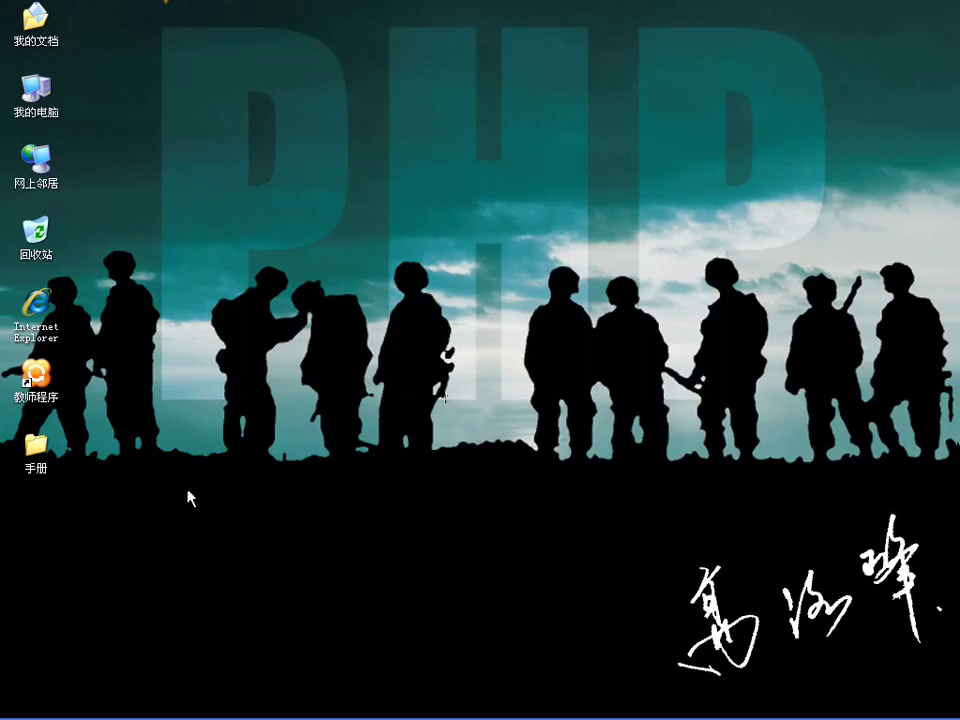
Launch Paint and draw five ellipses along the bottom of the canvas
{"action": "mouse_move", "coordinate": [400, 716]}
{"action": "left_click", "coordinate": [40, 705]}
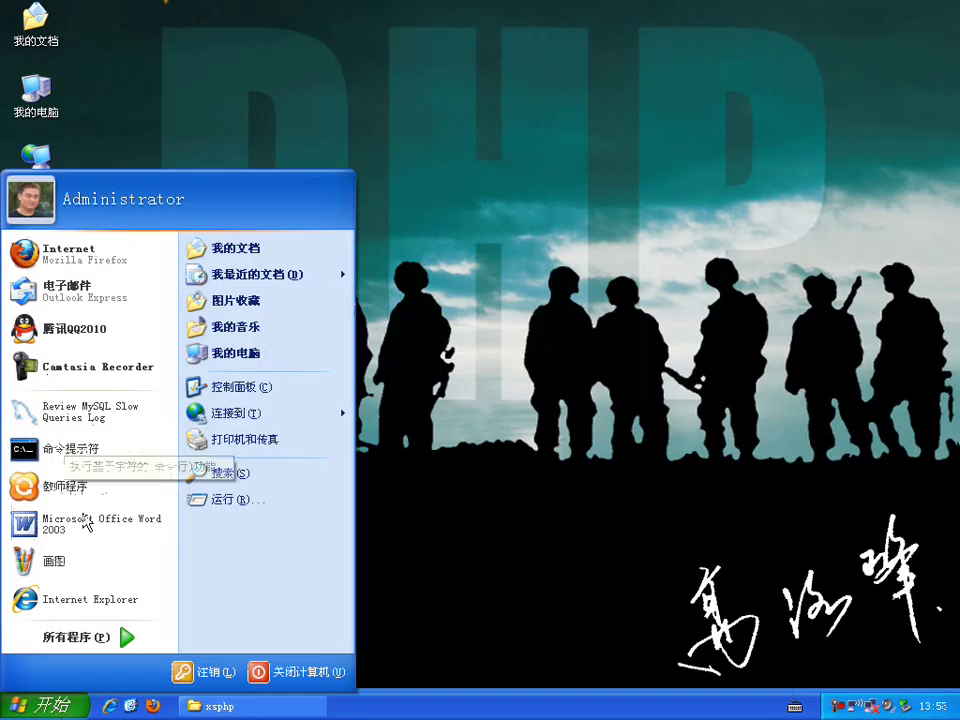
{"action": "left_click", "coordinate": [72, 563]}
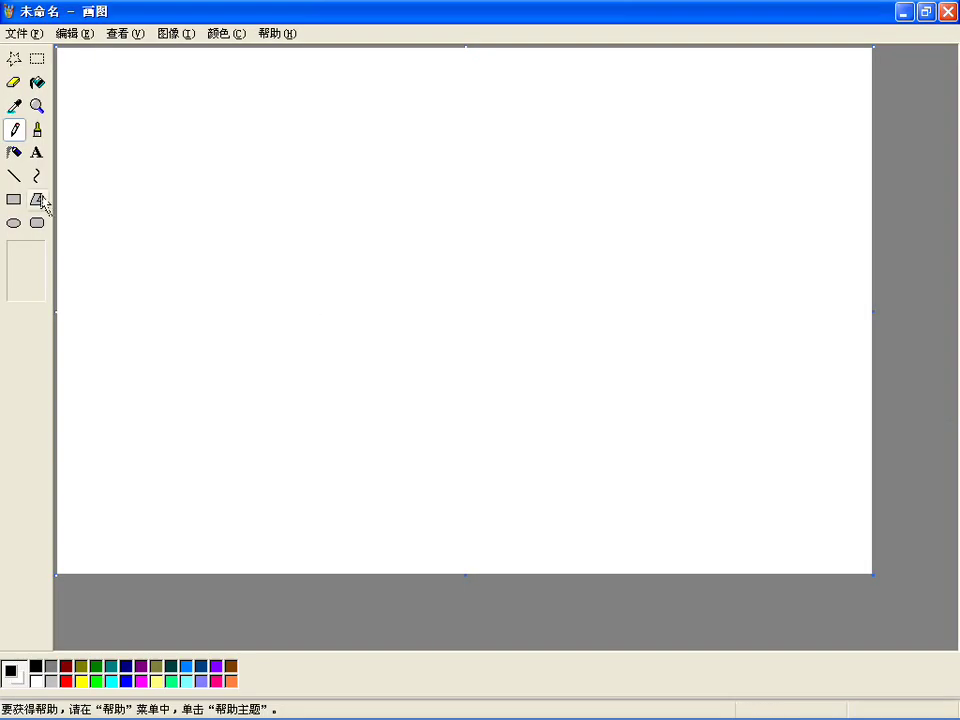
{"action": "left_click", "coordinate": [14, 223]}
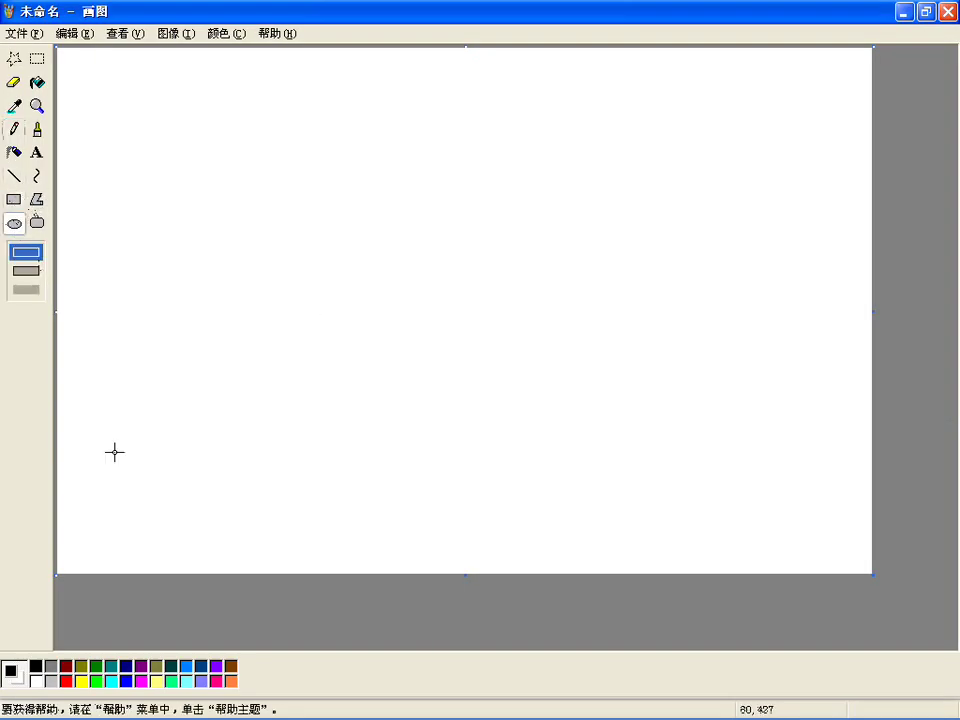
{"action": "mouse_move", "coordinate": [100, 510]}
{"action": "left_mouse_down"}
{"action": "mouse_move", "coordinate": [253, 555]}
{"action": "mouse_move", "coordinate": [195, 569]}
{"action": "left_mouse_up"}
{"action": "left_click_drag", "start_coordinate": [278, 510], "coordinate": [379, 568]}
{"action": "left_click_drag", "start_coordinate": [473, 499], "coordinate": [573, 559]}
{"action": "left_click_drag", "start_coordinate": [632, 512], "coordinate": [735, 568]}
{"action": "left_click_drag", "start_coordinate": [775, 497], "coordinate": [862, 557]}
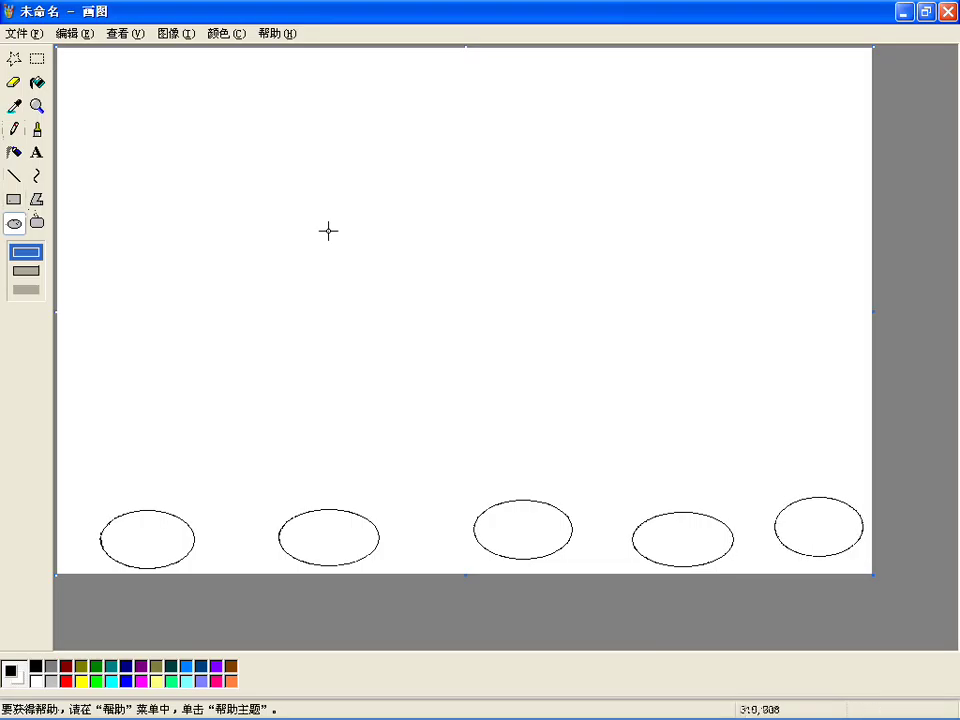
Label the ellipses MySQL, Oracle, MsSQL, DB2 and Other
{"action": "left_click", "coordinate": [37, 153]}
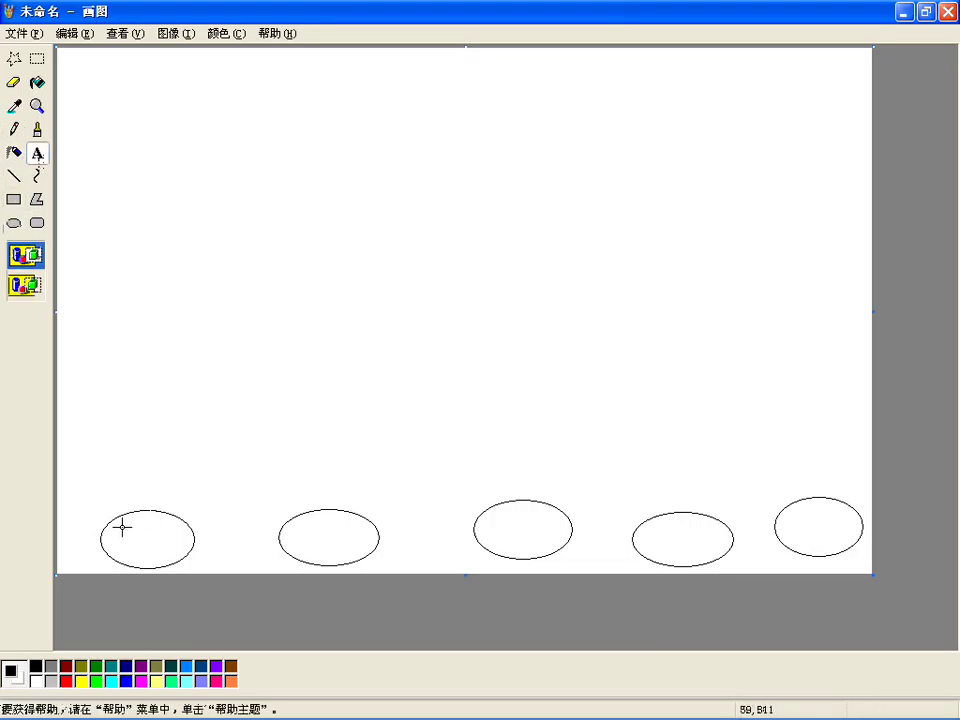
{"action": "left_click_drag", "start_coordinate": [121, 526], "coordinate": [181, 550]}
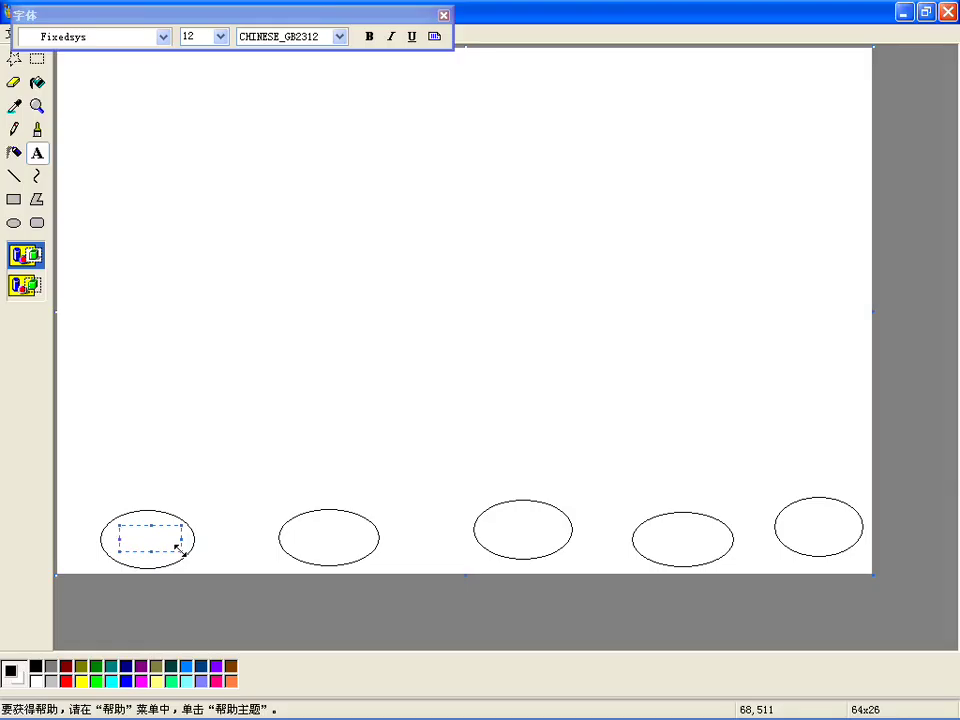
{"action": "type", "text": "MySQL"}
{"action": "left_click_drag", "start_coordinate": [299, 527], "coordinate": [366, 549]}
{"action": "type", "text": "Oracle"}
{"action": "left_click_drag", "start_coordinate": [485, 519], "coordinate": [553, 537]}
{"action": "type", "text": "MsSQL"}
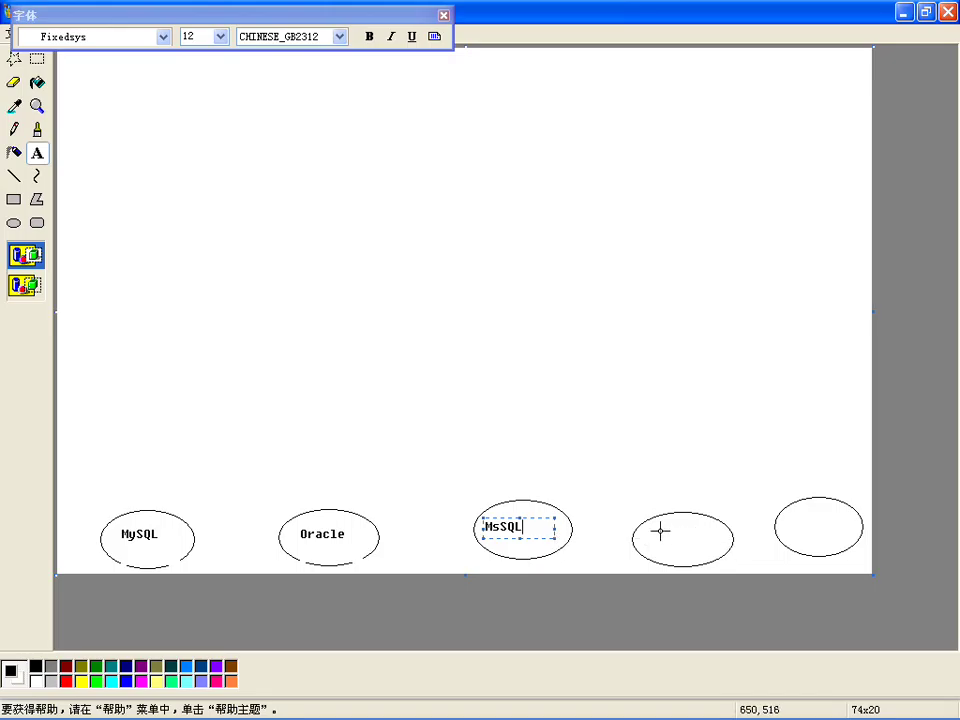
{"action": "left_click_drag", "start_coordinate": [646, 521], "coordinate": [717, 543]}
{"action": "type", "text": "DB"}
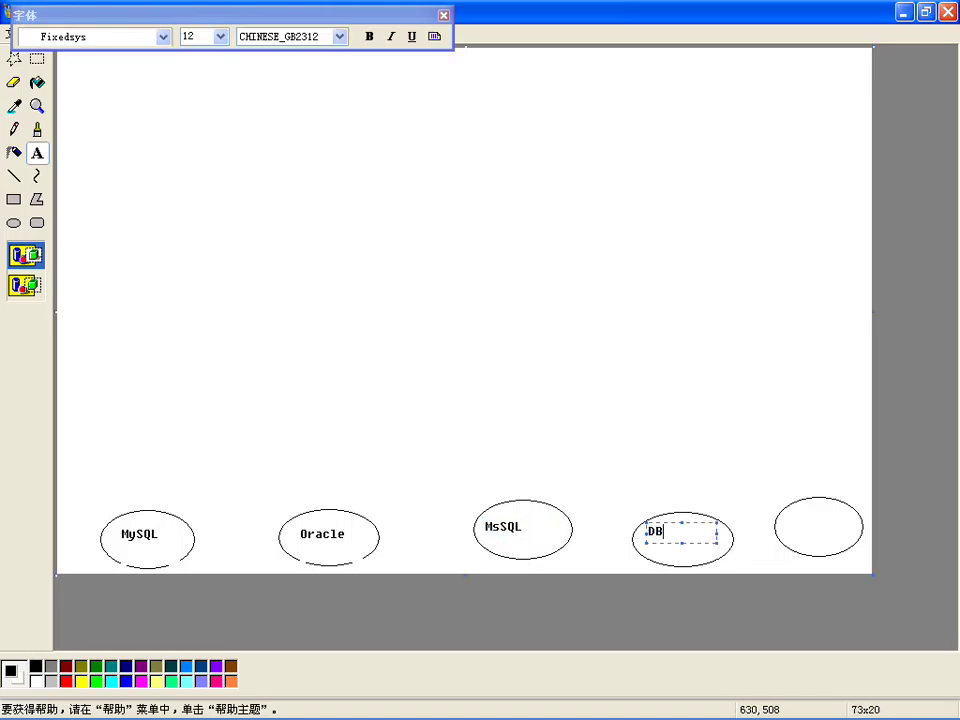
{"action": "type", "text": "2"}
{"action": "left_click_drag", "start_coordinate": [779, 514], "coordinate": [836, 537]}
{"action": "type", "text": "Other"}
{"action": "left_click", "coordinate": [711, 394]}
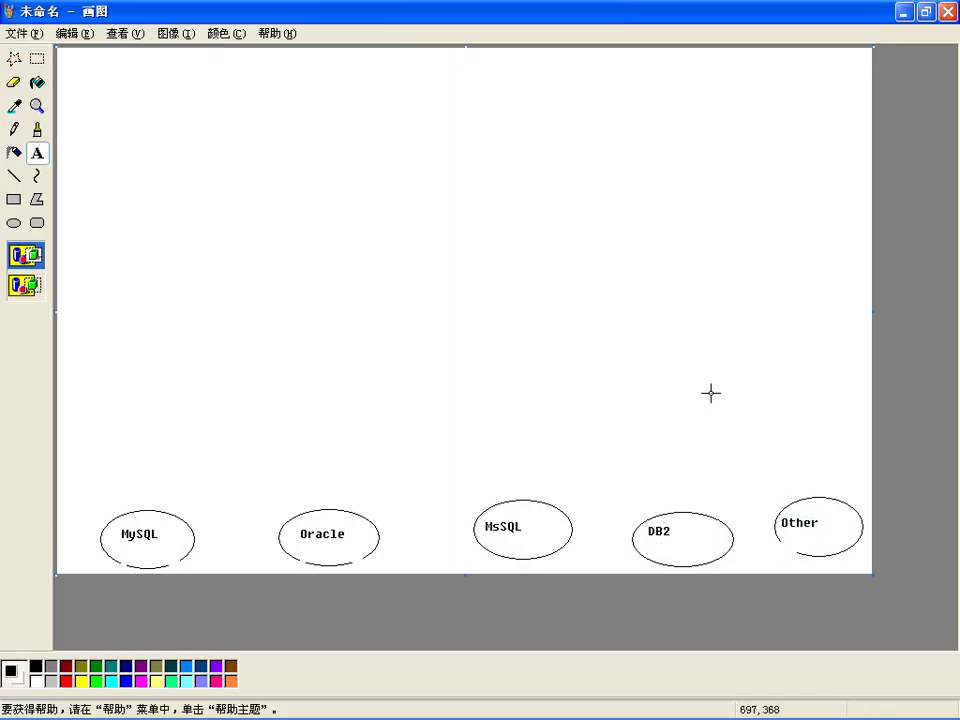
Draw a rounded box near the top and label it php
{"action": "left_click", "coordinate": [37, 224]}
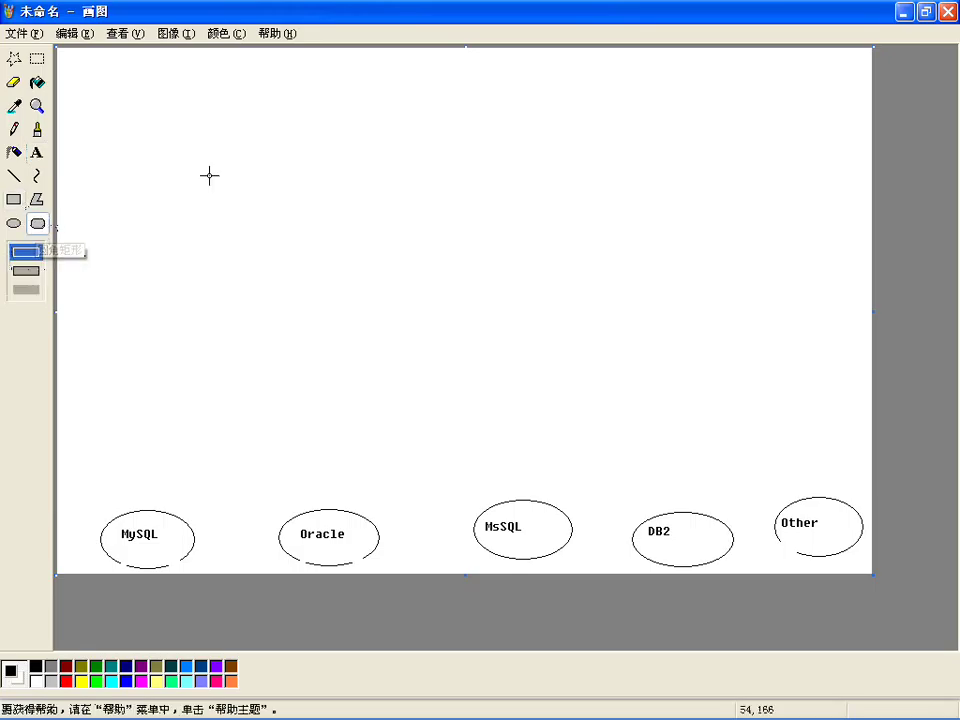
{"action": "left_click_drag", "start_coordinate": [384, 84], "coordinate": [531, 181]}
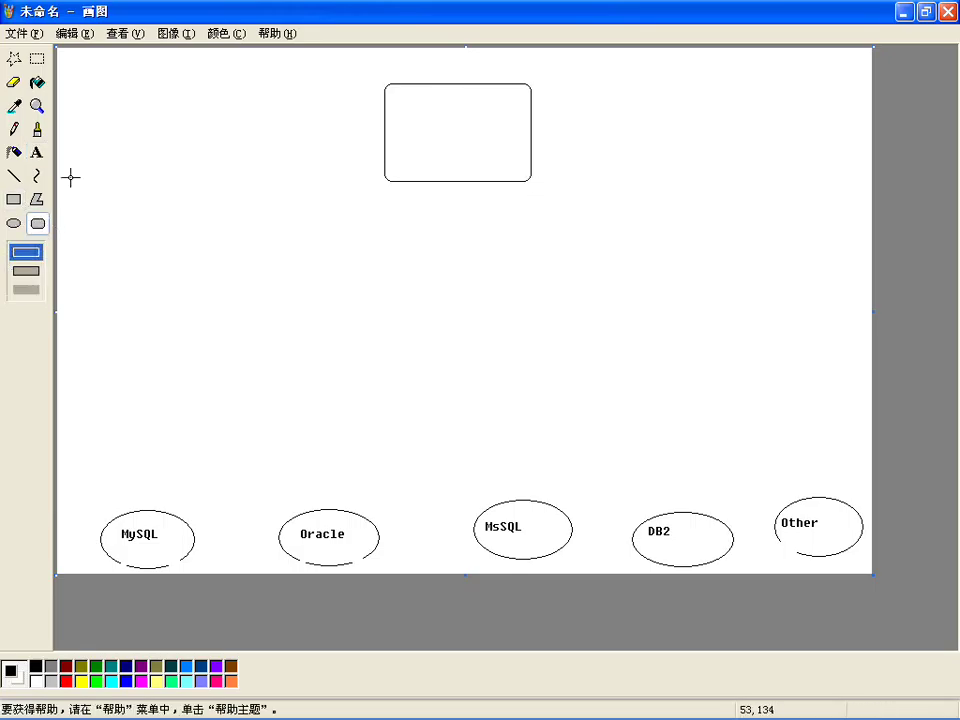
{"action": "left_click", "coordinate": [37, 152]}
{"action": "left_click_drag", "start_coordinate": [410, 115], "coordinate": [494, 152]}
{"action": "type", "text": "php"}
{"action": "left_click", "coordinate": [494, 250]}
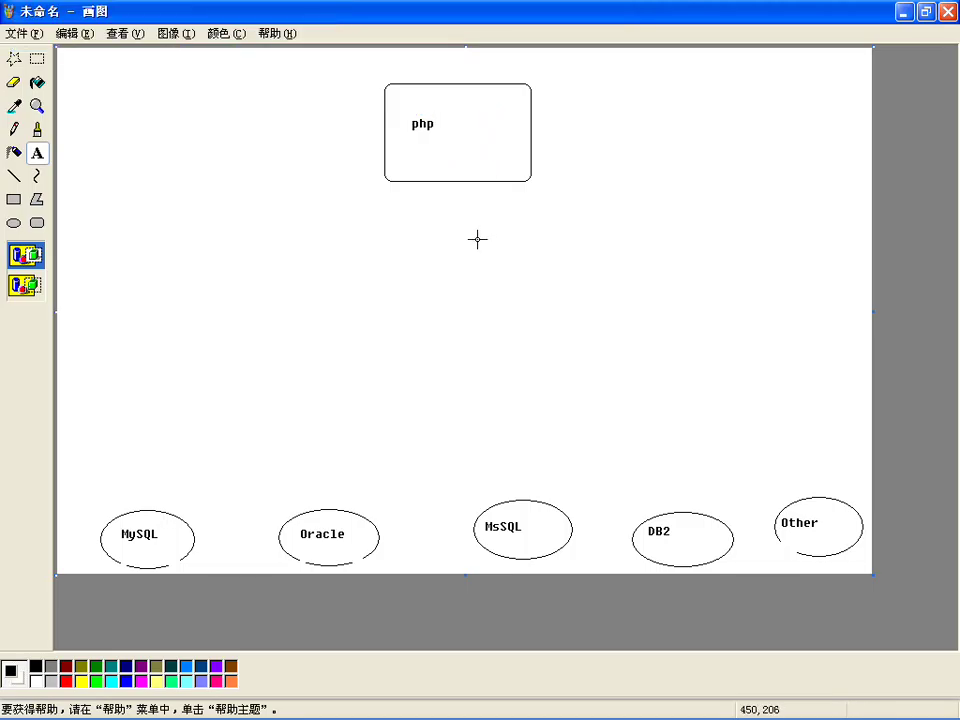
Draw a box below php at the left and label it mysql
{"action": "left_click", "coordinate": [37, 223]}
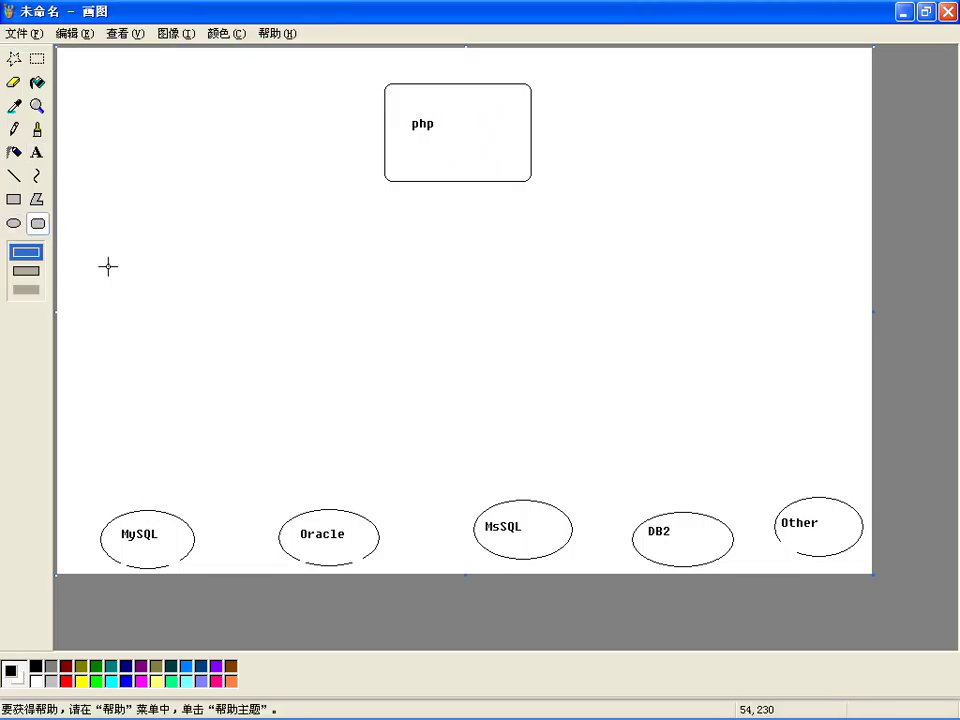
{"action": "left_click", "coordinate": [14, 199]}
{"action": "mouse_move", "coordinate": [91, 240]}
{"action": "left_mouse_down"}
{"action": "mouse_move", "coordinate": [153, 281]}
{"action": "mouse_move", "coordinate": [177, 282]}
{"action": "left_mouse_up"}
{"action": "left_click", "coordinate": [37, 152]}
{"action": "left_click_drag", "start_coordinate": [94, 251], "coordinate": [154, 272]}
{"action": "type", "text": "mysql"}
{"action": "mouse_move", "coordinate": [124, 271]}
{"action": "left_mouse_down"}
{"action": "mouse_move", "coordinate": [125, 286]}
{"action": "mouse_move", "coordinate": [124, 272]}
{"action": "left_mouse_up"}
{"action": "left_click", "coordinate": [241, 279]}
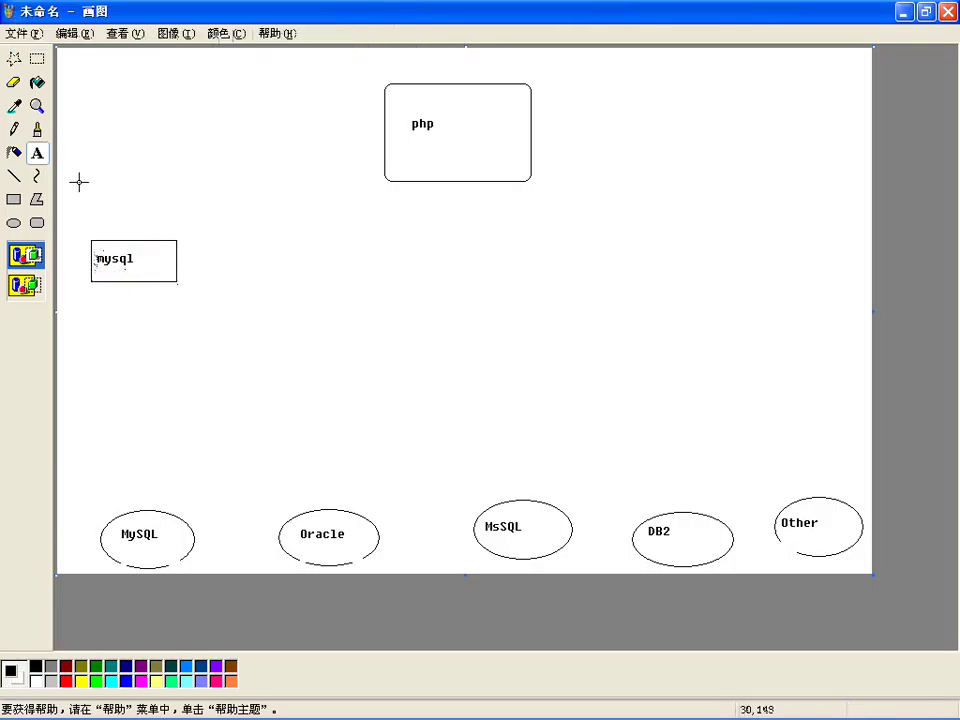
Add two more boxes to the right, labelled oracle and sql
{"action": "left_click", "coordinate": [14, 200]}
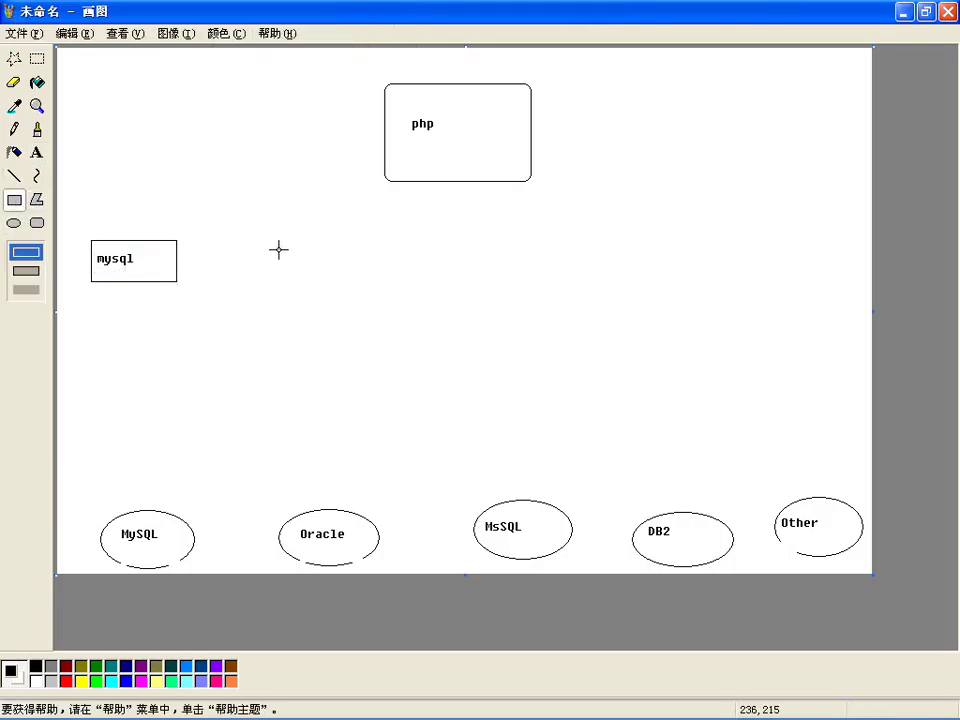
{"action": "left_click_drag", "start_coordinate": [285, 250], "coordinate": [382, 289]}
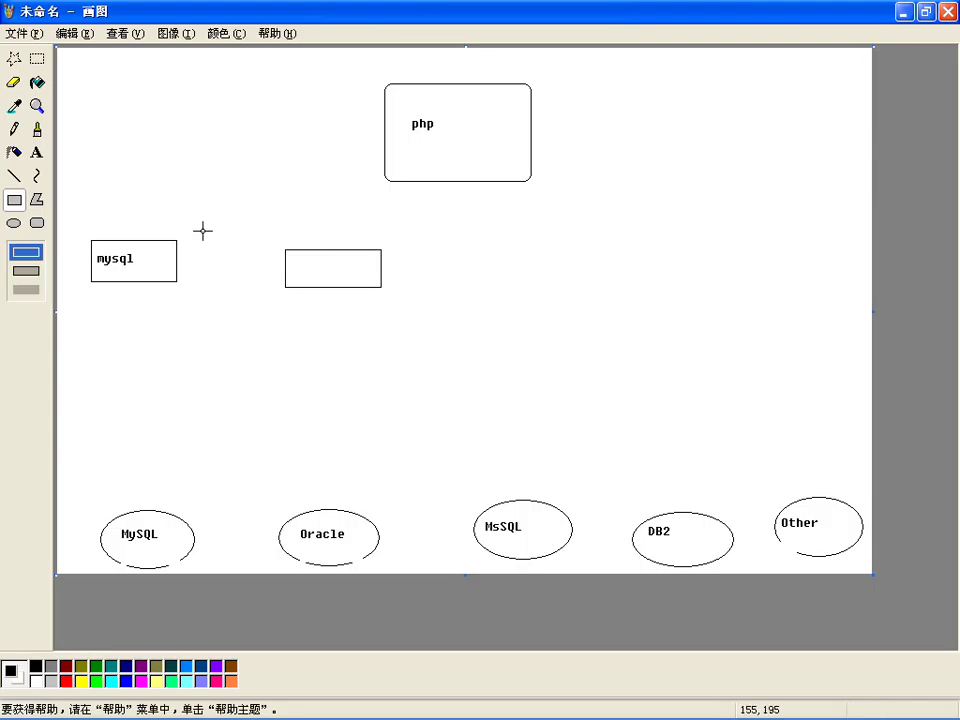
{"action": "left_click", "coordinate": [36, 152]}
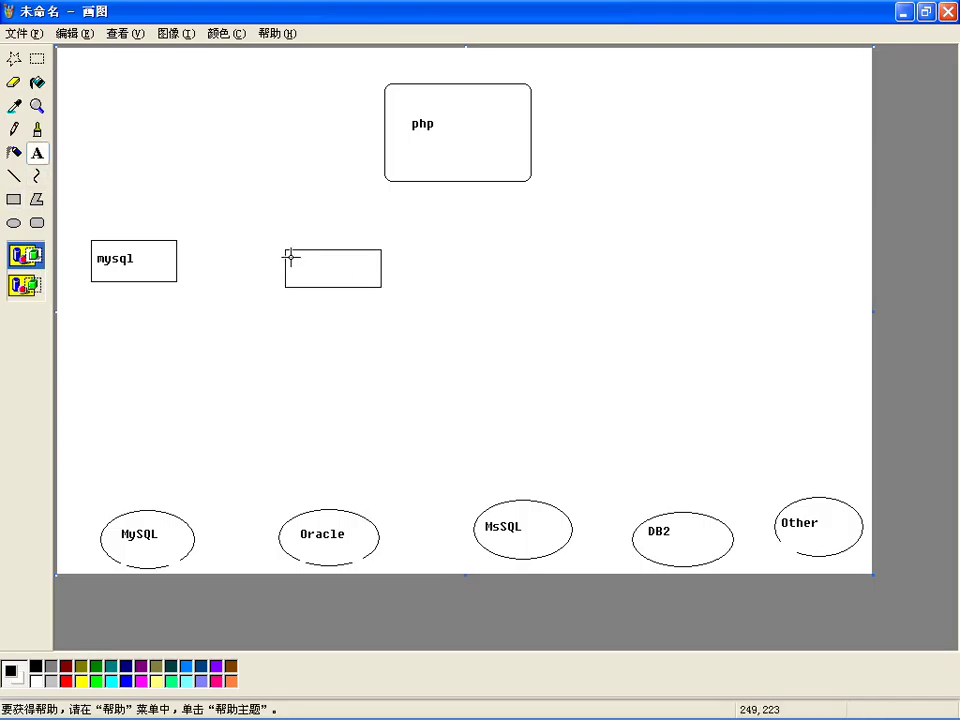
{"action": "left_click_drag", "start_coordinate": [289, 256], "coordinate": [381, 274]}
{"action": "type", "text": "oracle"}
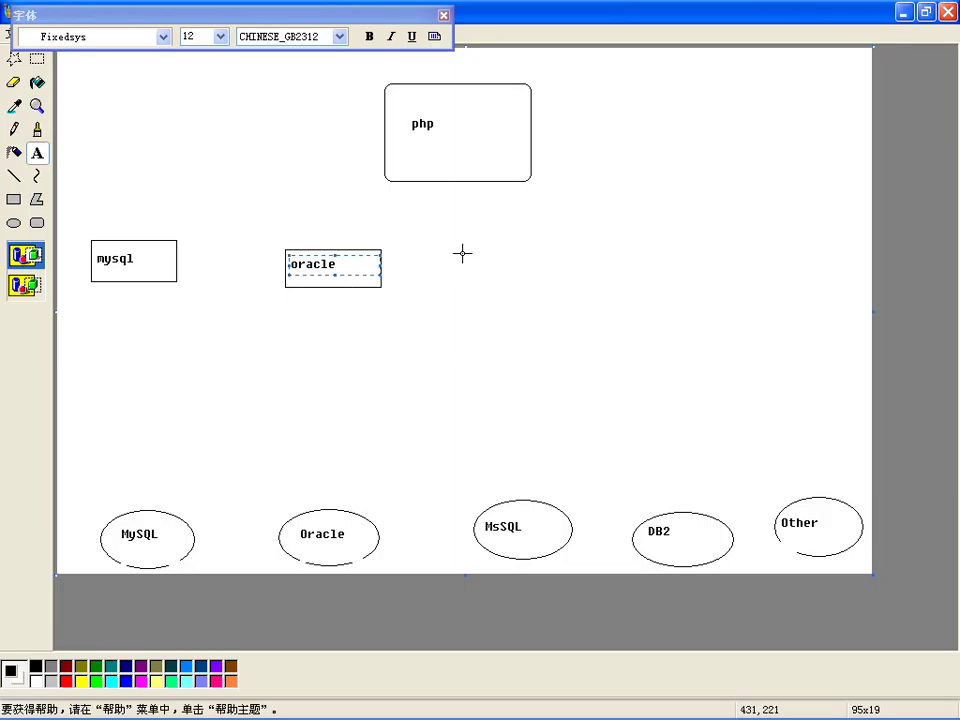
{"action": "left_click_drag", "start_coordinate": [470, 254], "coordinate": [575, 295]}
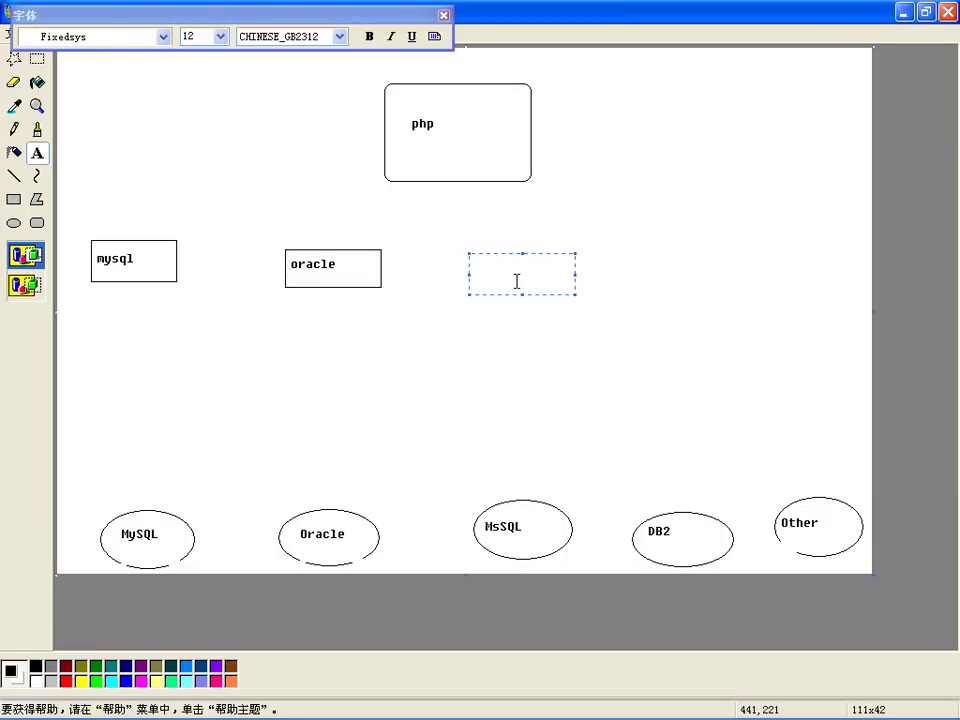
{"action": "left_click", "coordinate": [439, 319]}
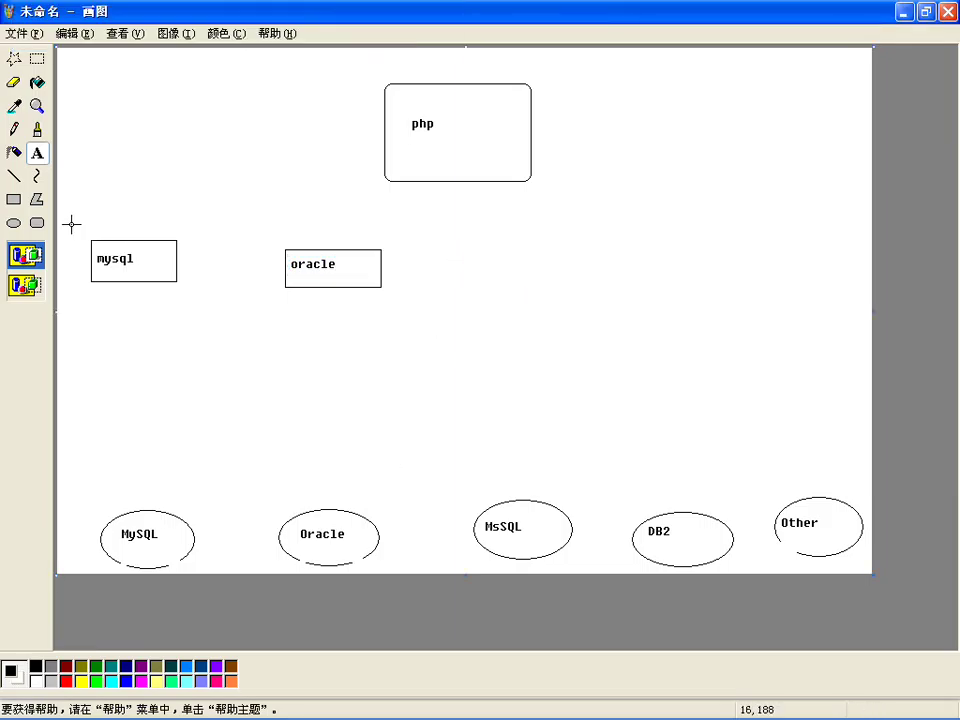
{"action": "left_click", "coordinate": [14, 199]}
{"action": "left_click_drag", "start_coordinate": [458, 246], "coordinate": [555, 290]}
{"action": "left_click", "coordinate": [37, 153]}
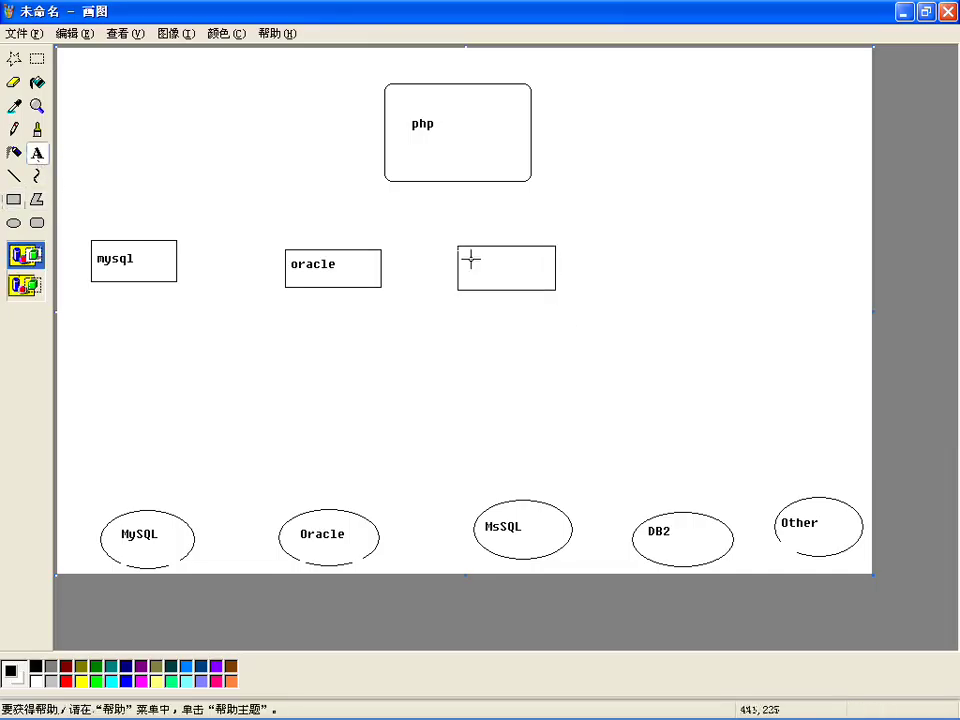
{"action": "left_click_drag", "start_coordinate": [470, 258], "coordinate": [531, 276]}
{"action": "type", "text": "sql"}
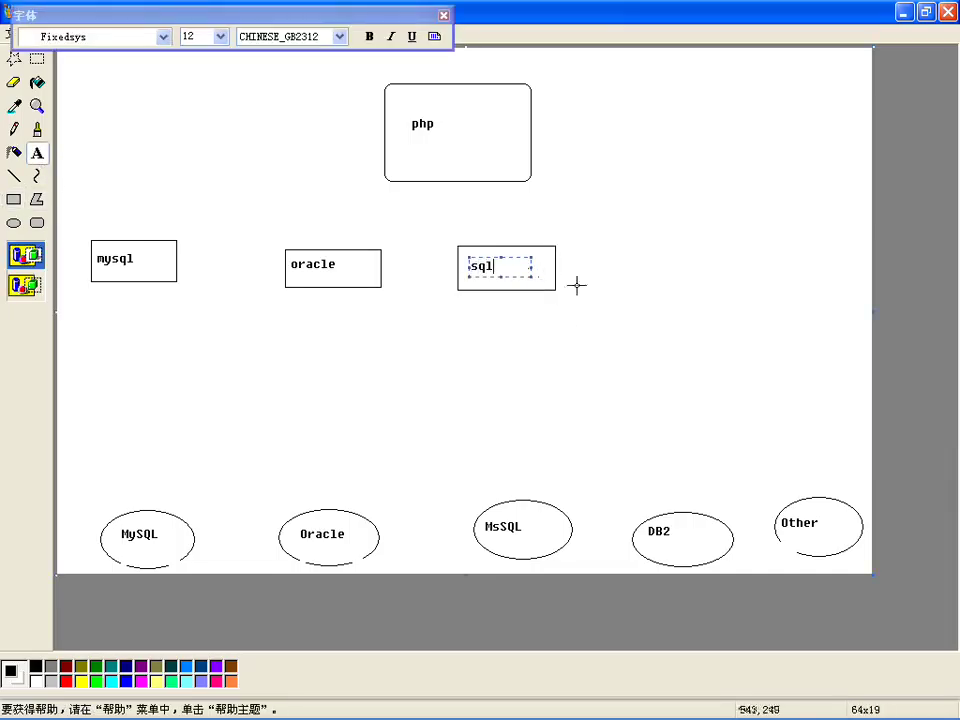
{"action": "left_click", "coordinate": [615, 302]}
Finish the row with boxes labelled db2 and other
{"action": "left_click", "coordinate": [14, 200]}
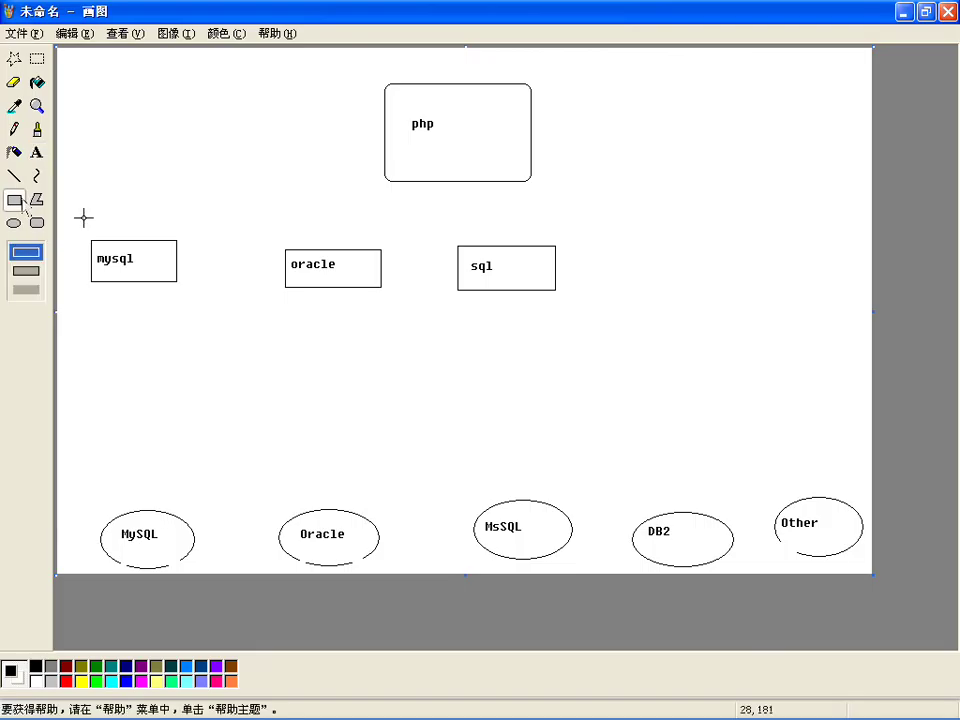
{"action": "left_click_drag", "start_coordinate": [629, 247], "coordinate": [733, 300]}
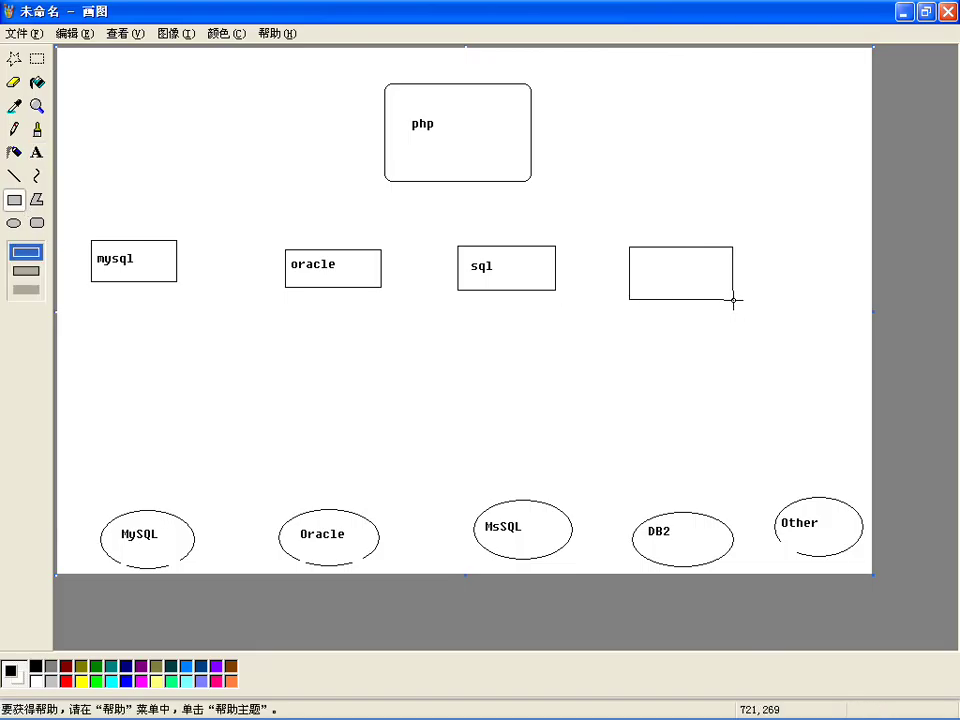
{"action": "left_click", "coordinate": [37, 152]}
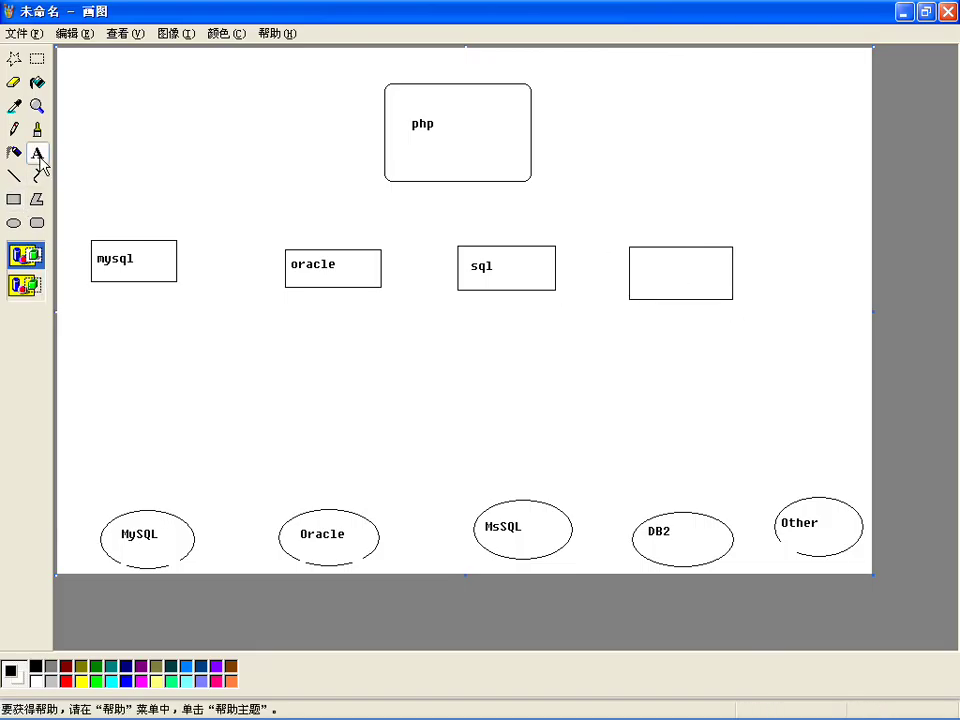
{"action": "left_click_drag", "start_coordinate": [649, 254], "coordinate": [730, 278]}
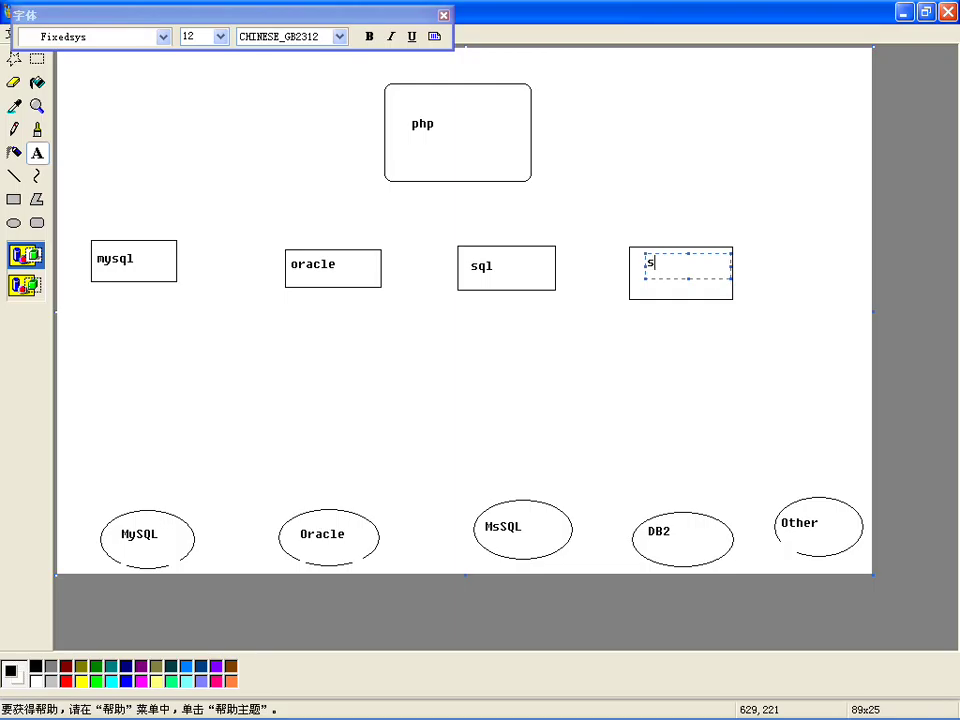
{"action": "left_click", "coordinate": [594, 321]}
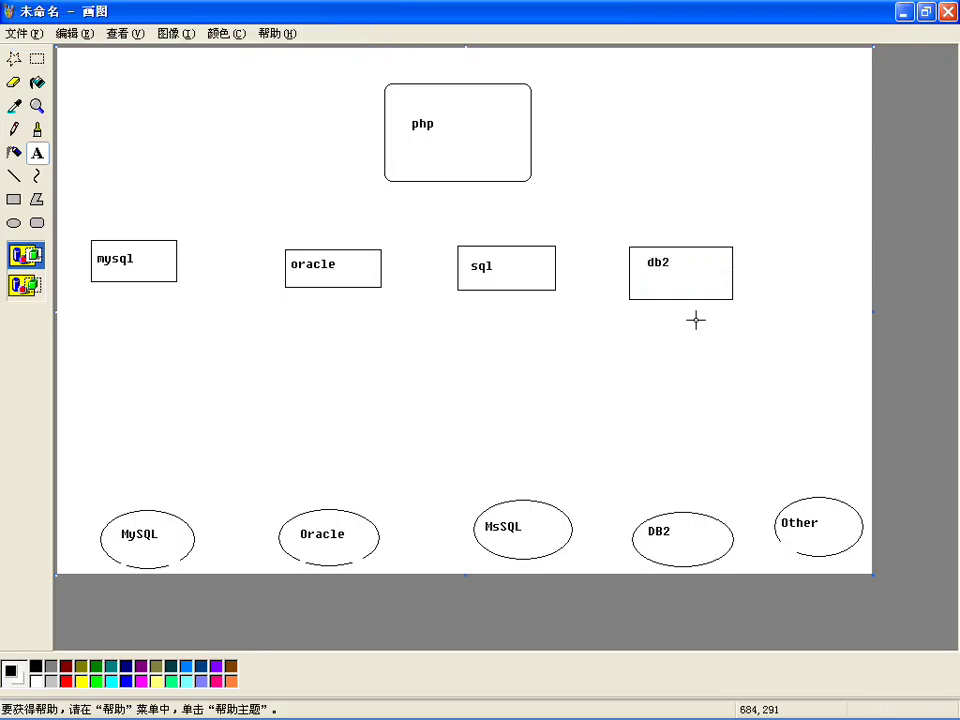
{"action": "left_click", "coordinate": [14, 199]}
{"action": "mouse_move", "coordinate": [764, 256]}
{"action": "left_mouse_down"}
{"action": "mouse_move", "coordinate": [819, 300]}
{"action": "mouse_move", "coordinate": [838, 293]}
{"action": "left_mouse_up"}
{"action": "left_click", "coordinate": [36, 153]}
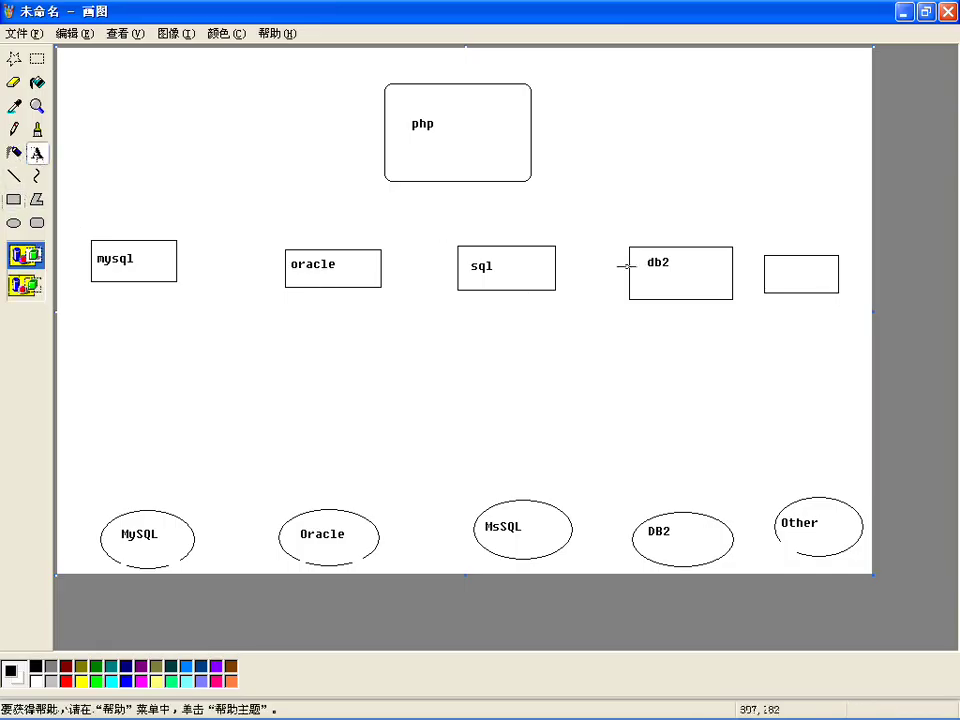
{"action": "left_click_drag", "start_coordinate": [772, 264], "coordinate": [815, 284]}
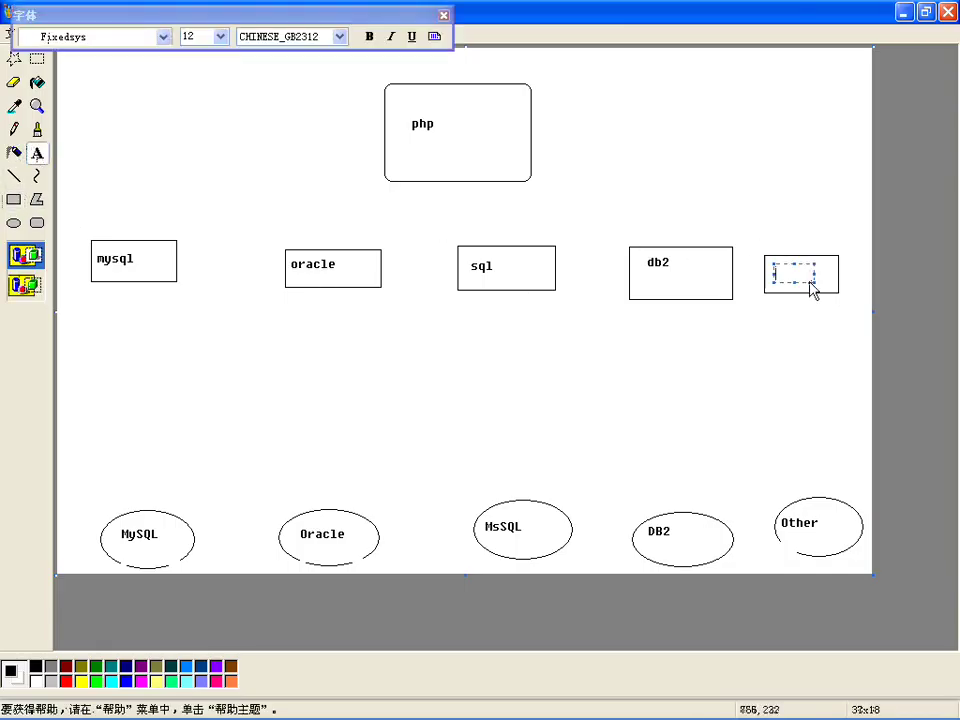
{"action": "type", "text": "other"}
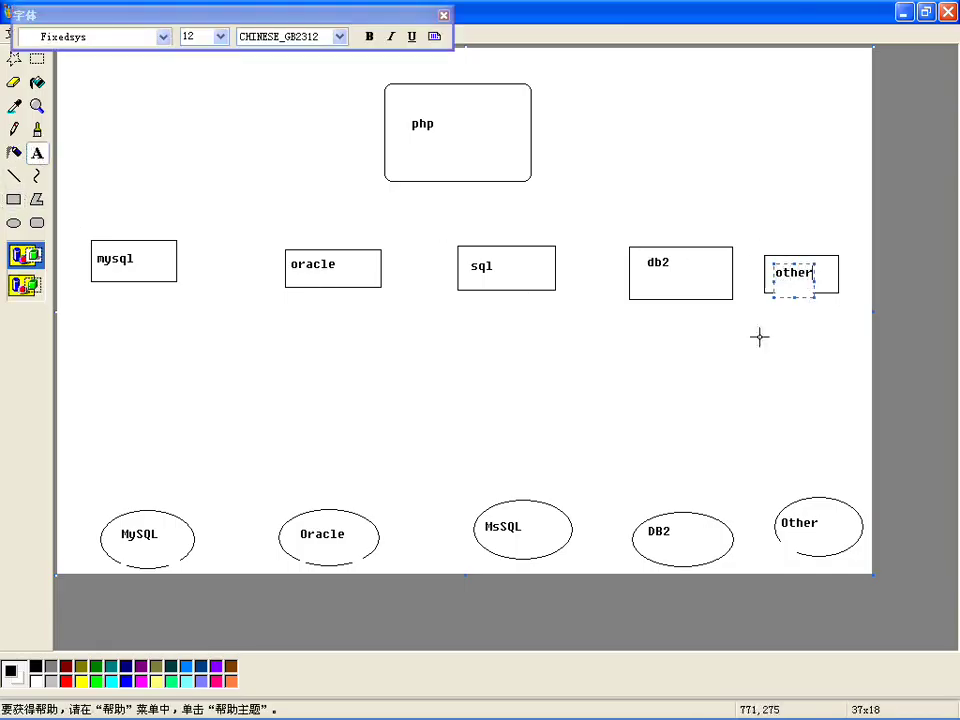
{"action": "left_click", "coordinate": [379, 240]}
Draw connector lines from php to the mysql, oracle, sql and other boxes, and from sql to MsSQL
{"action": "left_click", "coordinate": [14, 176]}
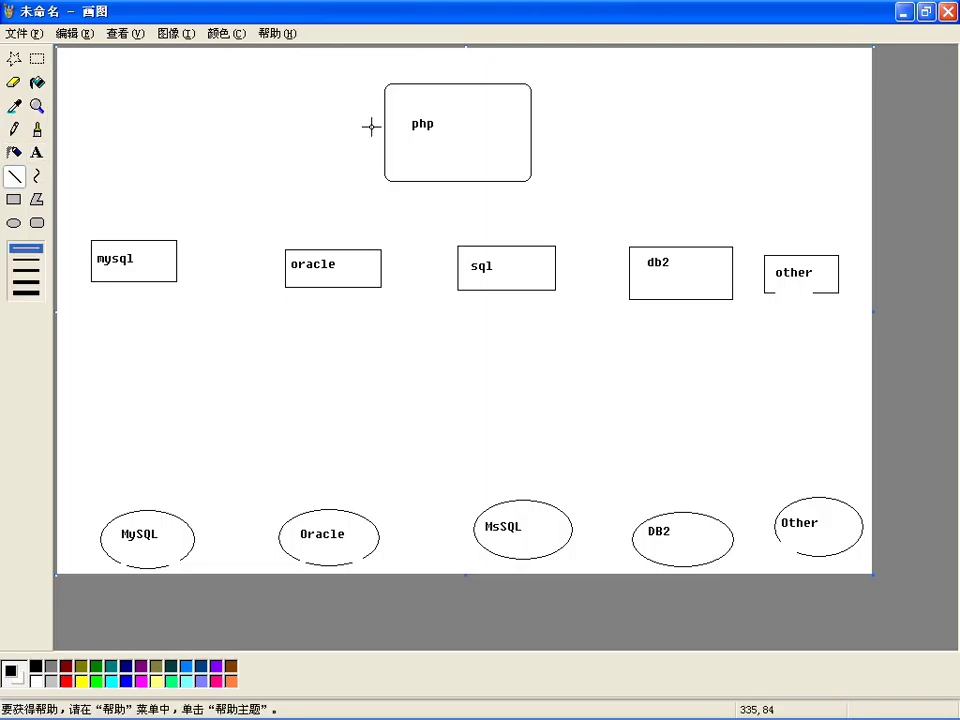
{"action": "mouse_move", "coordinate": [411, 157]}
{"action": "left_mouse_down"}
{"action": "mouse_move", "coordinate": [148, 244]}
{"action": "mouse_move", "coordinate": [141, 515]}
{"action": "left_mouse_up"}
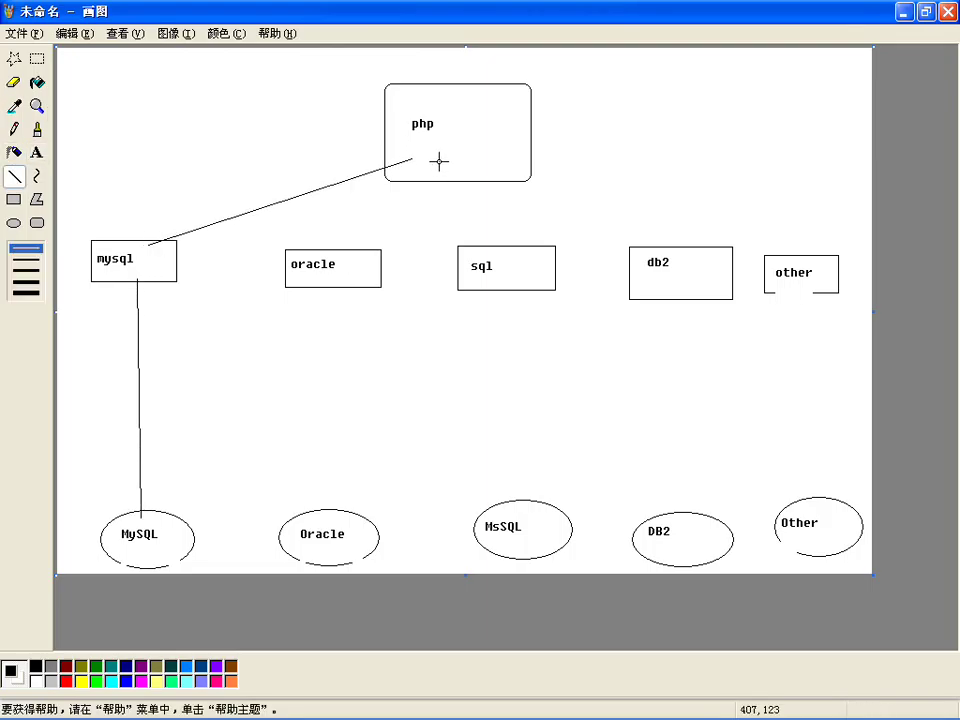
{"action": "mouse_move", "coordinate": [437, 159]}
{"action": "left_mouse_down"}
{"action": "mouse_move", "coordinate": [345, 250]}
{"action": "mouse_move", "coordinate": [329, 512]}
{"action": "left_mouse_up"}
{"action": "mouse_move", "coordinate": [470, 166]}
{"action": "left_mouse_down"}
{"action": "mouse_move", "coordinate": [500, 251]}
{"action": "mouse_move", "coordinate": [525, 520]}
{"action": "left_mouse_up"}
{"action": "mouse_move", "coordinate": [525, 172]}
{"action": "left_mouse_down"}
{"action": "mouse_move", "coordinate": [655, 249]}
{"action": "mouse_move", "coordinate": [677, 309]}
{"action": "mouse_move", "coordinate": [683, 532]}
{"action": "left_mouse_up"}
{"action": "mouse_move", "coordinate": [537, 152]}
{"action": "left_mouse_down"}
{"action": "mouse_move", "coordinate": [790, 259]}
{"action": "mouse_move", "coordinate": [825, 441]}
{"action": "mouse_move", "coordinate": [824, 497]}
{"action": "left_mouse_up"}
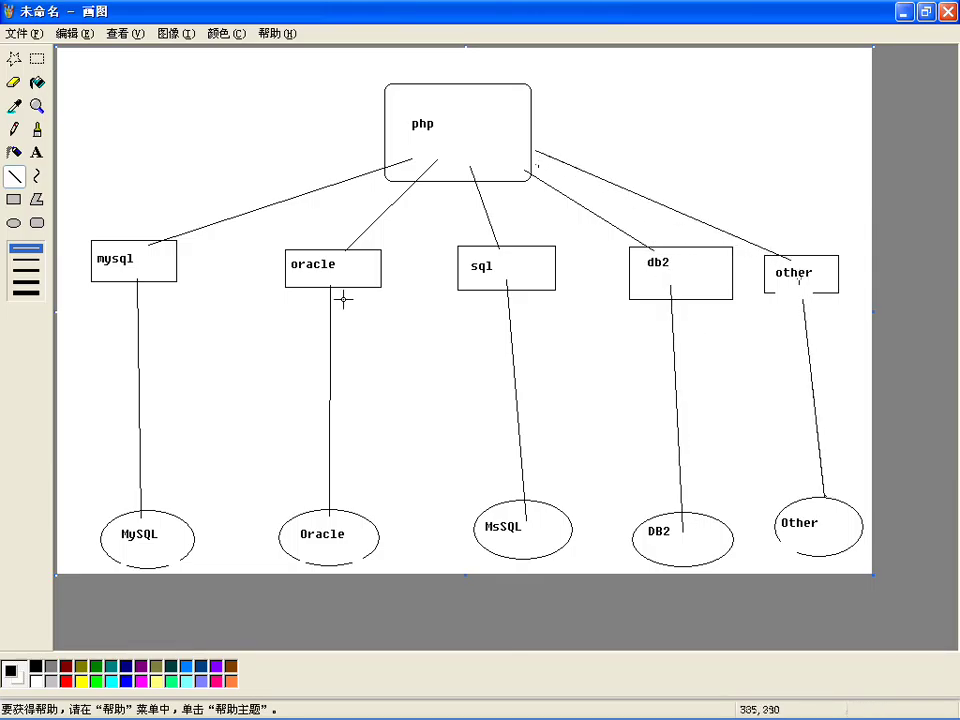
Add a mysqli box between mysql and oracle and connect it to php
{"action": "left_click", "coordinate": [15, 203]}
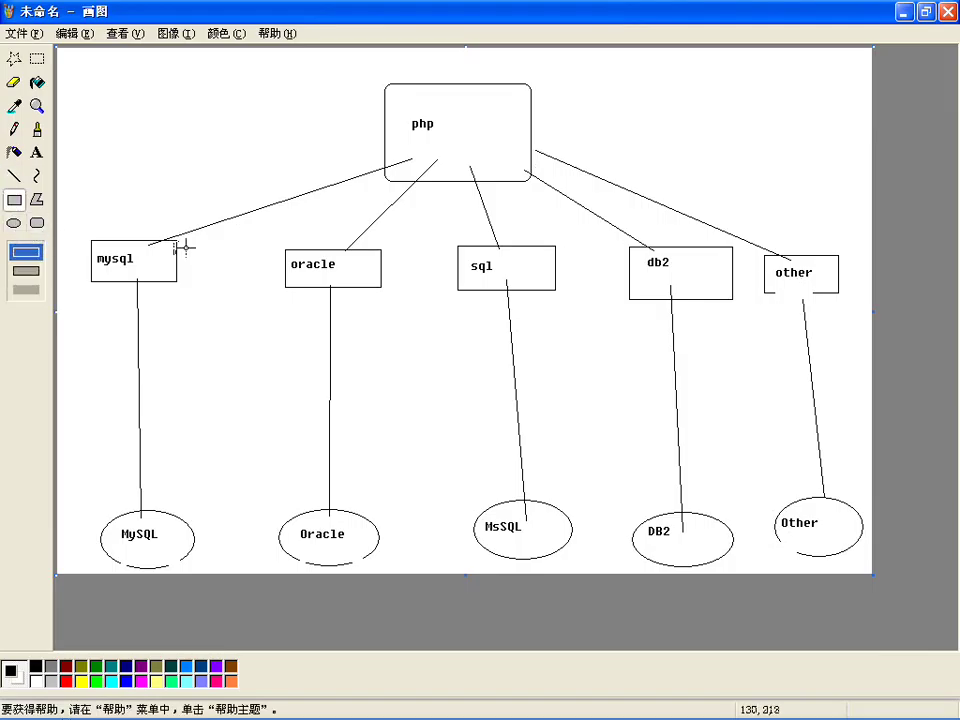
{"action": "left_click_drag", "start_coordinate": [184, 247], "coordinate": [271, 285]}
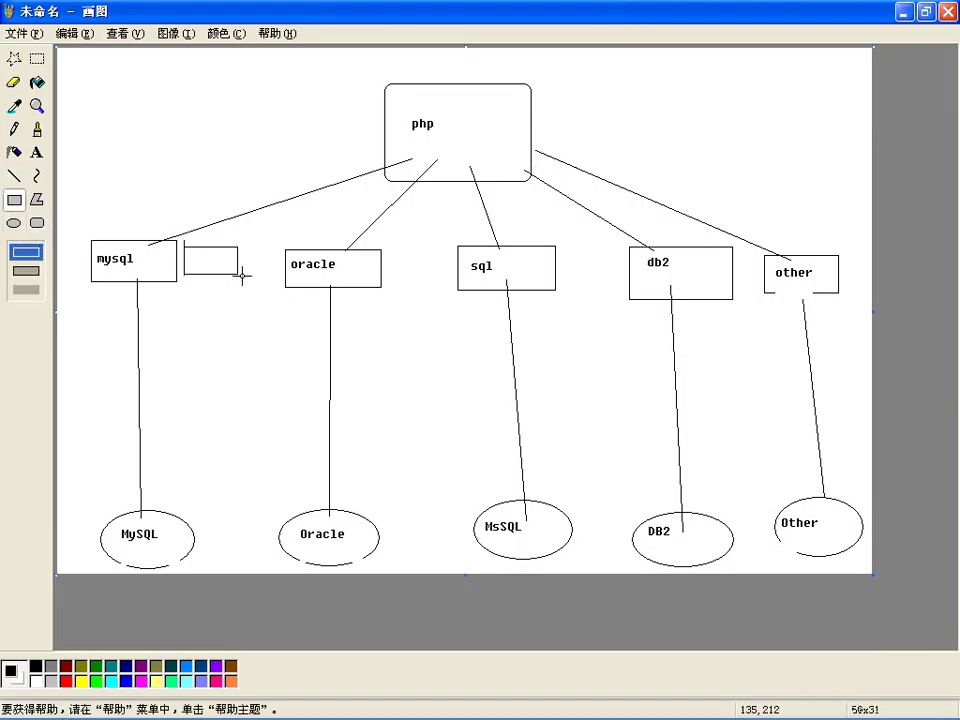
{"action": "left_click", "coordinate": [36, 152]}
{"action": "left_click_drag", "start_coordinate": [199, 250], "coordinate": [261, 285]}
{"action": "type", "text": "m"}
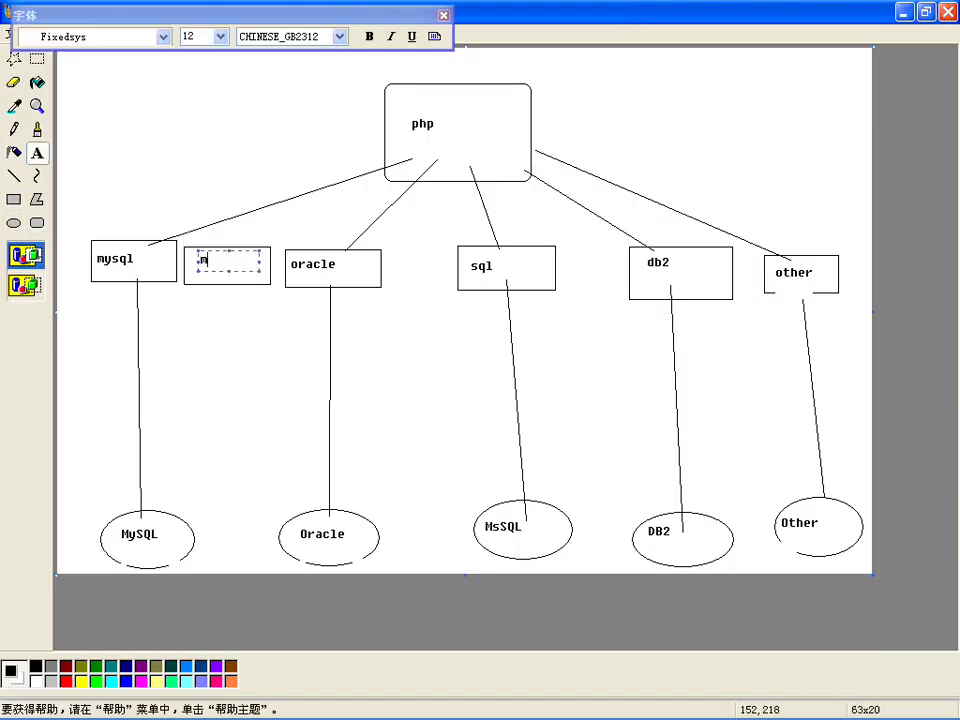
{"action": "type", "text": "ysqli"}
{"action": "left_click", "coordinate": [270, 285]}
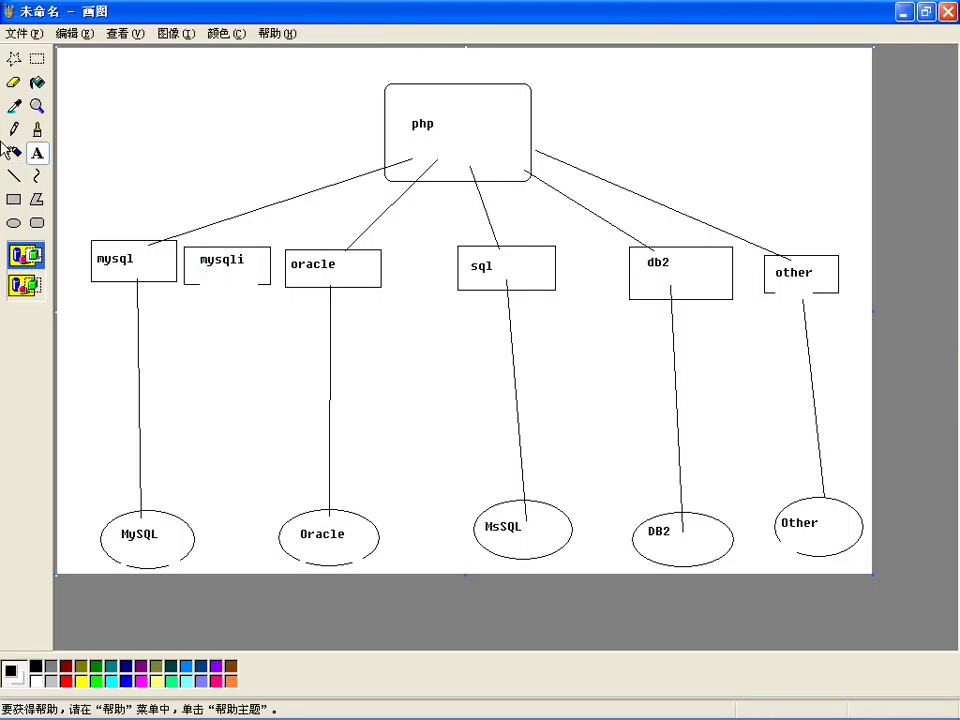
{"action": "left_click", "coordinate": [14, 175]}
{"action": "mouse_move", "coordinate": [410, 167]}
{"action": "left_mouse_down"}
{"action": "mouse_move", "coordinate": [221, 248]}
{"action": "mouse_move", "coordinate": [165, 493]}
{"action": "mouse_move", "coordinate": [143, 514]}
{"action": "mouse_move", "coordinate": [156, 512]}
{"action": "left_mouse_up"}
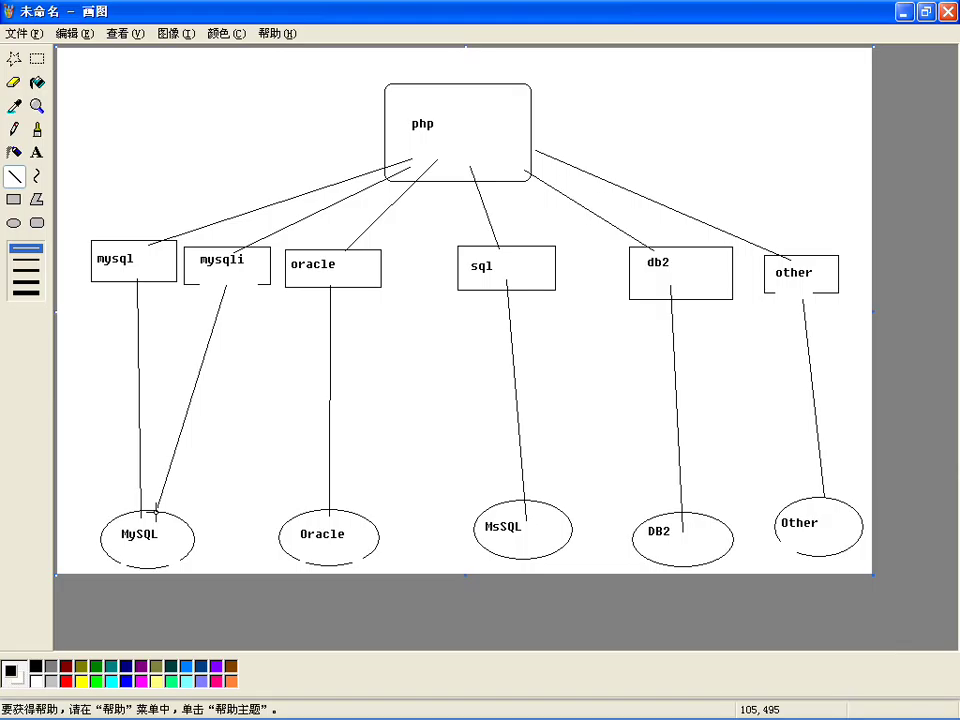
Browse from My Computer to the C:\AppServ\php5\ext folder
{"action": "mouse_move", "coordinate": [480, 716]}
{"action": "left_click", "coordinate": [45, 706]}
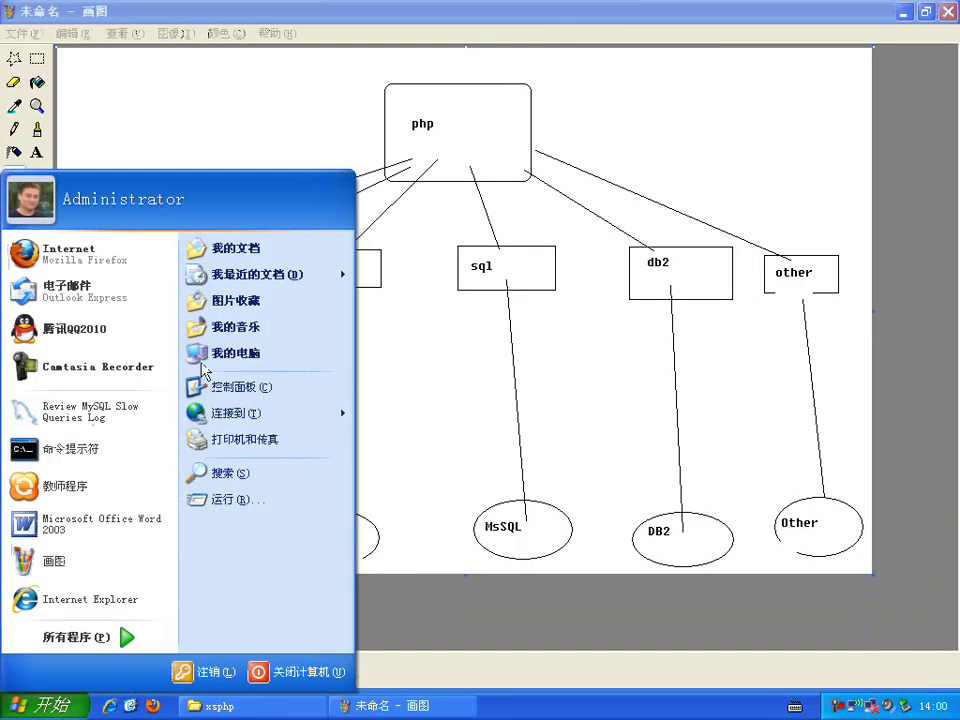
{"action": "left_click", "coordinate": [240, 352]}
{"action": "left_click", "coordinate": [322, 290]}
{"action": "double_click", "coordinate": [322, 290]}
{"action": "double_click", "coordinate": [285, 171]}
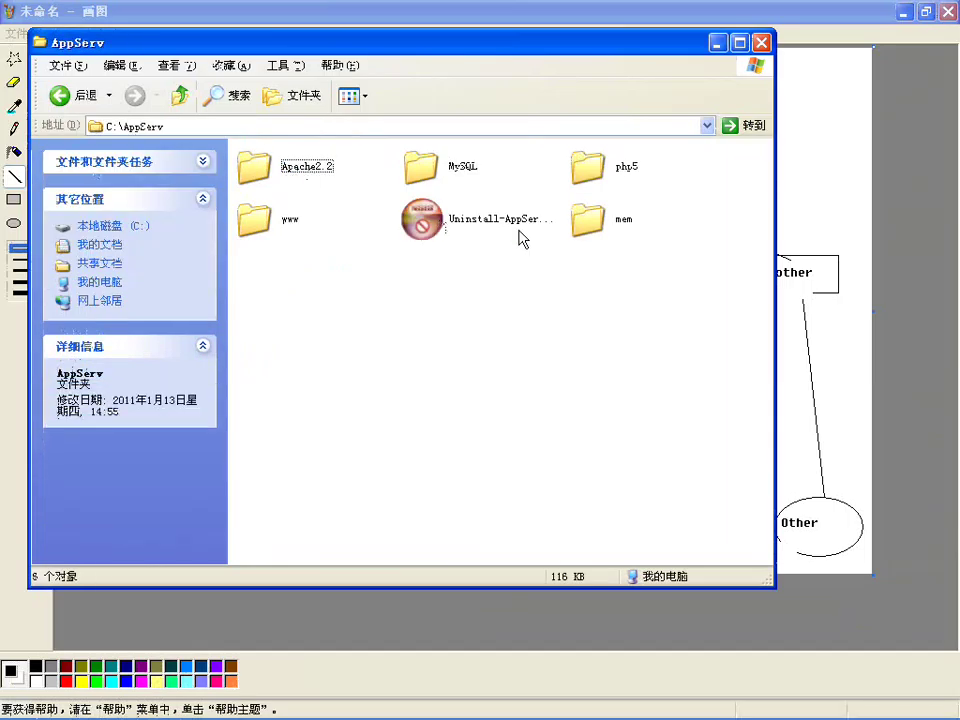
{"action": "double_click", "coordinate": [254, 218]}
{"action": "left_click", "coordinate": [180, 95]}
{"action": "left_click", "coordinate": [605, 166]}
{"action": "double_click", "coordinate": [605, 166]}
{"action": "double_click", "coordinate": [448, 170]}
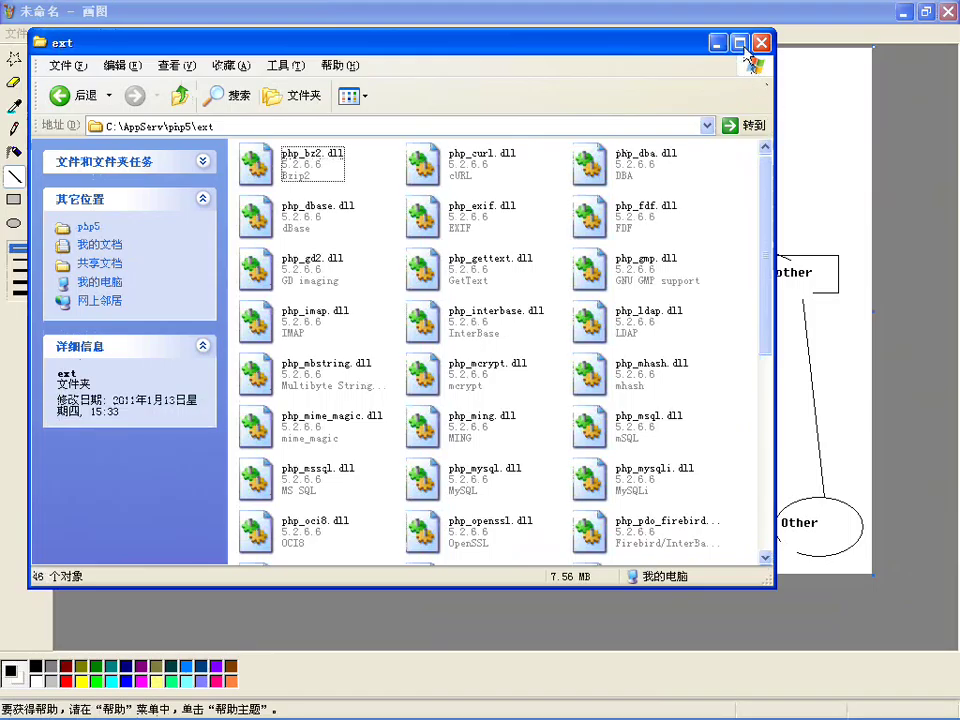
Maximize the ext window and select php_mysqli.dll, then only php_mssql.dll
{"action": "left_click", "coordinate": [740, 43]}
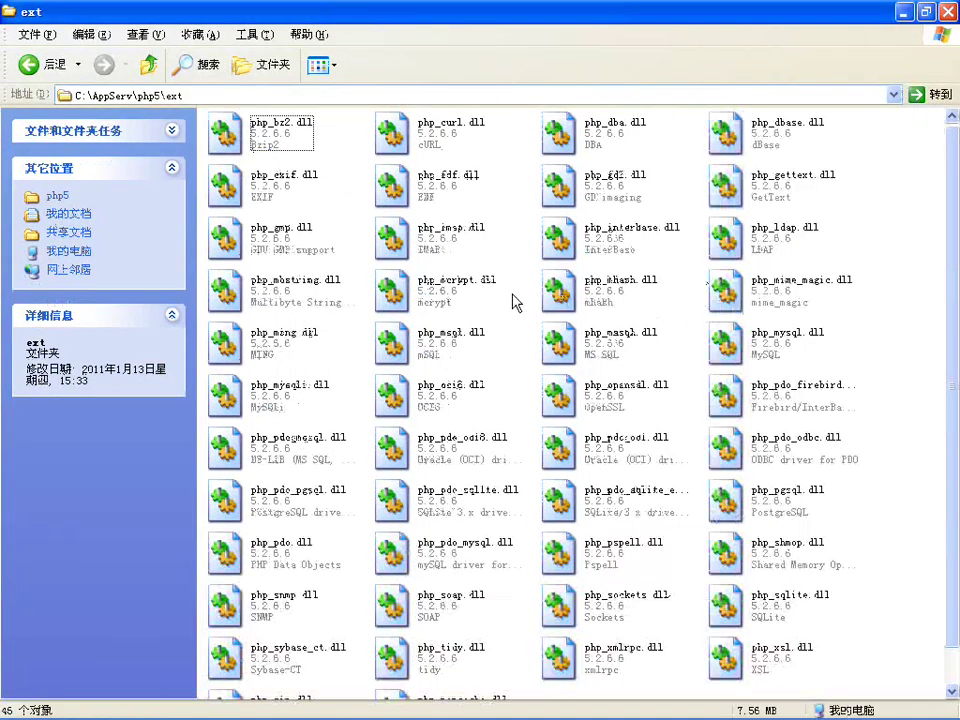
{"action": "type", "text": "php_mysql"}
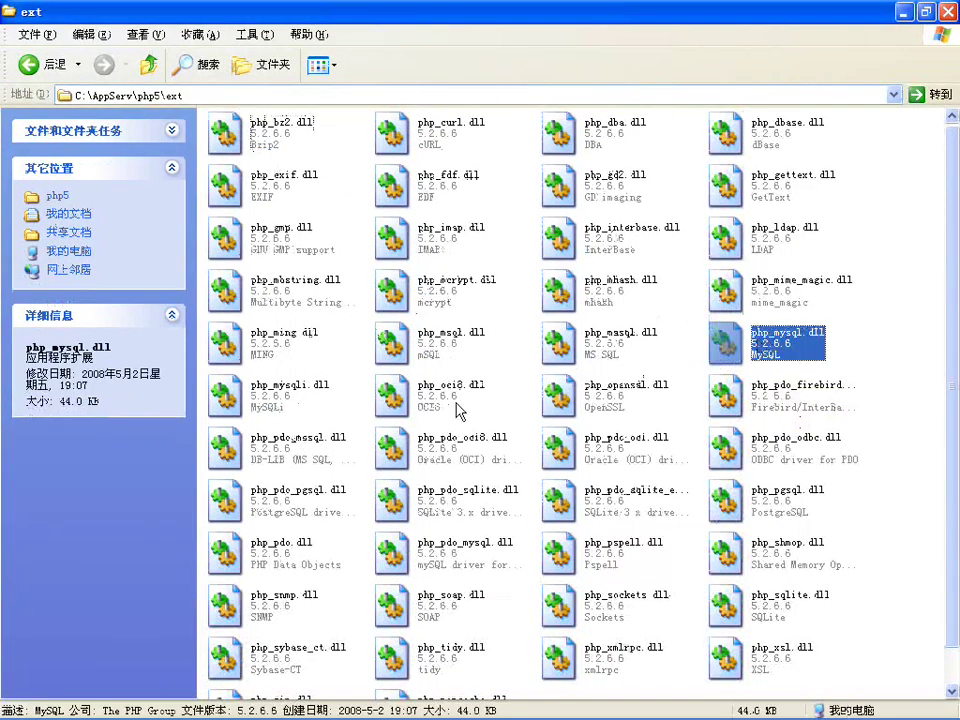
{"action": "left_click", "coordinate": [284, 406], "text": "ctrl"}
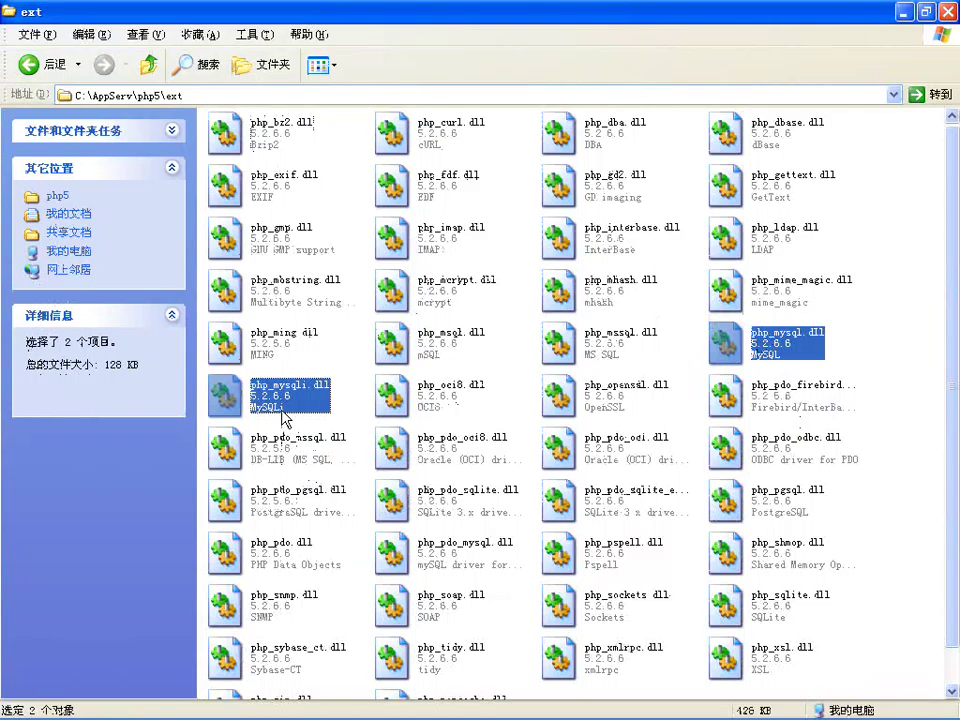
{"action": "left_click", "coordinate": [586, 352]}
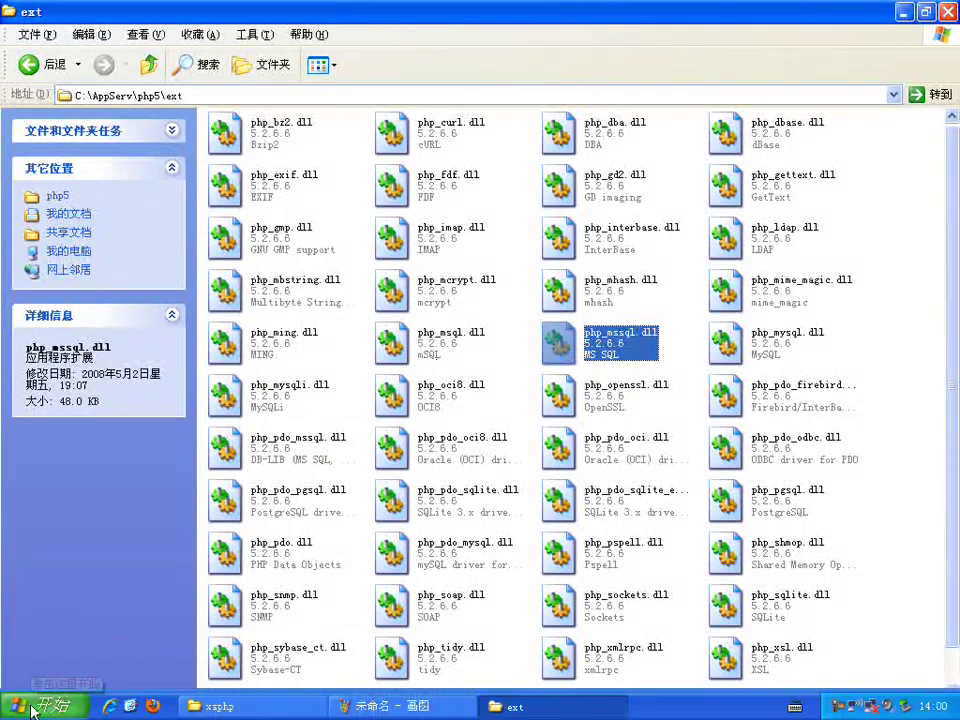
Bring up the PHP manual and view the MySQLi extension overview page
{"action": "left_click", "coordinate": [40, 705]}
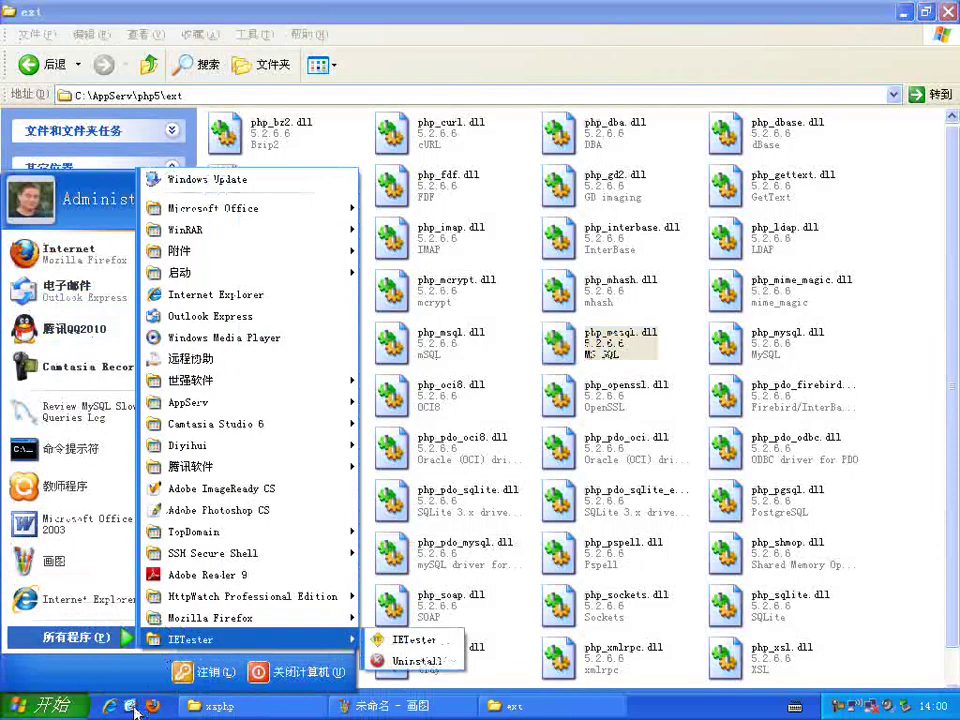
{"action": "left_click", "coordinate": [133, 710]}
{"action": "left_click", "coordinate": [133, 710]}
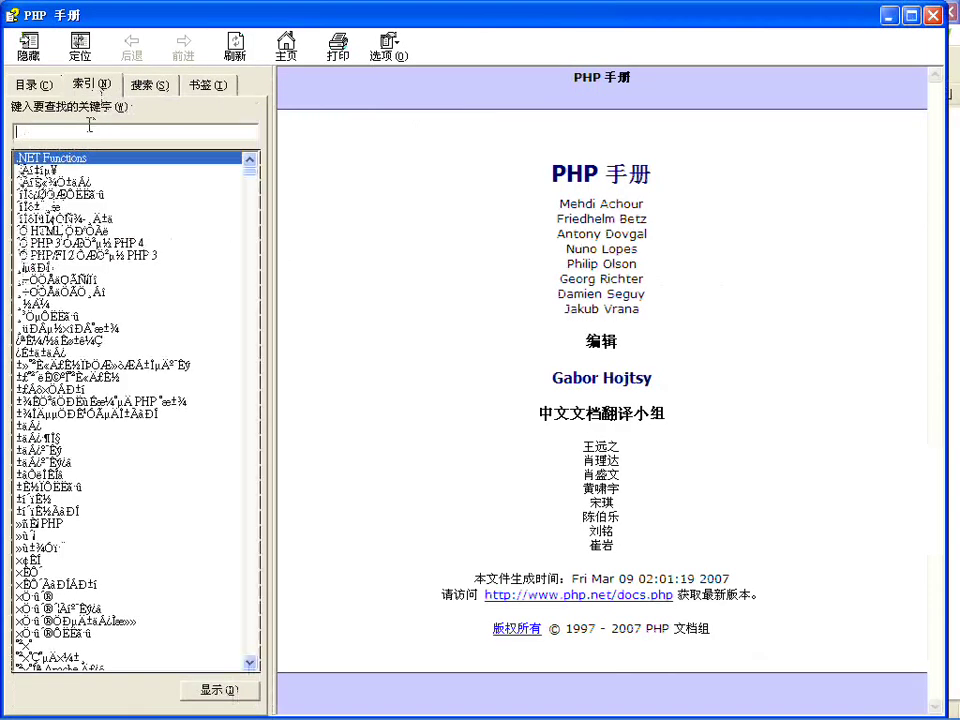
{"action": "type", "text": "ysql"}
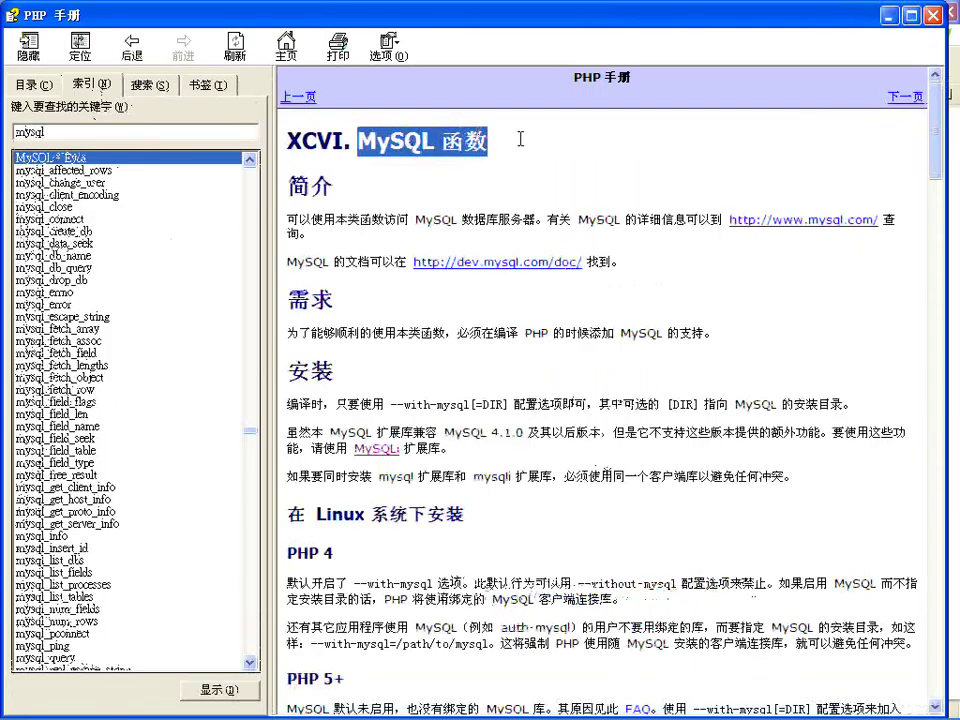
{"action": "left_click", "coordinate": [365, 706]}
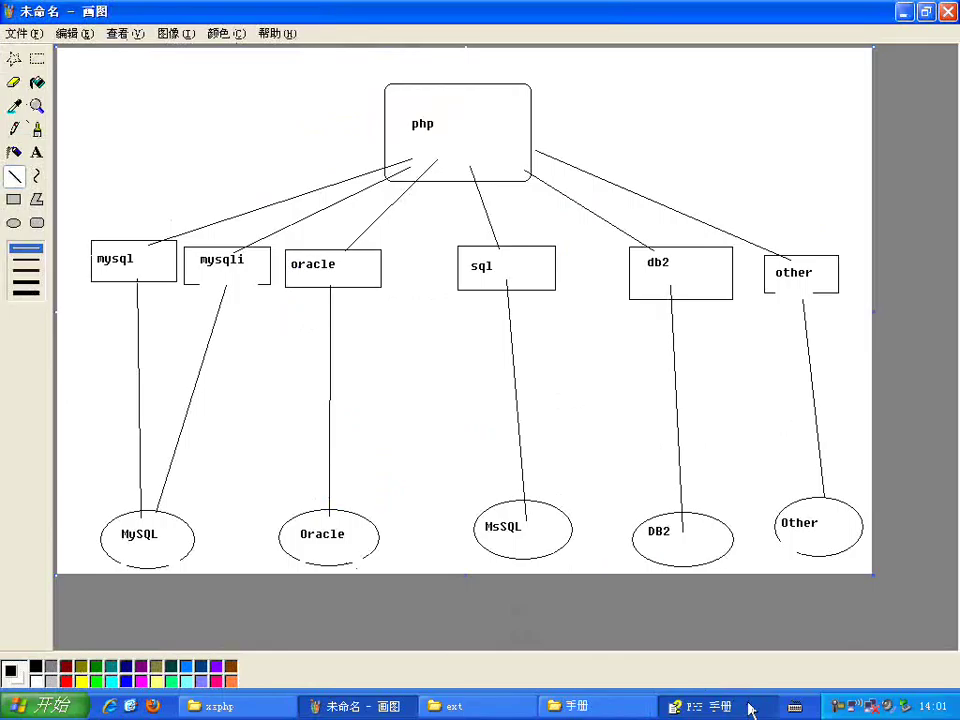
{"action": "left_click", "coordinate": [750, 708]}
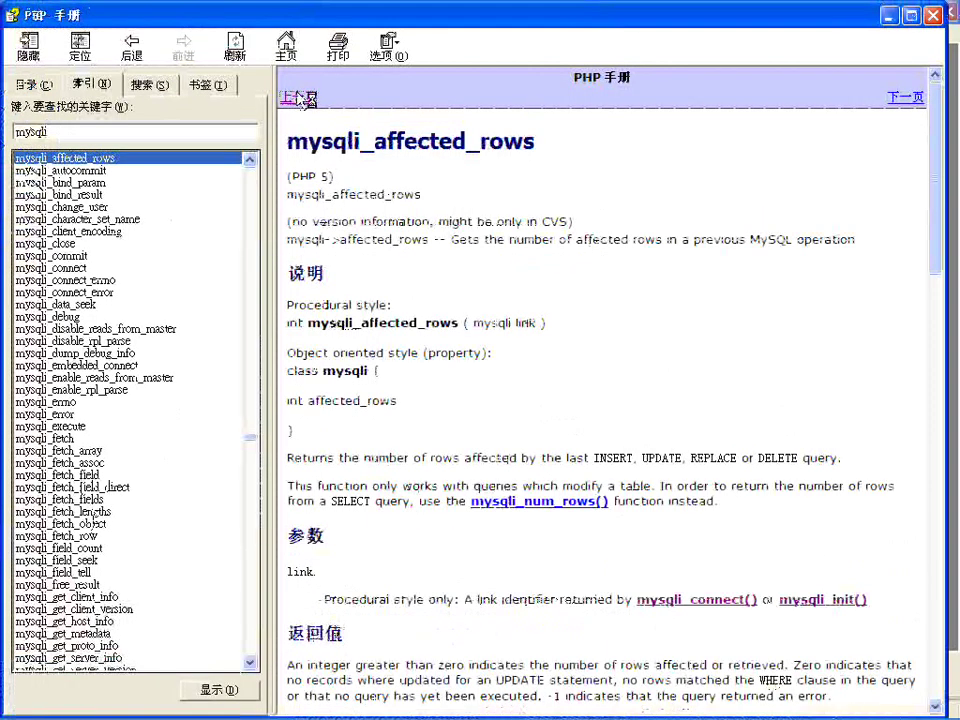
{"action": "left_click", "coordinate": [300, 98]}
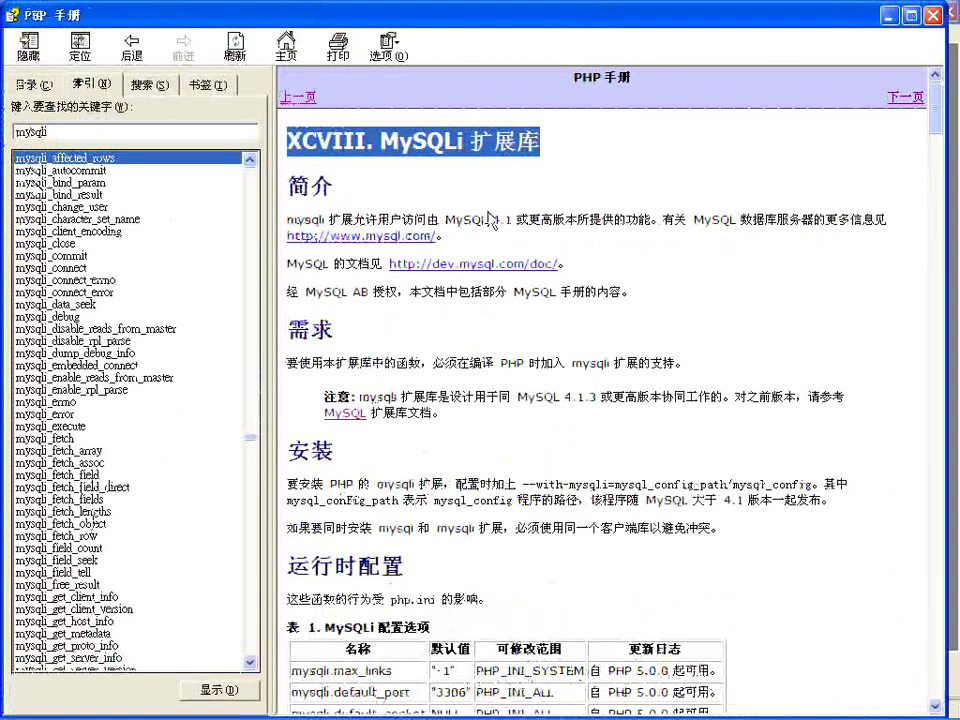
Look up mssql in the index, view the SQL Server Functions overview, and return to Paint
{"action": "double_click", "coordinate": [72, 129]}
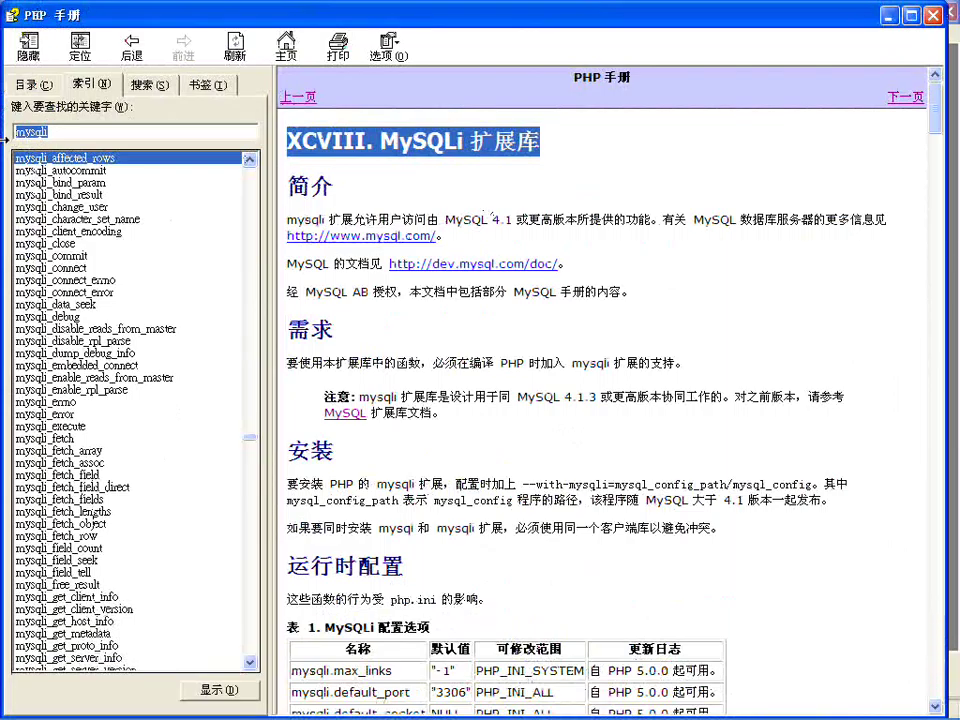
{"action": "type", "text": "mssql"}
{"action": "key", "text": "Return"}
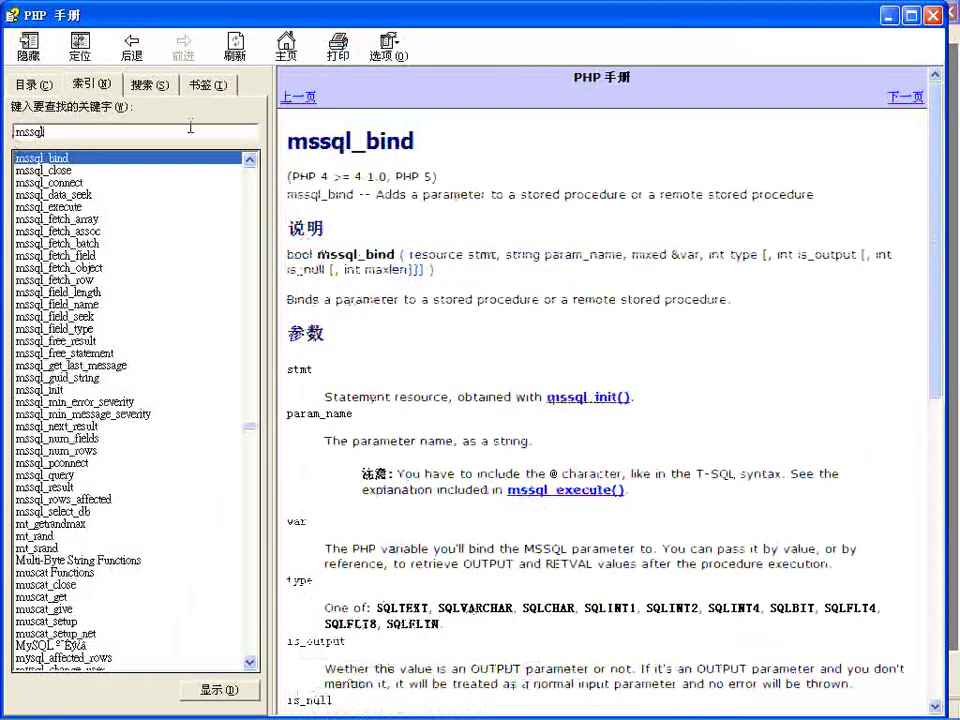
{"action": "left_click", "coordinate": [300, 98]}
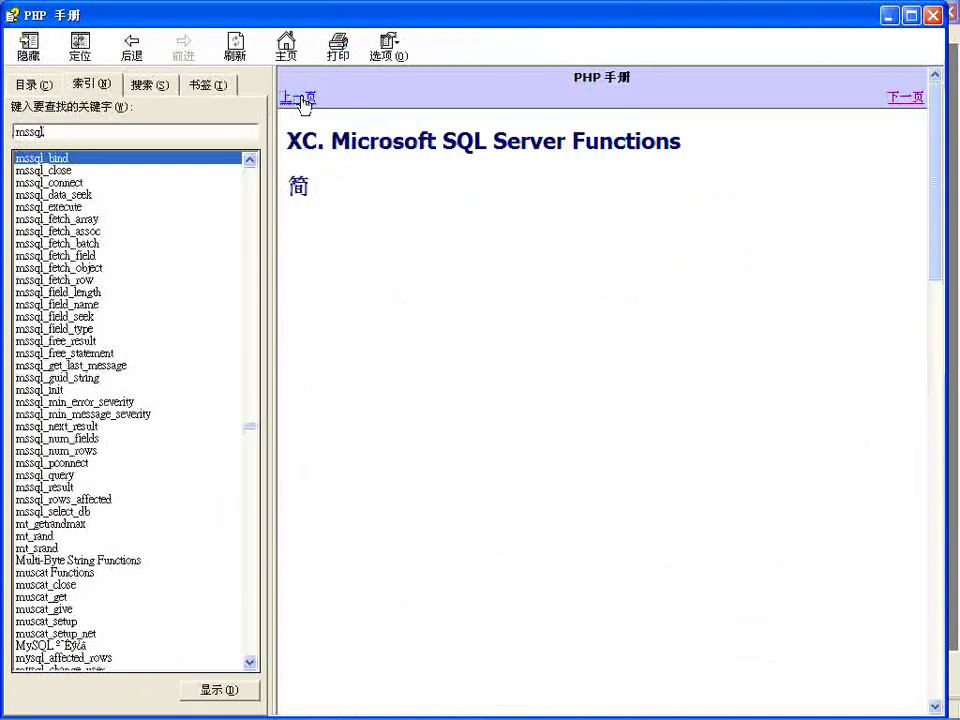
{"action": "left_click_drag", "start_coordinate": [332, 141], "coordinate": [696, 182]}
{"action": "left_click", "coordinate": [912, 148]}
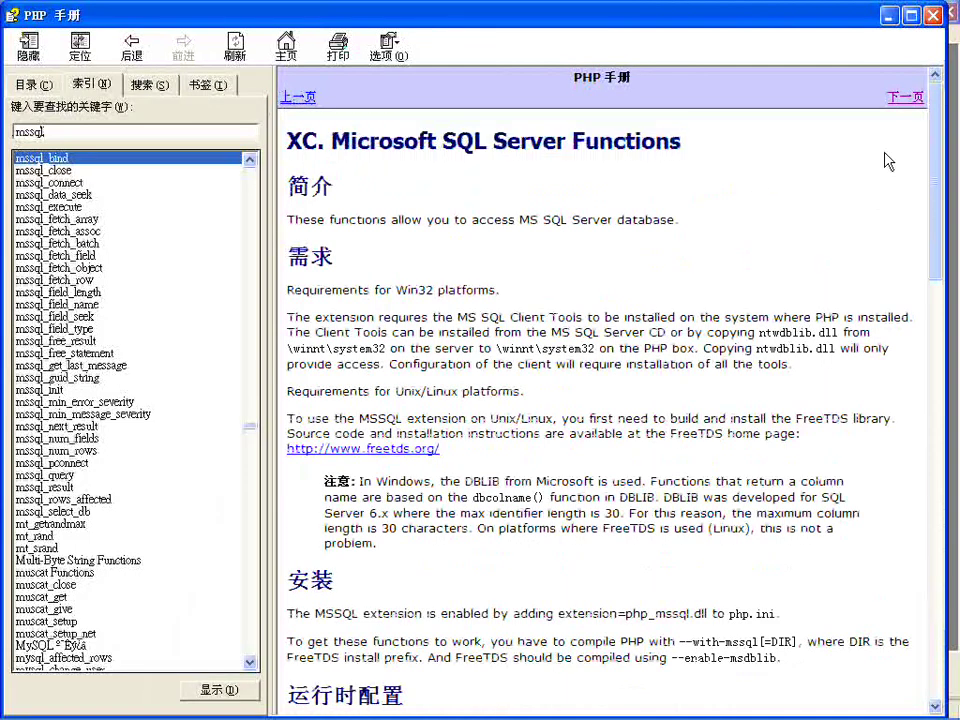
{"action": "left_click_drag", "start_coordinate": [940, 143], "coordinate": [938, 600]}
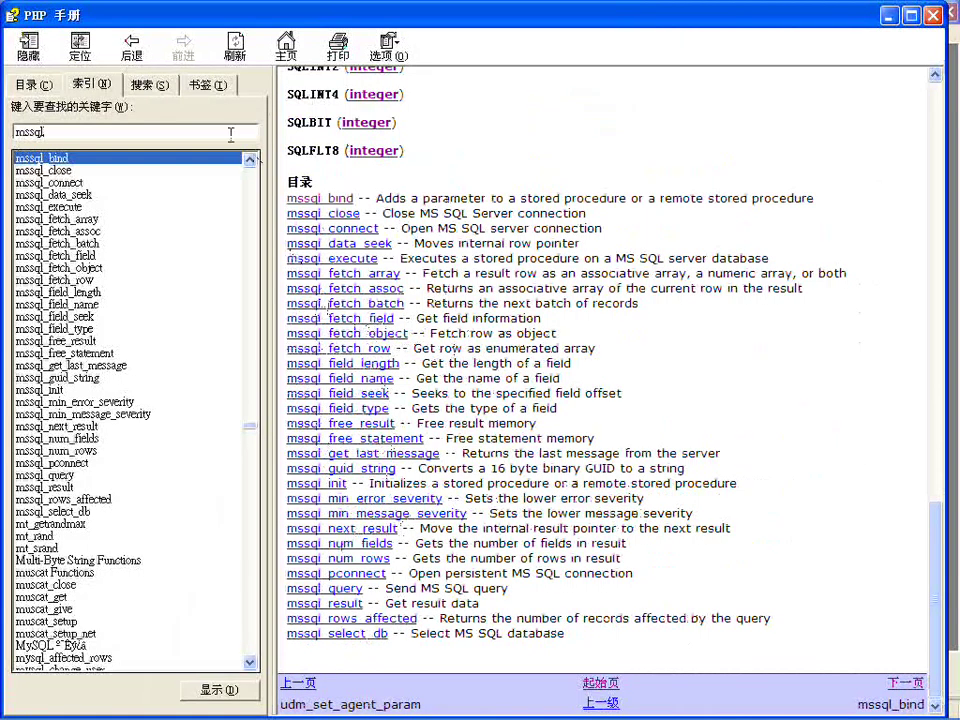
{"action": "mouse_move", "coordinate": [355, 705]}
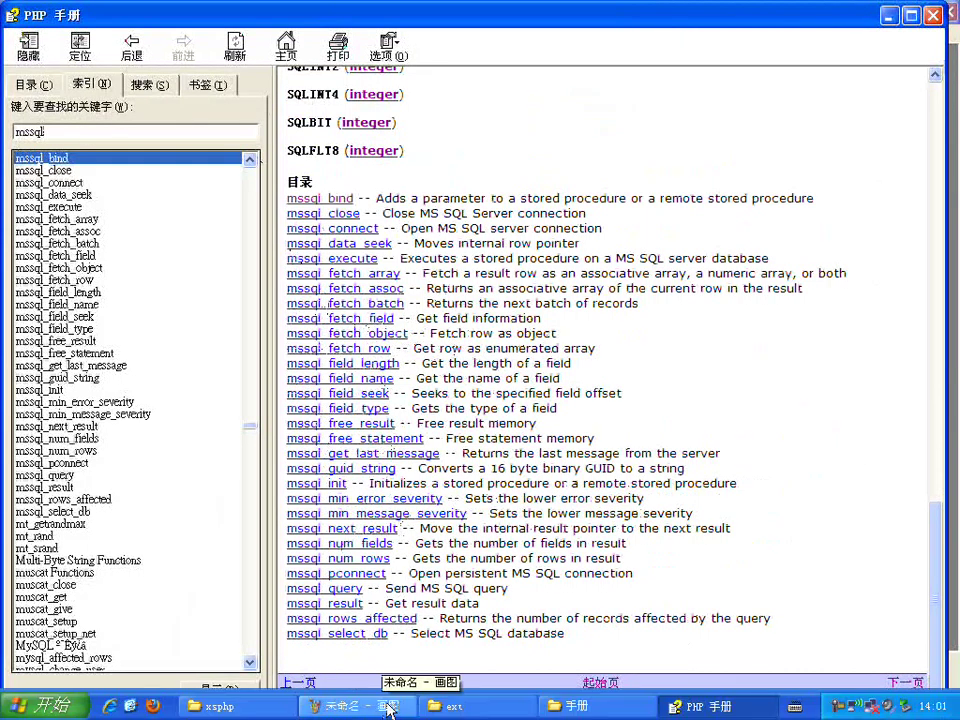
{"action": "left_click", "coordinate": [388, 708]}
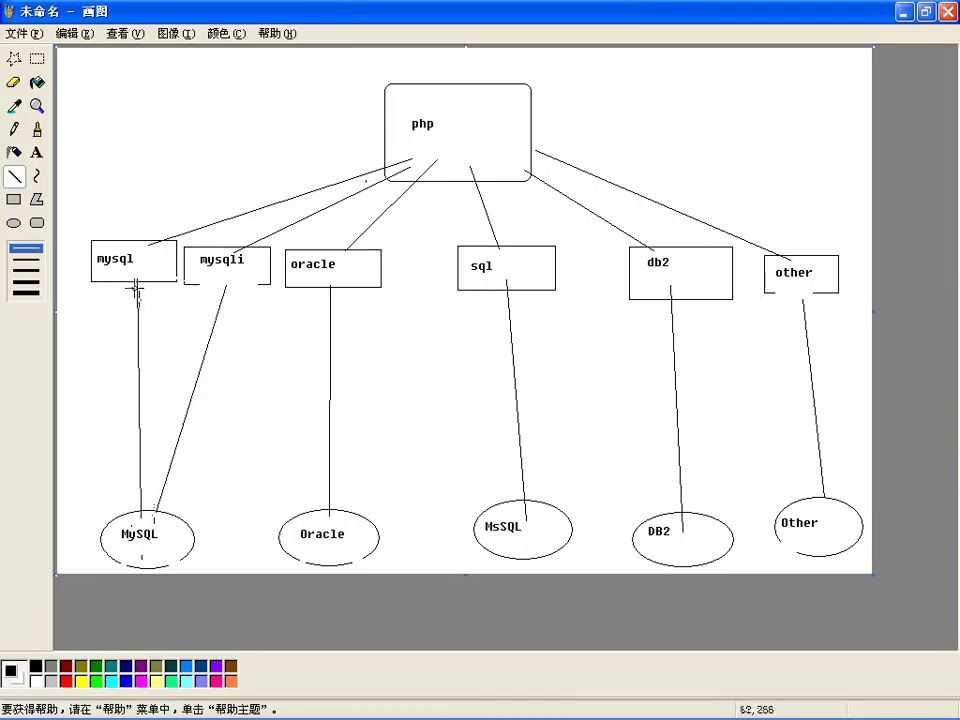
Draw a short underline beneath the mysqli label
{"action": "left_click_drag", "start_coordinate": [201, 266], "coordinate": [349, 272]}
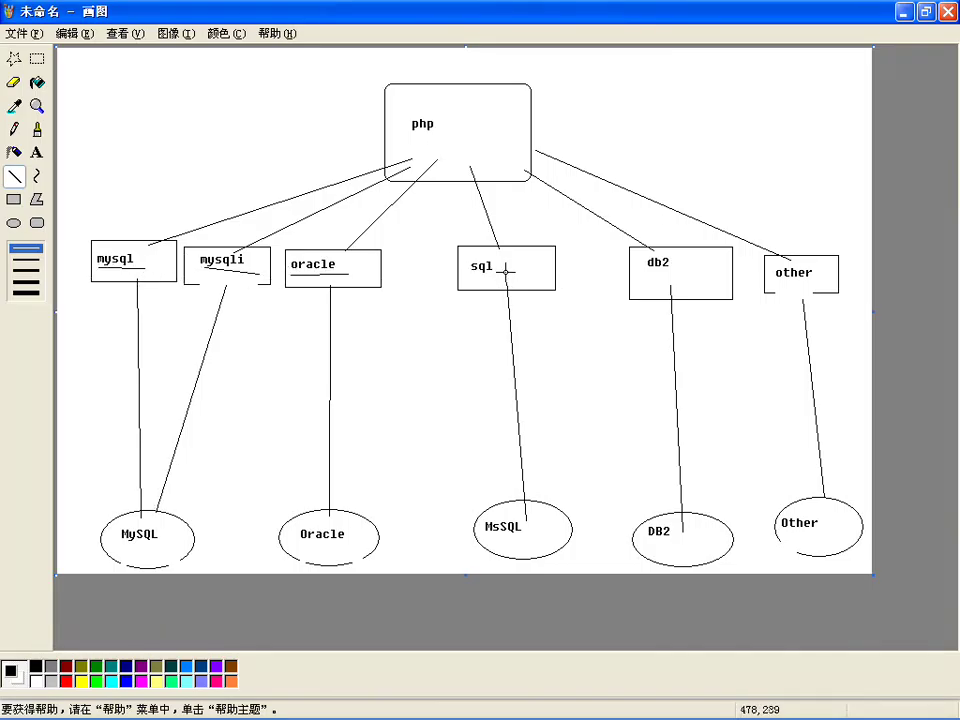
{"action": "mouse_move", "coordinate": [525, 716]}
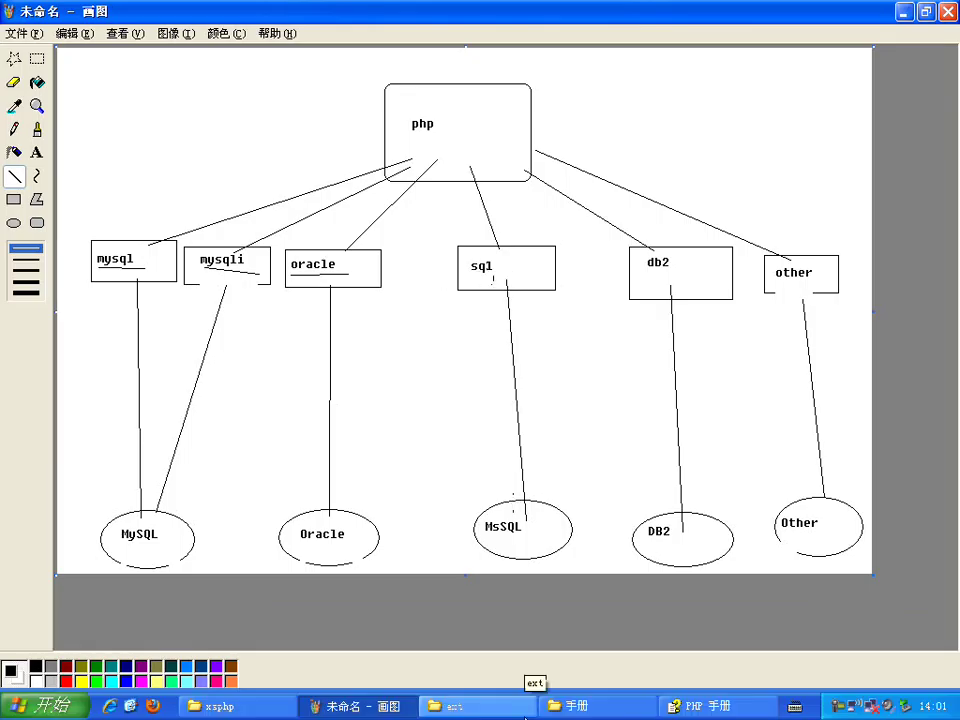
Search the PHP manual index for mysql and open the MySQL functions page
{"action": "left_click", "coordinate": [697, 710]}
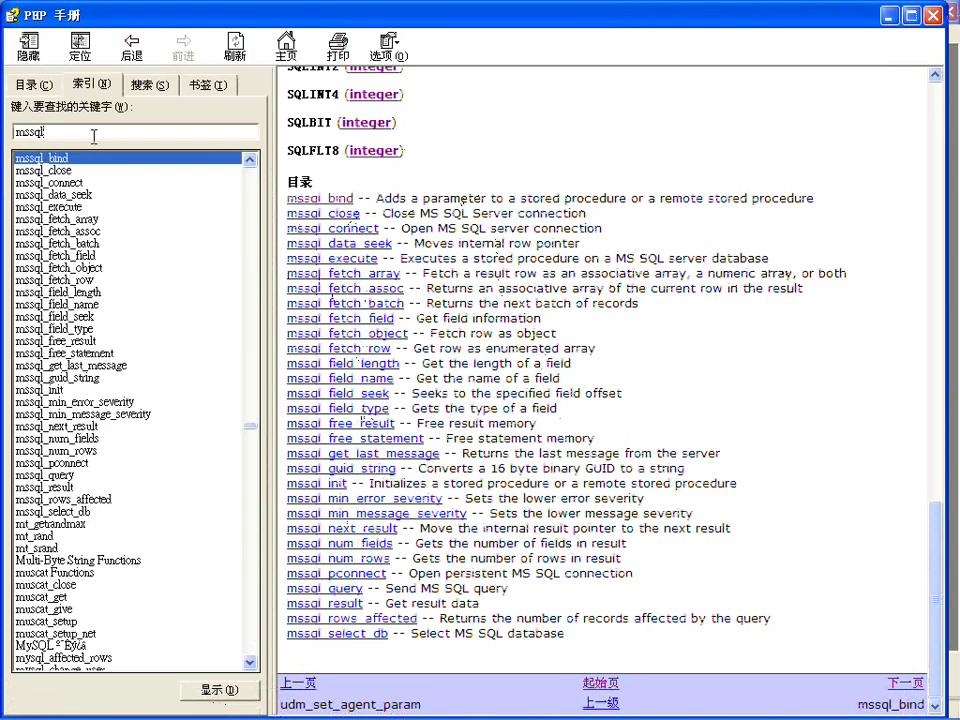
{"action": "key", "text": "BackSpace"}
{"action": "key", "text": "BackSpace"}
{"action": "key", "text": "BackSpace"}
{"action": "type", "text": "ysql"}
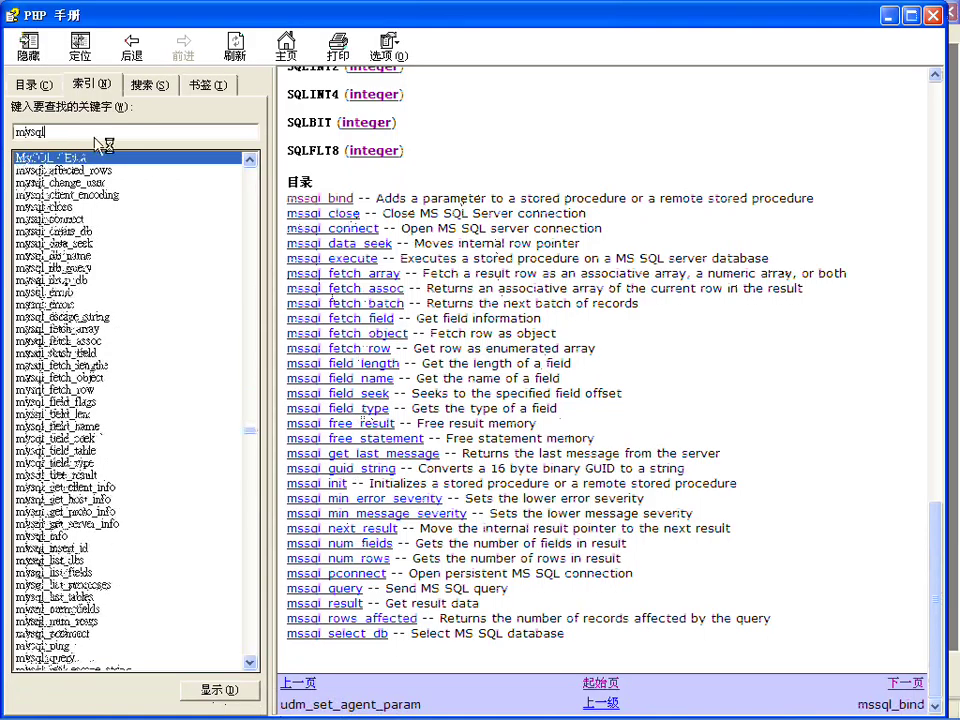
{"action": "key", "text": "Return"}
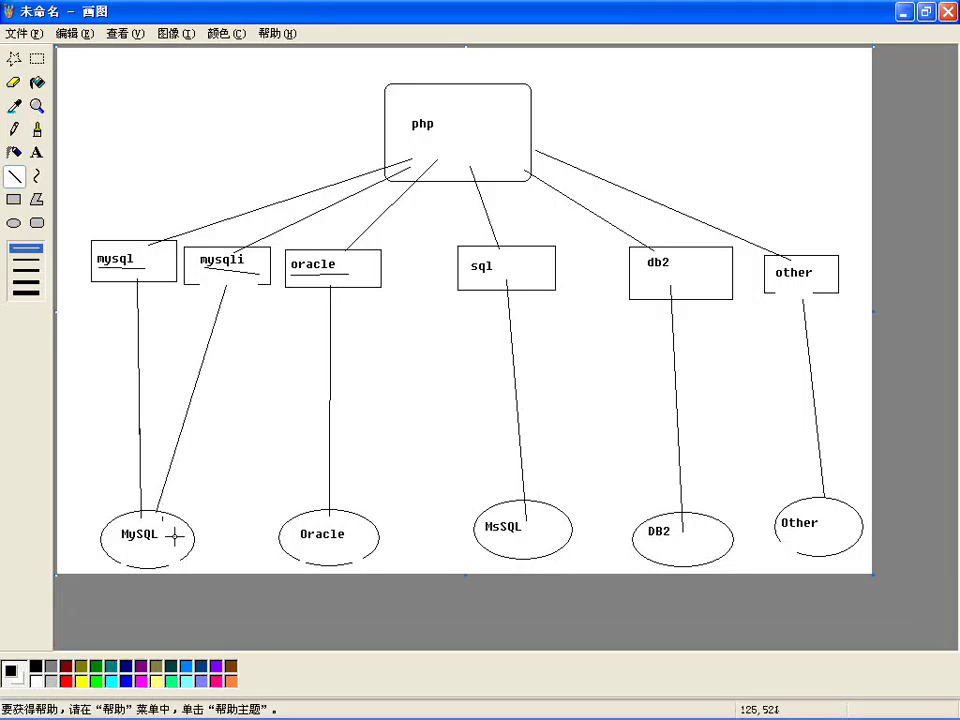
Draw a line from the MySQL ellipse, then underline the mysql and oracle labels
{"action": "left_click_drag", "start_coordinate": [175, 536], "coordinate": [284, 537]}
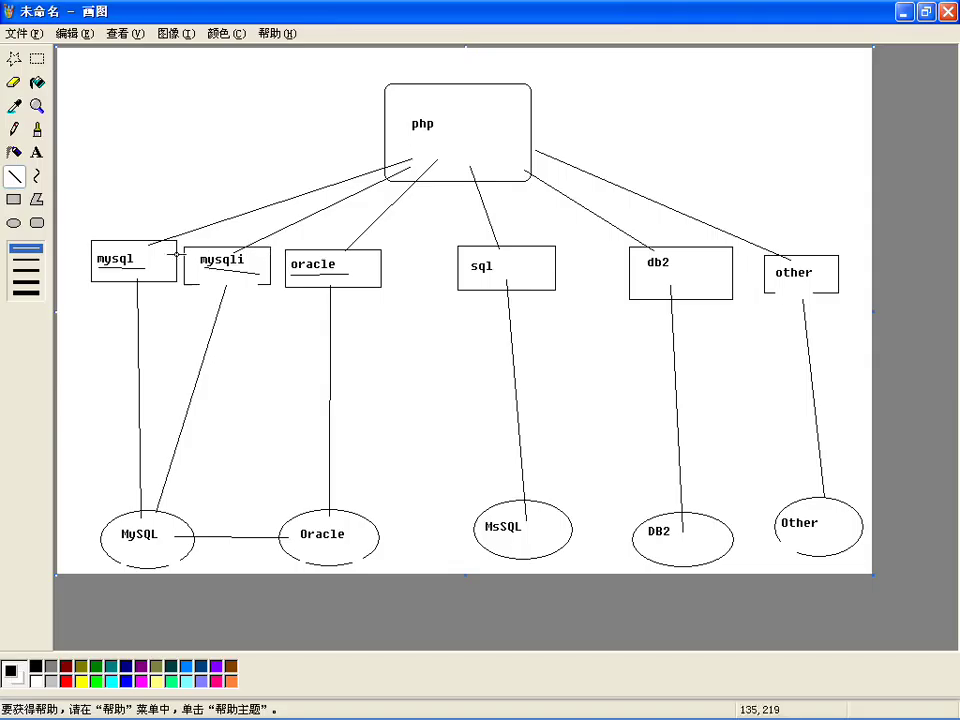
{"action": "left_click_drag", "start_coordinate": [113, 261], "coordinate": [152, 262]}
{"action": "left_click_drag", "start_coordinate": [290, 274], "coordinate": [333, 274]}
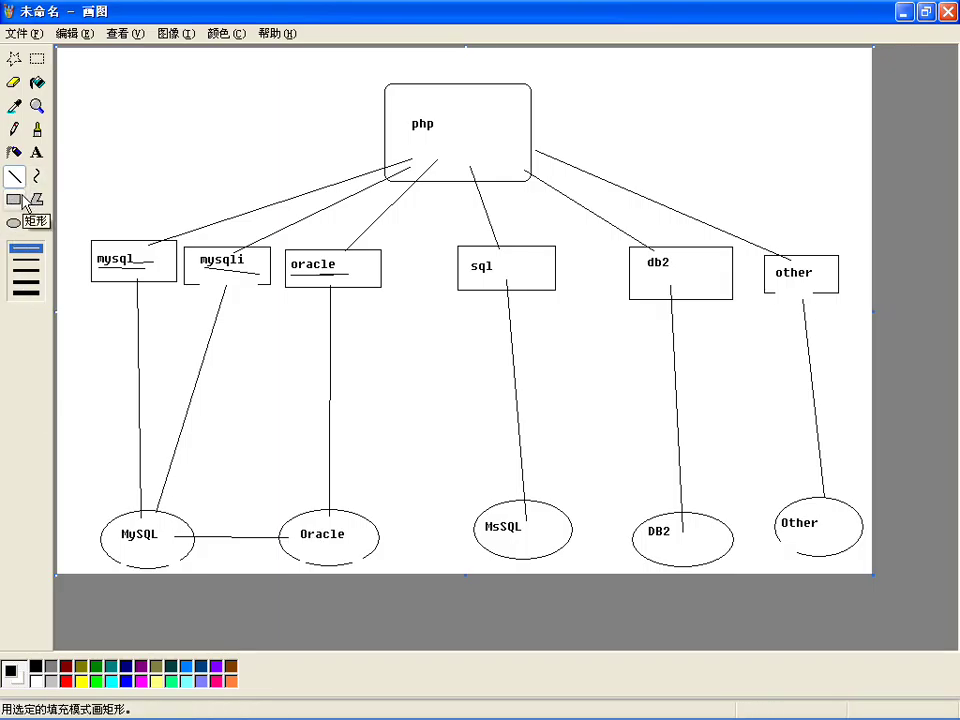
Delete the row of driver boxes and draw one wide bar labelled pdo
{"action": "left_click", "coordinate": [37, 59]}
{"action": "left_click_drag", "start_coordinate": [84, 234], "coordinate": [848, 308]}
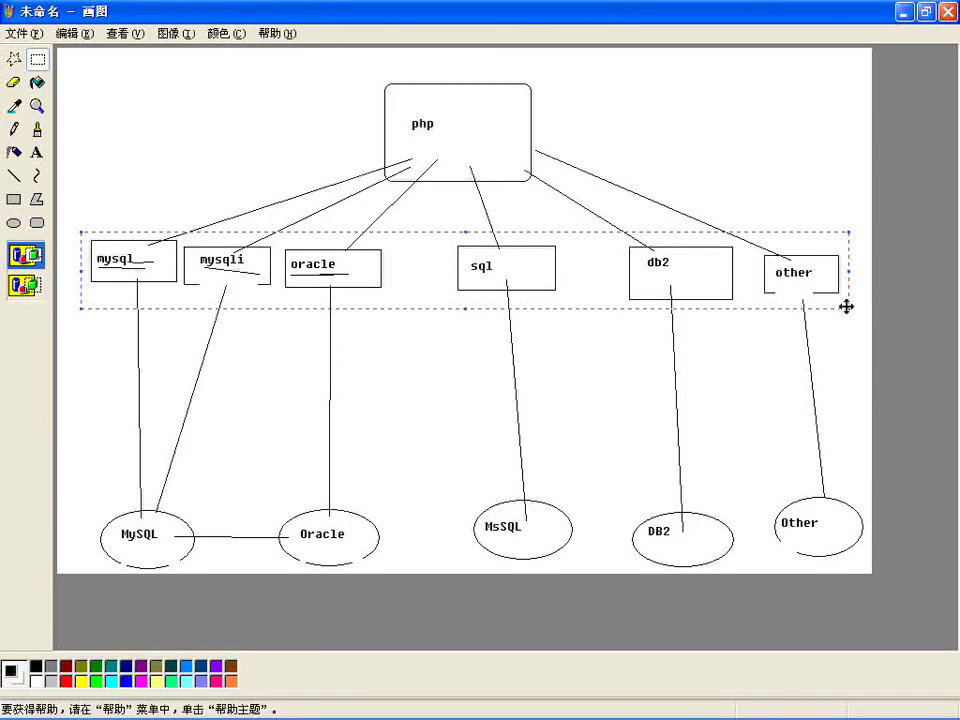
{"action": "key", "text": "Delete"}
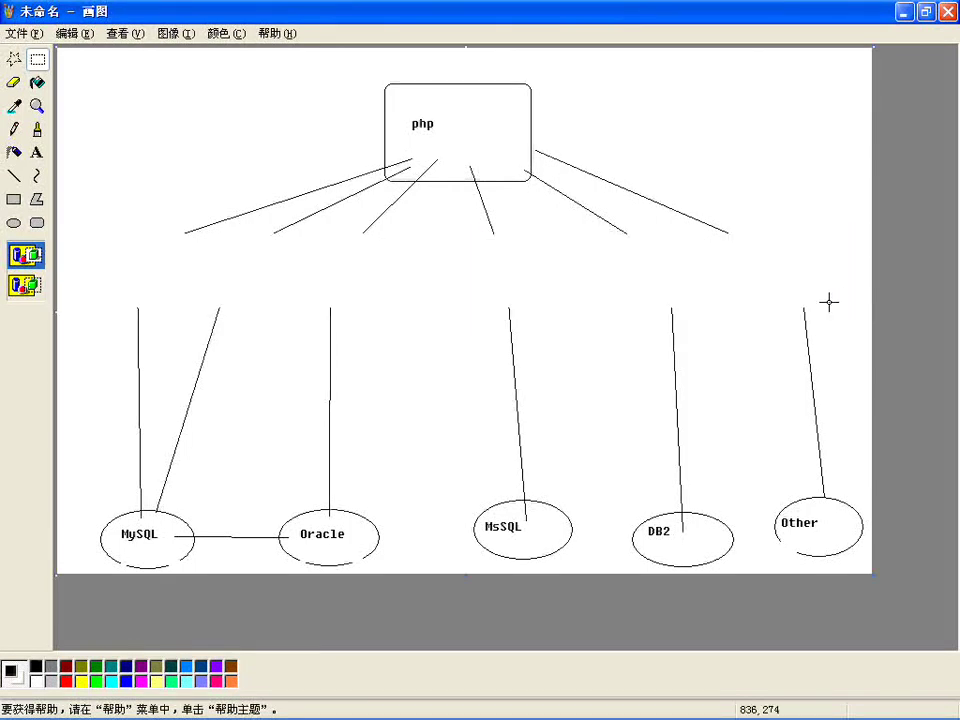
{"action": "left_click", "coordinate": [14, 200]}
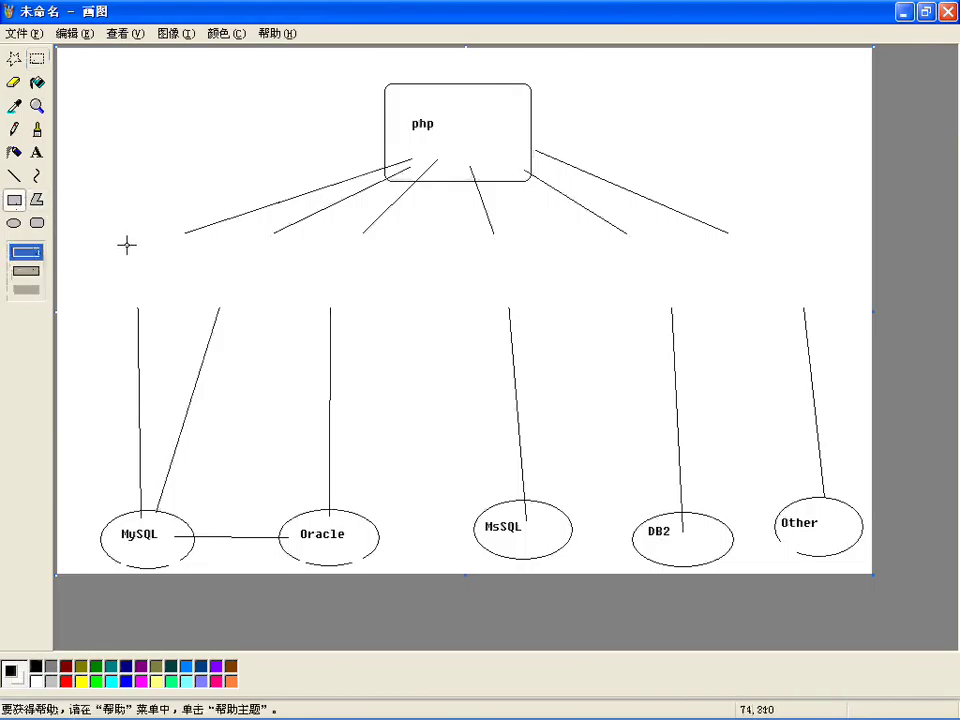
{"action": "left_click_drag", "start_coordinate": [126, 243], "coordinate": [852, 313]}
{"action": "left_click", "coordinate": [37, 152]}
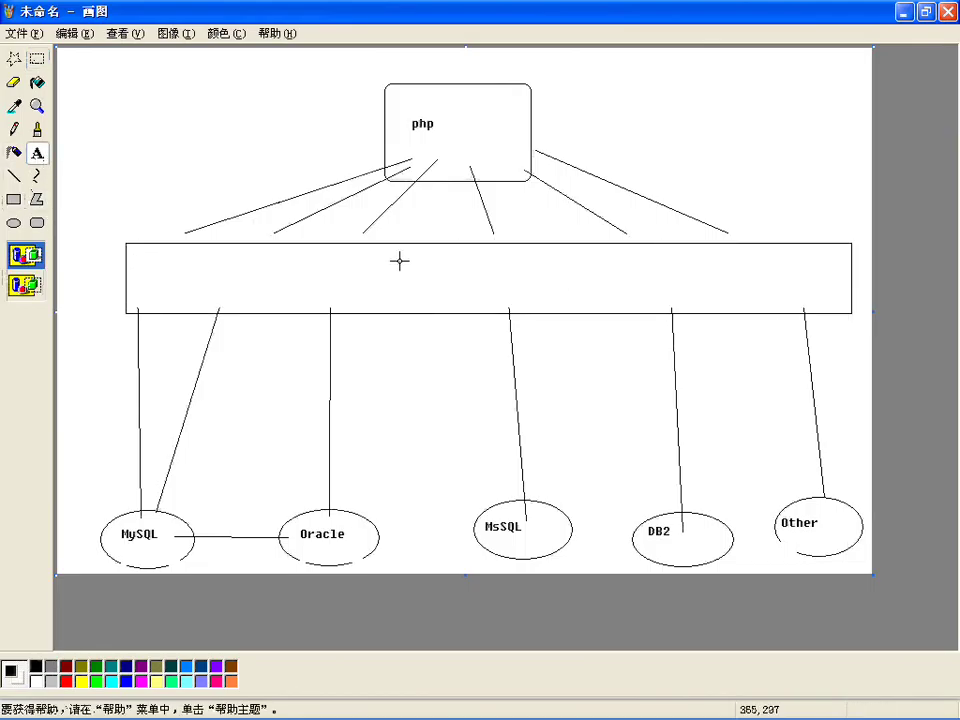
{"action": "left_click_drag", "start_coordinate": [398, 255], "coordinate": [523, 292]}
{"action": "type", "text": "pdo"}
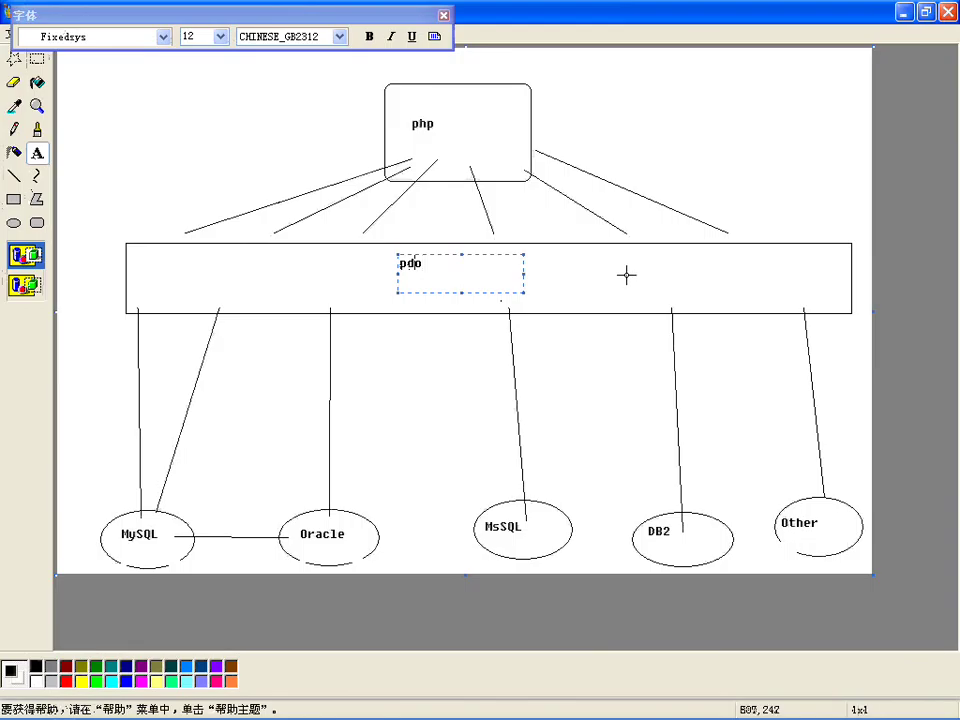
{"action": "left_click", "coordinate": [628, 276]}
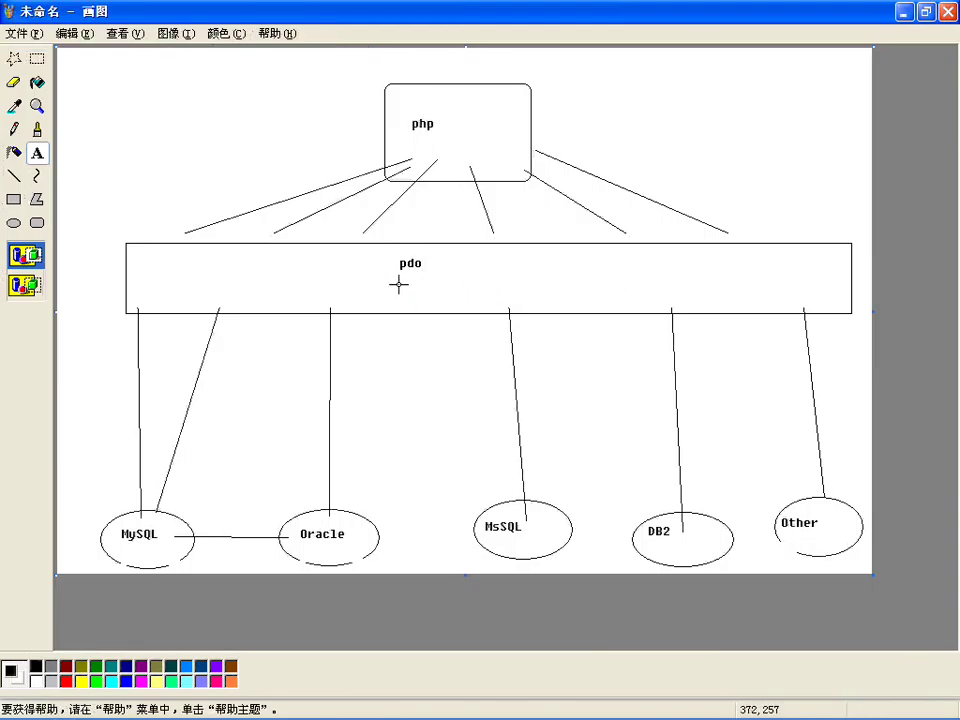
Click around the ellipses and discard stray empty text boxes near pdo
{"action": "left_click_drag", "start_coordinate": [378, 270], "coordinate": [443, 290]}
{"action": "left_click", "coordinate": [463, 279]}
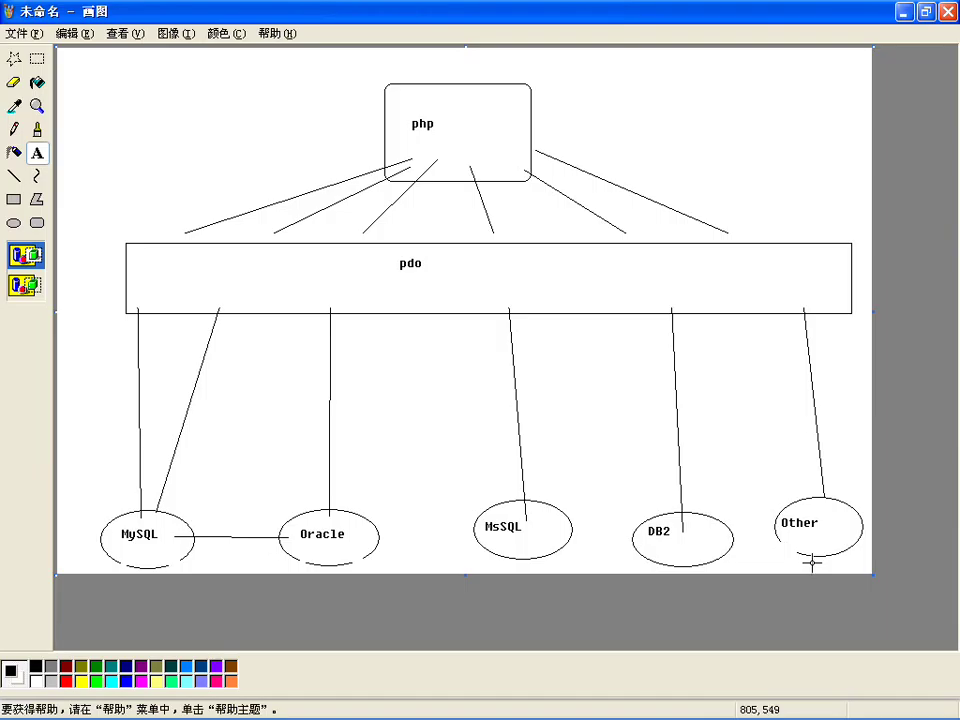
{"action": "left_click", "coordinate": [120, 536]}
{"action": "left_click", "coordinate": [275, 543]}
{"action": "left_click", "coordinate": [322, 533]}
{"action": "left_click_drag", "start_coordinate": [400, 274], "coordinate": [432, 278]}
{"action": "left_click", "coordinate": [456, 279]}
Type 'PHP Data Object' in a text box beside the pdo label
{"action": "left_click_drag", "start_coordinate": [454, 253], "coordinate": [580, 284]}
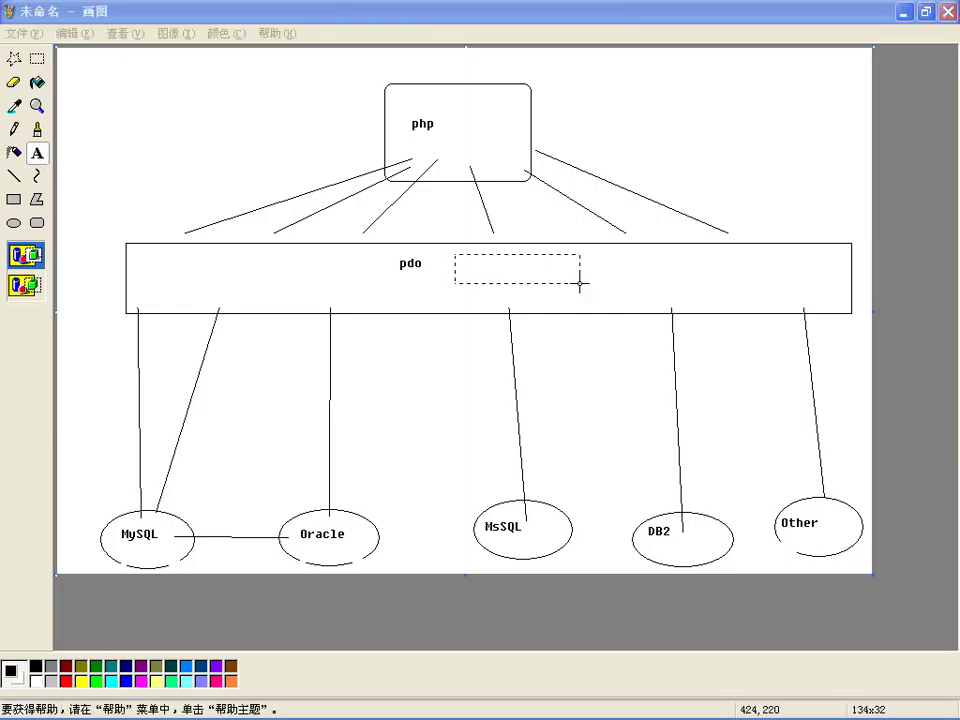
{"action": "type", "text": "PHP Object"}
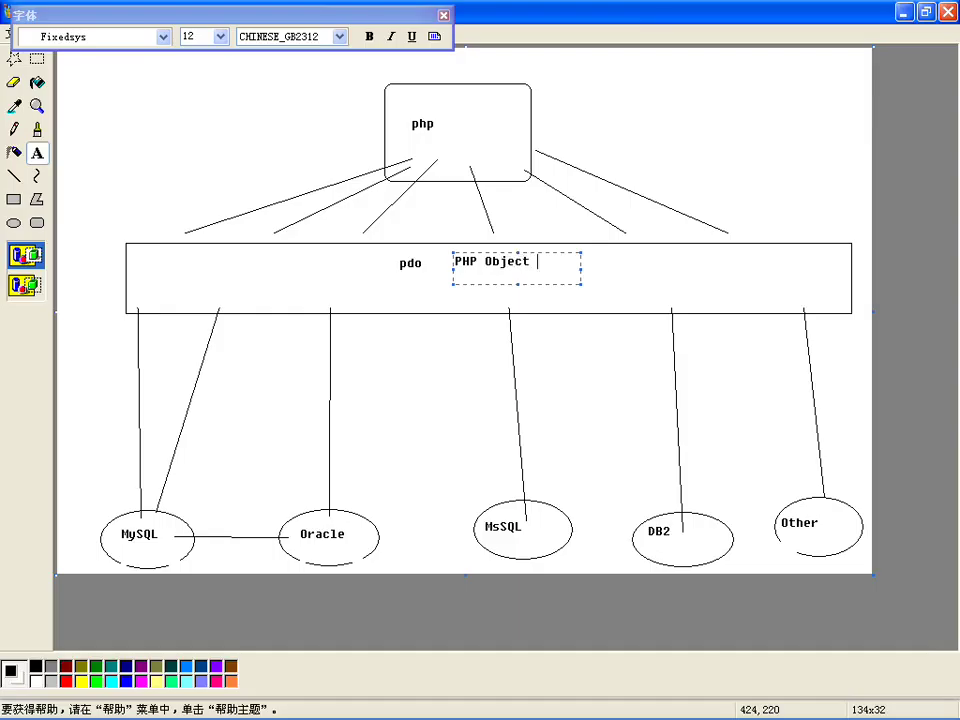
{"action": "key", "text": "BackSpace"}
{"action": "key", "text": "BackSpace"}
{"action": "key", "text": "BackSpace"}
{"action": "key", "text": "BackSpace"}
{"action": "key", "text": "BackSpace"}
{"action": "key", "text": "BackSpace"}
{"action": "type", "text": "Data Object"}
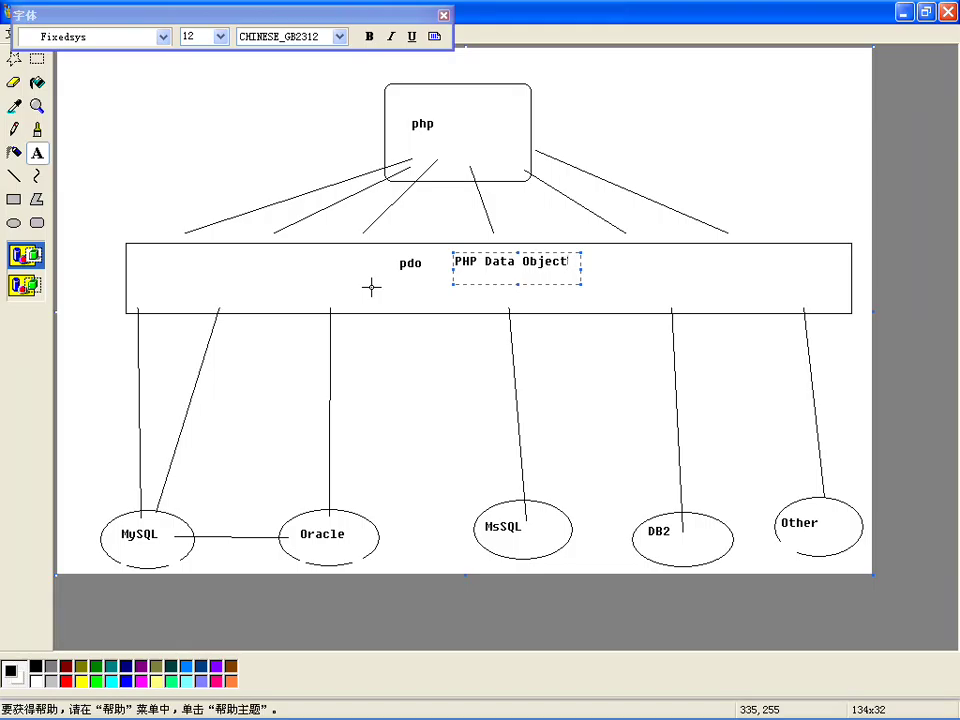
Commit the PHP Data Object label and discard a stray empty text box near pdo
{"action": "left_click", "coordinate": [379, 270]}
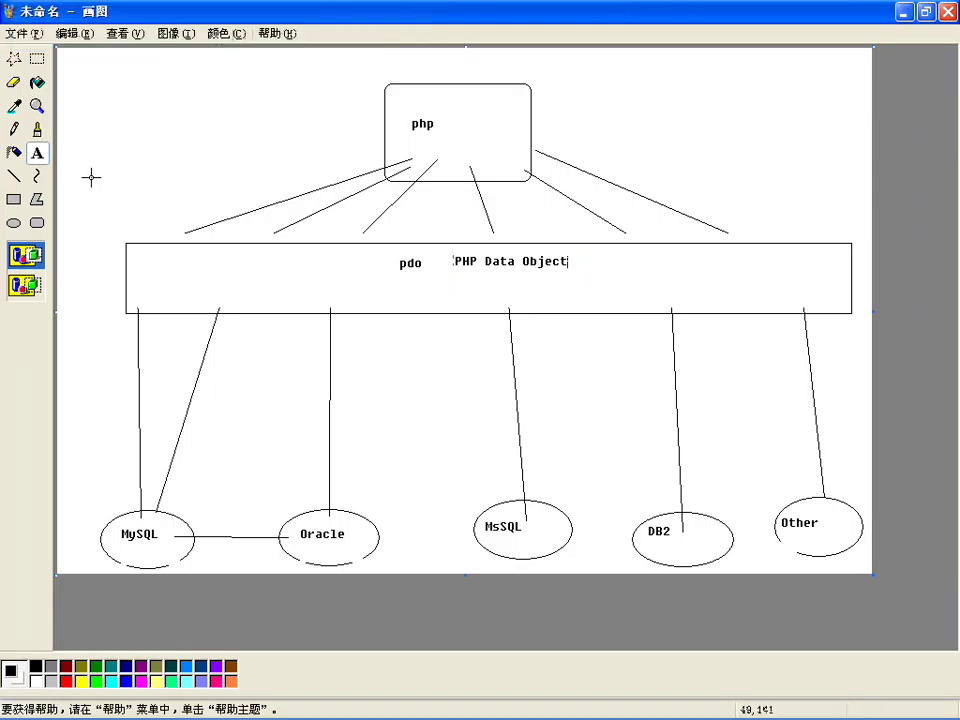
{"action": "left_click", "coordinate": [400, 267]}
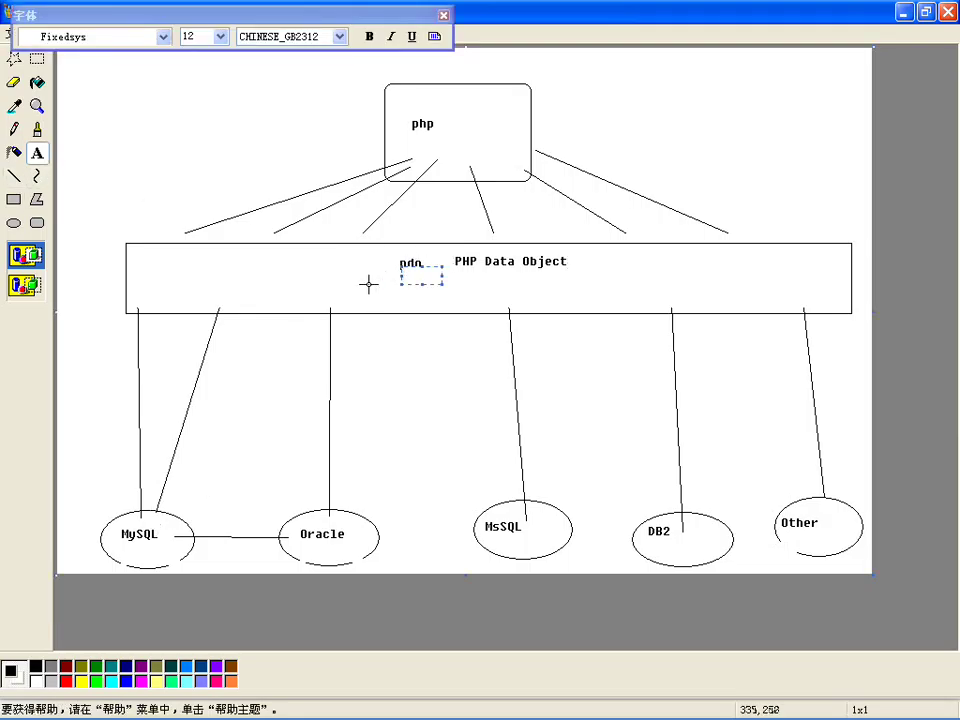
{"action": "left_click", "coordinate": [384, 281]}
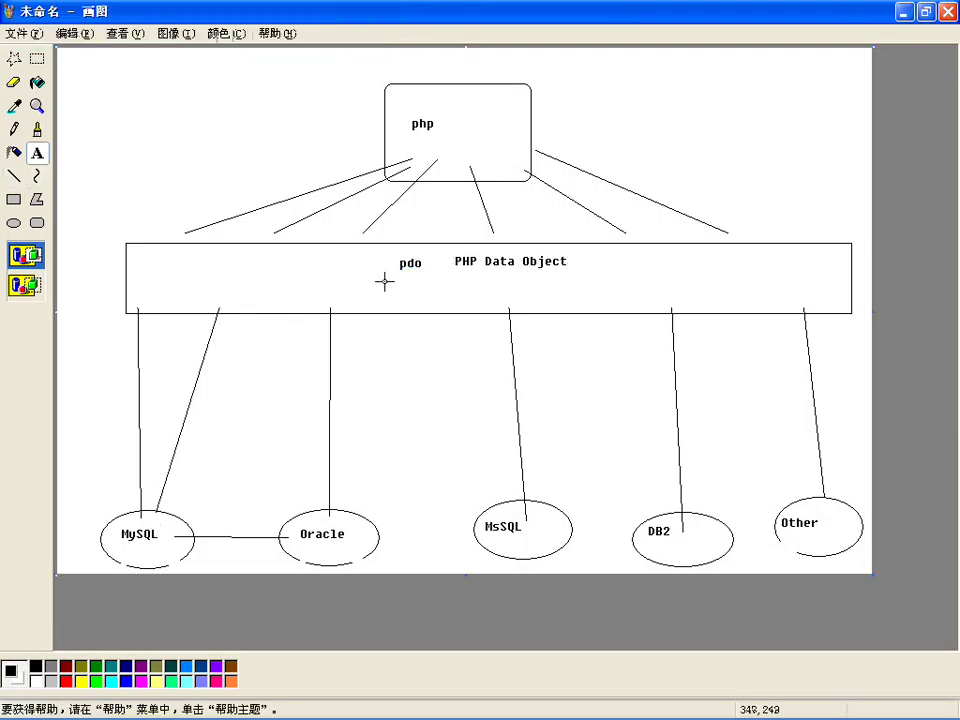
Draw a short line leading left from pdo and add a mysql label at its end
{"action": "left_click", "coordinate": [14, 175]}
{"action": "mouse_move", "coordinate": [399, 268]}
{"action": "left_mouse_down"}
{"action": "mouse_move", "coordinate": [351, 284]}
{"action": "mouse_move", "coordinate": [377, 302]}
{"action": "left_mouse_up"}
{"action": "left_click", "coordinate": [36, 152]}
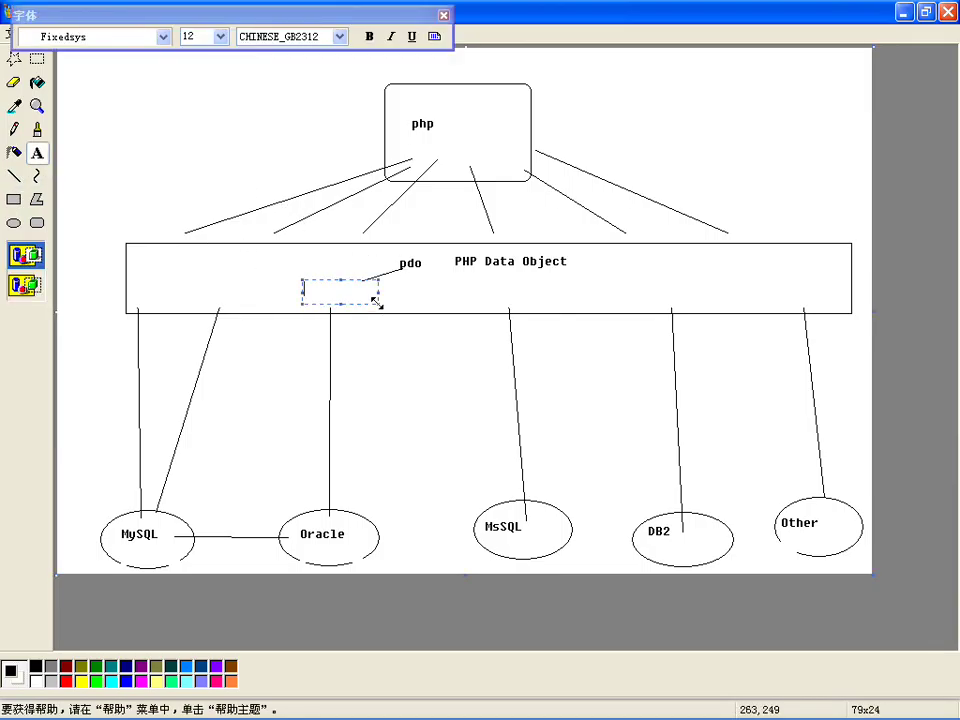
{"action": "type", "text": "mysql"}
{"action": "left_click", "coordinate": [415, 292]}
{"action": "left_click", "coordinate": [14, 175]}
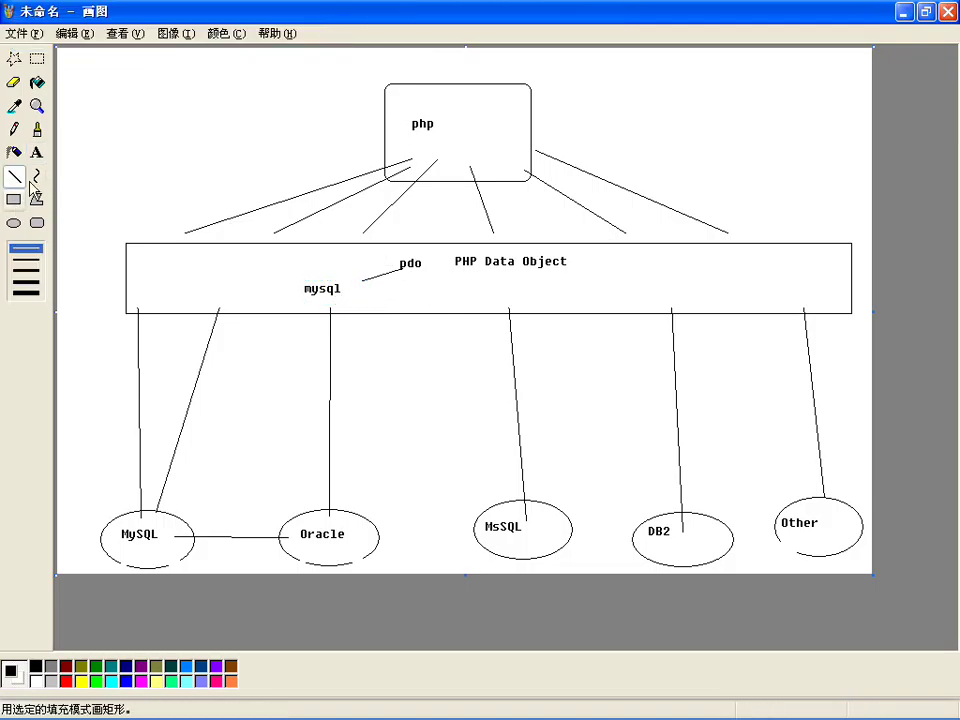
Type an oci label in a text box just below pdo and commit it
{"action": "left_click", "coordinate": [36, 152]}
{"action": "left_click_drag", "start_coordinate": [406, 279], "coordinate": [447, 300]}
{"action": "type", "text": "oci"}
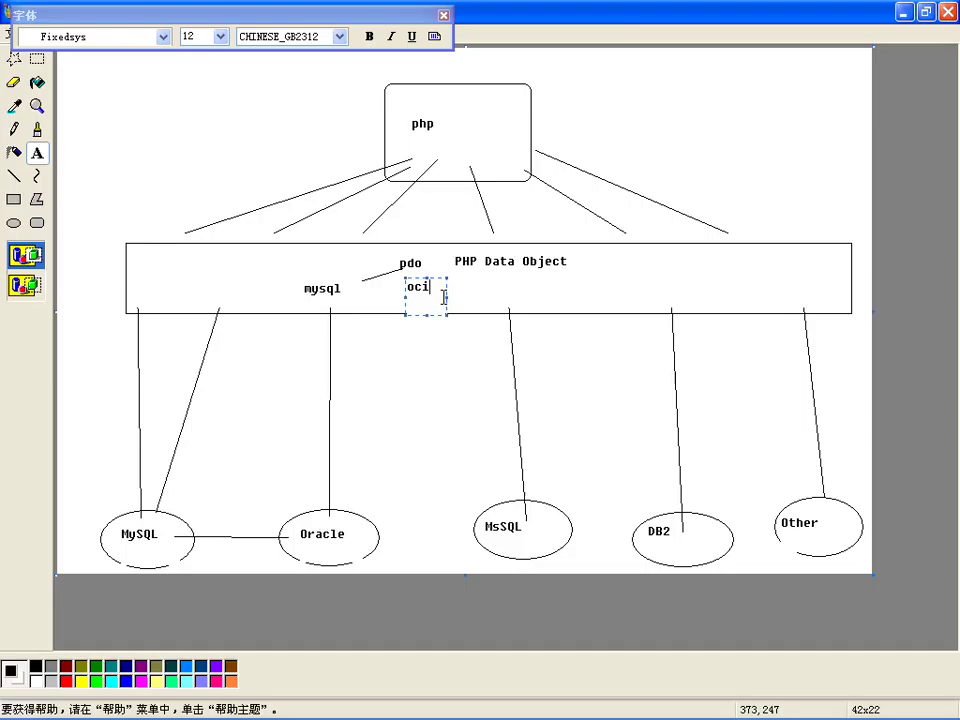
{"action": "left_click", "coordinate": [312, 284]}
{"action": "left_click", "coordinate": [400, 264]}
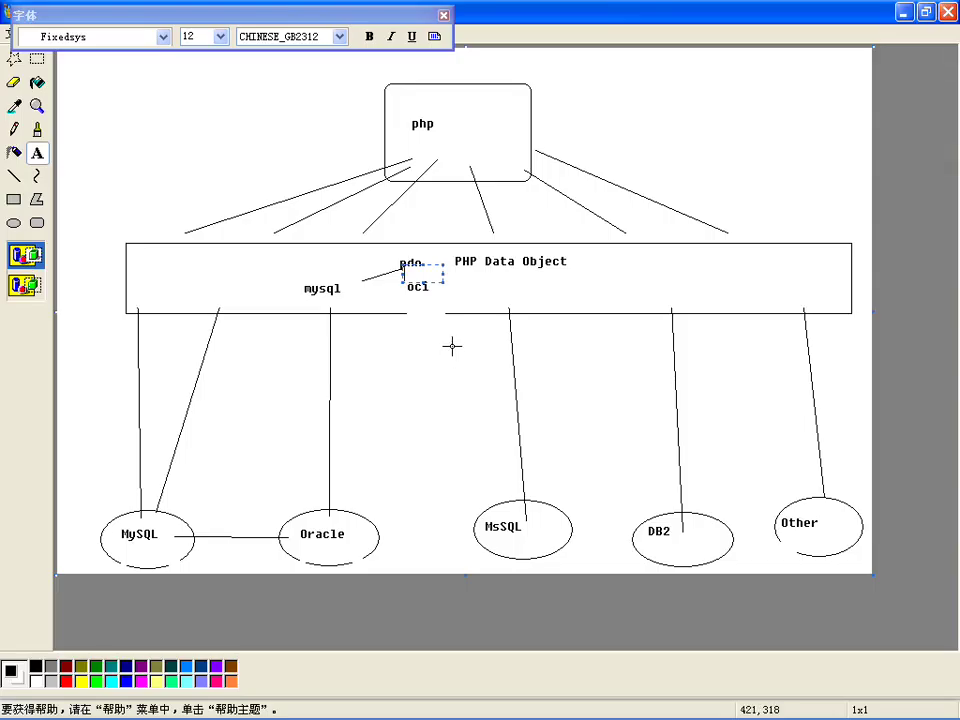
{"action": "left_click", "coordinate": [449, 347]}
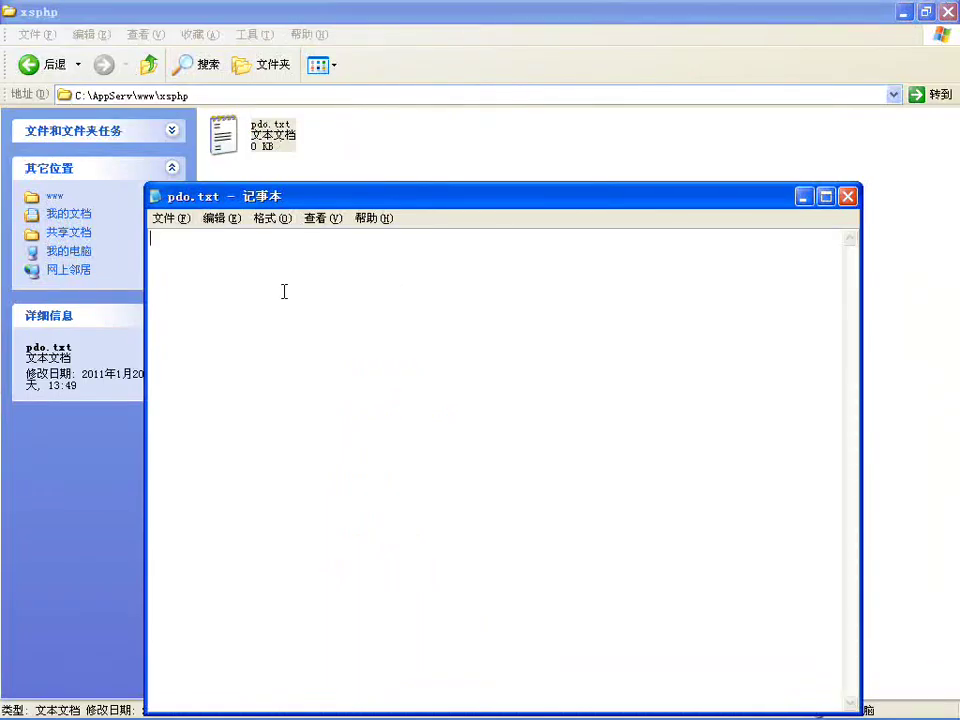
{"action": "type", "text": "--with-pdo-mysql"}
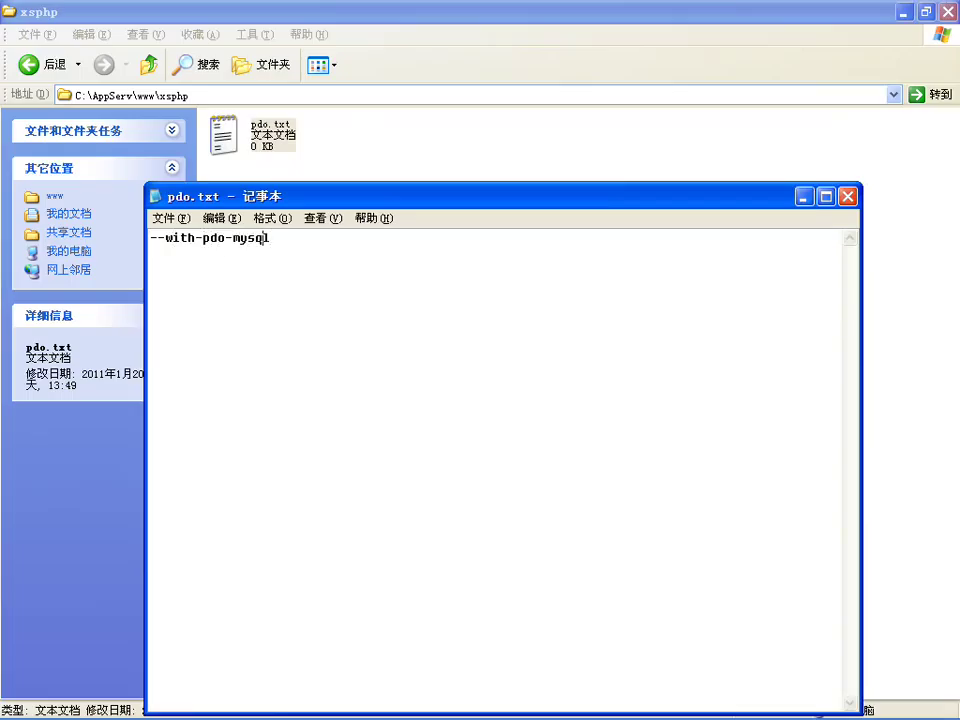
{"action": "type", "text": "=/usr/local/mysql"}
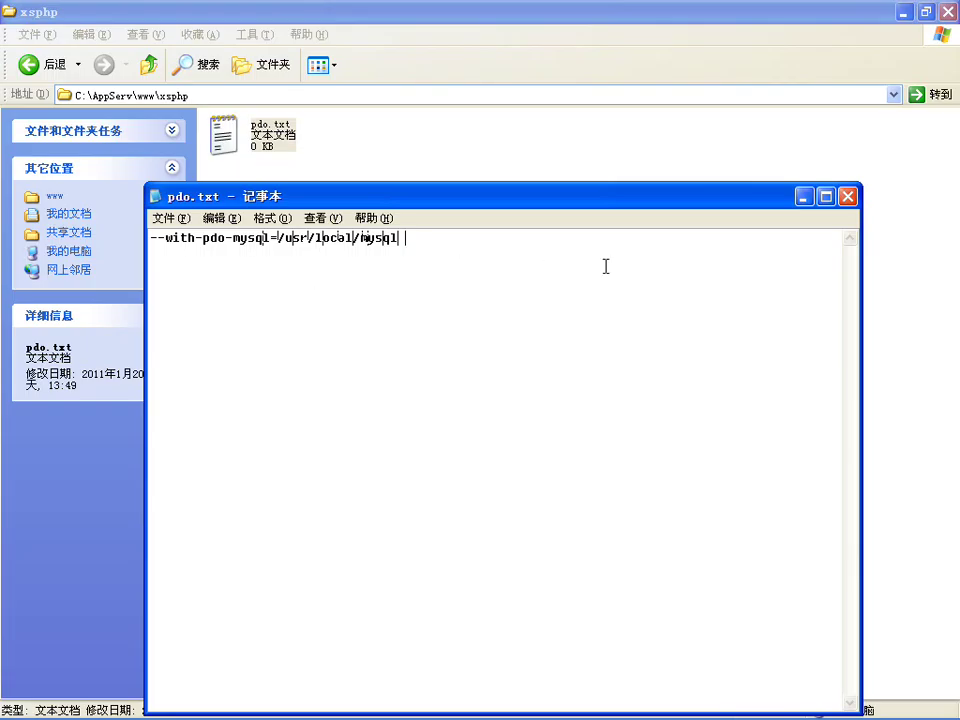
Save pdo.txt holding the line --with-pdo-mysql=/usr/local/mysql
{"action": "key", "text": "ctrl+s"}
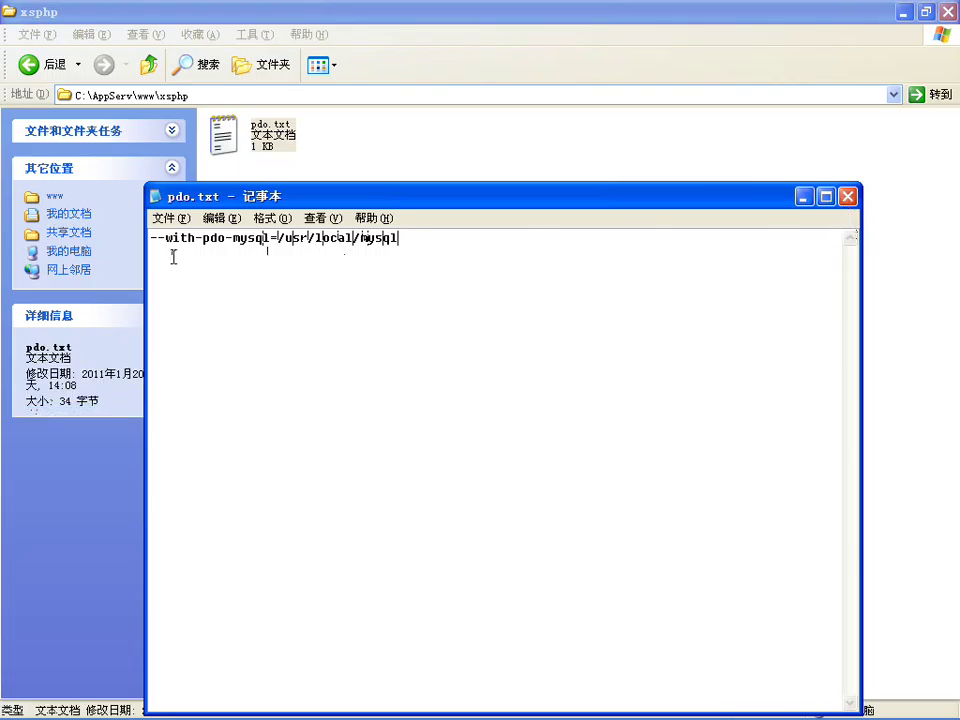
Close Notepad and bring the C:\AppServ\php5\ext folder to the front
{"action": "left_click", "coordinate": [847, 196]}
{"action": "mouse_move", "coordinate": [355, 706]}
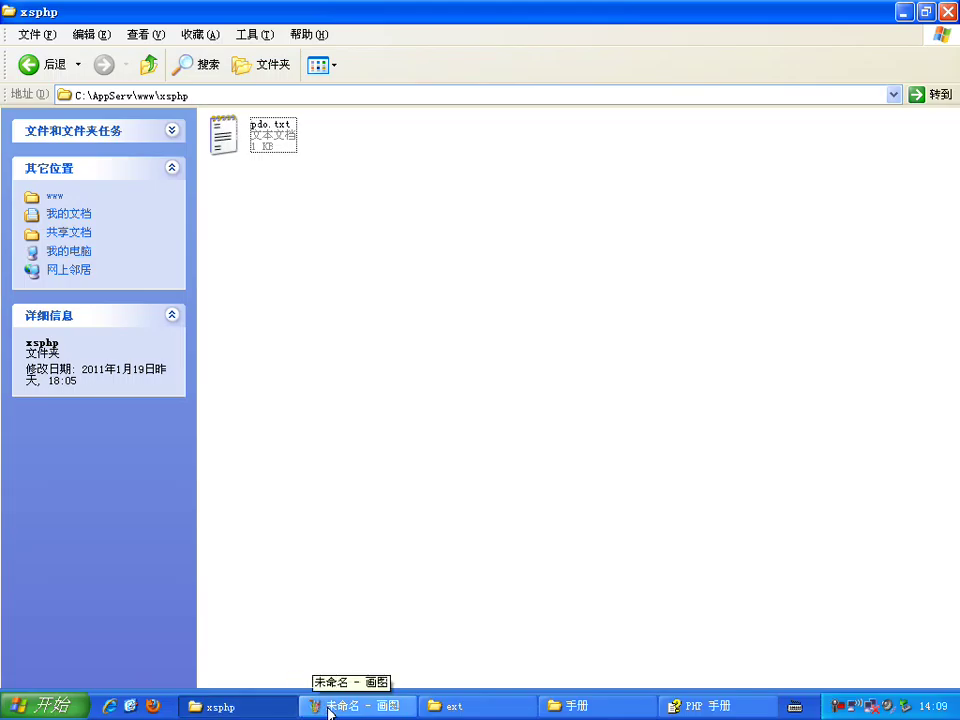
{"action": "left_click", "coordinate": [455, 706]}
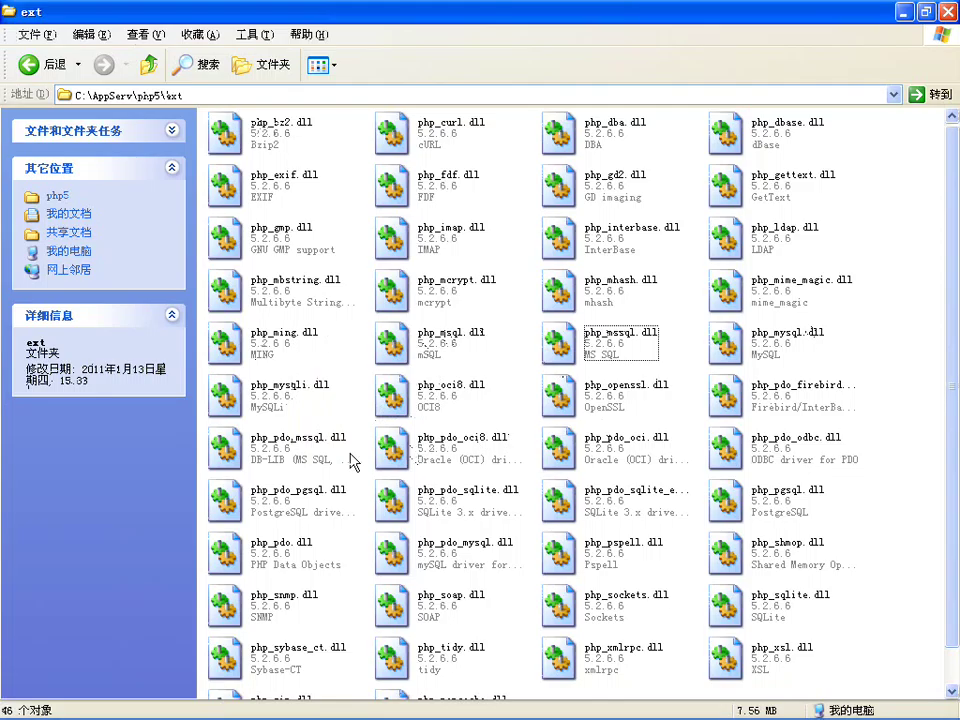
Select php_pdo.dll, then run a full-text pdo search in the PHP Manual and select the page text
{"action": "left_click", "coordinate": [280, 558]}
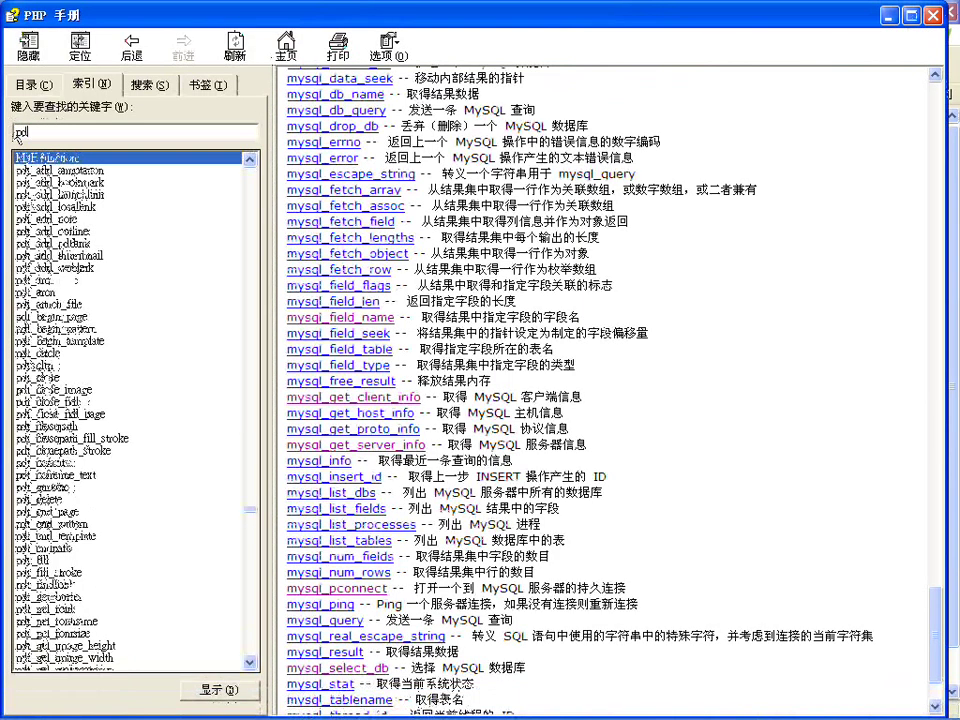
{"action": "type", "text": "o"}
{"action": "left_click", "coordinate": [141, 88]}
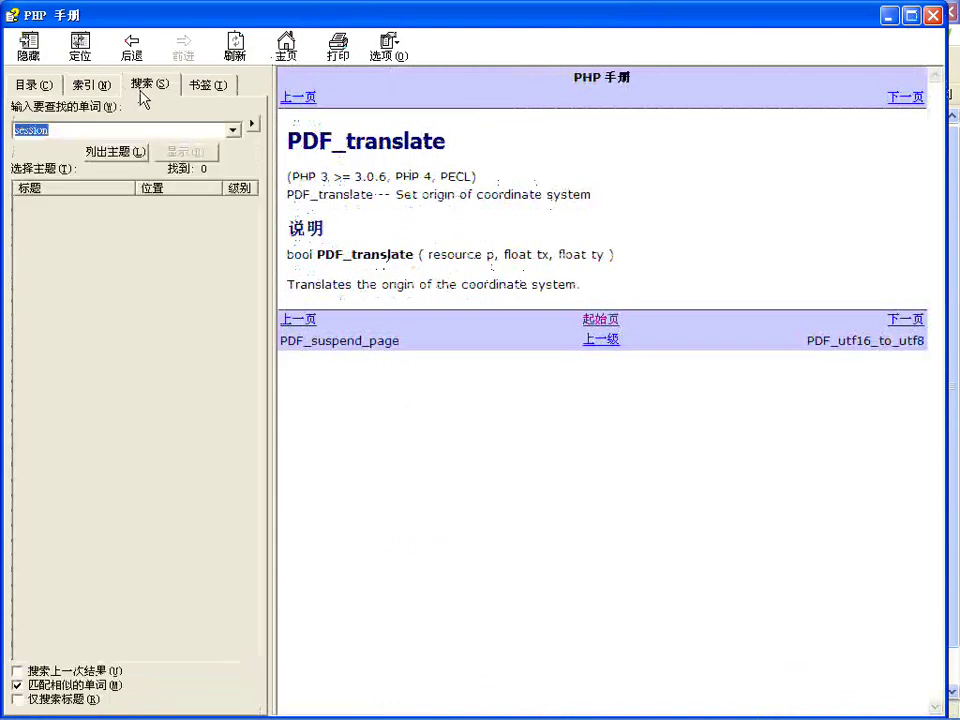
{"action": "type", "text": "pdo"}
{"action": "key", "text": "Return"}
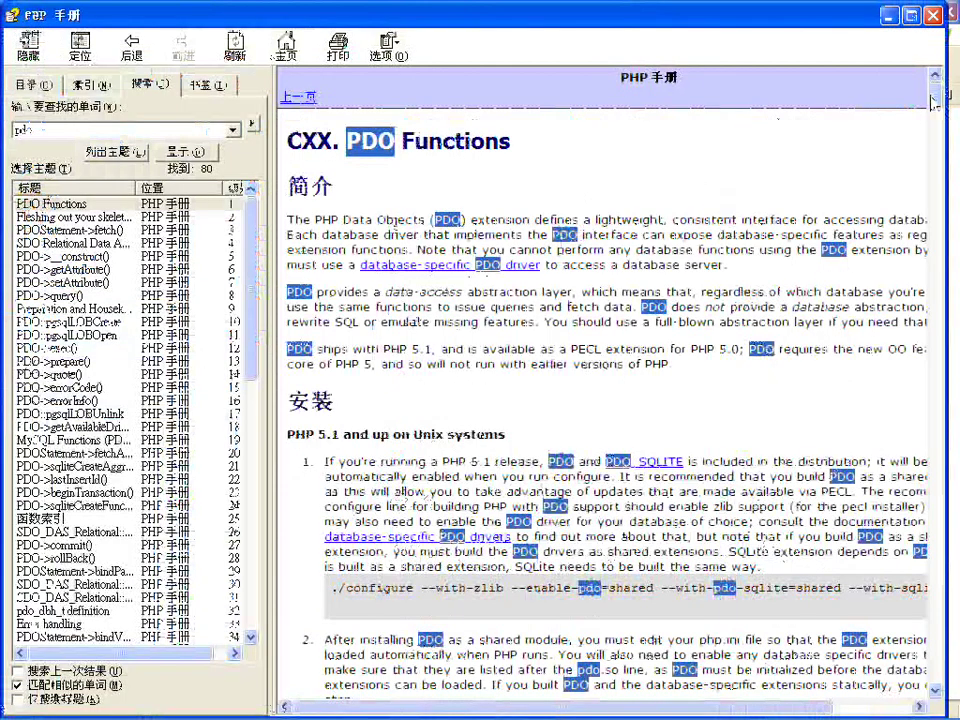
{"action": "left_click_drag", "start_coordinate": [934, 100], "coordinate": [955, 418]}
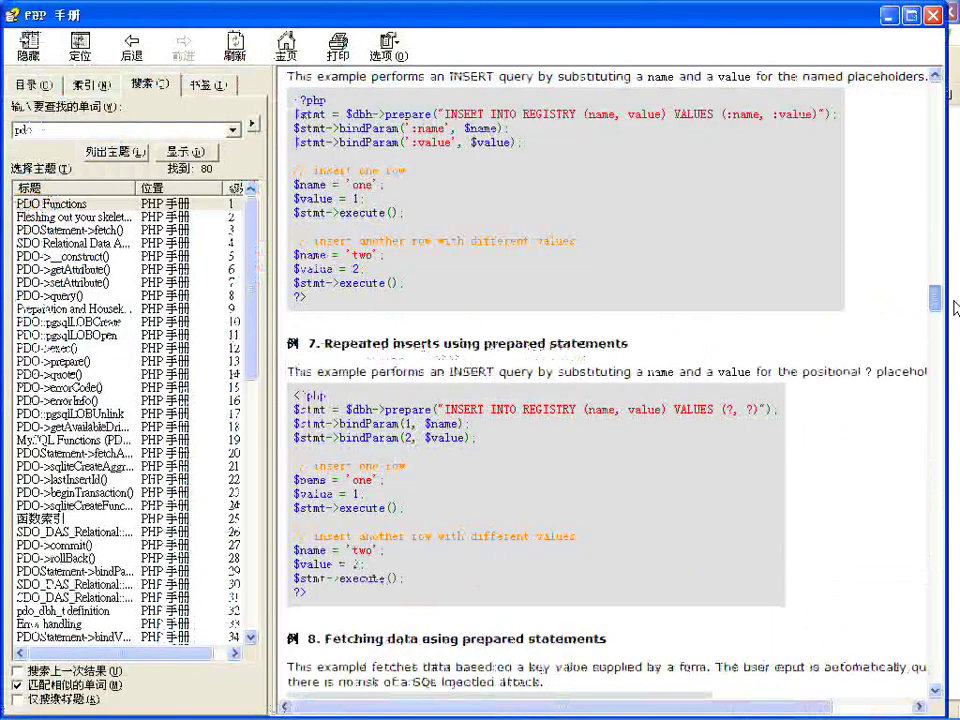
{"action": "scroll", "coordinate": [444, 178], "scroll_direction": "down", "scroll_amount": 5}
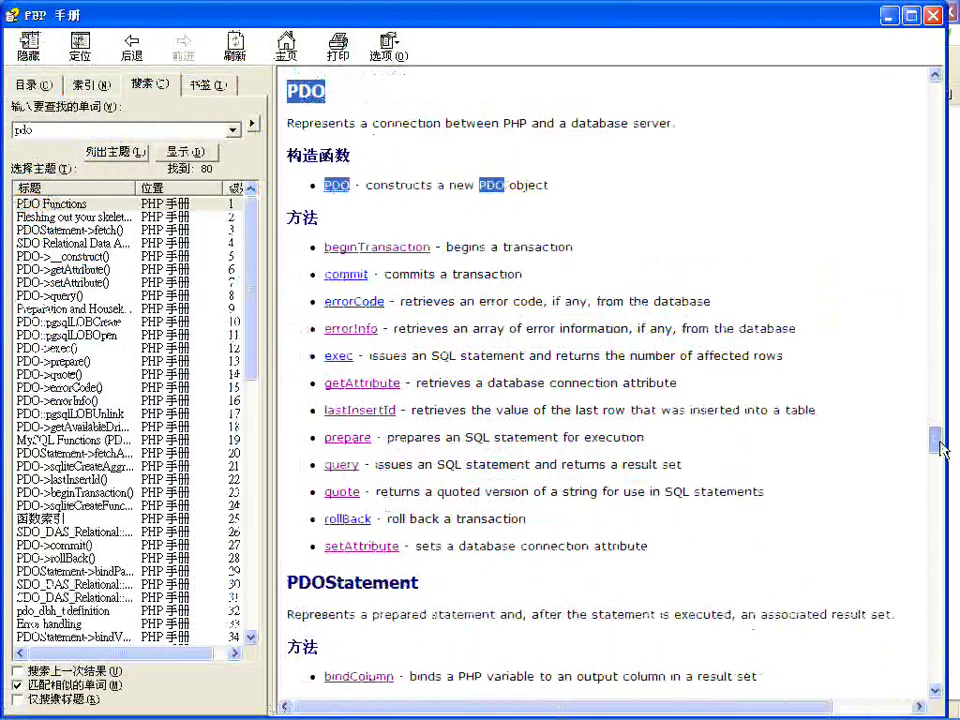
{"action": "scroll", "coordinate": [940, 447], "scroll_direction": "down", "scroll_amount": 5}
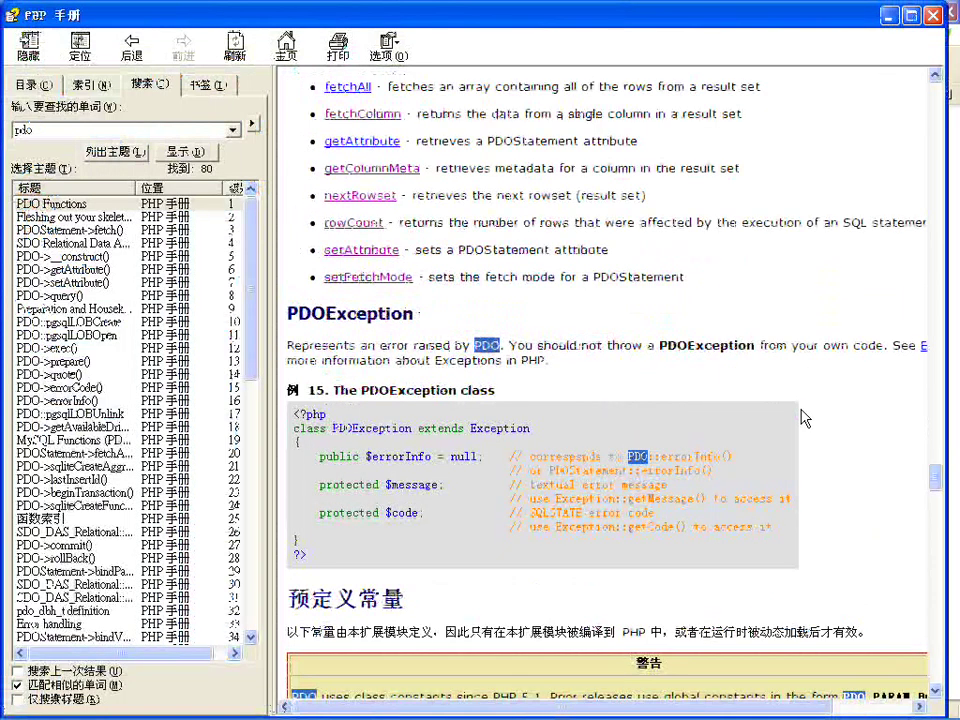
{"action": "key", "text": "ctrl+a"}
{"action": "scroll", "coordinate": [790, 300], "scroll_direction": "up", "scroll_amount": 5}
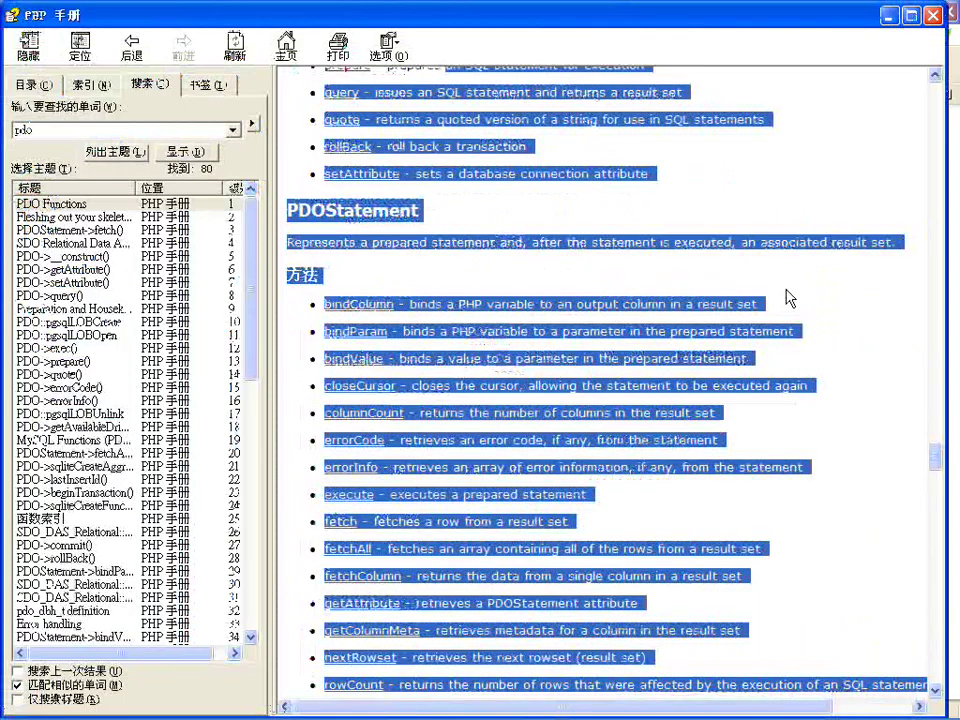
Cycle through Paint and the PHP Manual, then switch to the folder window
{"action": "key", "text": "alt+Tab"}
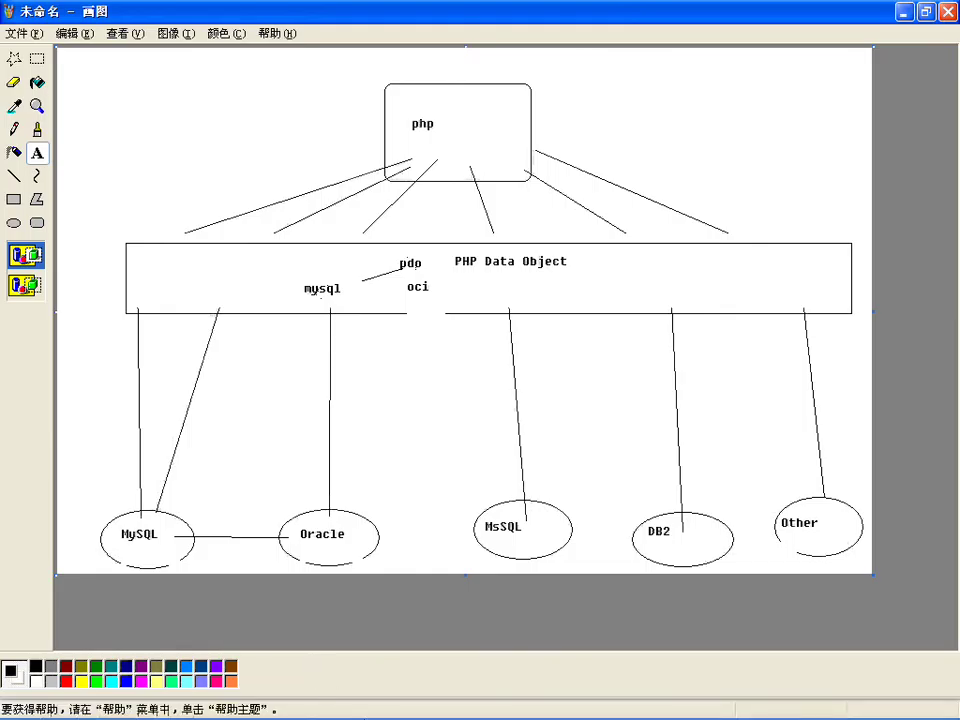
{"action": "left_click", "coordinate": [700, 706]}
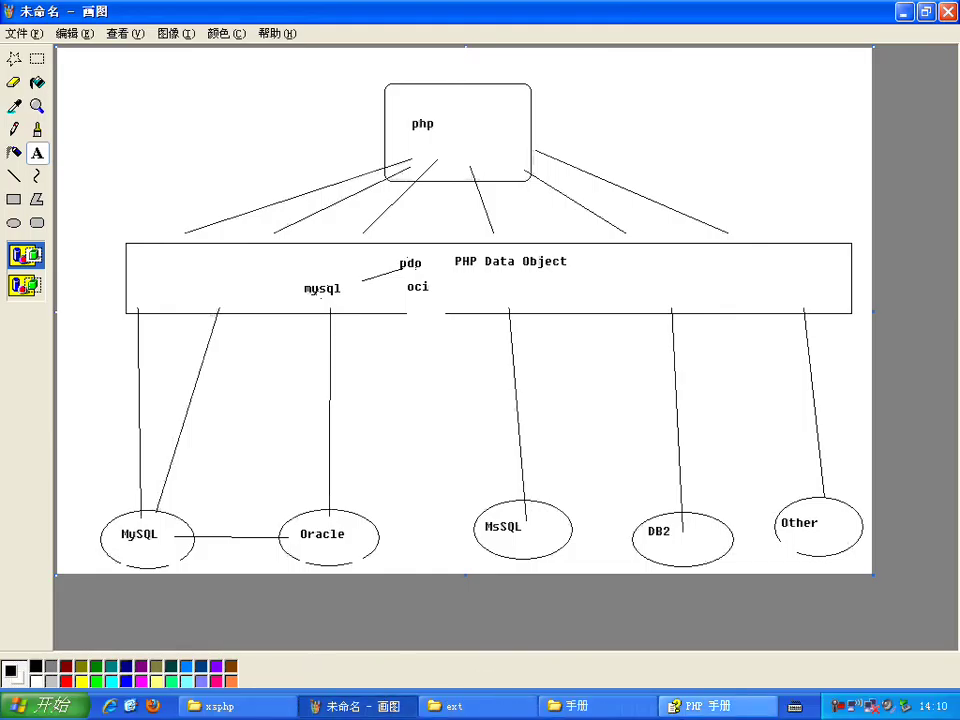
{"action": "left_click", "coordinate": [723, 714]}
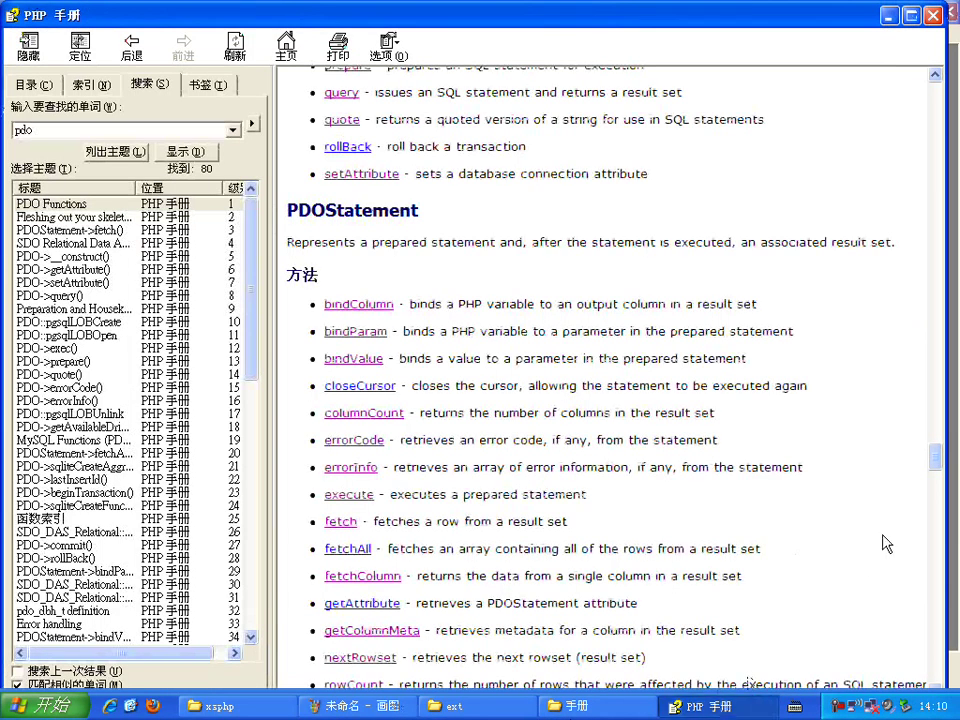
{"action": "left_click", "coordinate": [235, 708]}
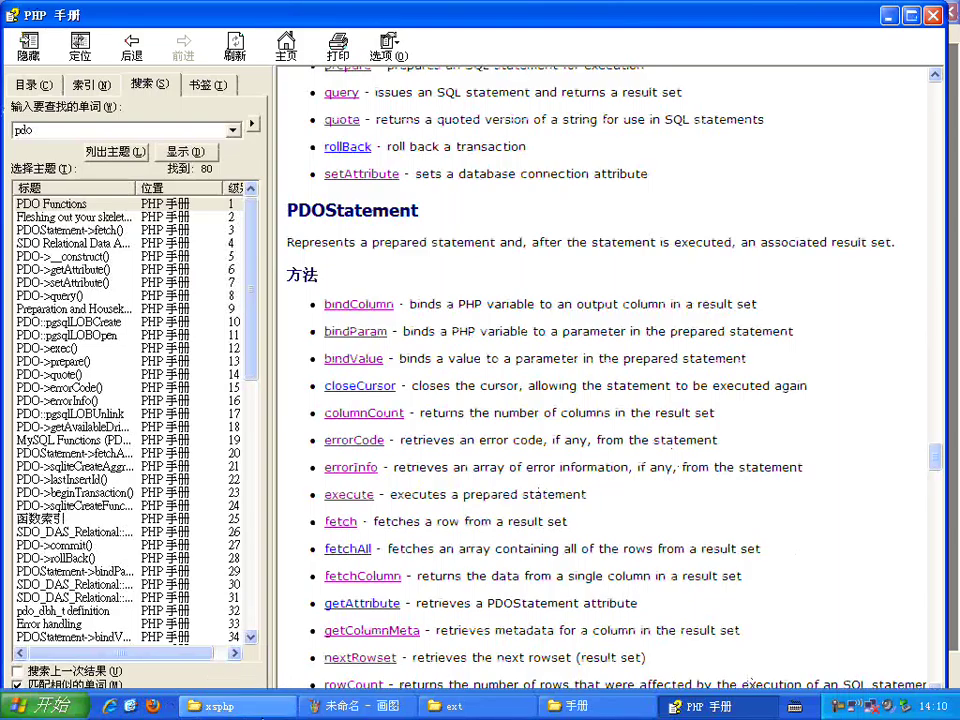
Select php_pdo.dll together with the mysql, oci and SQLite PDO driver DLLs, then clear the selection
{"action": "left_click", "coordinate": [465, 706]}
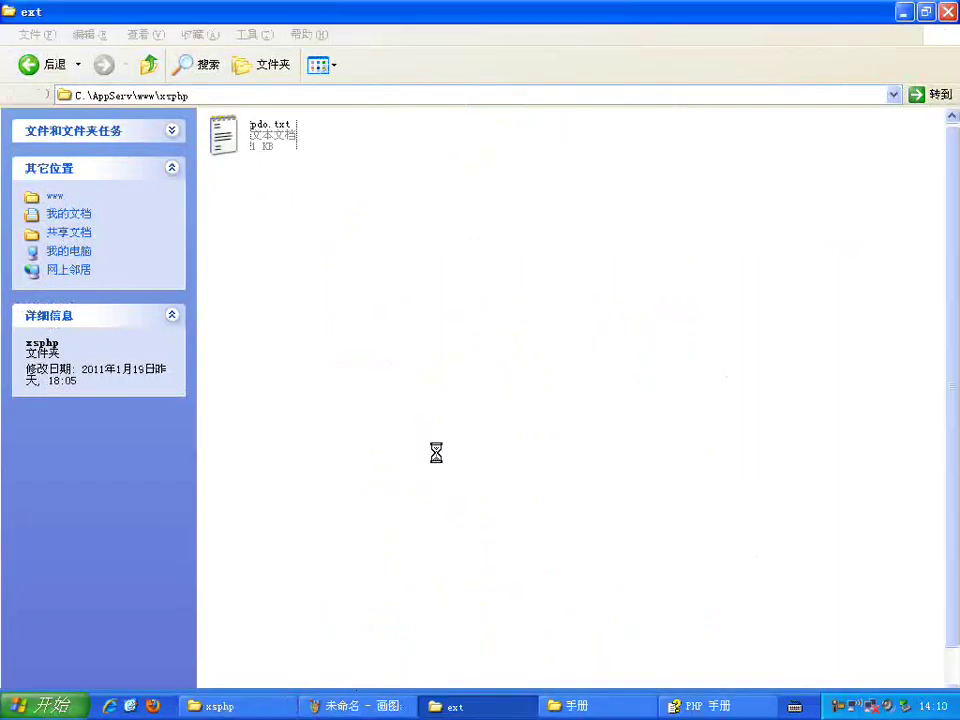
{"action": "left_click", "coordinate": [332, 574]}
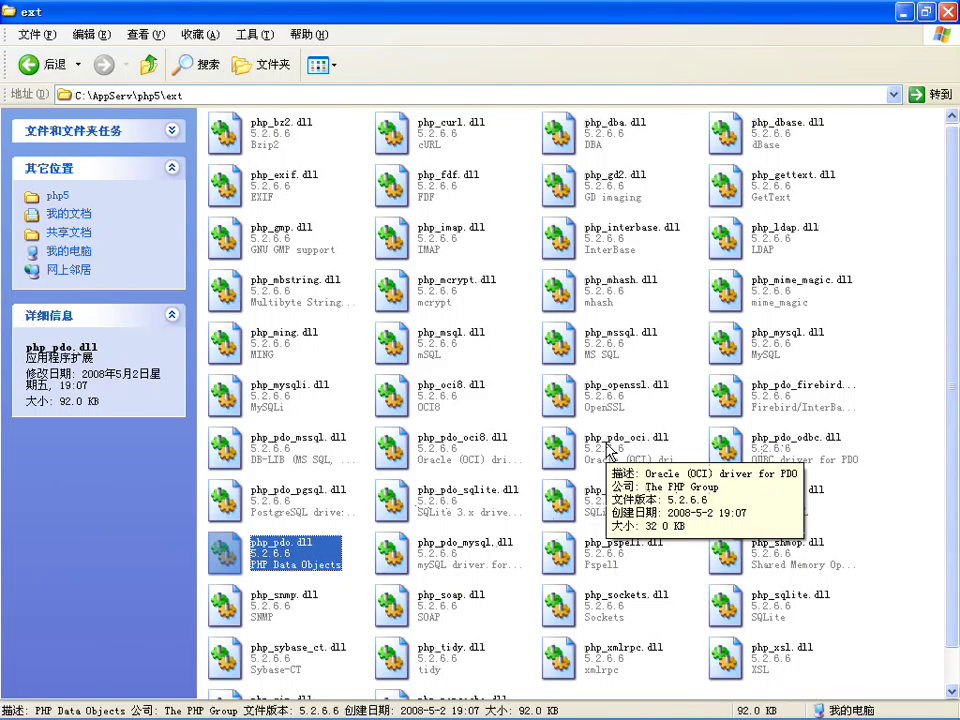
{"action": "left_click", "coordinate": [356, 555]}
{"action": "left_click", "coordinate": [308, 563]}
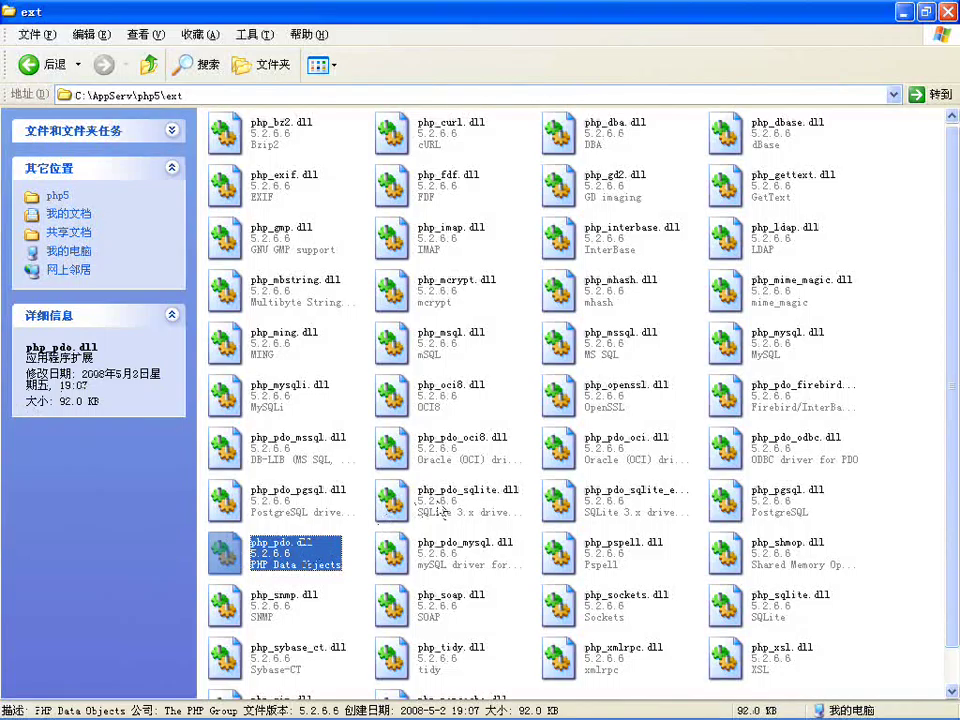
{"action": "left_click", "coordinate": [386, 553], "text": "ctrl"}
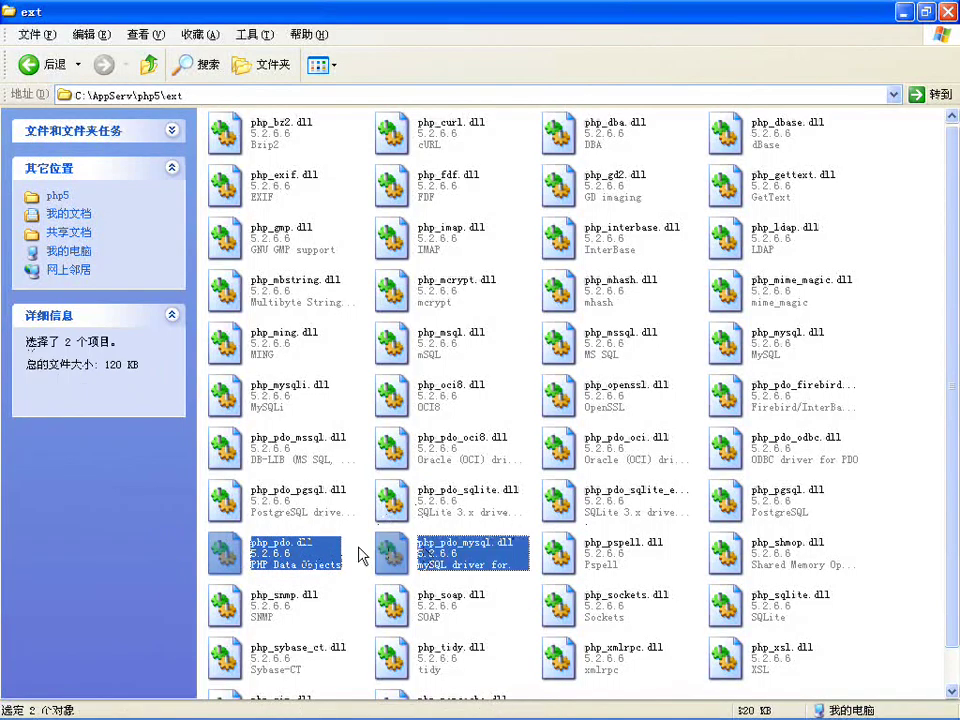
{"action": "left_click", "coordinate": [397, 556], "text": "ctrl"}
{"action": "left_click", "coordinate": [575, 443], "text": "ctrl"}
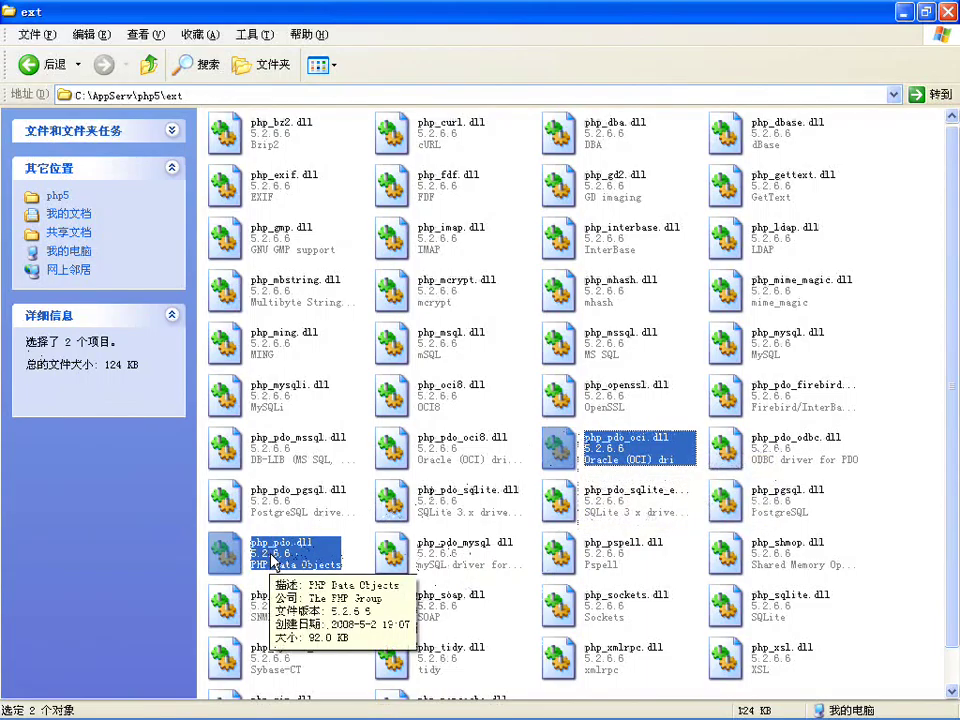
{"action": "left_click", "coordinate": [570, 447], "text": "ctrl"}
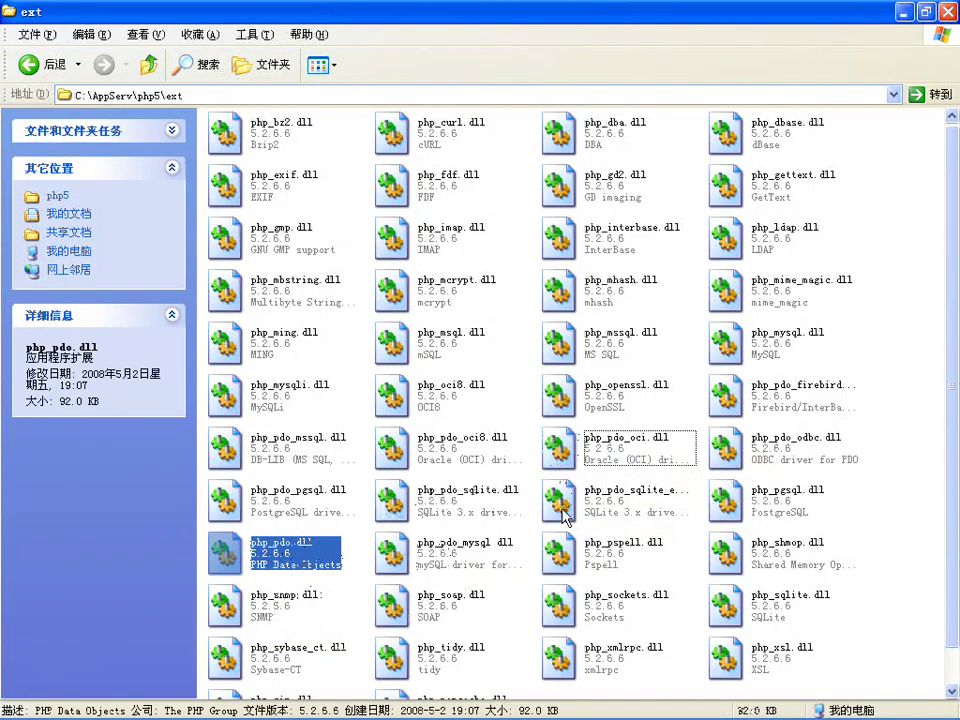
{"action": "left_click", "coordinate": [566, 510], "text": "ctrl"}
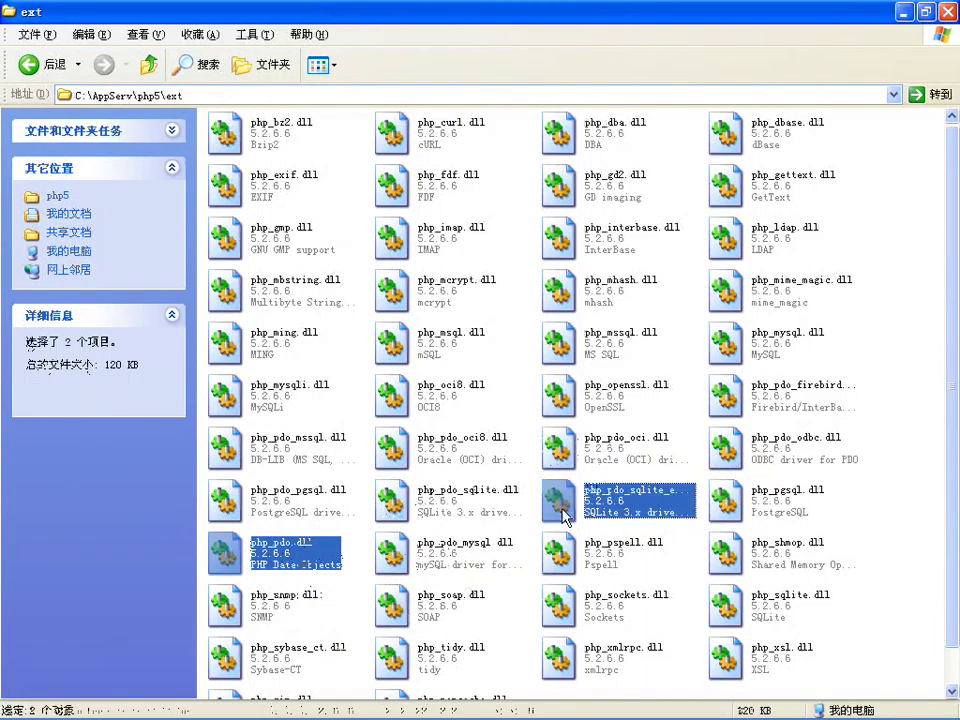
{"action": "left_click", "coordinate": [910, 537]}
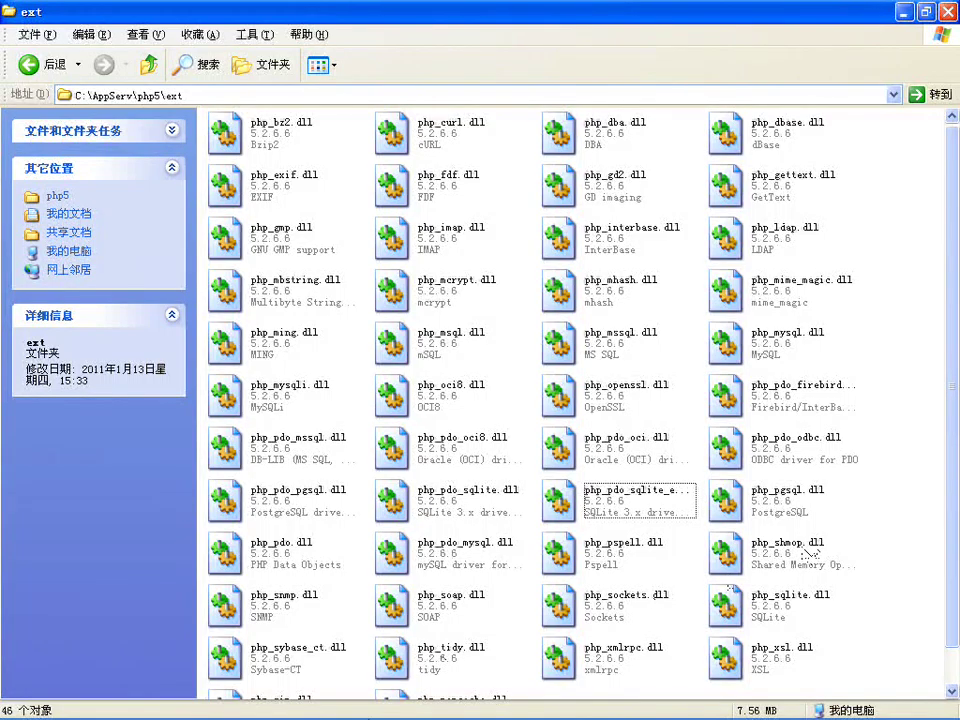
{"action": "mouse_move", "coordinate": [365, 706]}
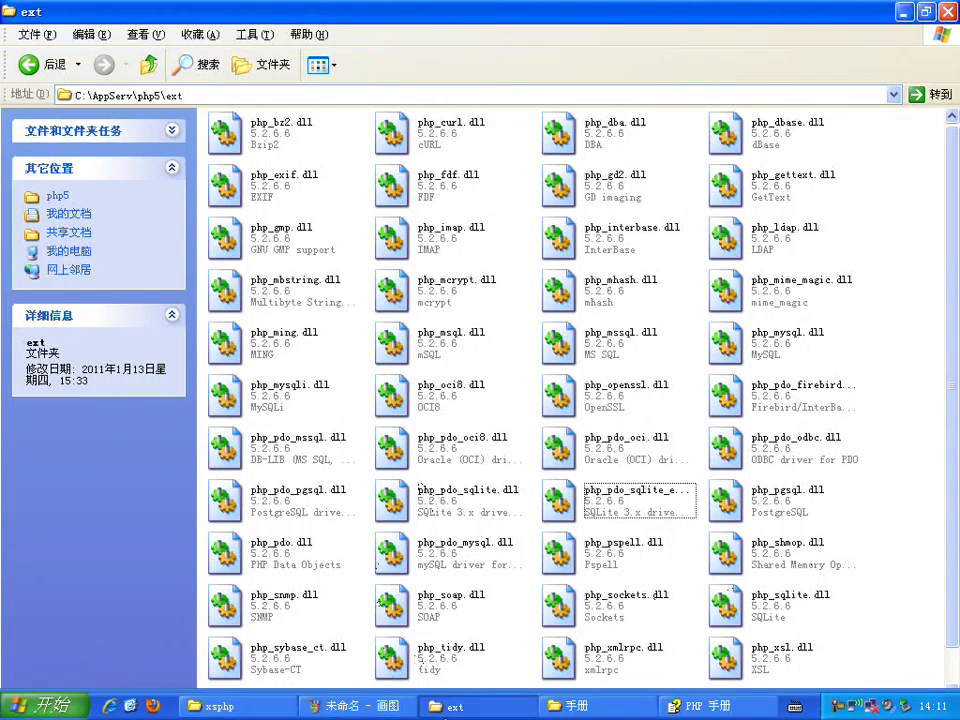
Navigate up to C:\WINDOWS and open php.ini in GVIM
{"action": "left_click", "coordinate": [146, 70]}
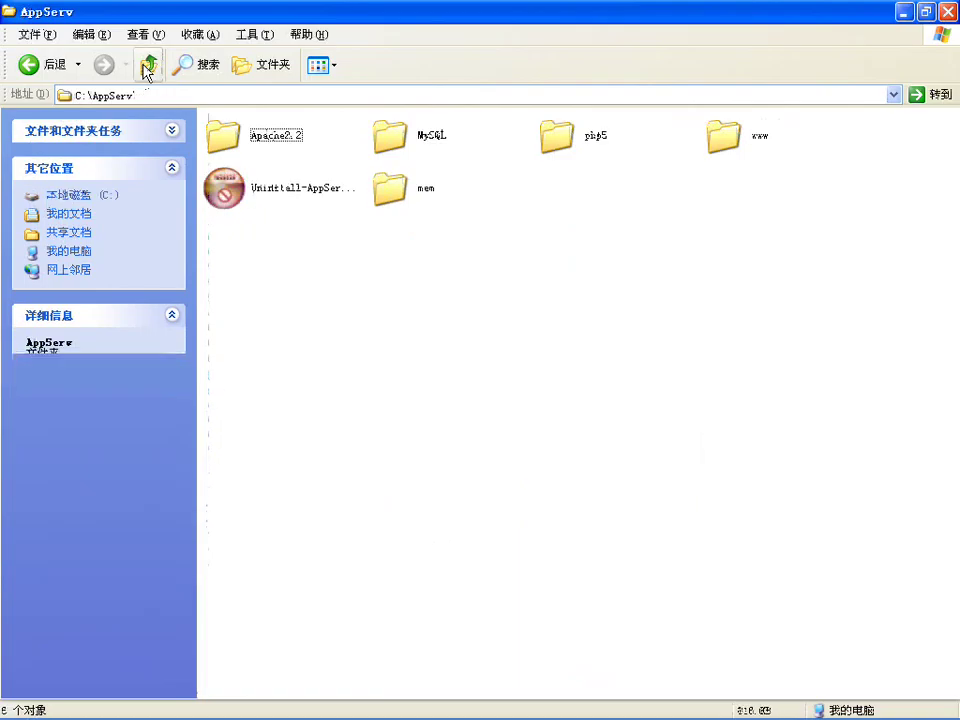
{"action": "left_click", "coordinate": [146, 70]}
{"action": "double_click", "coordinate": [724, 140]}
{"action": "scroll", "coordinate": [514, 482], "scroll_direction": "down", "scroll_amount": 1}
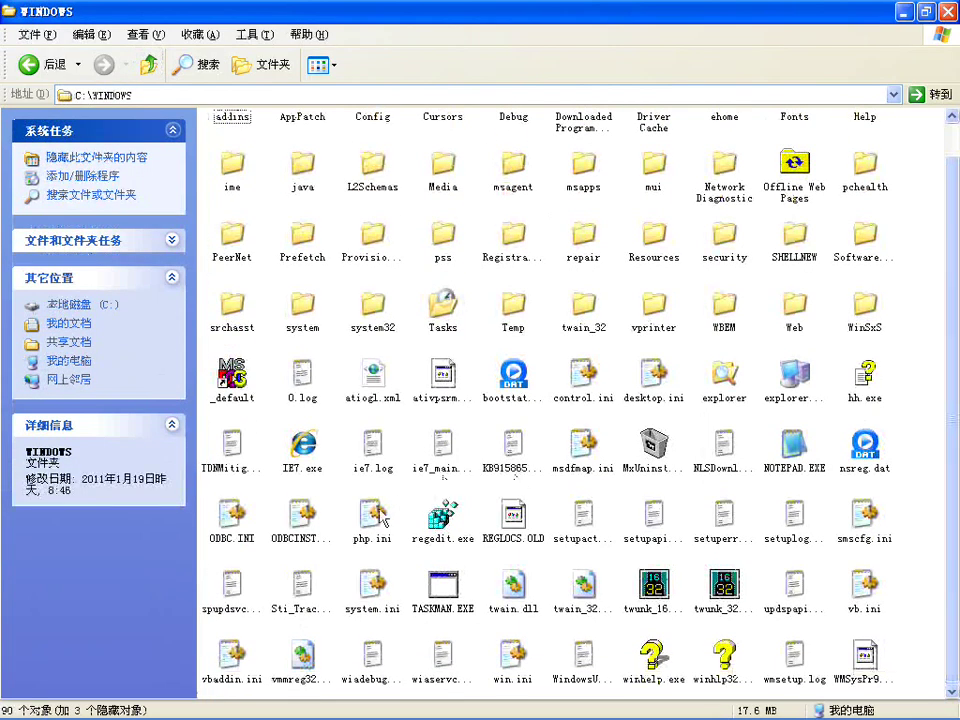
{"action": "left_click", "coordinate": [357, 530]}
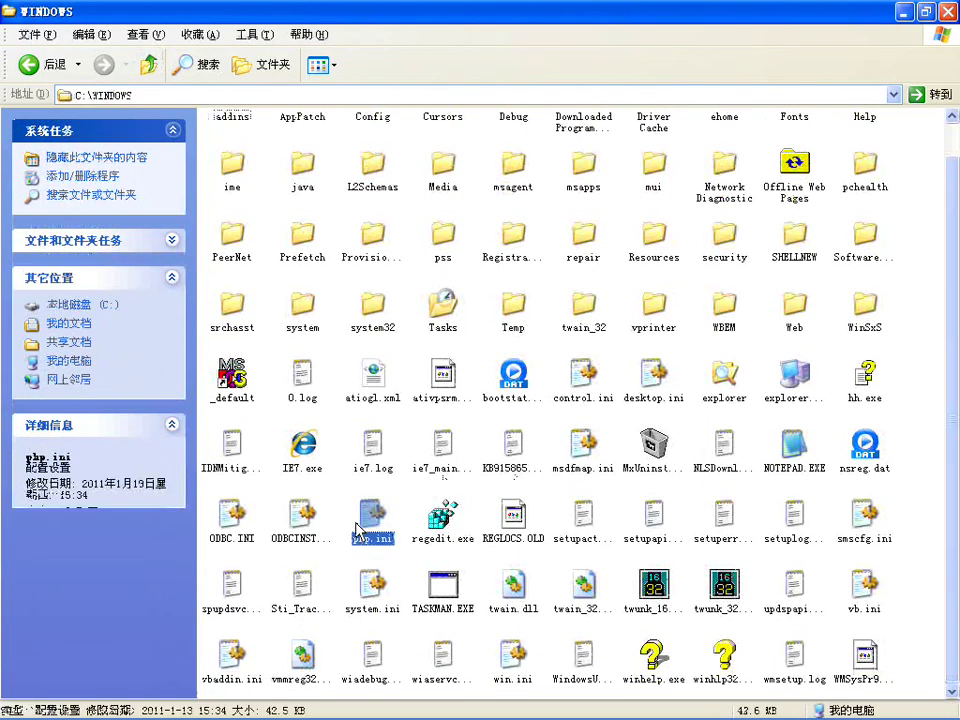
{"action": "double_click", "coordinate": [357, 530]}
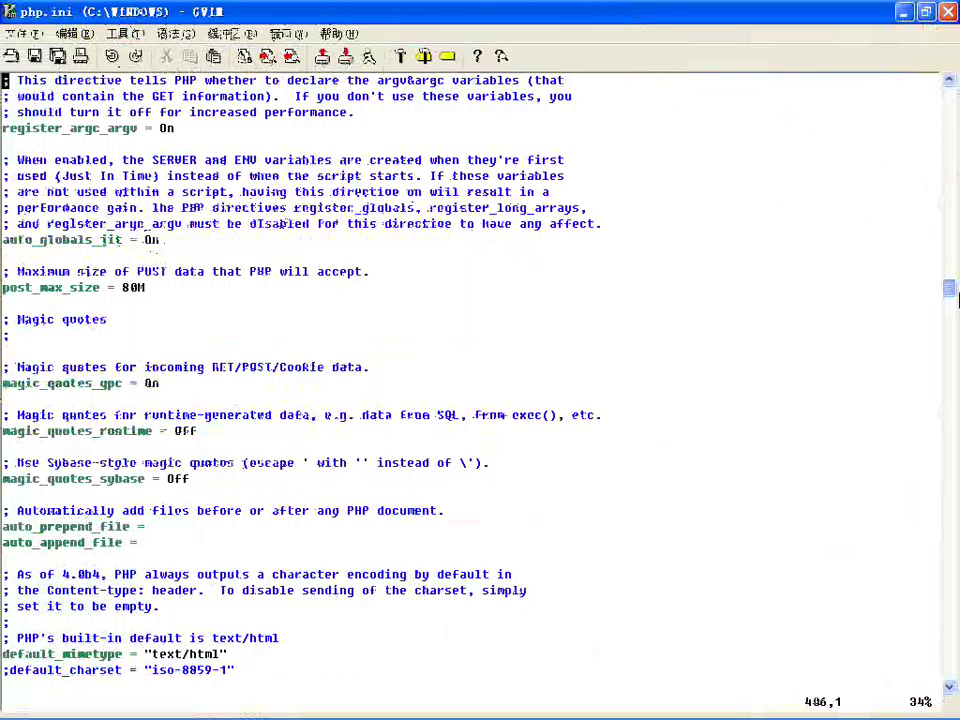
Scroll to the extension list and highlight the enabled php_pdo, php_pdo_mysql and php_pdo_sqlite lines
{"action": "left_click_drag", "start_coordinate": [951, 290], "coordinate": [951, 376]}
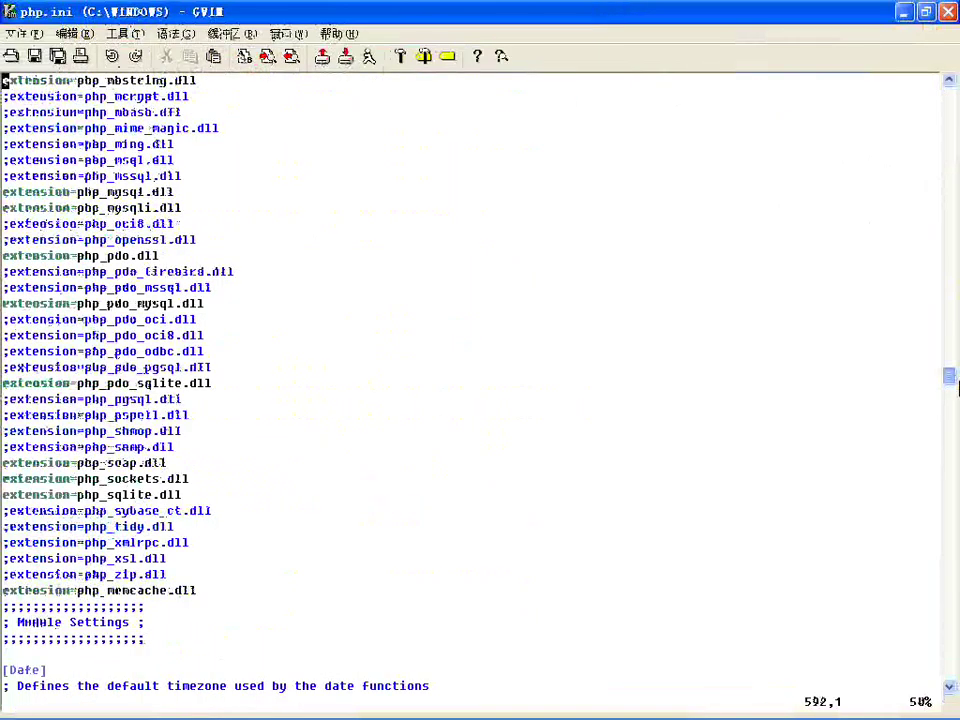
{"action": "left_click", "coordinate": [253, 257]}
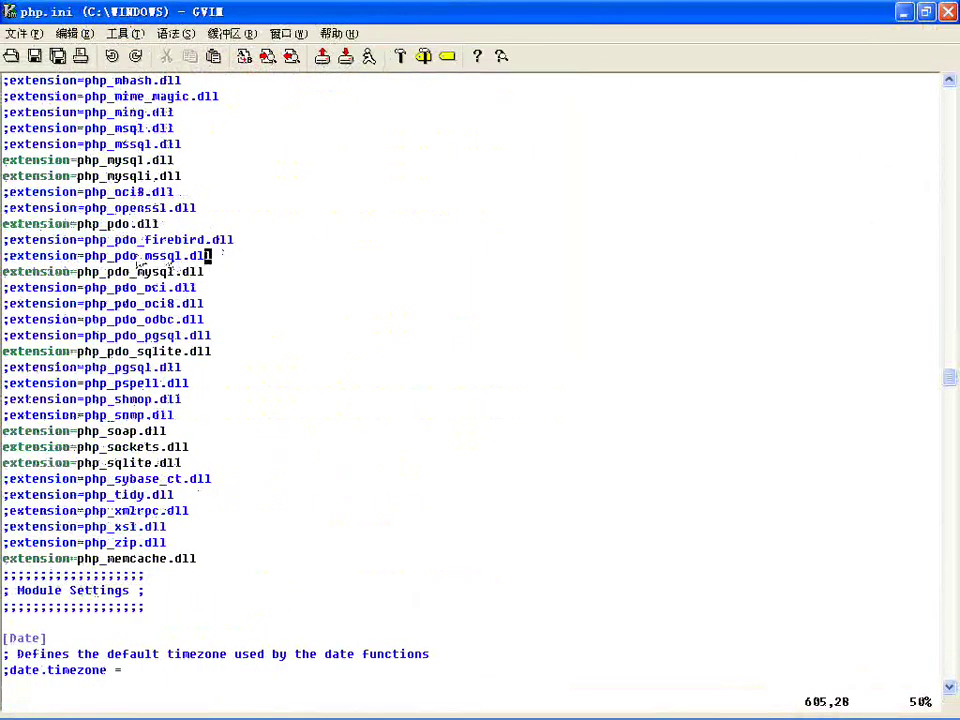
{"action": "key", "text": "j"}
{"action": "key", "text": "h"}
{"action": "key", "text": "h"}
{"action": "key", "text": "h"}
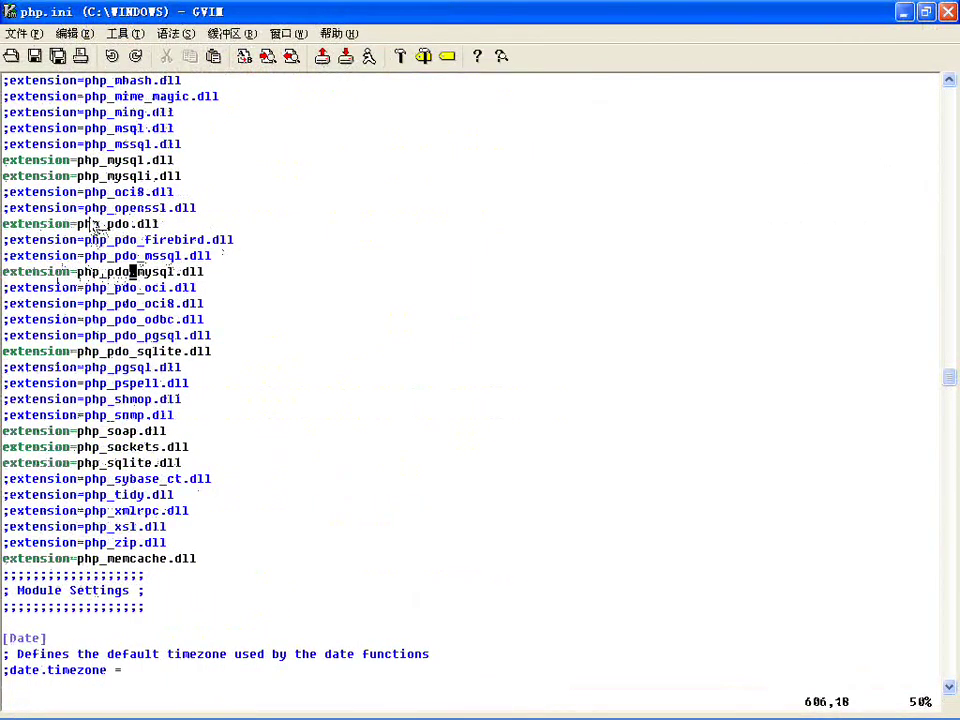
{"action": "left_click_drag", "start_coordinate": [5, 223], "coordinate": [160, 224]}
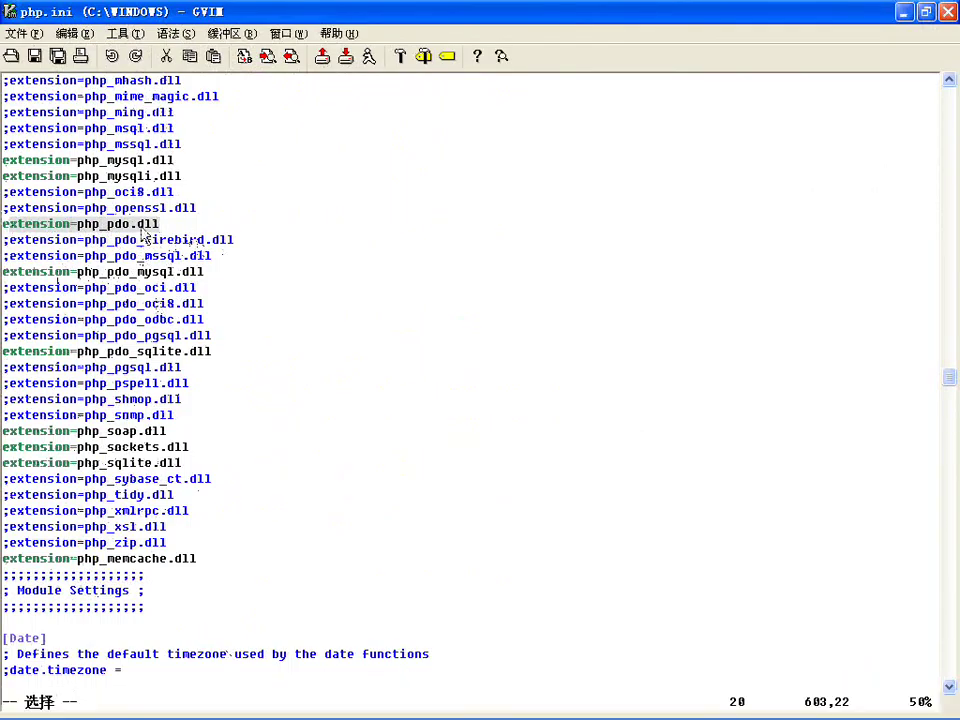
{"action": "left_click", "coordinate": [140, 223]}
{"action": "left_click_drag", "start_coordinate": [4, 272], "coordinate": [242, 272]}
{"action": "left_click_drag", "start_coordinate": [6, 351], "coordinate": [225, 353]}
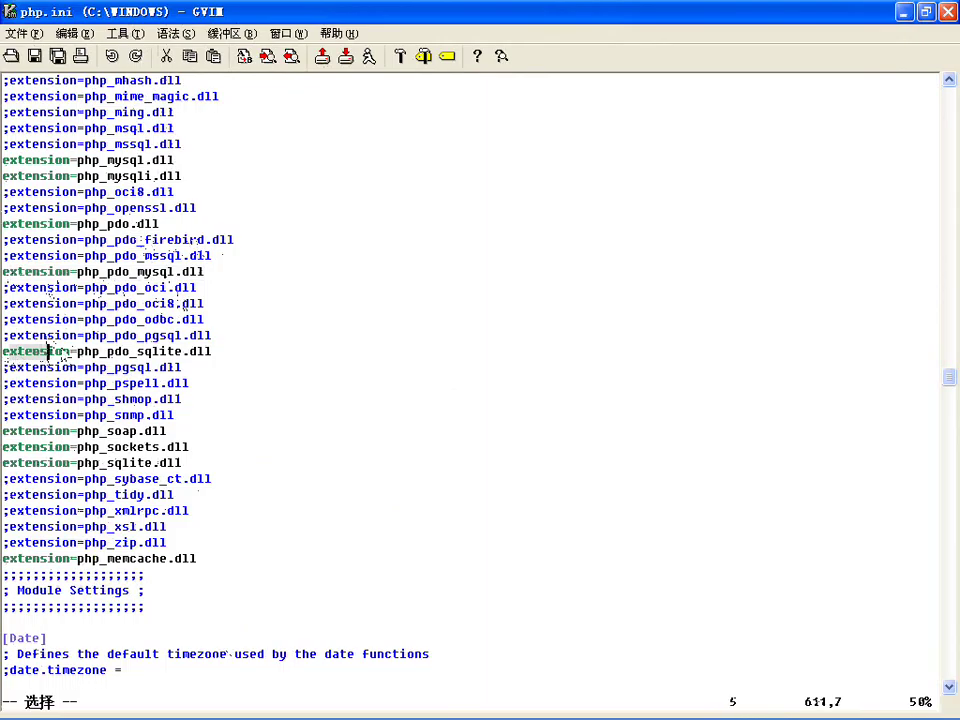
{"action": "left_click", "coordinate": [228, 352]}
{"action": "left_click", "coordinate": [178, 272]}
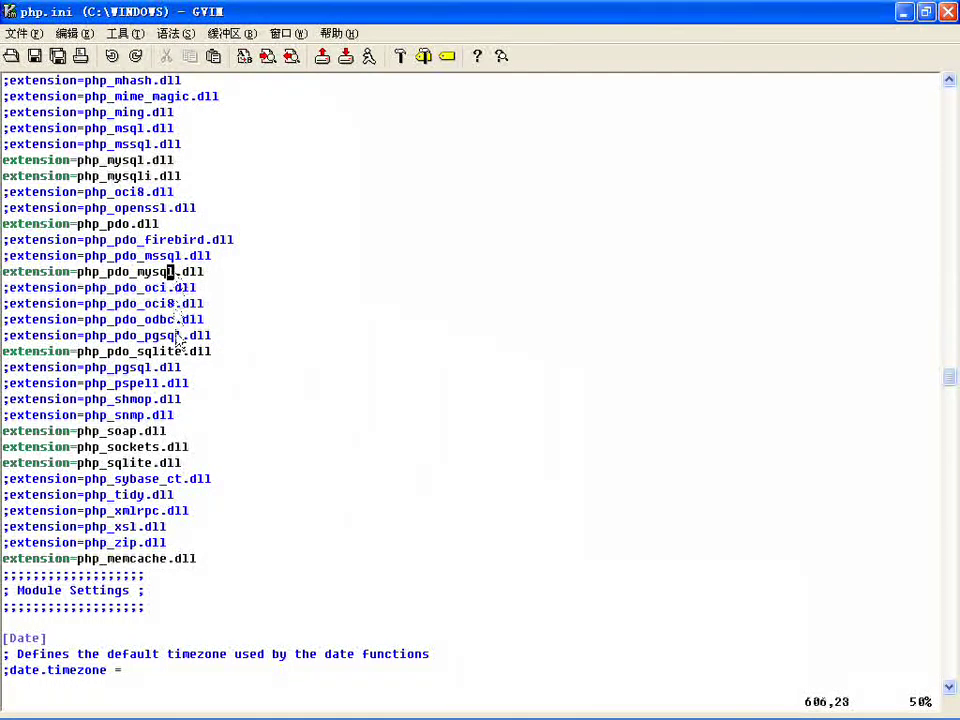
{"action": "key", "text": "j"}
{"action": "key", "text": "j"}
{"action": "key", "text": "j"}
Toggle the semicolon before php_pdo_oci.dll and save php.ini
{"action": "left_click", "coordinate": [10, 287]}
{"action": "key", "text": "i"}
{"action": "key", "text": "BackSpace"}
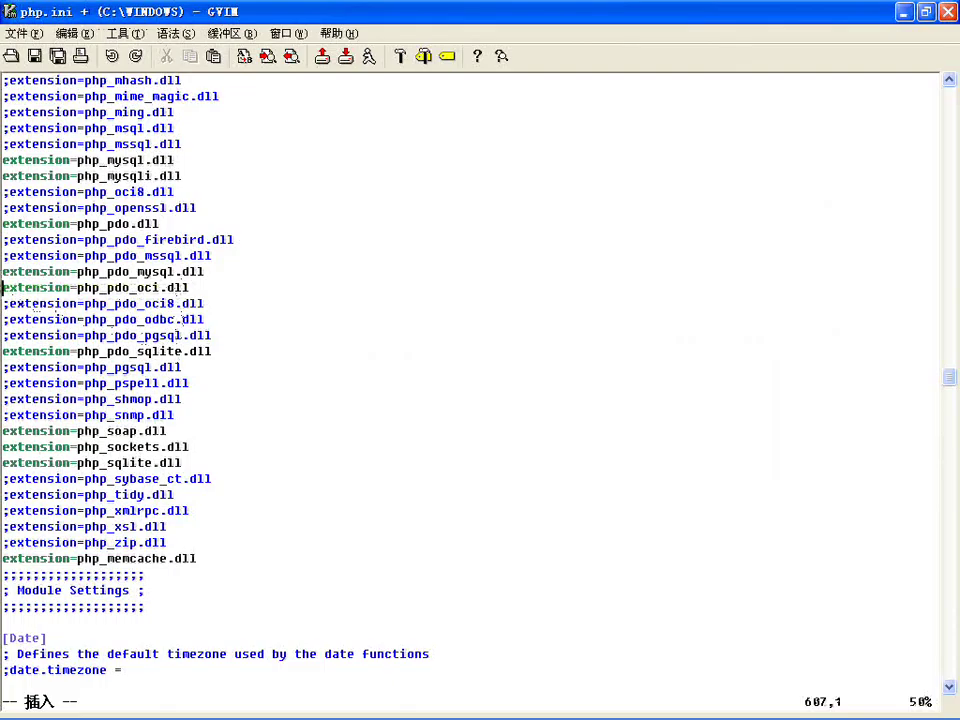
{"action": "type", "text": ";"}
{"action": "key", "text": "ctrl+s"}
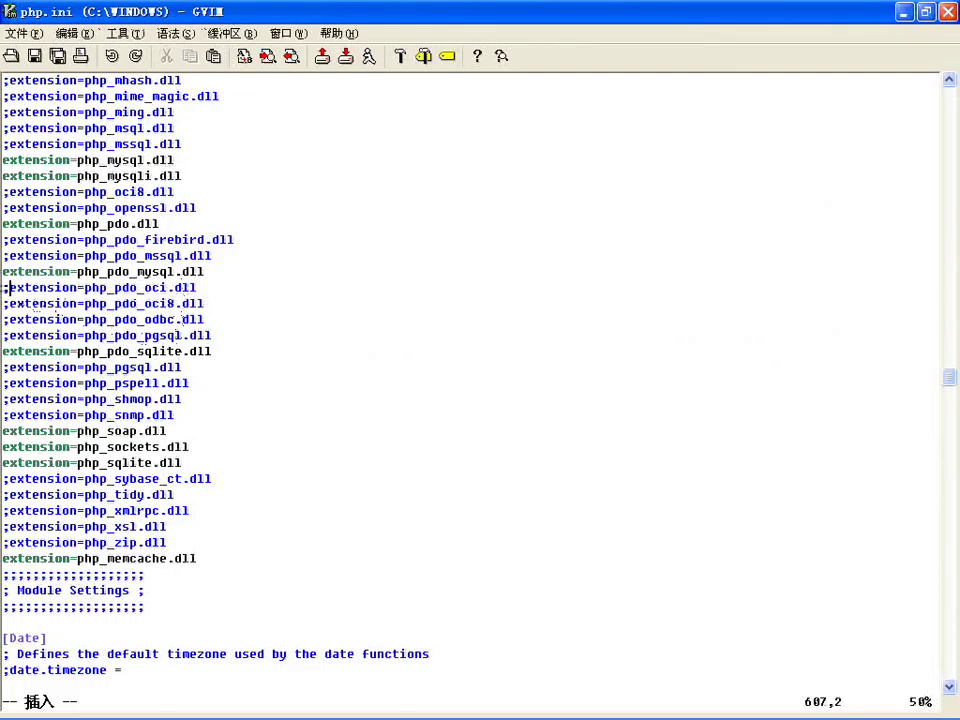
Highlight the php_mysql.dll and php_mysqli.dll extension entries
{"action": "left_click", "coordinate": [83, 224]}
{"action": "left_click", "coordinate": [94, 272]}
{"action": "left_click_drag", "start_coordinate": [84, 160], "coordinate": [190, 165]}
{"action": "left_click_drag", "start_coordinate": [80, 176], "coordinate": [185, 176]}
Move the caret through the php_mysql, php_mysqli and php_pdo extension lines
{"action": "left_click", "coordinate": [4, 160]}
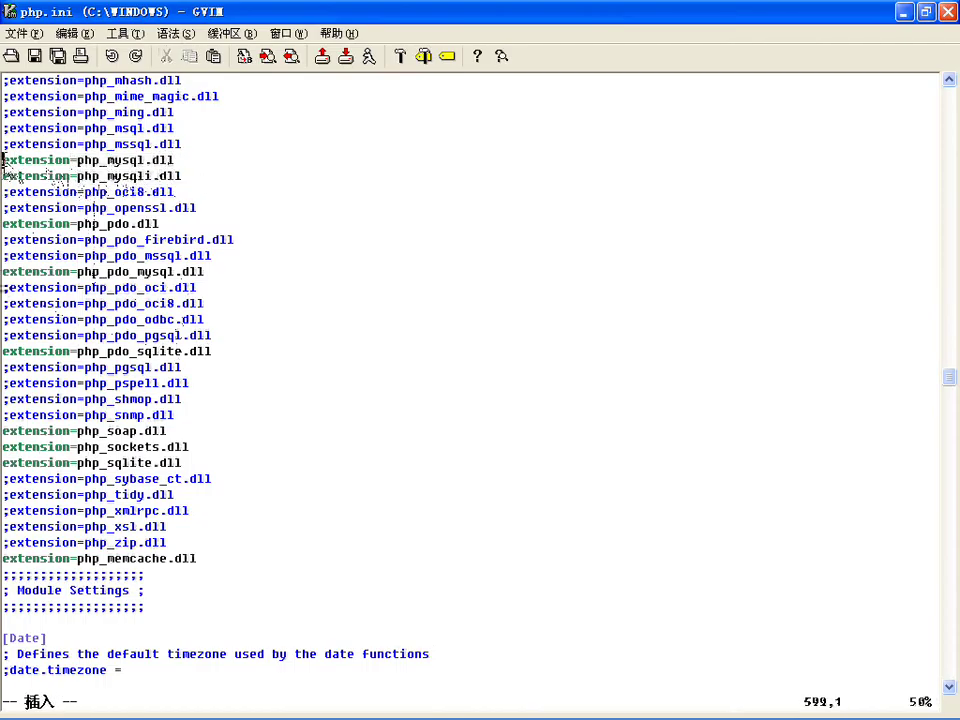
{"action": "type", "text": ";"}
{"action": "left_click", "coordinate": [5, 176]}
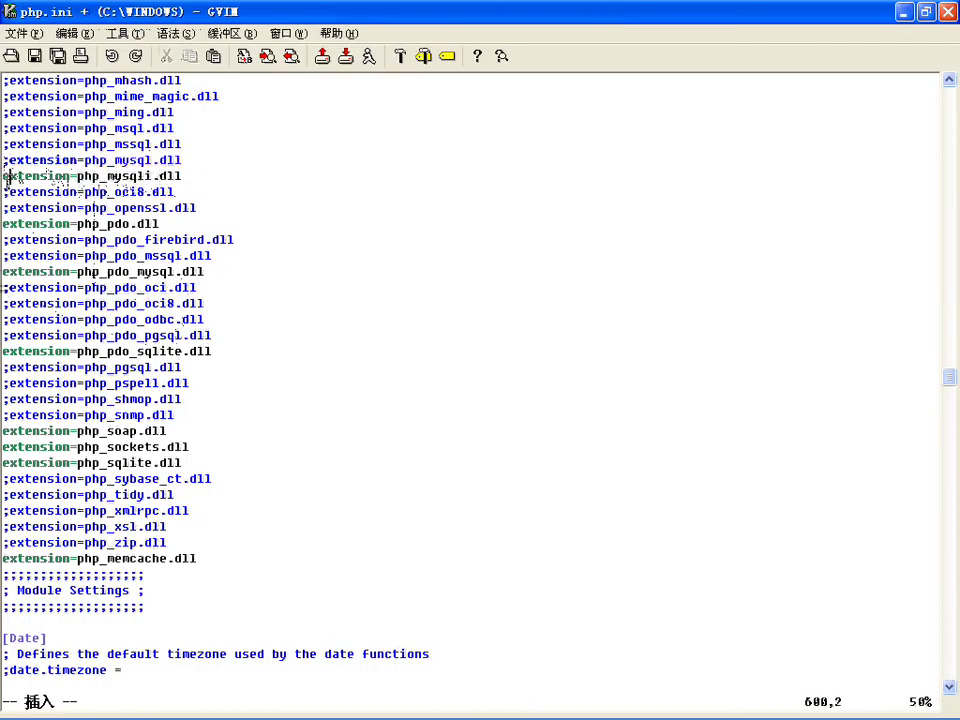
{"action": "type", "text": ";"}
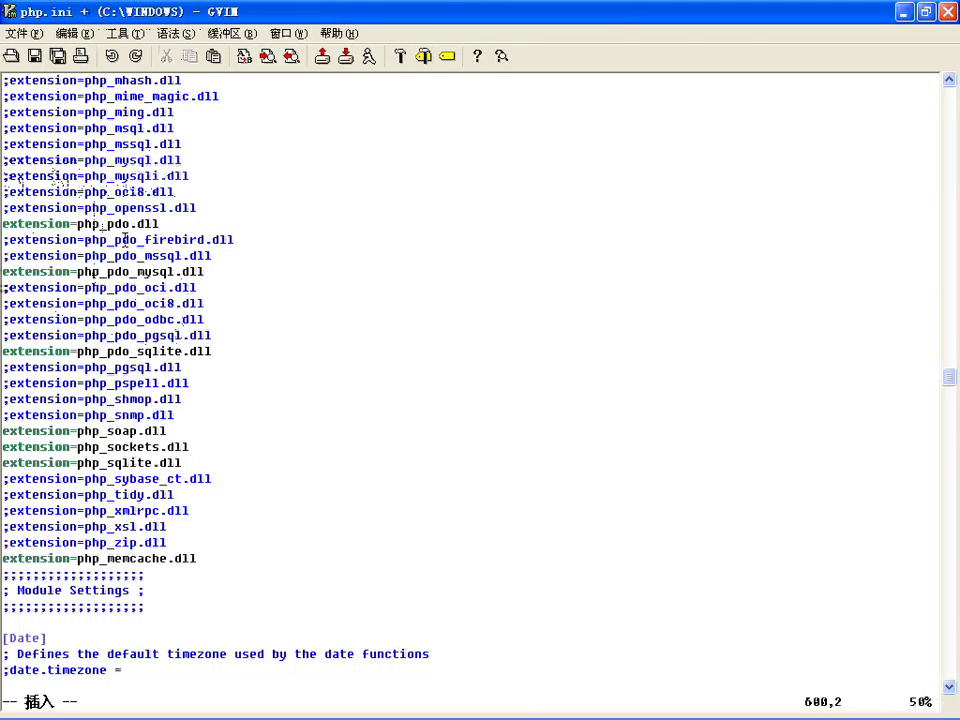
{"action": "left_click_drag", "start_coordinate": [98, 271], "coordinate": [188, 271]}
{"action": "left_click", "coordinate": [131, 226]}
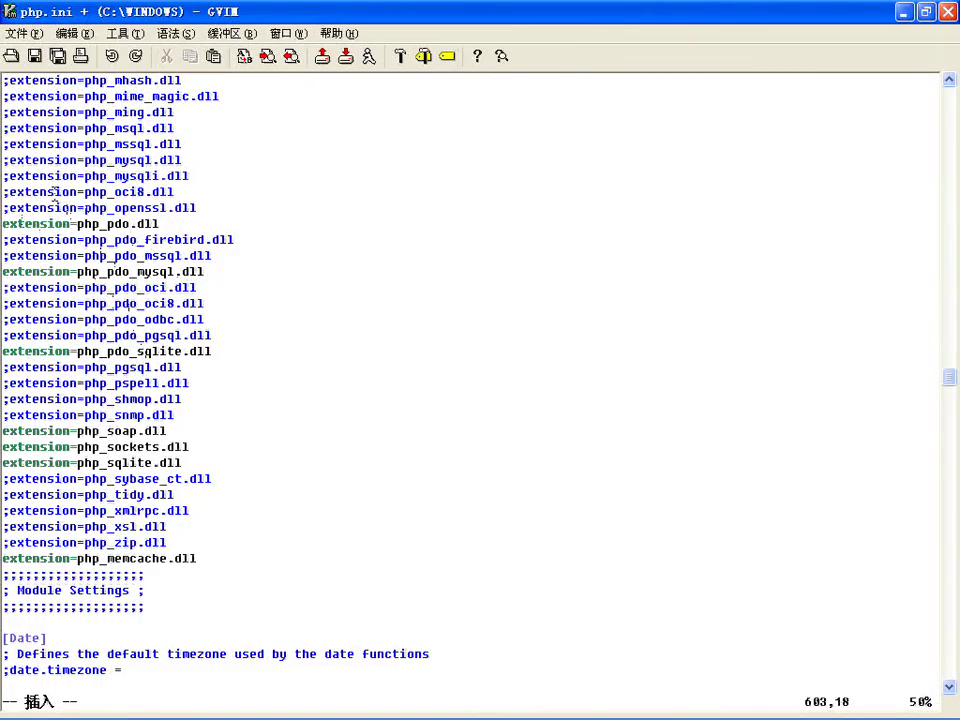
Change the semicolons on the php_mssql and php_mysql lines, undo stray edits, and save php.ini
{"action": "left_click", "coordinate": [10, 145]}
{"action": "key", "text": "BackSpace"}
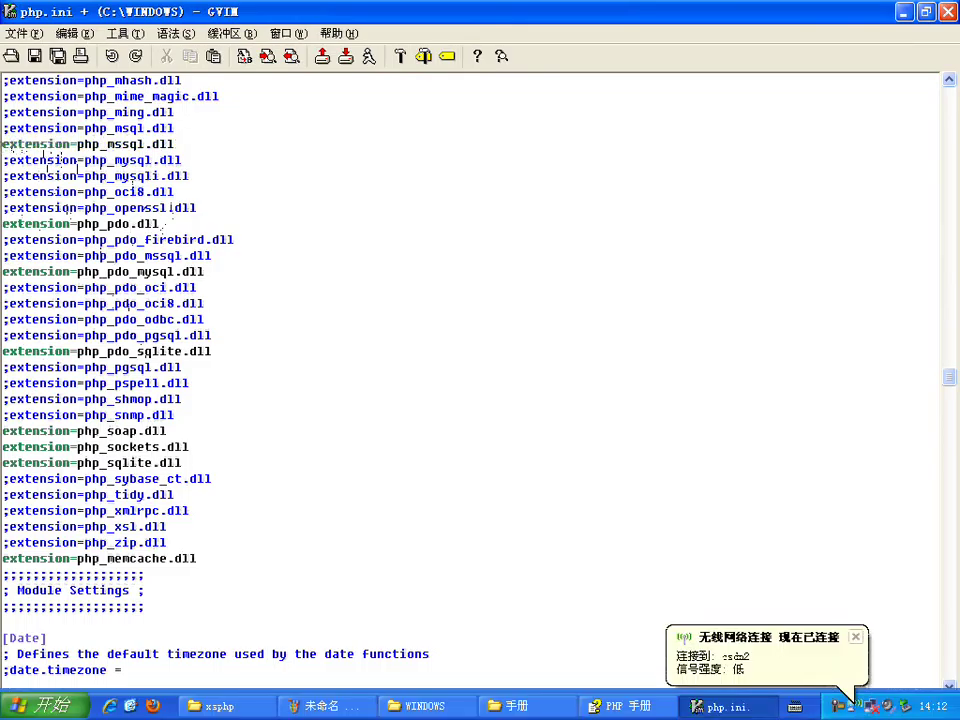
{"action": "key", "text": "BackSpace"}
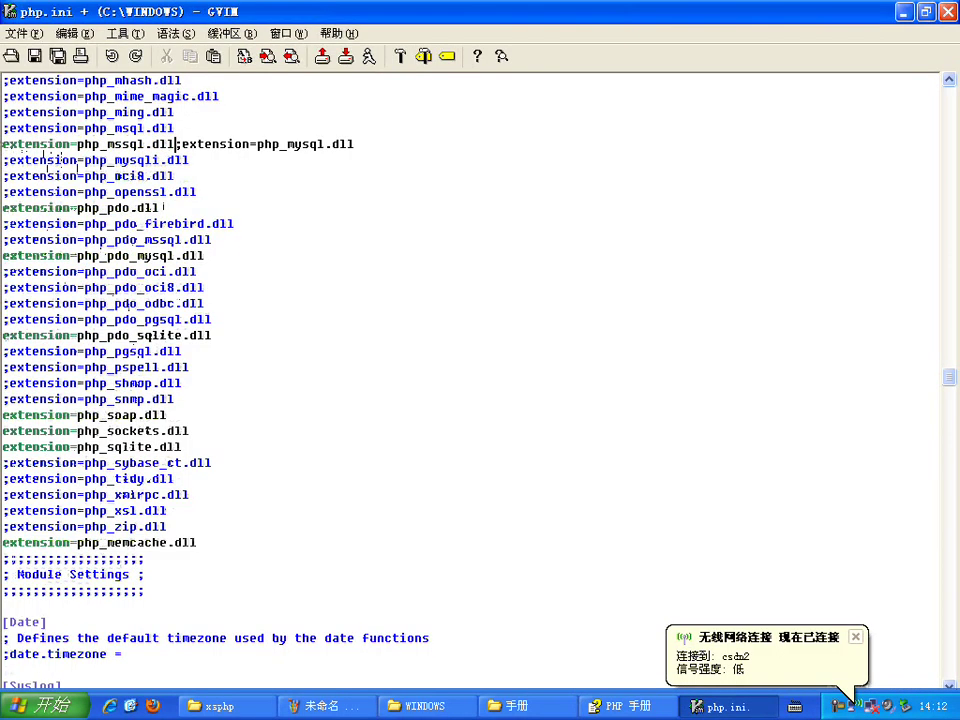
{"action": "key", "text": "Return"}
{"action": "key", "text": "Delete"}
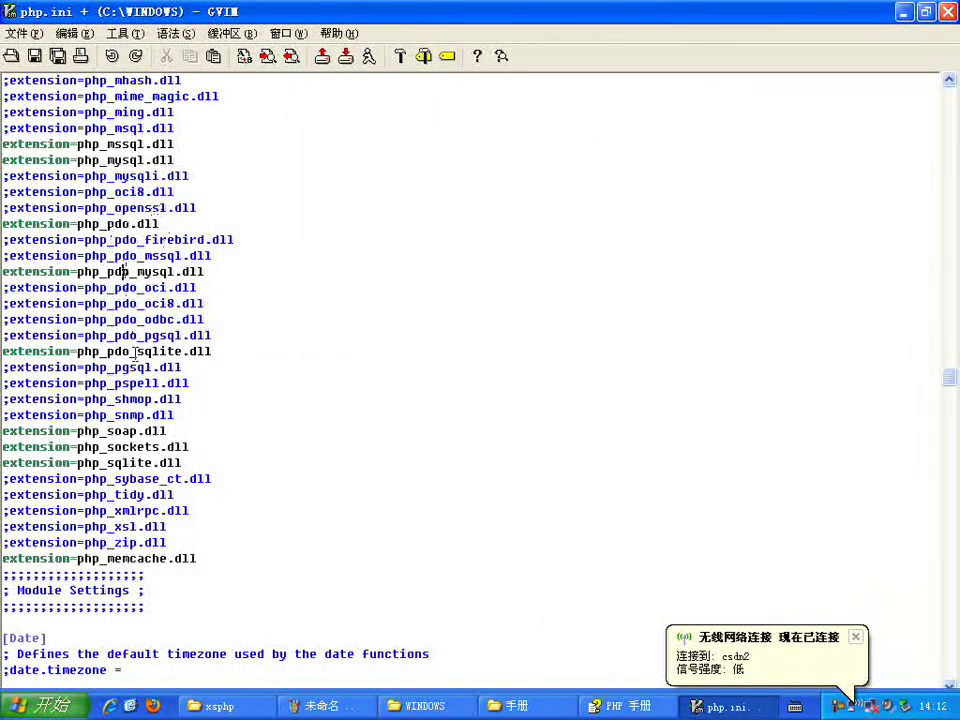
{"action": "left_click", "coordinate": [131, 223]}
{"action": "key", "text": "u"}
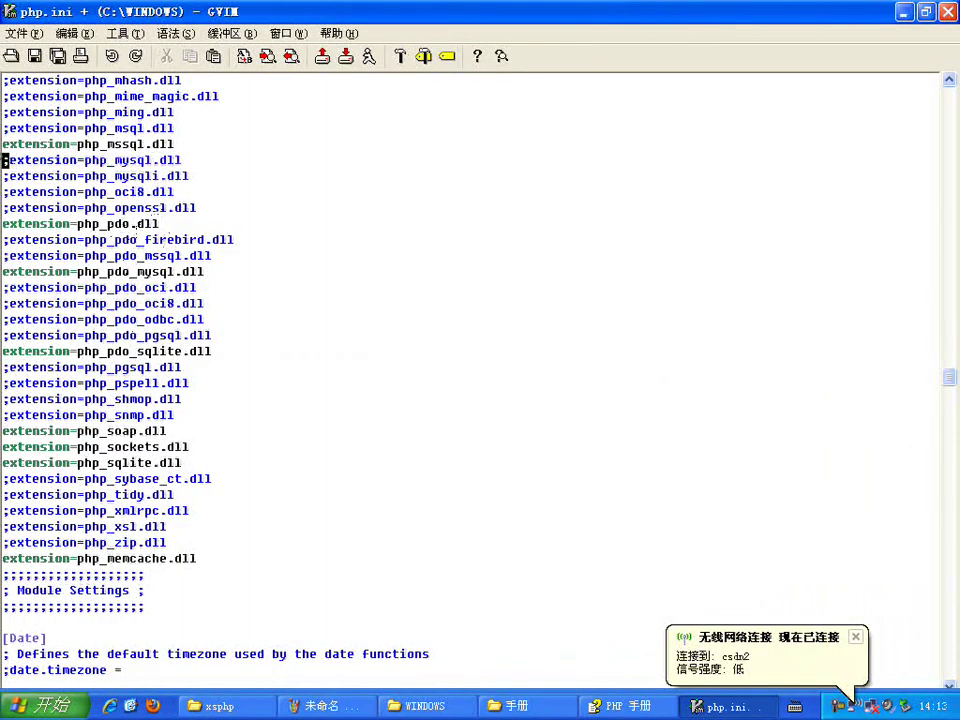
{"action": "key", "text": "u"}
{"action": "key", "text": "u"}
{"action": "key", "text": "u"}
{"action": "key", "text": "ctrl+s"}
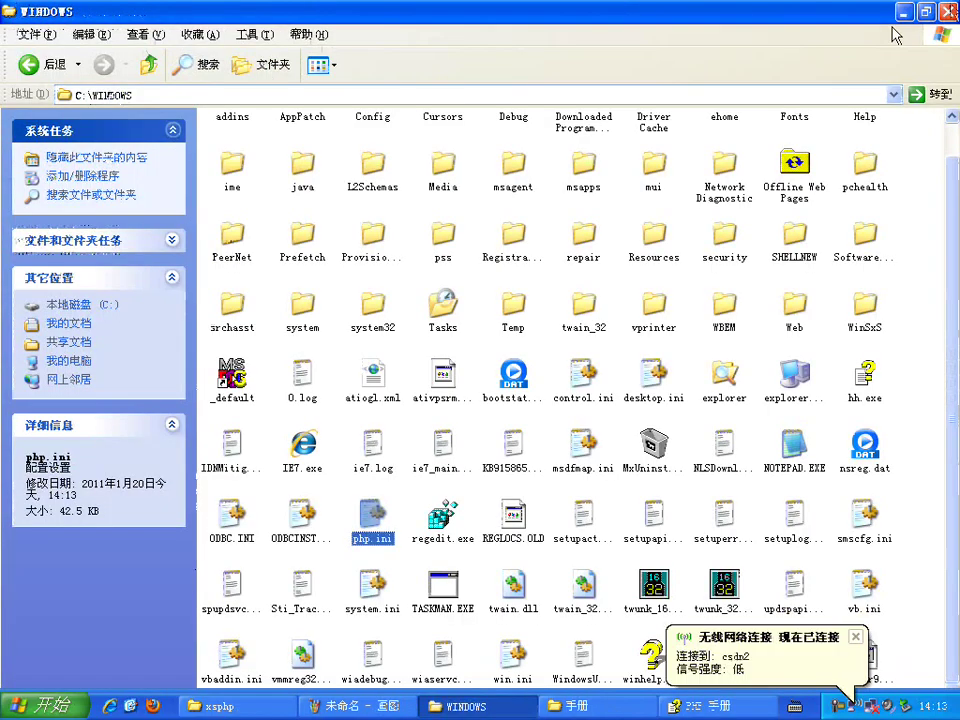
Restart the Apache service from the AppServ Start menu entries and close the WINDOWS folder
{"action": "left_click", "coordinate": [78, 710]}
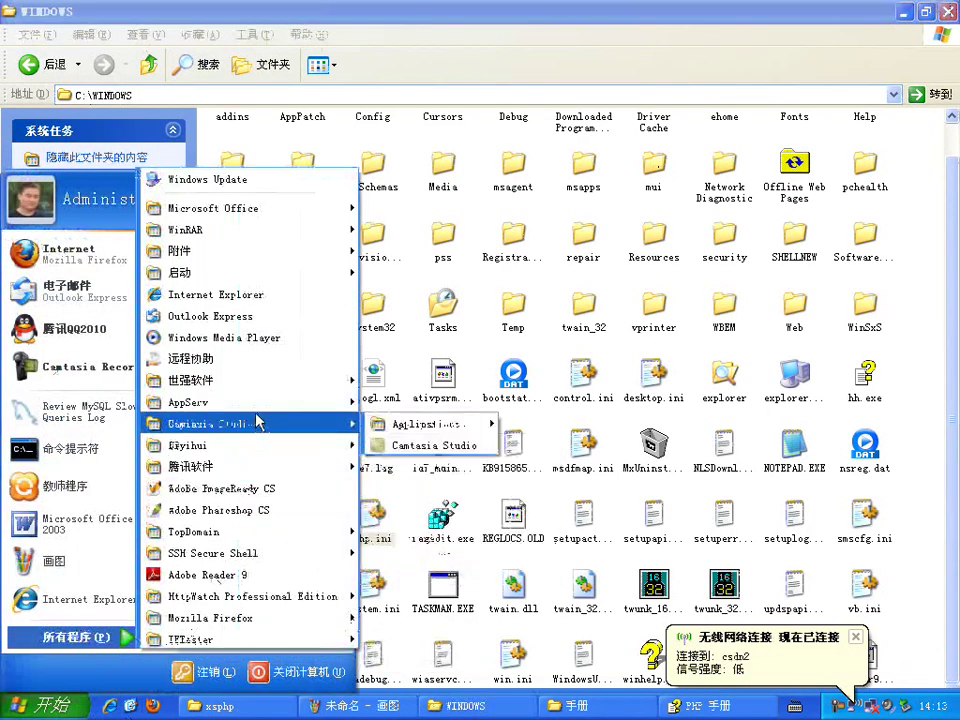
{"action": "mouse_move", "coordinate": [460, 446]}
{"action": "left_click", "coordinate": [605, 446]}
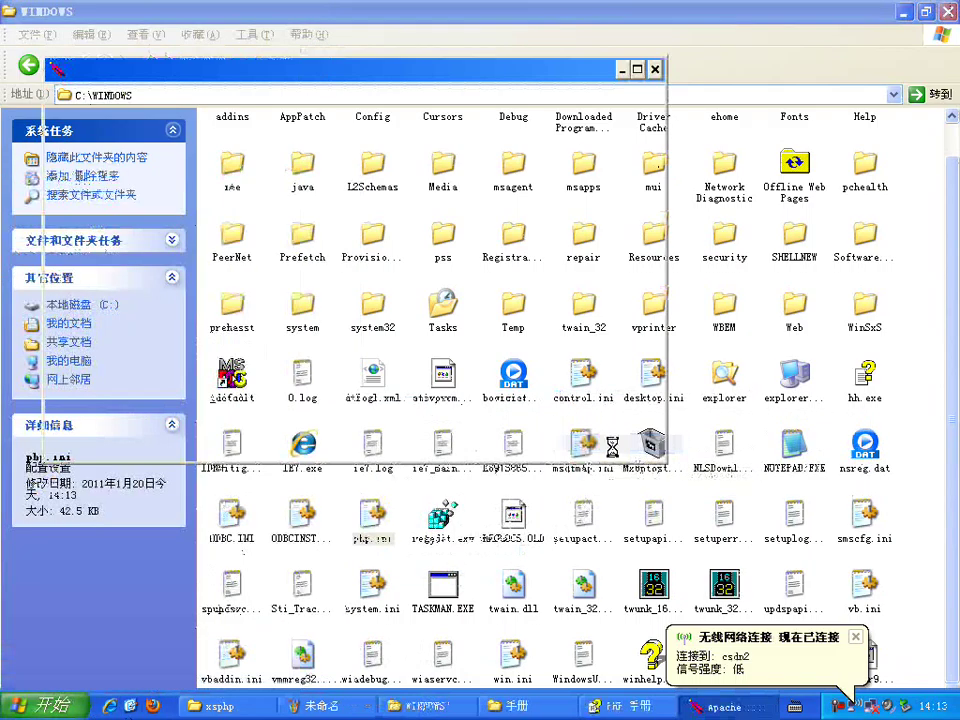
{"action": "key", "text": "Return"}
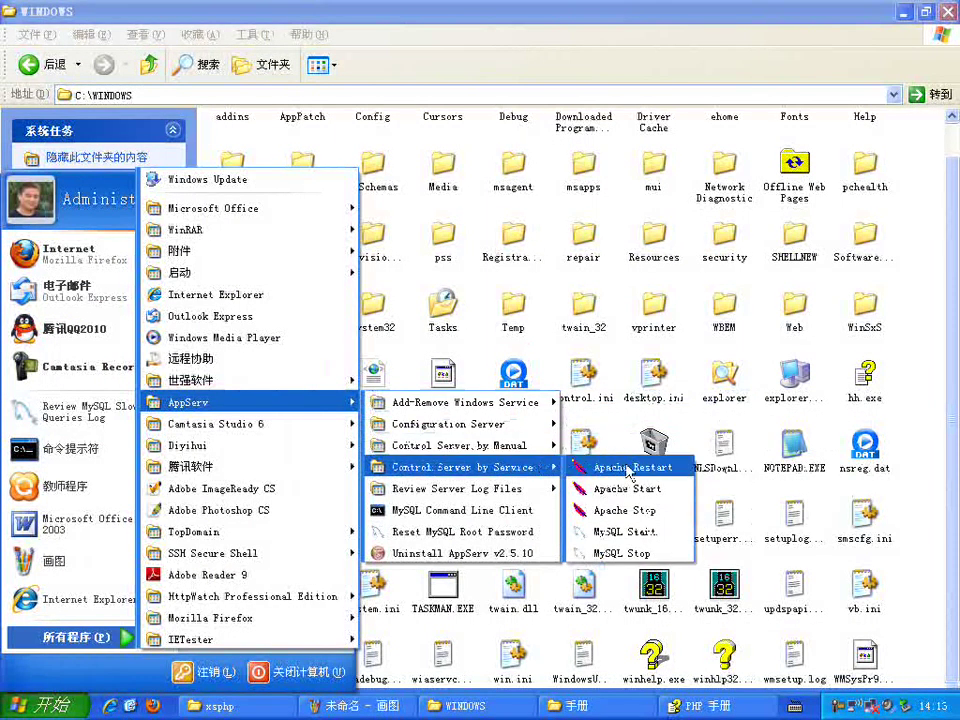
{"action": "left_click", "coordinate": [600, 466]}
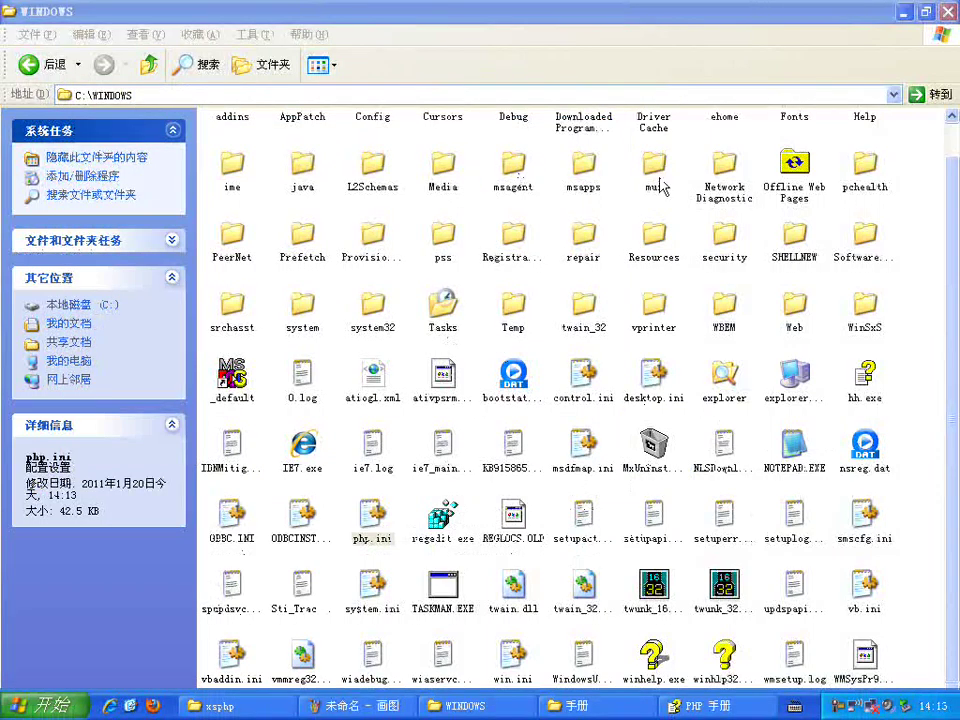
{"action": "left_click", "coordinate": [946, 12]}
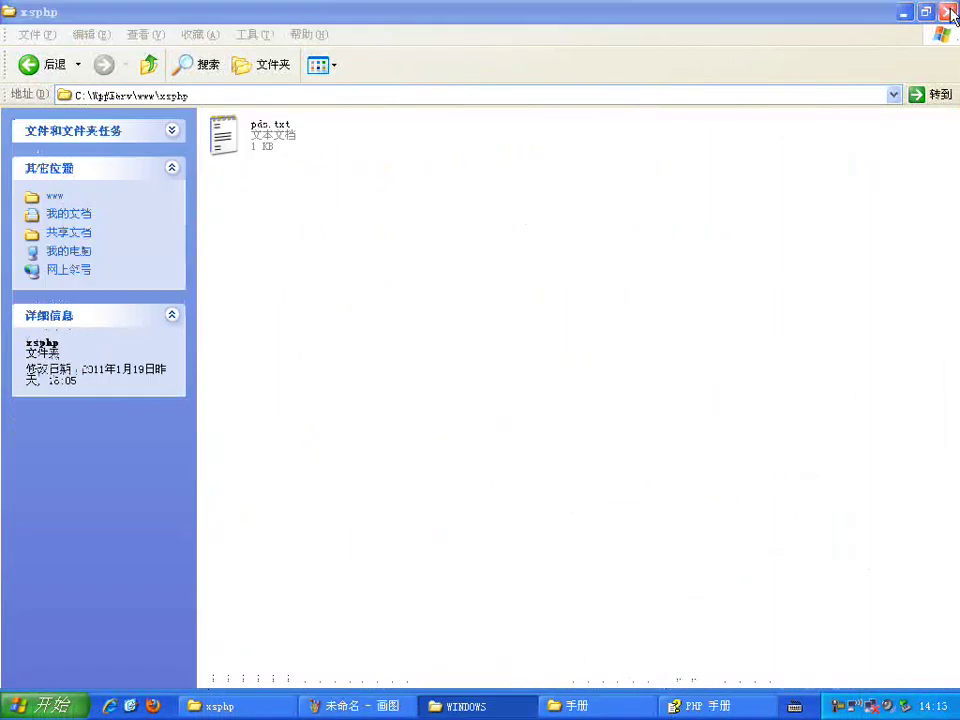
{"action": "left_click", "coordinate": [109, 706]}
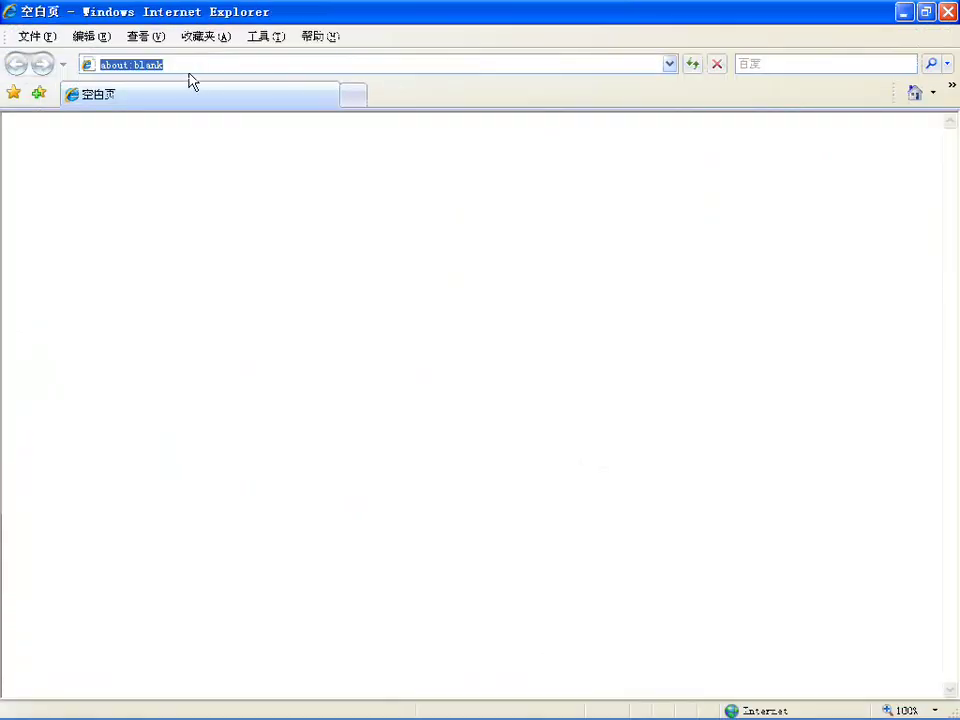
{"action": "type", "text": "http://localhost/"}
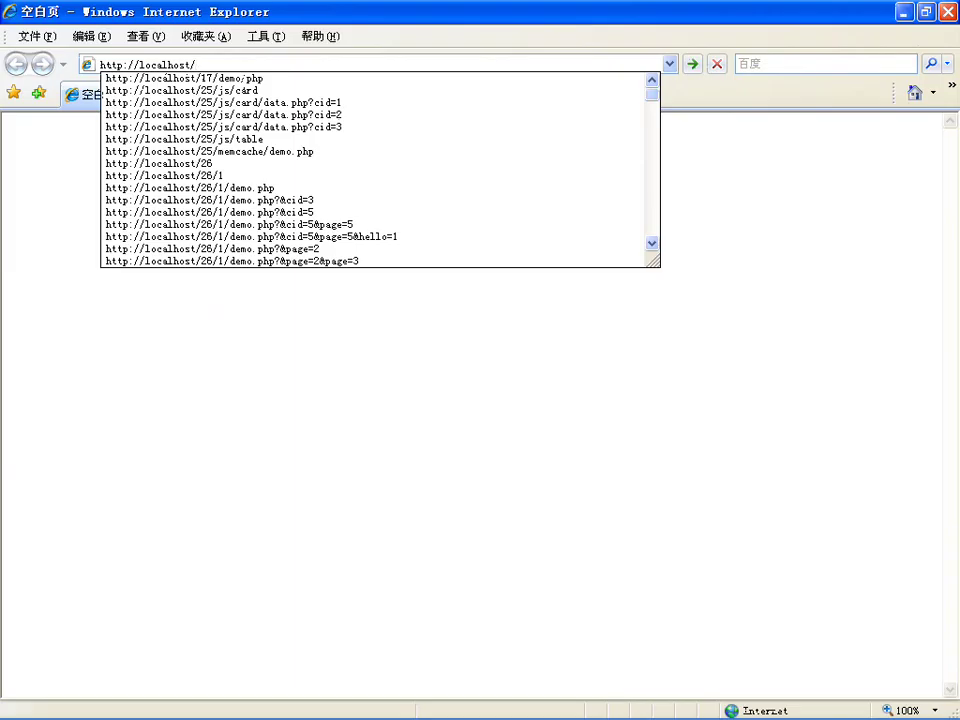
{"action": "type", "text": "zdjk"}
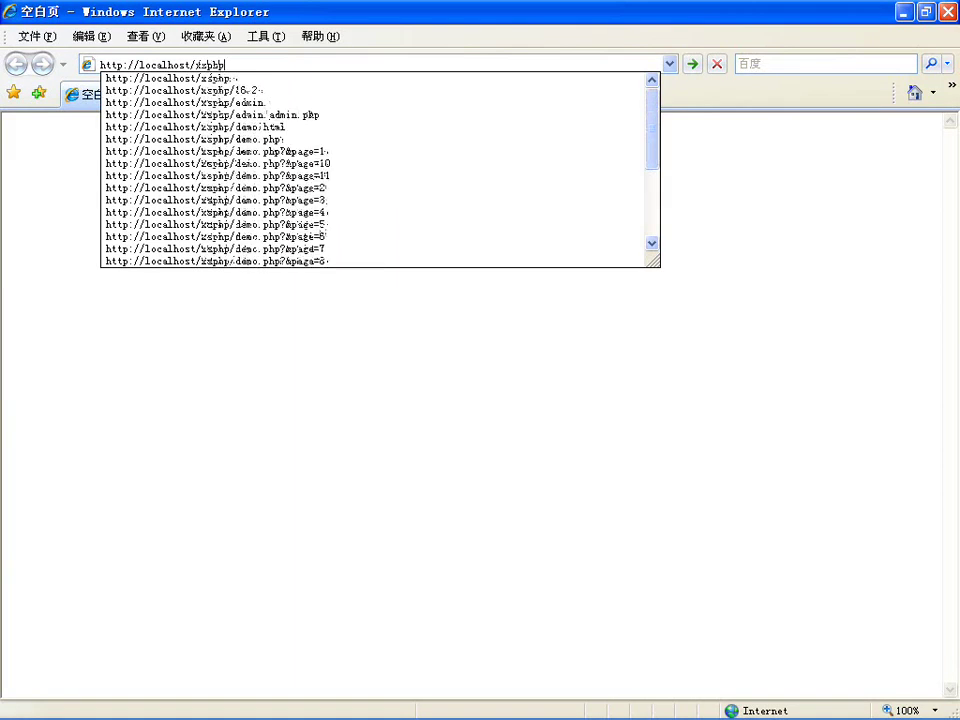
{"action": "key", "text": "BackSpace"}
{"action": "key", "text": "BackSpace"}
{"action": "key", "text": "BackSpace"}
{"action": "key", "text": "BackSpace"}
{"action": "type", "text": "phps"}
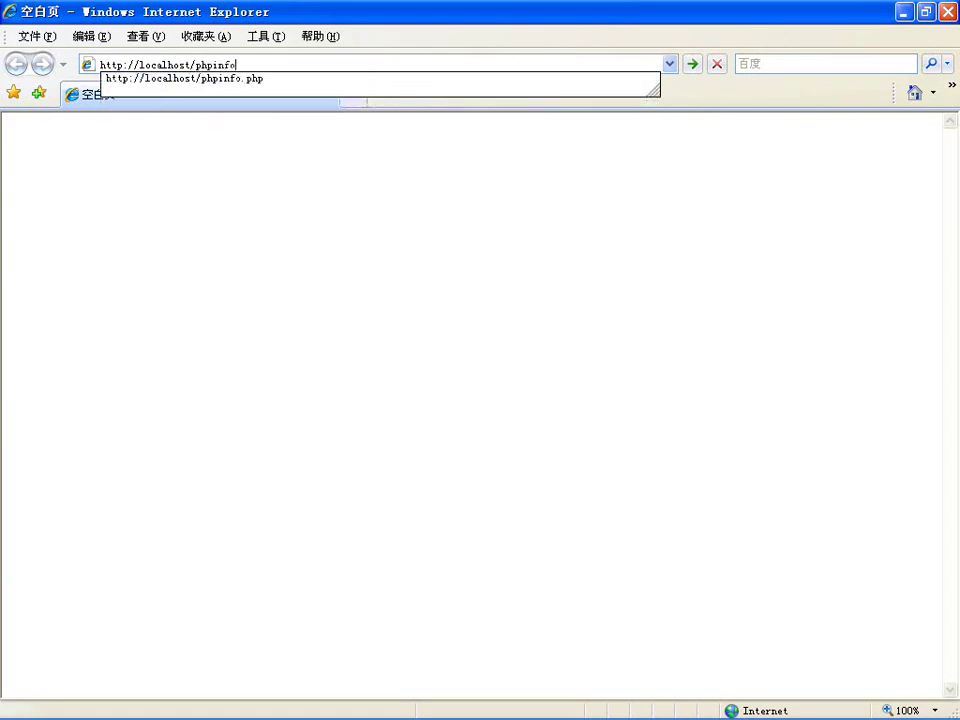
{"action": "left_click", "coordinate": [192, 78]}
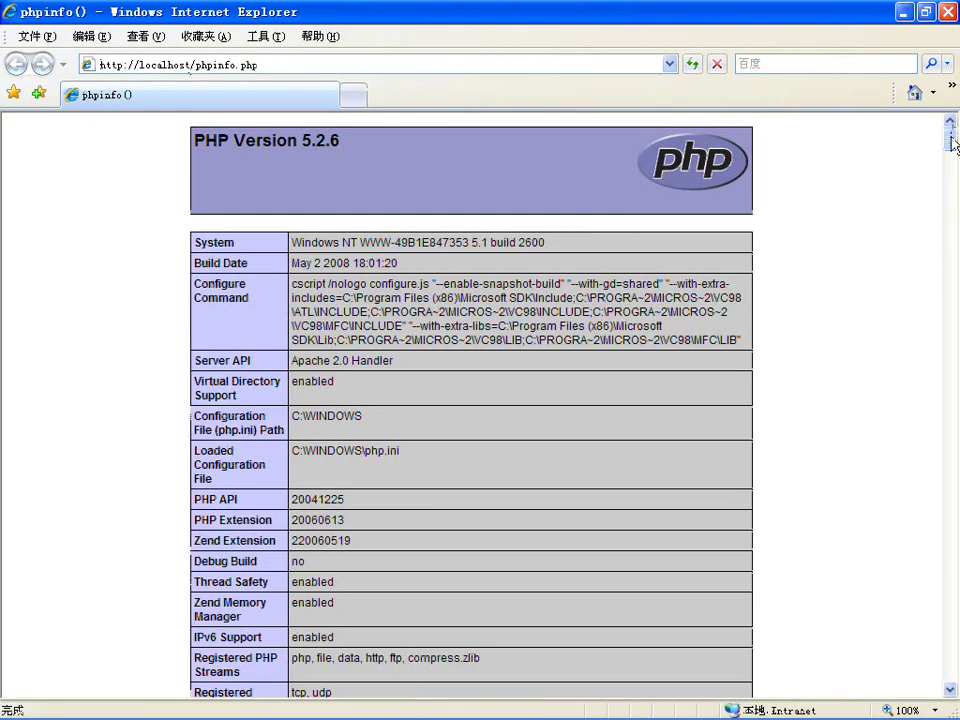
{"action": "left_click_drag", "start_coordinate": [953, 143], "coordinate": [955, 476]}
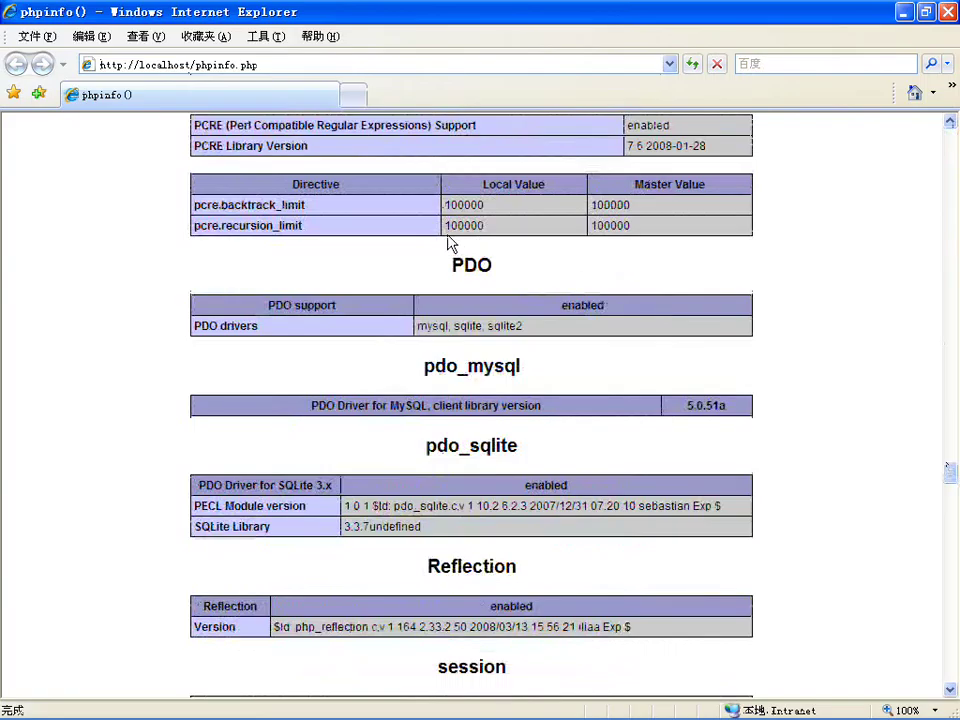
{"action": "mouse_move", "coordinate": [449, 265]}
{"action": "left_mouse_down"}
{"action": "mouse_move", "coordinate": [482, 280]}
{"action": "mouse_move", "coordinate": [492, 270]}
{"action": "left_mouse_up"}
{"action": "left_click_drag", "start_coordinate": [285, 328], "coordinate": [195, 328]}
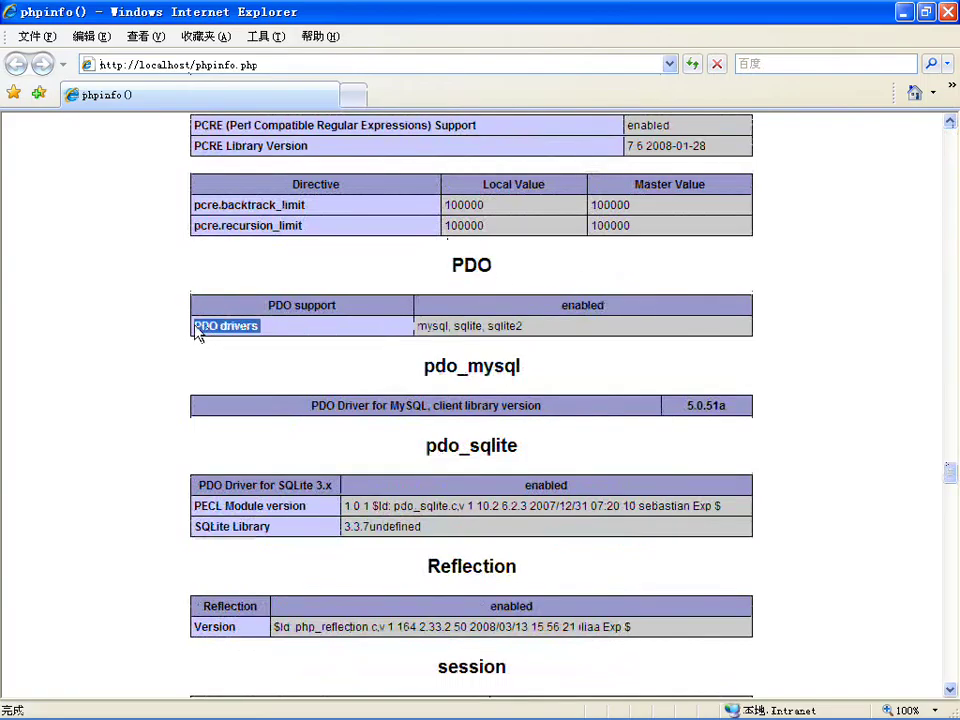
{"action": "left_click", "coordinate": [437, 288]}
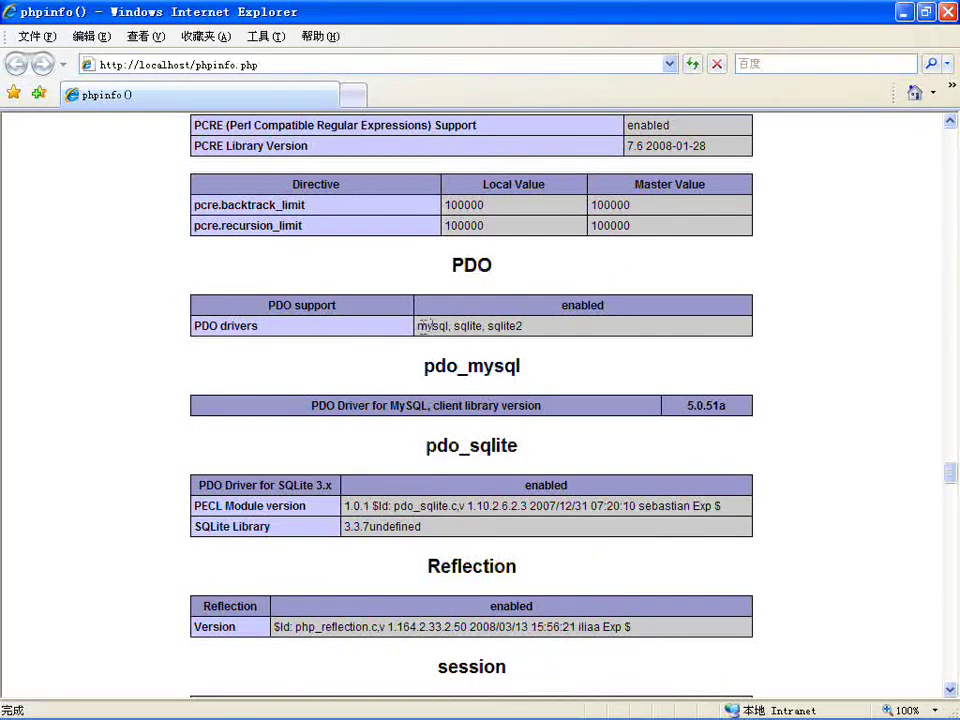
{"action": "left_click_drag", "start_coordinate": [418, 327], "coordinate": [524, 340]}
Highlight the pdo_mysql section and the PDO heading with its table
{"action": "left_click", "coordinate": [553, 364]}
{"action": "mouse_move", "coordinate": [410, 366]}
{"action": "left_mouse_down"}
{"action": "mouse_move", "coordinate": [520, 375]}
{"action": "mouse_move", "coordinate": [362, 393]}
{"action": "mouse_move", "coordinate": [396, 467]}
{"action": "mouse_move", "coordinate": [675, 572]}
{"action": "left_mouse_up"}
{"action": "left_click", "coordinate": [675, 572]}
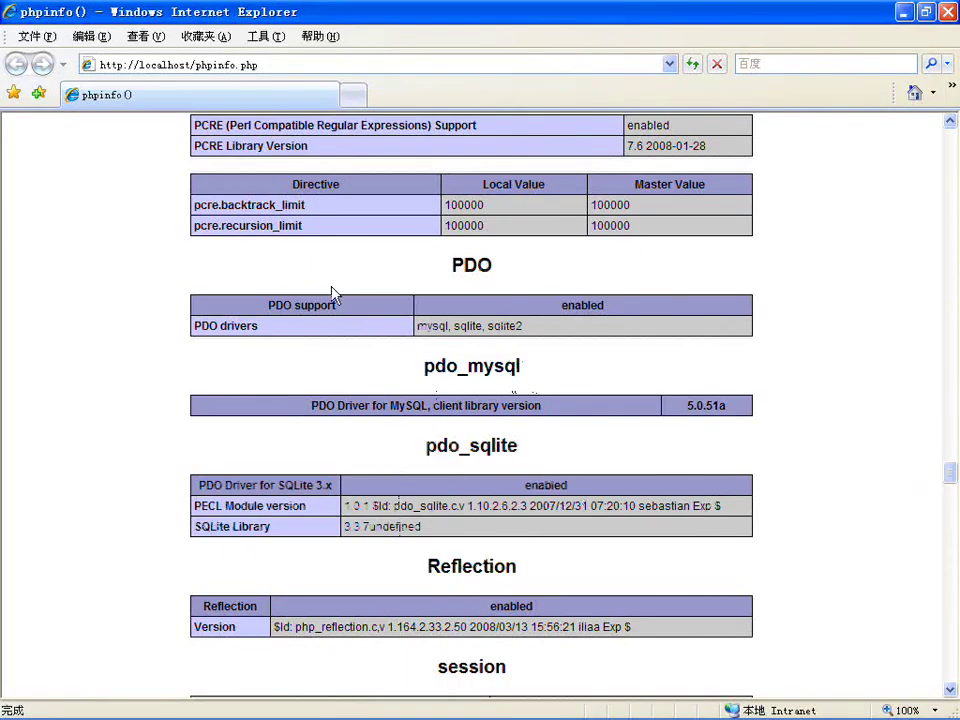
{"action": "mouse_move", "coordinate": [446, 264]}
{"action": "left_mouse_down"}
{"action": "mouse_move", "coordinate": [493, 283]}
{"action": "mouse_move", "coordinate": [546, 285]}
{"action": "left_mouse_up"}
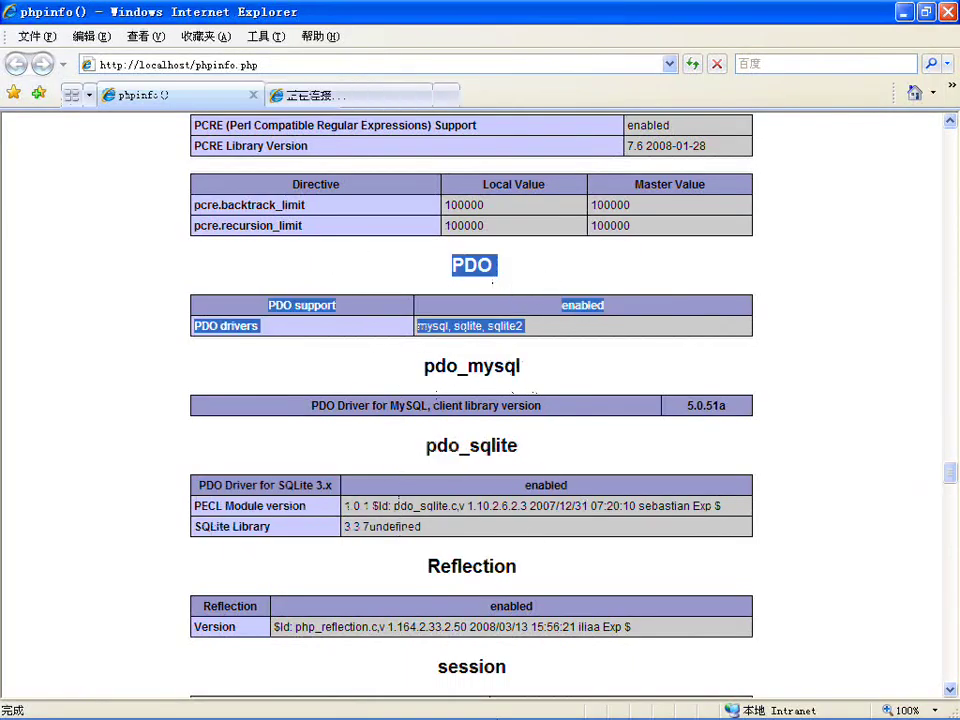
{"action": "left_click", "coordinate": [596, 707]}
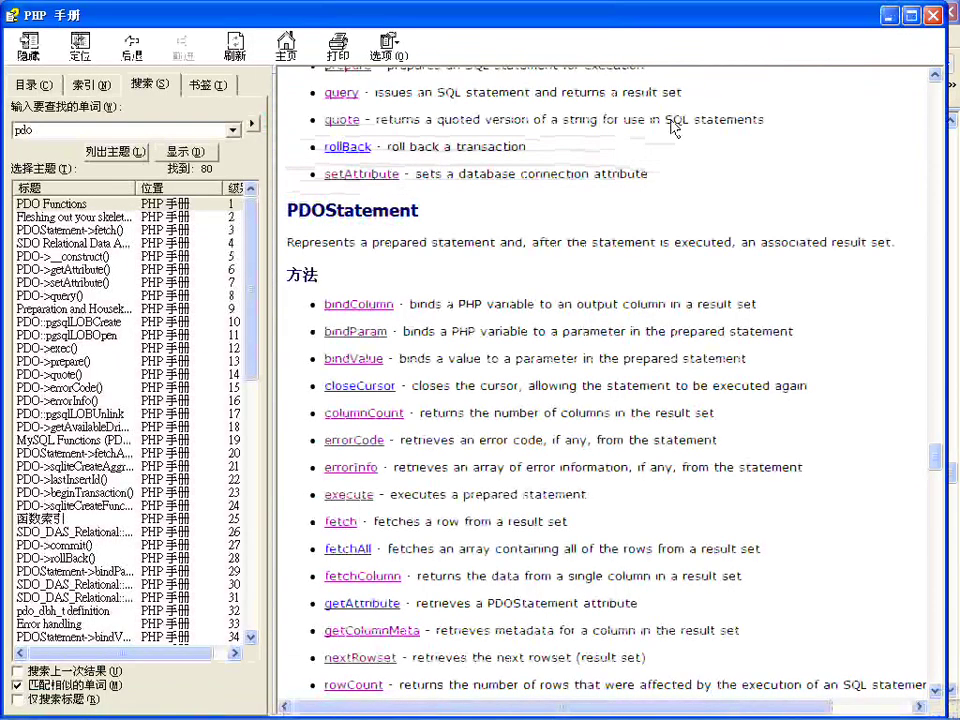
Check the supported PDO drivers, including mysql, on the phpinfo page, then go to the PHP Manual
{"action": "key", "text": "alt+Tab"}
{"action": "left_click_drag", "start_coordinate": [417, 326], "coordinate": [522, 328]}
{"action": "left_click", "coordinate": [420, 352]}
{"action": "left_click", "coordinate": [400, 372]}
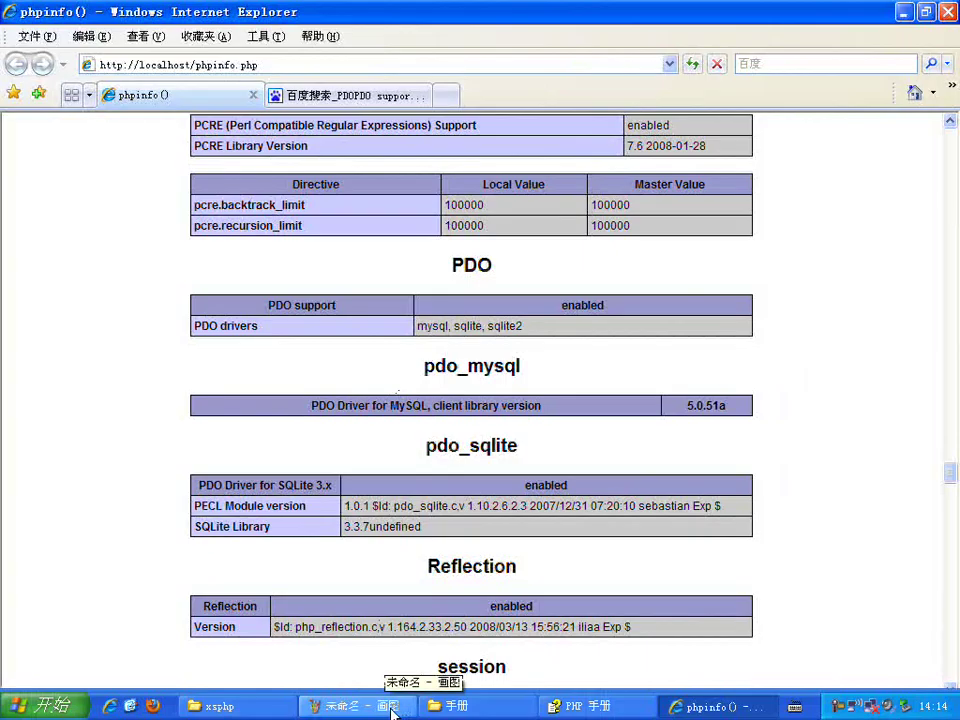
{"action": "left_click", "coordinate": [598, 706]}
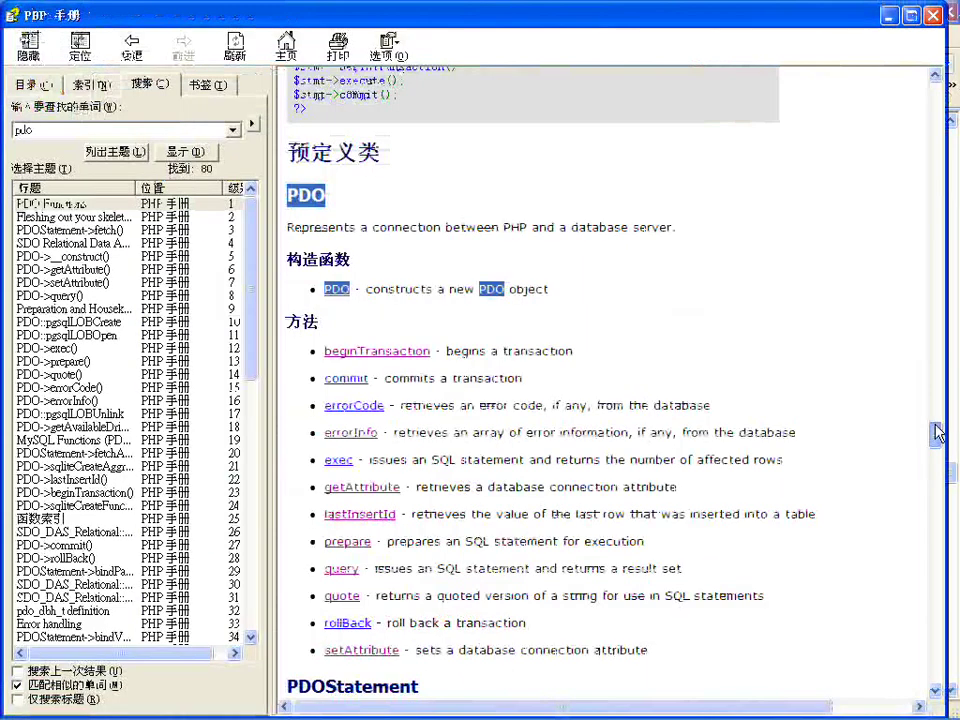
{"action": "scroll", "coordinate": [938, 432], "scroll_direction": "up", "scroll_amount": 5}
{"action": "left_click_drag", "start_coordinate": [272, 317], "coordinate": [141, 304]}
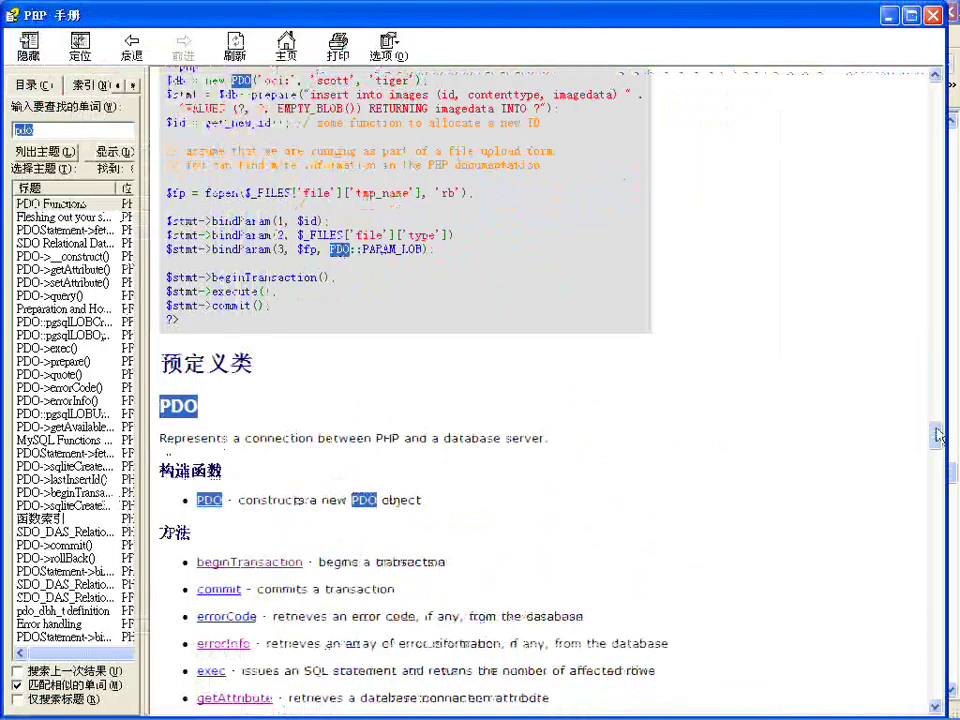
{"action": "mouse_move", "coordinate": [938, 432]}
{"action": "left_mouse_down"}
{"action": "mouse_move", "coordinate": [950, 173]}
{"action": "mouse_move", "coordinate": [957, 403]}
{"action": "mouse_move", "coordinate": [945, 455]}
{"action": "mouse_move", "coordinate": [850, 439]}
{"action": "left_mouse_up"}
Open pdo.txt from the xsphp folder and start the 三个类 heading on a new line
{"action": "left_click", "coordinate": [254, 710]}
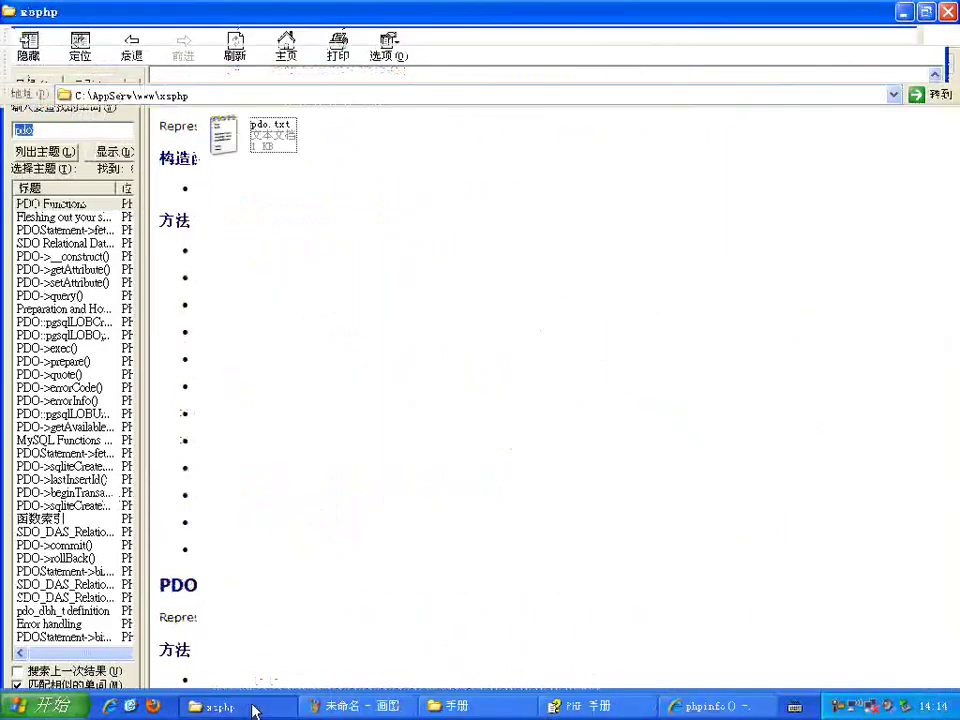
{"action": "left_click", "coordinate": [276, 160]}
{"action": "double_click", "coordinate": [274, 150]}
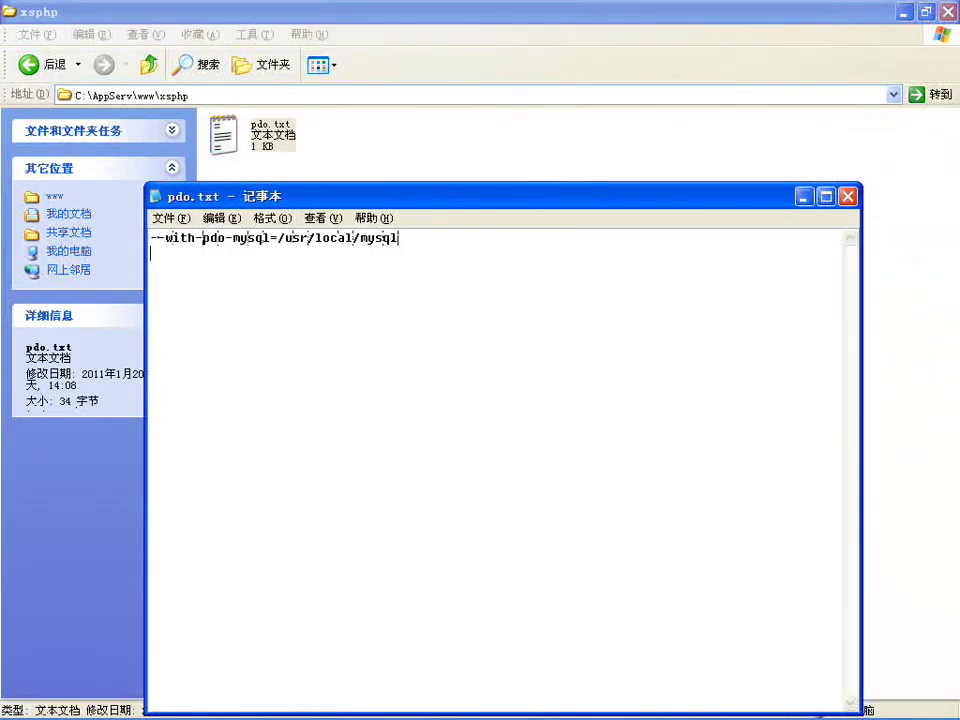
{"action": "key", "text": "BackSpace"}
{"action": "key", "text": "ctrl+space"}
{"action": "type", "text": "三"}
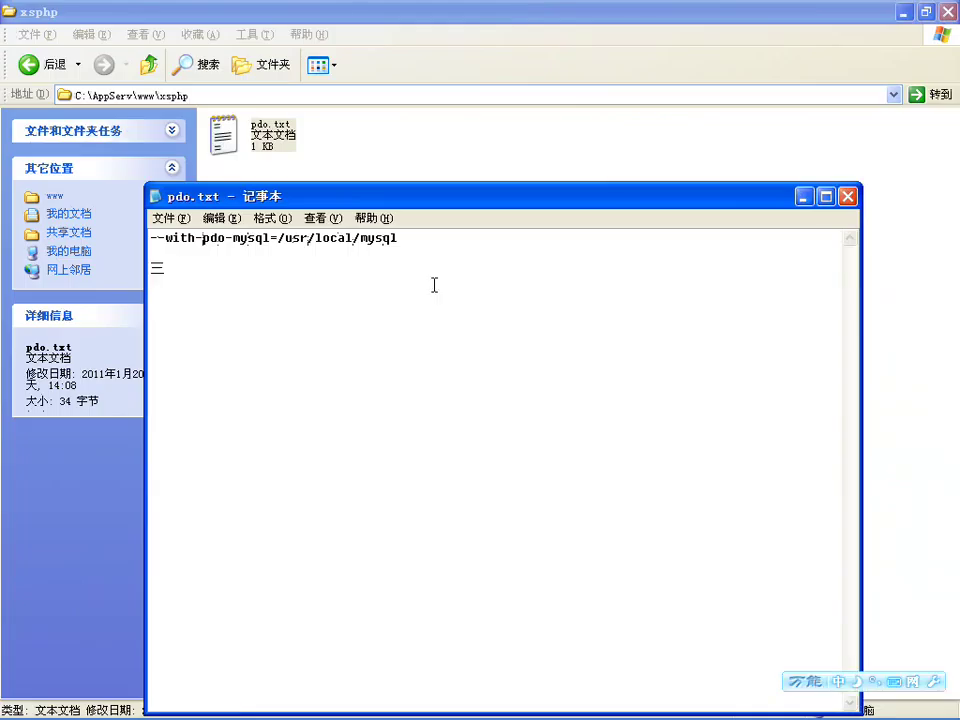
{"action": "type", "text": "个类"}
Look over the PDO and PDOStatement section headings in the PHP Manual
{"action": "left_click", "coordinate": [520, 700]}
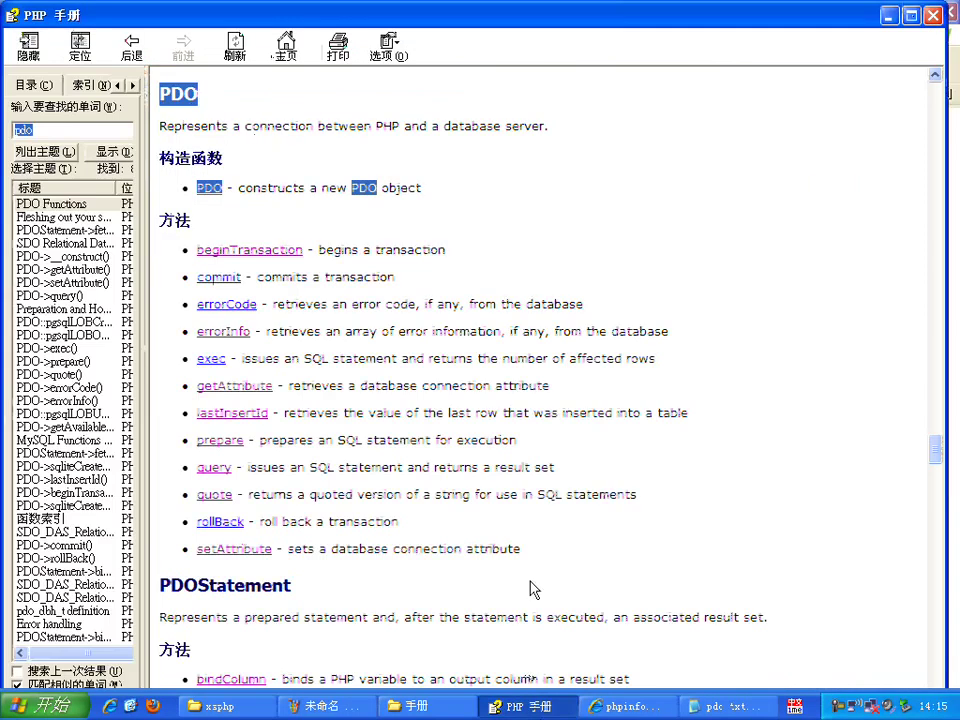
{"action": "left_click", "coordinate": [162, 76]}
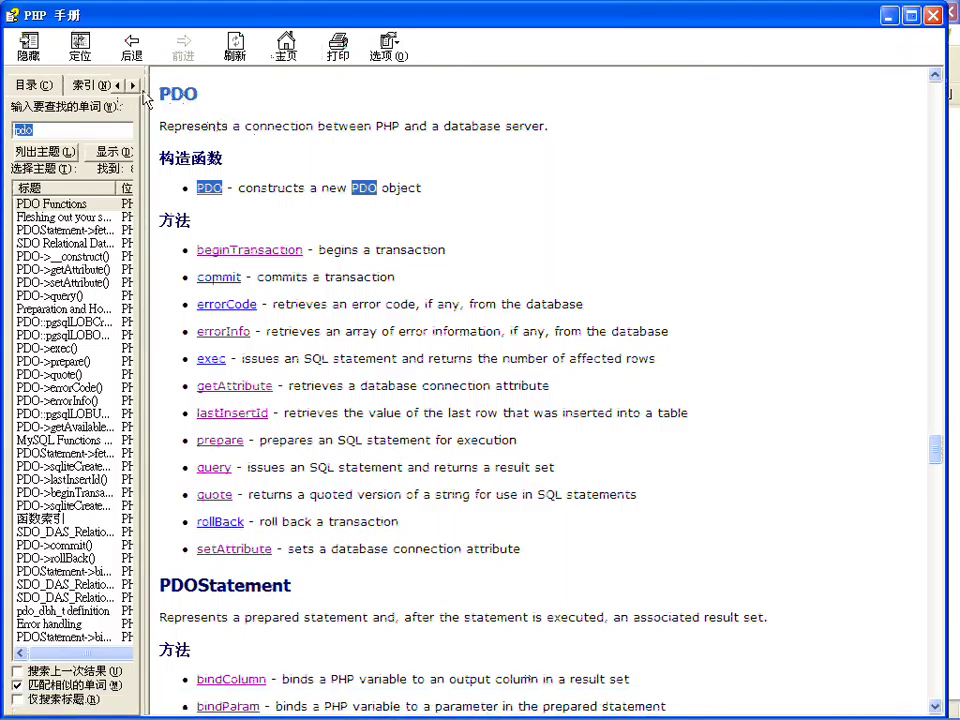
{"action": "left_click_drag", "start_coordinate": [292, 586], "coordinate": [160, 590]}
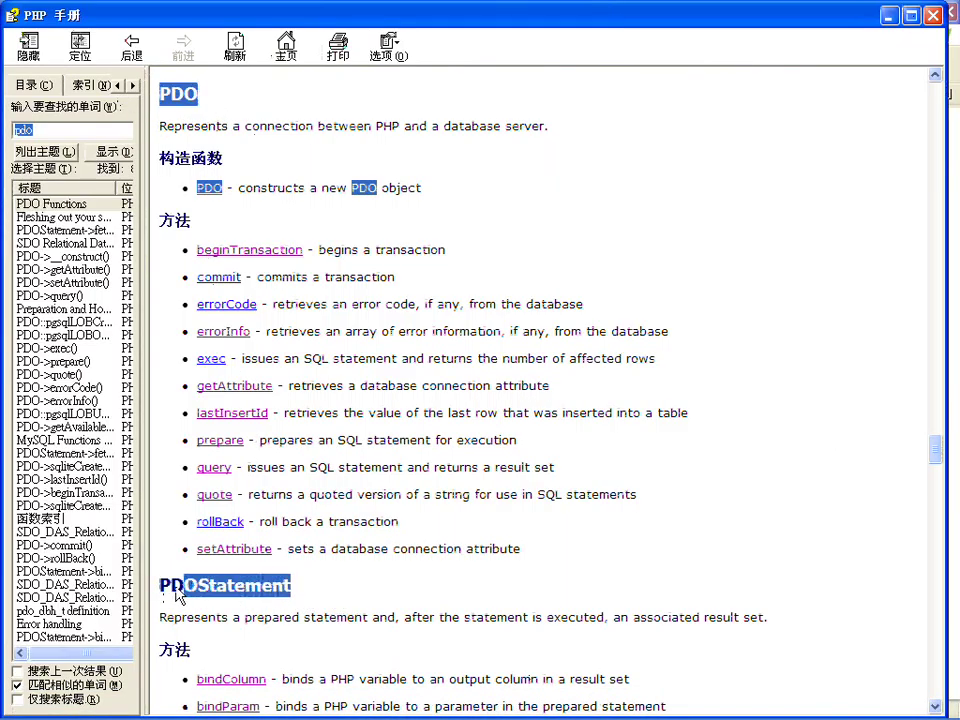
{"action": "left_click_drag", "start_coordinate": [306, 594], "coordinate": [293, 588]}
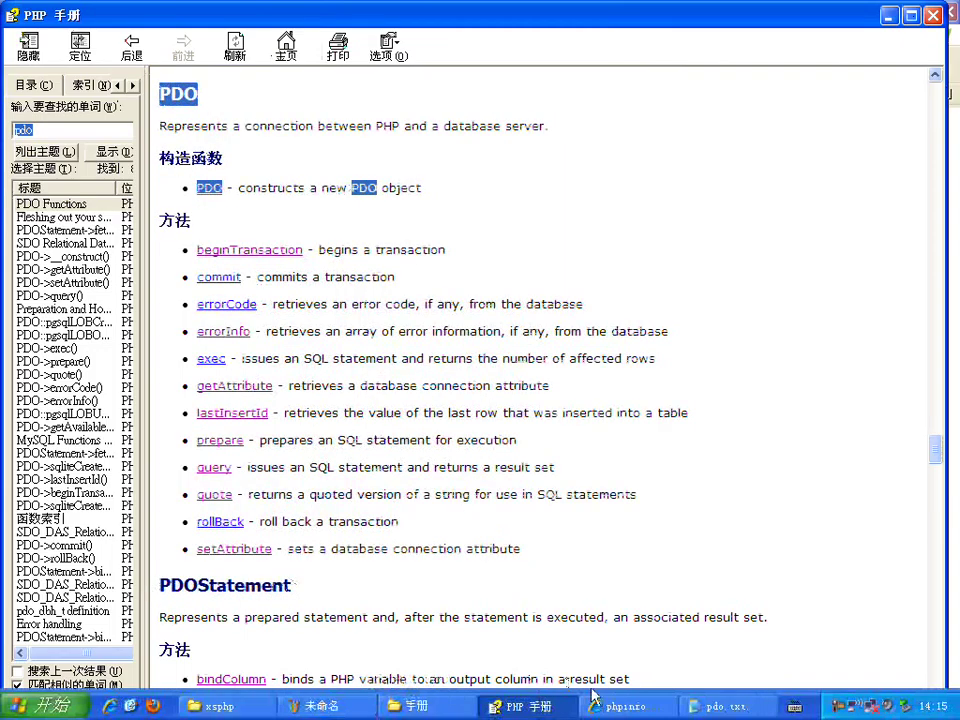
In pdo.txt, note that PDO connects and runs SQL, and PDOStatement handles prepared statements and results
{"action": "left_click", "coordinate": [725, 707]}
{"action": "left_click_drag", "start_coordinate": [506, 193], "coordinate": [729, 141]}
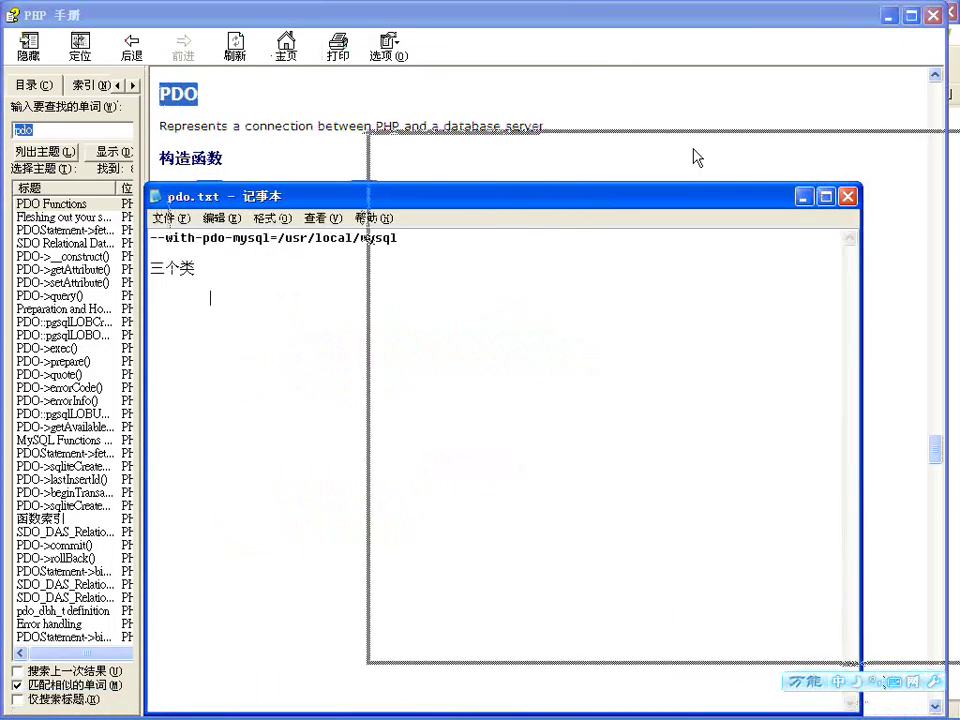
{"action": "type", "text": "PDO ()"}
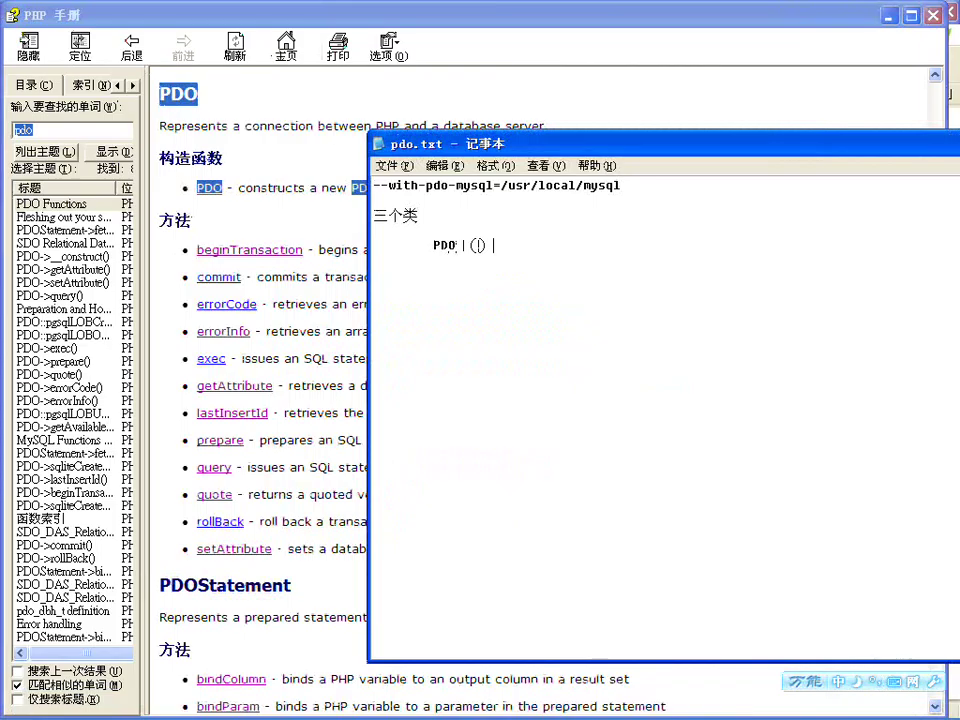
{"action": "key", "text": "ctrl+space"}
{"action": "key", "text": "BackSpace"}
{"action": "key", "text": "BackSpace"}
{"action": "key", "text": "BackSpace"}
{"action": "key", "text": "ctrl+space"}
{"action": "type", "text": "类 ， 和"}
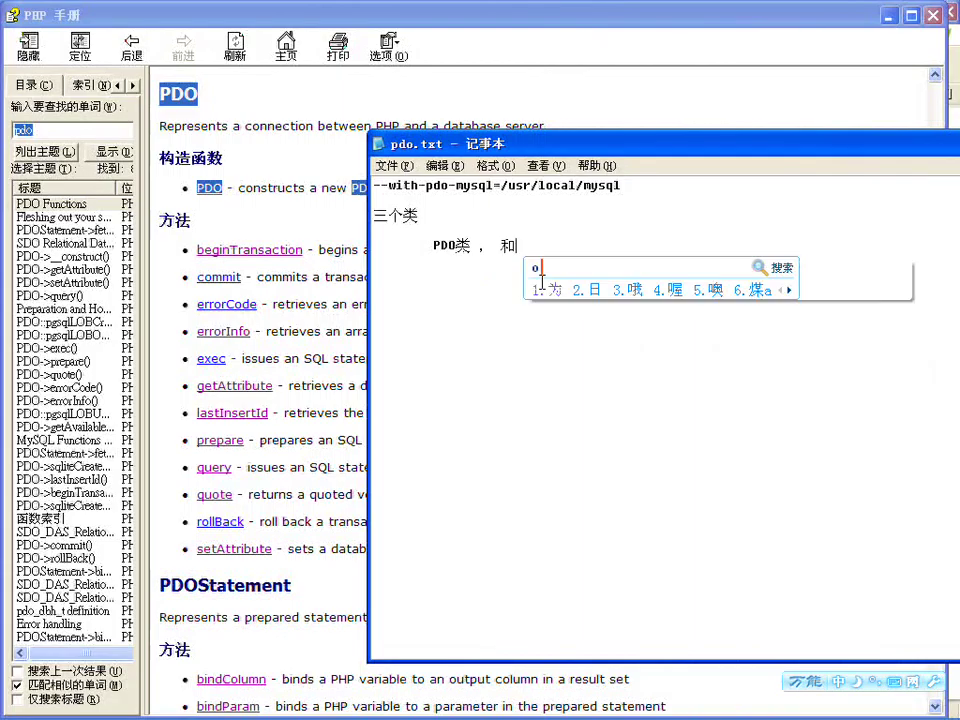
{"action": "type", "text": "数据库"}
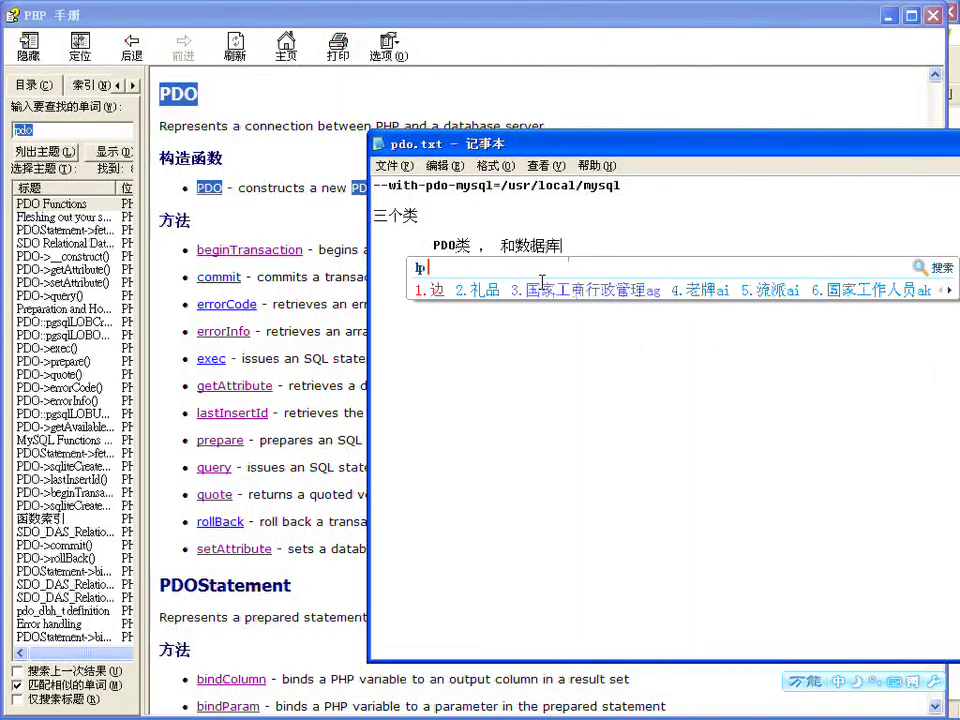
{"action": "type", "text": "连接有关的类"}
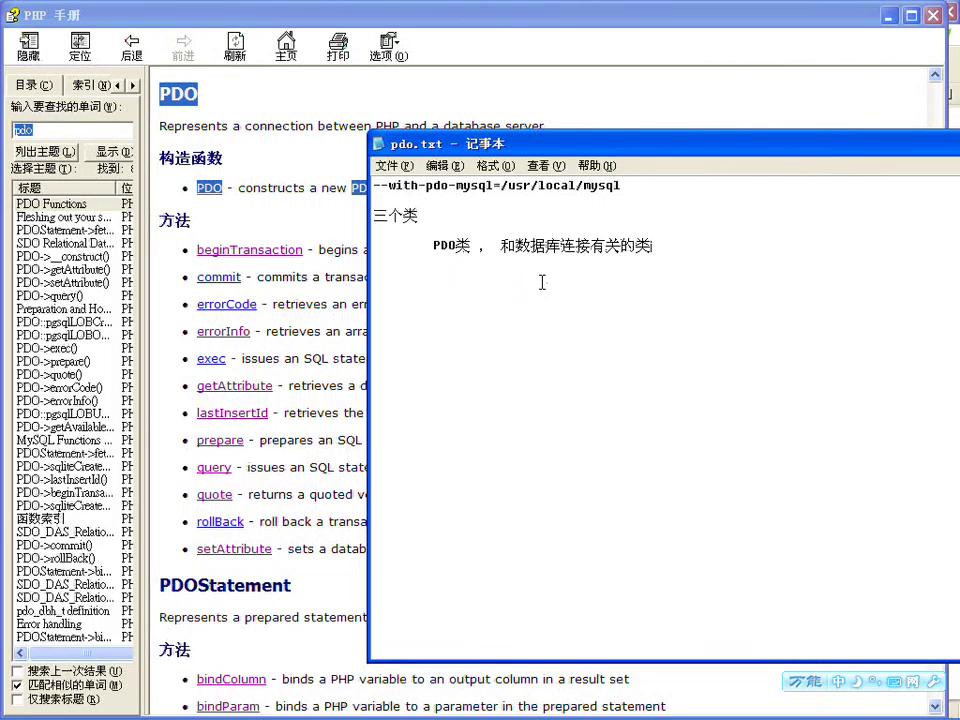
{"action": "type", "text": "（）"}
{"action": "key", "text": "Left"}
{"action": "type", "text": "lp"}
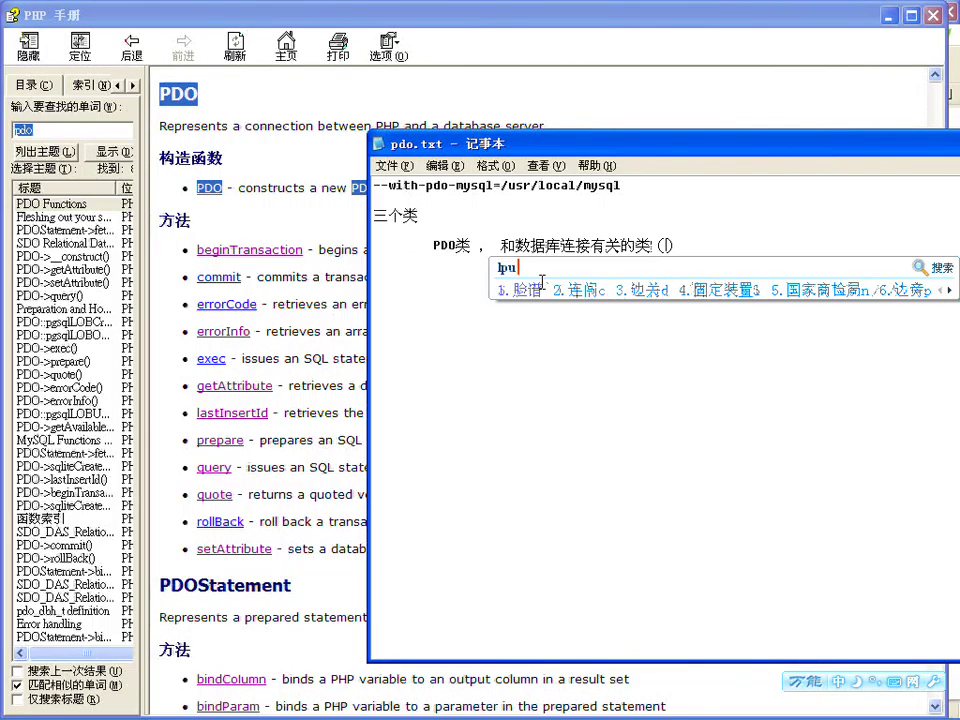
{"action": "key", "text": "BackSpace"}
{"action": "type", "text": "p"}
{"action": "key", "text": "BackSpace"}
{"action": "type", "text": "j"}
{"action": "key", "text": "space"}
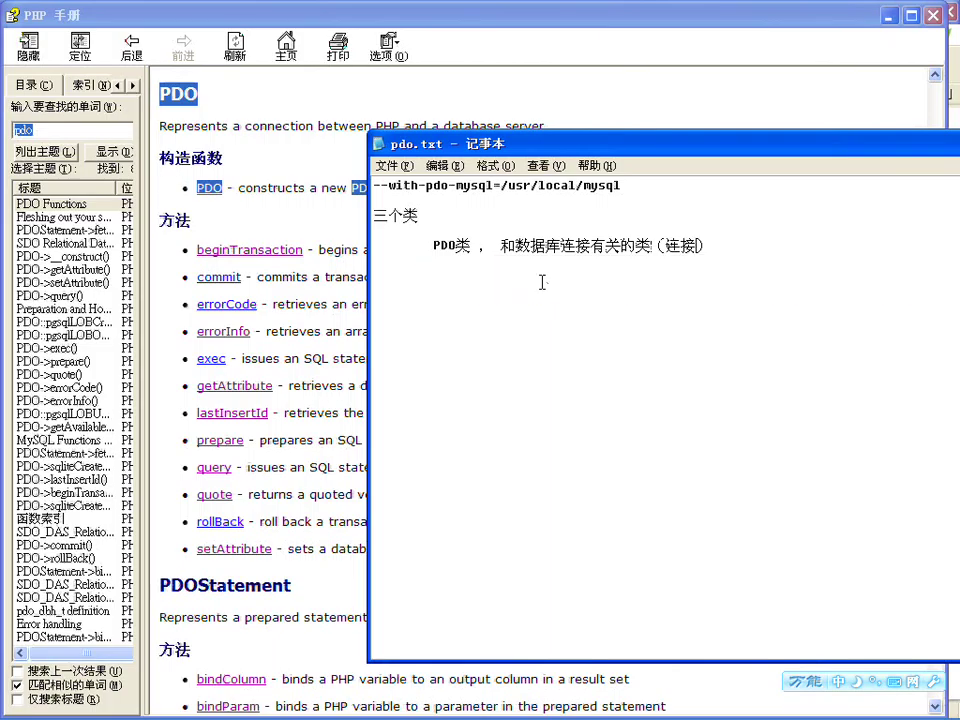
{"action": "type", "text": ",rvtf"}
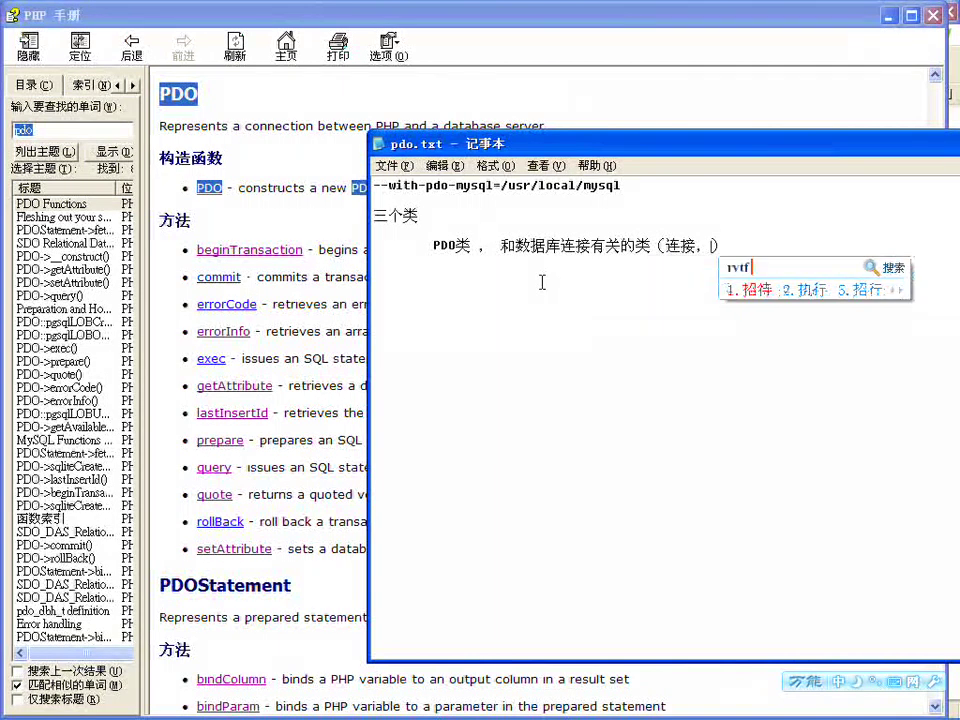
{"action": "type", "text": "2SQLygkg"}
{"action": "type", "text": "句"}
{"action": "key", "text": "End"}
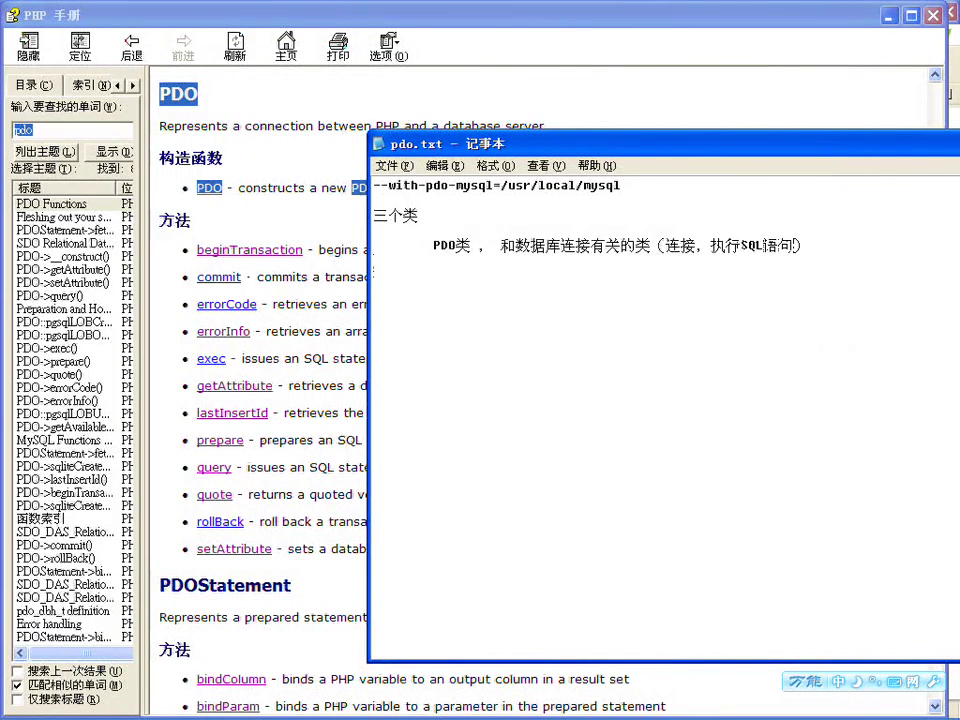
{"action": "type", "text": "D"}
{"action": "type", "text": "st"}
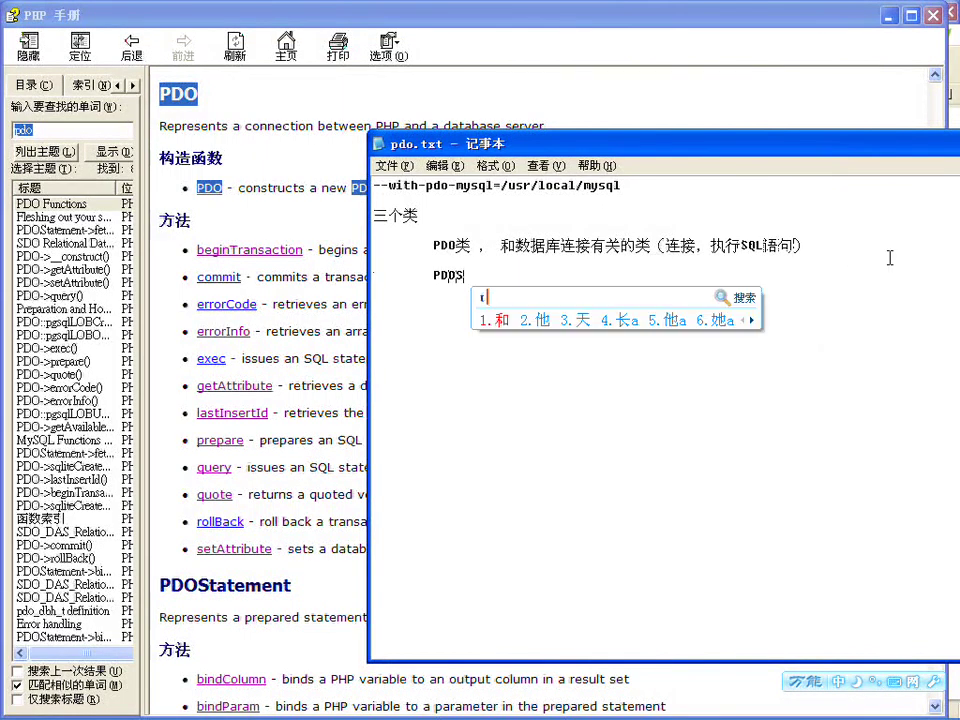
{"action": "type", "text": "a"}
{"action": "key", "text": "Escape"}
{"action": "type", "text": "atement o"}
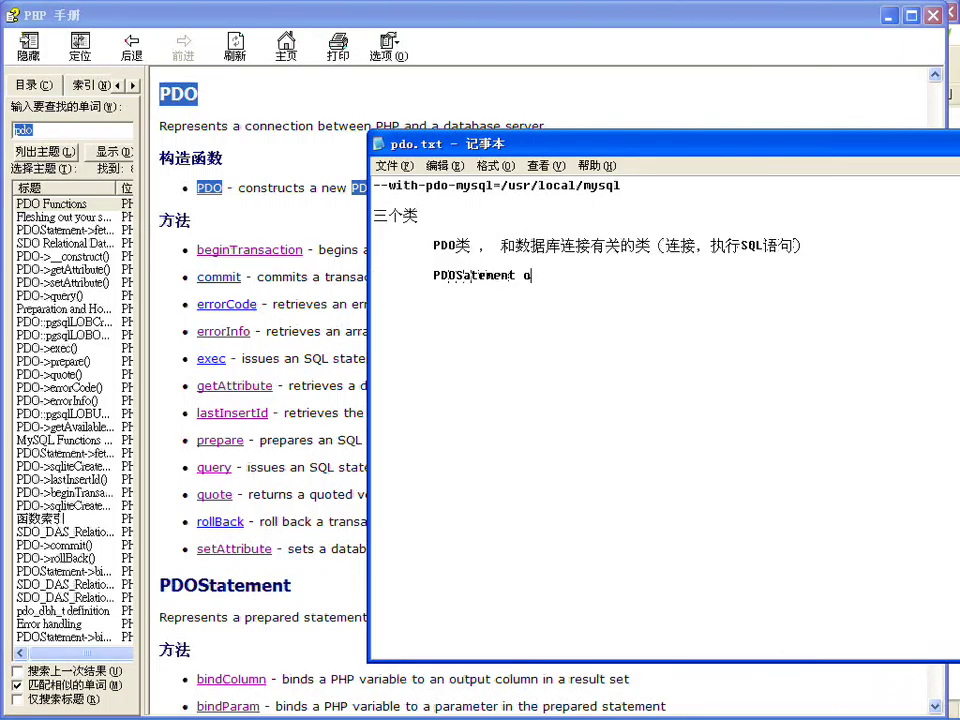
{"action": "key", "text": "BackSpace"}
{"action": "type", "text": "类"}
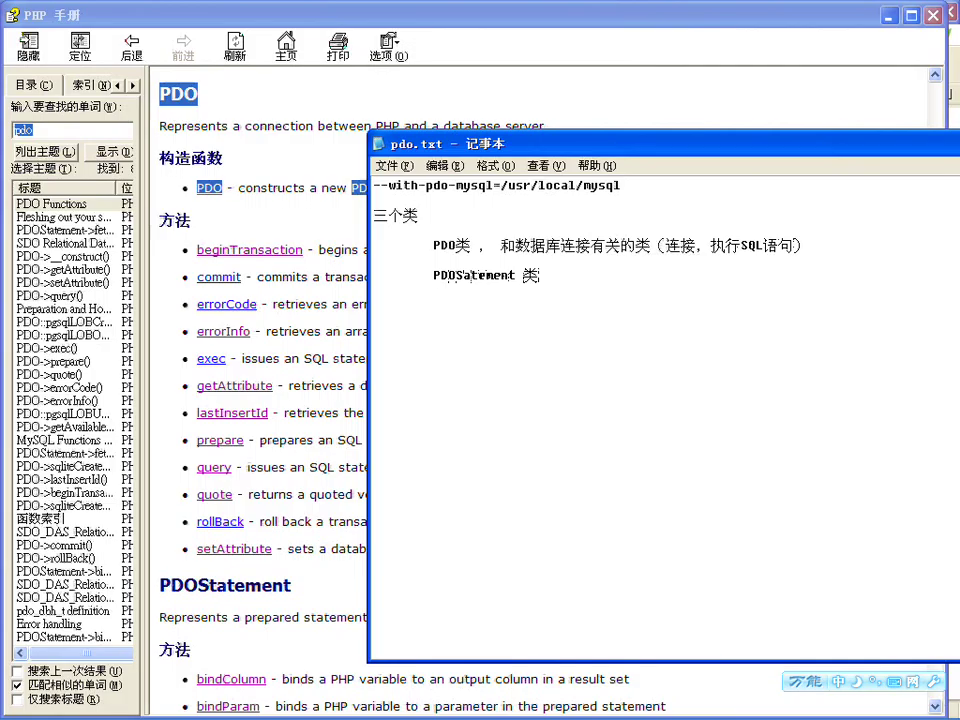
{"action": "type", "text": "准"}
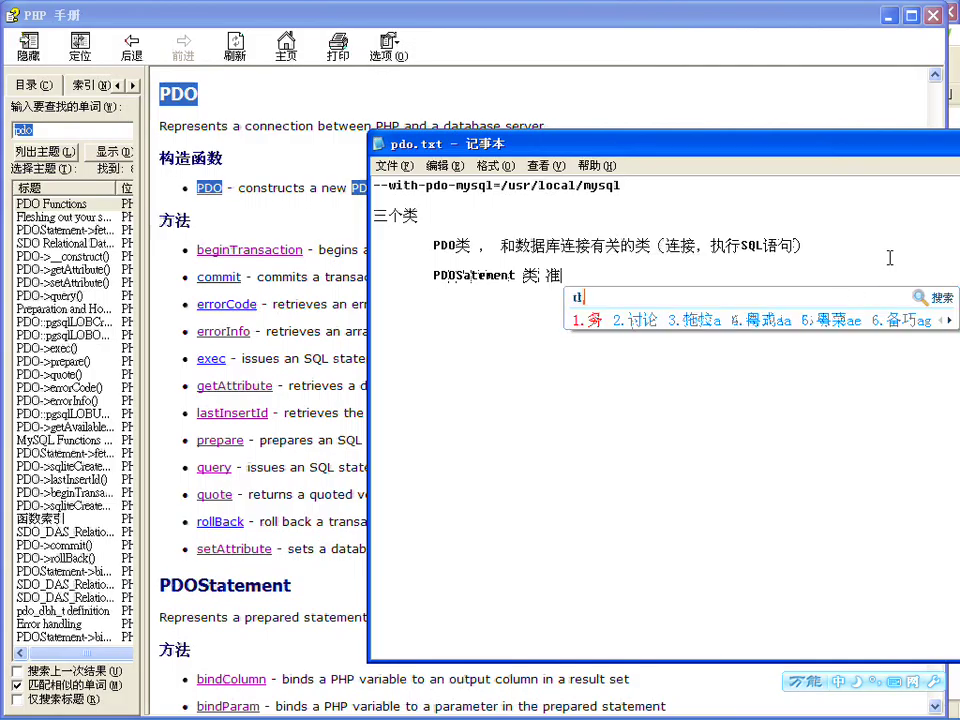
{"action": "type", "text": "备"}
{"action": "type", "text": "语句。"}
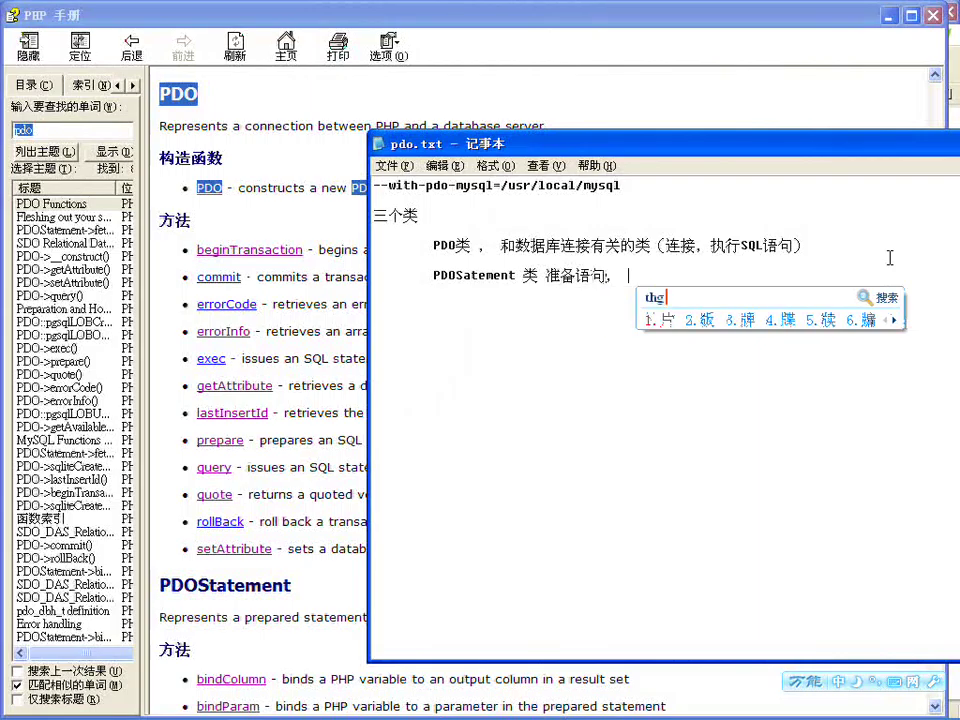
{"action": "type", "text": "处理"}
{"action": "type", "text": "结果w集"}
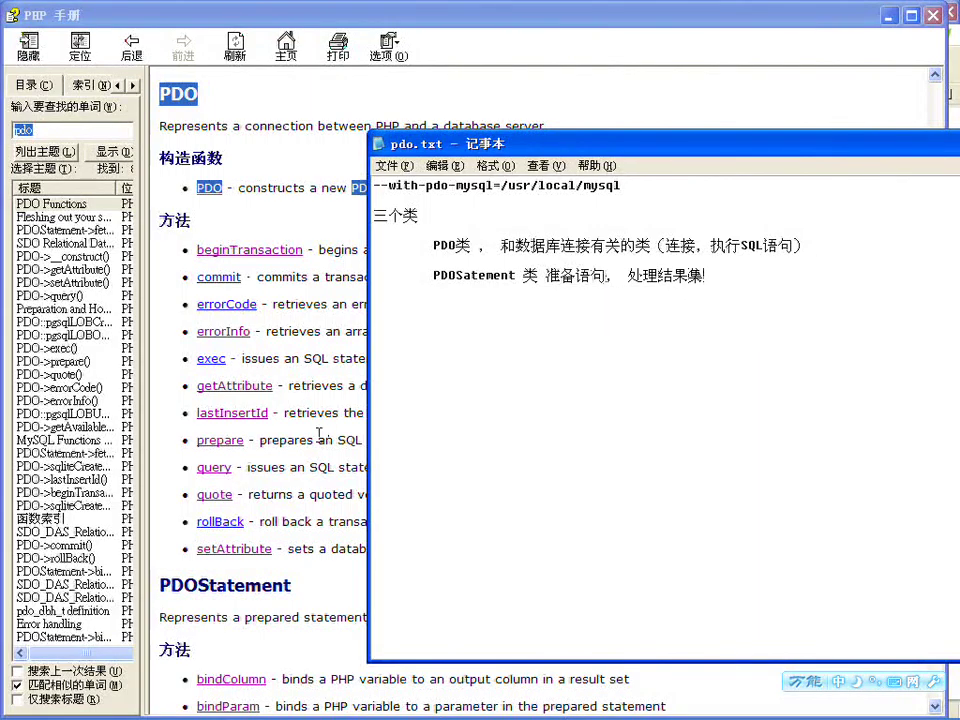
{"action": "left_click", "coordinate": [165, 440]}
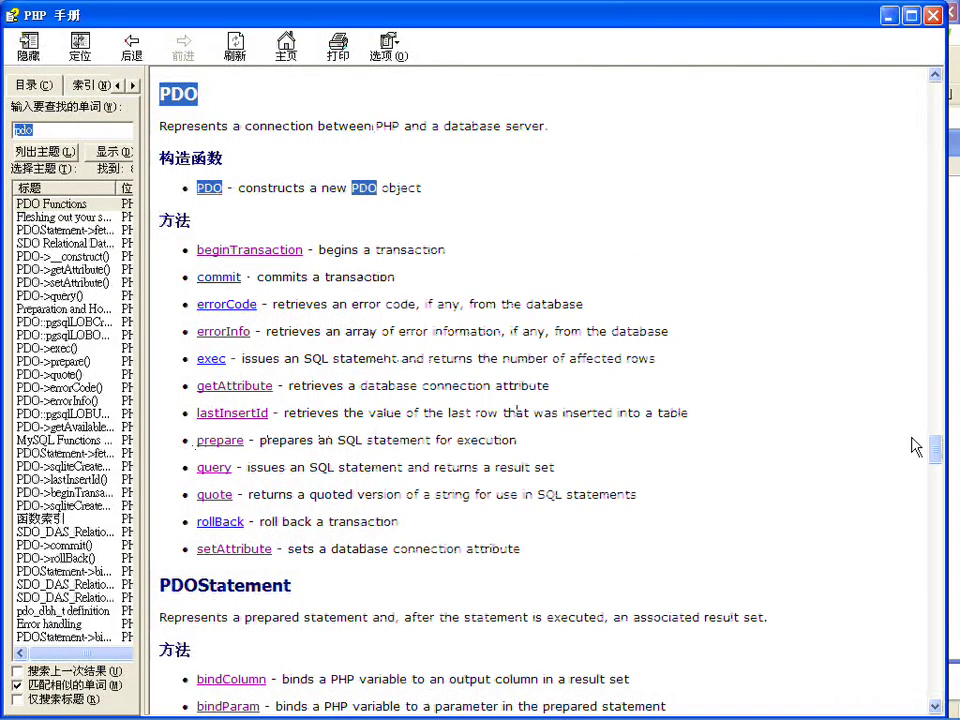
{"action": "left_click_drag", "start_coordinate": [934, 448], "coordinate": [938, 495]}
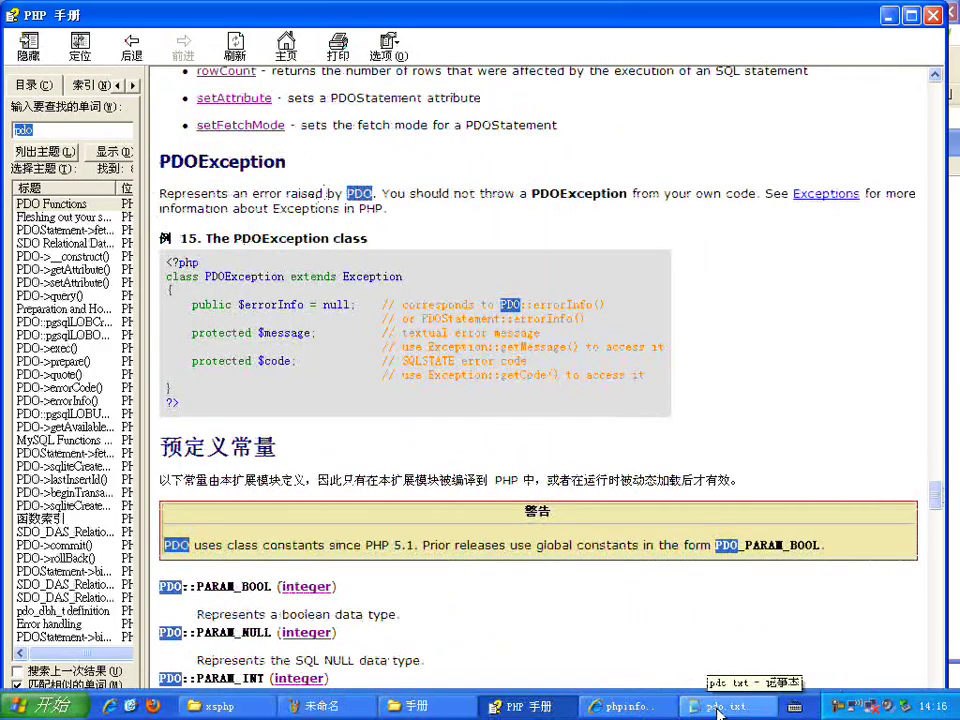
List PDOException in pdo.txt, with an indented 很多常量 (many constants) line below it
{"action": "left_click", "coordinate": [720, 706]}
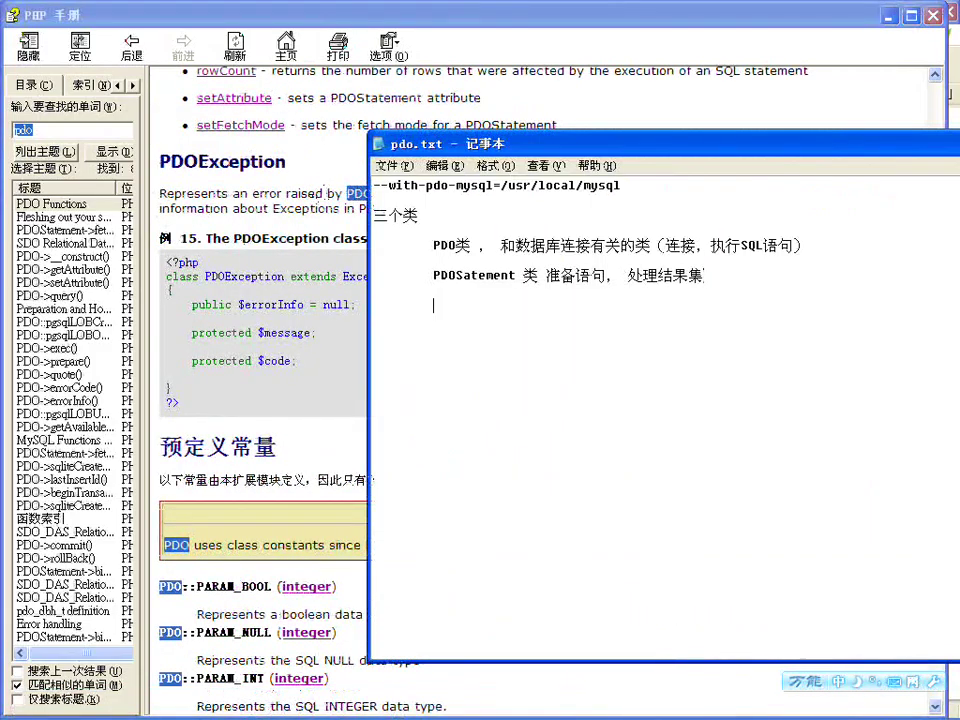
{"action": "type", "text": "PD"}
{"action": "type", "text": "s"}
{"action": "key", "text": "BackSpace"}
{"action": "type", "text": "E"}
{"action": "type", "text": "w"}
{"action": "type", "text": "cei"}
{"action": "type", "text": "tion"}
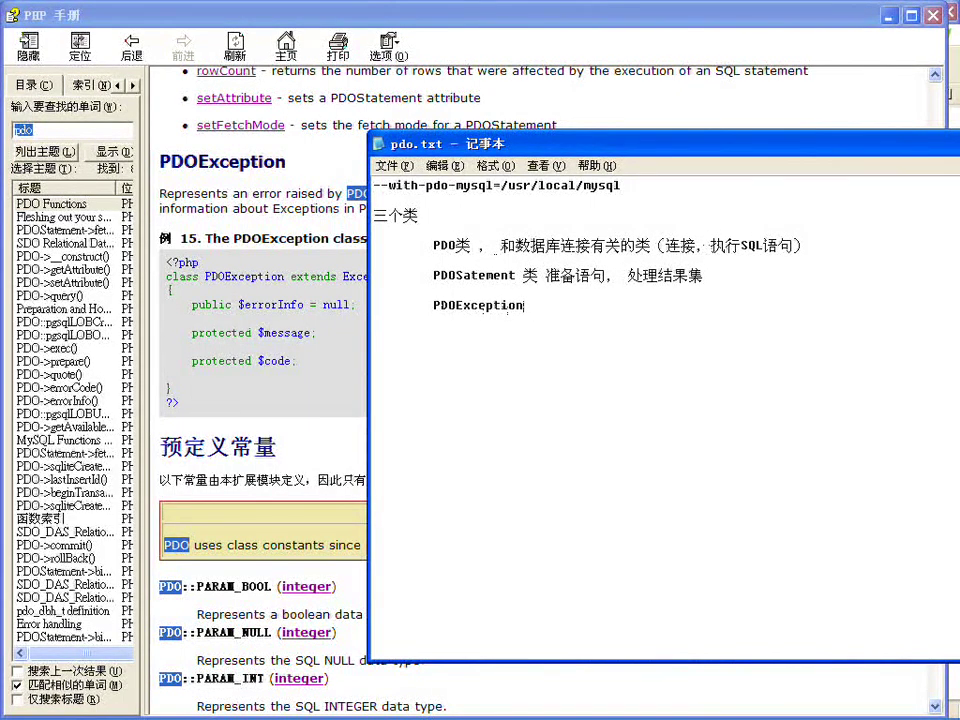
{"action": "key", "text": "Return"}
{"action": "key", "text": "Tab"}
{"action": "key", "text": "ctrl+space"}
{"action": "type", "text": "x"}
{"action": "key", "text": "space"}
{"action": "key", "text": "BackSpace"}
{"action": "type", "text": "h2d"}
{"action": "key", "text": "space"}
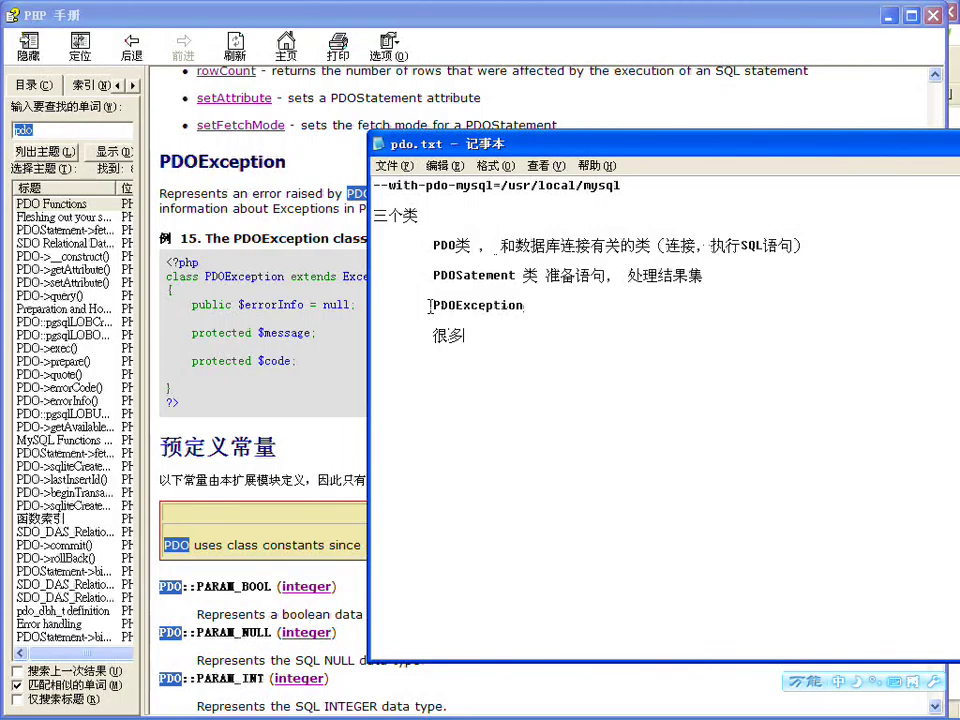
{"action": "type", "text": "c2l"}
{"action": "key", "text": "space"}
{"action": "left_click", "coordinate": [264, 170]}
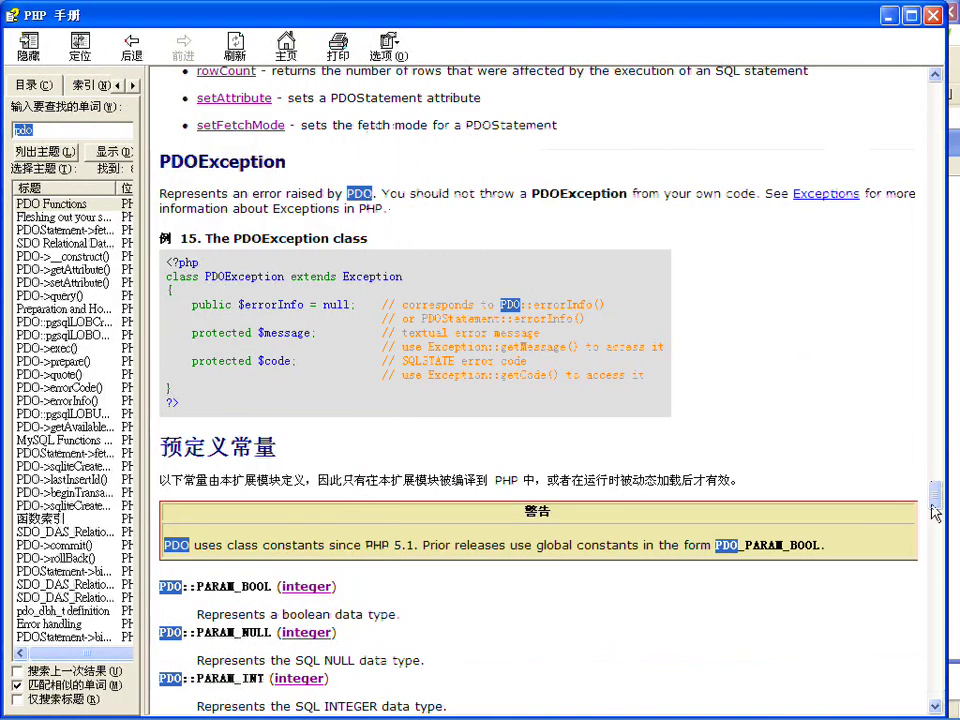
{"action": "left_click_drag", "start_coordinate": [935, 500], "coordinate": [937, 445]}
Read the PDO methods list, beginTransaction through setAttribute, then bring pdo.txt forward
{"action": "left_click_drag", "start_coordinate": [183, 270], "coordinate": [612, 571]}
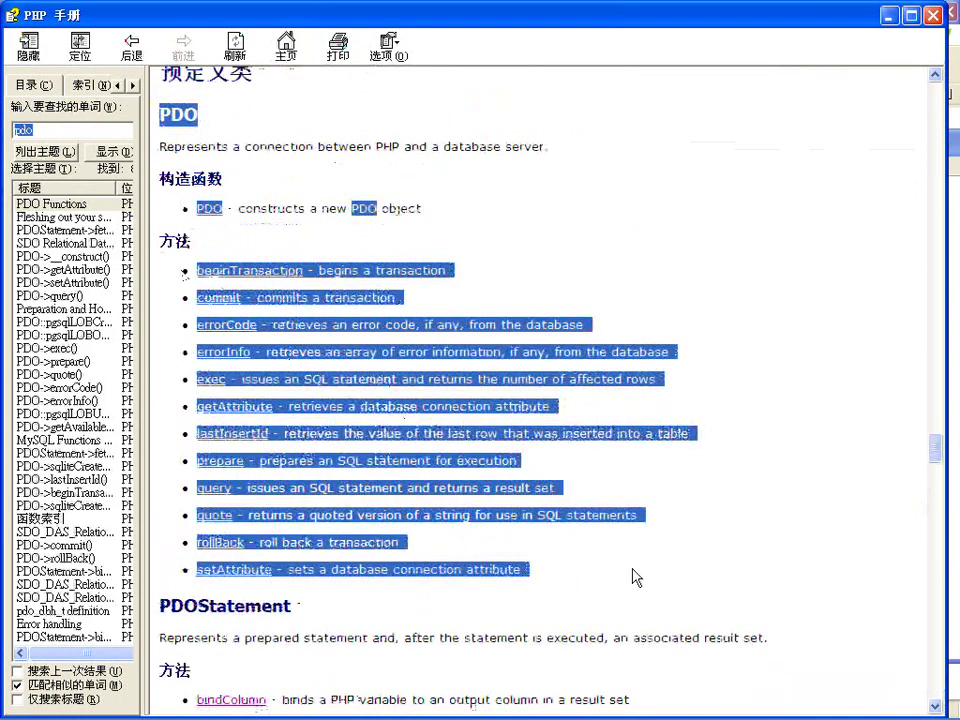
{"action": "left_click", "coordinate": [917, 465]}
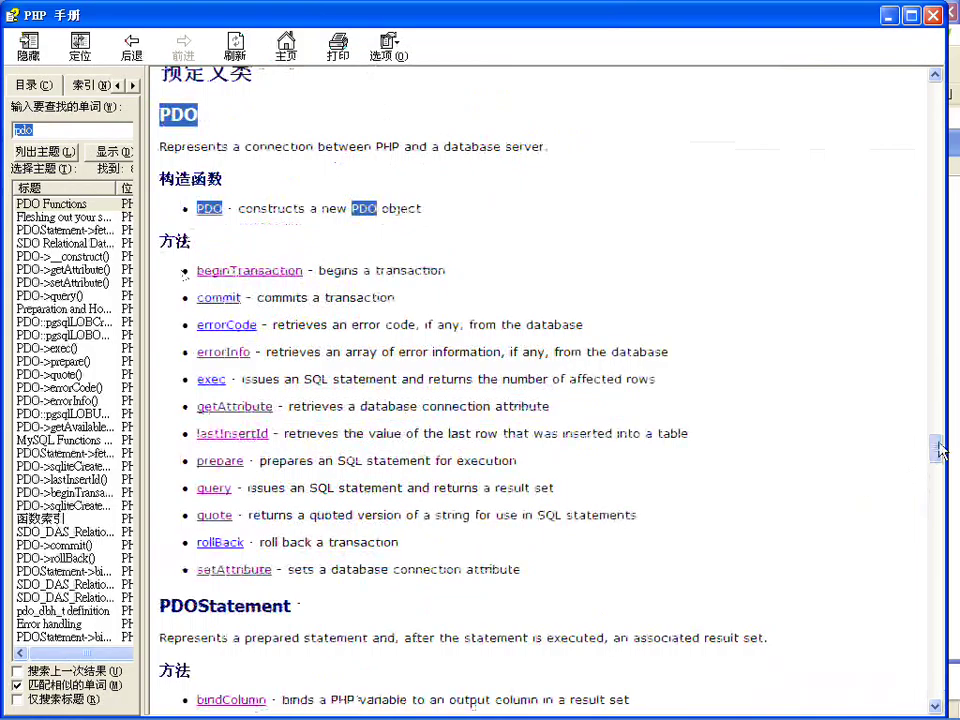
{"action": "left_click_drag", "start_coordinate": [940, 451], "coordinate": [940, 472]}
{"action": "left_click_drag", "start_coordinate": [183, 194], "coordinate": [771, 641]}
{"action": "left_click", "coordinate": [934, 484]}
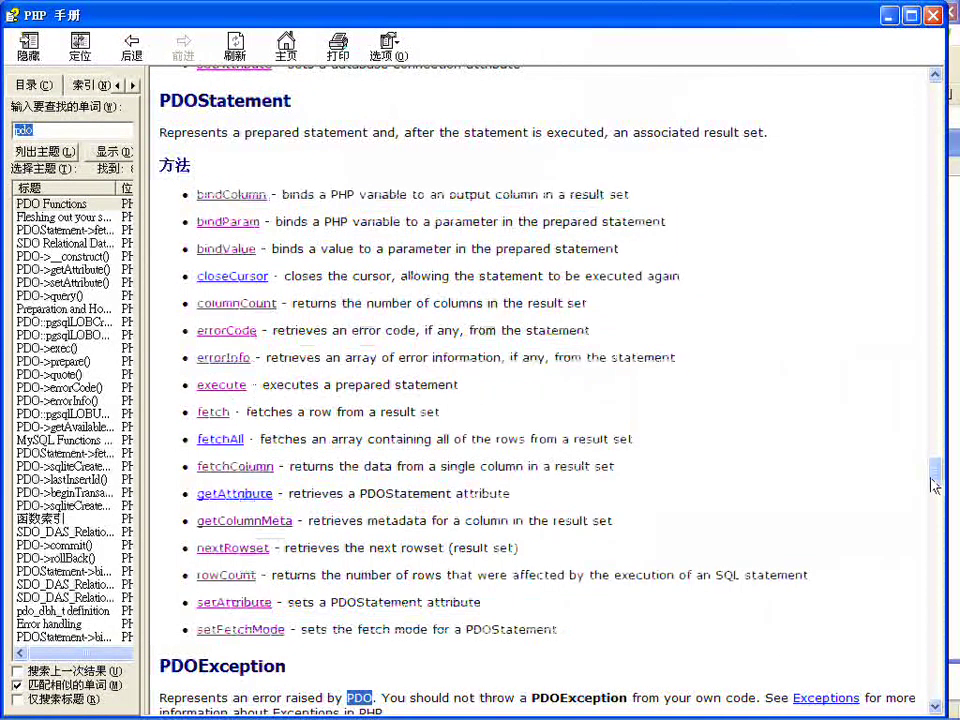
{"action": "left_click_drag", "start_coordinate": [934, 484], "coordinate": [936, 450]}
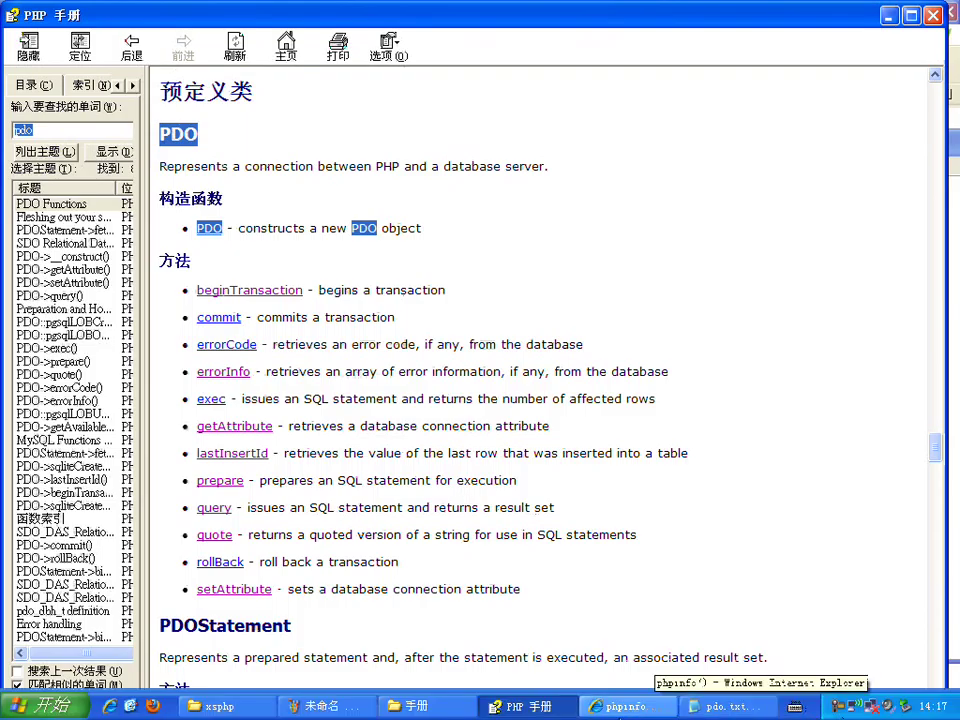
{"action": "left_click", "coordinate": [725, 706]}
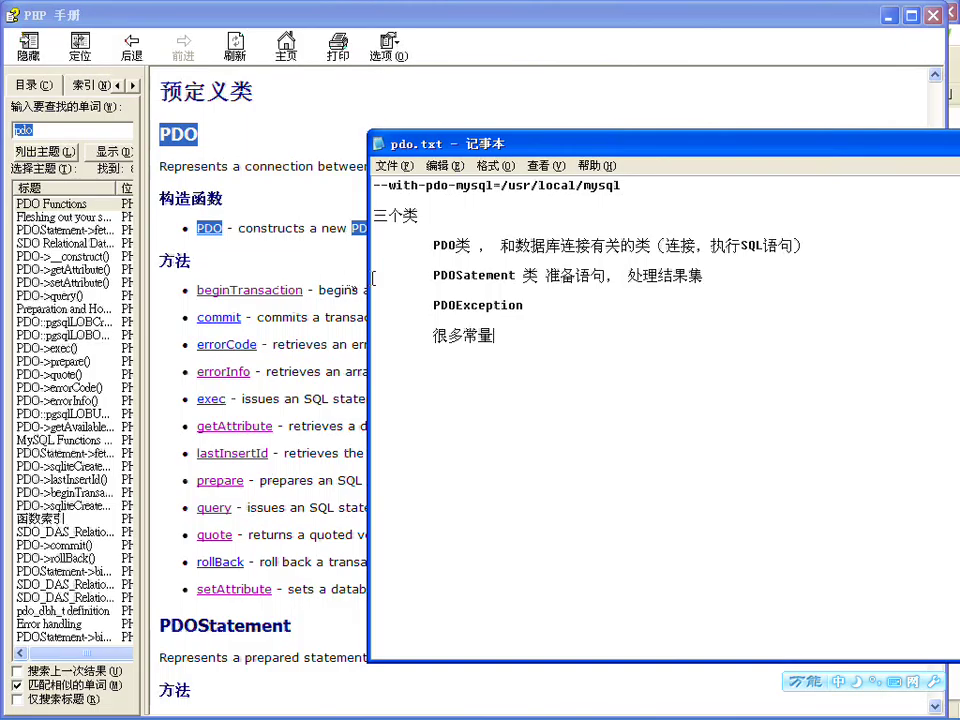
Review the three class notes and place the caret at the end of 很多常量
{"action": "mouse_move", "coordinate": [374, 336]}
{"action": "left_mouse_down"}
{"action": "mouse_move", "coordinate": [523, 337]}
{"action": "mouse_move", "coordinate": [433, 336]}
{"action": "left_mouse_up"}
{"action": "left_click", "coordinate": [523, 337]}
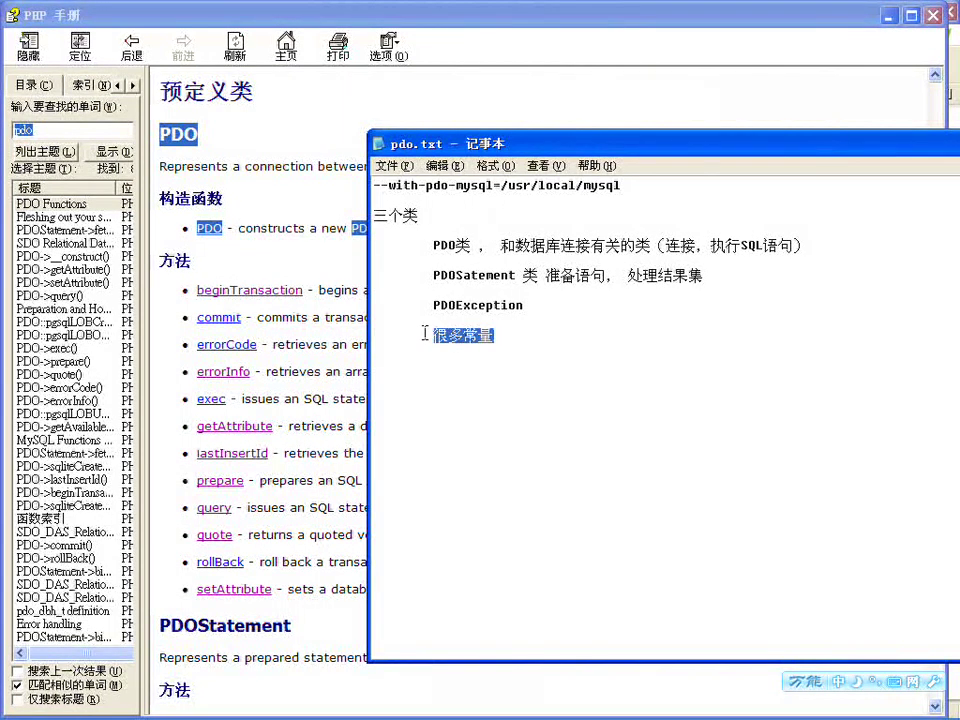
{"action": "left_click", "coordinate": [424, 333]}
{"action": "left_click", "coordinate": [530, 336]}
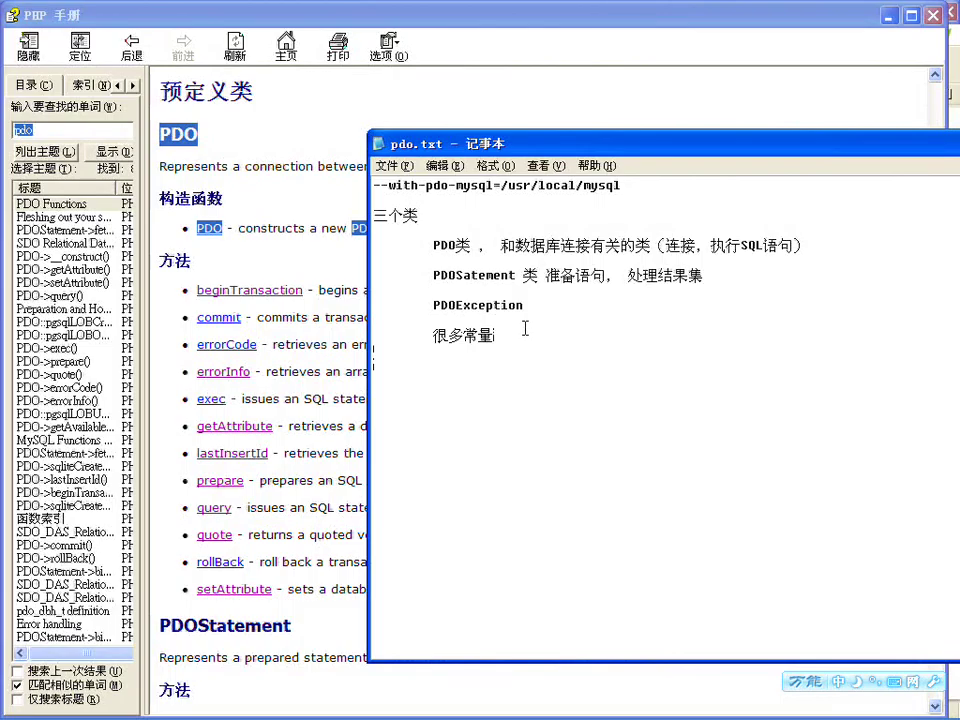
{"action": "left_click_drag", "start_coordinate": [418, 245], "coordinate": [576, 338]}
{"action": "left_click", "coordinate": [578, 338]}
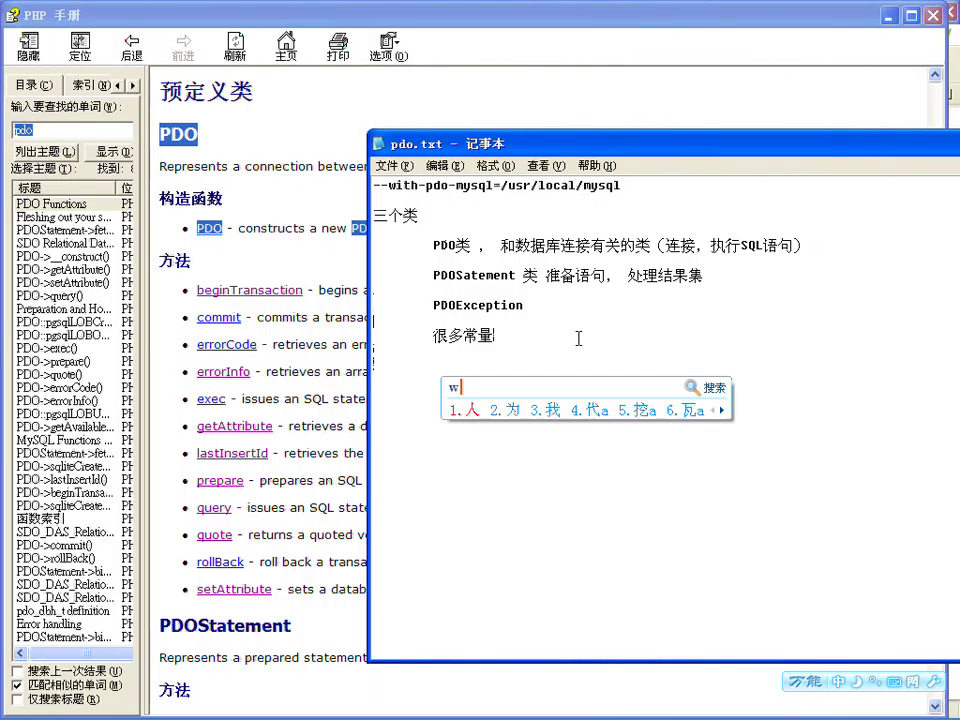
{"action": "type", "text": "会使用以上部分就会使用"}
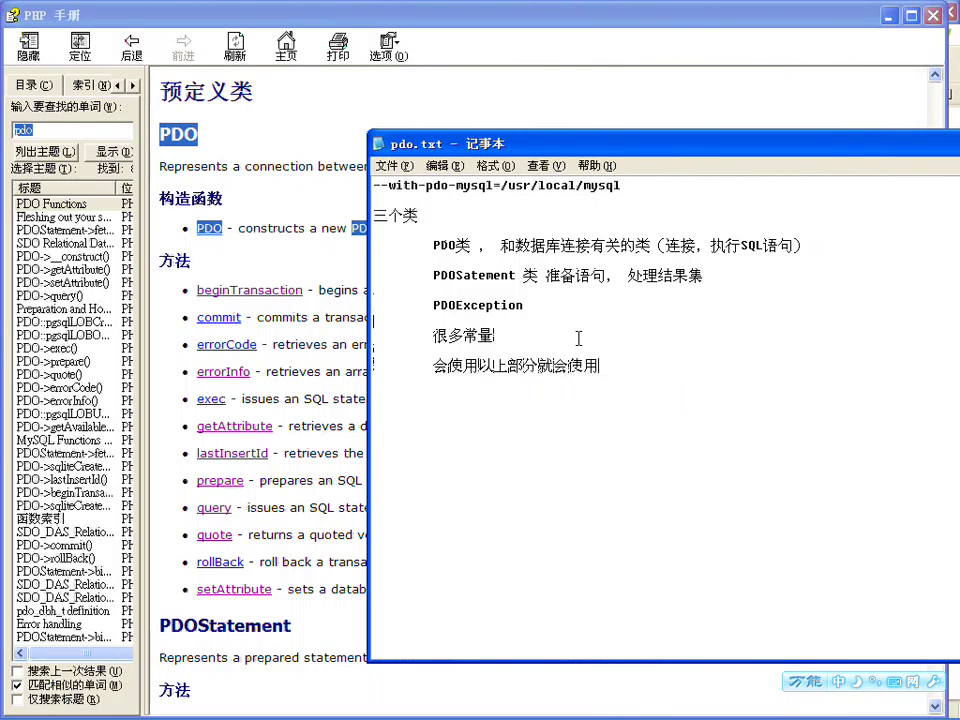
{"action": "type", "text": "PDO"}
Add the indented note 会使用以上部分就会使用PDO below the class notes
{"action": "key", "text": "Return"}
{"action": "key", "text": "Tab"}
{"action": "mouse_move", "coordinate": [553, 333]}
{"action": "left_mouse_down"}
{"action": "mouse_move", "coordinate": [413, 240]}
{"action": "mouse_move", "coordinate": [574, 328]}
{"action": "mouse_move", "coordinate": [377, 245]}
{"action": "left_mouse_up"}
{"action": "left_click", "coordinate": [440, 242]}
{"action": "left_click", "coordinate": [568, 318]}
{"action": "left_click", "coordinate": [377, 242]}
{"action": "left_click", "coordinate": [272, 255]}
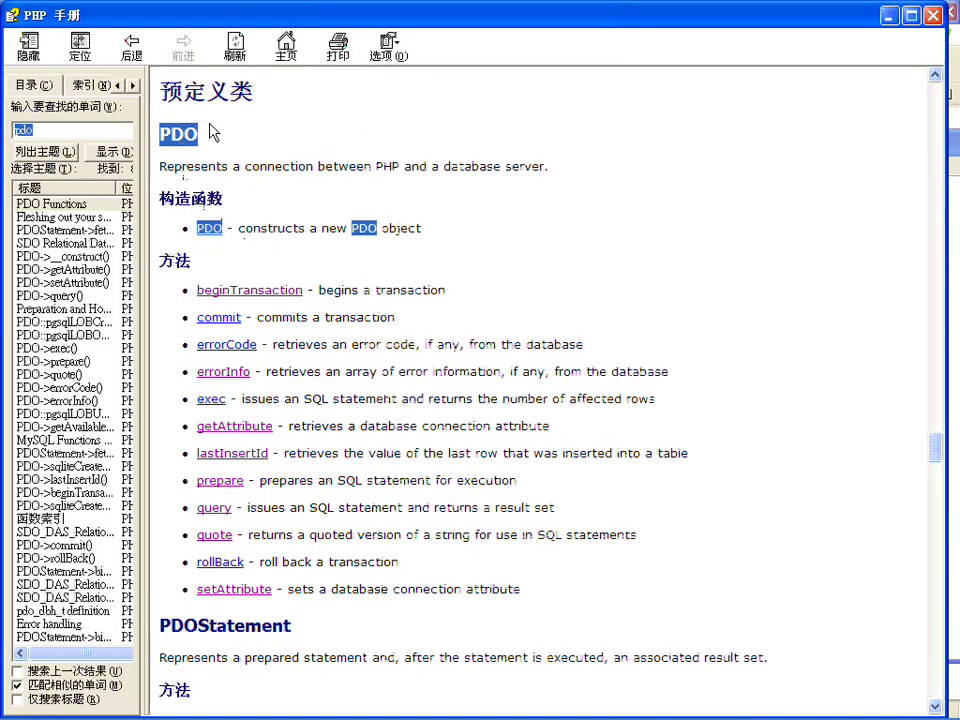
Review the PDO constructor line and methods list in the manual
{"action": "left_click_drag", "start_coordinate": [190, 228], "coordinate": [439, 234]}
{"action": "left_click", "coordinate": [407, 268]}
{"action": "left_click_drag", "start_coordinate": [222, 262], "coordinate": [643, 585]}
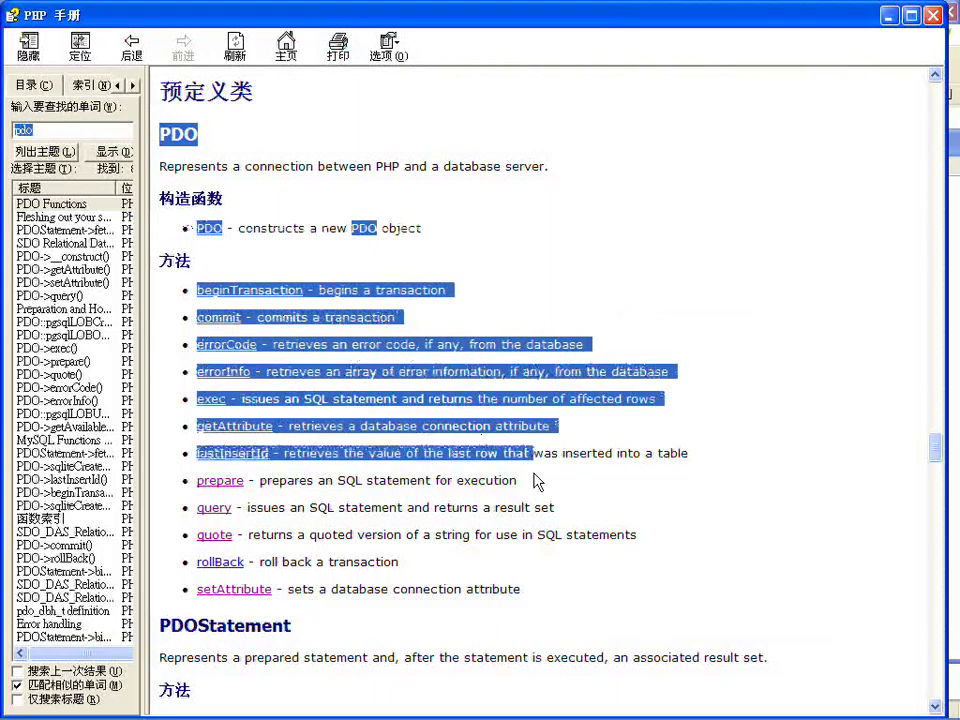
{"action": "left_click", "coordinate": [647, 586]}
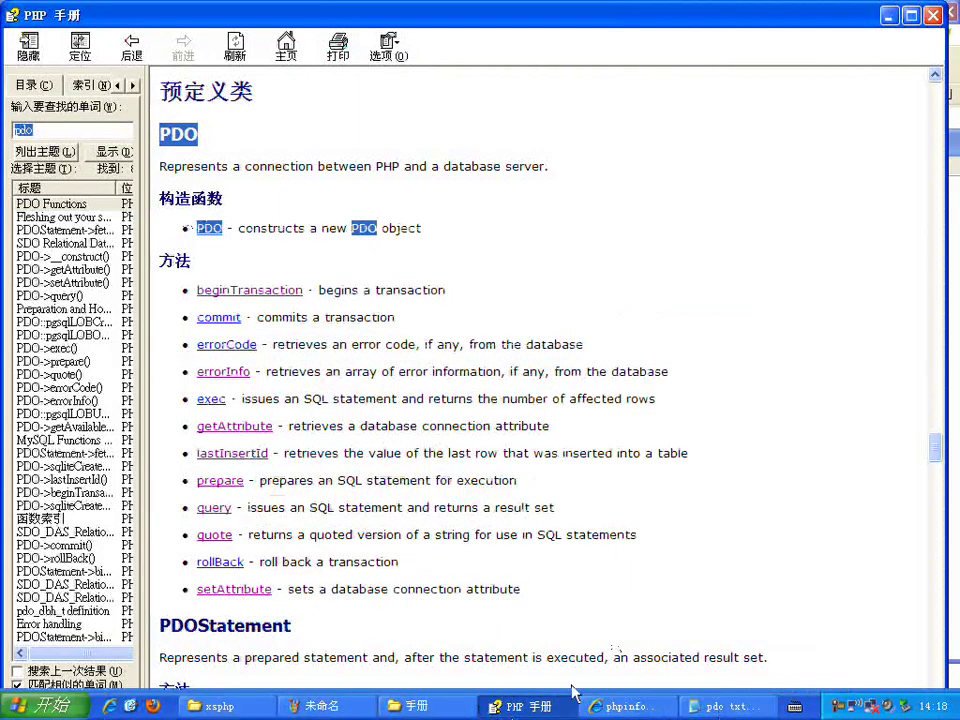
Add the note 创建PDO对象 on new lines at the end of pdo.txt
{"action": "left_click", "coordinate": [729, 706]}
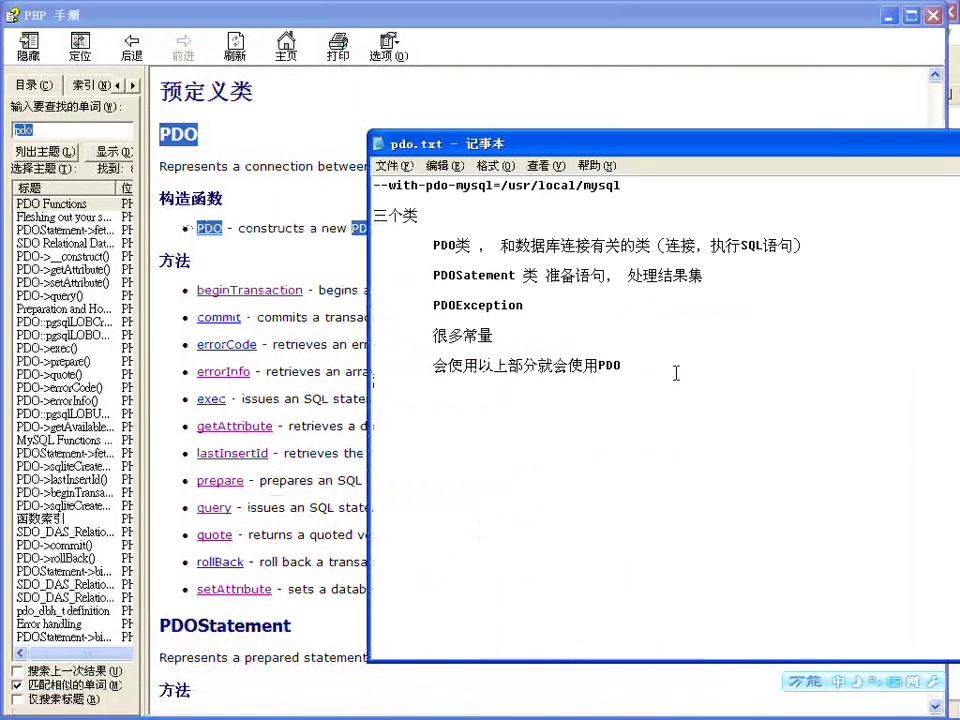
{"action": "key", "text": "Return"}
{"action": "key", "text": "Return"}
{"action": "type", "text": "创建PDO"}
{"action": "type", "text": "对象"}
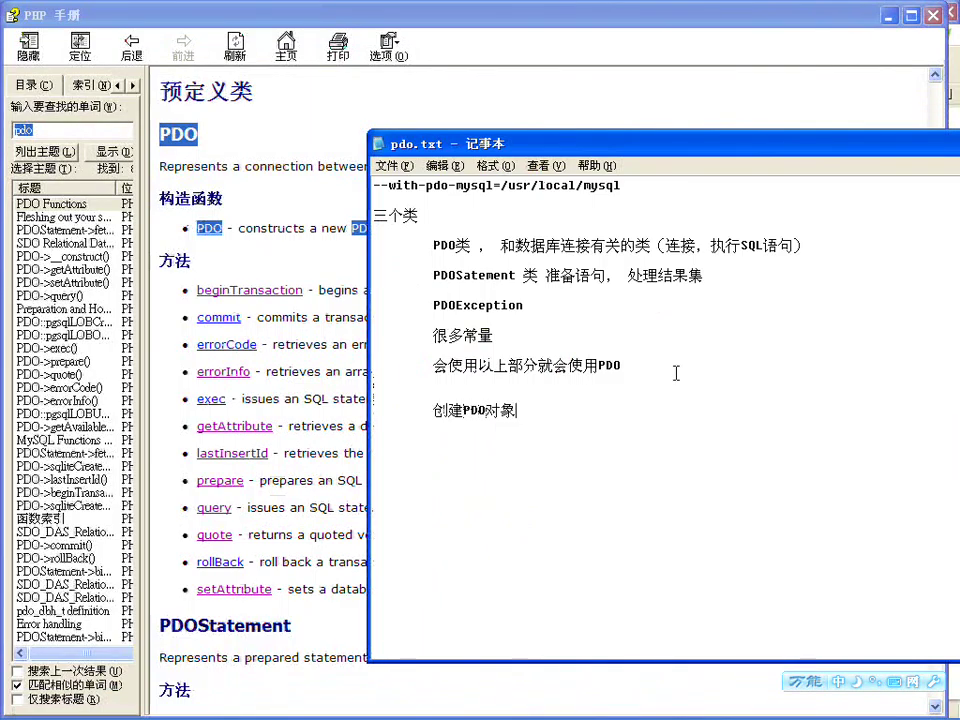
{"action": "type", "text": "!"}
{"action": "key", "text": "Return"}
Create demo.php in the xsphp folder and open it in GVIM
{"action": "left_click", "coordinate": [215, 706]}
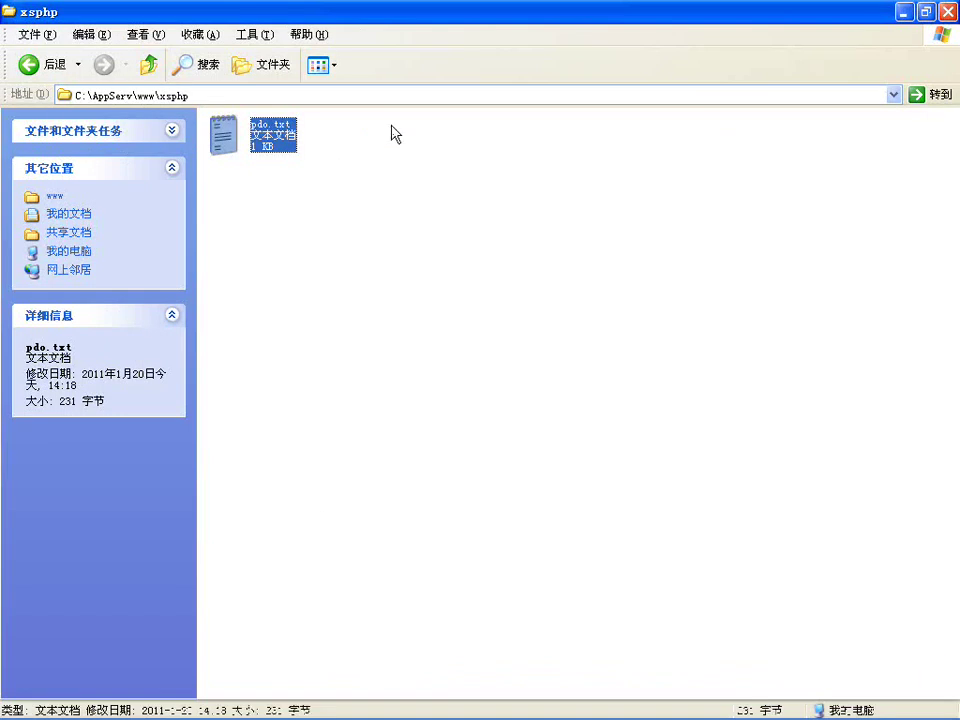
{"action": "right_click", "coordinate": [392, 133]}
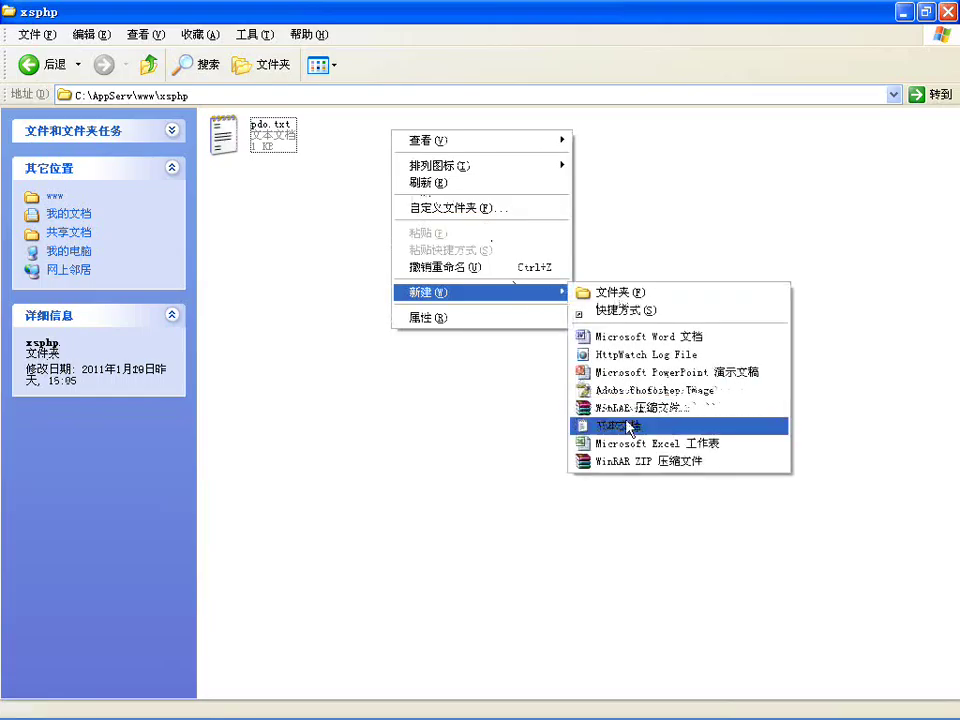
{"action": "left_click", "coordinate": [628, 425]}
{"action": "type", "text": "demo.php"}
{"action": "key", "text": "Return"}
{"action": "key", "text": "Return"}
{"action": "double_click", "coordinate": [428, 139]}
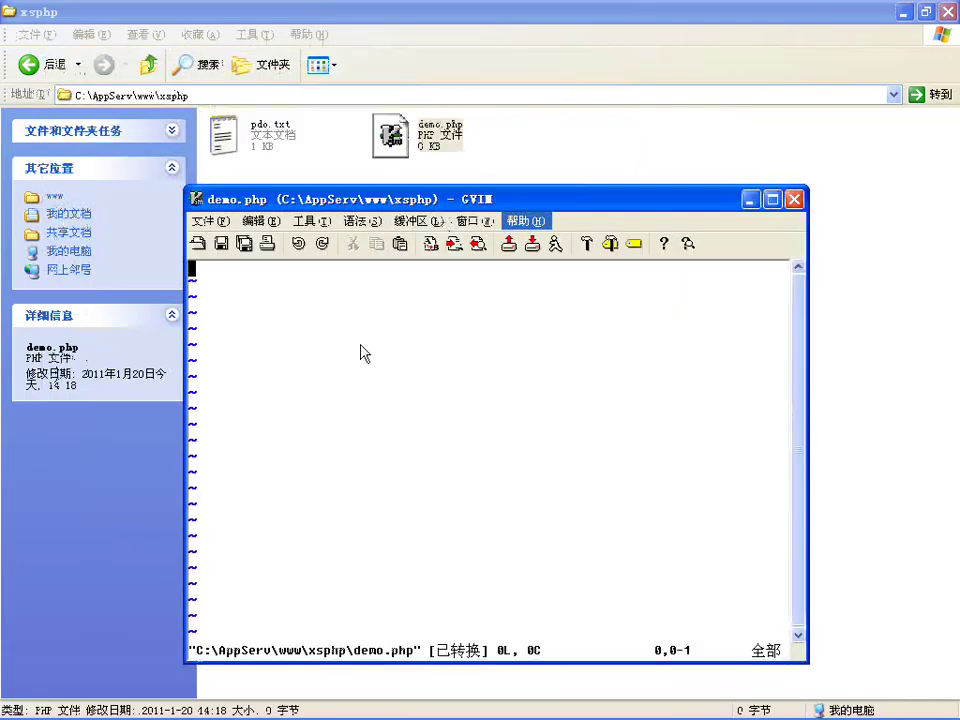
{"action": "type", "text": "i<?php"}
Write <?php with an indented $pdo=new PDO(); line in demo.php and save it
{"action": "left_click", "coordinate": [772, 199]}
{"action": "key", "text": "Return"}
{"action": "key", "text": "Return"}
{"action": "key", "text": "Tab"}
{"action": "type", "text": "$pdo=new PDO();"}
{"action": "key", "text": "ctrl+s"}
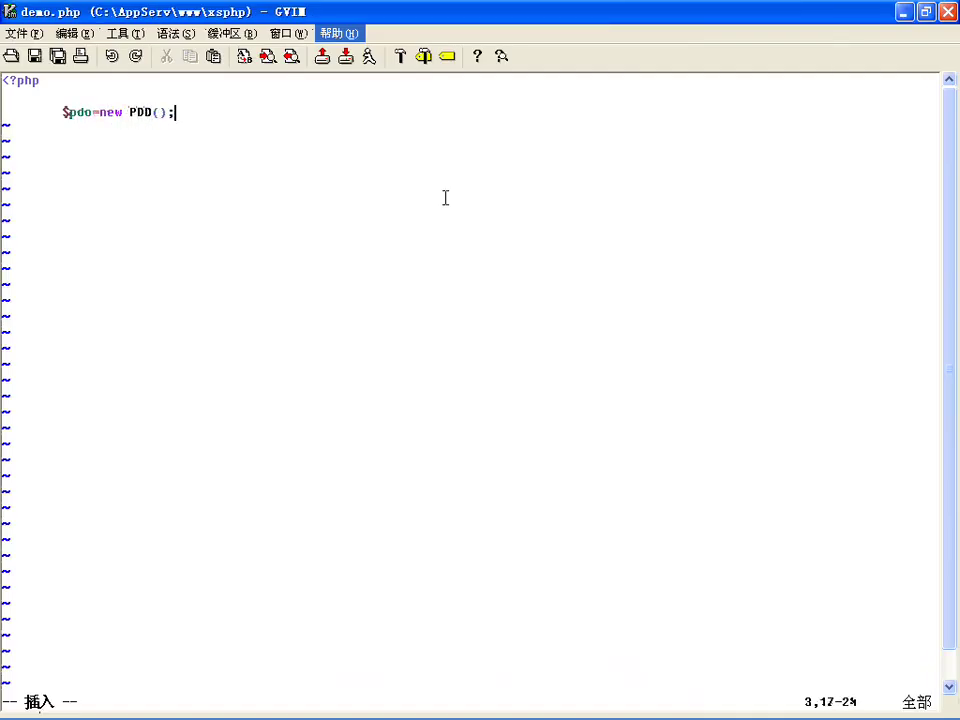
{"action": "left_click_drag", "start_coordinate": [92, 111], "coordinate": [186, 111]}
{"action": "key", "text": "ctrl+c"}
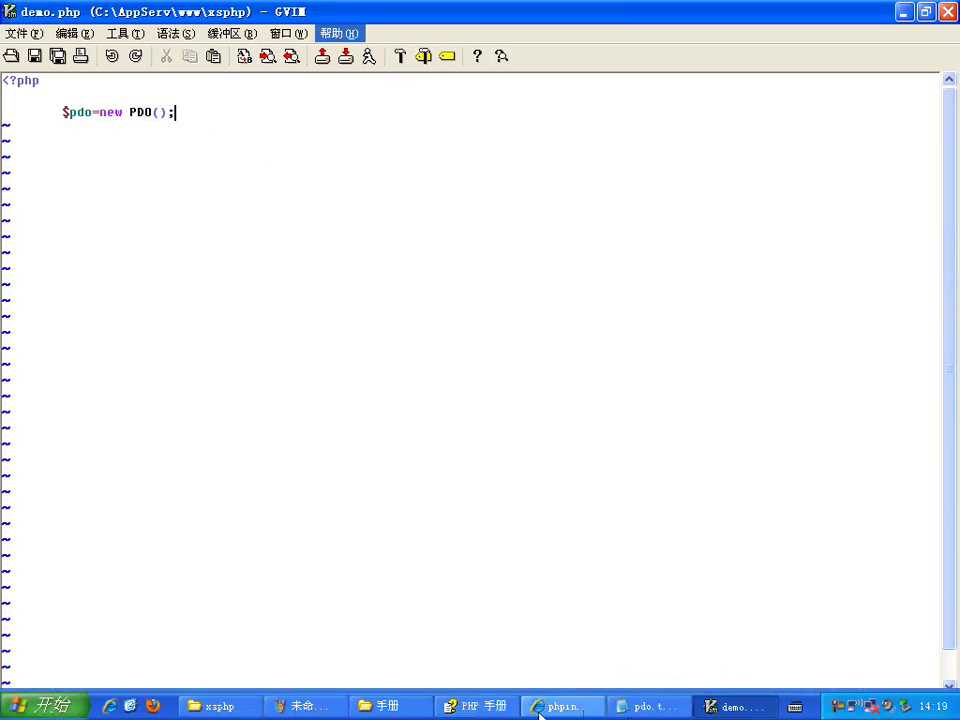
{"action": "left_click", "coordinate": [478, 706]}
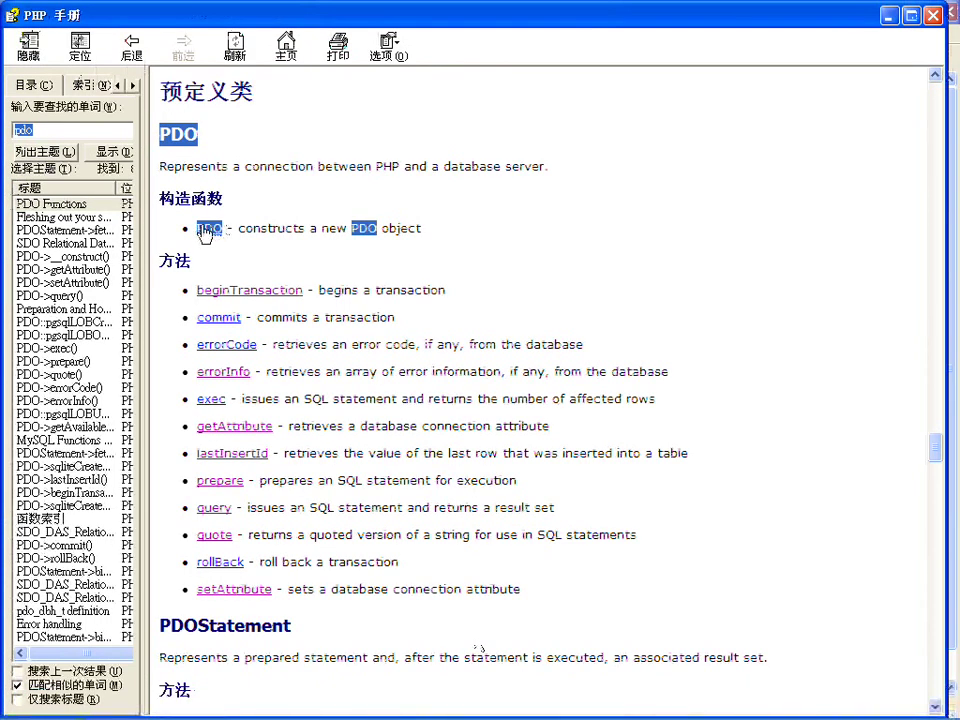
Open the PDO->__construct page and examine its dsn, username and driver_options parameters
{"action": "left_click", "coordinate": [208, 228]}
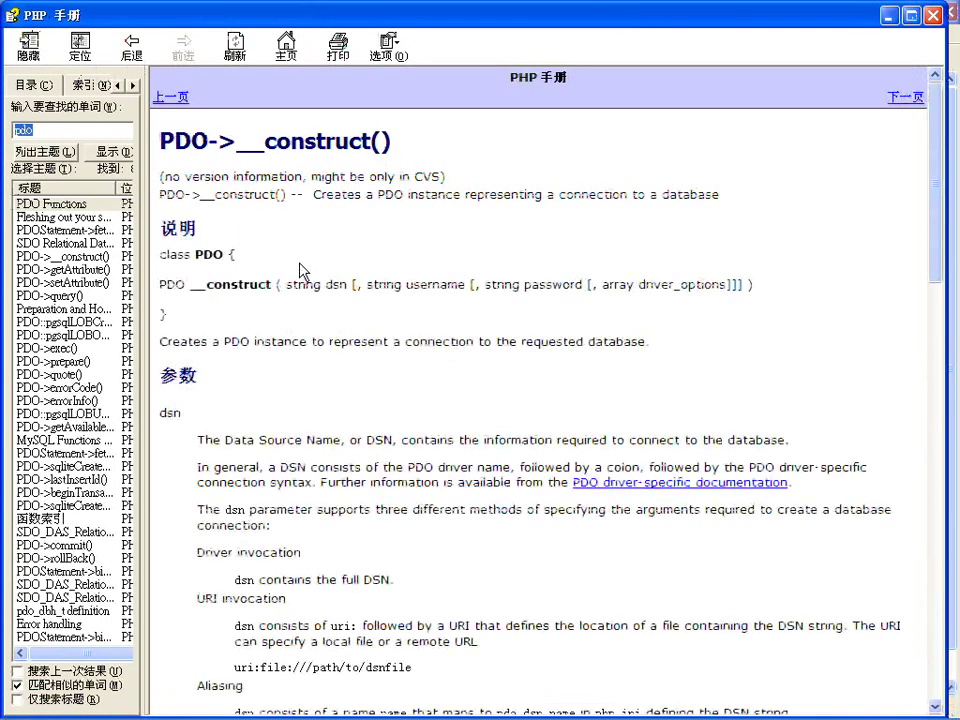
{"action": "left_click_drag", "start_coordinate": [289, 283], "coordinate": [348, 284]}
{"action": "left_click", "coordinate": [349, 300]}
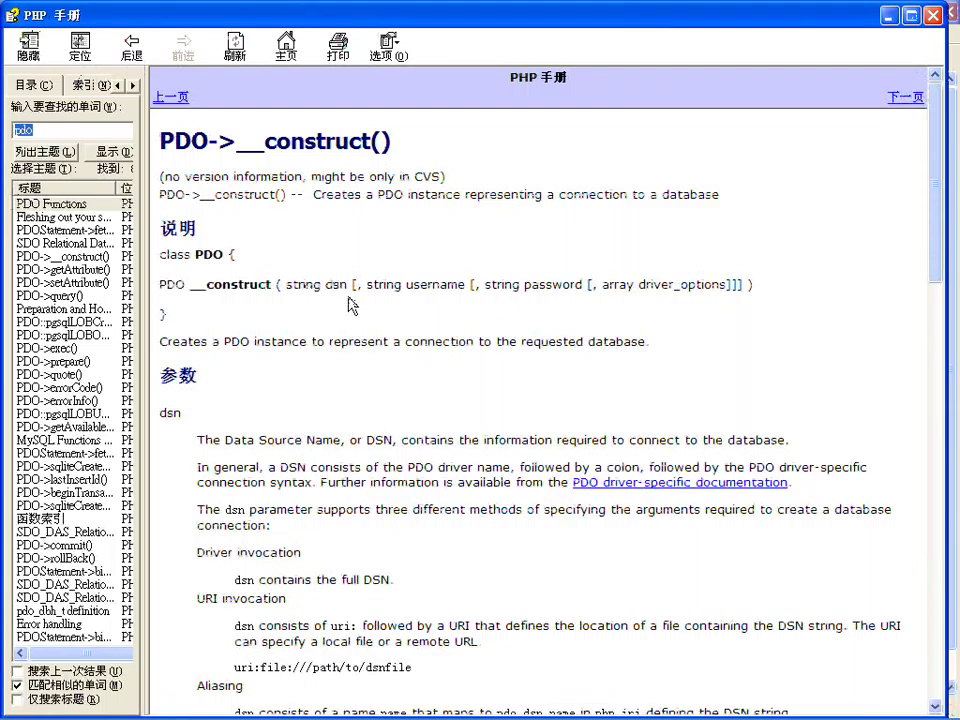
{"action": "left_click_drag", "start_coordinate": [289, 283], "coordinate": [463, 286]}
{"action": "left_click_drag", "start_coordinate": [524, 284], "coordinate": [745, 285]}
{"action": "left_click", "coordinate": [596, 285]}
{"action": "left_click", "coordinate": [600, 285]}
{"action": "left_click_drag", "start_coordinate": [602, 284], "coordinate": [726, 285]}
{"action": "left_click", "coordinate": [515, 284]}
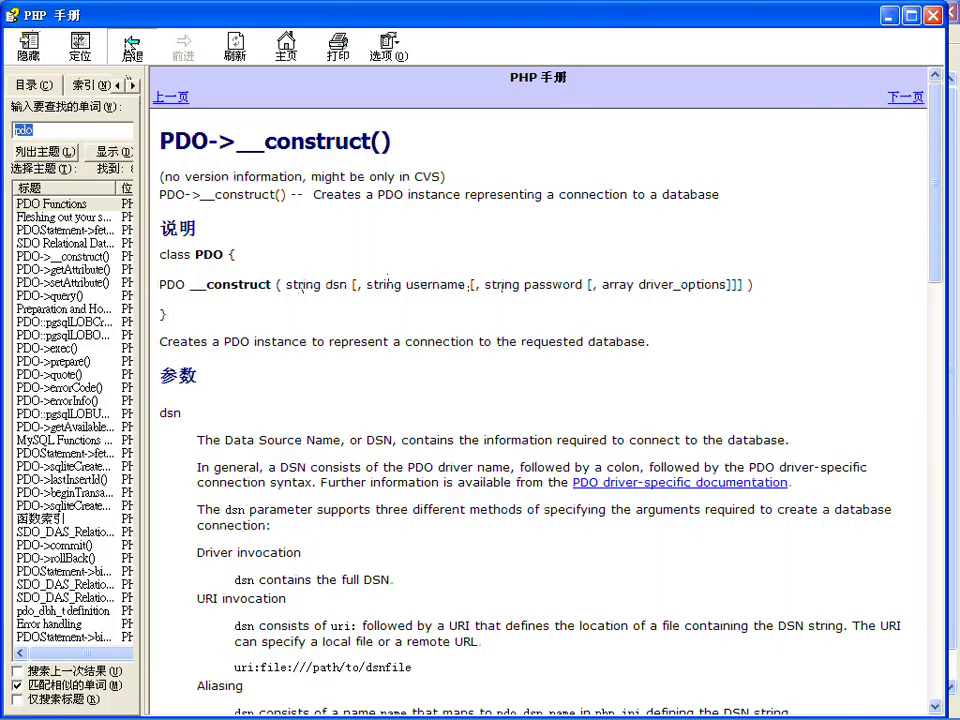
Go back to the PDO class page, reopen the constructor page, and review its parameter list
{"action": "left_click", "coordinate": [131, 47]}
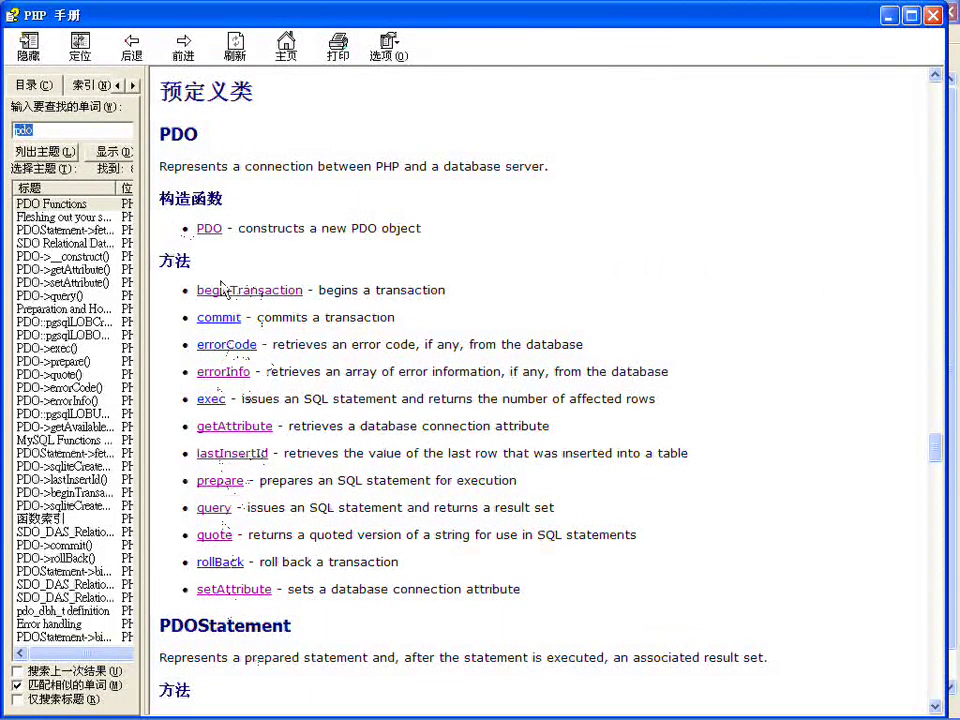
{"action": "left_click", "coordinate": [210, 231]}
{"action": "left_click_drag", "start_coordinate": [286, 285], "coordinate": [686, 302]}
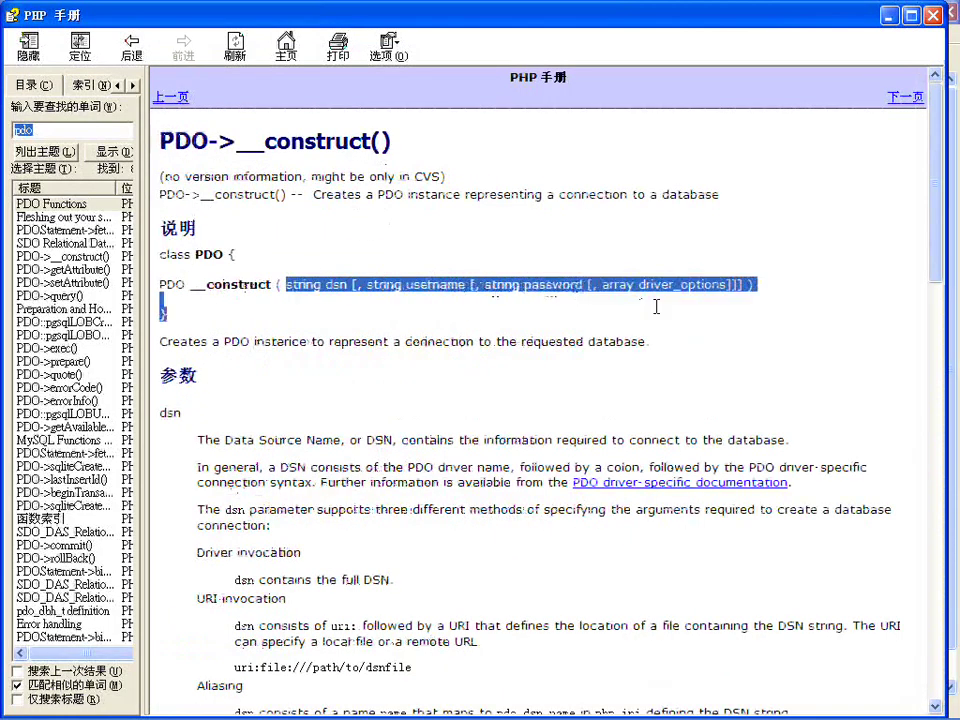
{"action": "left_click", "coordinate": [740, 285]}
{"action": "mouse_move", "coordinate": [575, 283]}
{"action": "left_mouse_down"}
{"action": "mouse_move", "coordinate": [688, 280]}
{"action": "mouse_move", "coordinate": [742, 292]}
{"action": "left_mouse_up"}
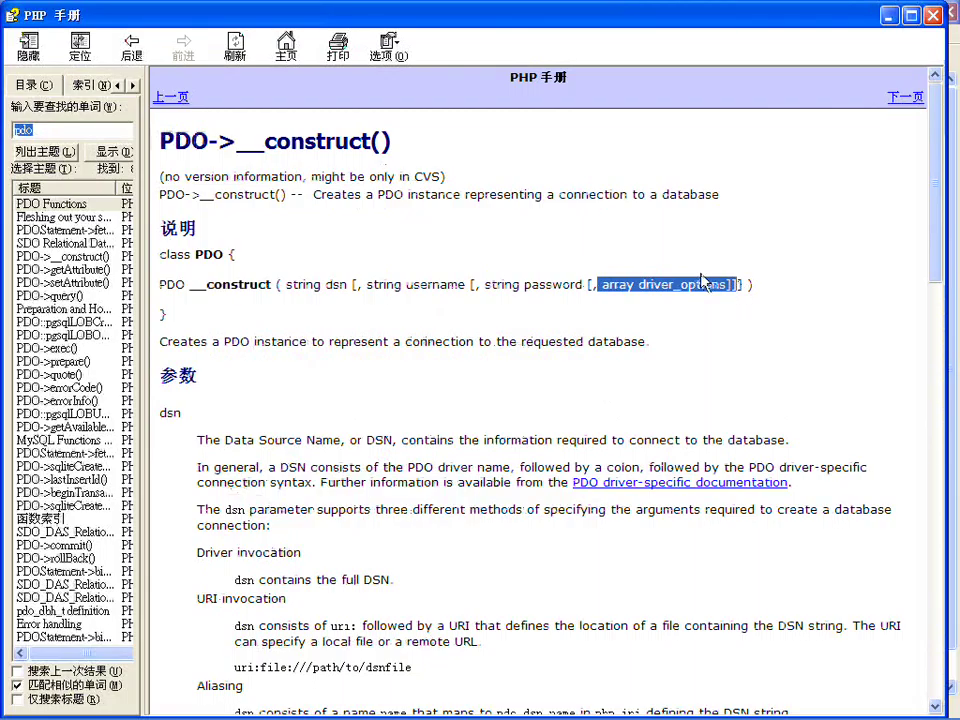
{"action": "left_click", "coordinate": [337, 305]}
Study the password, username, optional and dsn parameters, then return to demo.php
{"action": "left_click_drag", "start_coordinate": [366, 288], "coordinate": [585, 290]}
{"action": "left_click_drag", "start_coordinate": [366, 287], "coordinate": [467, 290]}
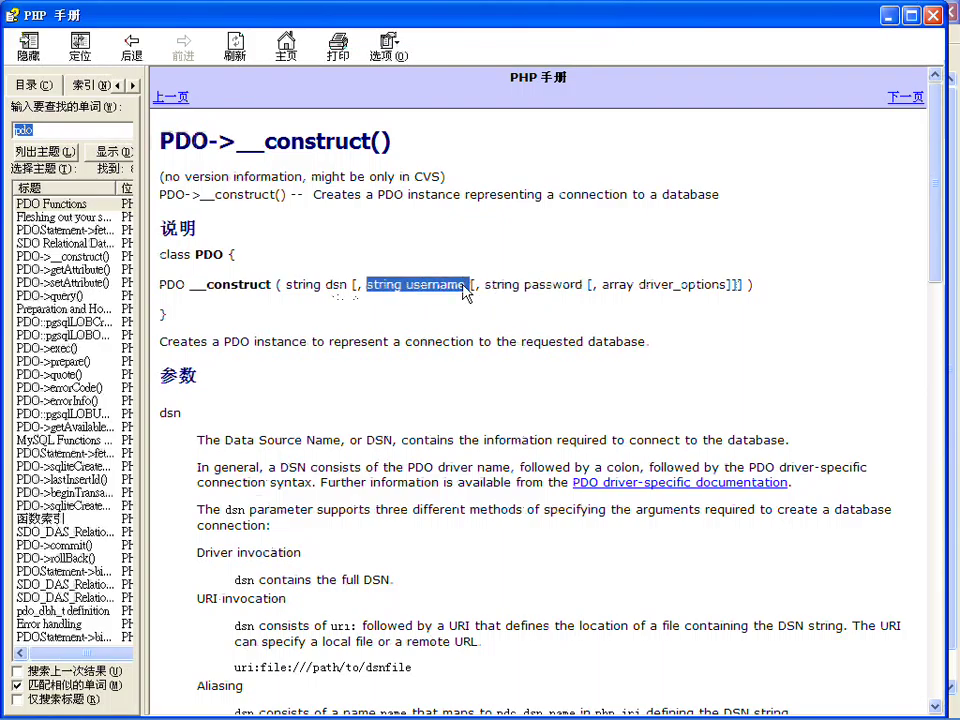
{"action": "left_click", "coordinate": [514, 302]}
{"action": "mouse_move", "coordinate": [372, 282]}
{"action": "left_mouse_down"}
{"action": "mouse_move", "coordinate": [321, 283]}
{"action": "mouse_move", "coordinate": [515, 293]}
{"action": "left_mouse_up"}
{"action": "left_click", "coordinate": [349, 282]}
{"action": "left_click", "coordinate": [515, 293]}
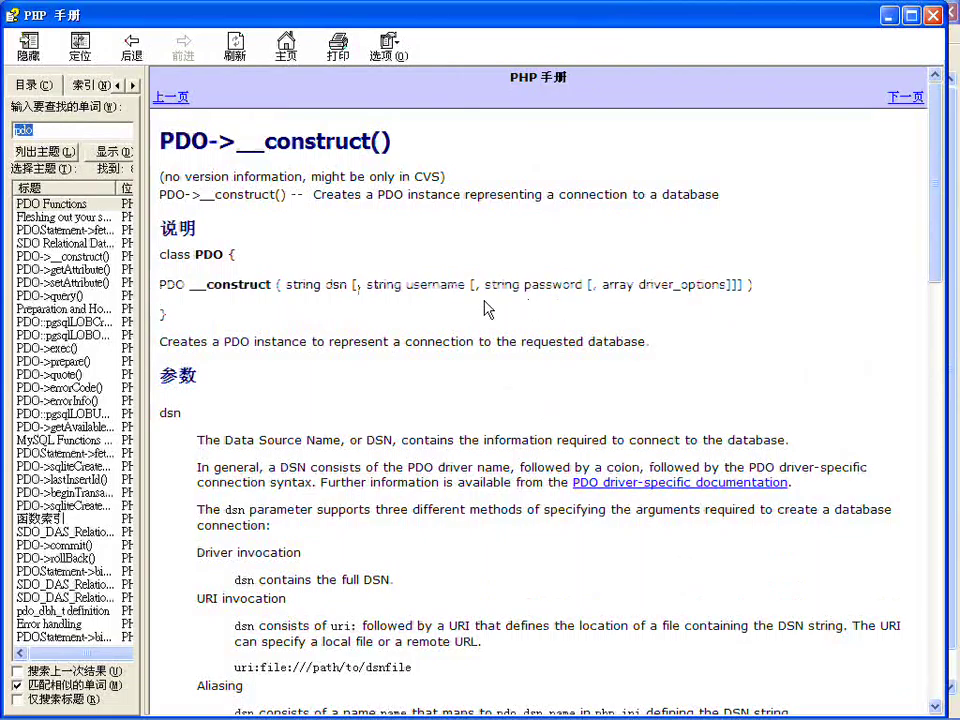
{"action": "left_click_drag", "start_coordinate": [348, 285], "coordinate": [286, 285]}
{"action": "left_click", "coordinate": [369, 316]}
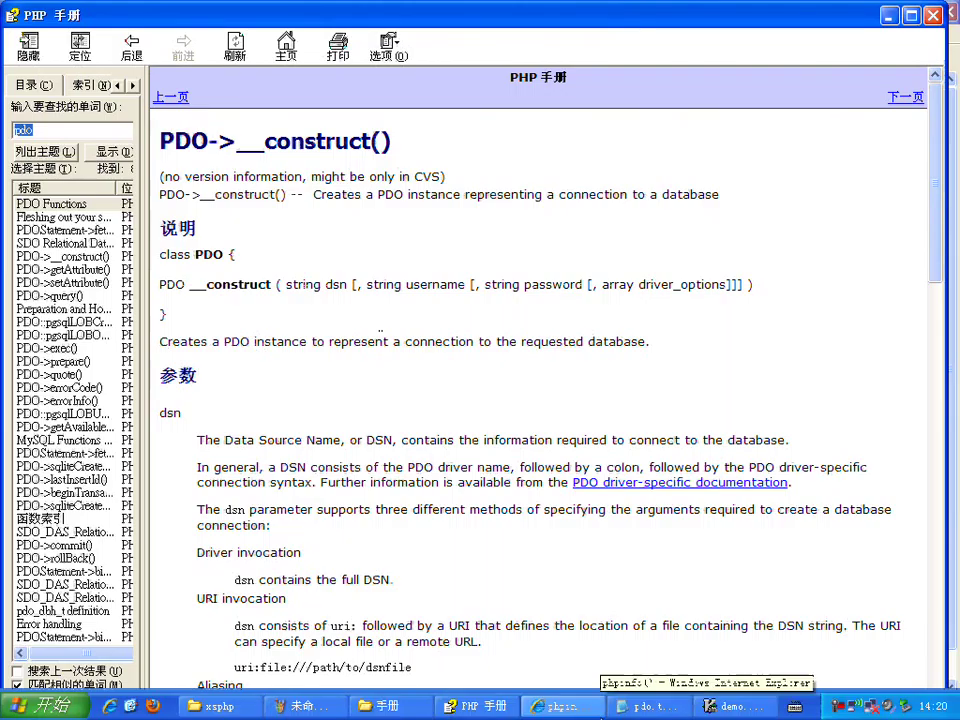
{"action": "left_click", "coordinate": [745, 705]}
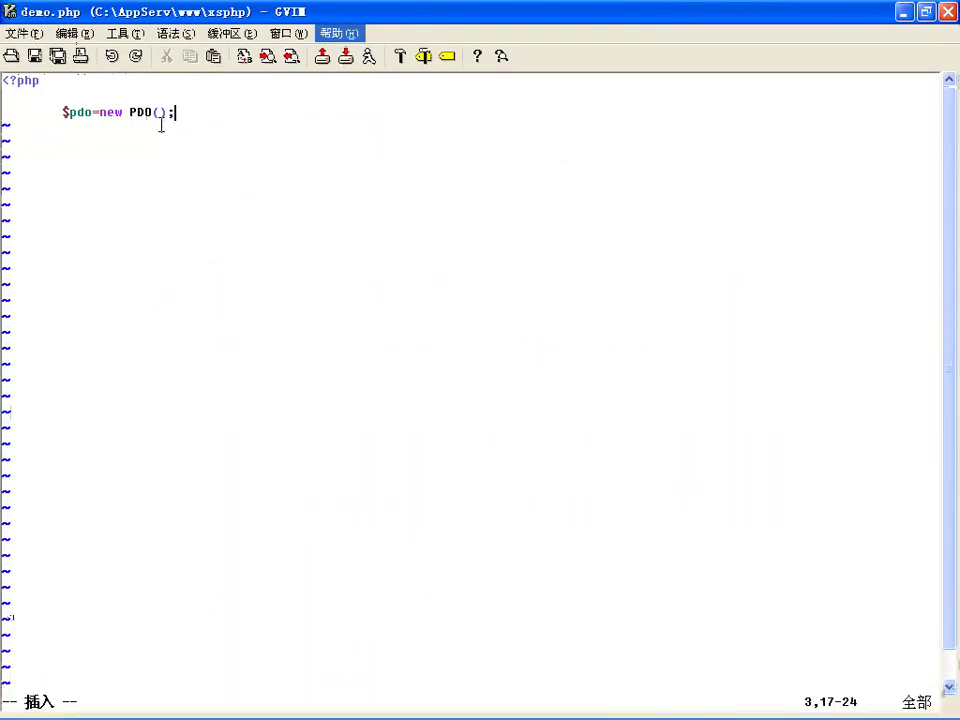
{"action": "left_click", "coordinate": [107, 95]}
{"action": "key", "text": "Tab"}
{"action": "type", "text": "$mysqli=new mysqli();"}
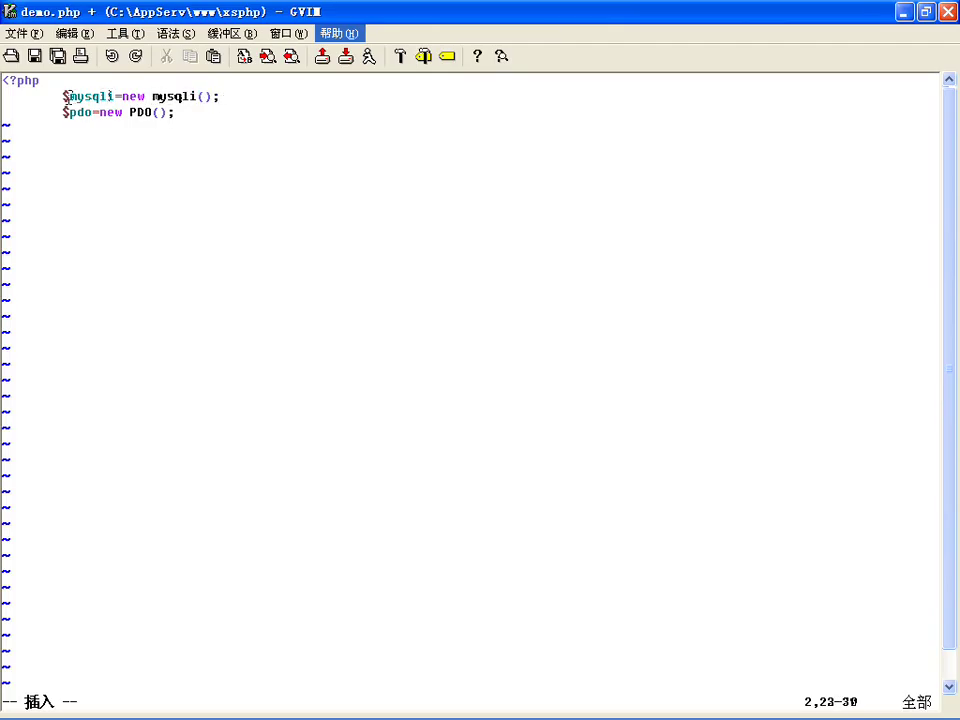
{"action": "left_click", "coordinate": [204, 94]}
{"action": "type", "text": "\"localhost"}
{"action": "key", "text": "Right"}
{"action": "type", "text": ", \"\""}
{"action": "key", "text": "Left"}
{"action": "type", "text": "root"}
{"action": "key", "text": "Right"}
{"action": "type", "text": ", \"\""}
{"action": "key", "text": "Left"}
{"action": "key", "text": "Right"}
{"action": "type", "text": ", \"\""}
{"action": "key", "text": "Left"}
{"action": "type", "text": "xsphpdb"}
{"action": "key", "text": "ctrl+s"}
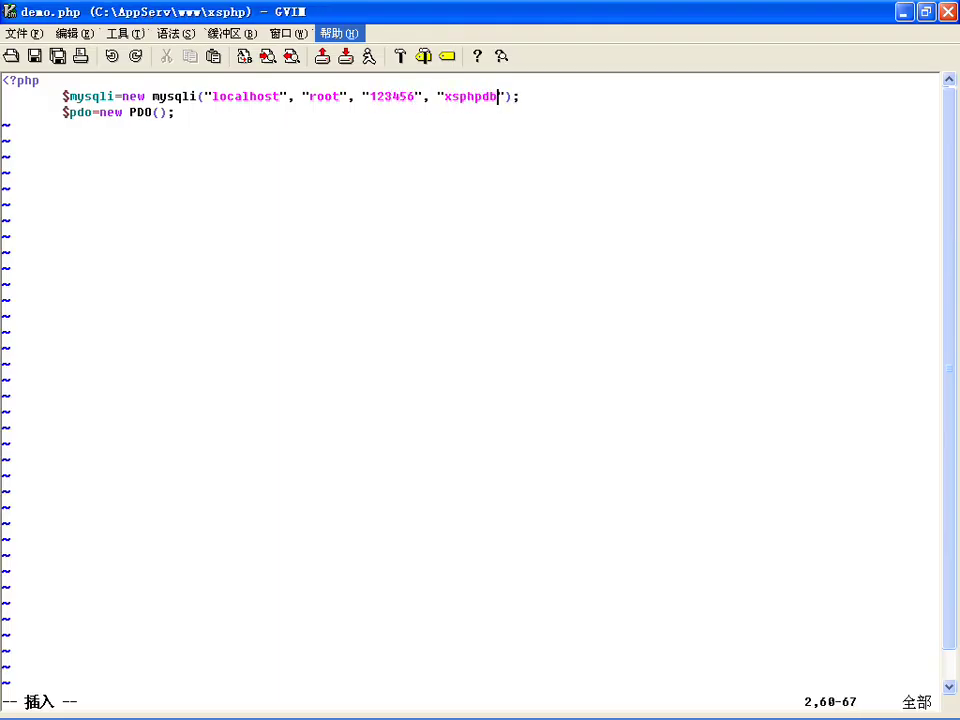
{"action": "left_click", "coordinate": [159, 112]}
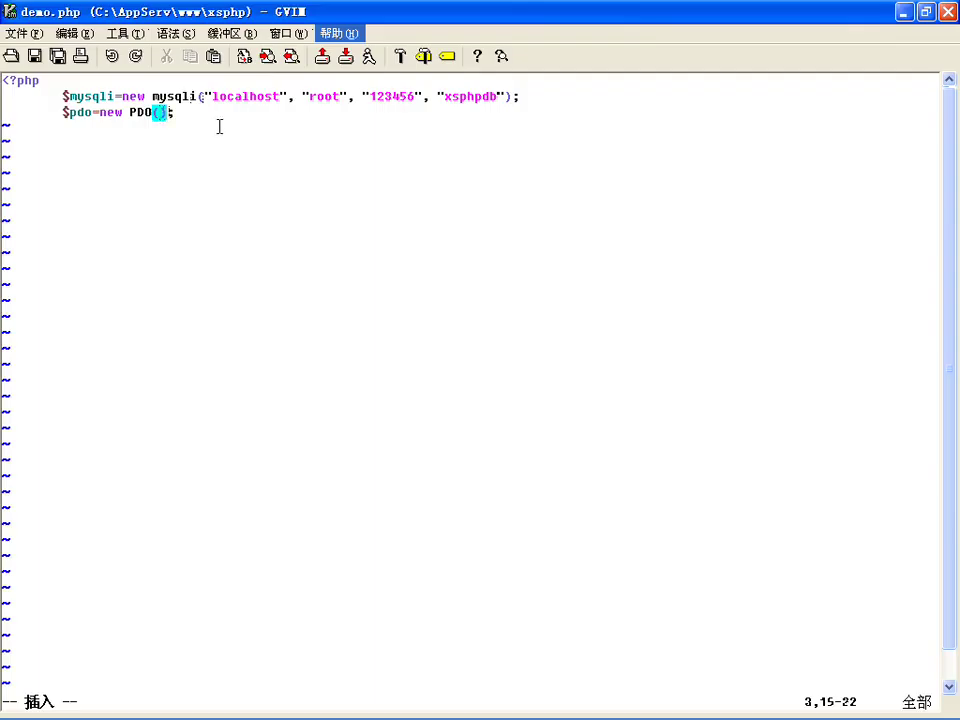
{"action": "type", "text": "$dsn"}
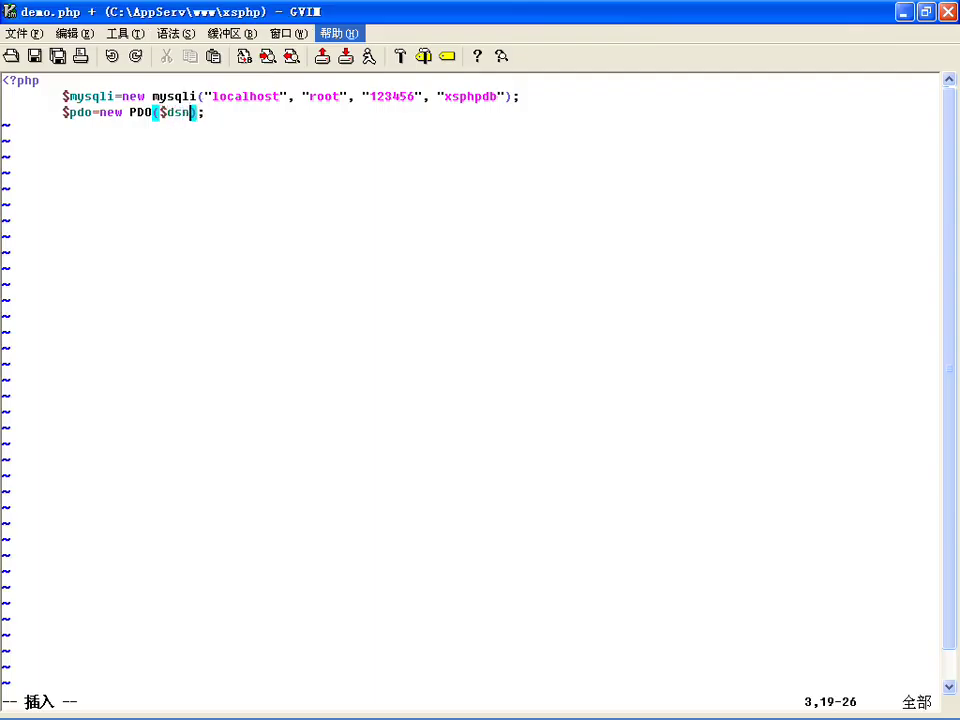
{"action": "type", "text": ", "}
{"action": "type", "text": "\"\""}
{"action": "key", "text": "Left"}
{"action": "type", "text": "root"}
{"action": "key", "text": "Right"}
{"action": "type", "text": ", \"\""}
{"action": "key", "text": "Left"}
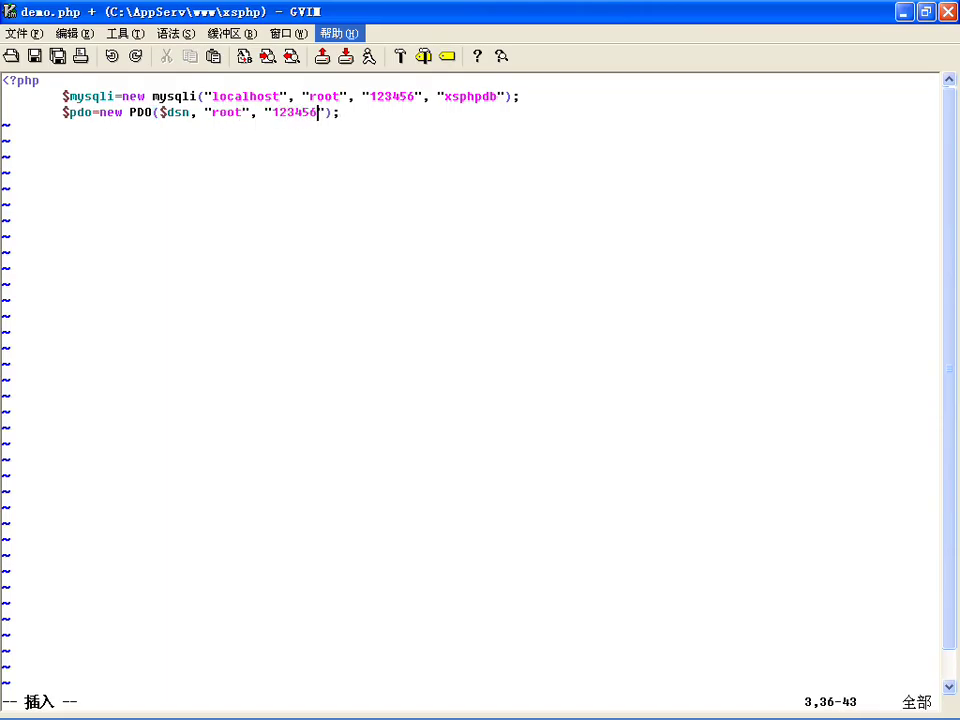
{"action": "key", "text": "ctrl+s"}
Compare the mysqli host and xsphpdb arguments with PDO's $dsn, then switch to pdo.txt
{"action": "left_click", "coordinate": [175, 96]}
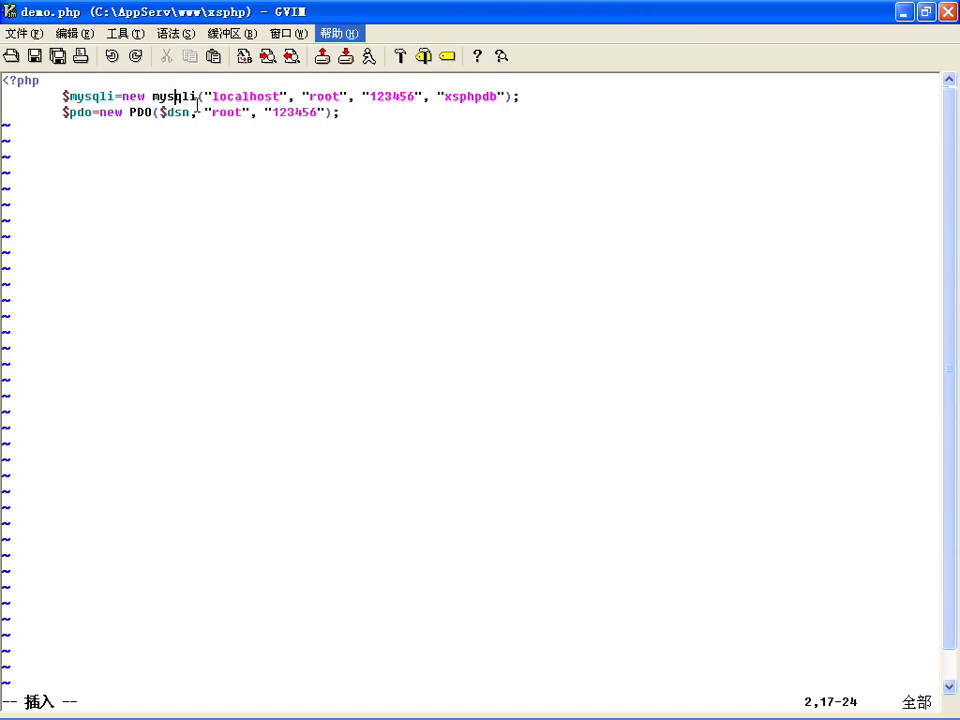
{"action": "left_click", "coordinate": [200, 96]}
{"action": "mouse_move", "coordinate": [131, 112]}
{"action": "left_mouse_down"}
{"action": "mouse_move", "coordinate": [193, 118]}
{"action": "mouse_move", "coordinate": [171, 122]}
{"action": "left_mouse_up"}
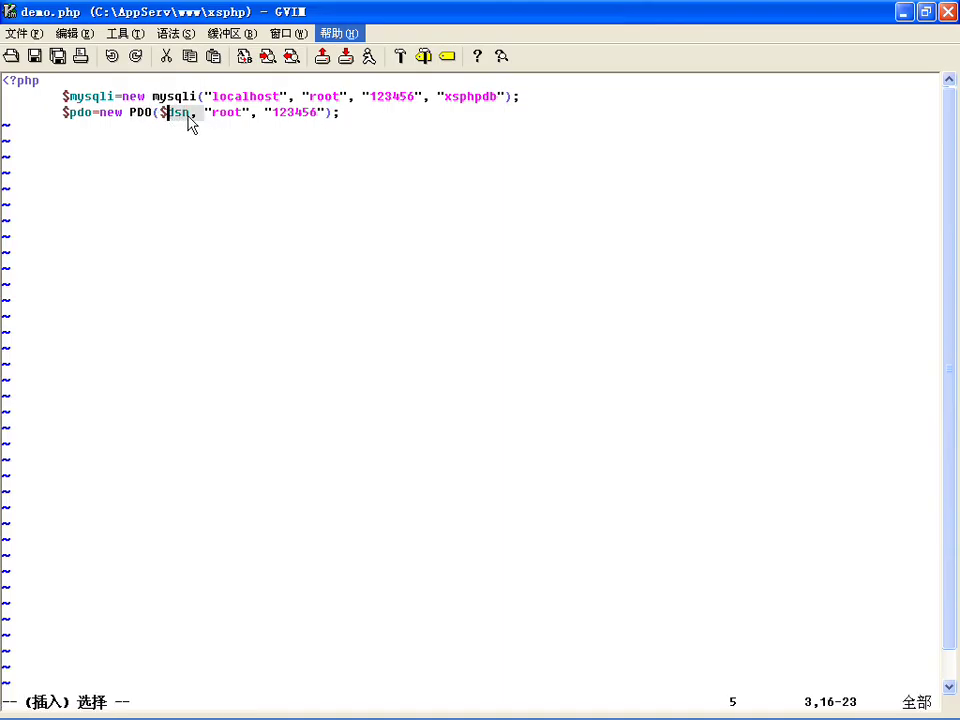
{"action": "left_click", "coordinate": [199, 112]}
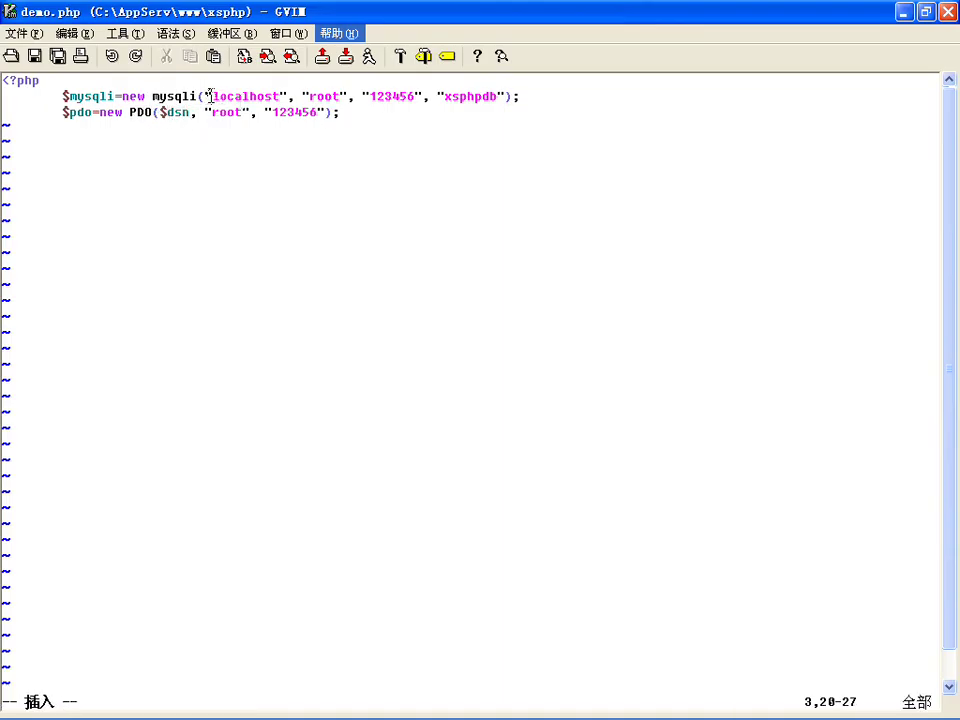
{"action": "left_click_drag", "start_coordinate": [210, 96], "coordinate": [305, 96]}
{"action": "left_click", "coordinate": [371, 96]}
{"action": "left_click_drag", "start_coordinate": [290, 96], "coordinate": [208, 94]}
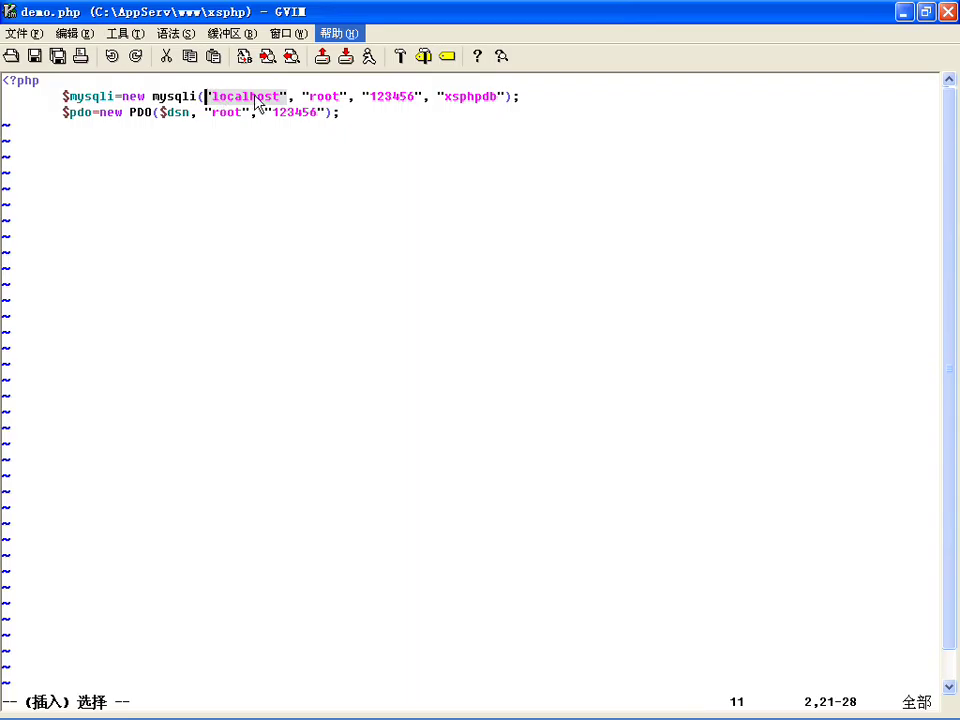
{"action": "left_click_drag", "start_coordinate": [445, 96], "coordinate": [510, 99]}
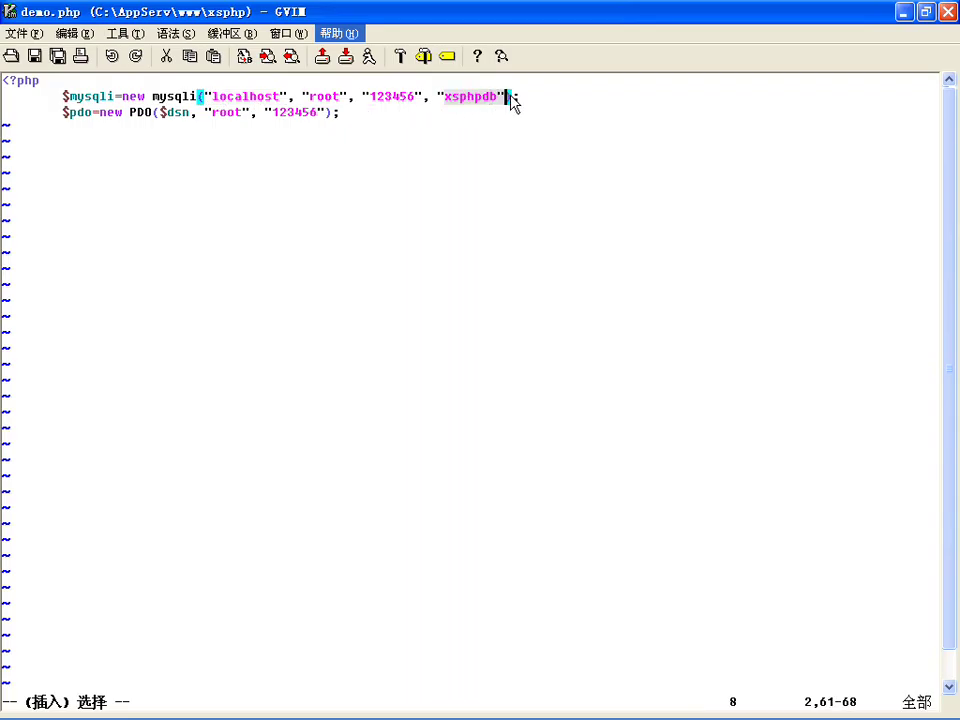
{"action": "left_click_drag", "start_coordinate": [343, 112], "coordinate": [79, 124]}
{"action": "left_click", "coordinate": [183, 112]}
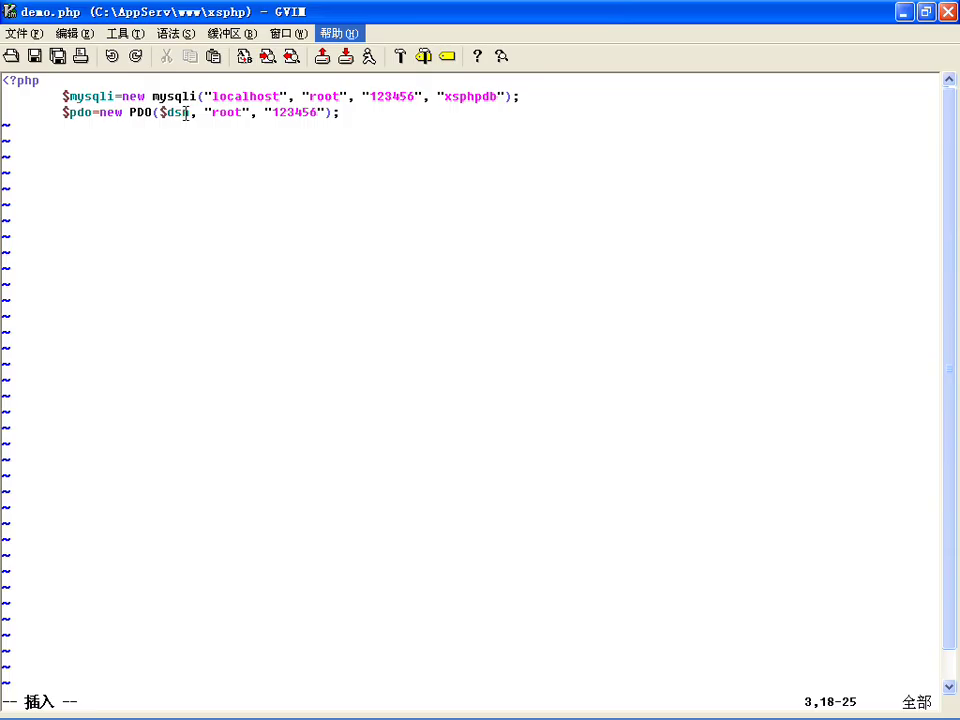
{"action": "left_click_drag", "start_coordinate": [186, 112], "coordinate": [170, 112]}
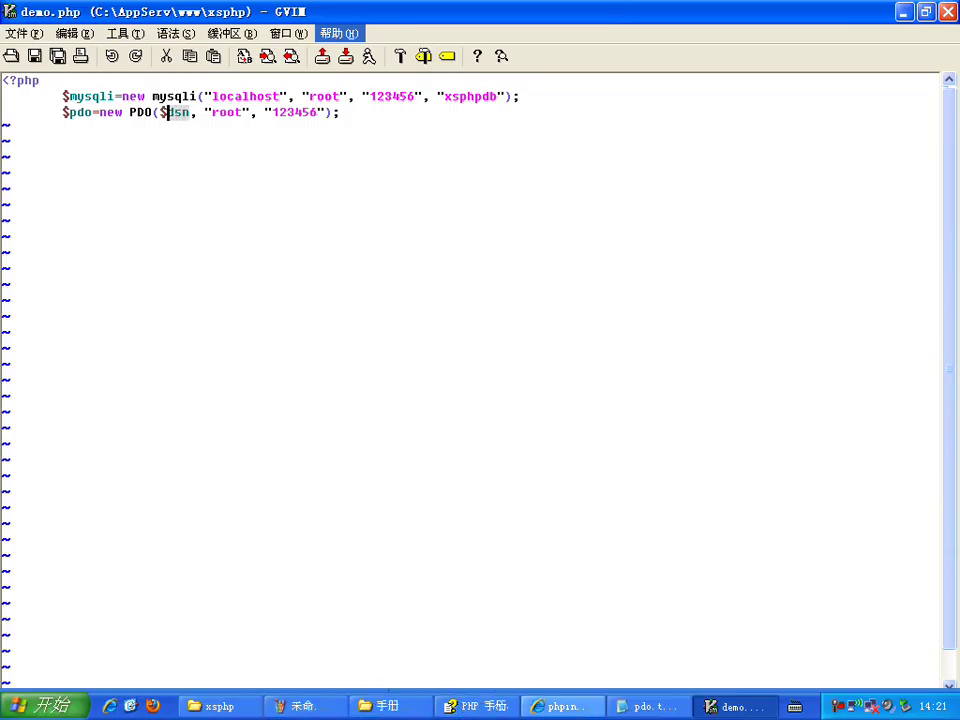
{"action": "left_click", "coordinate": [648, 706]}
{"action": "type", "text": "dsn ("}
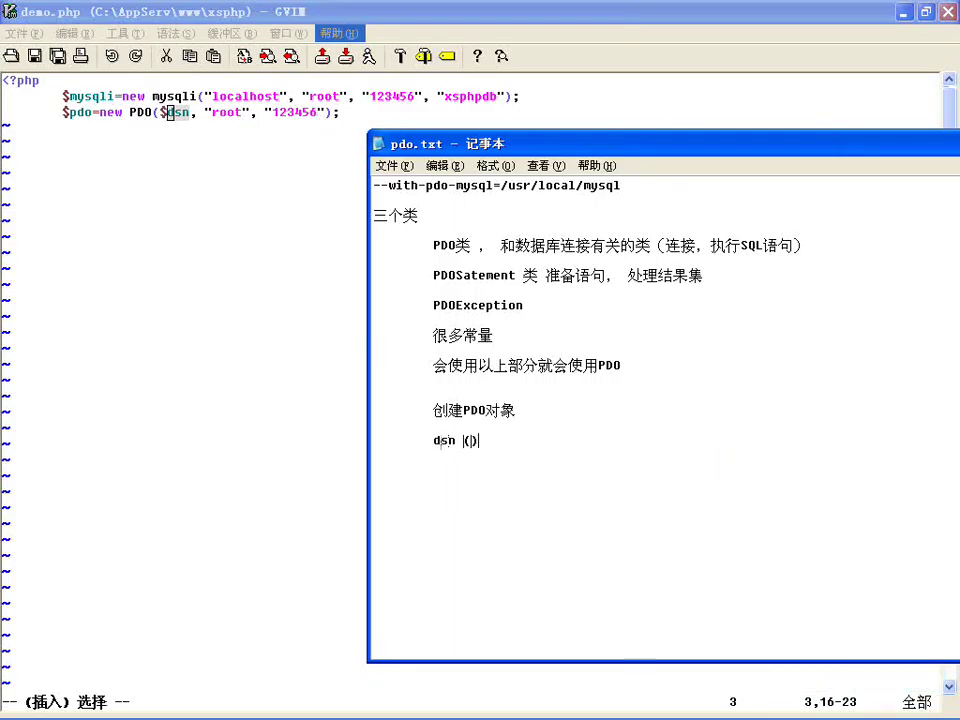
{"action": "type", "text": "data source"}
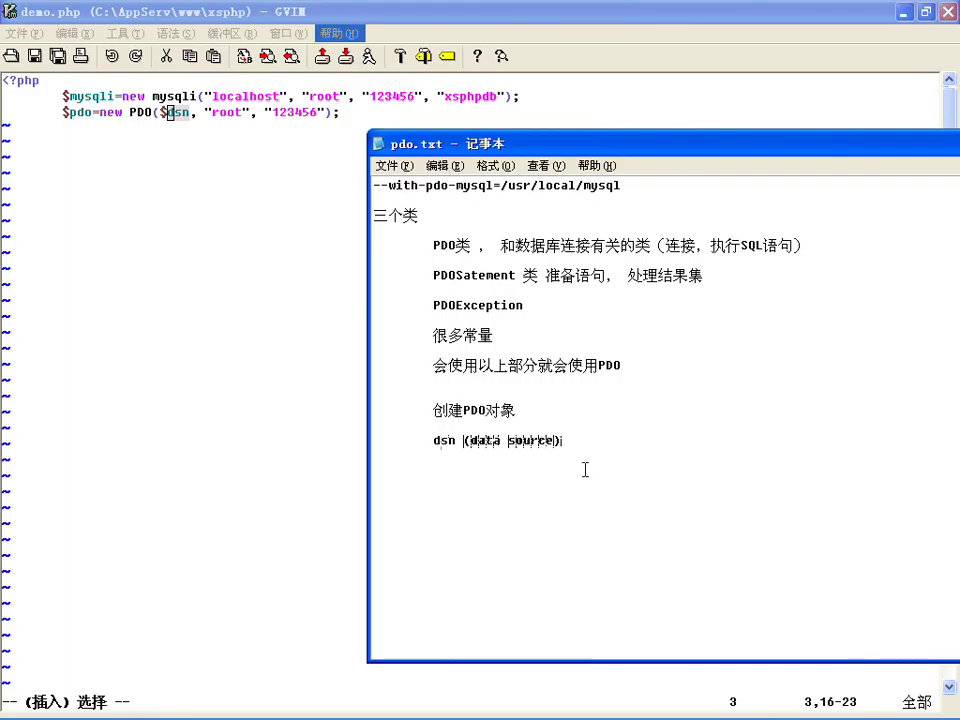
{"action": "type", "text": " name"}
Type the note 'dsn (data source name)数据源' and the next line '主机位置和库名' with the Chinese IME
{"action": "key", "text": "ctrl+space"}
{"action": "type", "text": "数据id源"}
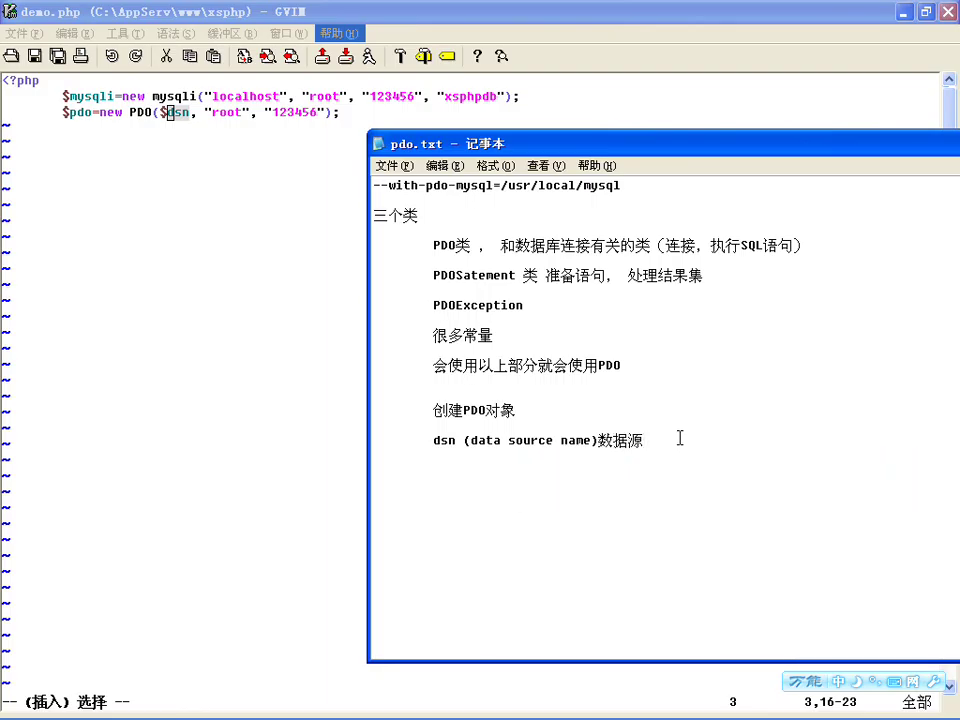
{"action": "key", "text": "Return"}
{"action": "type", "text": "z主机r"}
{"action": "key", "text": "BackSpace"}
{"action": "type", "text": "wuj"}
{"action": "key", "text": "BackSpace"}
{"action": "key", "text": "BackSpace"}
{"action": "key", "text": "BackSpace"}
{"action": "type", "text": "wuz"}
{"action": "key", "text": "space"}
{"action": "type", "text": "lfhg2"}
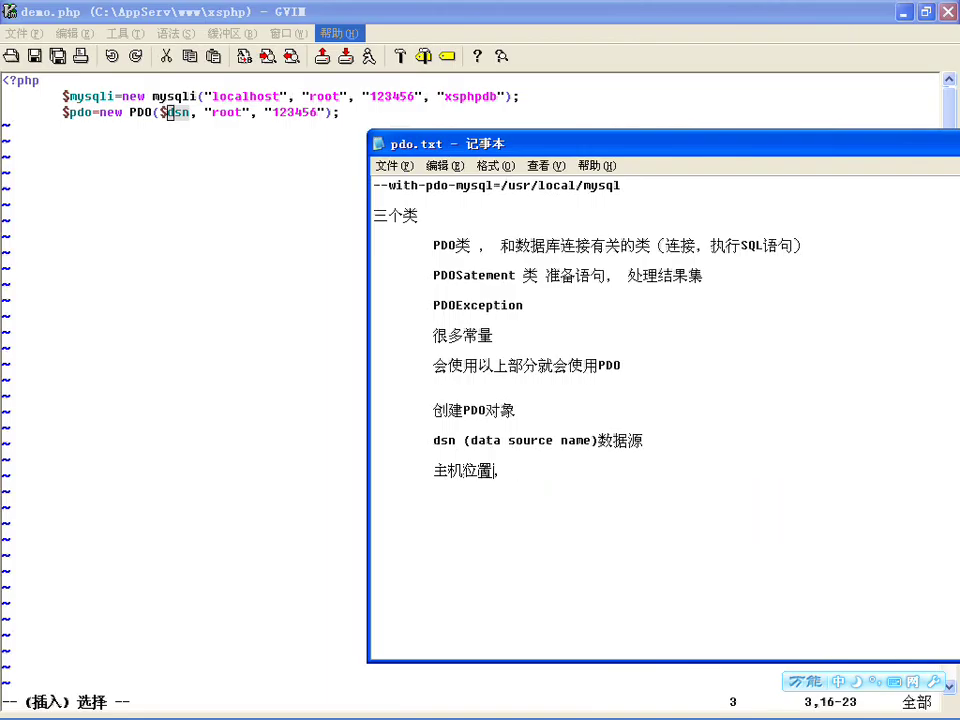
{"action": "type", "text": "t"}
{"action": "key", "text": "space"}
{"action": "type", "text": "l"}
{"action": "key", "text": "BackSpace"}
{"action": "type", "text": "ylqk"}
{"action": "key", "text": "space"}
Highlight the host location, database name and dsn wording in the pdo.txt notes
{"action": "left_click_drag", "start_coordinate": [448, 470], "coordinate": [493, 470]}
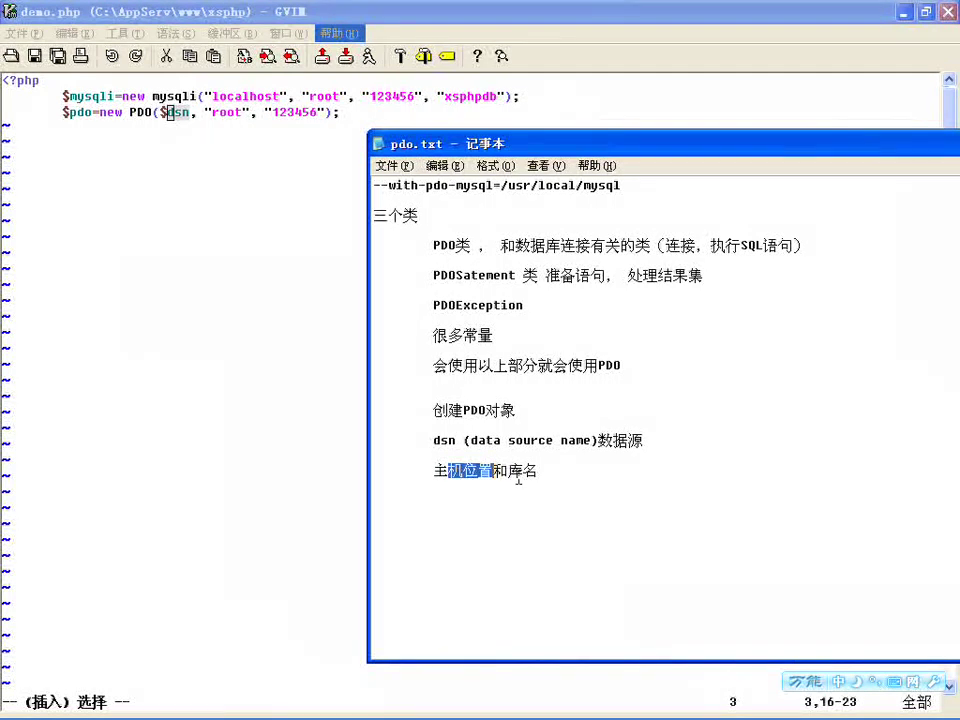
{"action": "left_click_drag", "start_coordinate": [529, 470], "coordinate": [552, 470]}
{"action": "left_click_drag", "start_coordinate": [449, 470], "coordinate": [458, 470]}
{"action": "left_click_drag", "start_coordinate": [548, 470], "coordinate": [532, 465]}
{"action": "left_click_drag", "start_coordinate": [463, 440], "coordinate": [441, 440]}
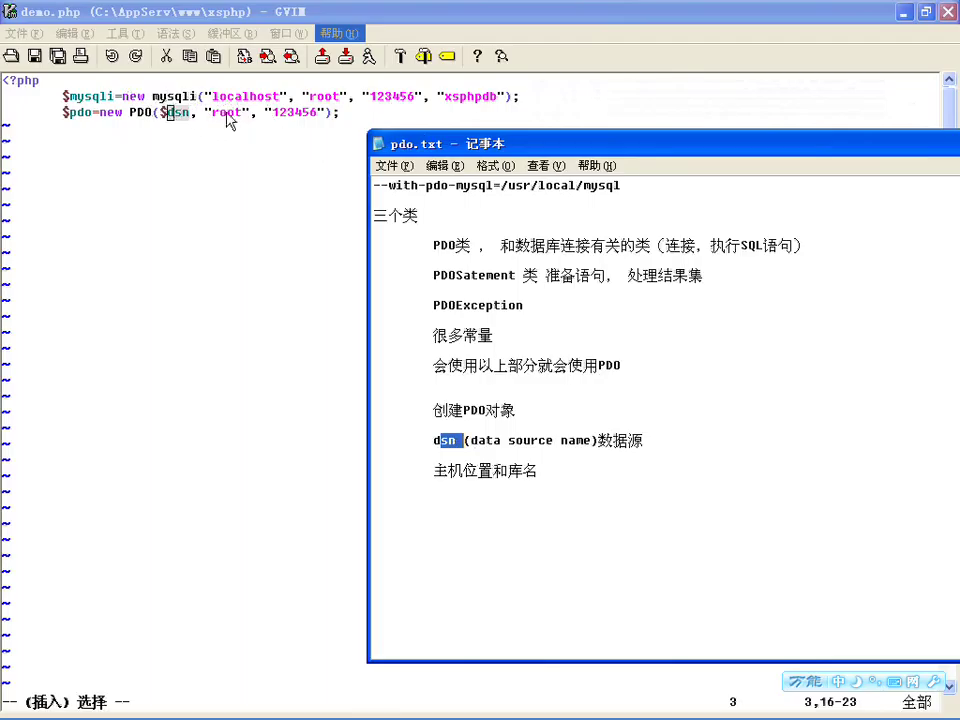
Append '连接那种数据库的驱动' to the end of the host-and-database note
{"action": "left_click", "coordinate": [557, 471]}
{"action": "type", "text": "lq"}
{"action": "key", "text": "BackSpace"}
{"action": "key", "text": "BackSpace"}
{"action": "type", "text": "lp"}
{"action": "key", "text": "space"}
{"action": "type", "text": "ru"}
{"action": "key", "text": "space"}
{"action": "type", "text": "emgd"}
{"action": "key", "text": "BackSpace"}
{"action": "key", "text": "BackSpace"}
{"action": "type", "text": "vfb tkh ovt"}
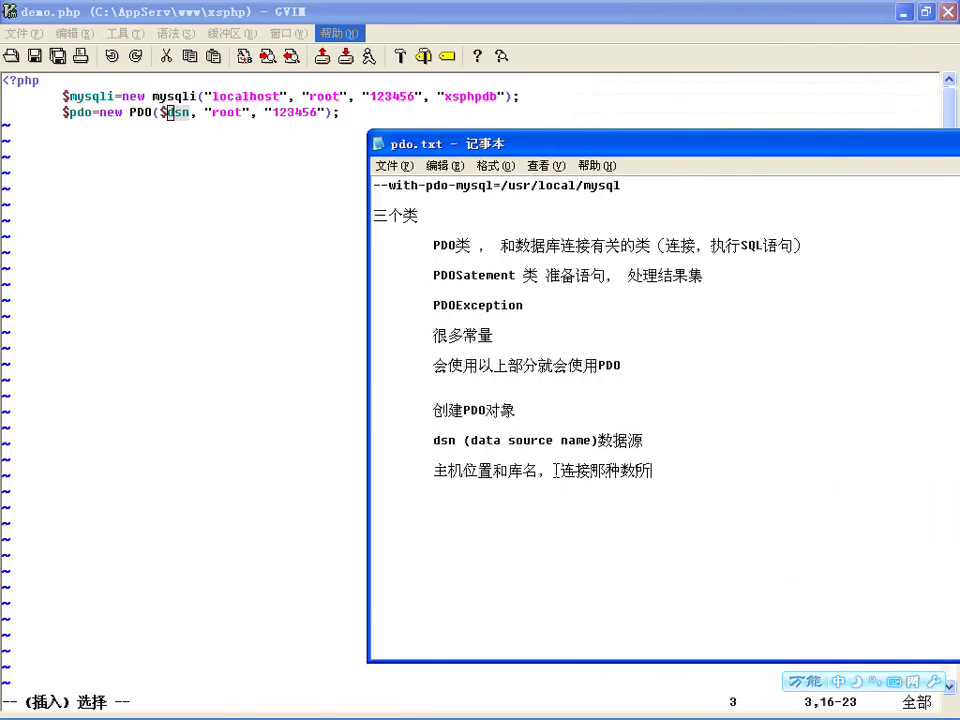
{"action": "key", "text": "BackSpace"}
{"action": "type", "text": "rnd yl r"}
{"action": "key", "text": "space"}
{"action": "type", "text": "cwaq"}
{"action": "key", "text": "BackSpace"}
{"action": "key", "text": "BackSpace"}
{"action": "key", "text": "BackSpace"}
{"action": "key", "text": "BackSpace"}
{"action": "type", "text": "cqb"}
{"action": "key", "text": "BackSpace"}
{"action": "key", "text": "BackSpace"}
{"action": "key", "text": "BackSpace"}
{"action": "type", "text": "caq"}
{"action": "key", "text": "space"}
{"action": "type", "text": "刷"}
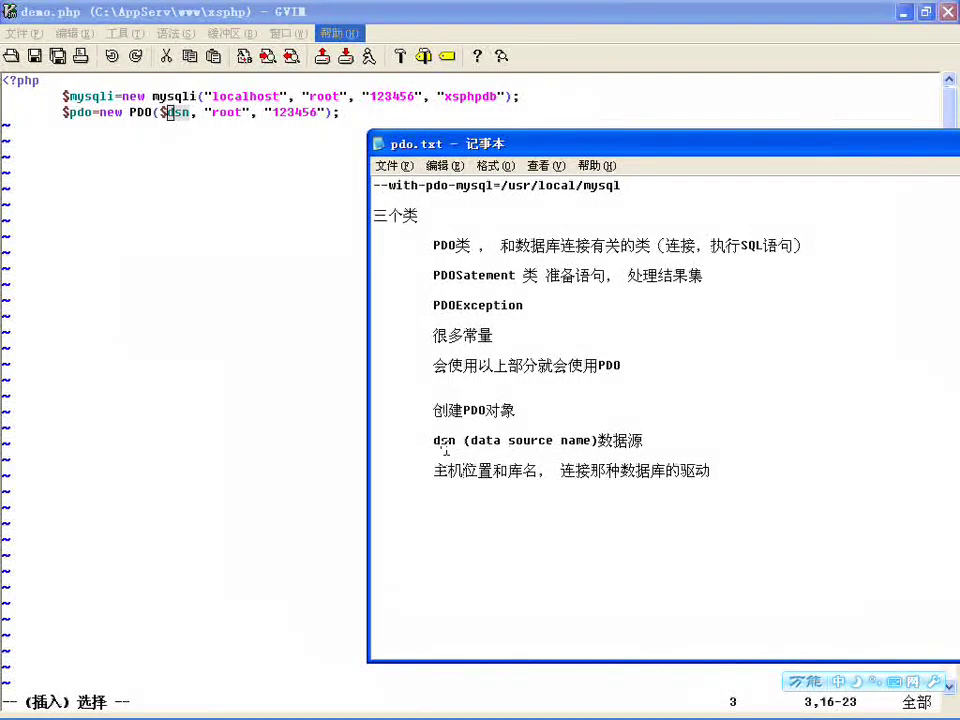
Highlight parts of the dsn line and the host-and-database note line
{"action": "left_click_drag", "start_coordinate": [474, 441], "coordinate": [494, 436]}
{"action": "left_click", "coordinate": [507, 452]}
{"action": "left_click_drag", "start_coordinate": [509, 471], "coordinate": [524, 471]}
{"action": "mouse_move", "coordinate": [437, 468]}
{"action": "left_mouse_down"}
{"action": "mouse_move", "coordinate": [681, 468]}
{"action": "mouse_move", "coordinate": [373, 470]}
{"action": "left_mouse_up"}
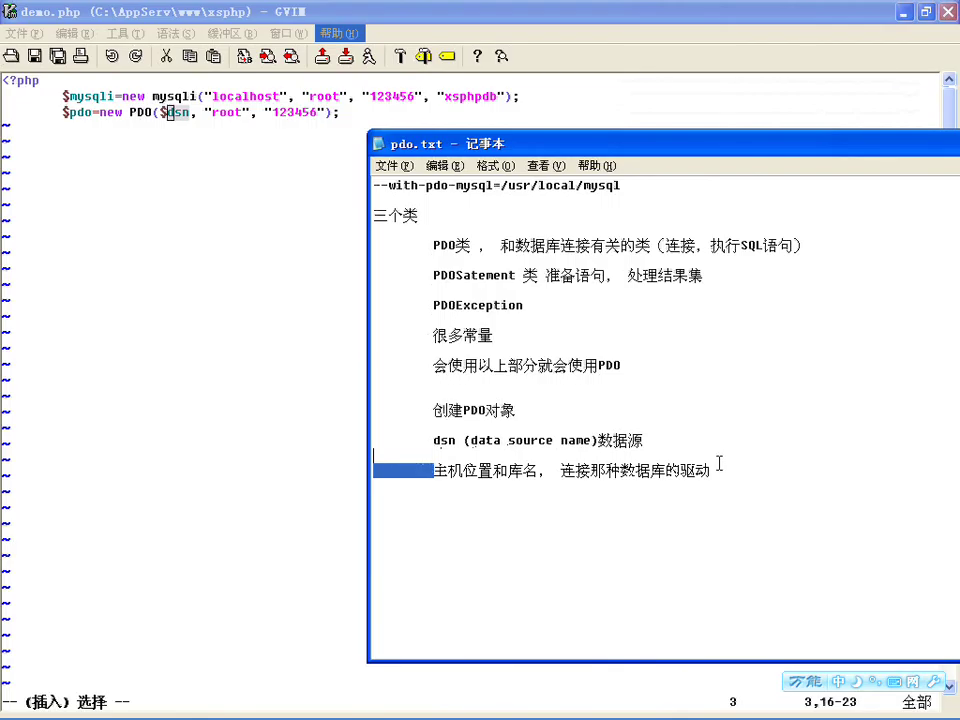
{"action": "left_click", "coordinate": [502, 442]}
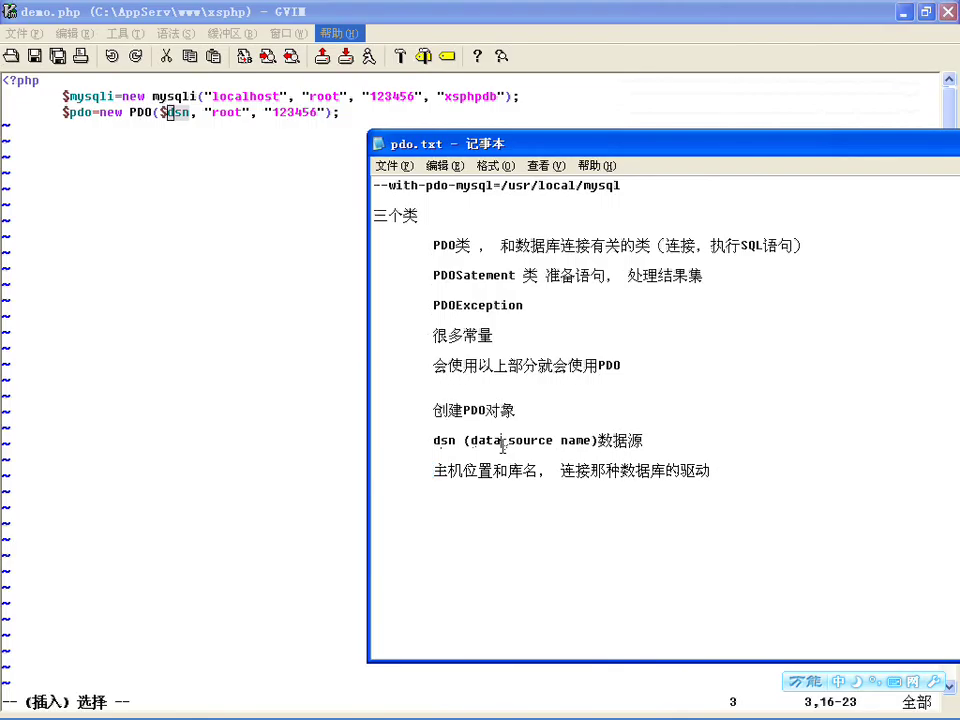
Switch to demo.php in GVIM and highlight localhost in the mysqli connection line
{"action": "left_click", "coordinate": [186, 112]}
{"action": "left_click", "coordinate": [116, 97]}
{"action": "key", "text": "Left"}
{"action": "left_click", "coordinate": [126, 96]}
{"action": "left_click_drag", "start_coordinate": [162, 112], "coordinate": [262, 97]}
Delete the $mysqli connection line from demo.php
{"action": "left_click_drag", "start_coordinate": [445, 96], "coordinate": [482, 96]}
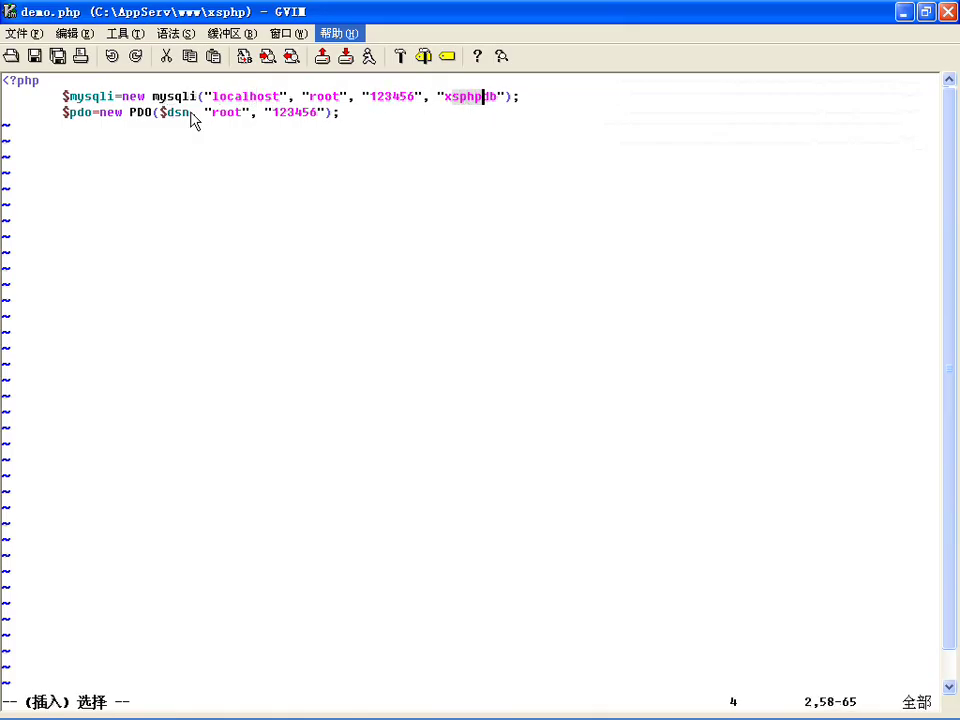
{"action": "left_click_drag", "start_coordinate": [161, 112], "coordinate": [190, 112]}
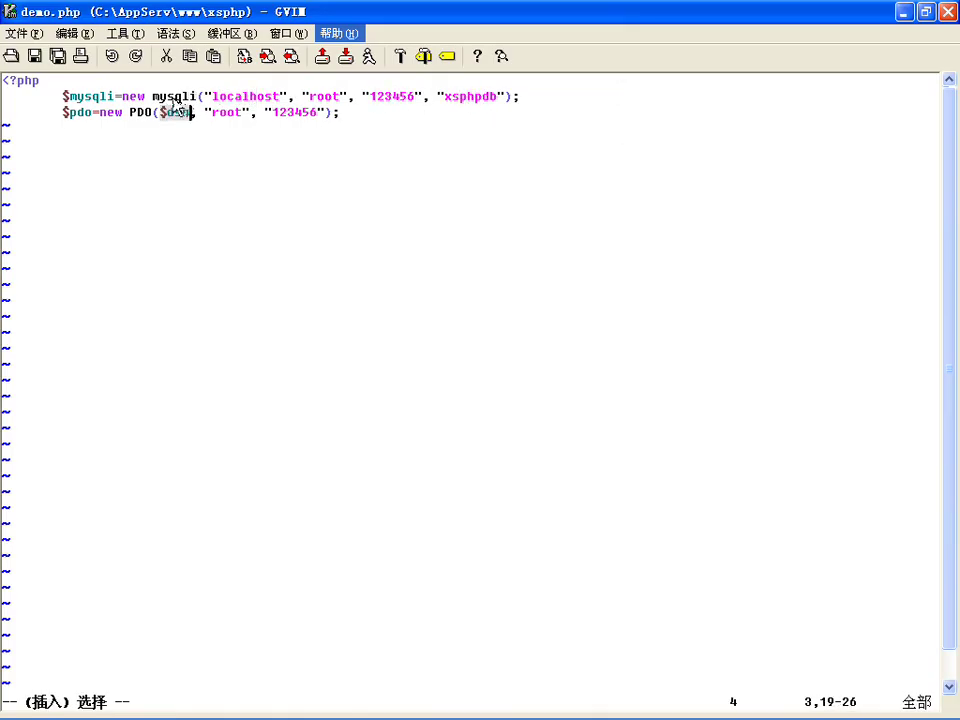
{"action": "mouse_move", "coordinate": [64, 96]}
{"action": "left_mouse_down"}
{"action": "mouse_move", "coordinate": [189, 84]}
{"action": "mouse_move", "coordinate": [591, 103]}
{"action": "left_mouse_up"}
{"action": "key", "text": "BackSpace"}
{"action": "key", "text": "Down"}
Replace $dsn in new PDO() with an empty string and save demo.php
{"action": "key", "text": "Right"}
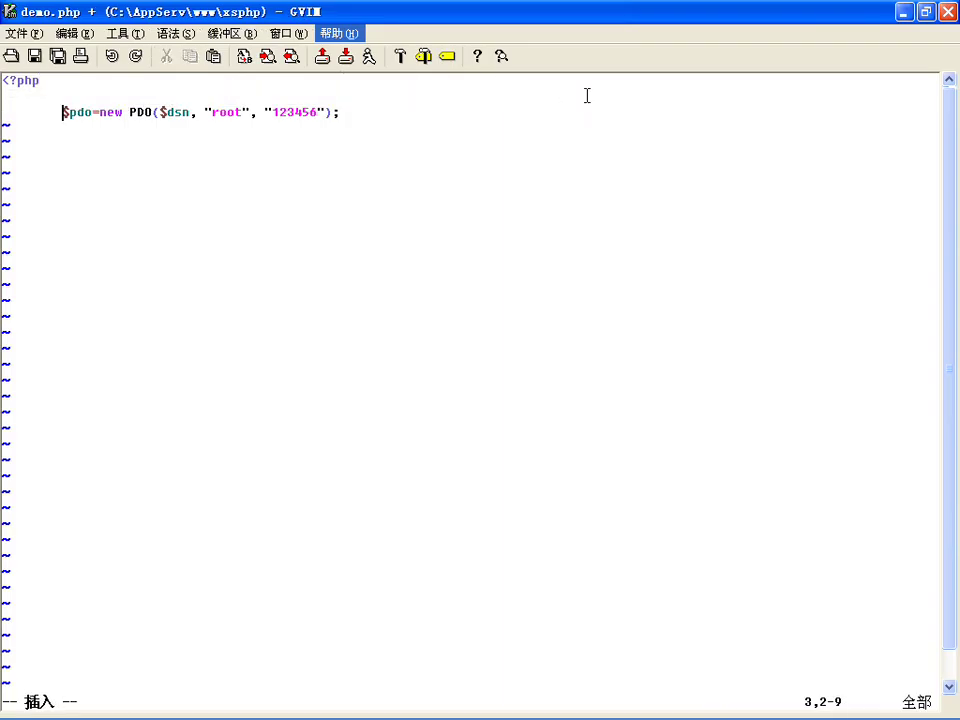
{"action": "left_click", "coordinate": [191, 111]}
{"action": "key", "text": "BackSpace"}
{"action": "key", "text": "BackSpace"}
{"action": "key", "text": "BackSpace"}
{"action": "key", "text": "BackSpace"}
{"action": "type", "text": "\"\""}
{"action": "key", "text": "ctrl+s"}
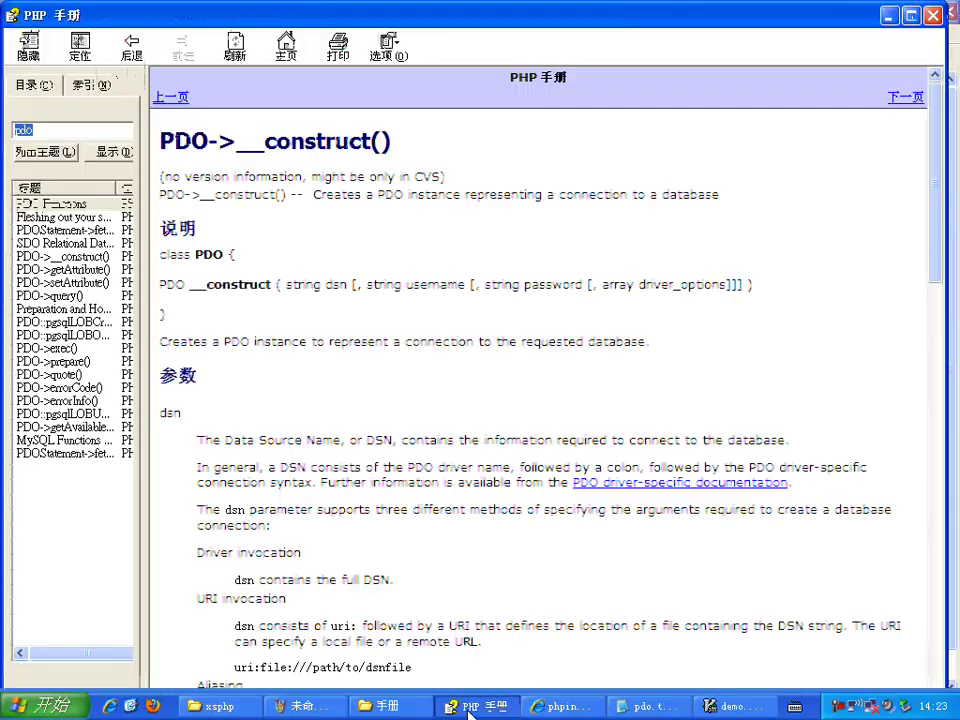
Go back to the PDO Functions page and highlight the PDO Drivers heading
{"action": "left_click", "coordinate": [131, 45]}
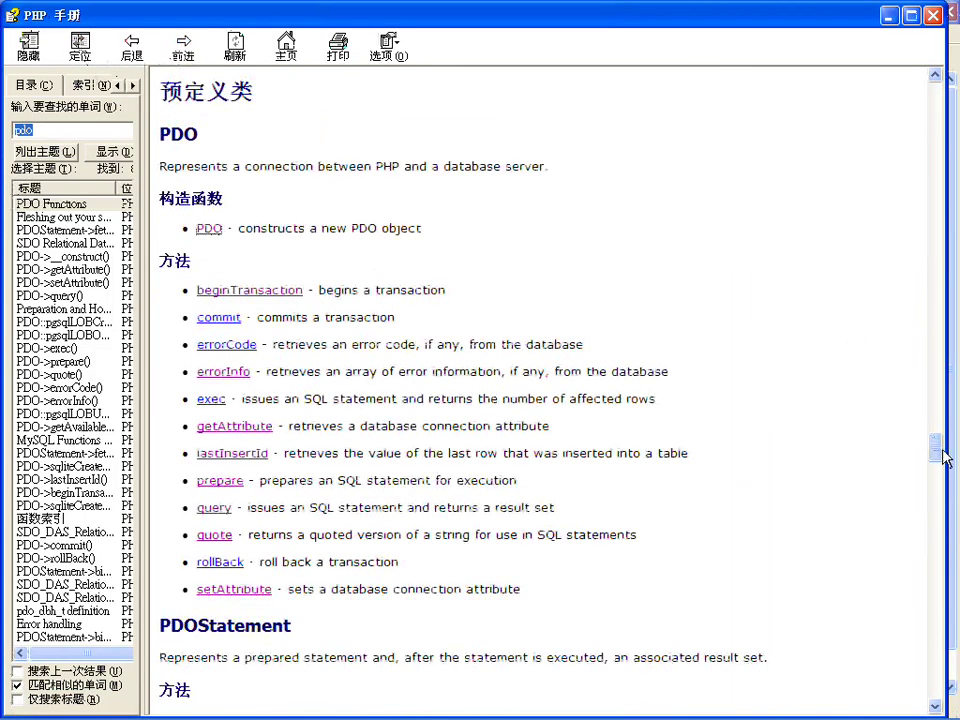
{"action": "scroll", "coordinate": [945, 453], "scroll_direction": "up", "scroll_amount": 2}
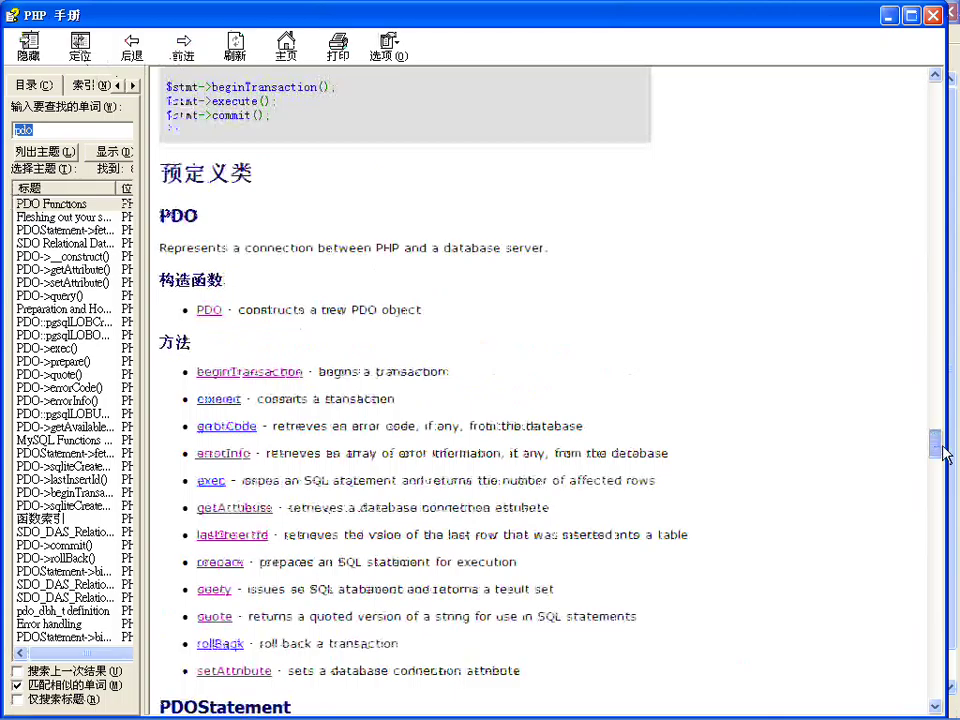
{"action": "left_click_drag", "start_coordinate": [945, 453], "coordinate": [958, 172]}
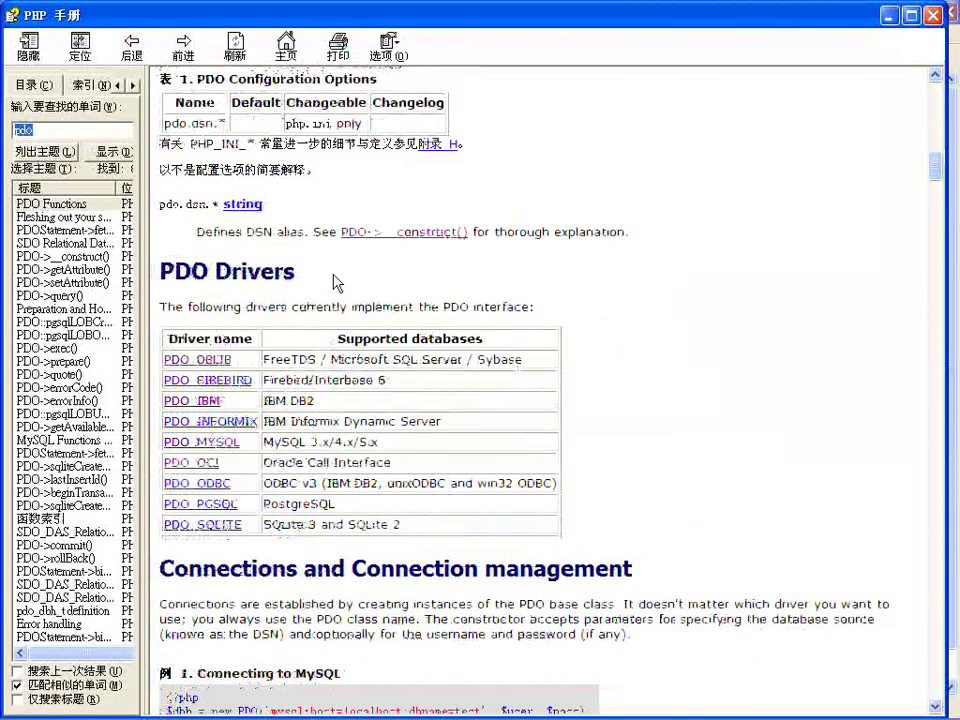
{"action": "left_click_drag", "start_coordinate": [304, 278], "coordinate": [167, 276]}
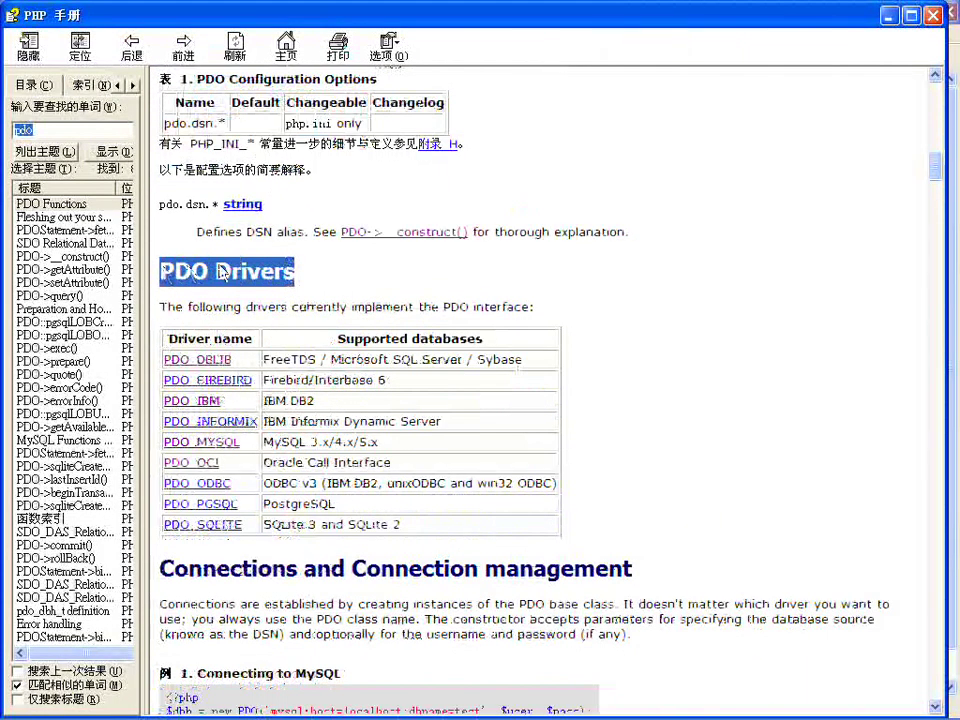
{"action": "left_click_drag", "start_coordinate": [300, 272], "coordinate": [178, 285]}
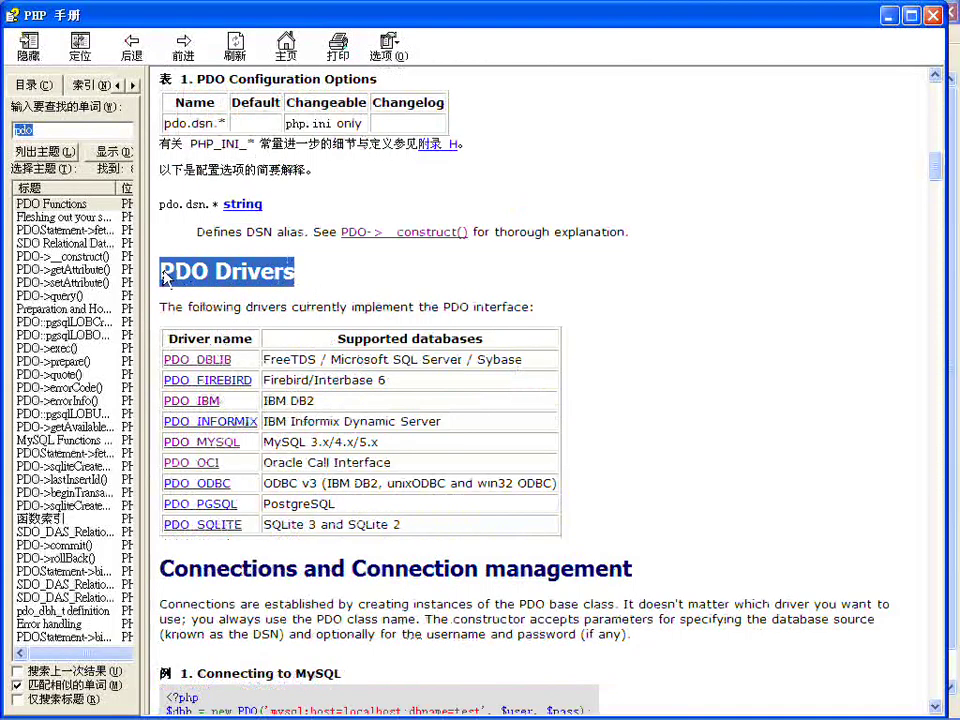
{"action": "left_click", "coordinate": [334, 263]}
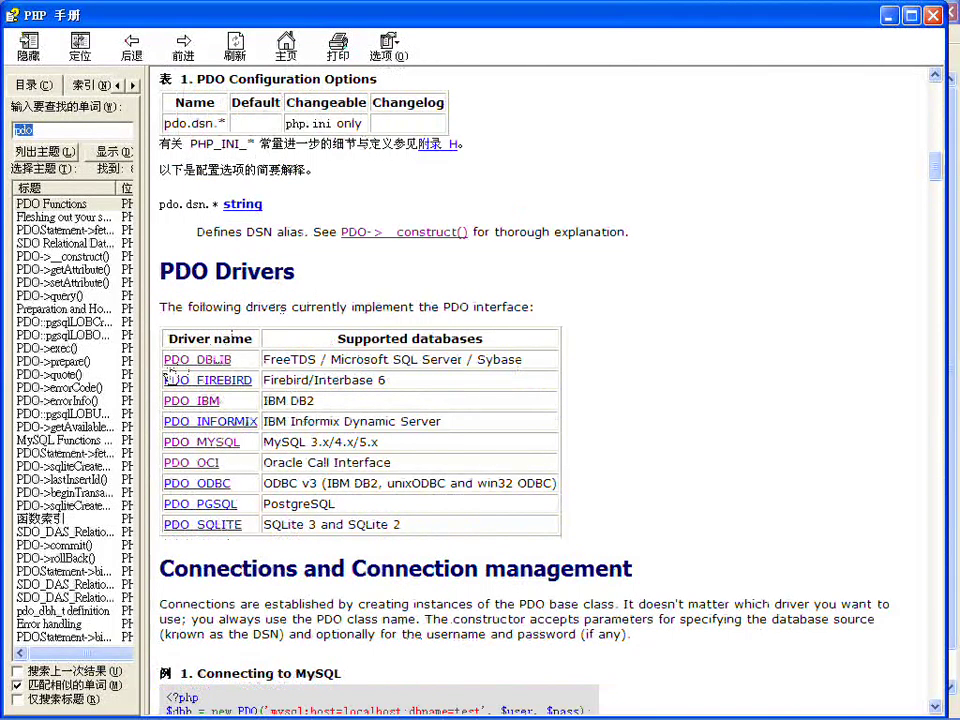
Highlight the FreeTDS/Microsoft SQL Server/Sybase, IBM DB2 and MySQL entries in the drivers table
{"action": "mouse_move", "coordinate": [266, 360]}
{"action": "left_mouse_down"}
{"action": "mouse_move", "coordinate": [503, 362]}
{"action": "mouse_move", "coordinate": [321, 381]}
{"action": "mouse_move", "coordinate": [274, 360]}
{"action": "mouse_move", "coordinate": [270, 375]}
{"action": "mouse_move", "coordinate": [376, 380]}
{"action": "left_mouse_up"}
{"action": "left_click", "coordinate": [309, 381]}
{"action": "left_click_drag", "start_coordinate": [262, 400], "coordinate": [336, 399]}
{"action": "left_click", "coordinate": [350, 402]}
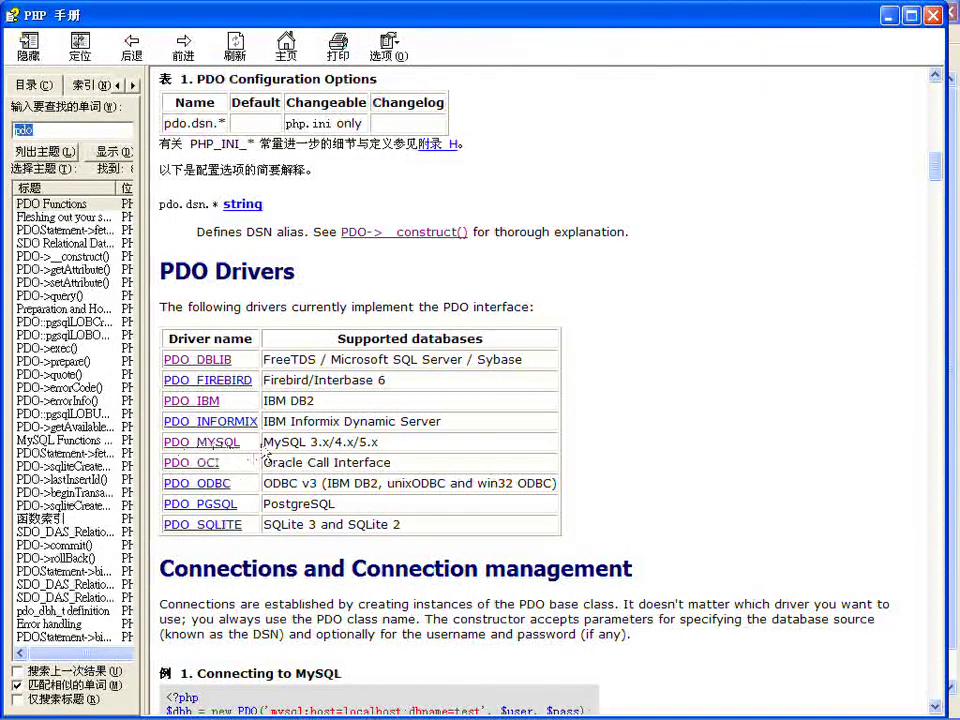
{"action": "left_click_drag", "start_coordinate": [263, 442], "coordinate": [345, 443]}
{"action": "left_click", "coordinate": [435, 452]}
Highlight the Oracle Call Interface, ODBC v3, PostgreSQL and SQLite entries, then the whole table
{"action": "left_click_drag", "start_coordinate": [264, 462], "coordinate": [395, 462]}
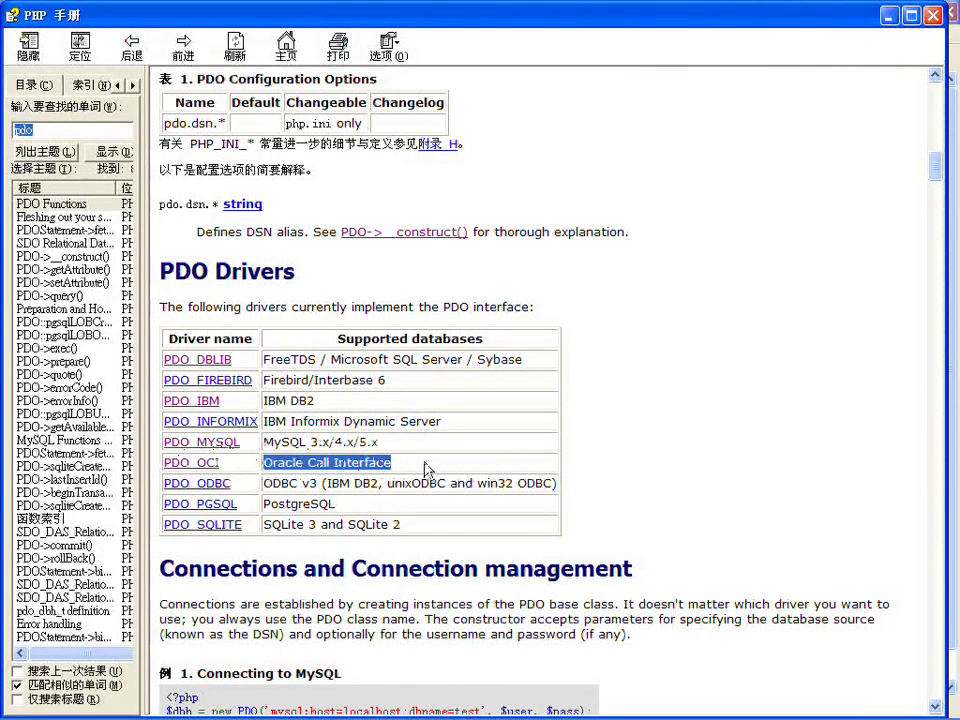
{"action": "left_click_drag", "start_coordinate": [265, 483], "coordinate": [476, 483]}
{"action": "double_click", "coordinate": [275, 505]}
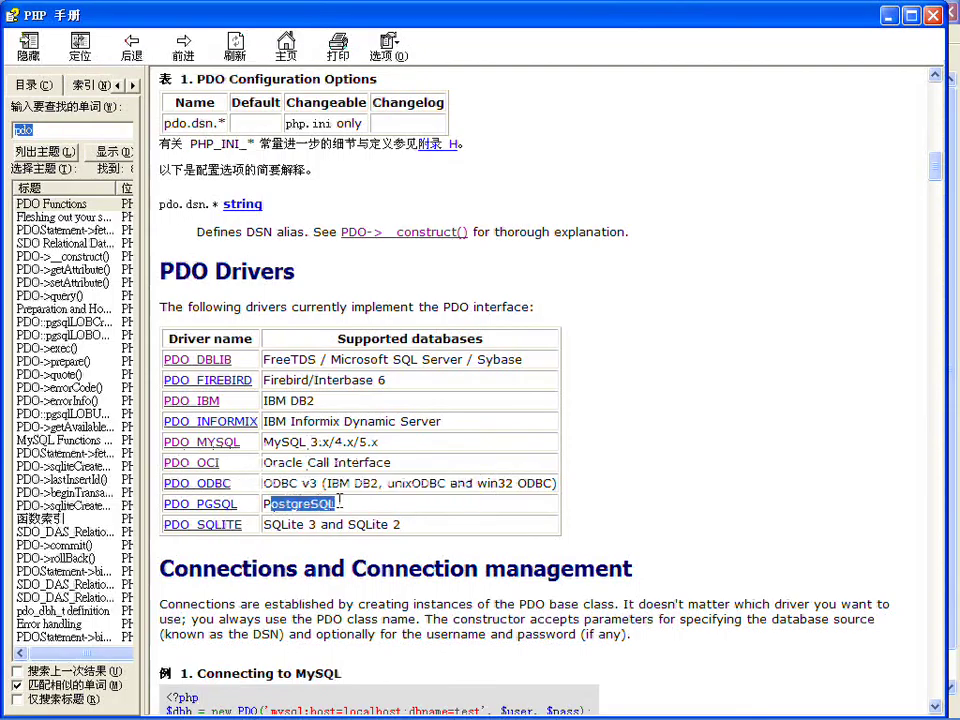
{"action": "left_click_drag", "start_coordinate": [272, 524], "coordinate": [347, 525]}
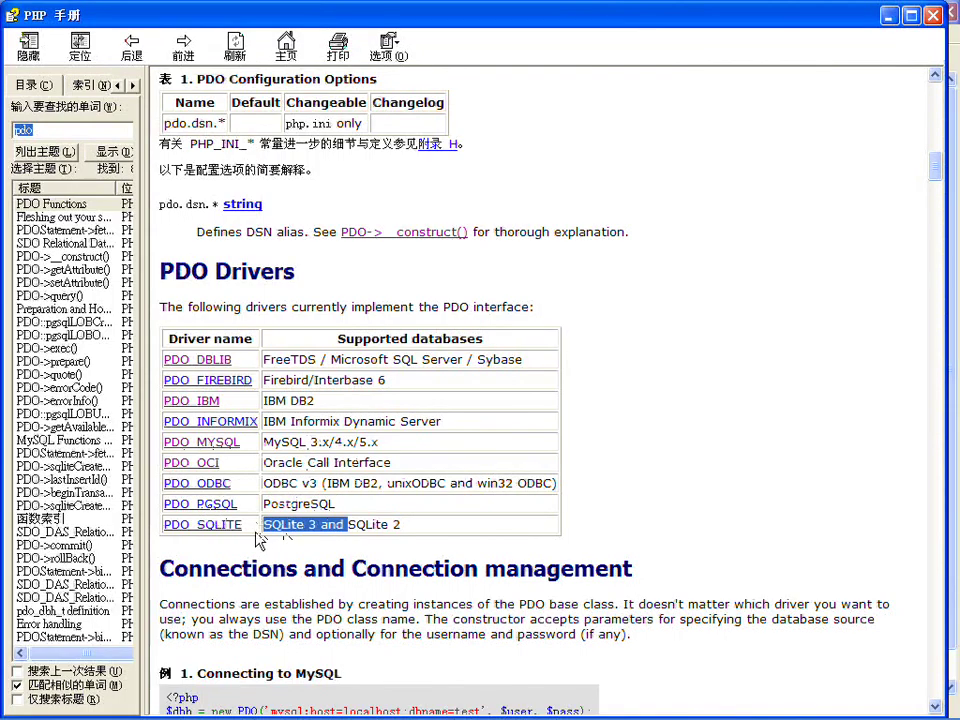
{"action": "left_click", "coordinate": [433, 543]}
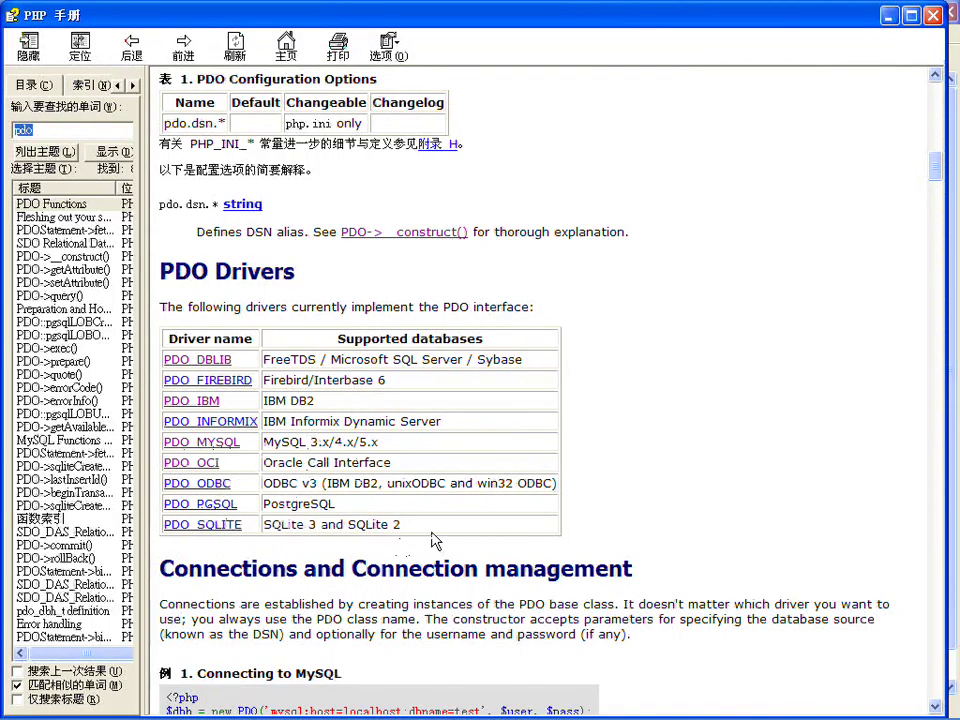
{"action": "mouse_move", "coordinate": [583, 553]}
{"action": "left_mouse_down"}
{"action": "mouse_move", "coordinate": [321, 461]}
{"action": "mouse_move", "coordinate": [163, 307]}
{"action": "left_mouse_up"}
{"action": "left_click", "coordinate": [418, 300]}
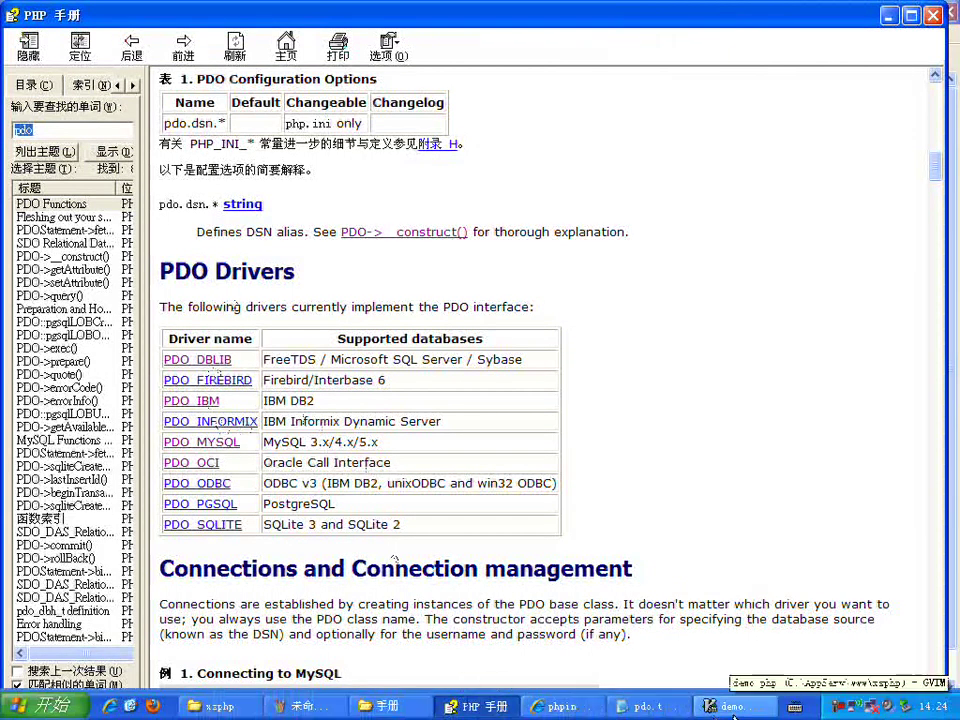
Put the demo.php caret between the empty PDO quotes, then return to the manual
{"action": "left_click", "coordinate": [735, 705]}
{"action": "left_click", "coordinate": [169, 113]}
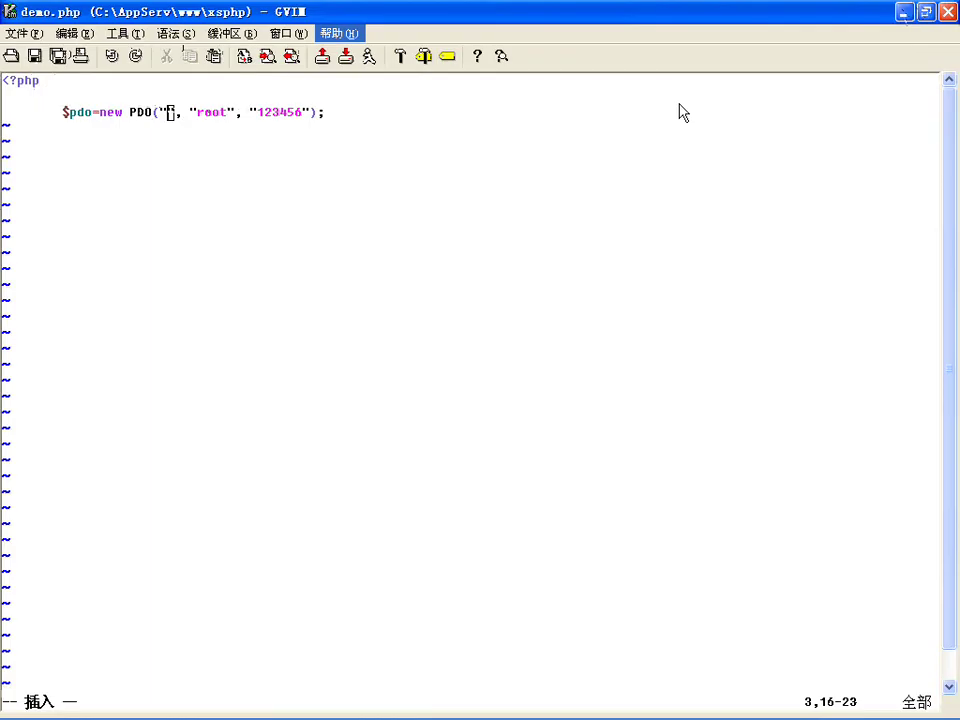
{"action": "key", "text": "alt+Tab"}
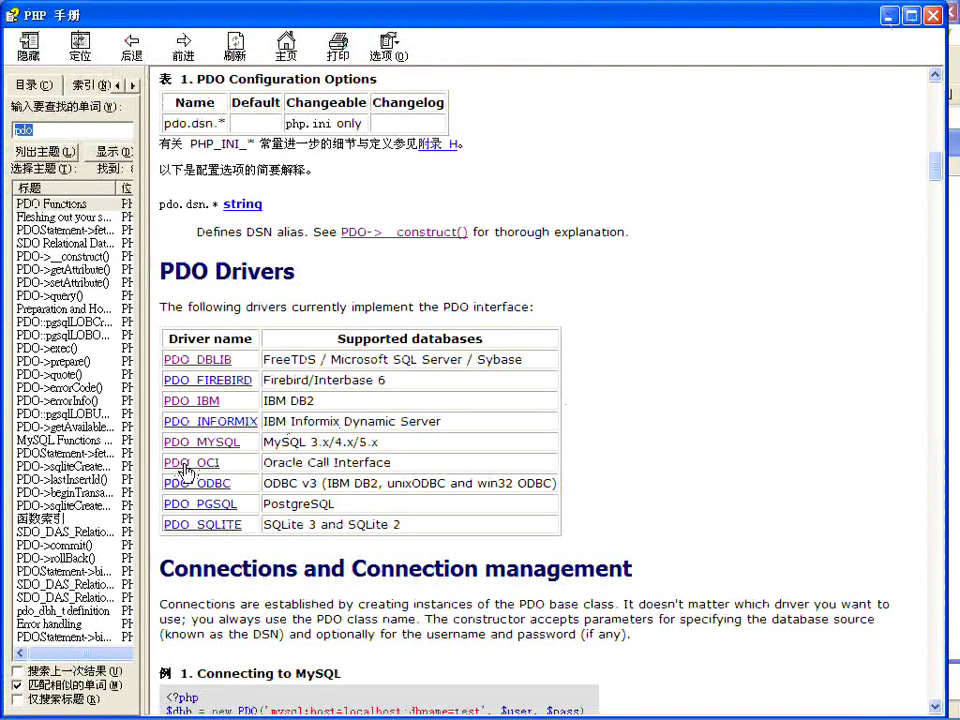
Open the PDO_OCI DSN page and highlight the oci: prefix explanation and dbname element
{"action": "left_click", "coordinate": [190, 463]}
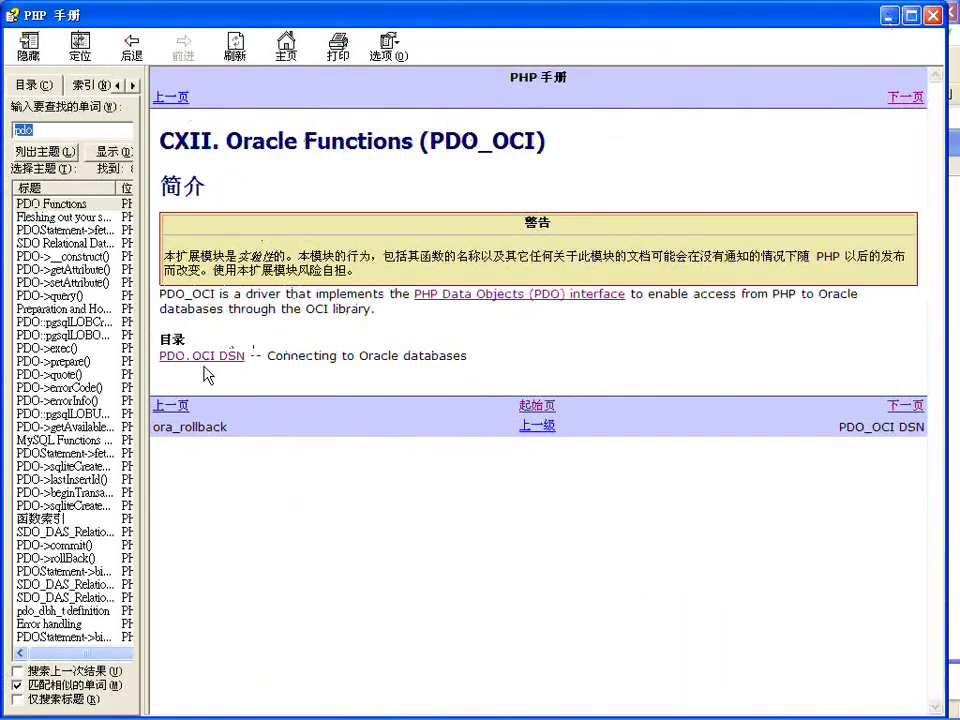
{"action": "left_click", "coordinate": [234, 357]}
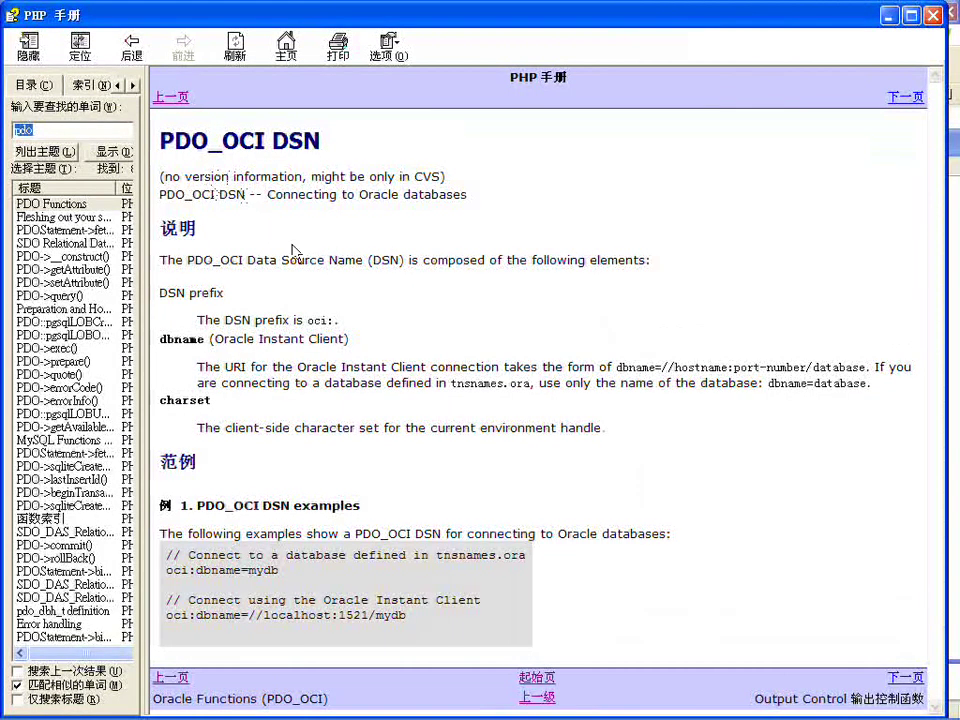
{"action": "mouse_move", "coordinate": [161, 293]}
{"action": "left_mouse_down"}
{"action": "mouse_move", "coordinate": [327, 337]}
{"action": "mouse_move", "coordinate": [342, 321]}
{"action": "mouse_move", "coordinate": [306, 317]}
{"action": "left_mouse_up"}
{"action": "left_click", "coordinate": [310, 320]}
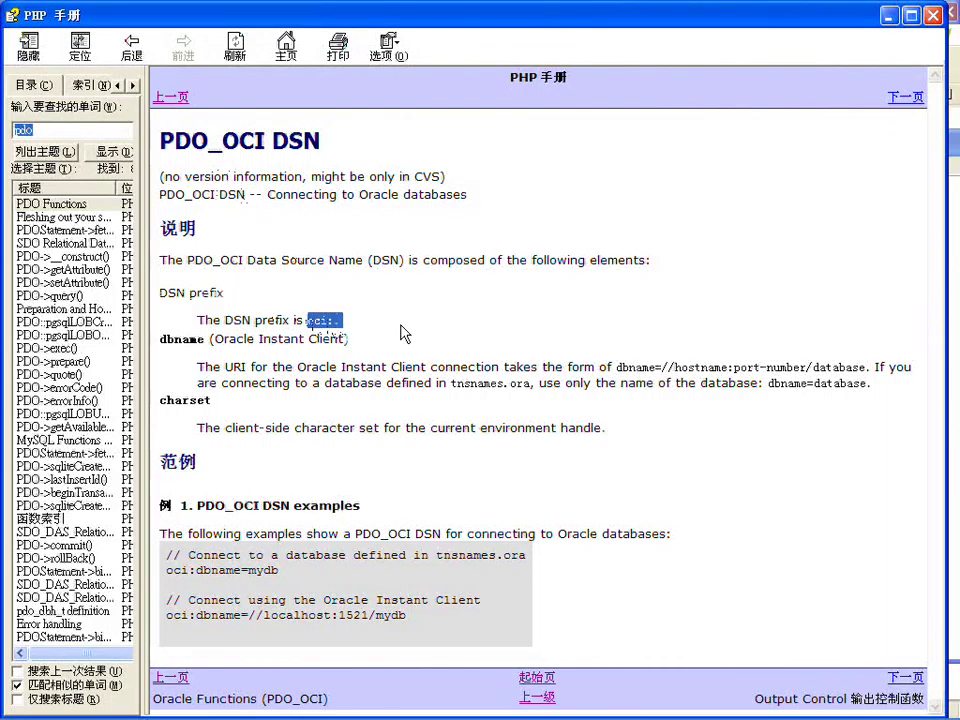
{"action": "left_click", "coordinate": [314, 326]}
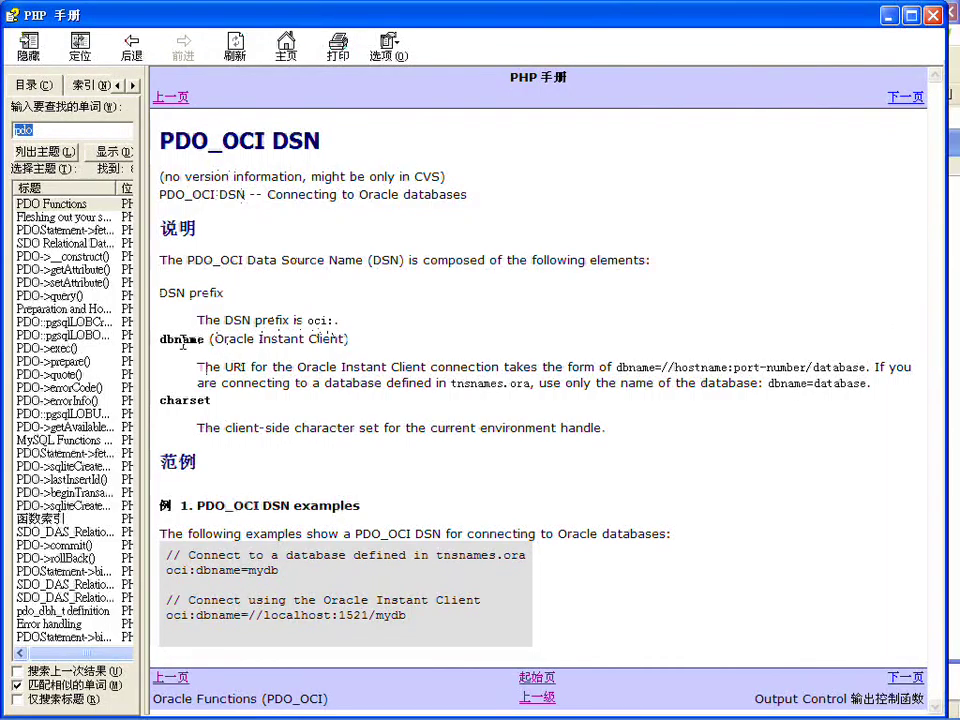
{"action": "left_click_drag", "start_coordinate": [166, 339], "coordinate": [205, 338]}
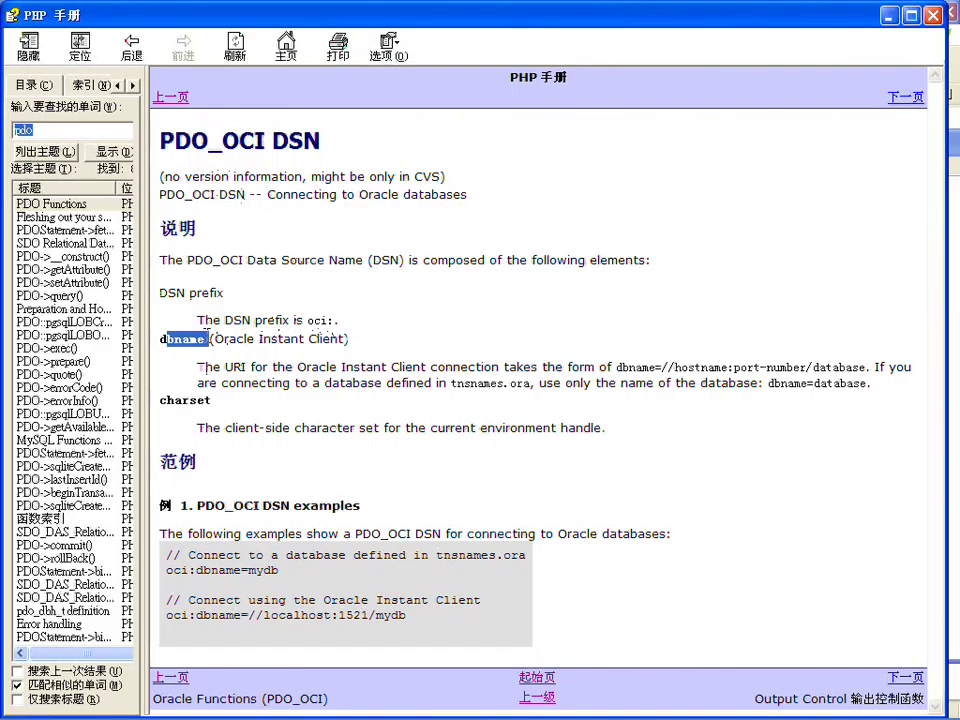
{"action": "left_click_drag", "start_coordinate": [164, 339], "coordinate": [210, 338]}
{"action": "left_click", "coordinate": [308, 340]}
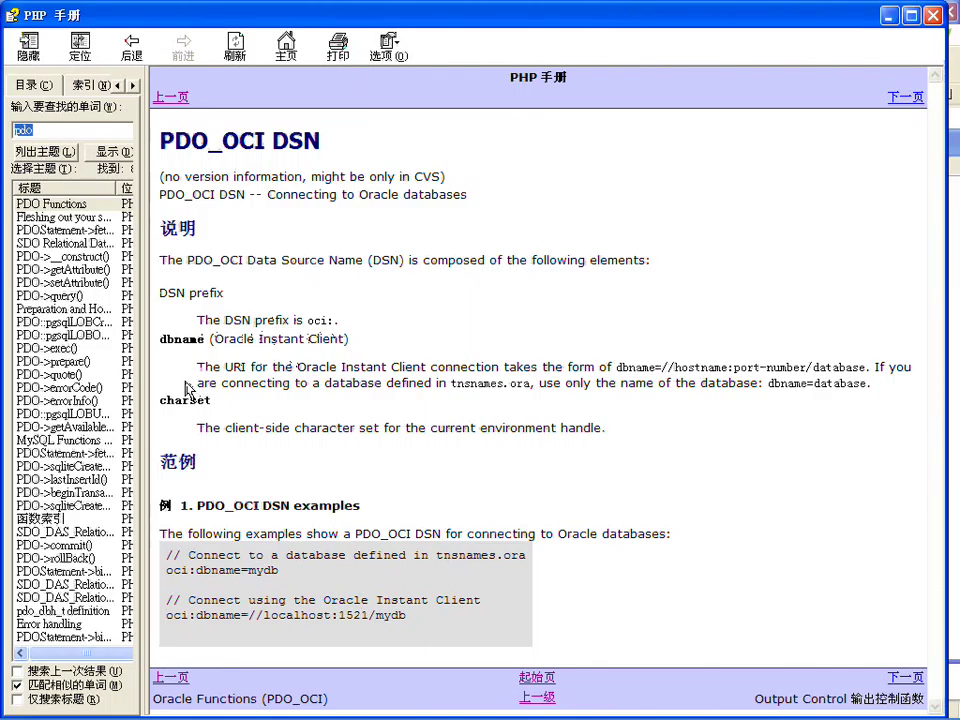
Highlight the tnsnames explanation and the full oci:dbname Oracle example line
{"action": "left_click_drag", "start_coordinate": [185, 388], "coordinate": [212, 402]}
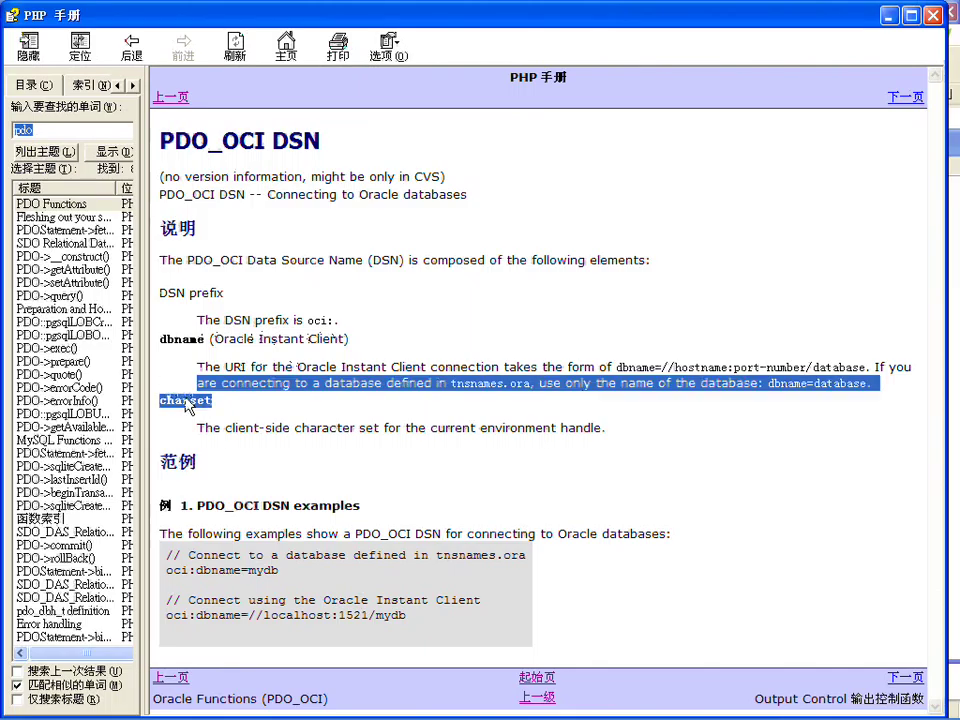
{"action": "left_click", "coordinate": [284, 618]}
{"action": "double_click", "coordinate": [199, 614]}
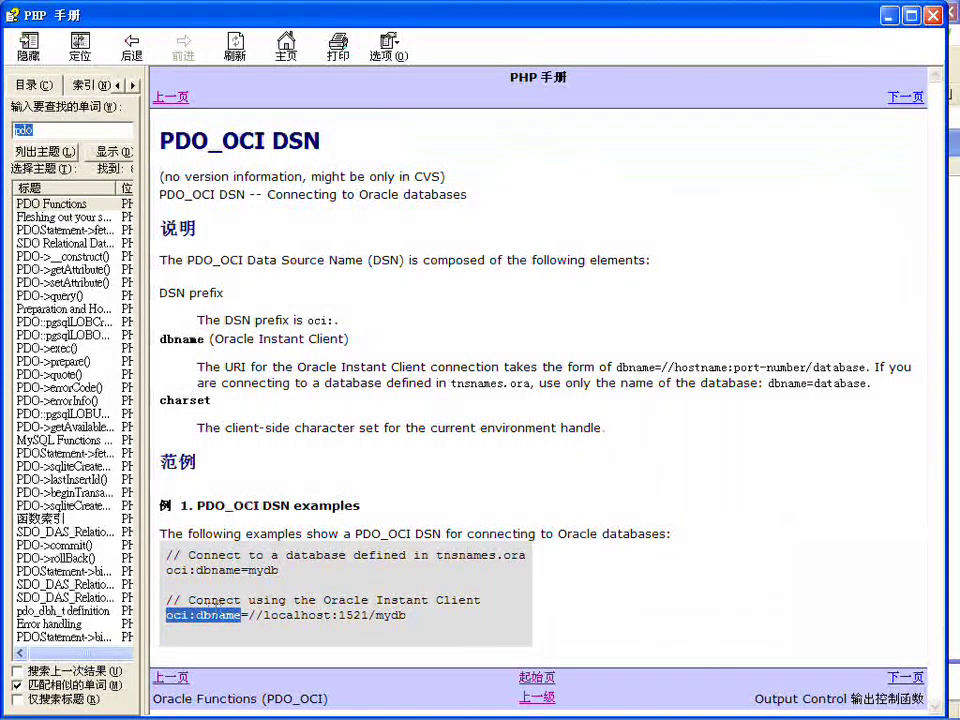
{"action": "left_click_drag", "start_coordinate": [215, 613], "coordinate": [426, 619]}
{"action": "left_click", "coordinate": [435, 620]}
{"action": "mouse_move", "coordinate": [480, 716]}
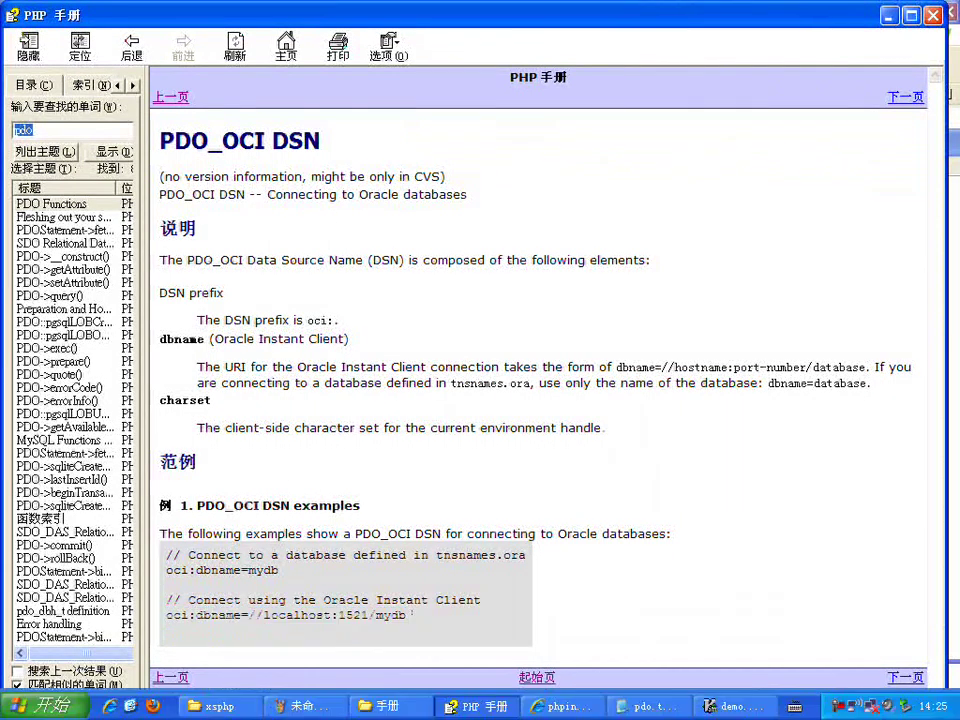
{"action": "left_click", "coordinate": [735, 706]}
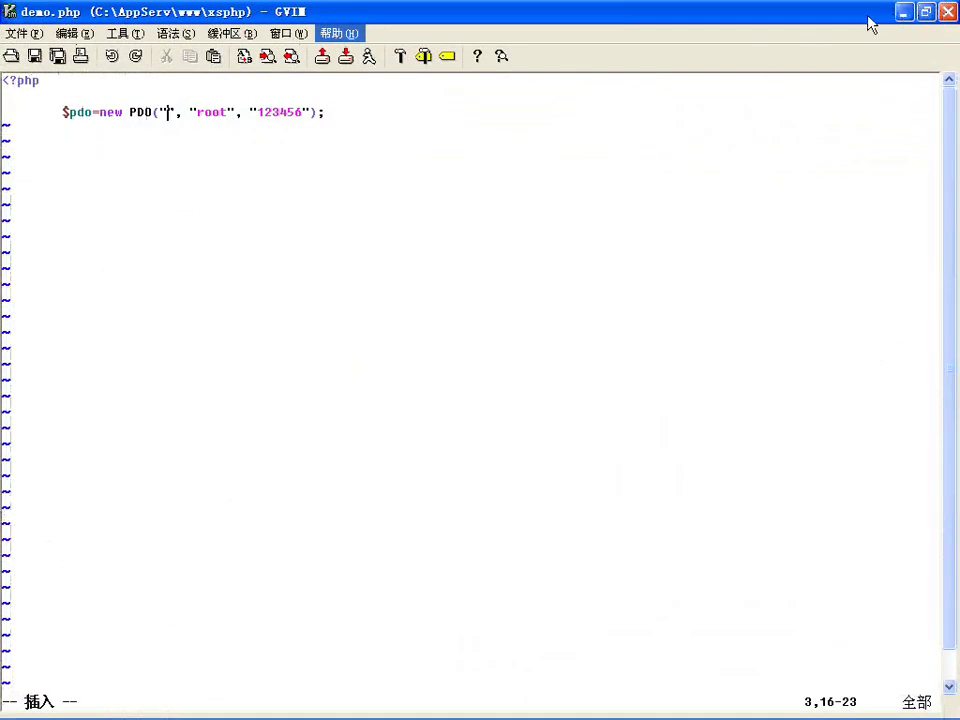
Restore the GVIM window over the manual and save the Oracle DSN oci:dbname=//localhost:1521/xsphpdb
{"action": "left_click", "coordinate": [925, 12]}
{"action": "left_click_drag", "start_coordinate": [465, 200], "coordinate": [494, 59]}
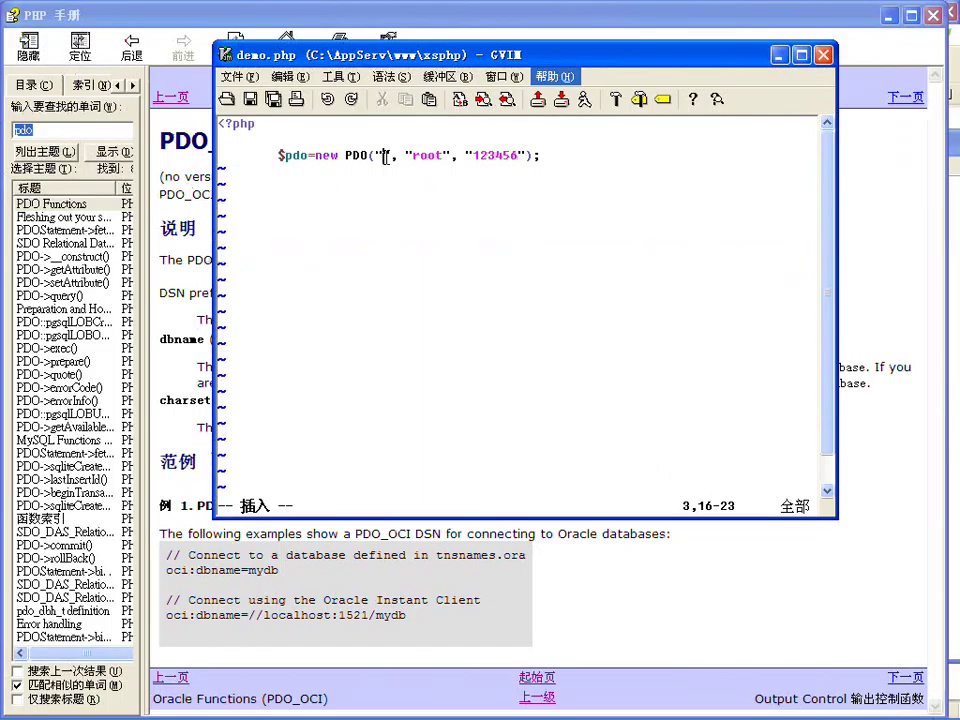
{"action": "type", "text": "o"}
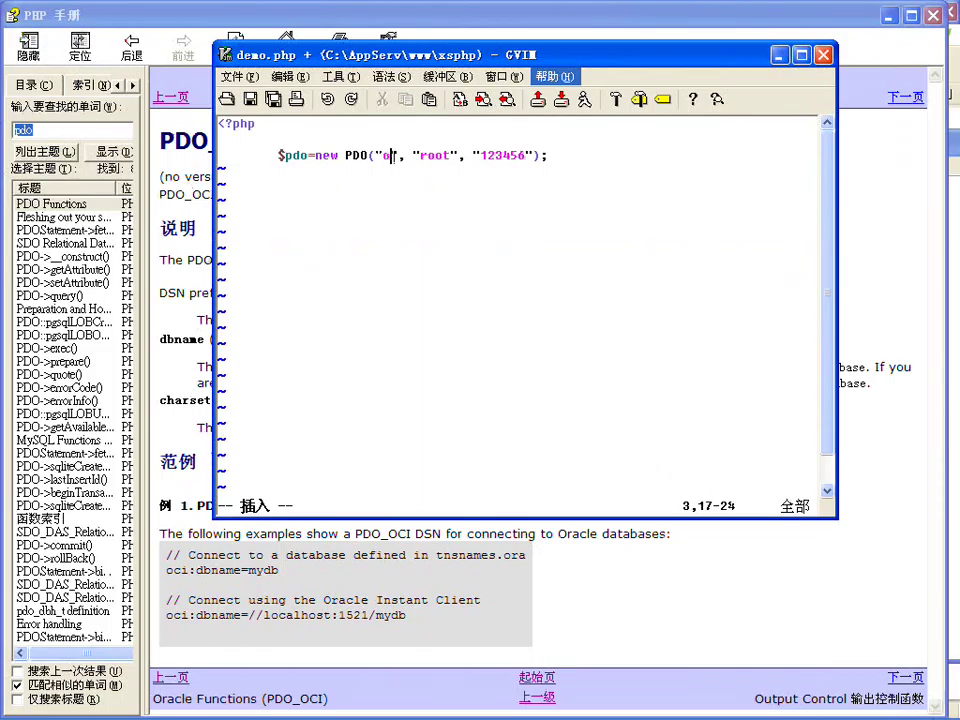
{"action": "type", "text": "ci"}
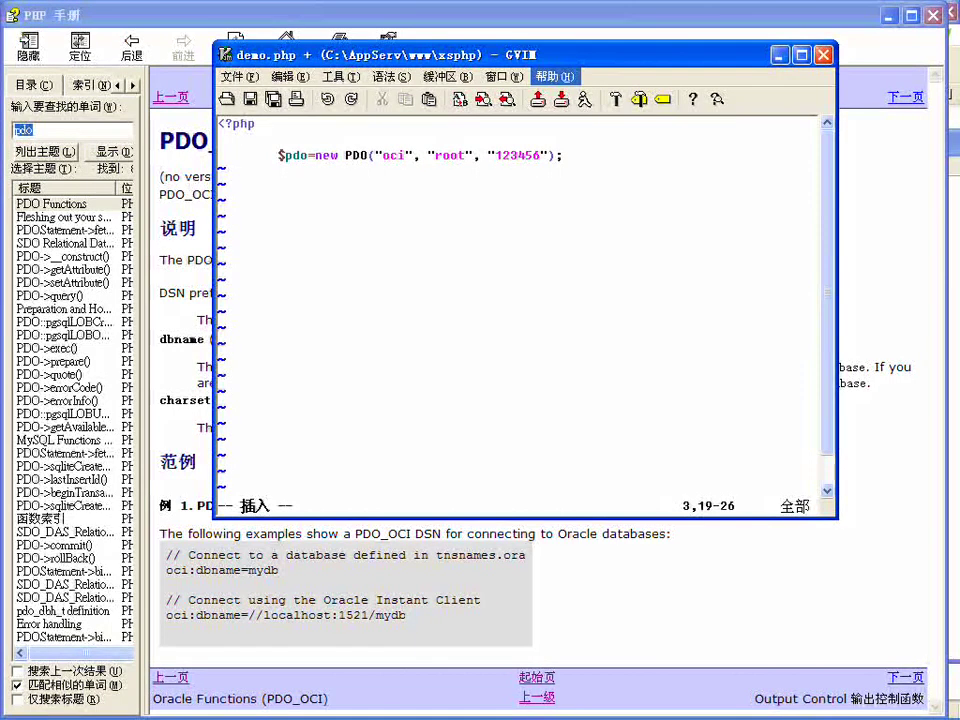
{"action": "type", "text": ":"}
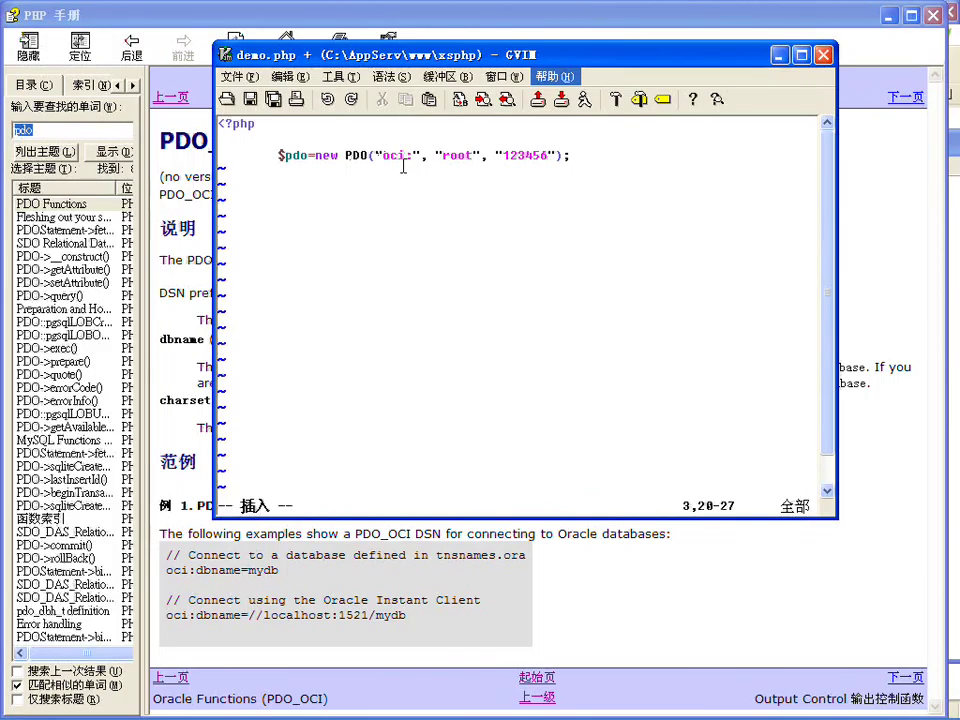
{"action": "type", "text": "dbname="}
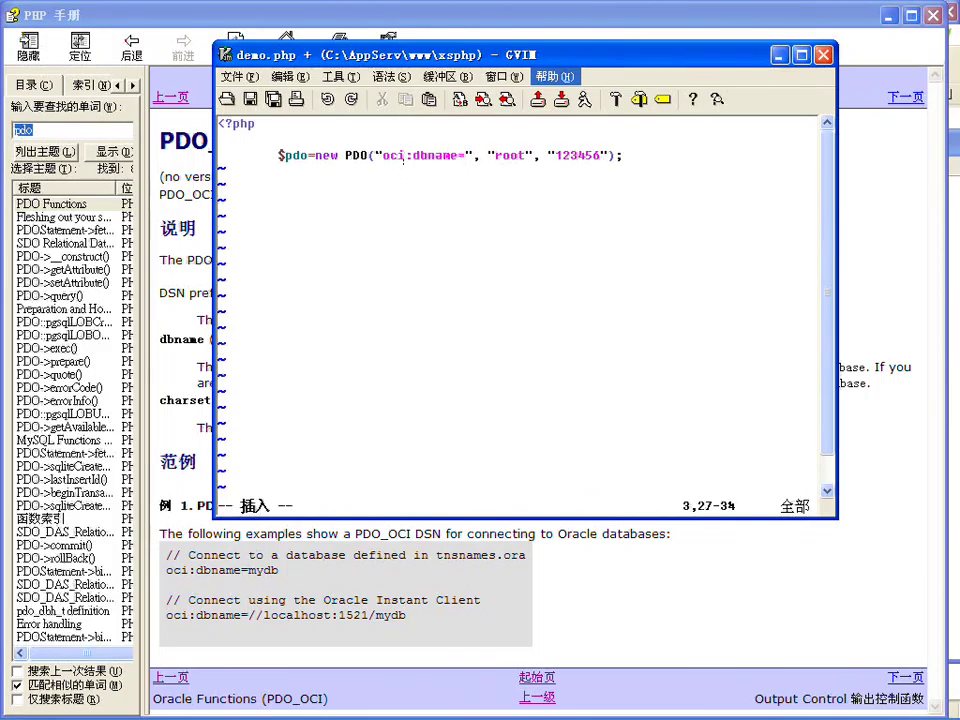
{"action": "type", "text": "//localhost"}
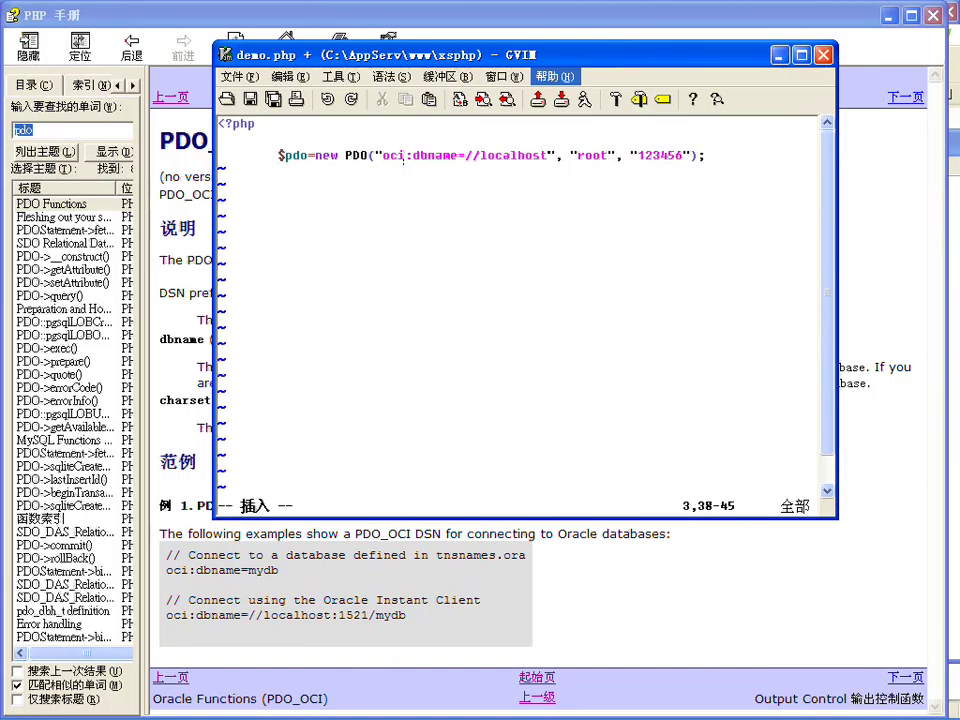
{"action": "type", "text": ":1521"}
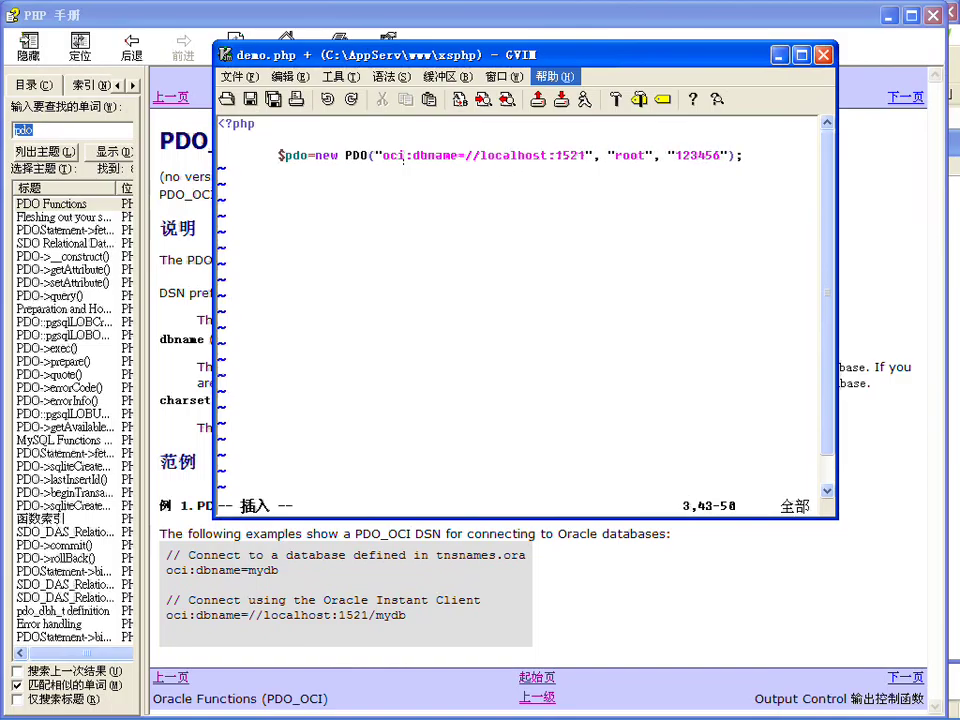
{"action": "type", "text": "/xsphpdb"}
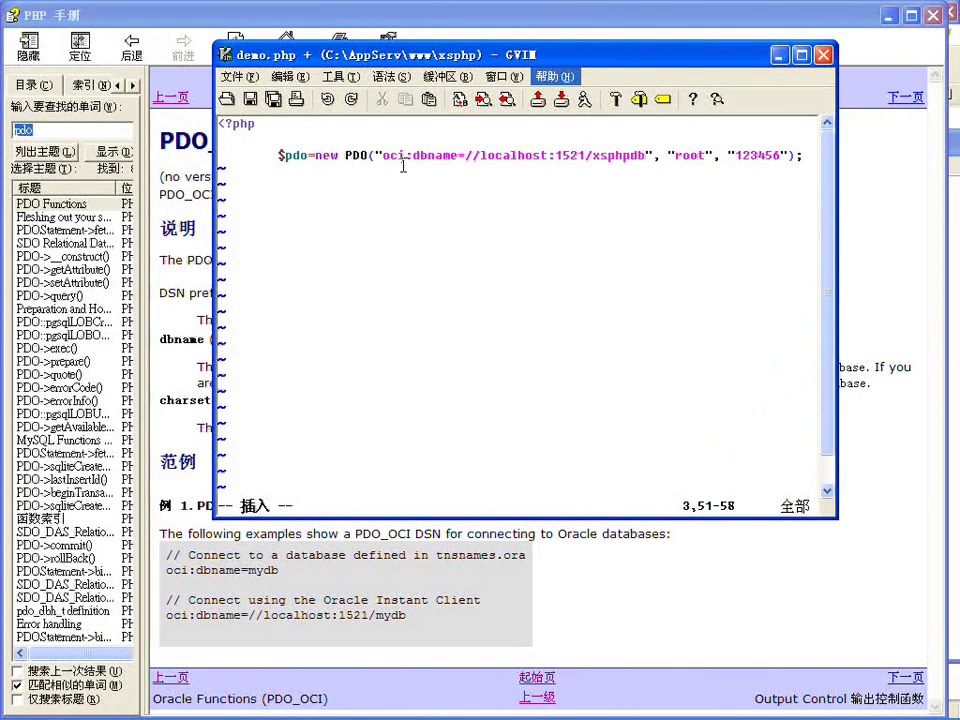
{"action": "key", "text": "ctrl+s"}
Select parts of the oci:dbname=//localhost:1521/xsphpdb DSN string
{"action": "left_click_drag", "start_coordinate": [407, 158], "coordinate": [386, 158]}
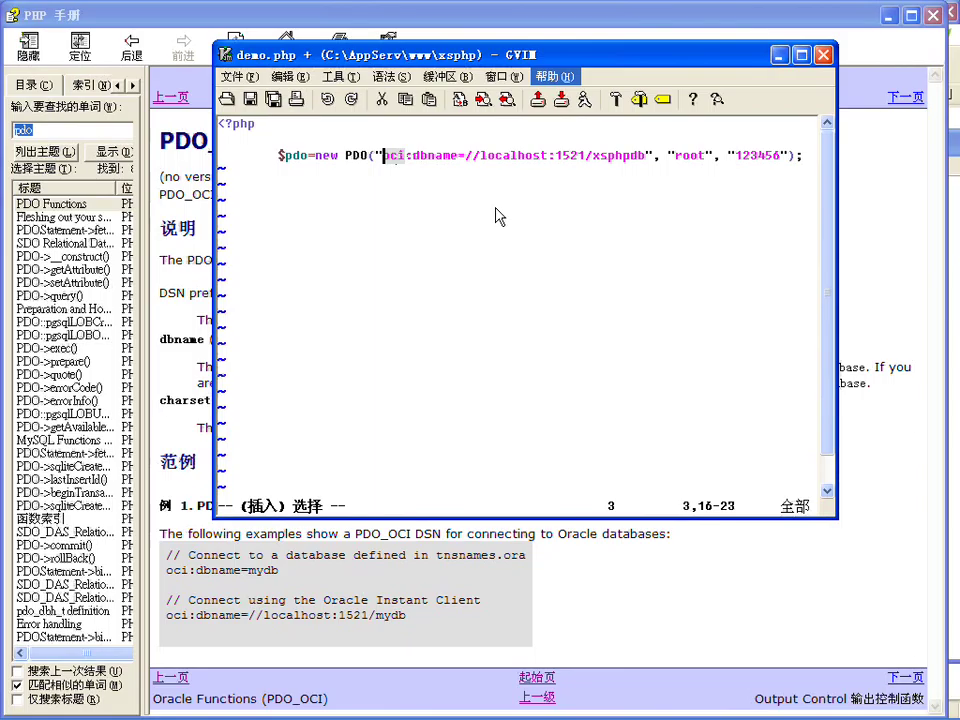
{"action": "left_click", "coordinate": [437, 175]}
{"action": "mouse_move", "coordinate": [431, 163]}
{"action": "left_mouse_down"}
{"action": "mouse_move", "coordinate": [638, 161]}
{"action": "mouse_move", "coordinate": [392, 155]}
{"action": "left_mouse_up"}
{"action": "left_click", "coordinate": [647, 155]}
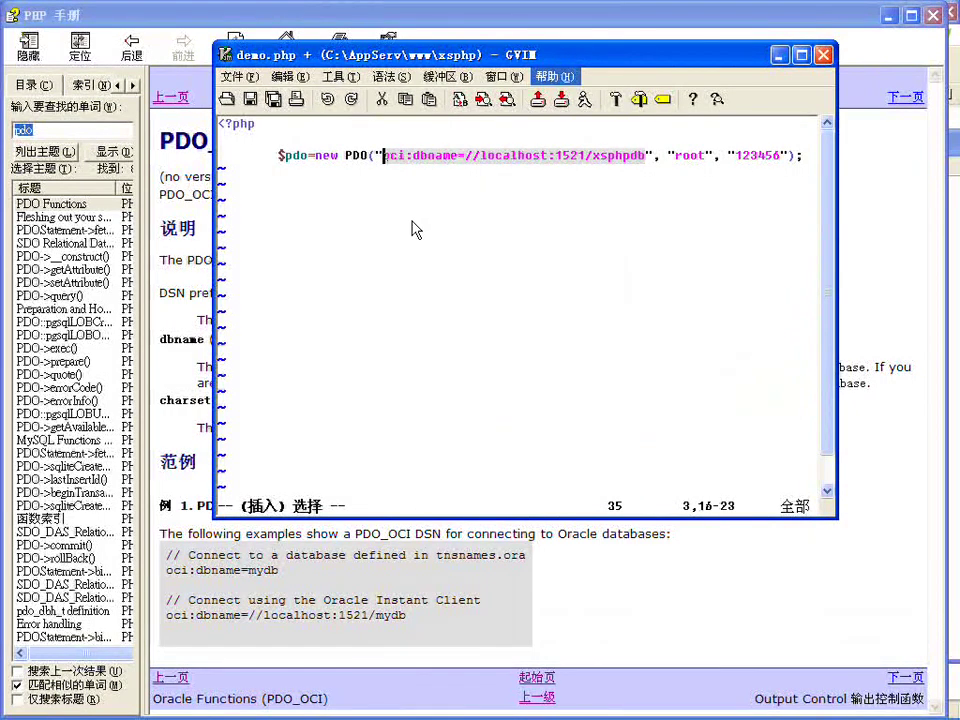
{"action": "left_click", "coordinate": [405, 155]}
Return to the PDO drivers table, open PDO_MYSQL, and highlight its heading and attribute list
{"action": "left_click", "coordinate": [713, 524]}
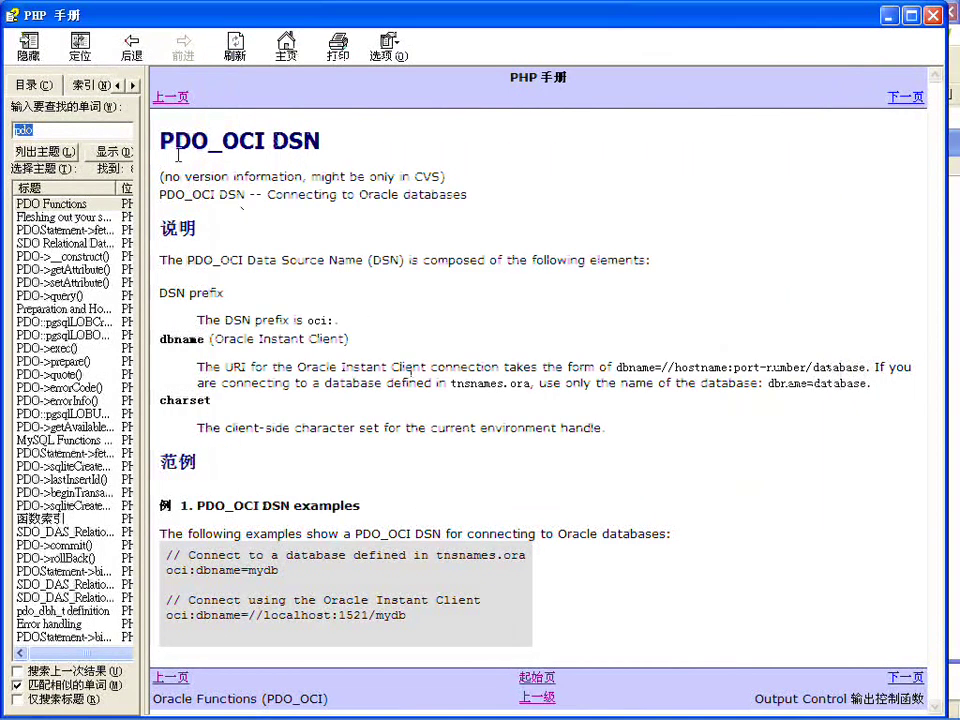
{"action": "left_click", "coordinate": [131, 45]}
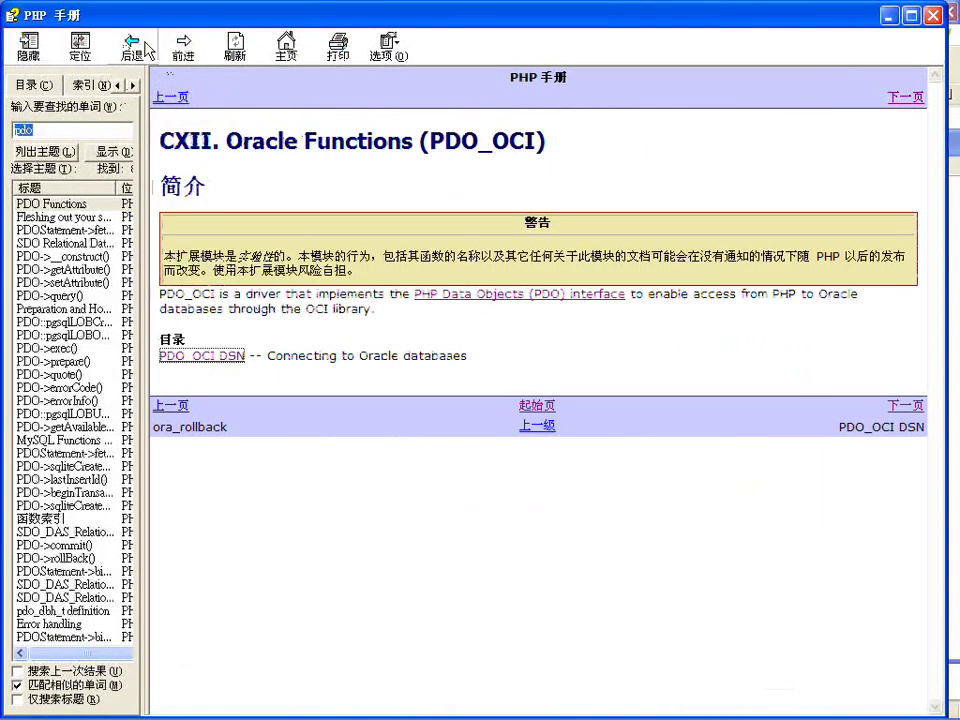
{"action": "left_click", "coordinate": [140, 46]}
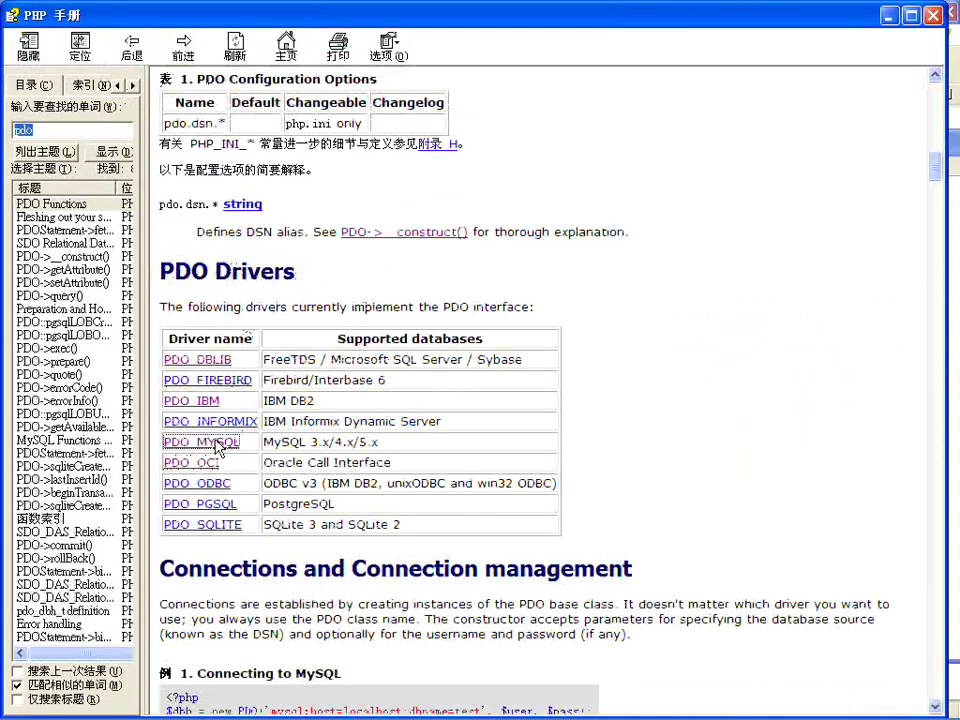
{"action": "left_click", "coordinate": [218, 446]}
{"action": "left_click_drag", "start_coordinate": [243, 141], "coordinate": [438, 141]}
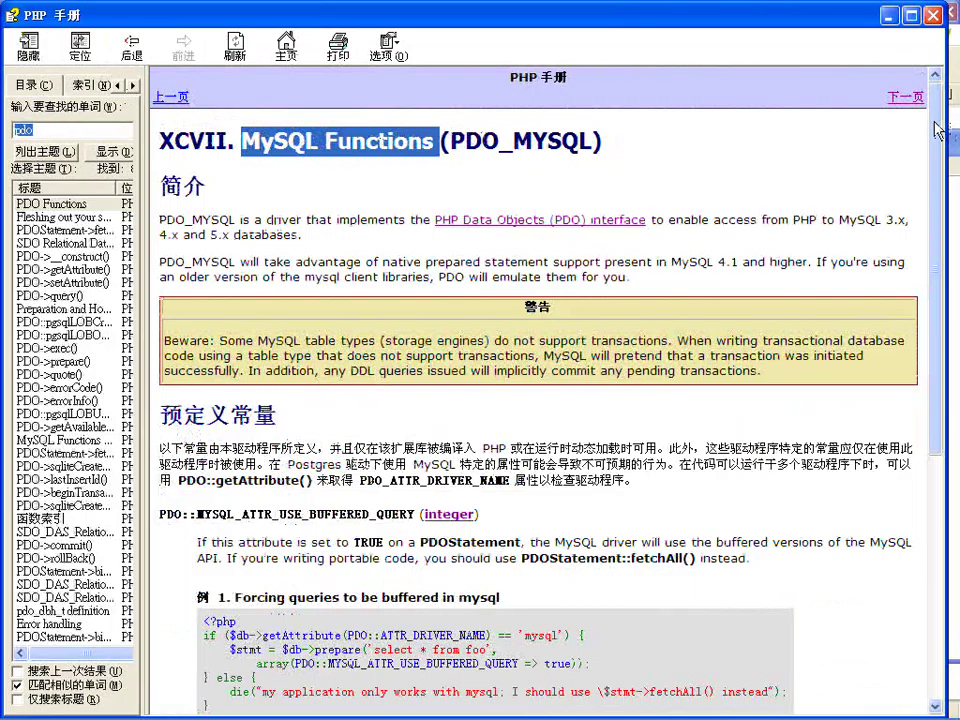
{"action": "scroll", "coordinate": [938, 130], "scroll_direction": "down", "scroll_amount": 5}
{"action": "mouse_move", "coordinate": [536, 586]}
{"action": "left_mouse_down"}
{"action": "mouse_move", "coordinate": [265, 378]}
{"action": "mouse_move", "coordinate": [198, 178]}
{"action": "left_mouse_up"}
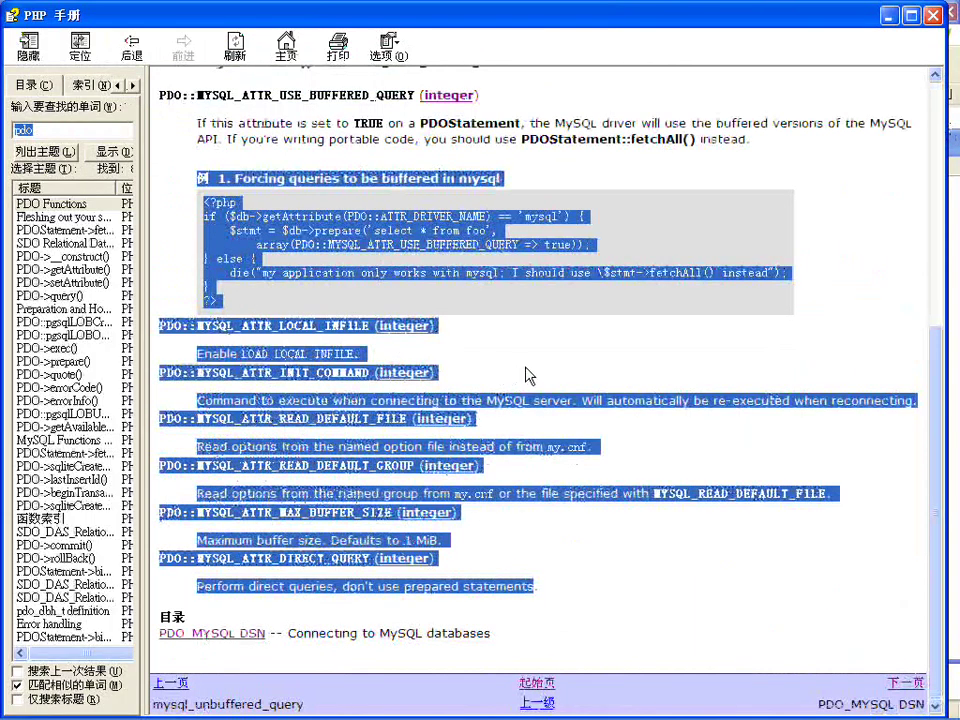
{"action": "left_click", "coordinate": [528, 375]}
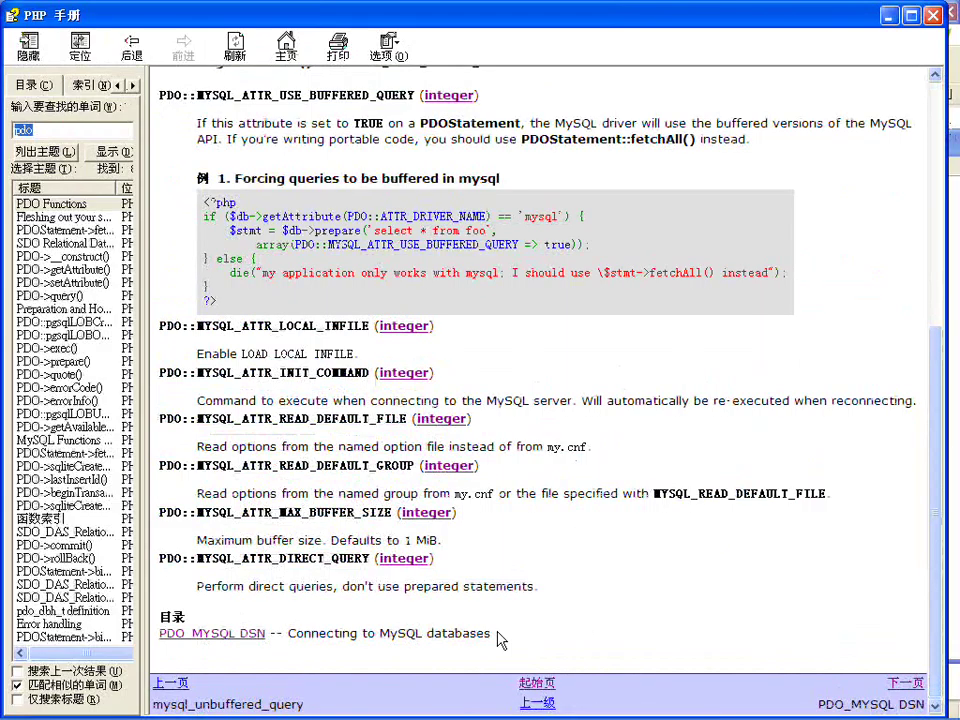
Open the PDO_MYSQL DSN page and highlight the mysql: prefix and host element
{"action": "left_click", "coordinate": [244, 634]}
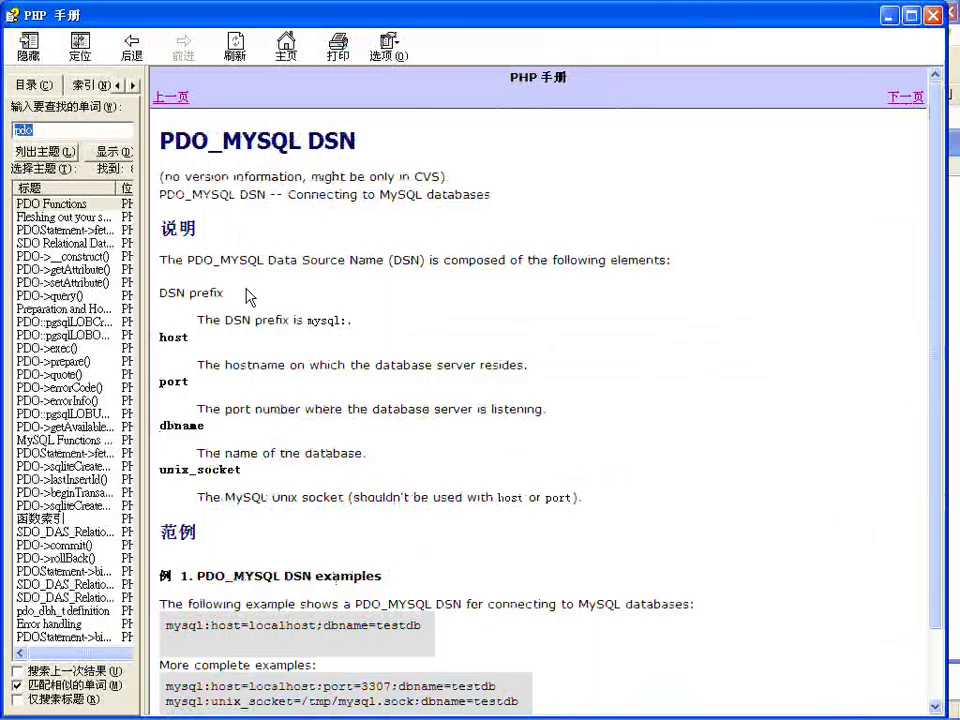
{"action": "left_click_drag", "start_coordinate": [307, 320], "coordinate": [354, 318]}
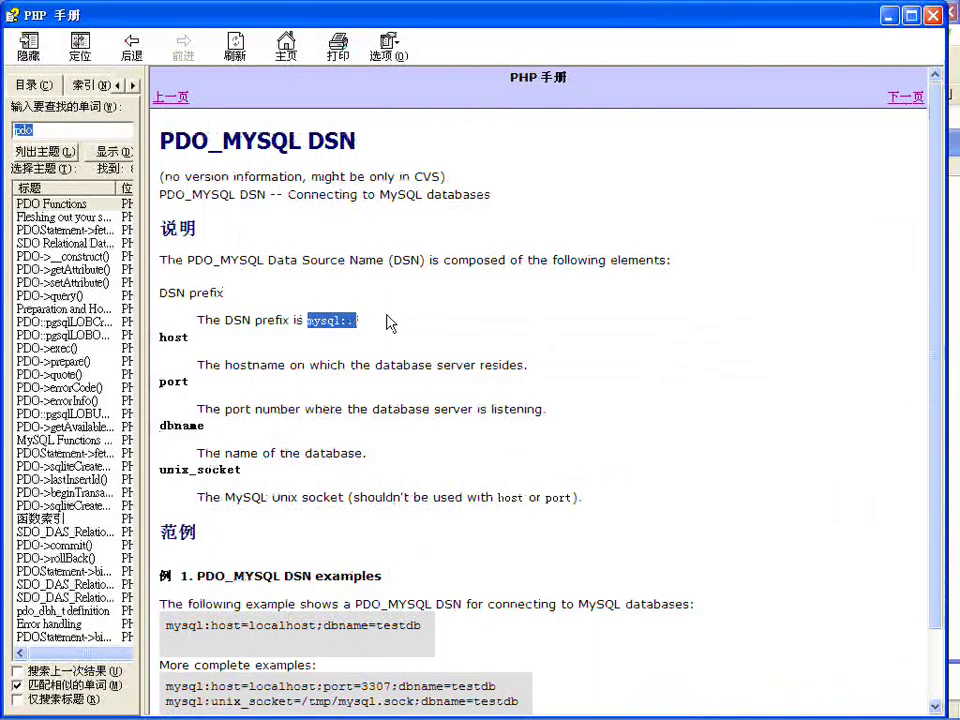
{"action": "left_click", "coordinate": [396, 318]}
{"action": "double_click", "coordinate": [166, 337]}
{"action": "left_click_drag", "start_coordinate": [371, 365], "coordinate": [522, 366]}
{"action": "left_click", "coordinate": [470, 380]}
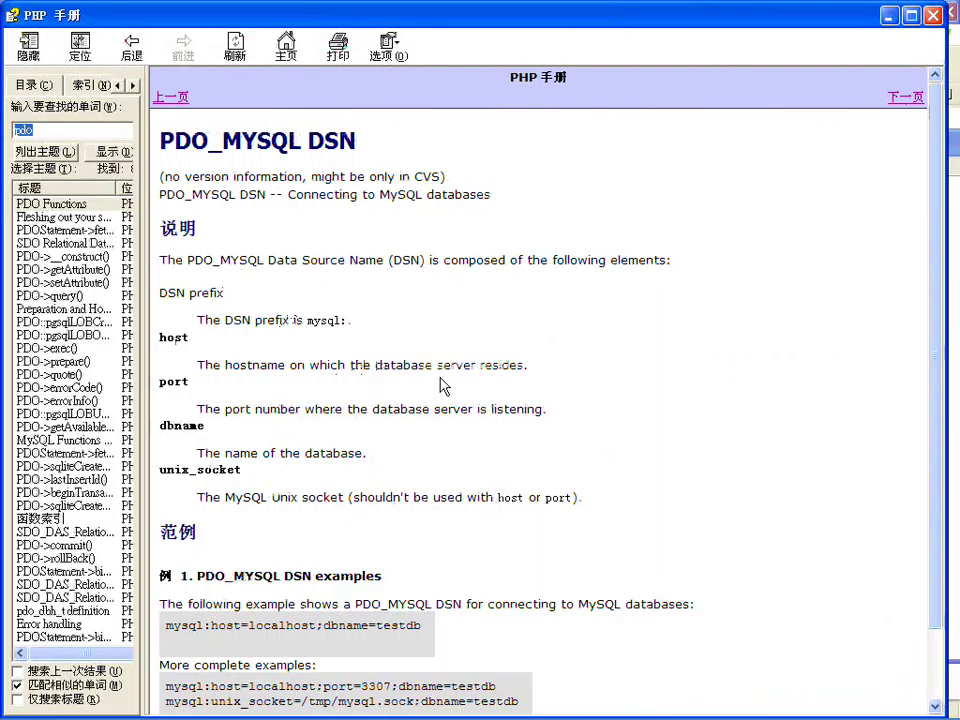
Highlight the port, dbname and unix_socket elements of the PDO_MYSQL DSN page
{"action": "left_click_drag", "start_coordinate": [159, 381], "coordinate": [219, 409]}
{"action": "left_click", "coordinate": [255, 428]}
{"action": "mouse_move", "coordinate": [159, 425]}
{"action": "left_mouse_down"}
{"action": "mouse_move", "coordinate": [268, 453]}
{"action": "mouse_move", "coordinate": [190, 469]}
{"action": "left_mouse_up"}
{"action": "left_click", "coordinate": [245, 465]}
{"action": "left_click", "coordinate": [275, 478]}
{"action": "left_click", "coordinate": [727, 707]}
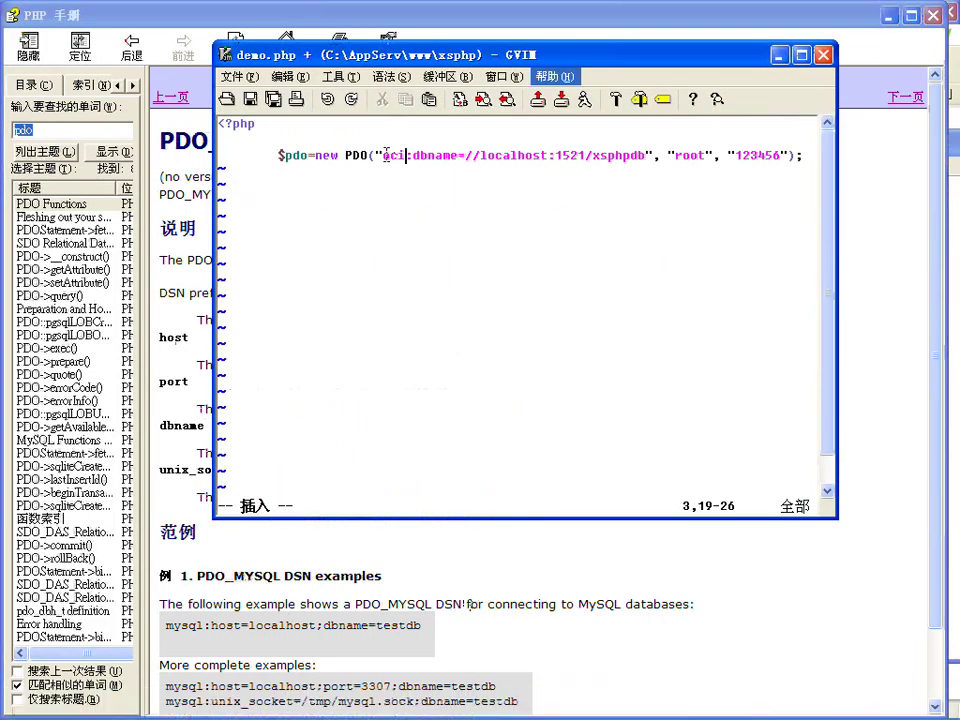
{"action": "left_click_drag", "start_coordinate": [384, 155], "coordinate": [653, 156]}
{"action": "key", "text": "BackSpace"}
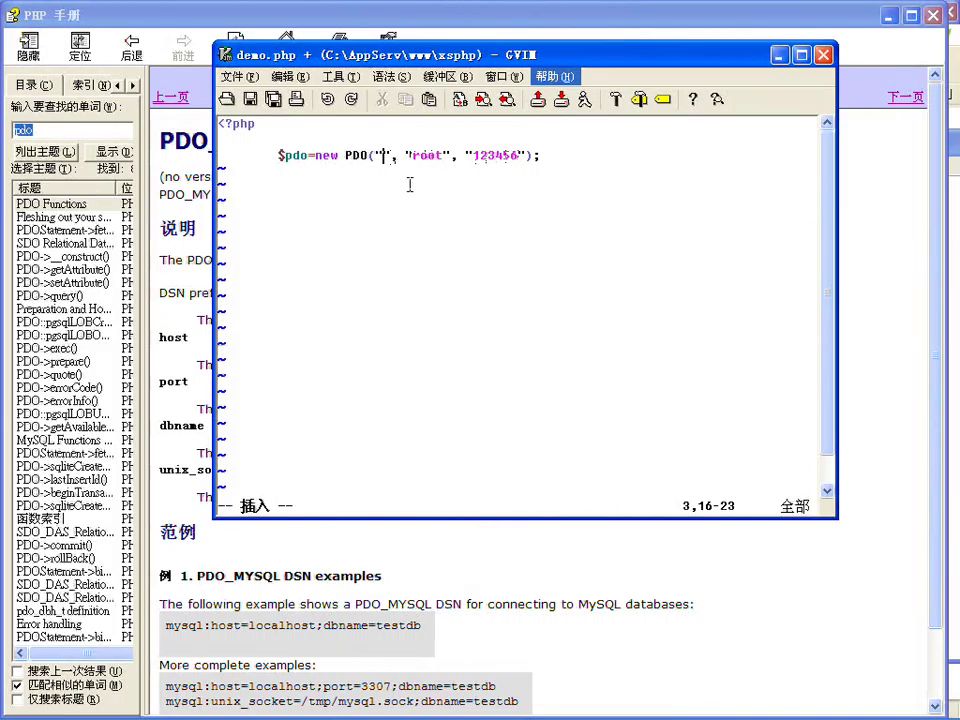
{"action": "type", "text": "mysql:"}
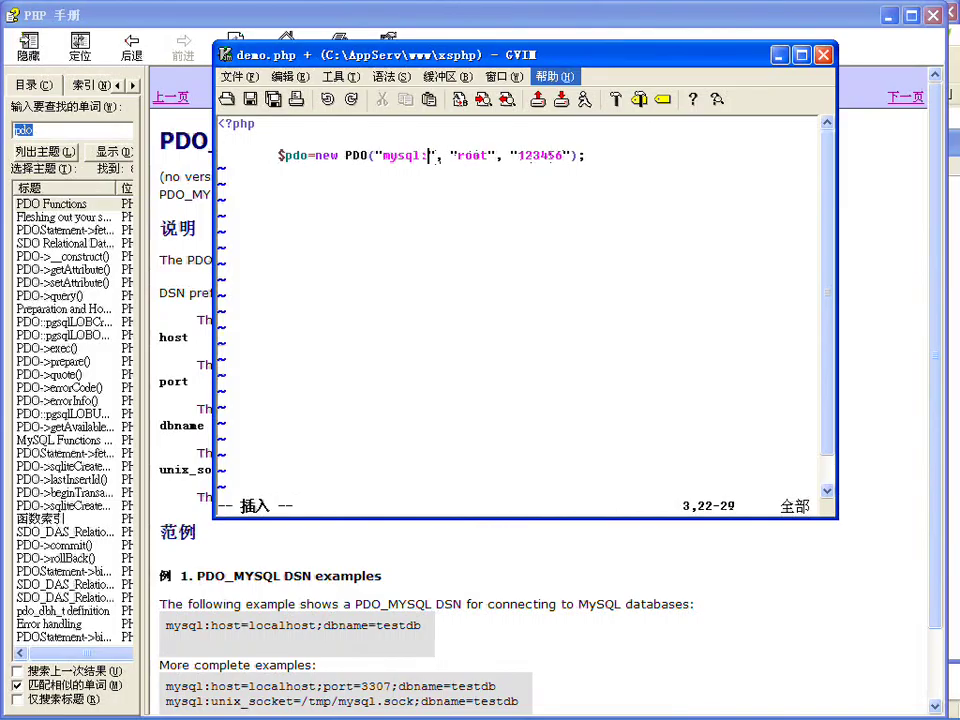
{"action": "type", "text": "host=localhost;dbname="}
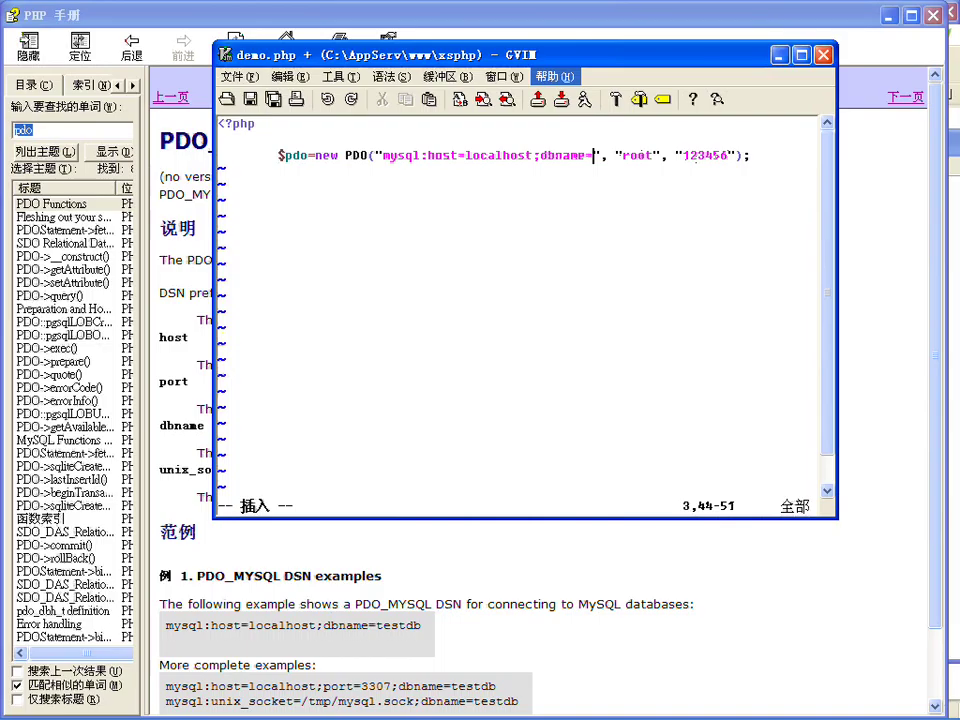
{"action": "type", "text": "xsphpdb"}
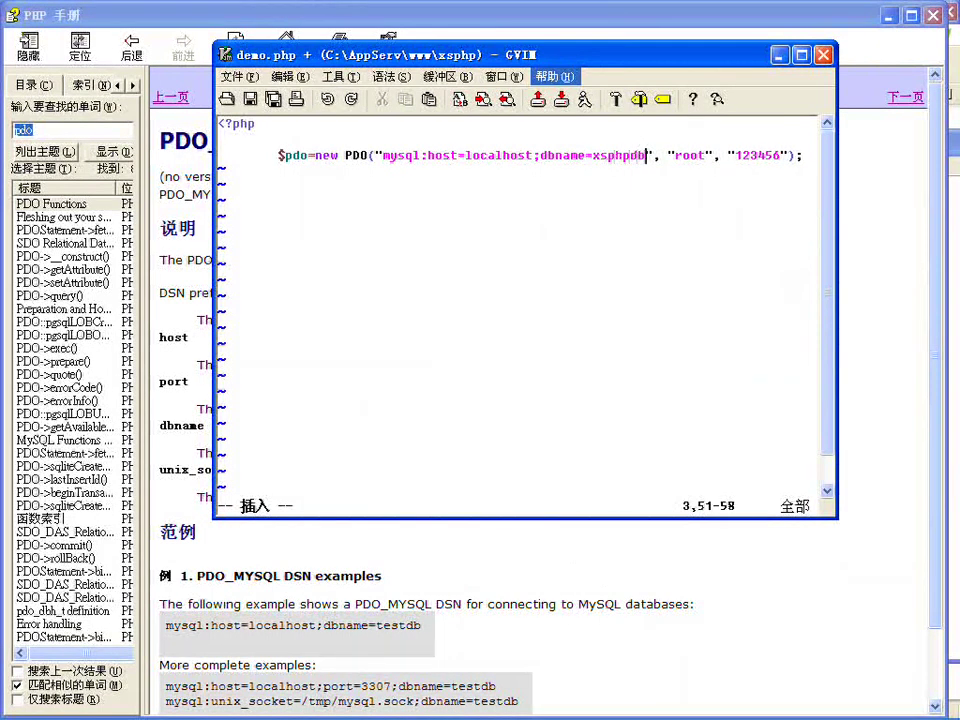
{"action": "key", "text": "ctrl+s"}
{"action": "type", "text": ";"}
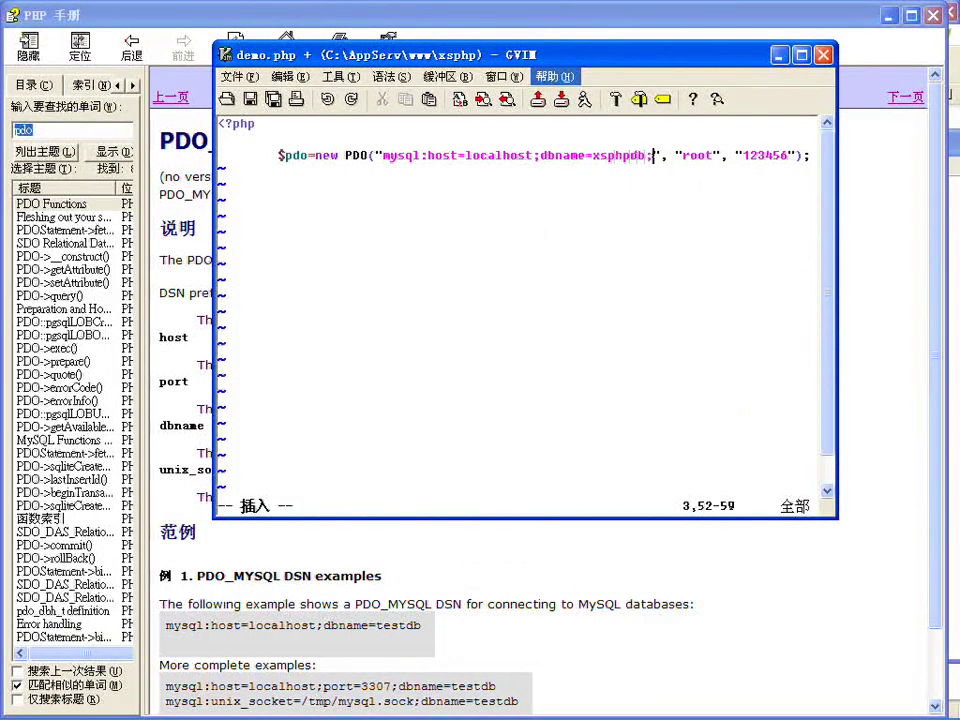
{"action": "type", "text": "port=3306"}
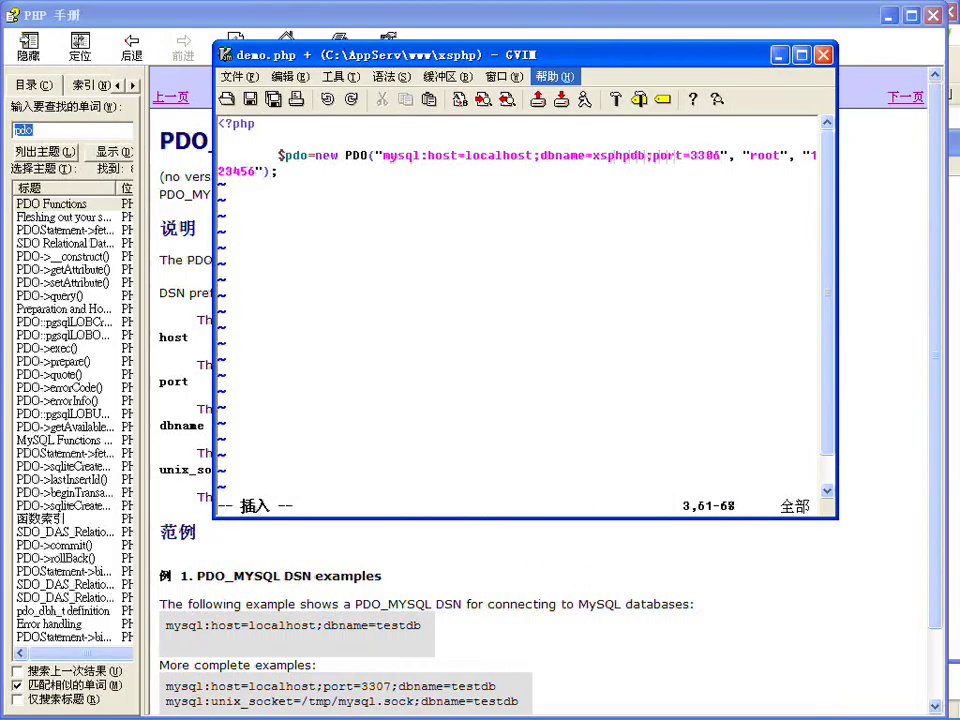
{"action": "key", "text": "BackSpace"}
{"action": "key", "text": "BackSpace"}
{"action": "key", "text": "BackSpace"}
{"action": "key", "text": "BackSpace"}
{"action": "key", "text": "BackSpace"}
{"action": "key", "text": "ctrl+s"}
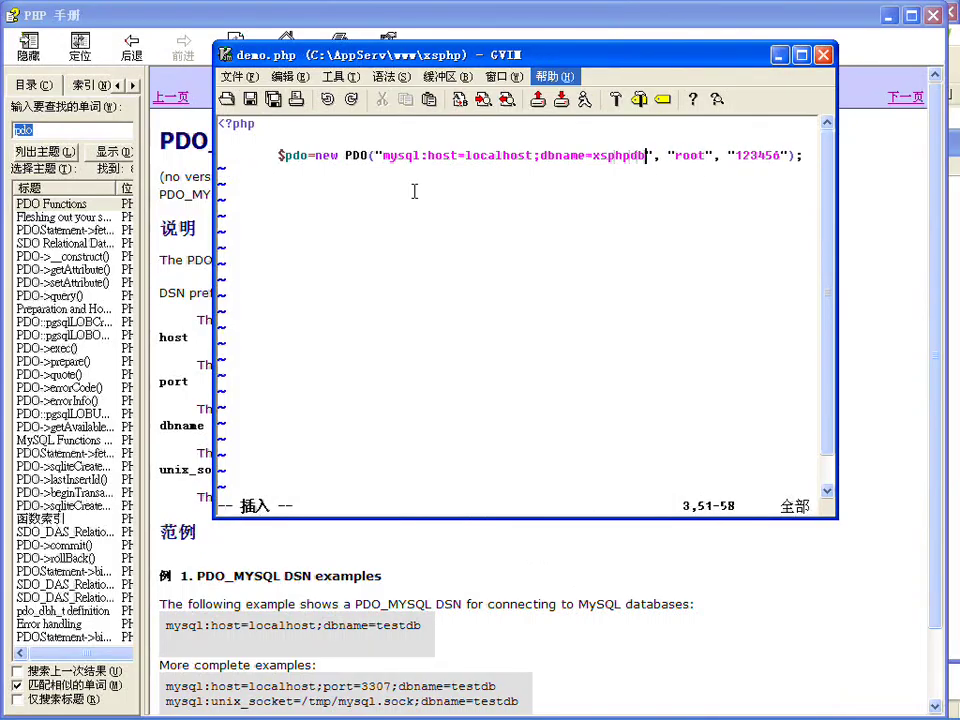
{"action": "left_click", "coordinate": [801, 56]}
{"action": "mouse_move", "coordinate": [58, 106]}
{"action": "left_mouse_down"}
{"action": "mouse_move", "coordinate": [557, 109]}
{"action": "mouse_move", "coordinate": [617, 122]}
{"action": "left_mouse_up"}
{"action": "left_click", "coordinate": [617, 122]}
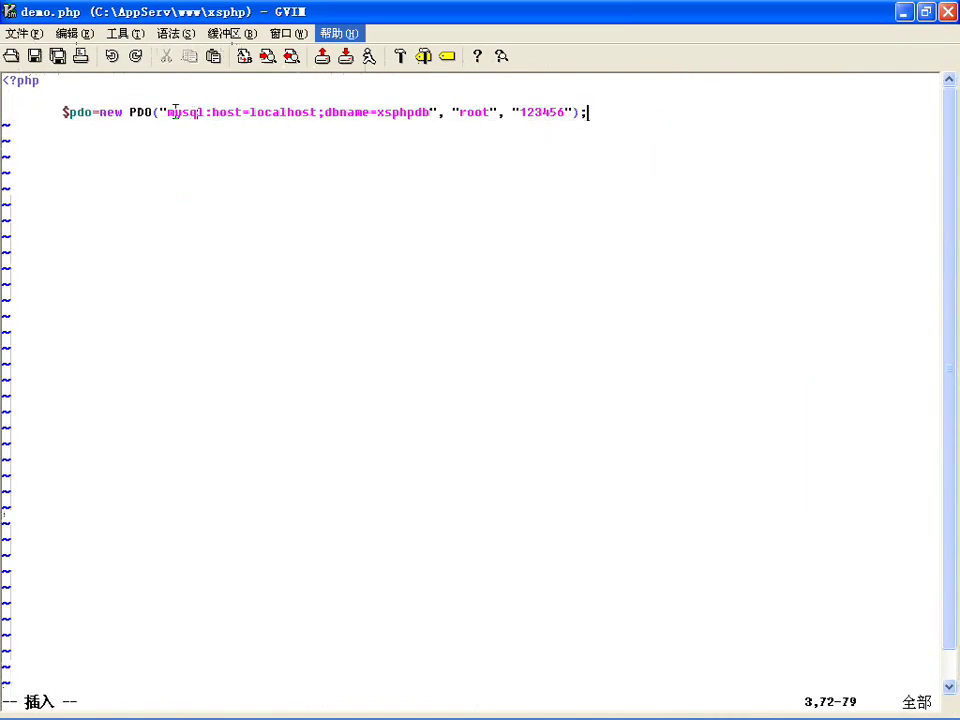
{"action": "left_click", "coordinate": [137, 111]}
{"action": "left_click_drag", "start_coordinate": [168, 111], "coordinate": [643, 122]}
{"action": "left_click", "coordinate": [643, 122]}
{"action": "left_click", "coordinate": [117, 111]}
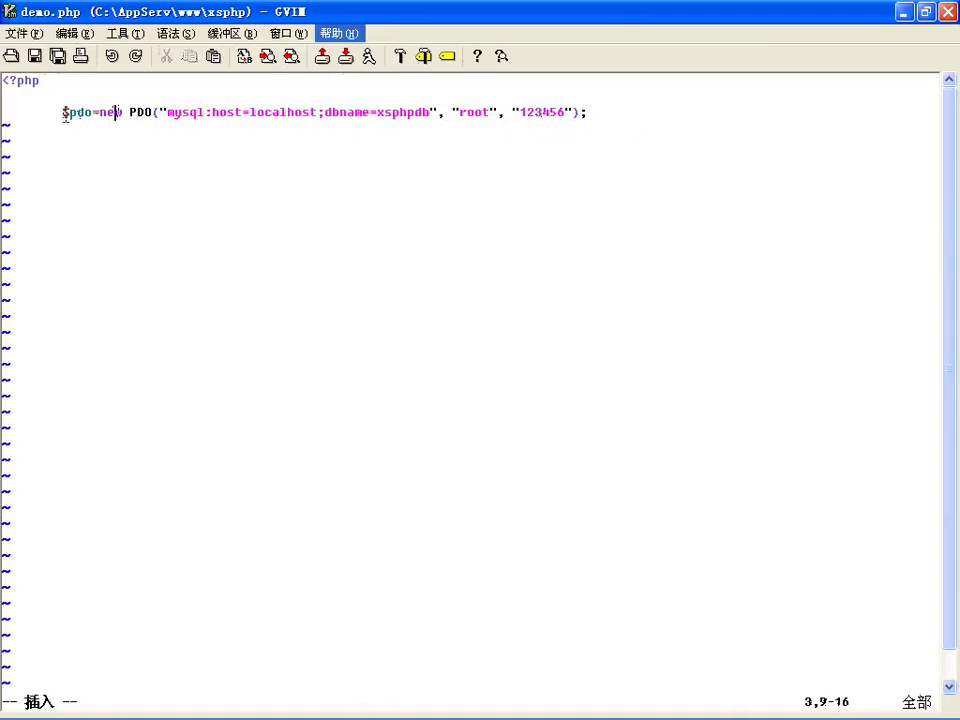
{"action": "left_click", "coordinate": [65, 112]}
{"action": "left_click_drag", "start_coordinate": [167, 100], "coordinate": [435, 111]}
{"action": "left_click", "coordinate": [437, 112]}
{"action": "left_click", "coordinate": [625, 117]}
{"action": "mouse_move", "coordinate": [480, 716]}
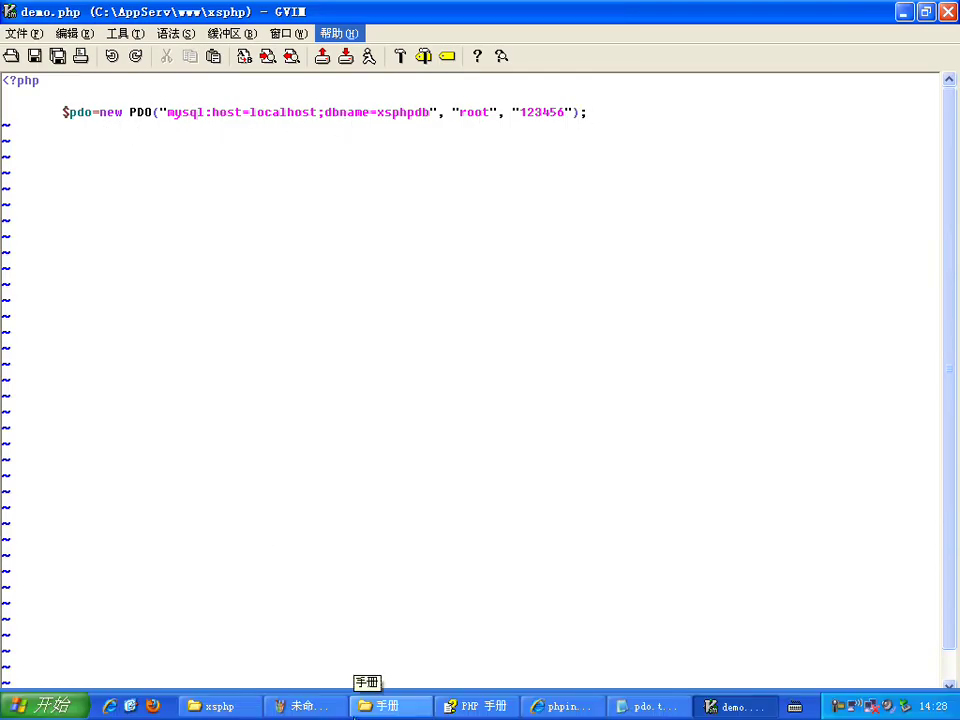
{"action": "left_click", "coordinate": [648, 706]}
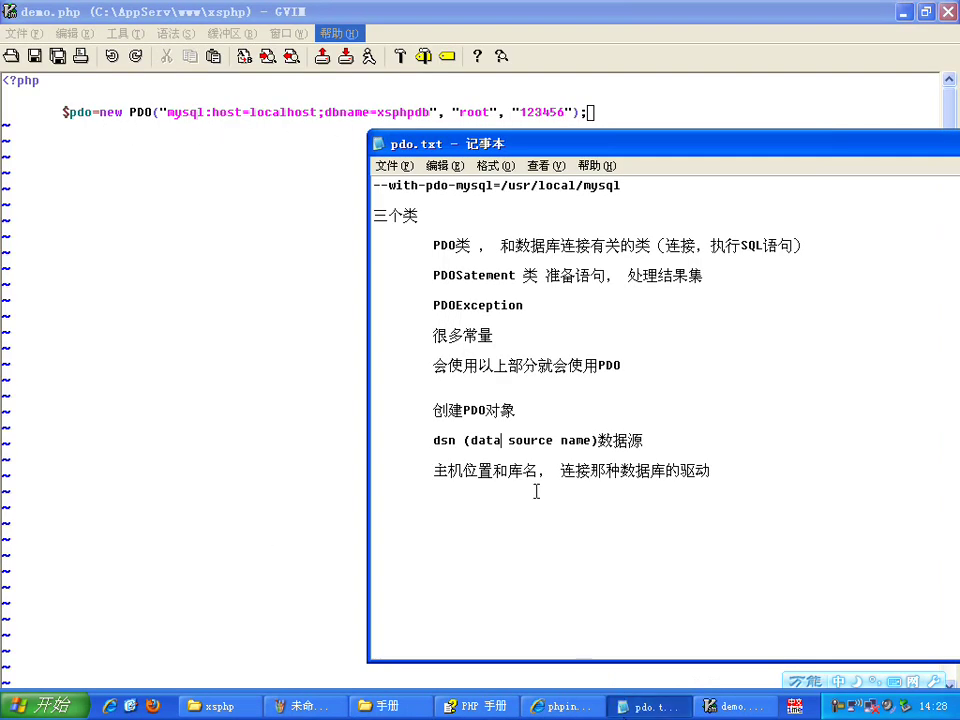
{"action": "left_click_drag", "start_coordinate": [433, 305], "coordinate": [555, 302]}
{"action": "left_click", "coordinate": [568, 304]}
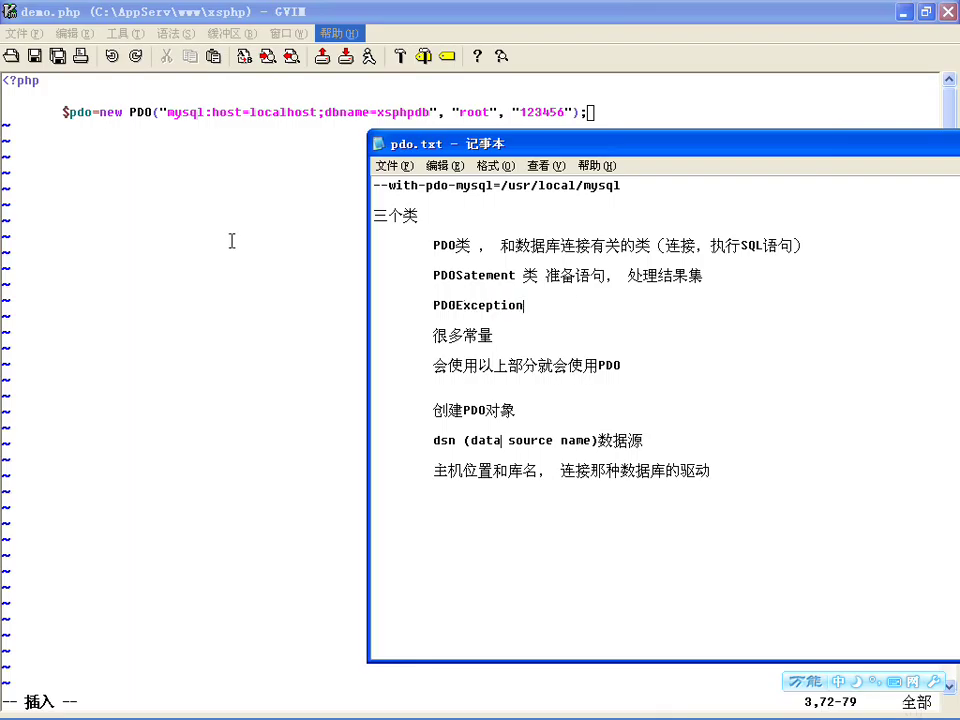
{"action": "left_click", "coordinate": [231, 240]}
{"action": "left_click", "coordinate": [55, 100]}
Add a try{ line above the $pdo connection and indent the connection inside it
{"action": "key", "text": "Return"}
{"action": "key", "text": "Tab"}
{"action": "type", "text": "try{"}
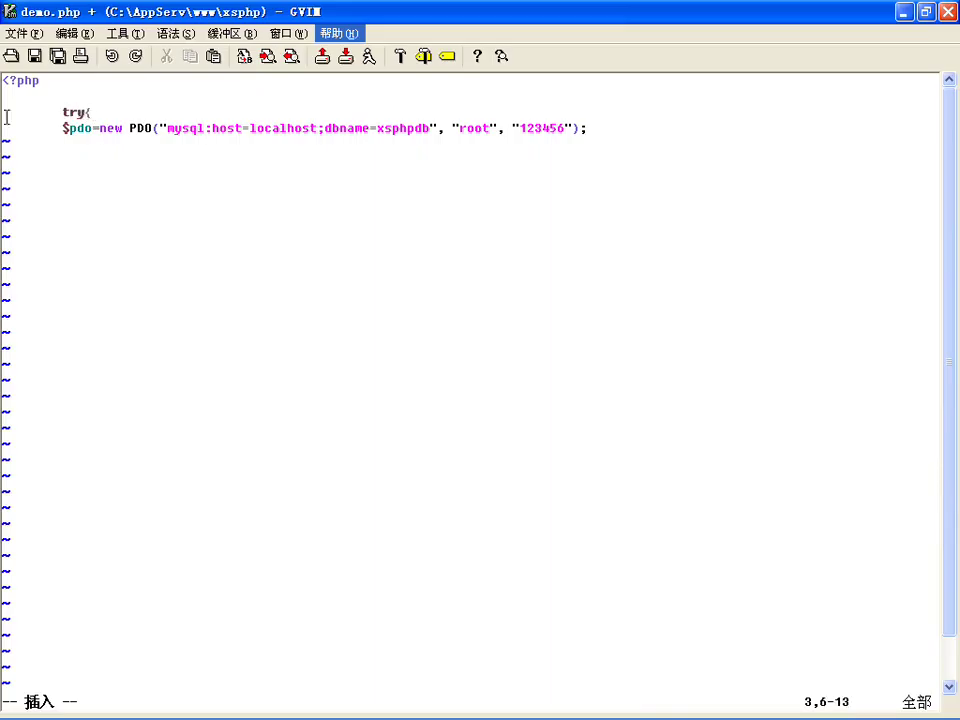
{"action": "left_click", "coordinate": [28, 126]}
{"action": "key", "text": "Tab"}
{"action": "left_click", "coordinate": [680, 128]}
{"action": "key", "text": "Return"}
{"action": "type", "text": "}"}
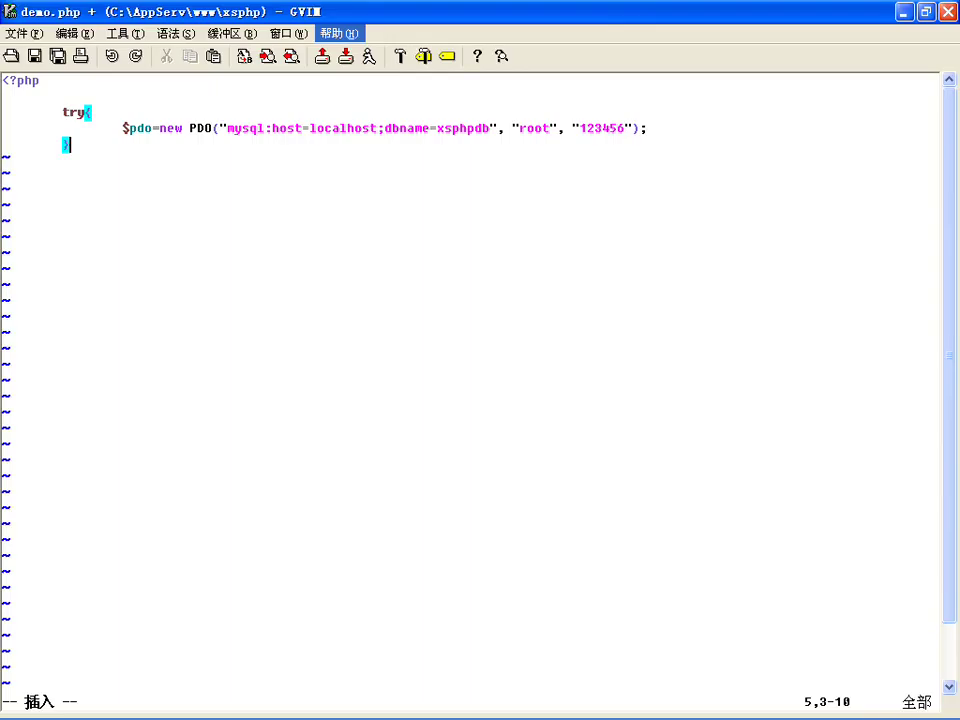
{"action": "type", "text": "ca"}
{"action": "type", "text": "tch()"}
Add the catch(PDOException $e){ } block with an indented body line and save
{"action": "key", "text": "Left"}
{"action": "type", "text": "PDOException $e"}
{"action": "key", "text": "Right"}
{"action": "type", "text": "{}"}
{"action": "key", "text": "Left"}
{"action": "key", "text": "Return"}
{"action": "key", "text": "Tab"}
{"action": "type", "text": "echo "}
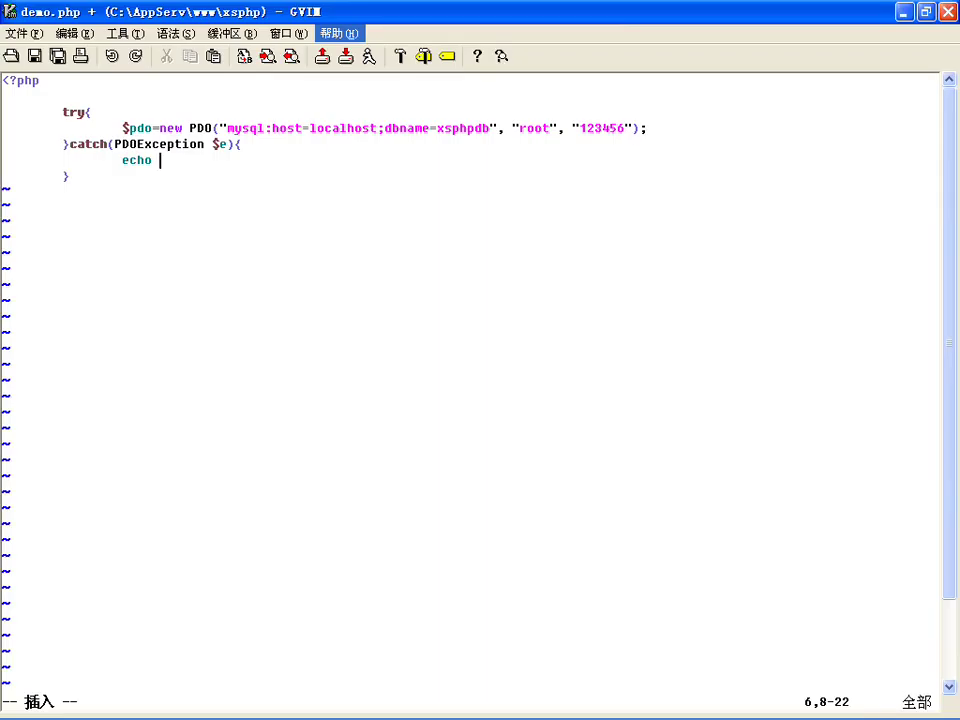
{"action": "type", "text": "$e->getMessage();"}
{"action": "key", "text": "ctrl+s"}
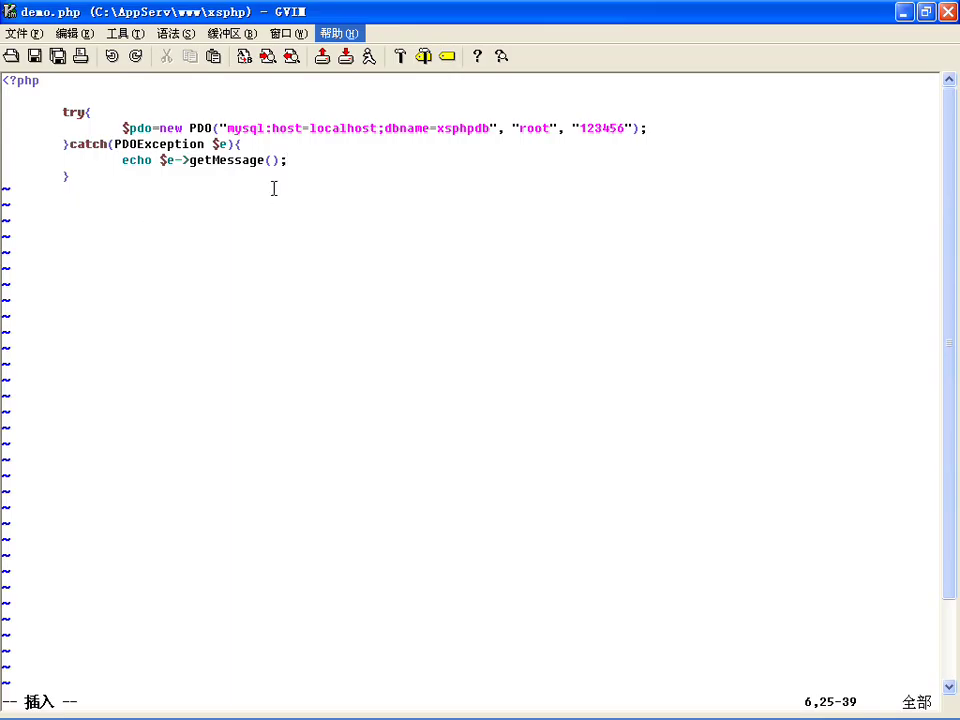
Fill the catch body with echo "数据库连接失败：".$e->getMessage(); and exit;, then save
{"action": "left_click_drag", "start_coordinate": [120, 128], "coordinate": [648, 128]}
{"action": "left_click", "coordinate": [119, 181]}
{"action": "left_click_drag", "start_coordinate": [229, 128], "coordinate": [302, 128]}
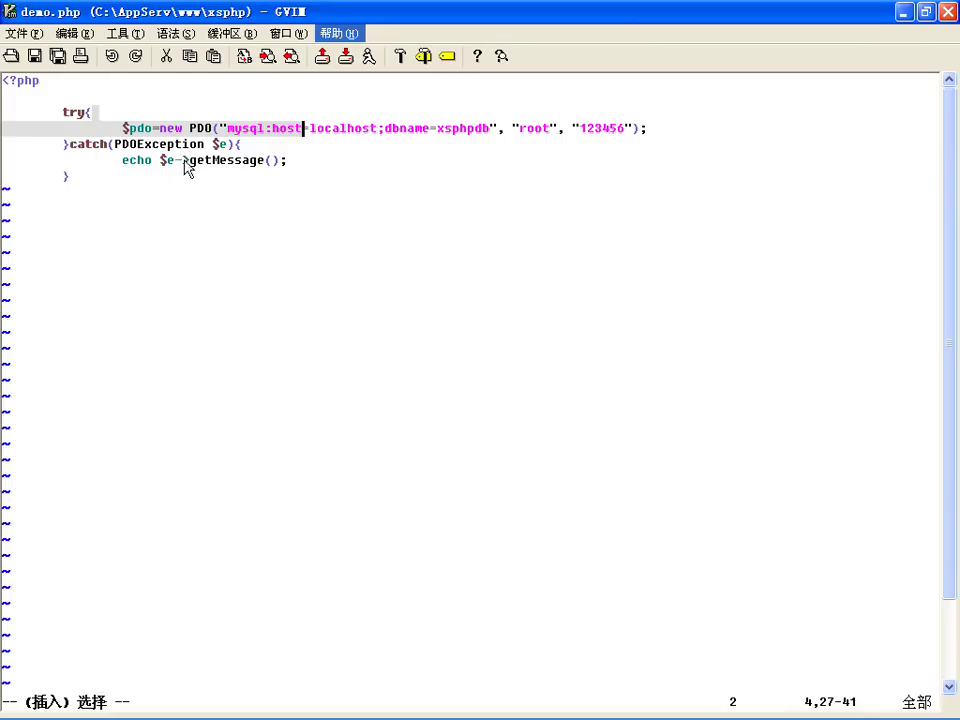
{"action": "left_click", "coordinate": [186, 160]}
{"action": "left_click", "coordinate": [327, 154]}
{"action": "key", "text": "Return"}
{"action": "type", "text": "e"}
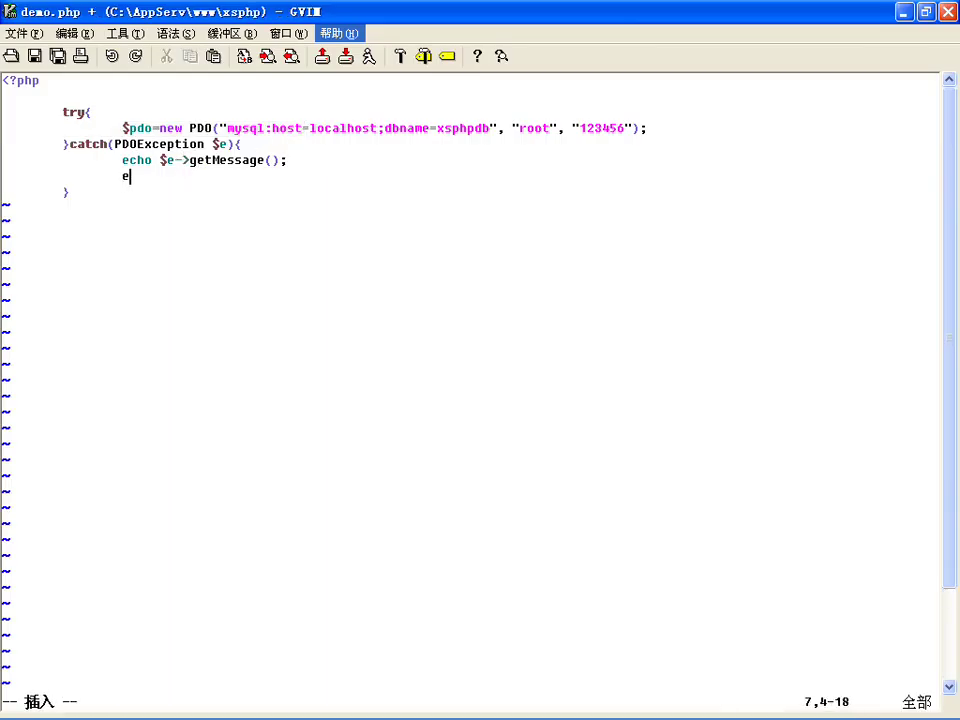
{"action": "type", "text": "xit;"}
{"action": "key", "text": "ctrl+s"}
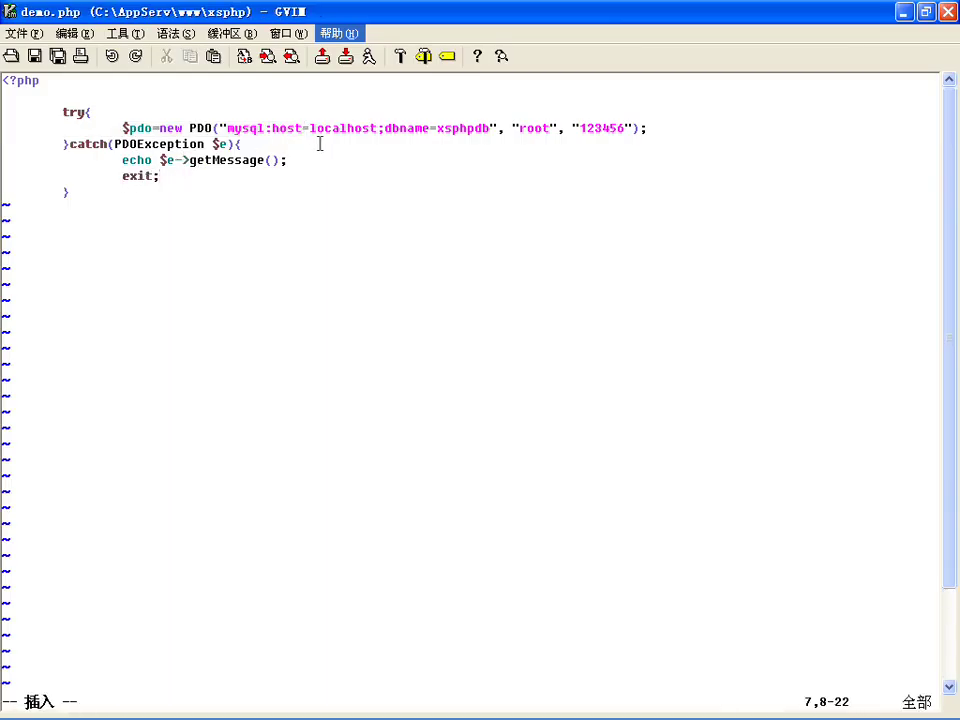
{"action": "type", "text": "\"\"."}
{"action": "key", "text": "Left"}
{"action": "key", "text": "Left"}
{"action": "type", "text": "ov数据库"}
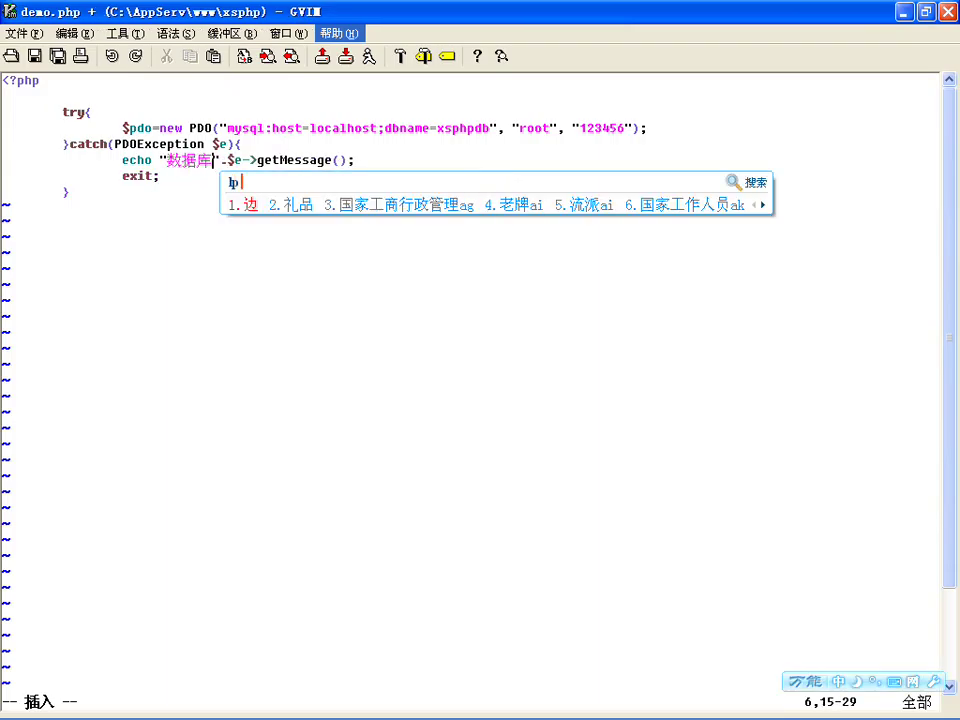
{"action": "type", "text": "连接失败"}
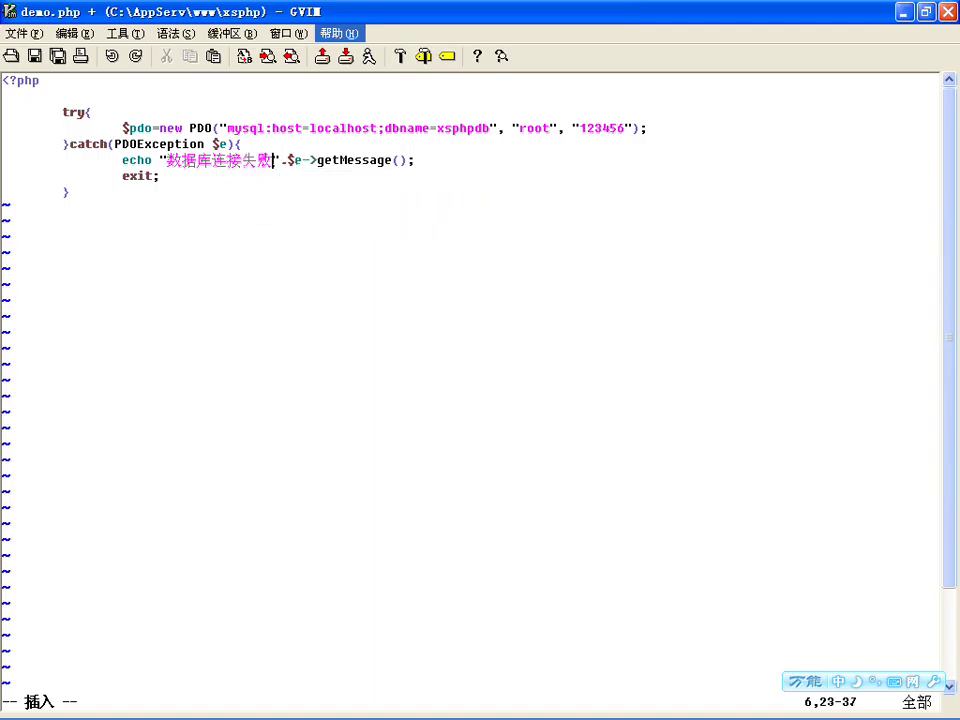
{"action": "type", "text": "："}
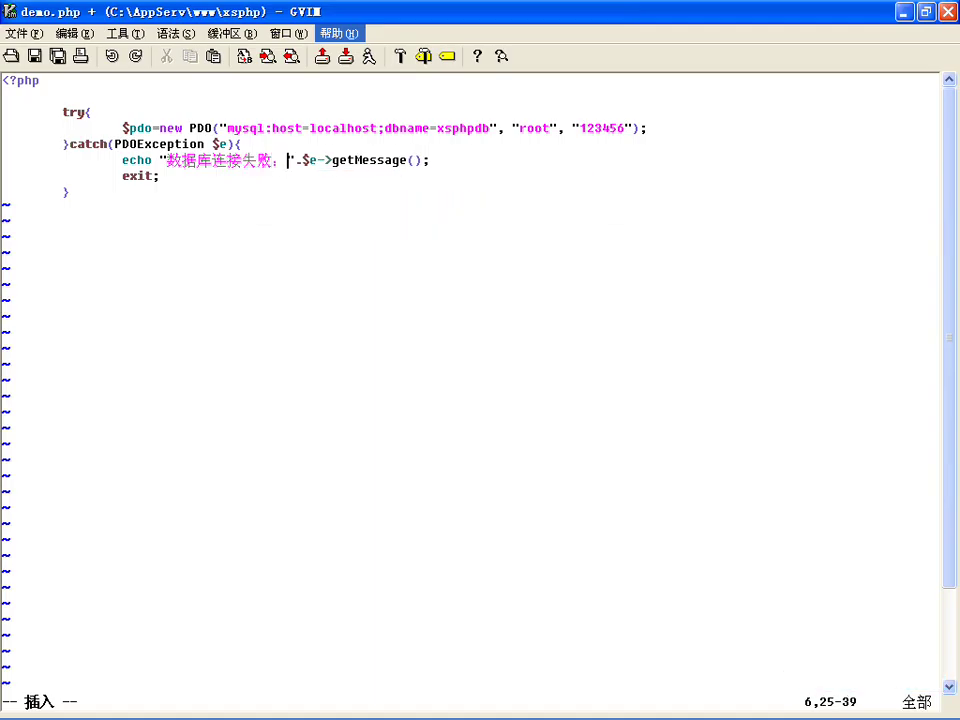
{"action": "key", "text": "ctrl+s"}
Add blank lines below the try/catch block, erase an unfinished echo line, and save
{"action": "left_click", "coordinate": [106, 195]}
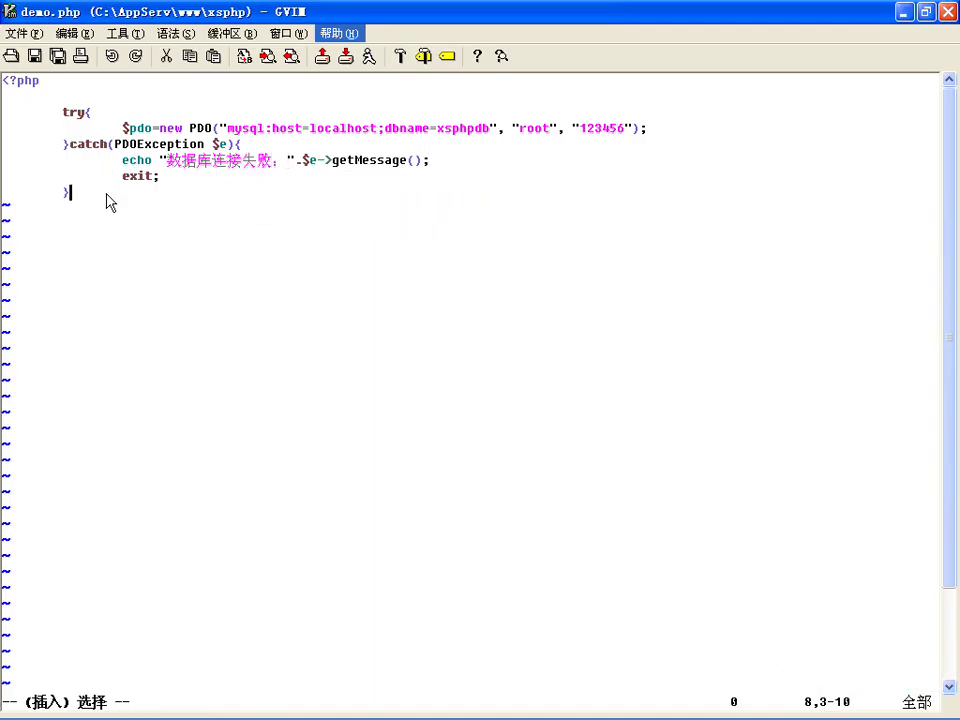
{"action": "key", "text": "Return"}
{"action": "key", "text": "Return"}
{"action": "key", "text": "Tab"}
{"action": "type", "text": "echo \"\""}
{"action": "key", "text": "BackSpace"}
{"action": "key", "text": "BackSpace"}
{"action": "key", "text": "BackSpace"}
{"action": "key", "text": "BackSpace"}
{"action": "key", "text": "BackSpace"}
{"action": "key", "text": "BackSpace"}
{"action": "key", "text": "BackSpace"}
{"action": "key", "text": "BackSpace"}
{"action": "key", "text": "ctrl+s"}
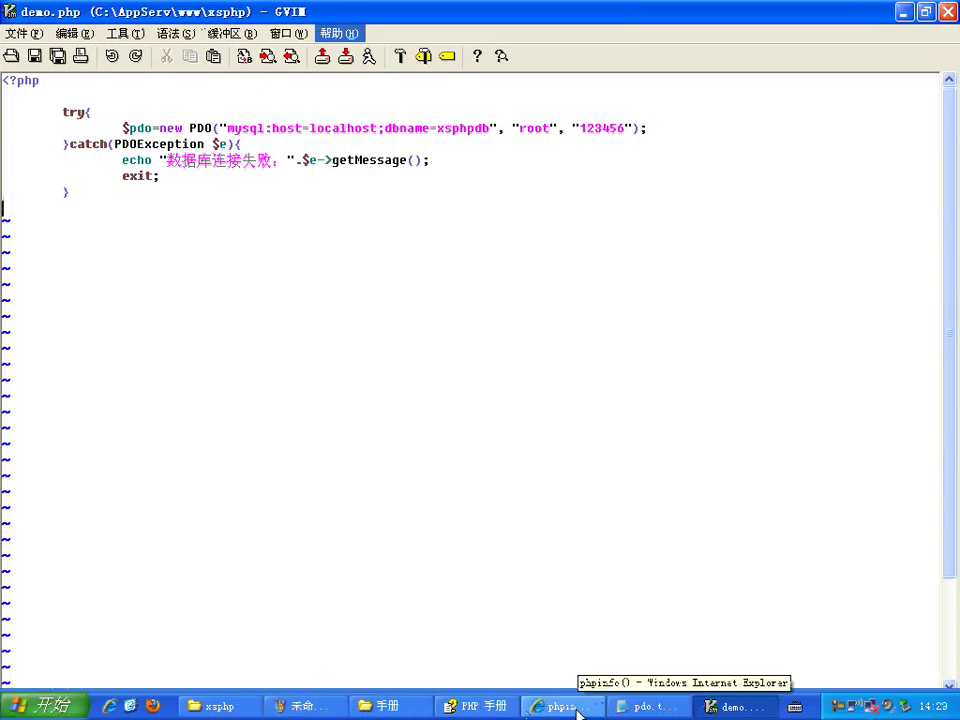
Load localhost/xsphp/demo.php in Internet Explorer in place of the phpinfo page
{"action": "left_click", "coordinate": [555, 704]}
{"action": "left_click", "coordinate": [306, 64]}
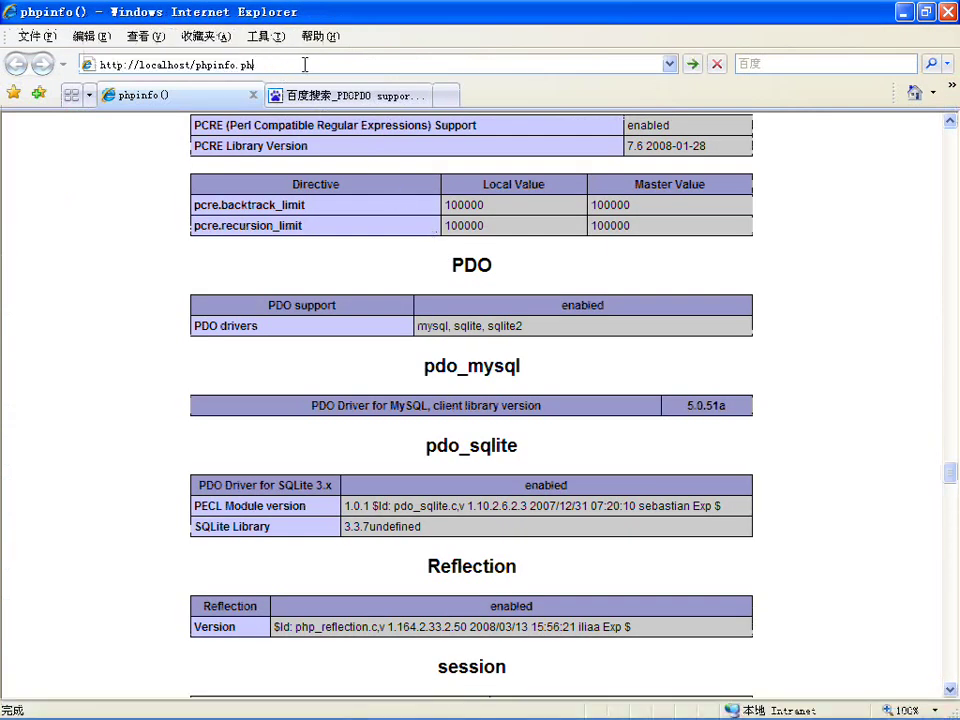
{"action": "key", "text": "BackSpace"}
{"action": "key", "text": "BackSpace"}
{"action": "key", "text": "BackSpace"}
{"action": "key", "text": "BackSpace"}
{"action": "key", "text": "BackSpace"}
{"action": "key", "text": "BackSpace"}
{"action": "type", "text": "xs"}
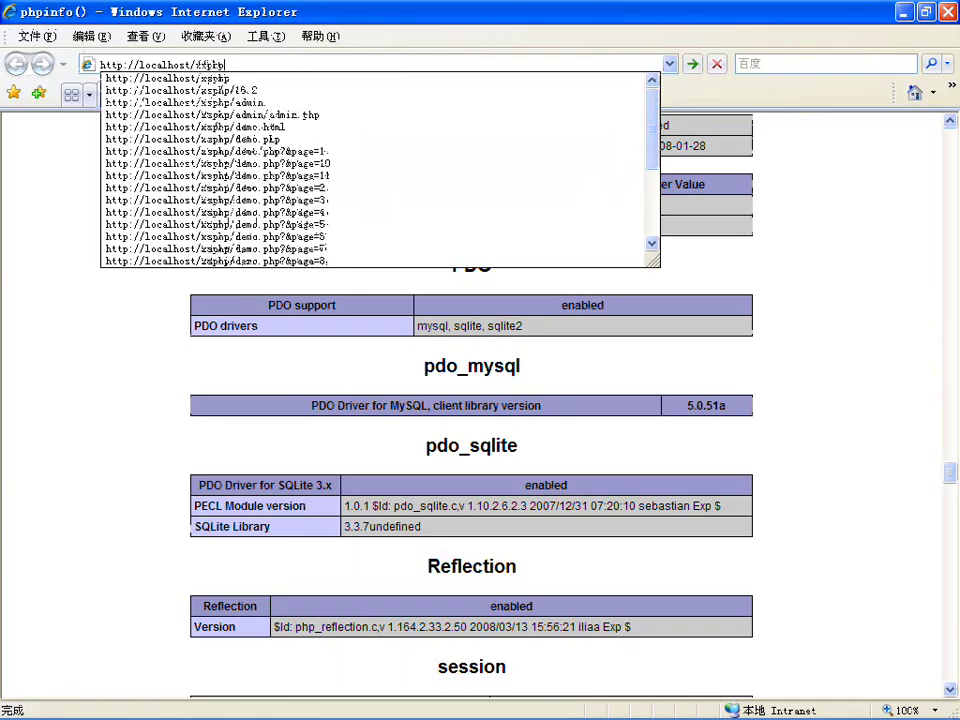
{"action": "type", "text": "phpdb"}
{"action": "key", "text": "BackSpace"}
{"action": "type", "text": "/demo.php"}
{"action": "key", "text": "Return"}
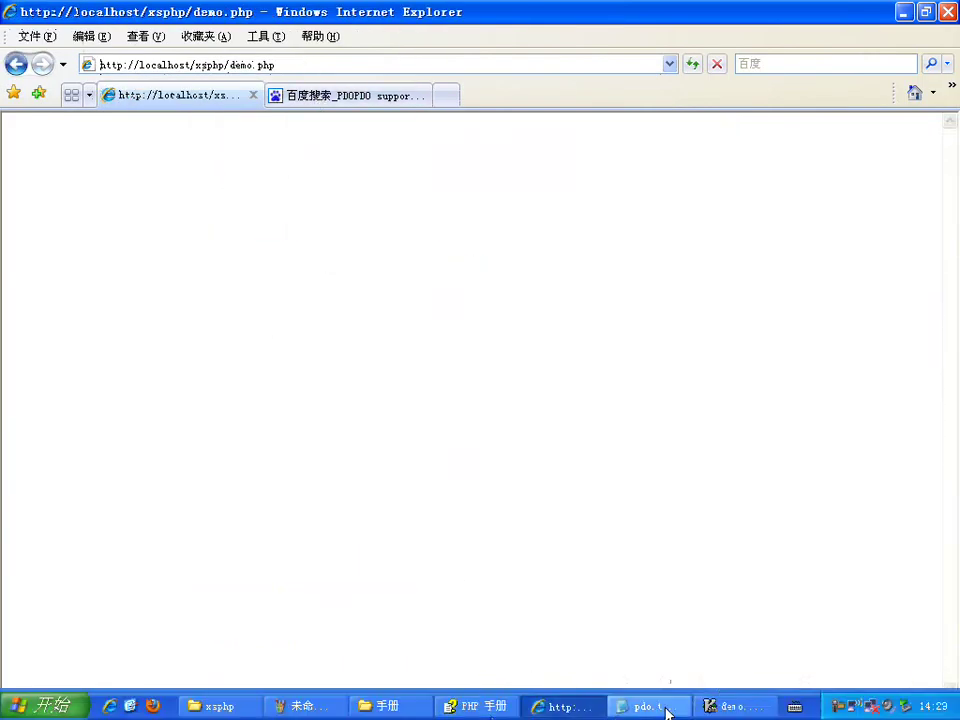
{"action": "left_click", "coordinate": [715, 705]}
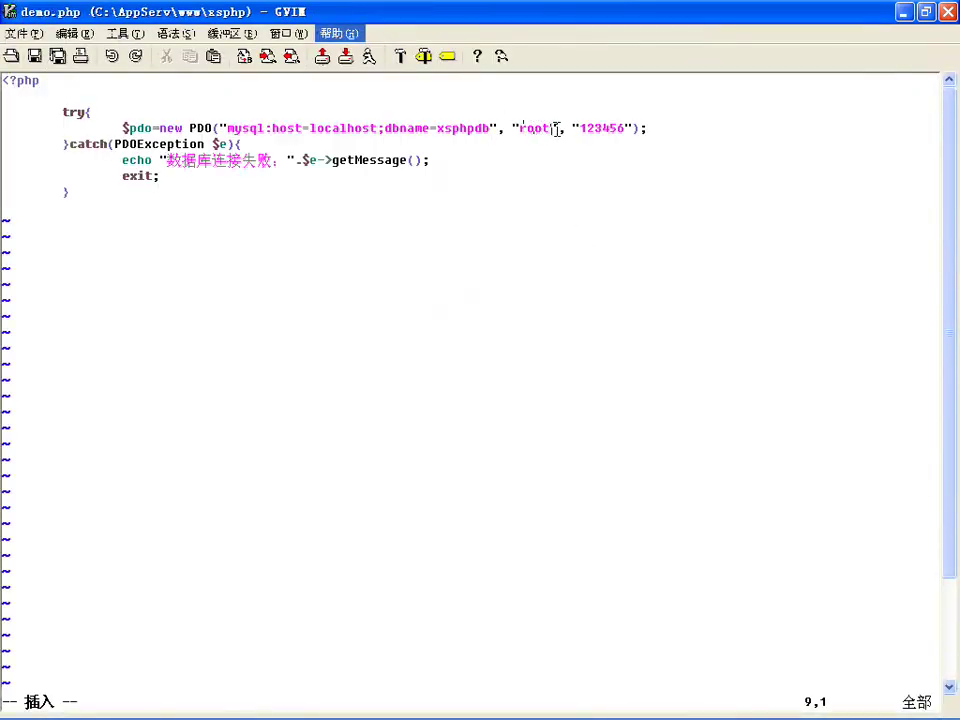
{"action": "left_click", "coordinate": [625, 127]}
{"action": "type", "text": "7"}
{"action": "key", "text": "ctrl+s"}
{"action": "left_click", "coordinate": [562, 706]}
{"action": "left_click", "coordinate": [692, 66]}
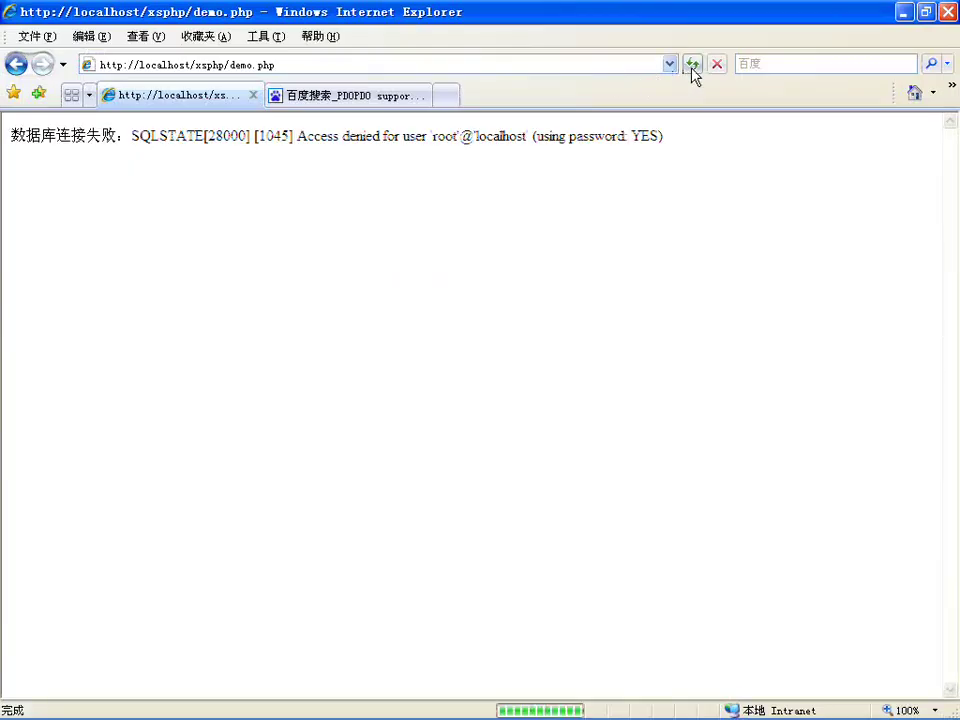
Highlight the 数据库连接失败 message, SQLSTATE code and root@localhost access-denied details
{"action": "left_click_drag", "start_coordinate": [38, 136], "coordinate": [100, 136]}
{"action": "left_click_drag", "start_coordinate": [207, 136], "coordinate": [342, 136]}
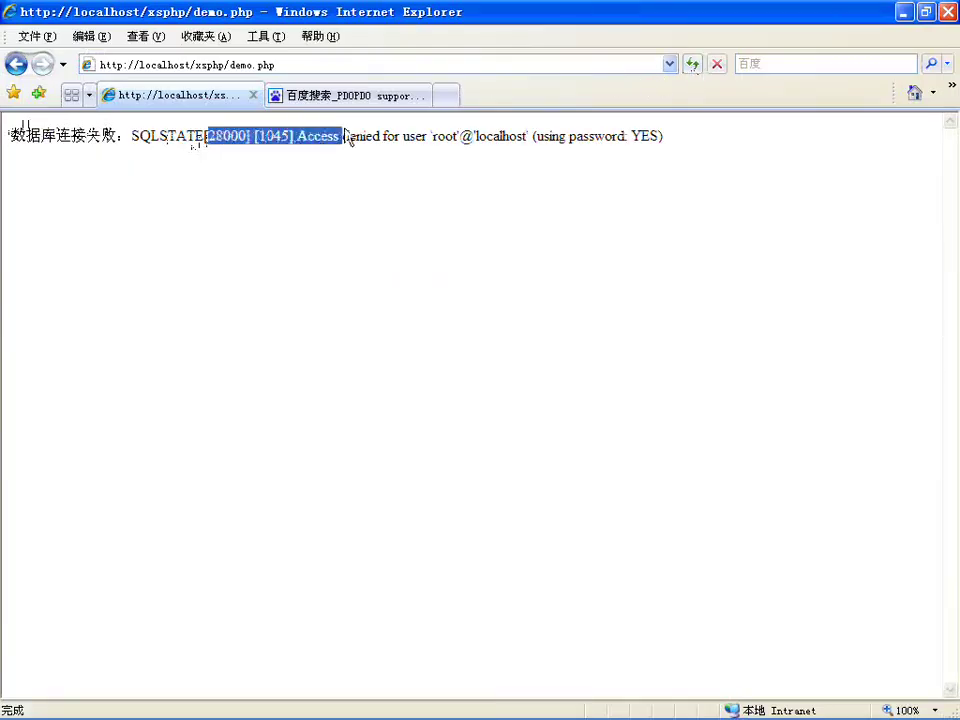
{"action": "left_click_drag", "start_coordinate": [434, 137], "coordinate": [658, 137]}
{"action": "left_click", "coordinate": [738, 247]}
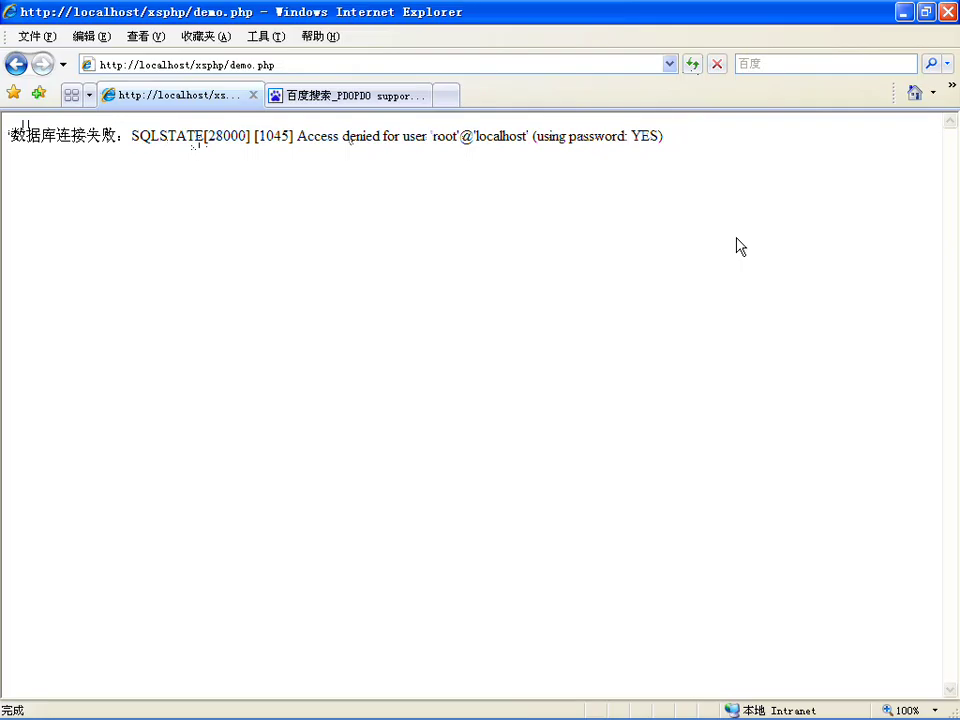
Select and review the try/catch block and the DSN string in demo.php
{"action": "mouse_move", "coordinate": [633, 714]}
{"action": "left_click", "coordinate": [735, 706]}
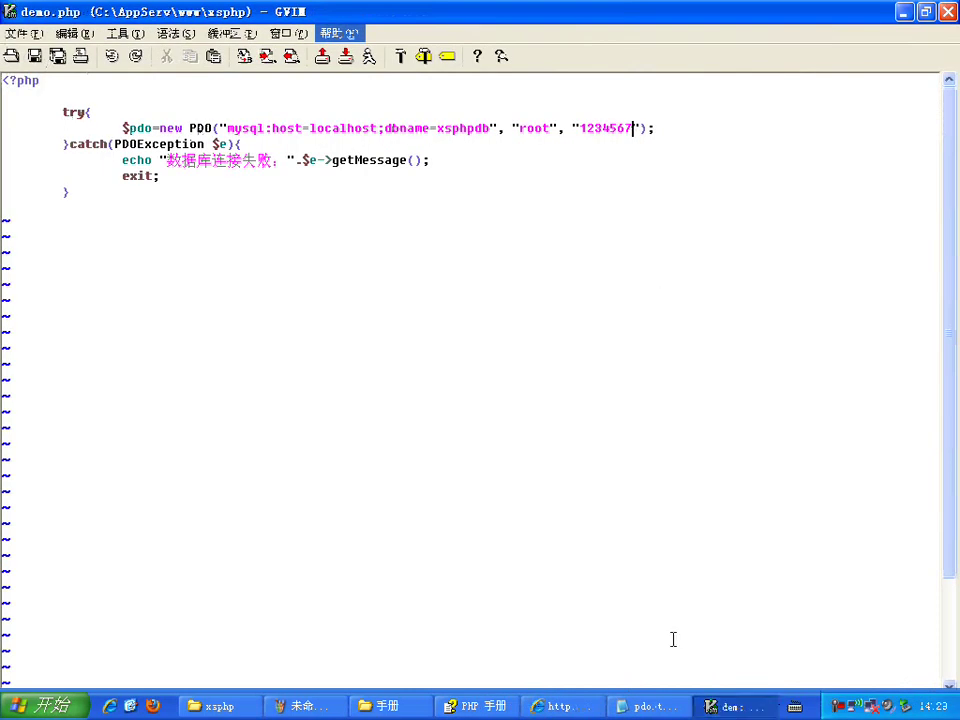
{"action": "left_click", "coordinate": [343, 263]}
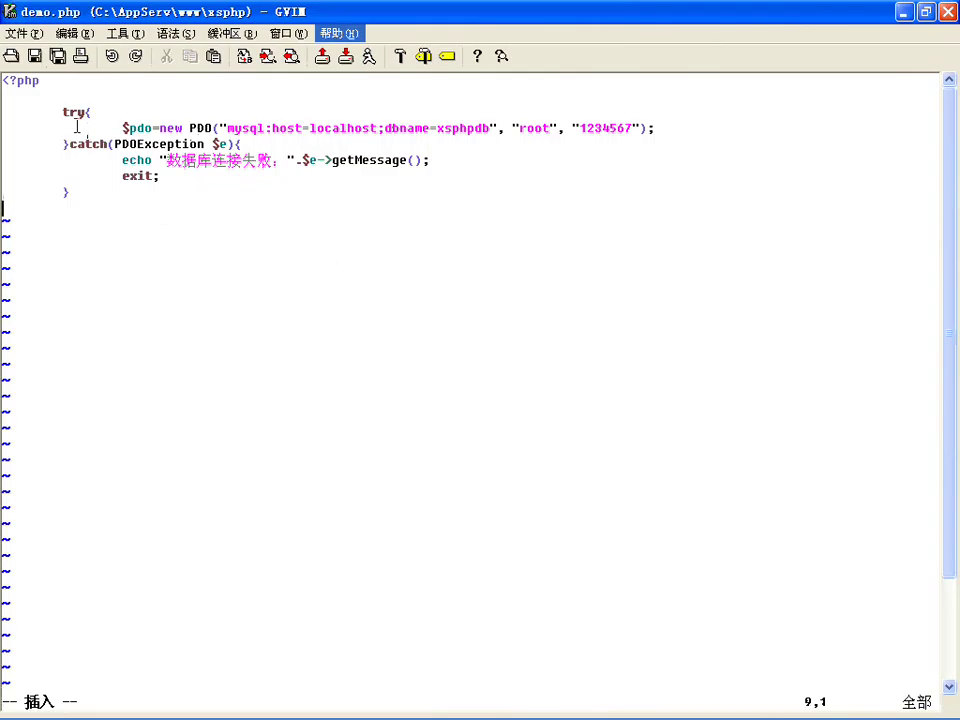
{"action": "left_click_drag", "start_coordinate": [32, 98], "coordinate": [155, 190]}
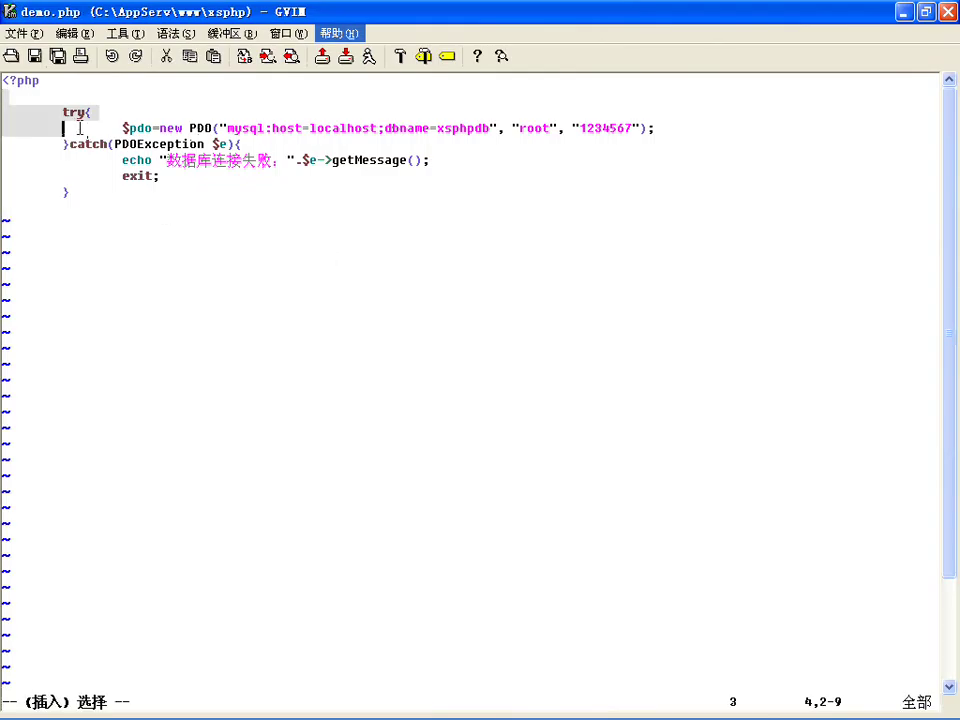
{"action": "left_click", "coordinate": [171, 208]}
{"action": "left_click_drag", "start_coordinate": [228, 128], "coordinate": [491, 128]}
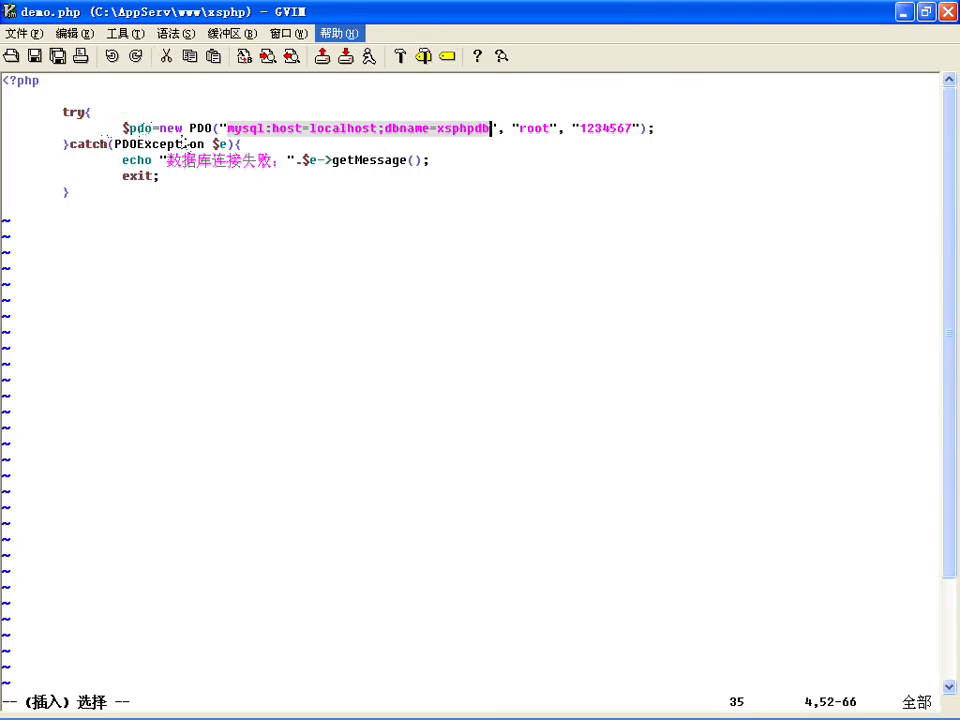
{"action": "left_click", "coordinate": [243, 130]}
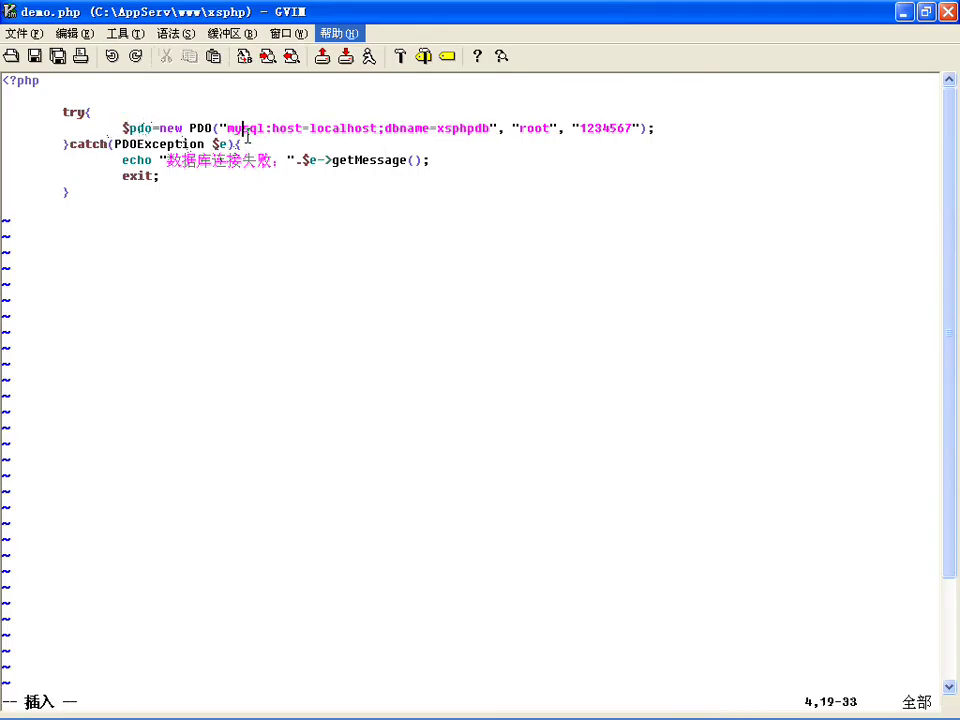
Reselect the DSN mysql:host=localhost;dbname=xsphpdb, then bring up the xsphp folder window
{"action": "left_click", "coordinate": [272, 189]}
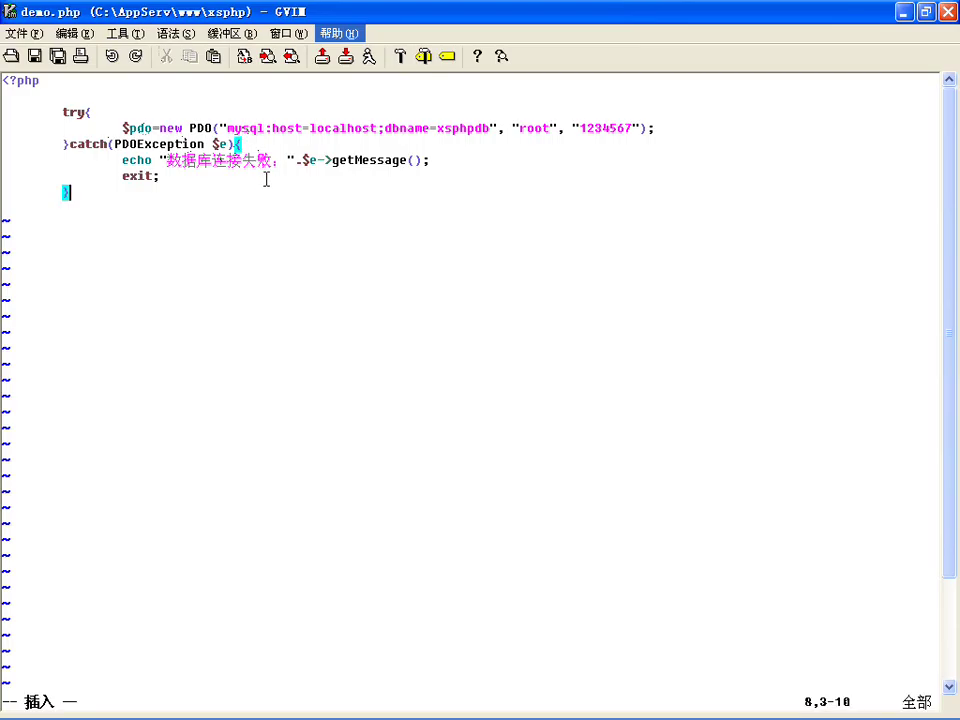
{"action": "left_click", "coordinate": [240, 128]}
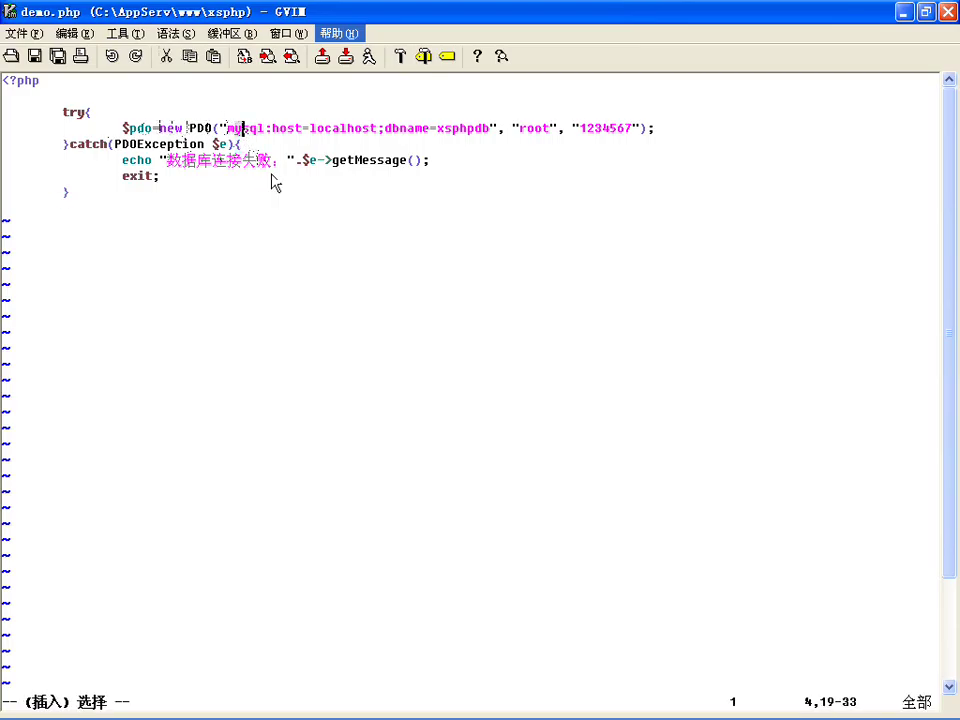
{"action": "left_click", "coordinate": [274, 206]}
{"action": "left_click_drag", "start_coordinate": [228, 128], "coordinate": [493, 131]}
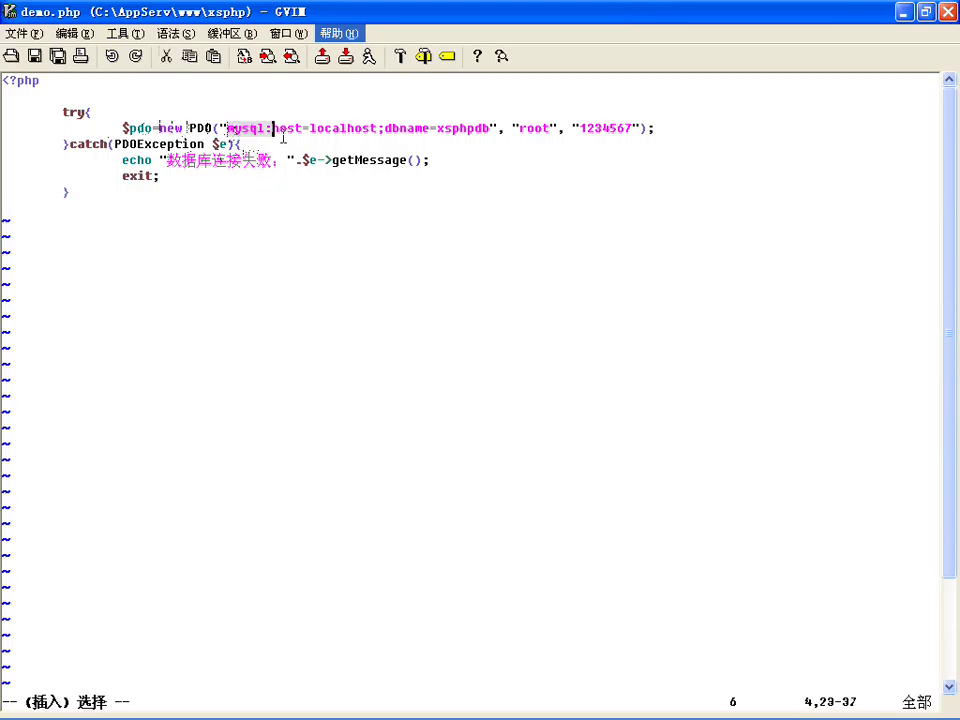
{"action": "left_click", "coordinate": [493, 129]}
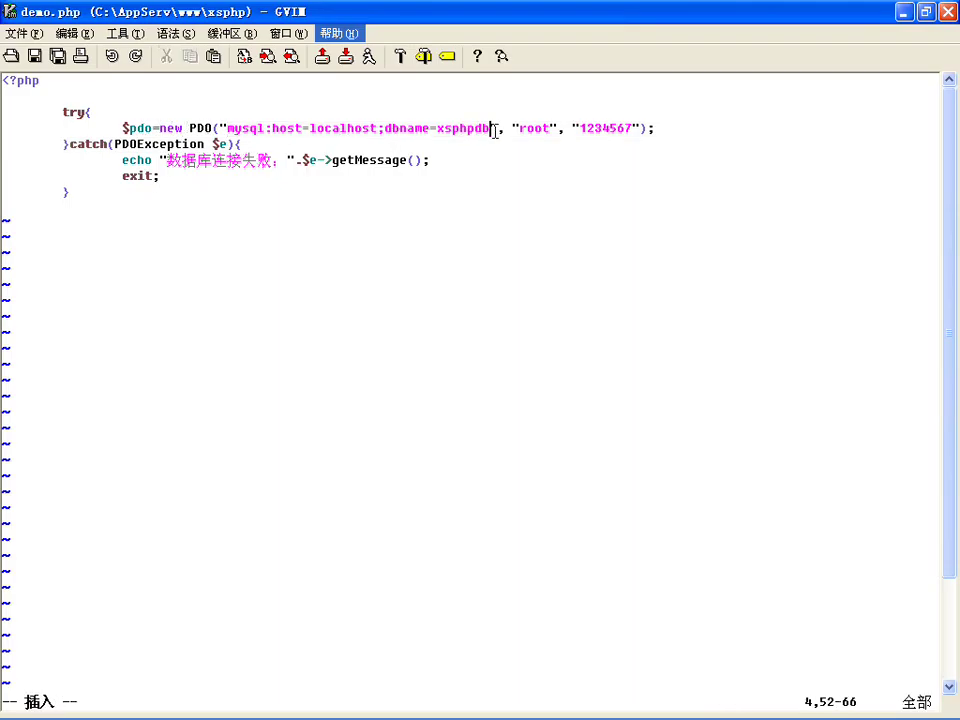
{"action": "left_click", "coordinate": [229, 127]}
{"action": "mouse_move", "coordinate": [480, 716]}
{"action": "left_click", "coordinate": [215, 704]}
Create a new text file named dsn.ini in the xsphp folder
{"action": "right_click", "coordinate": [392, 256]}
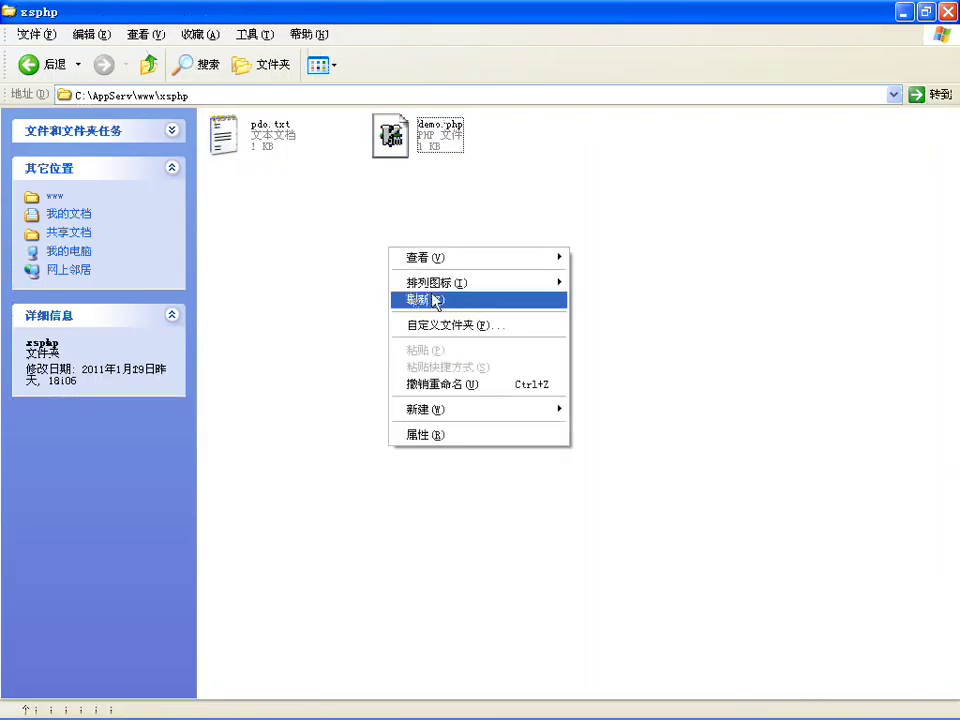
{"action": "left_click", "coordinate": [620, 543]}
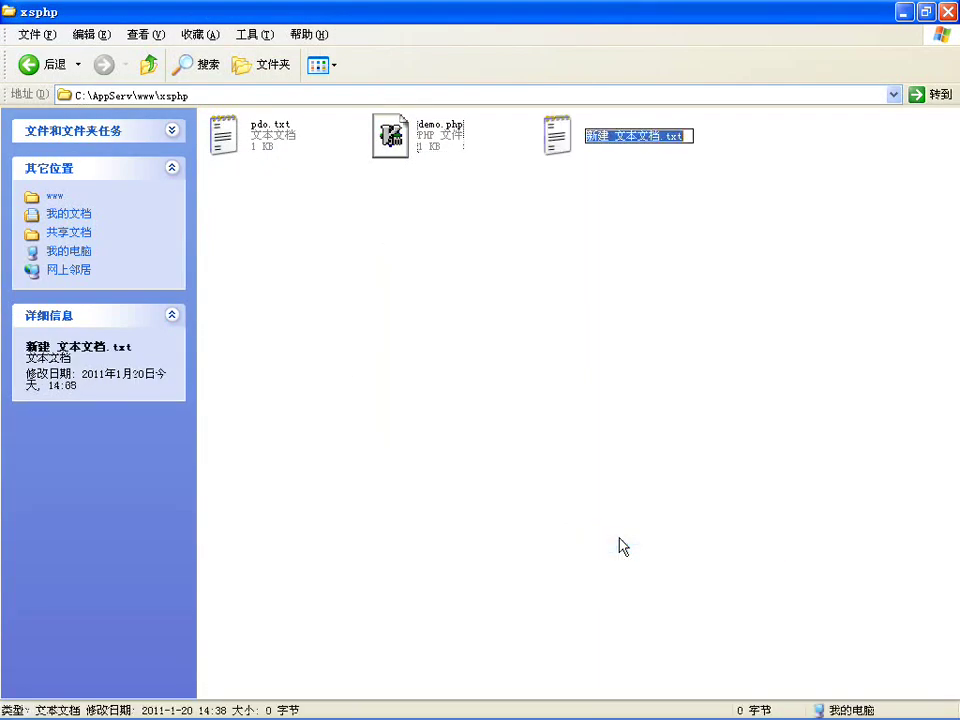
{"action": "type", "text": "dspo.tx"}
{"action": "key", "text": "Return"}
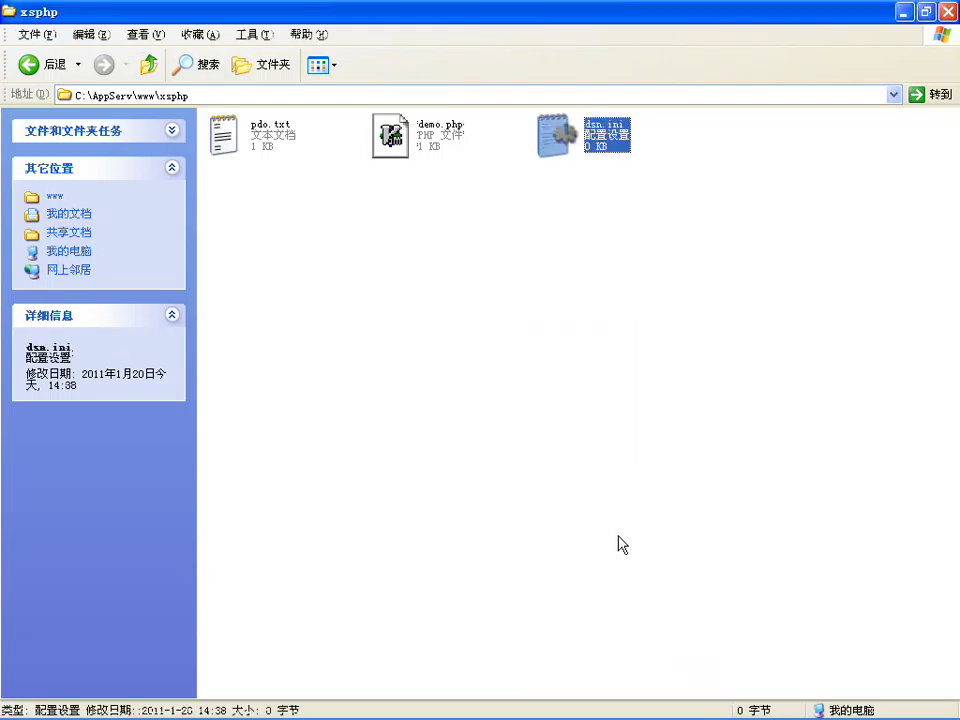
Open dsn.ini with 用 Vim 编辑 and enter insert mode
{"action": "right_click", "coordinate": [557, 146]}
{"action": "left_click", "coordinate": [600, 183]}
{"action": "key", "text": "i"}
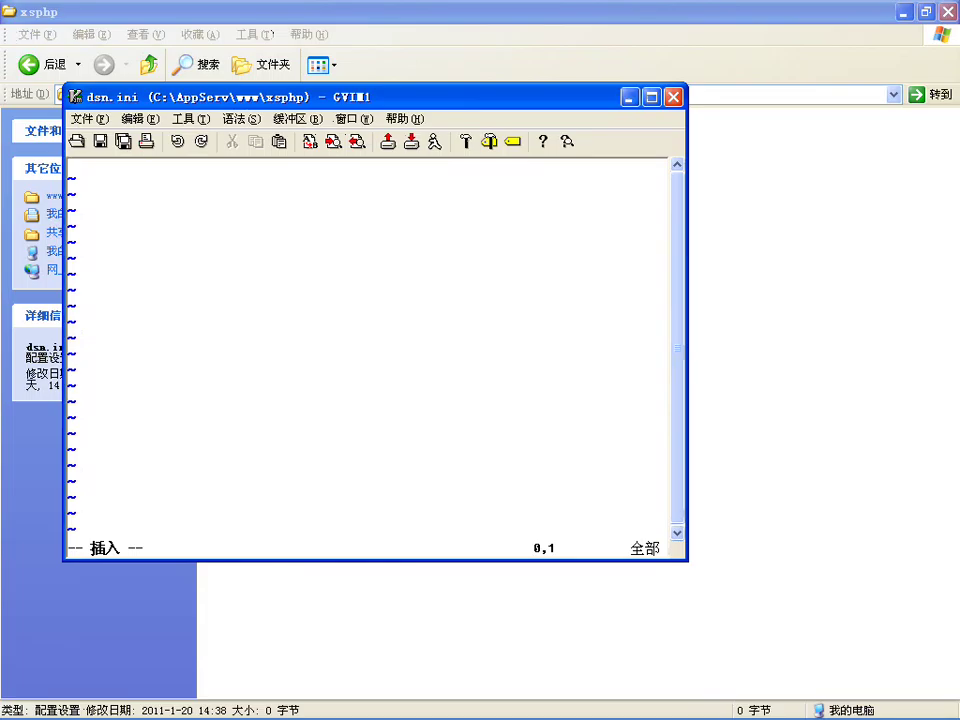
{"action": "type", "text": "["}
{"action": "key", "text": "Left"}
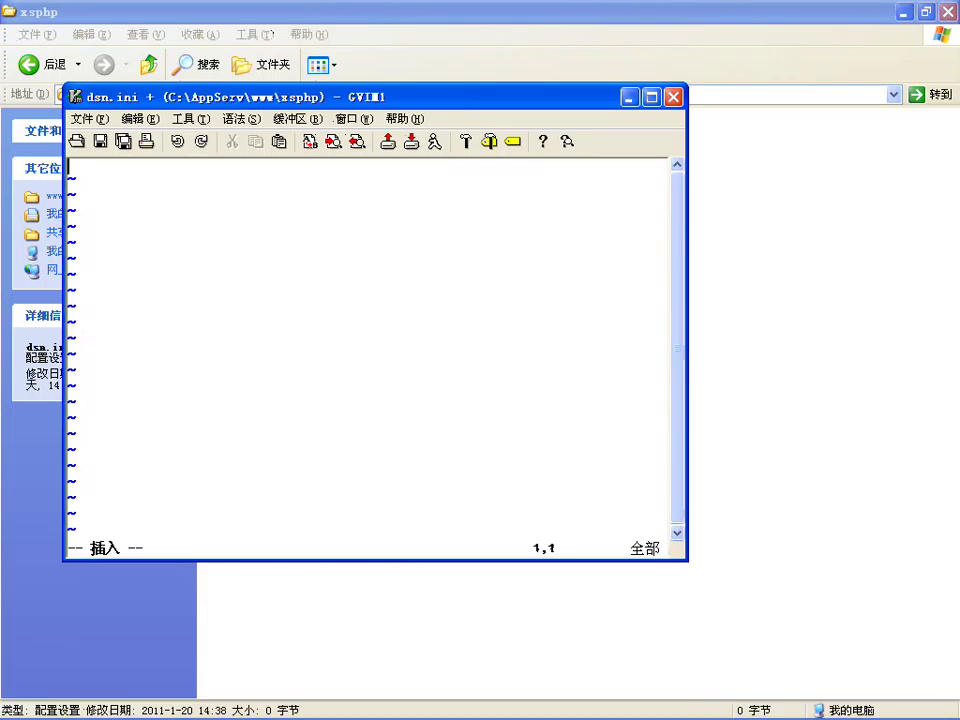
Move the DSN mysql:host=localhost;dbname=xsphpdb from demo.php's PDO call into dsn.ini
{"action": "left_click", "coordinate": [660, 706]}
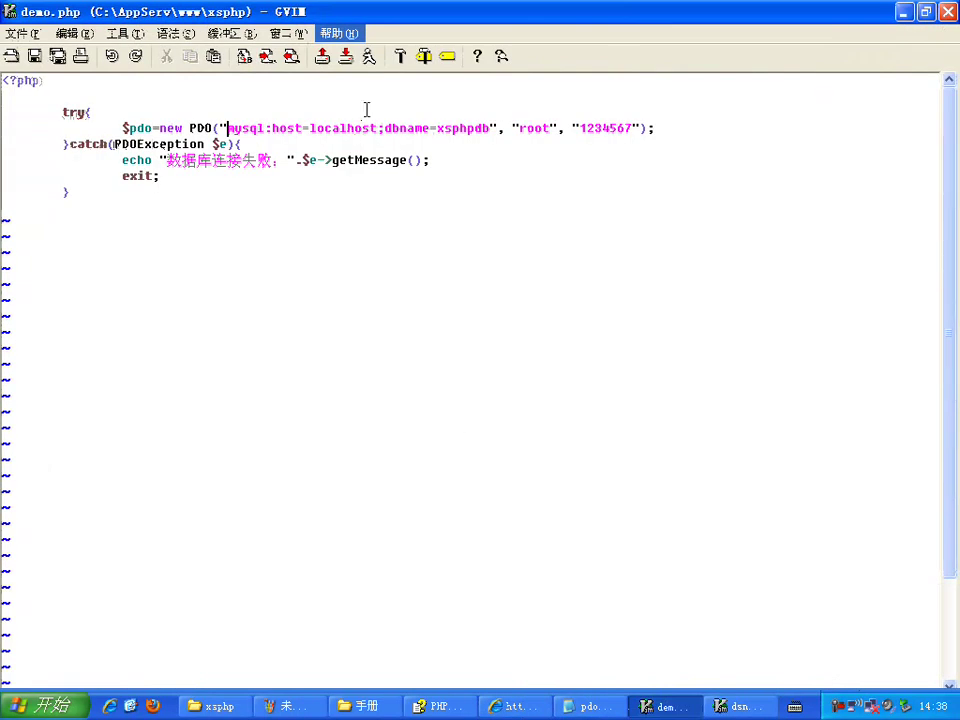
{"action": "left_click_drag", "start_coordinate": [228, 128], "coordinate": [492, 130]}
{"action": "key", "text": "ctrl+c"}
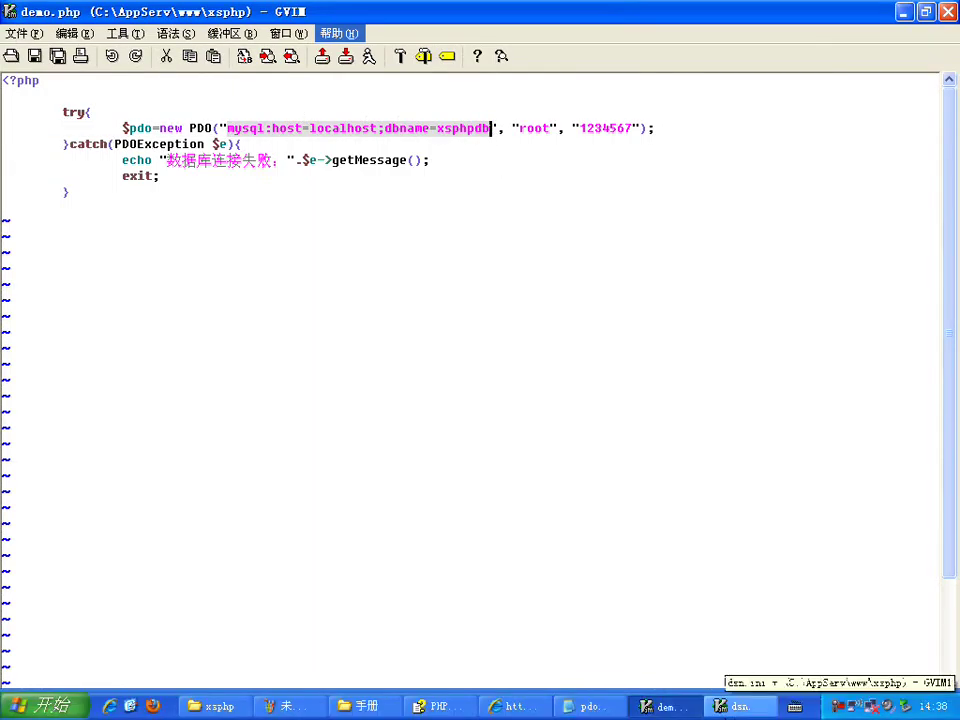
{"action": "left_click", "coordinate": [730, 706]}
{"action": "key", "text": "ctrl+v"}
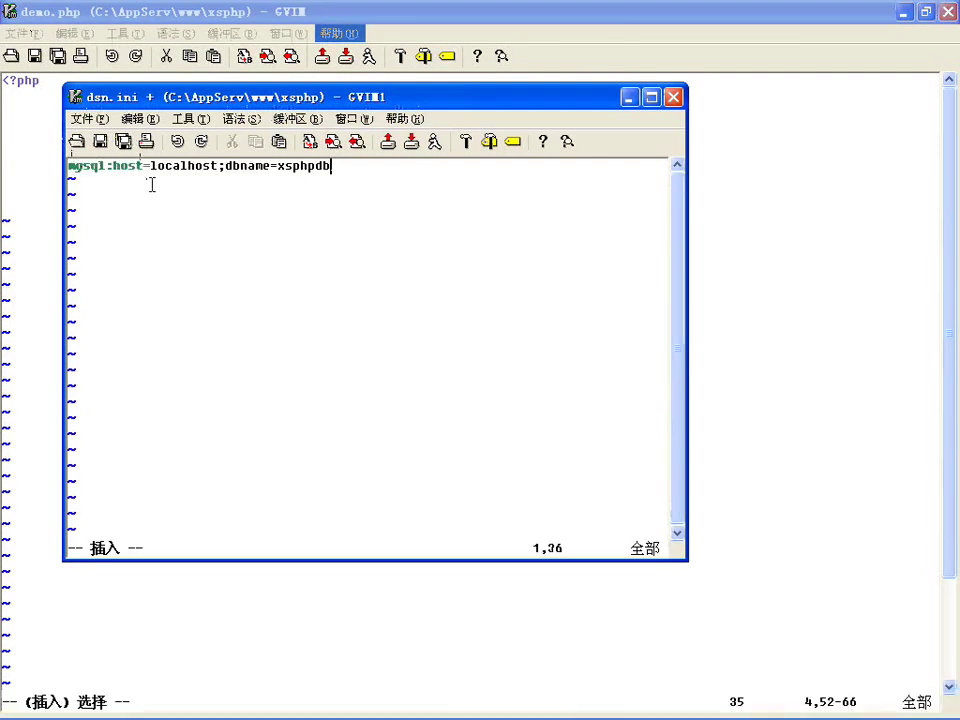
{"action": "left_click", "coordinate": [664, 703]}
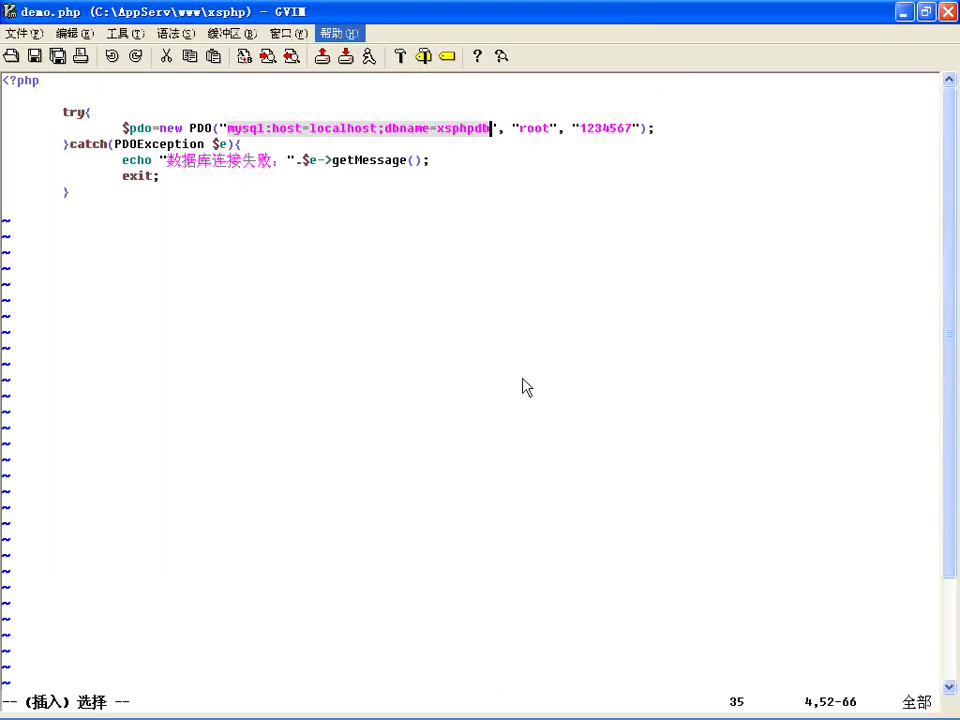
{"action": "key", "text": "BackSpace"}
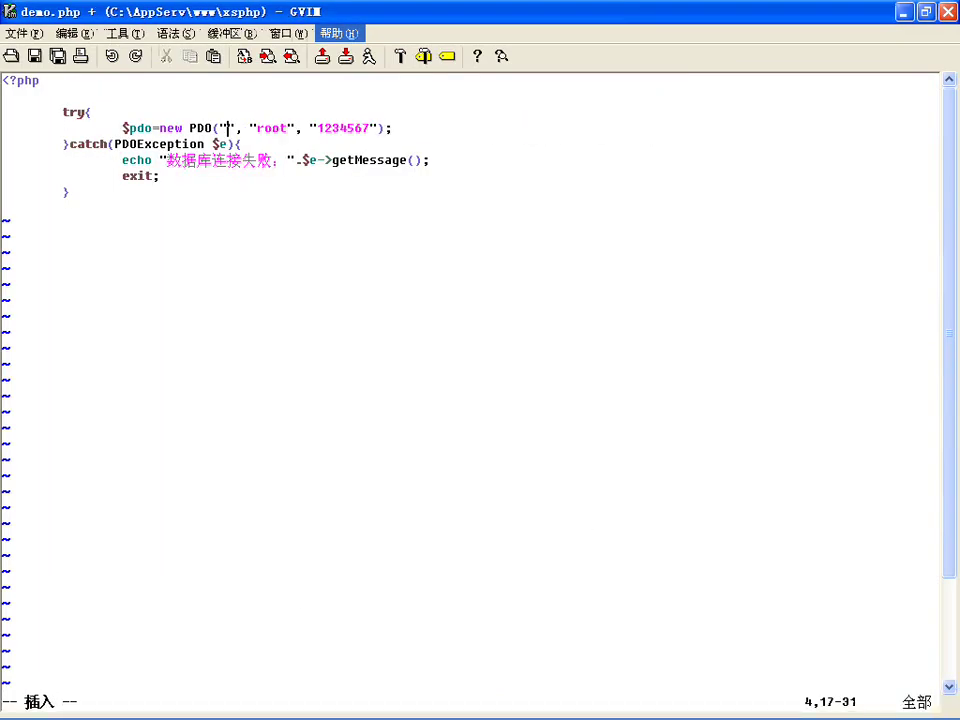
{"action": "type", "text": "uri:"}
{"action": "type", "text": "file"}
{"action": "key", "text": "BackSpace"}
{"action": "key", "text": "BackSpace"}
{"action": "key", "text": "BackSpace"}
{"action": "key", "text": "BackSpace"}
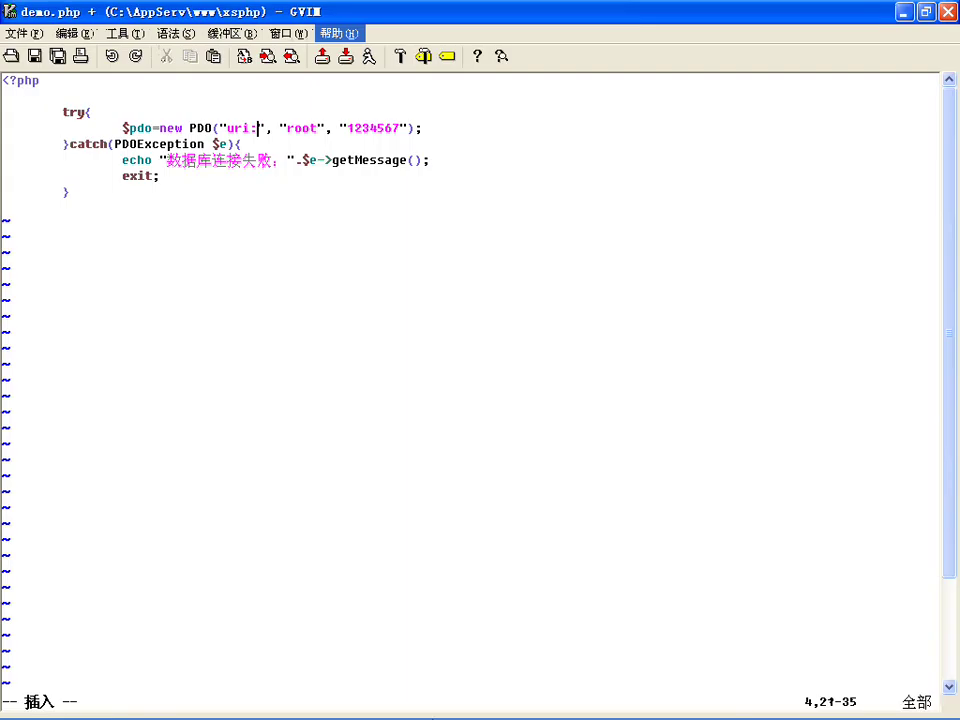
{"action": "type", "text": "dsn"}
Close dsn.ini without saving (否) and delete the leftover uri:dsn prefix in demo.php
{"action": "left_click", "coordinate": [737, 707]}
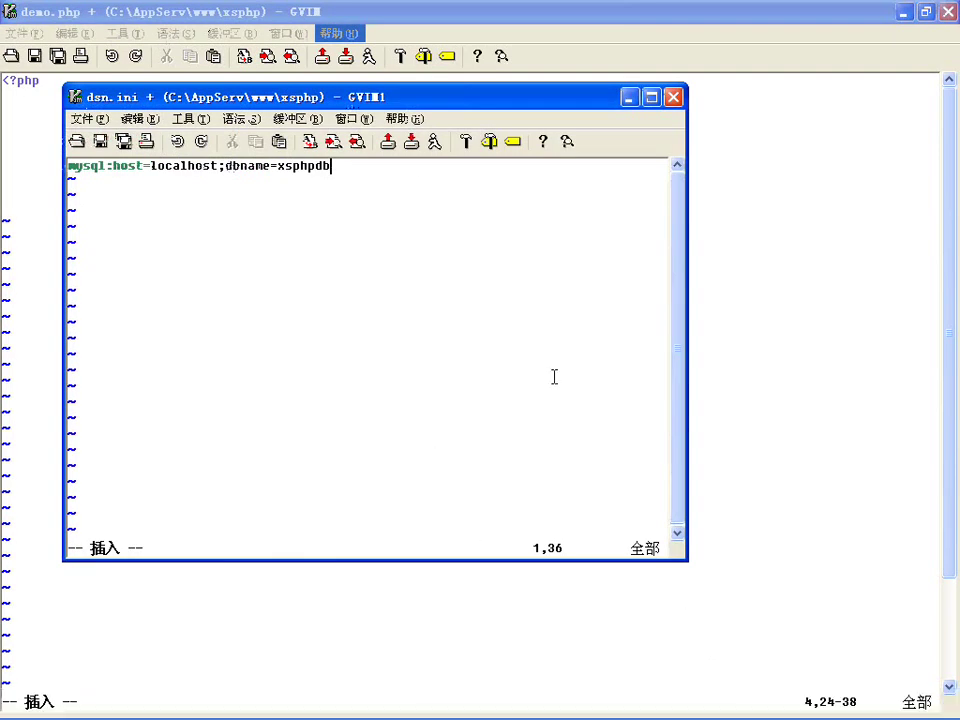
{"action": "left_click_drag", "start_coordinate": [360, 166], "coordinate": [71, 168]}
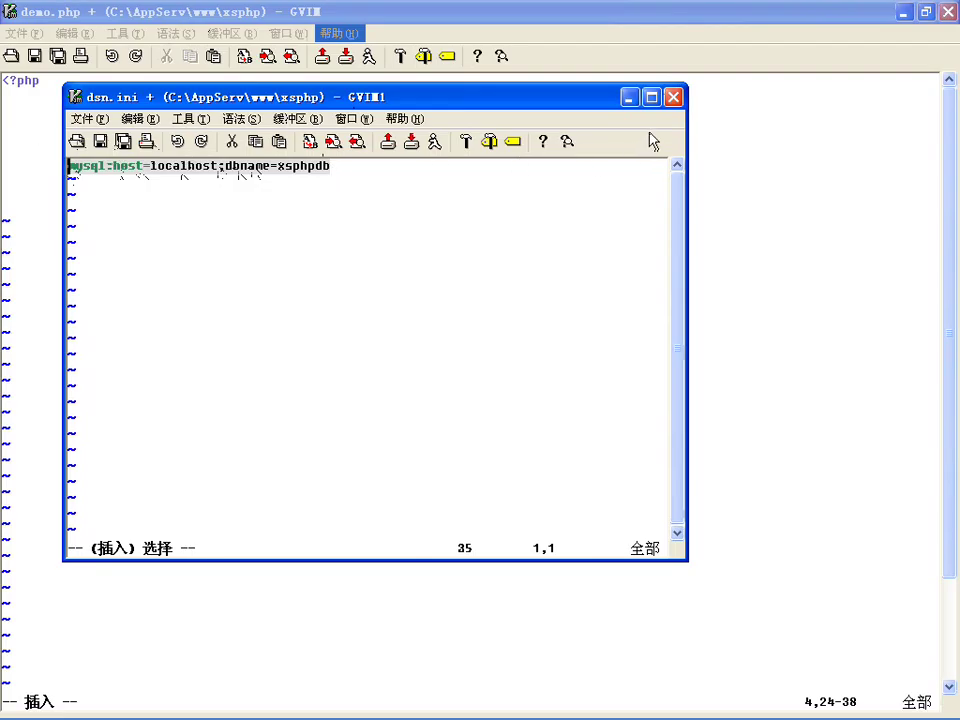
{"action": "left_click", "coordinate": [673, 97]}
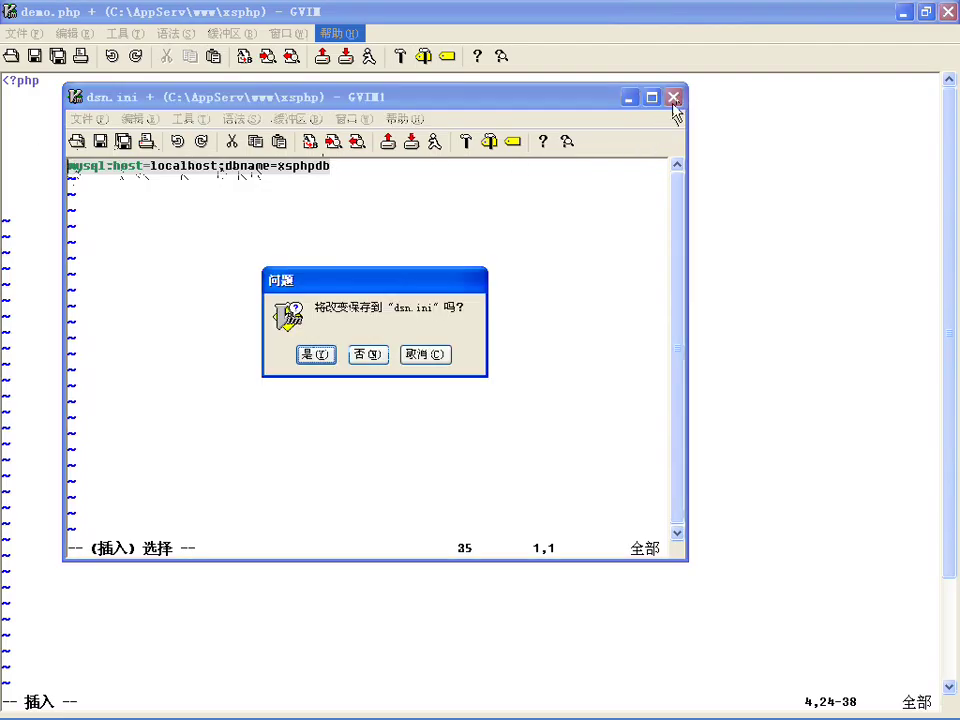
{"action": "left_click", "coordinate": [378, 354]}
{"action": "key", "text": "BackSpace"}
{"action": "key", "text": "BackSpace"}
{"action": "key", "text": "BackSpace"}
{"action": "key", "text": "BackSpace"}
{"action": "key", "text": "BackSpace"}
{"action": "key", "text": "BackSpace"}
{"action": "key", "text": "BackSpace"}
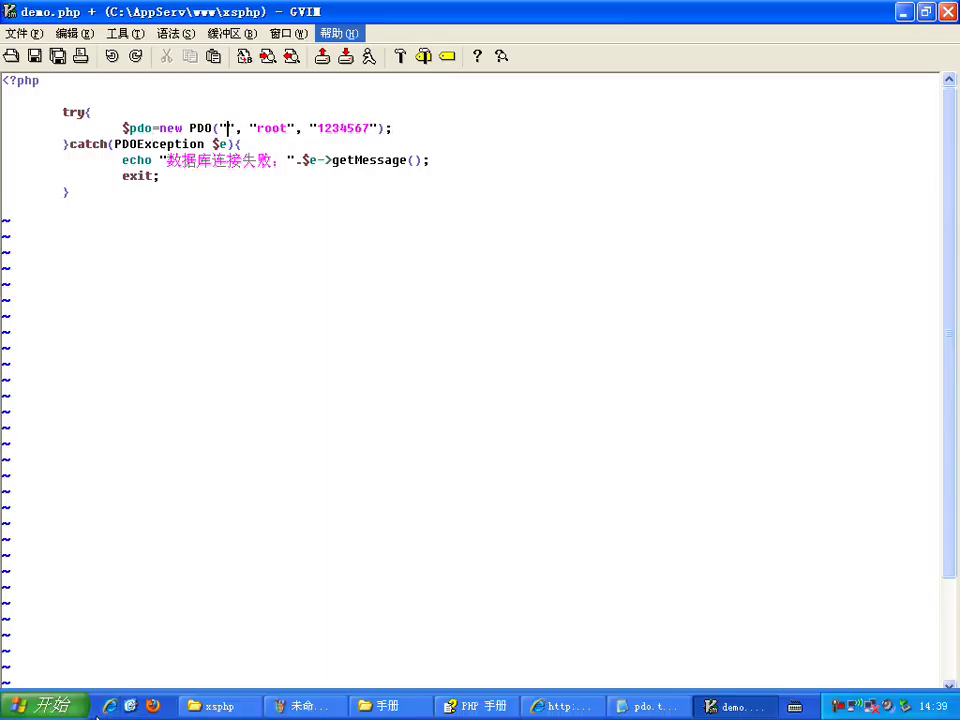
{"action": "mouse_move", "coordinate": [305, 706]}
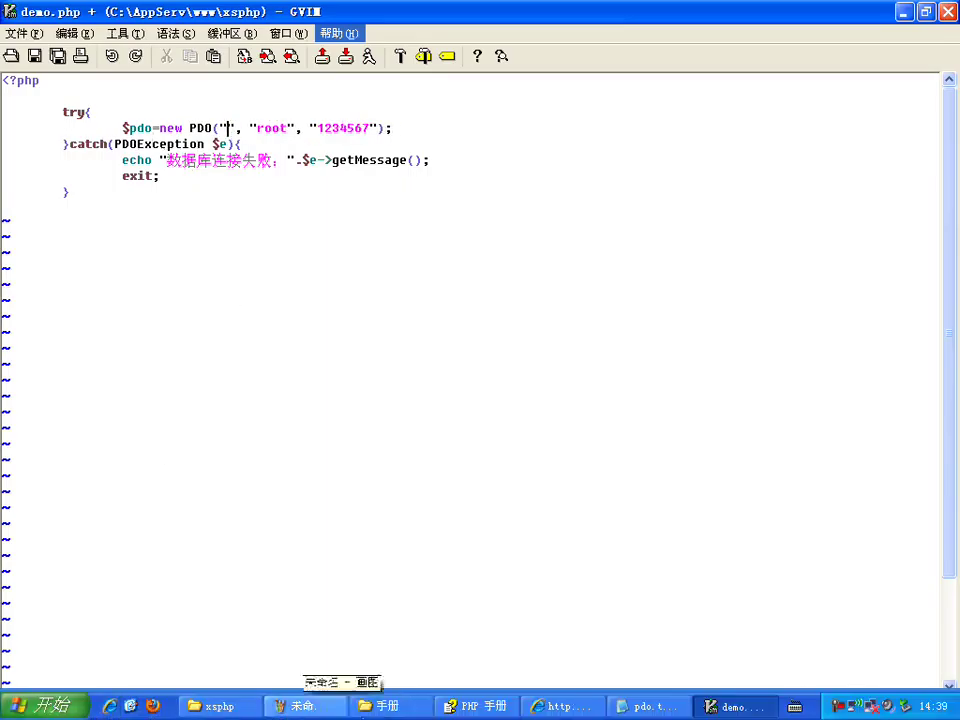
Browse via My Computer to C:\WINDOWS and bring up php.ini's context menu
{"action": "left_click", "coordinate": [40, 706]}
{"action": "left_click", "coordinate": [292, 358]}
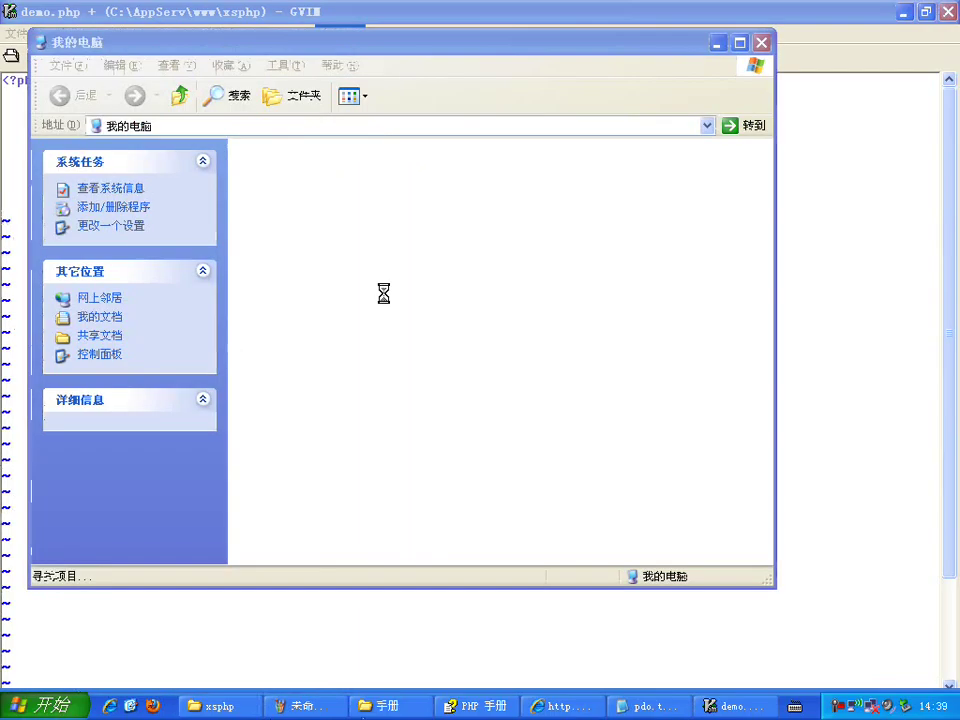
{"action": "double_click", "coordinate": [256, 287]}
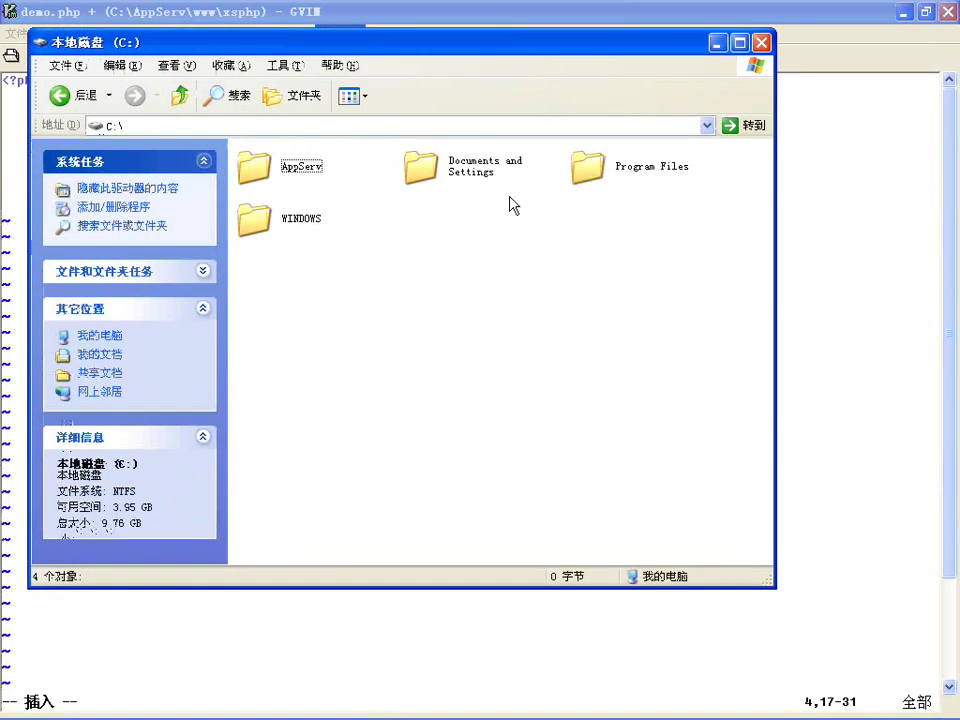
{"action": "left_click", "coordinate": [264, 225]}
{"action": "double_click", "coordinate": [264, 225]}
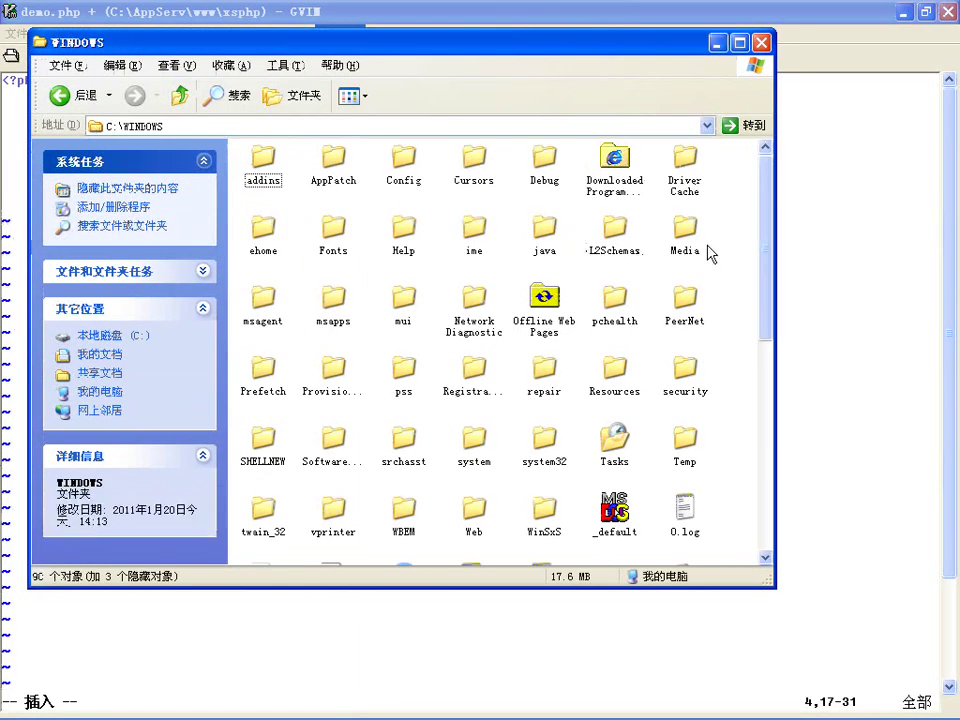
{"action": "left_click_drag", "start_coordinate": [765, 235], "coordinate": [814, 424]}
{"action": "left_click", "coordinate": [697, 275]}
{"action": "right_click", "coordinate": [700, 266]}
Open php.ini in Vim and add a [PDO] section header above [MySQL]
{"action": "left_click", "coordinate": [725, 304]}
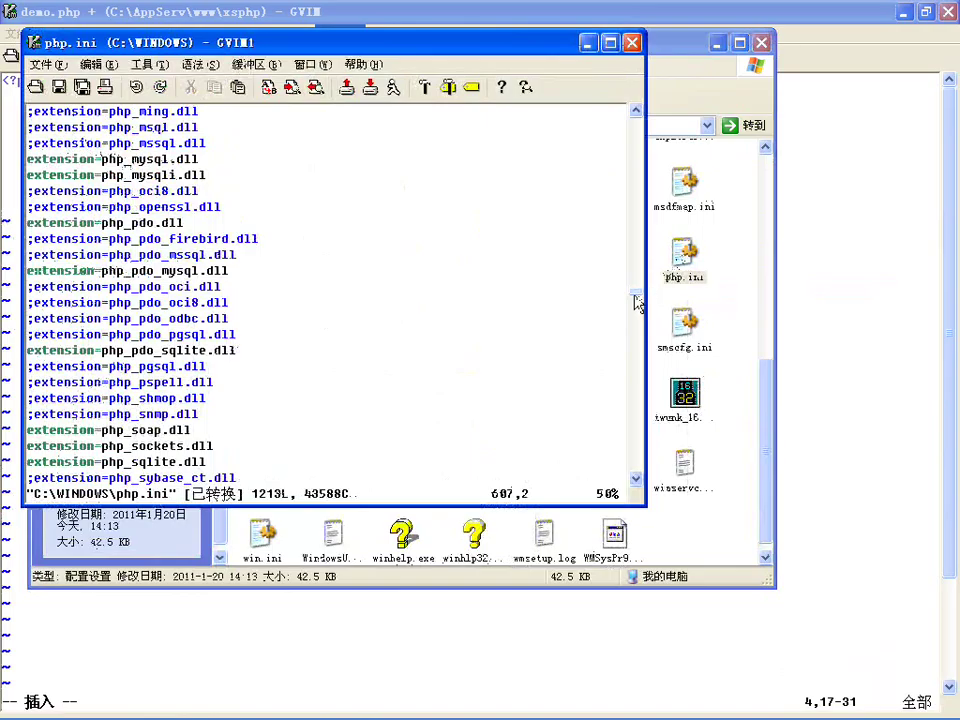
{"action": "left_click_drag", "start_coordinate": [636, 300], "coordinate": [636, 320]}
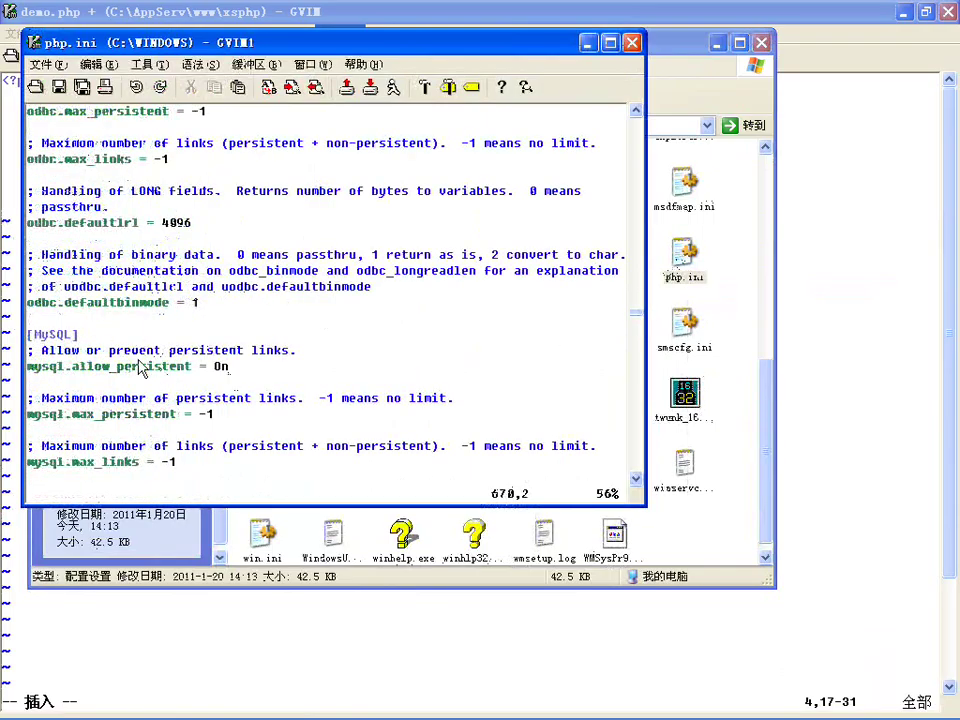
{"action": "left_click", "coordinate": [79, 321]}
{"action": "type", "text": "i"}
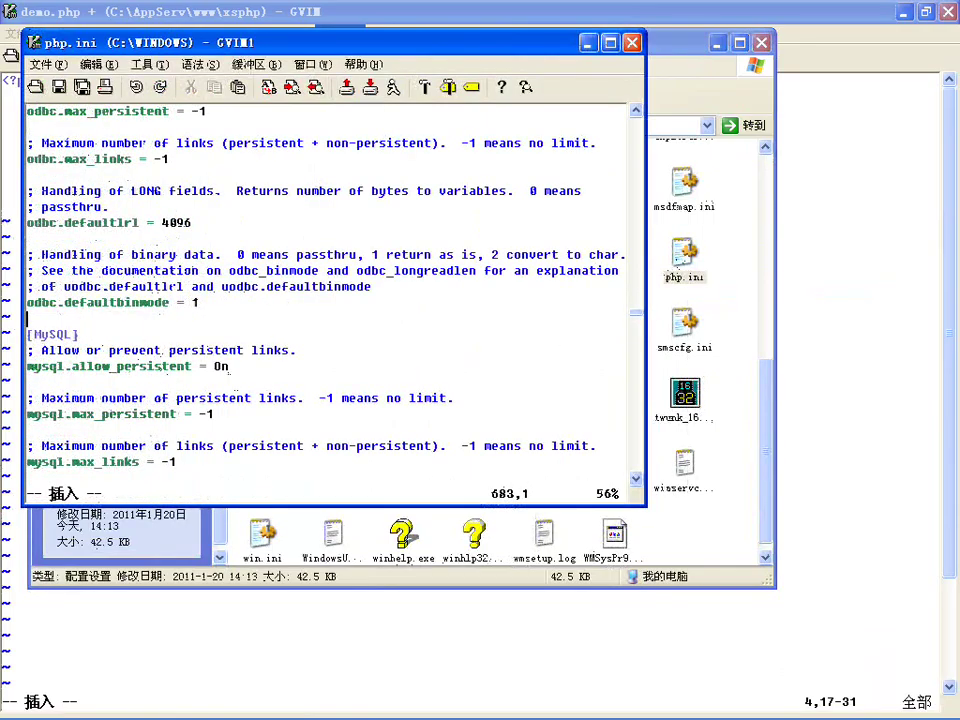
{"action": "type", "text": "[]="}
{"action": "key", "text": "Left"}
{"action": "key", "text": "Left"}
{"action": "type", "text": "pdo"}
{"action": "key", "text": "BackSpace"}
{"action": "key", "text": "BackSpace"}
{"action": "key", "text": "BackSpace"}
{"action": "type", "text": "PDO"}
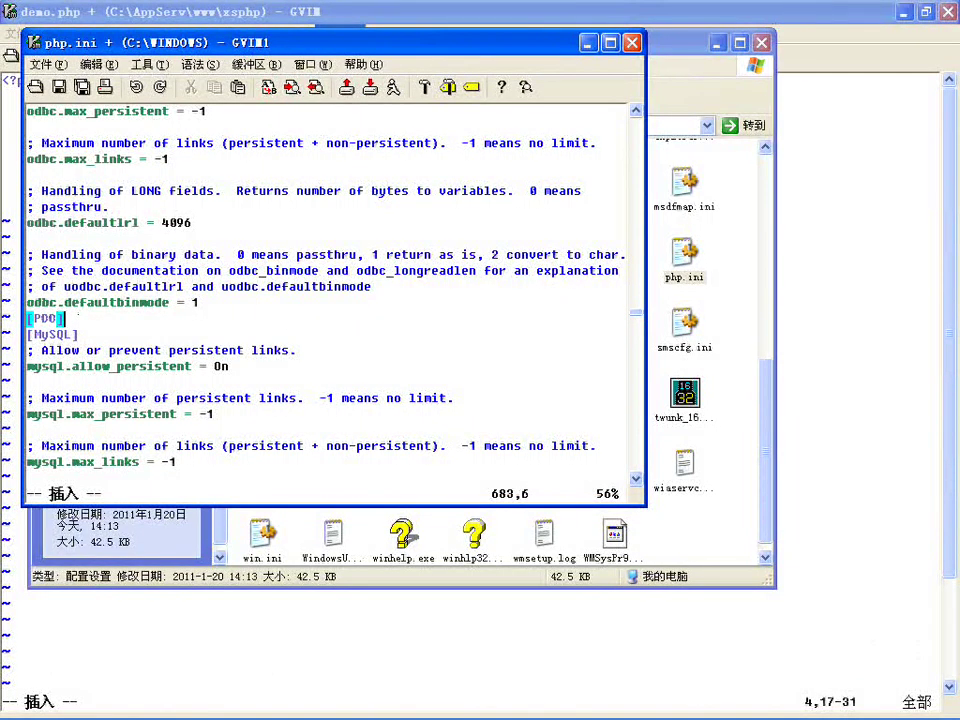
{"action": "key", "text": "Return"}
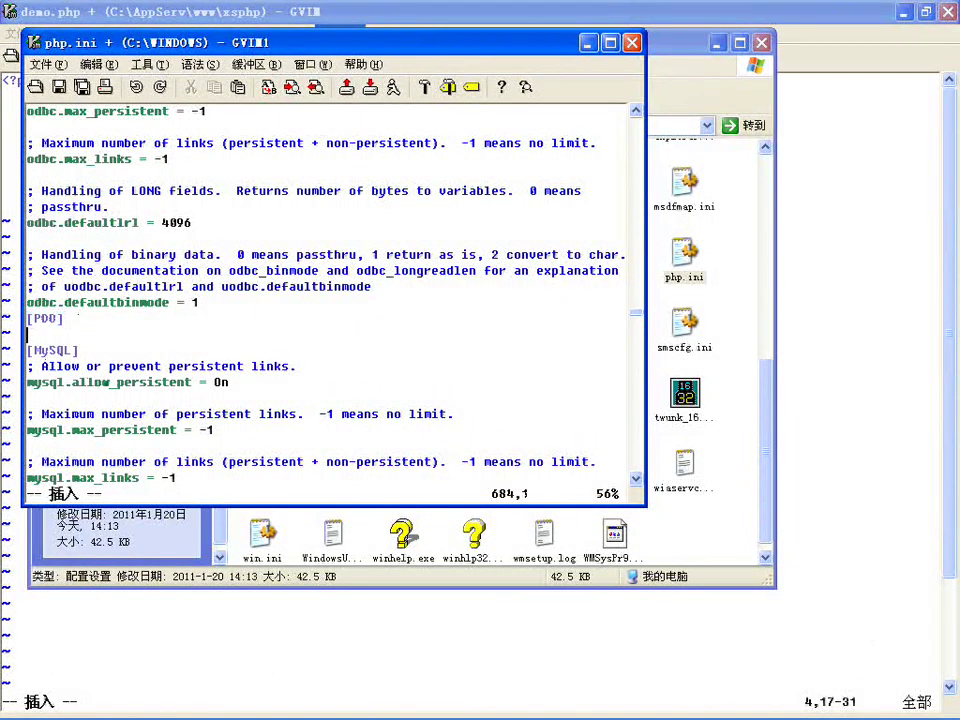
{"action": "type", "text": "s"}
Type pdo.dsn.mysqlpdo=mysql:host=localhost;dbname=xsphpdb under [PDO], correcting typos
{"action": "key", "text": "BackSpace"}
{"action": "type", "text": "dsn."}
{"action": "type", "text": "mysqlpdo="}
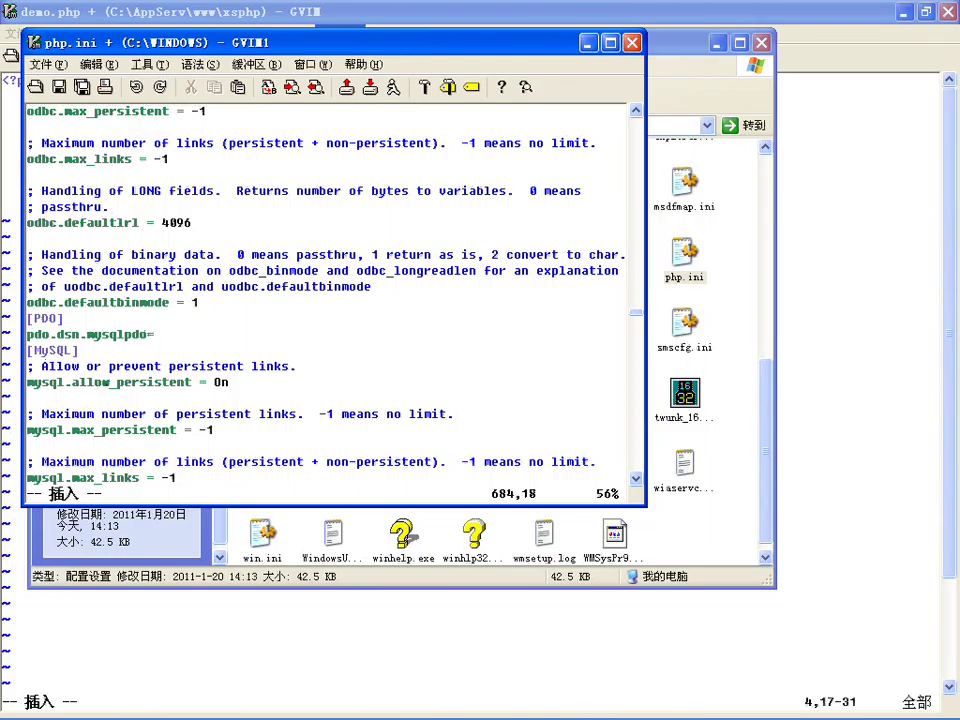
{"action": "type", "text": "mysql:"}
{"action": "type", "text": "dbname"}
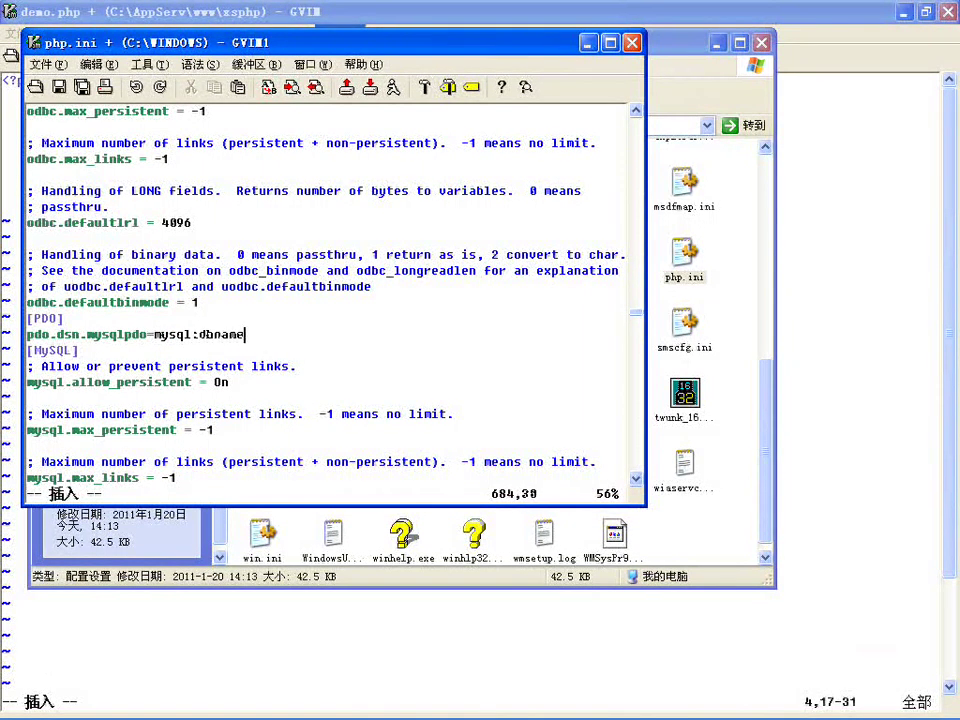
{"action": "type", "text": "=localhost;"}
{"action": "type", "text": "dbna"}
{"action": "key", "text": "BackSpace"}
{"action": "key", "text": "BackSpace"}
{"action": "key", "text": "BackSpace"}
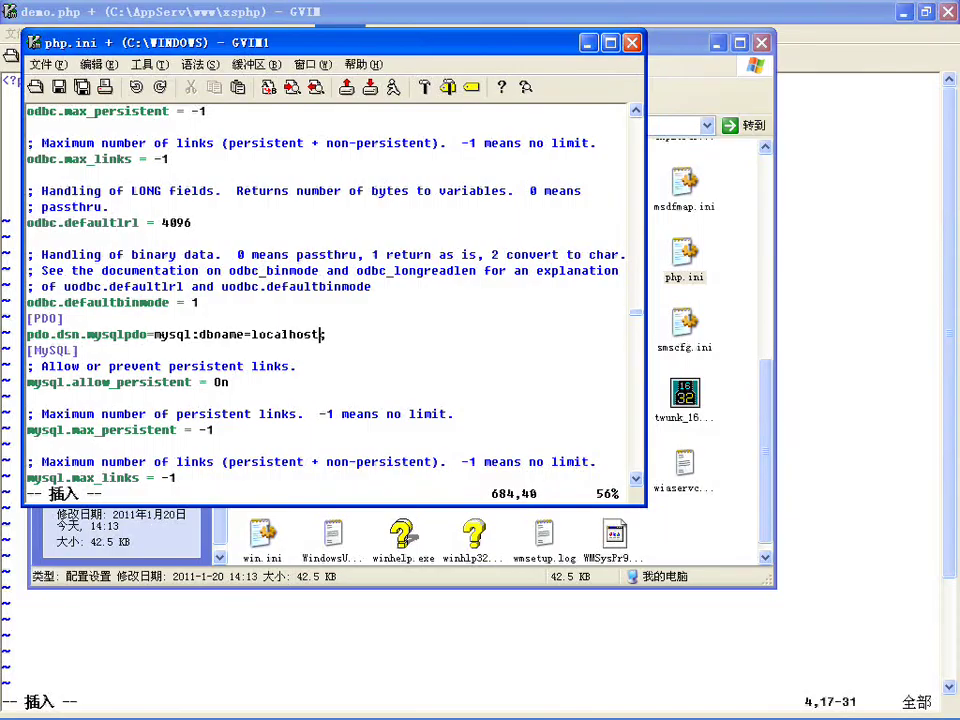
{"action": "key", "text": "Left"}
{"action": "key", "text": "Left"}
{"action": "key", "text": "Left"}
{"action": "key", "text": "BackSpace"}
{"action": "key", "text": "BackSpace"}
{"action": "key", "text": "BackSpace"}
{"action": "key", "text": "BackSpace"}
{"action": "key", "text": "BackSpace"}
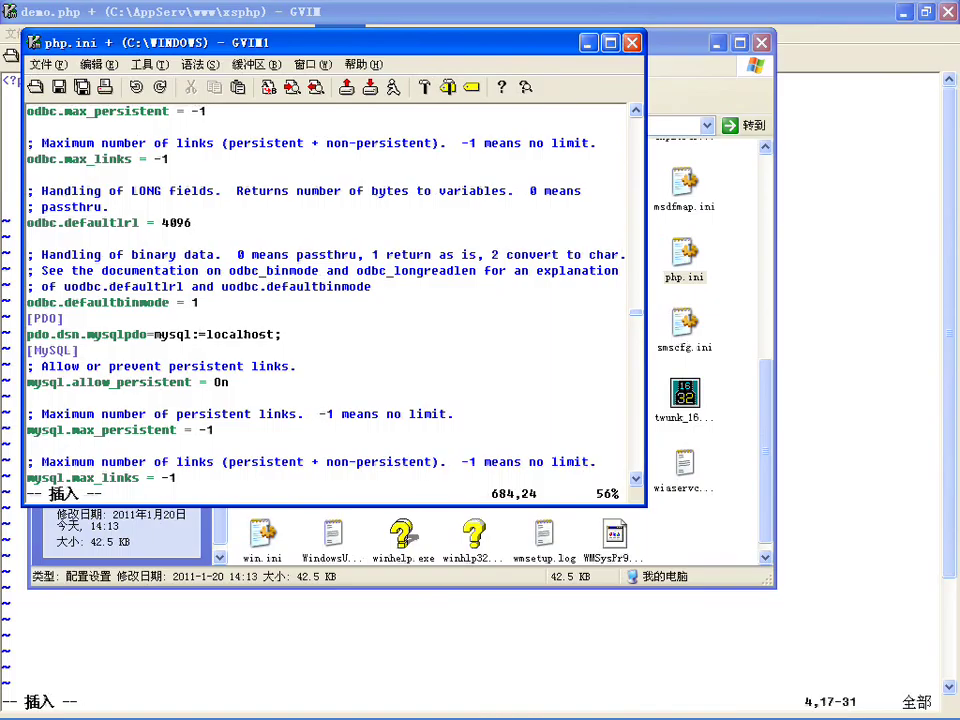
{"action": "type", "text": "host"}
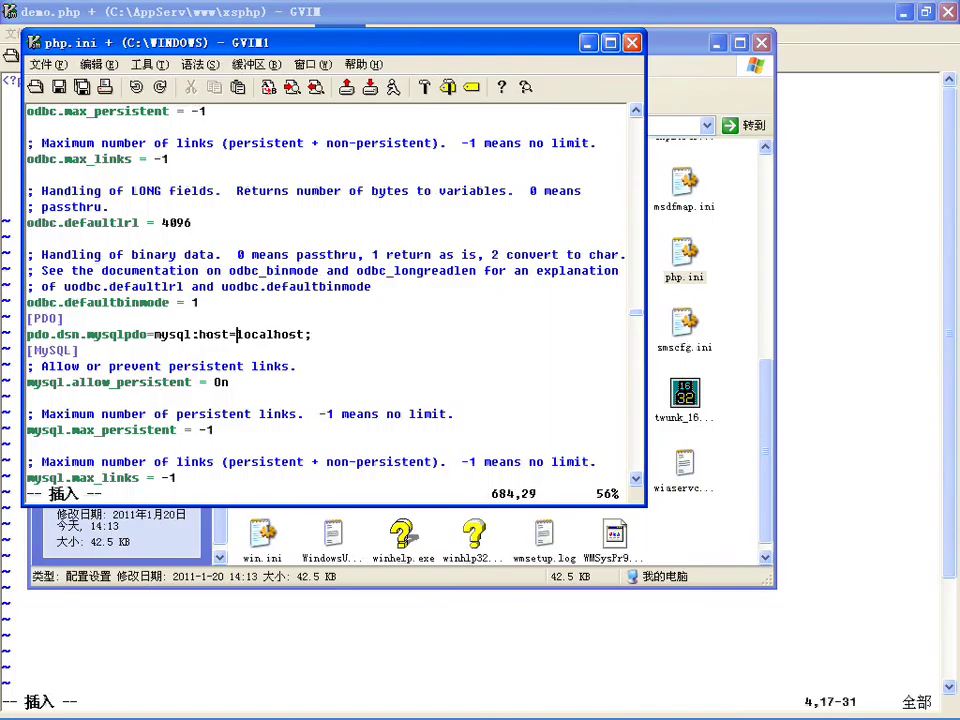
{"action": "key", "text": "Right"}
{"action": "key", "text": "Right"}
{"action": "key", "text": "Right"}
{"action": "type", "text": "dbname=xsphpdb"}
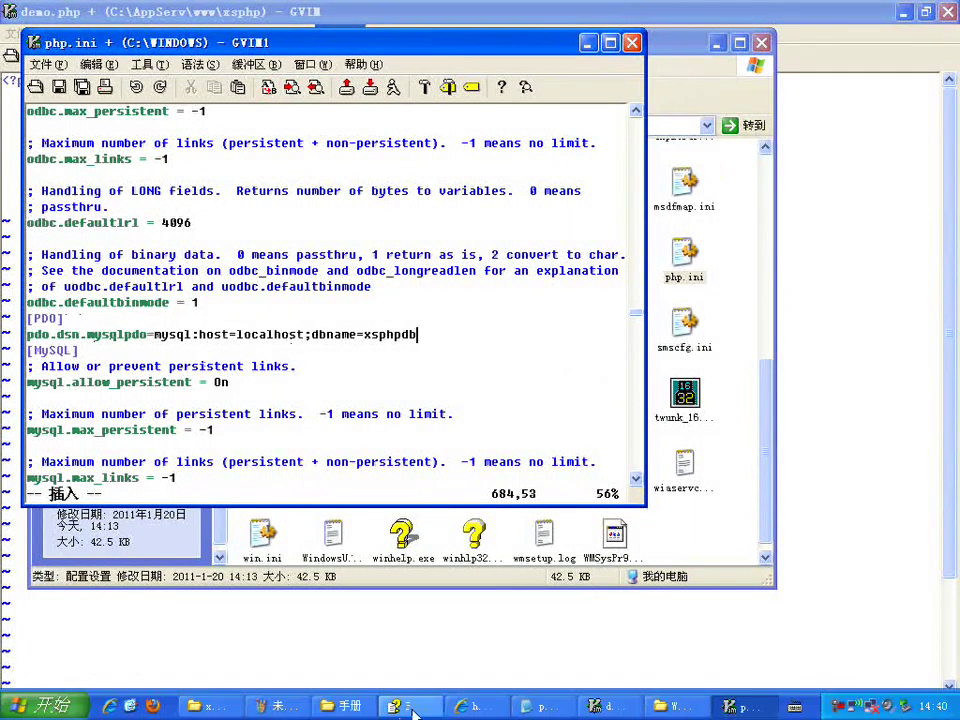
Set the demo.php PDO DSN to the alias mysqlpdo, matching the php.ini entry
{"action": "left_click", "coordinate": [618, 705]}
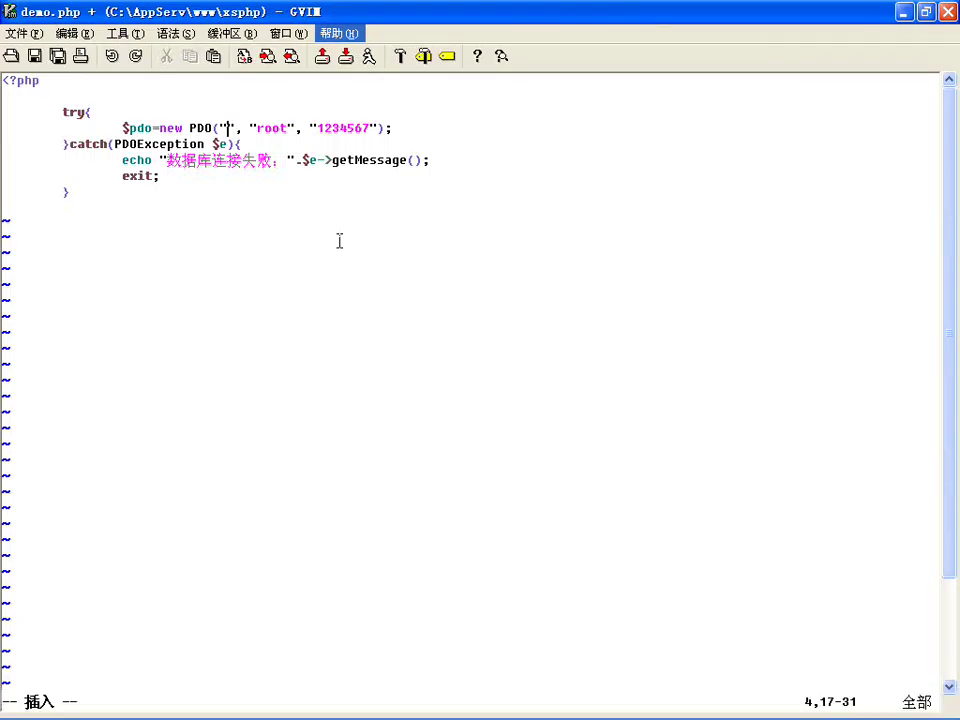
{"action": "type", "text": "mysqlpdo"}
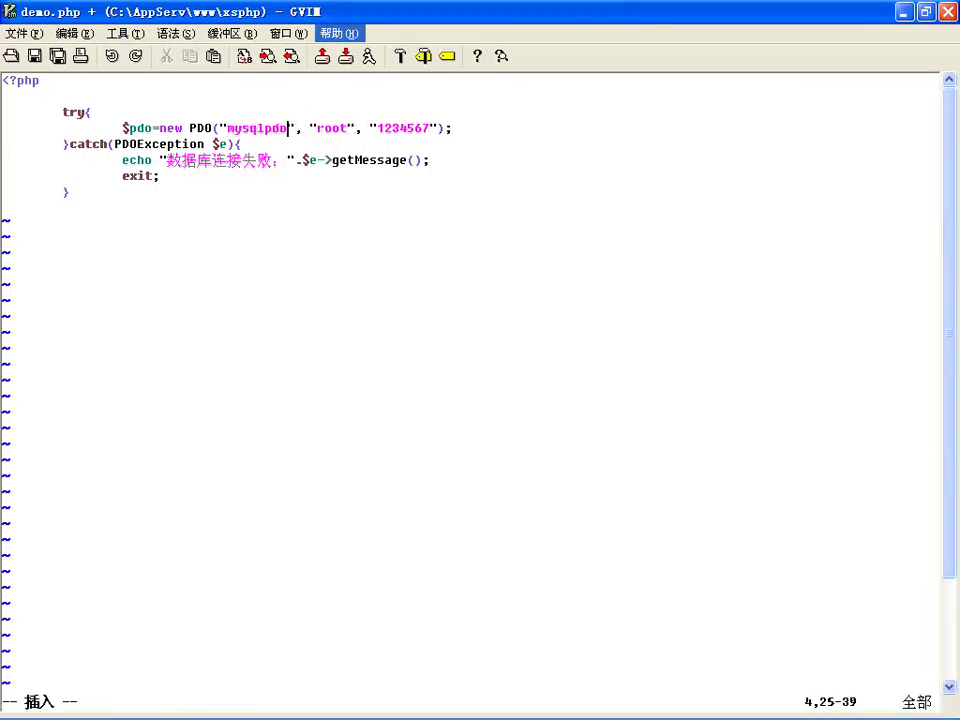
{"action": "left_click", "coordinate": [768, 706]}
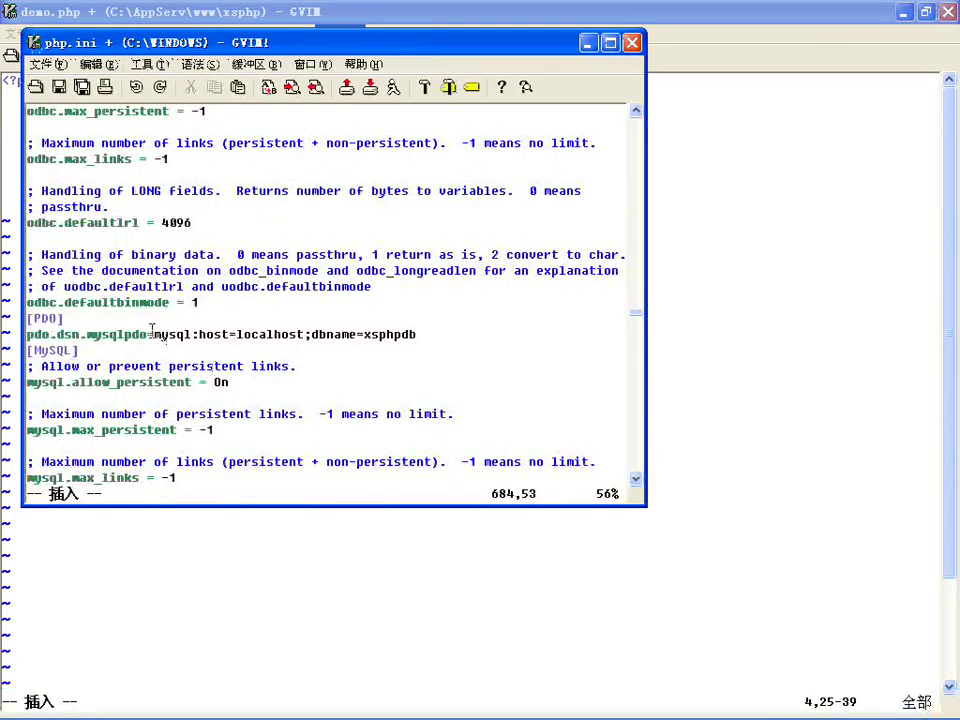
{"action": "left_click_drag", "start_coordinate": [152, 334], "coordinate": [88, 334]}
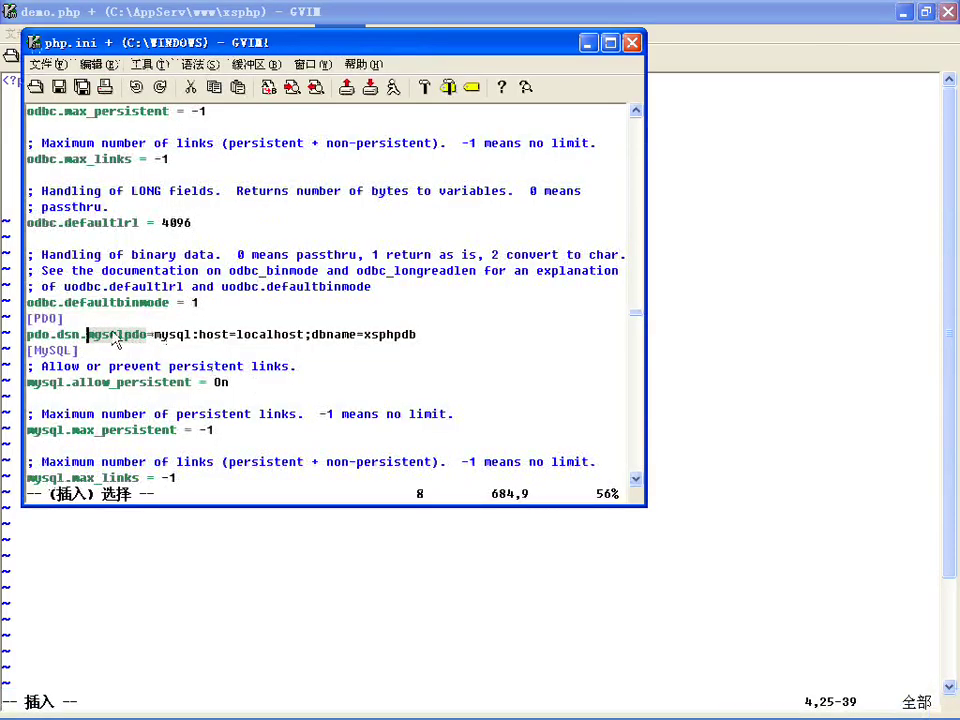
{"action": "left_click", "coordinate": [253, 610]}
{"action": "left_click", "coordinate": [264, 130]}
{"action": "left_click_drag", "start_coordinate": [229, 128], "coordinate": [293, 128]}
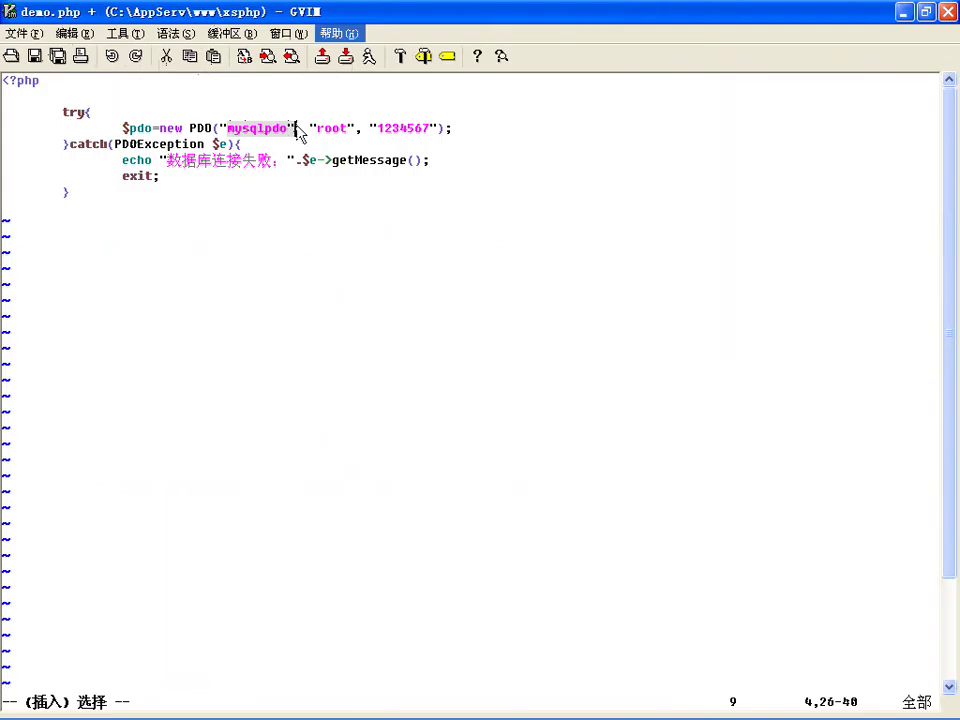
Undo the [PDO] alias edits in php.ini and close the file
{"action": "left_click", "coordinate": [740, 706]}
{"action": "left_click", "coordinate": [299, 334]}
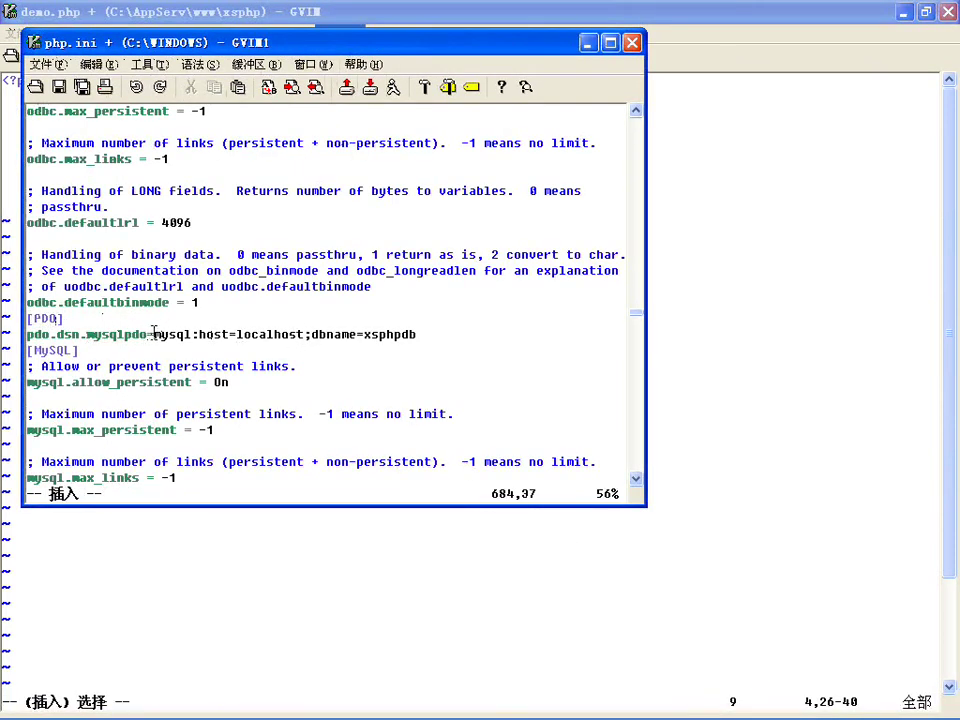
{"action": "left_click_drag", "start_coordinate": [153, 334], "coordinate": [421, 336]}
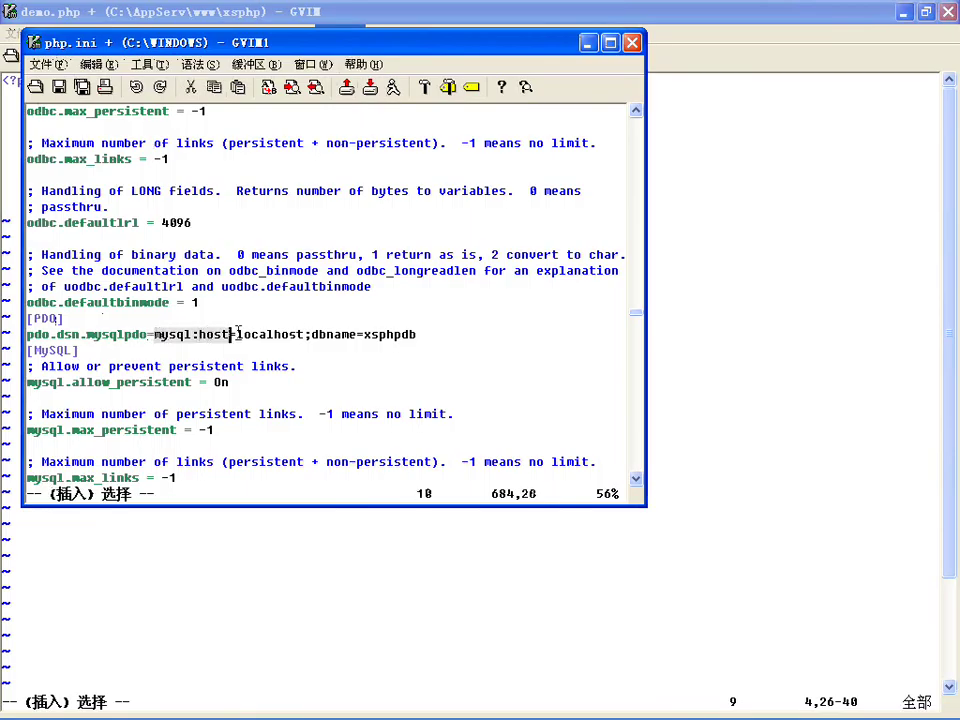
{"action": "left_click", "coordinate": [428, 336]}
{"action": "key", "text": "Escape"}
{"action": "key", "text": "u"}
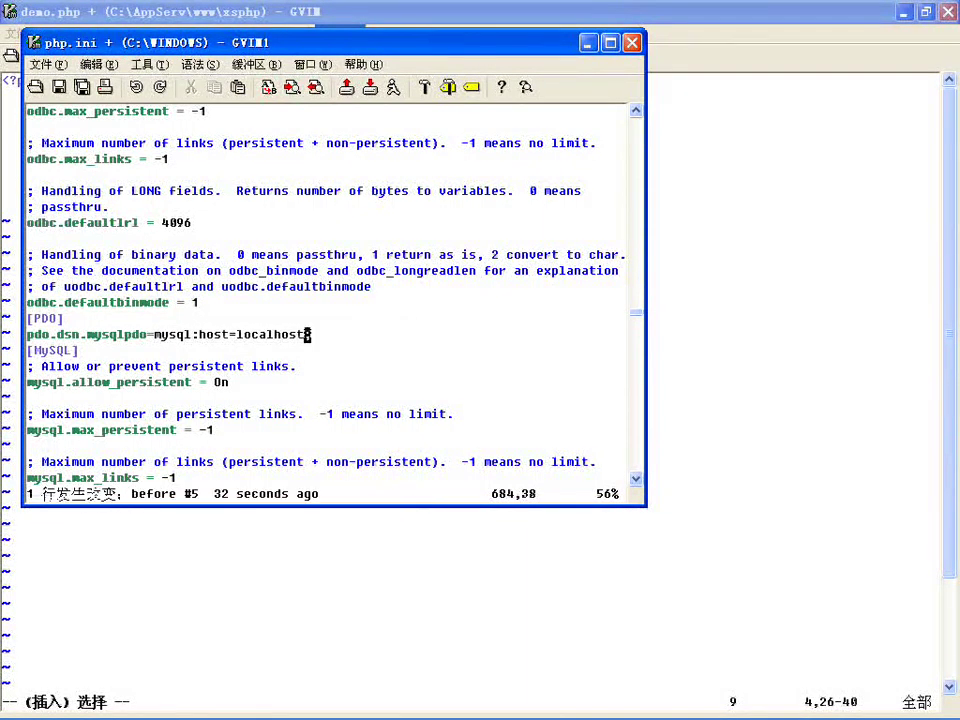
{"action": "key", "text": "u"}
{"action": "key", "text": "u"}
{"action": "key", "text": "u"}
{"action": "key", "text": "u"}
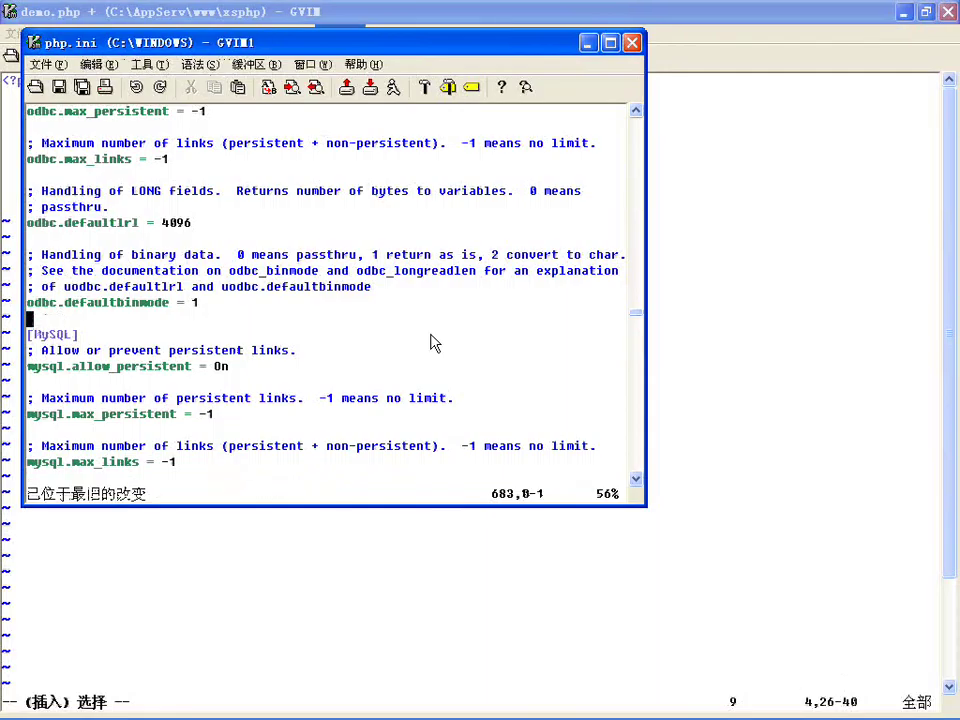
{"action": "type", "text": ":update"}
{"action": "left_click", "coordinate": [632, 43]}
{"action": "left_click", "coordinate": [281, 128]}
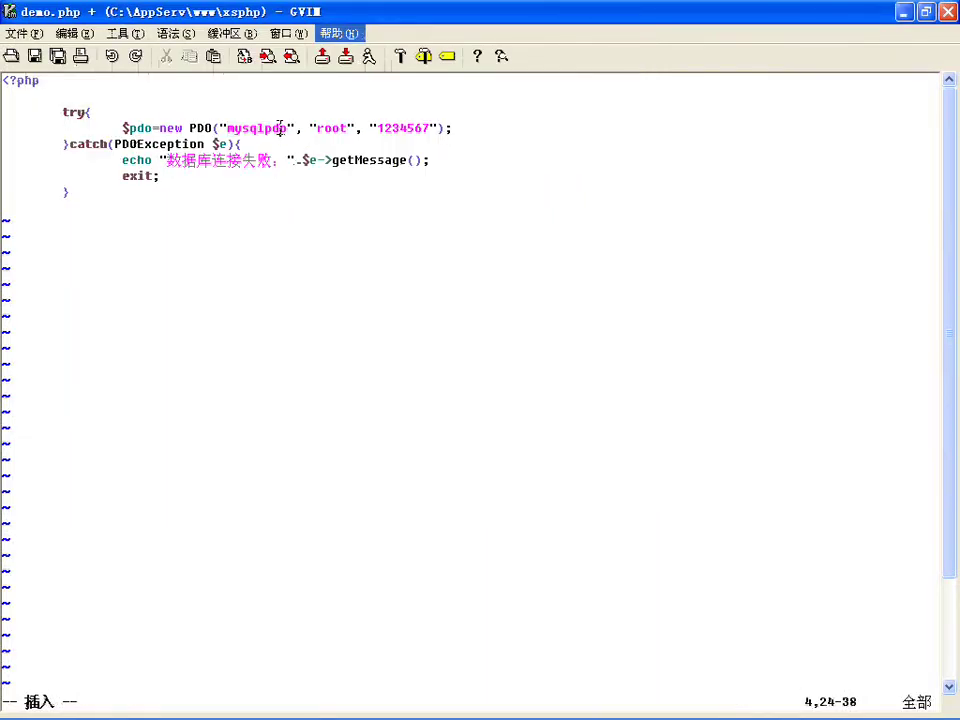
{"action": "key", "text": "ctrl+z"}
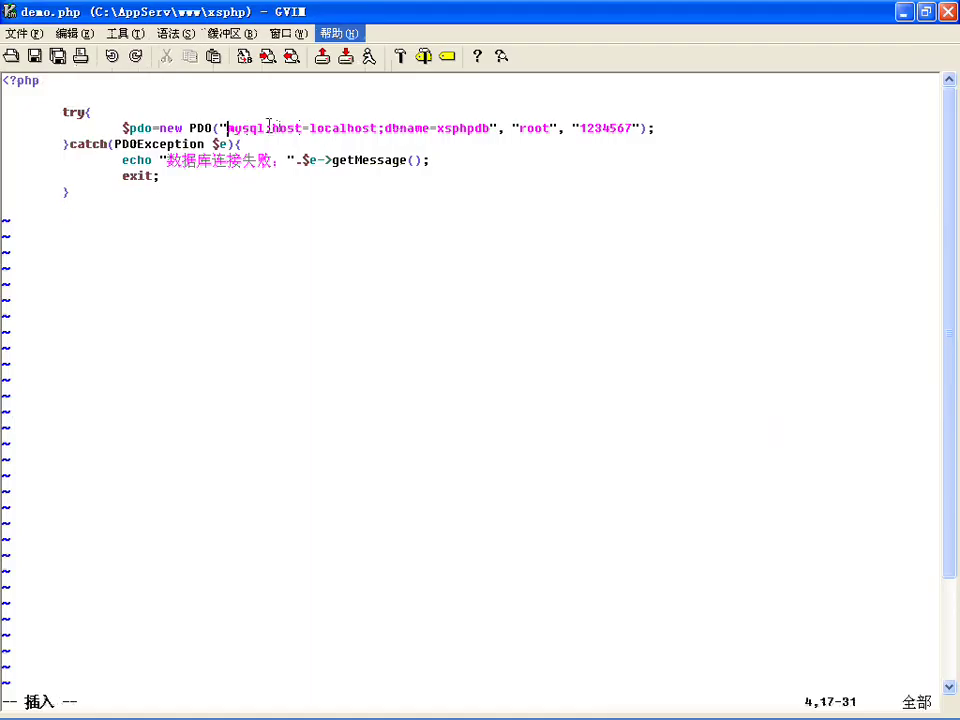
{"action": "left_click", "coordinate": [157, 119]}
{"action": "left_click", "coordinate": [159, 160]}
{"action": "left_click", "coordinate": [633, 126]}
{"action": "key", "text": "BackSpace"}
{"action": "key", "text": "ctrl+s"}
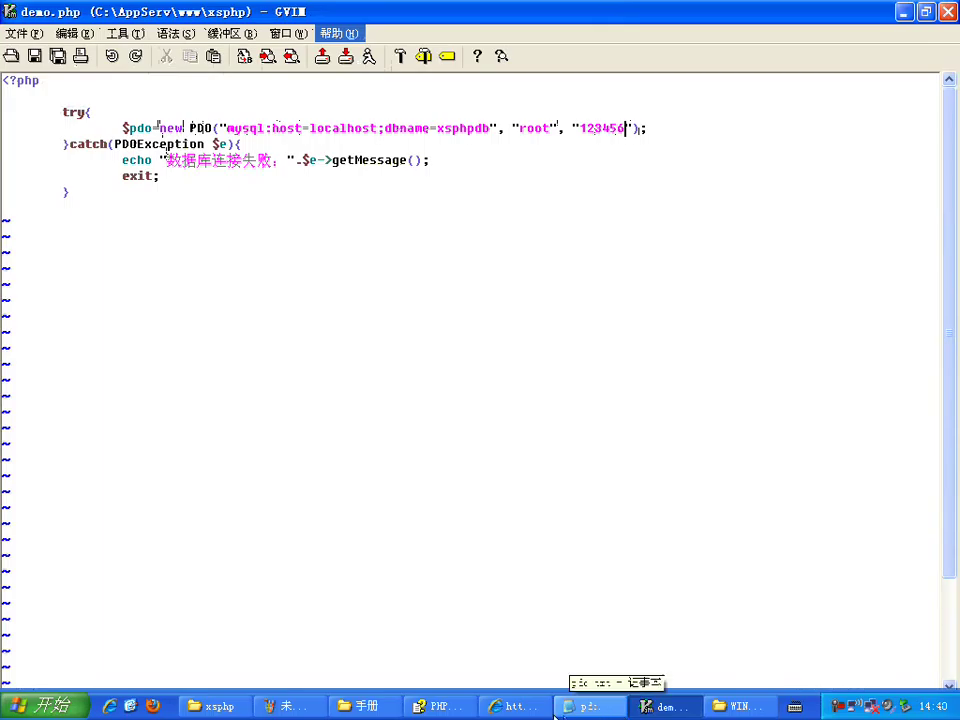
Reload demo.php in IE to confirm no errors, then review the DSN in GVIM
{"action": "left_click", "coordinate": [530, 703]}
{"action": "left_click", "coordinate": [694, 64]}
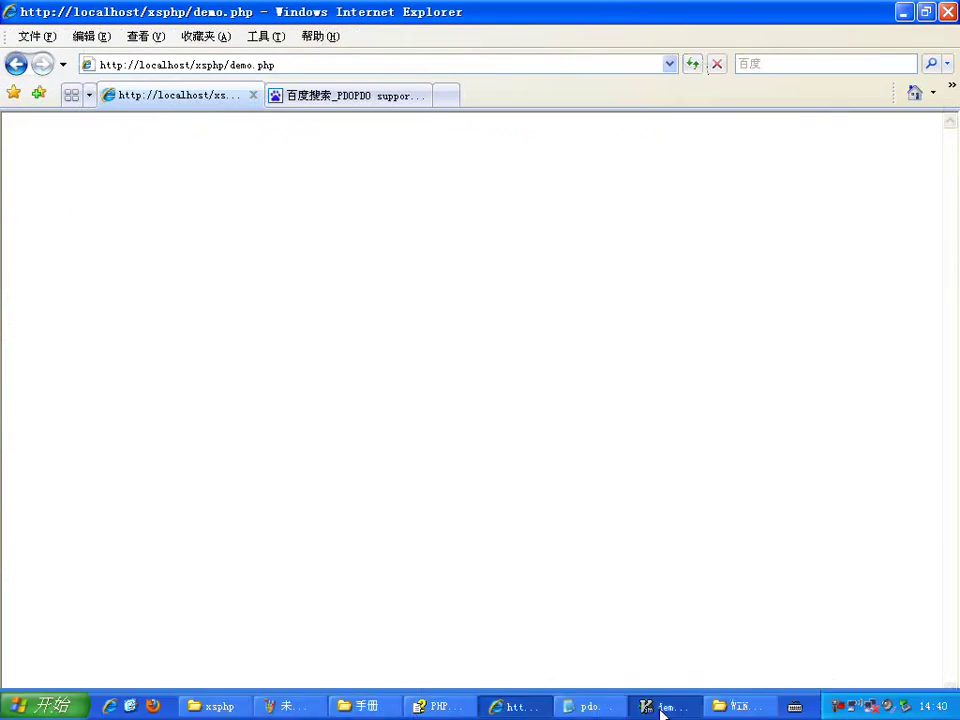
{"action": "left_click", "coordinate": [660, 706]}
{"action": "left_click", "coordinate": [262, 233]}
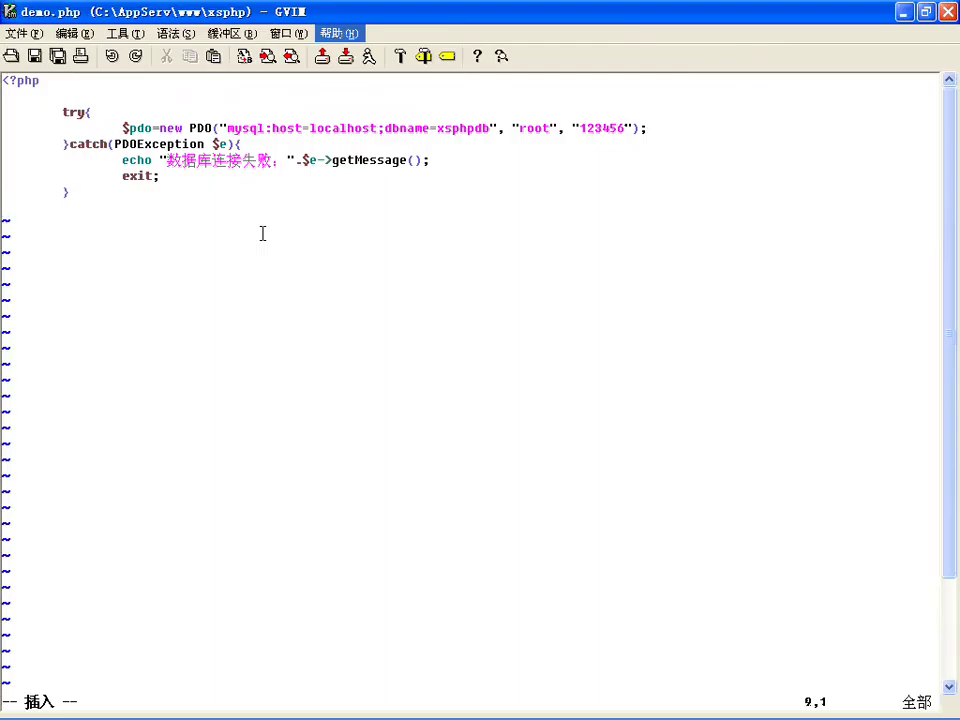
{"action": "mouse_move", "coordinate": [228, 128]}
{"action": "left_mouse_down"}
{"action": "mouse_move", "coordinate": [488, 139]}
{"action": "mouse_move", "coordinate": [493, 128]}
{"action": "left_mouse_up"}
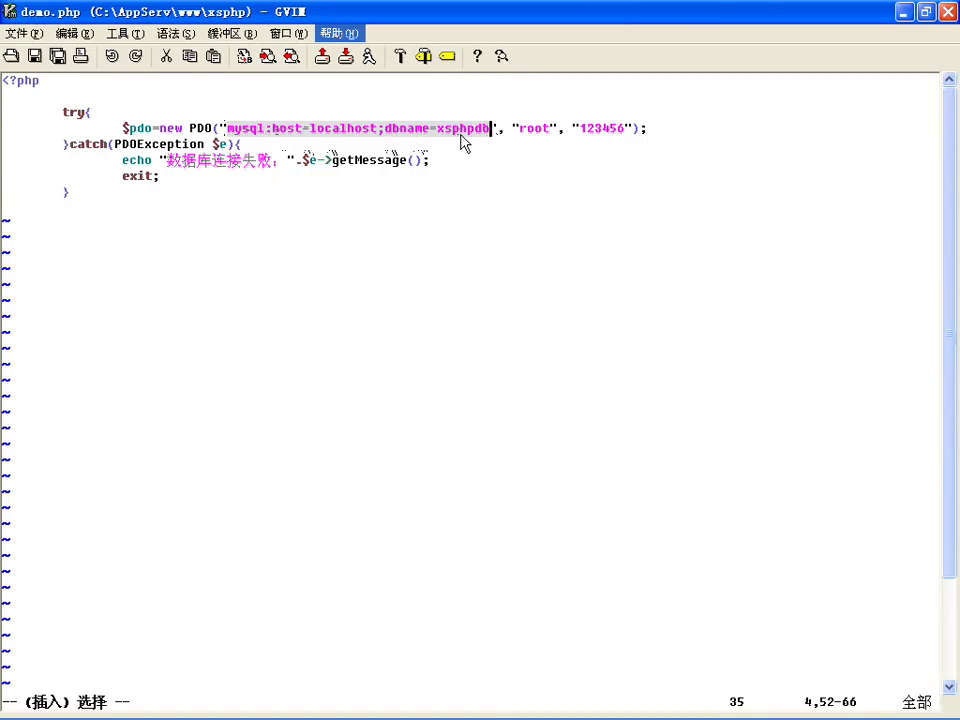
{"action": "left_click", "coordinate": [493, 193]}
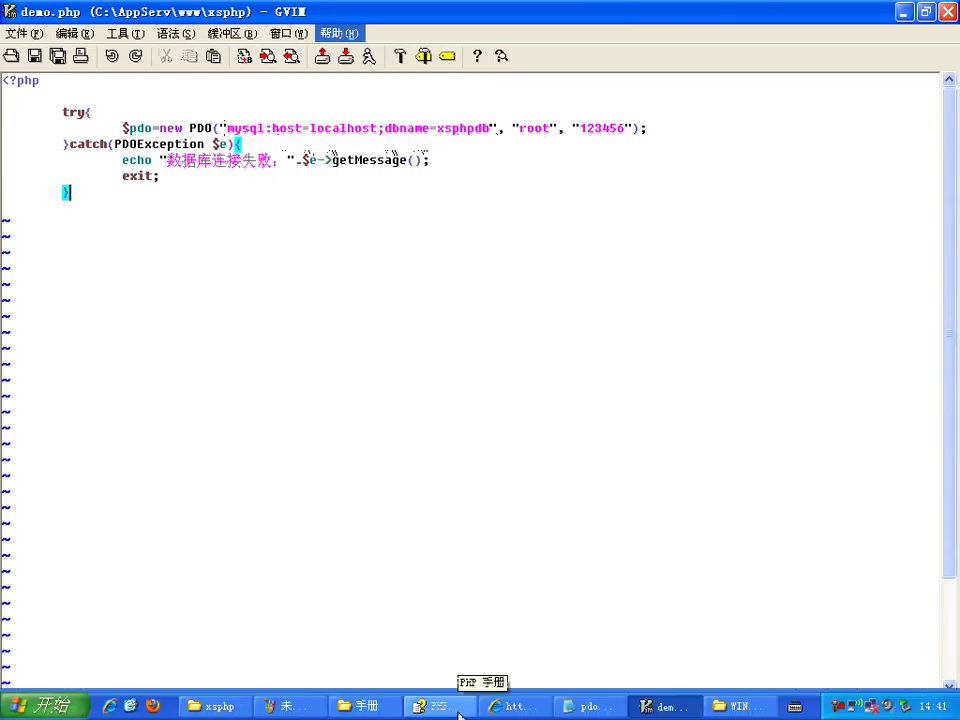
Read the driver_options parameter on the PHP Manual's PDO->__construct() page, then return to demo.php
{"action": "left_click", "coordinate": [452, 706]}
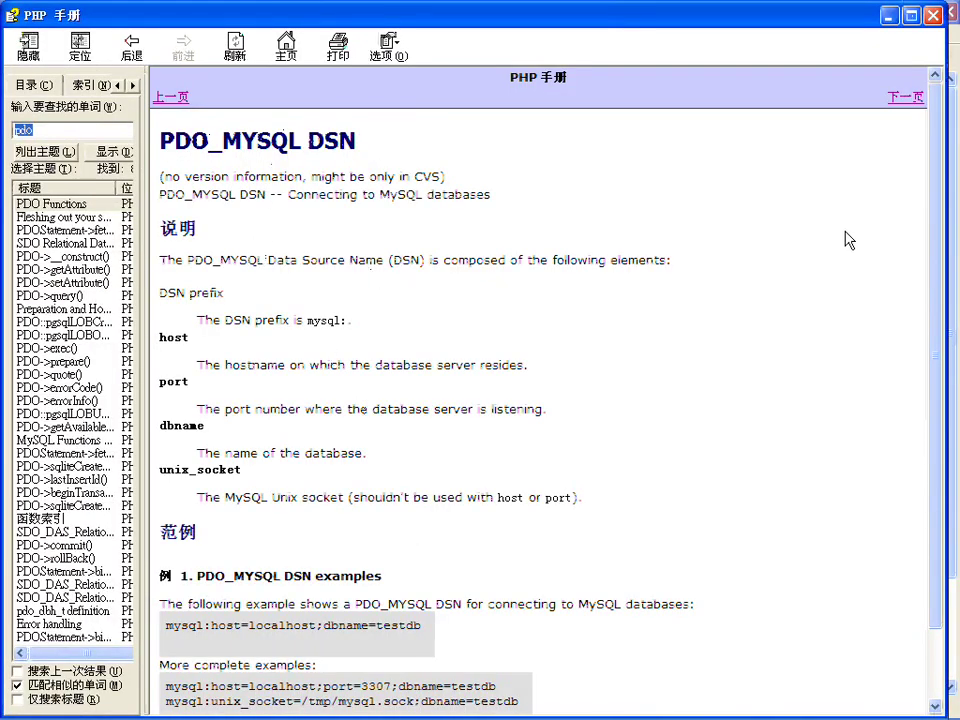
{"action": "left_click", "coordinate": [133, 46]}
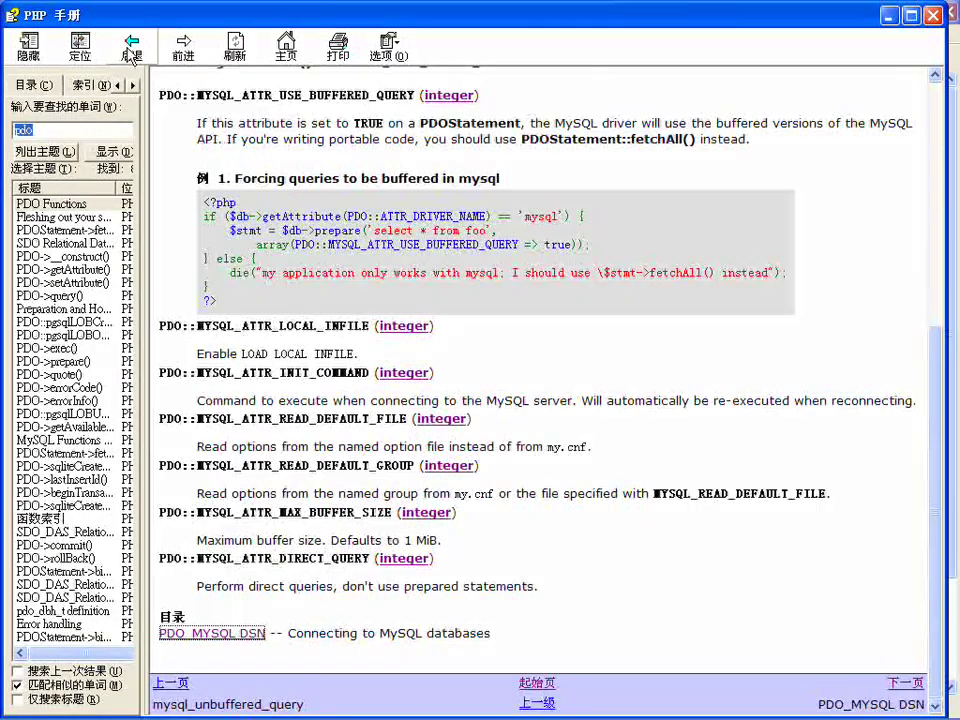
{"action": "left_click", "coordinate": [133, 46]}
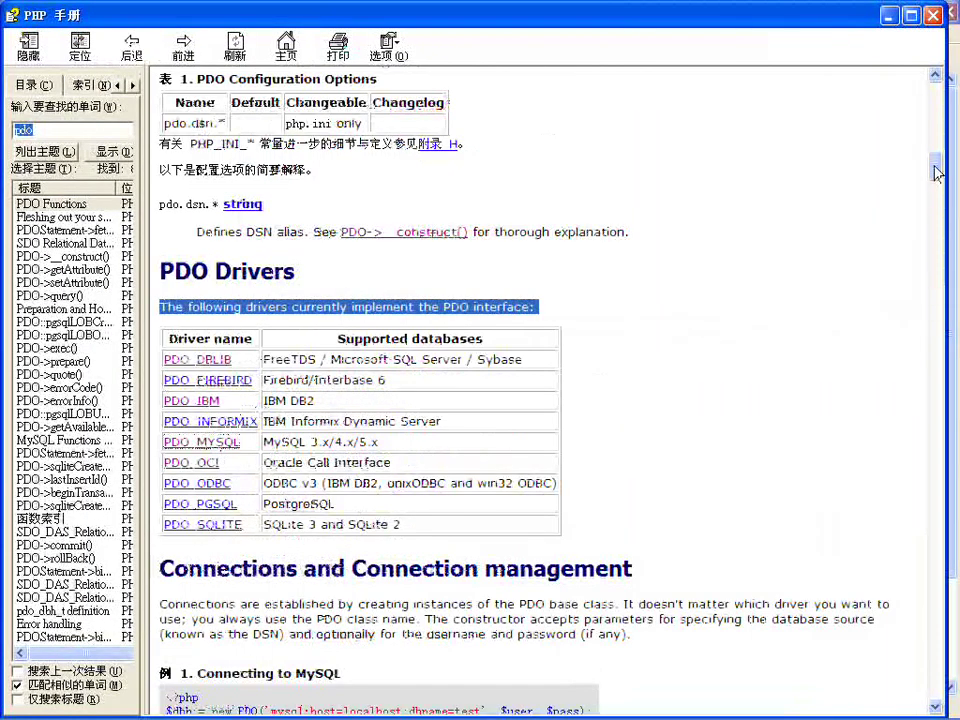
{"action": "left_click_drag", "start_coordinate": [937, 172], "coordinate": [957, 450]}
{"action": "left_click", "coordinate": [209, 272]}
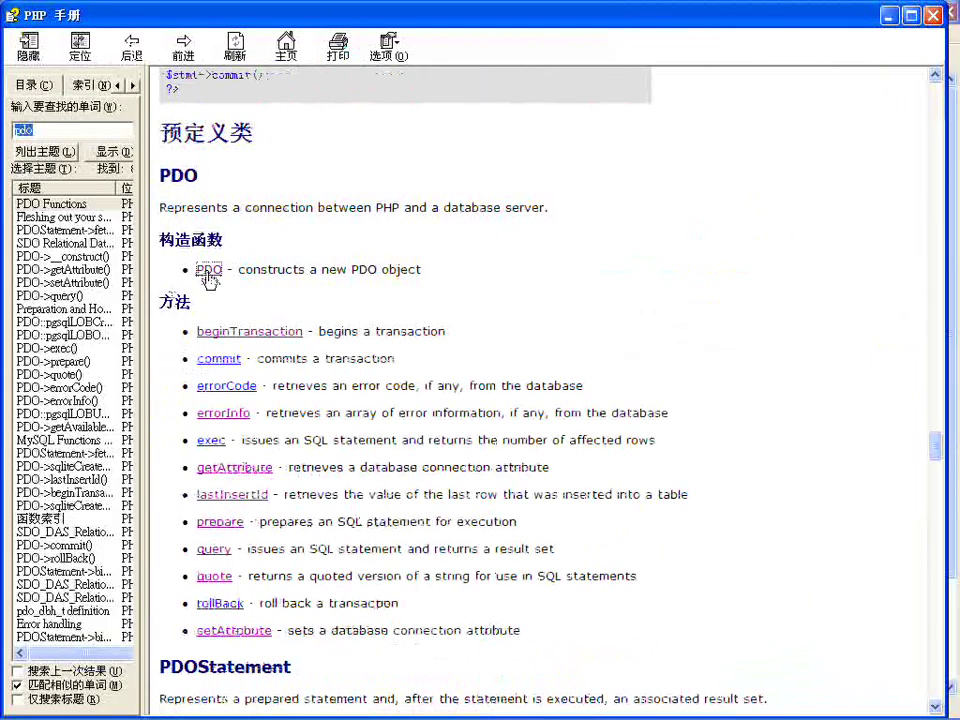
{"action": "left_click_drag", "start_coordinate": [603, 285], "coordinate": [726, 311]}
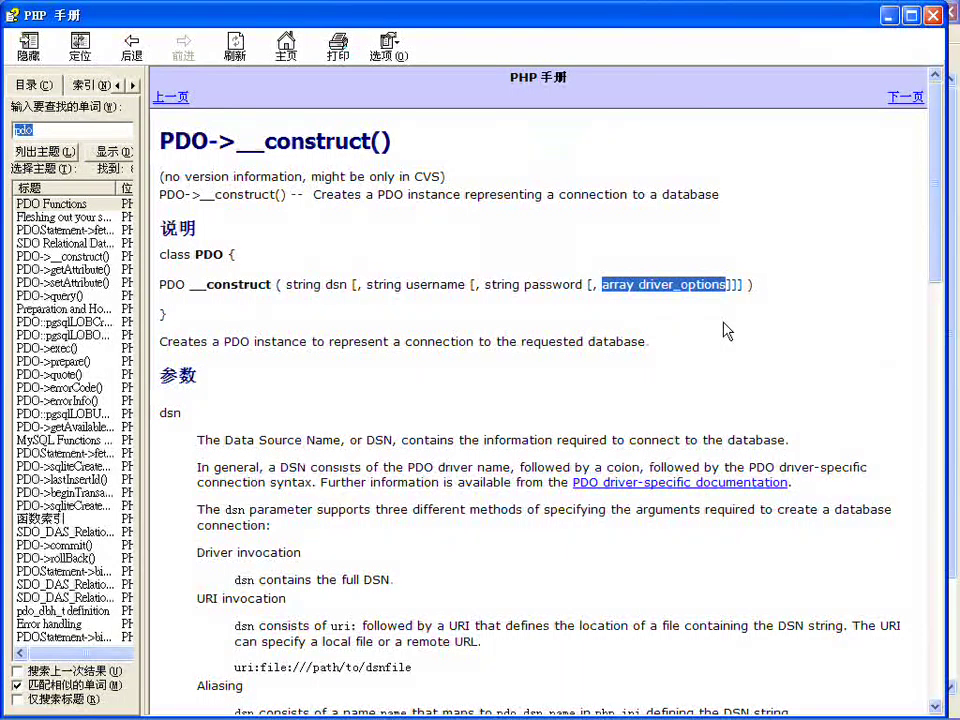
{"action": "left_click", "coordinate": [628, 296]}
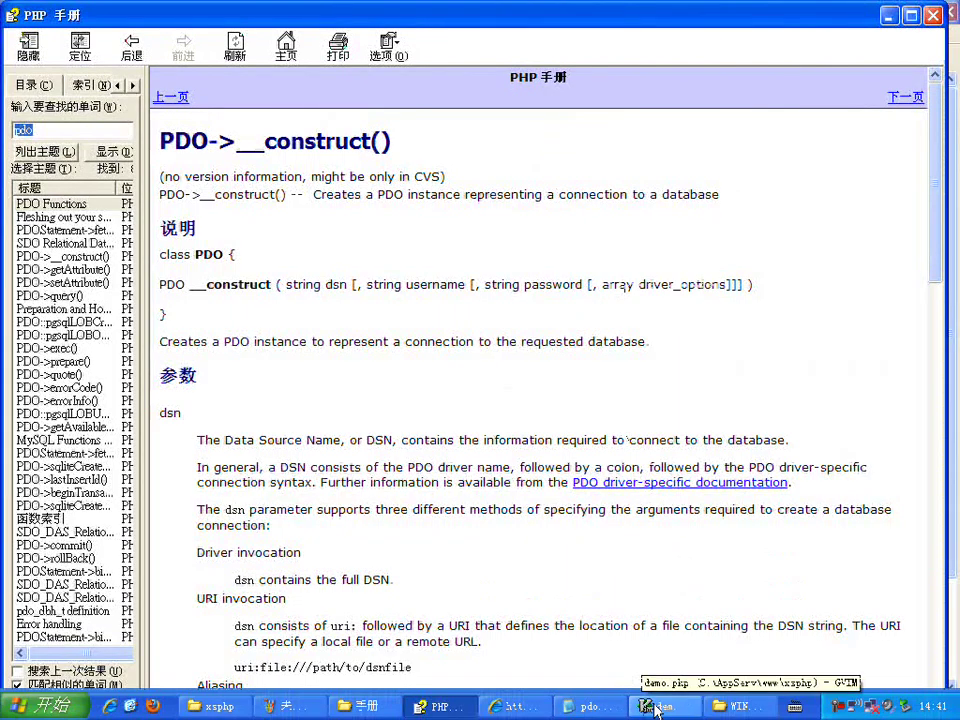
{"action": "left_click", "coordinate": [665, 705]}
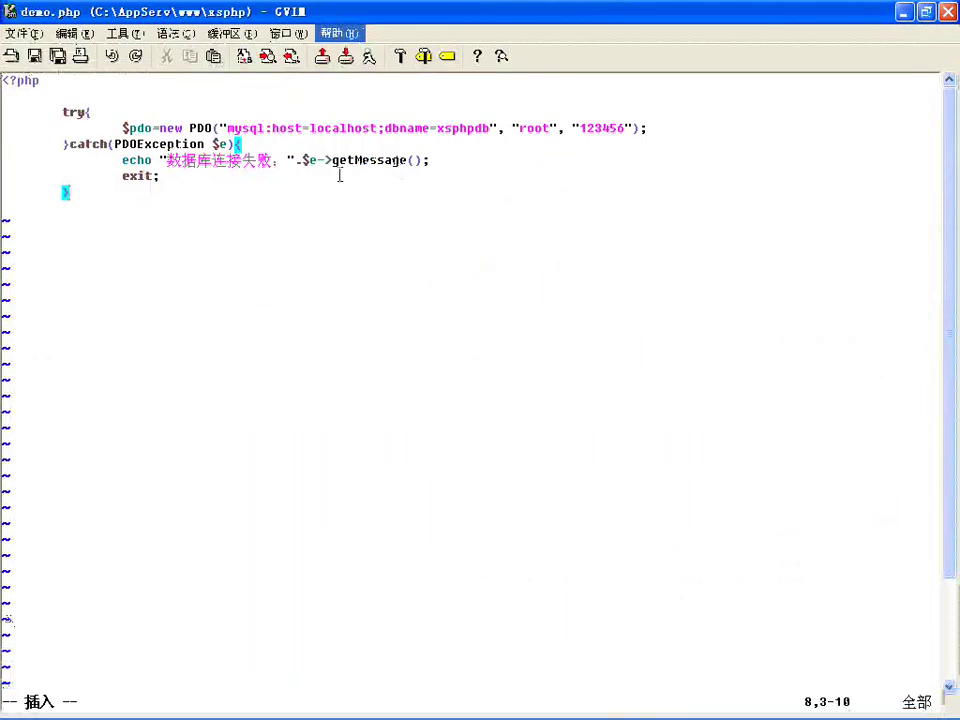
Add $driver_opts as the fourth argument of new PDO() and save
{"action": "left_click", "coordinate": [636, 128]}
{"action": "type", "text": ", $"}
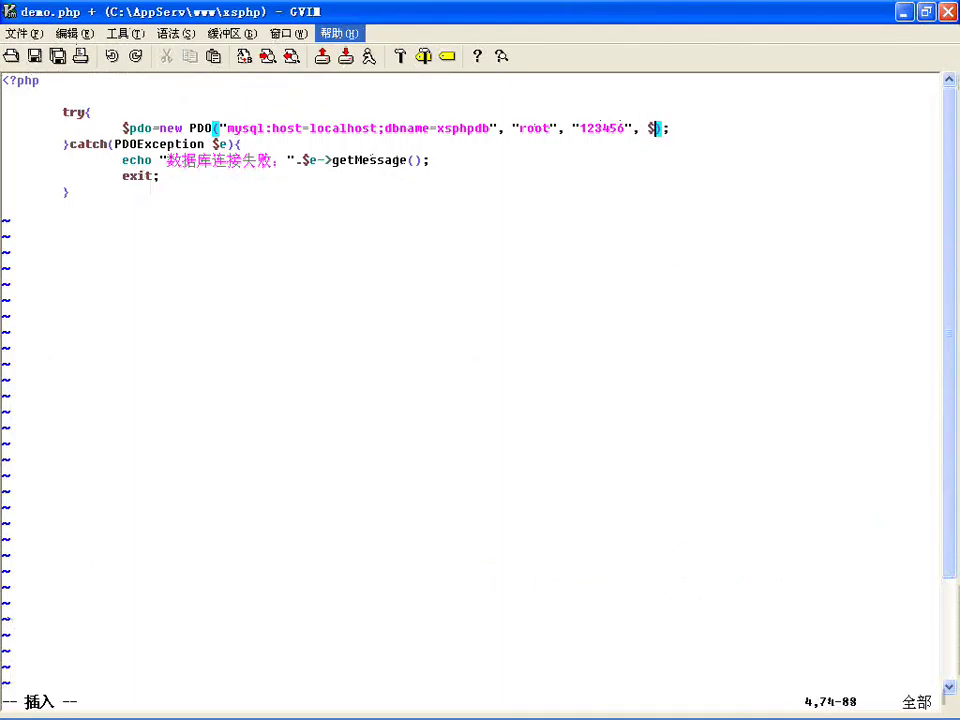
{"action": "type", "text": "opt"}
{"action": "key", "text": "BackSpace"}
{"action": "key", "text": "BackSpace"}
{"action": "key", "text": "BackSpace"}
{"action": "key", "text": "BackSpace"}
{"action": "type", "text": "$d"}
{"action": "type", "text": "river_opts"}
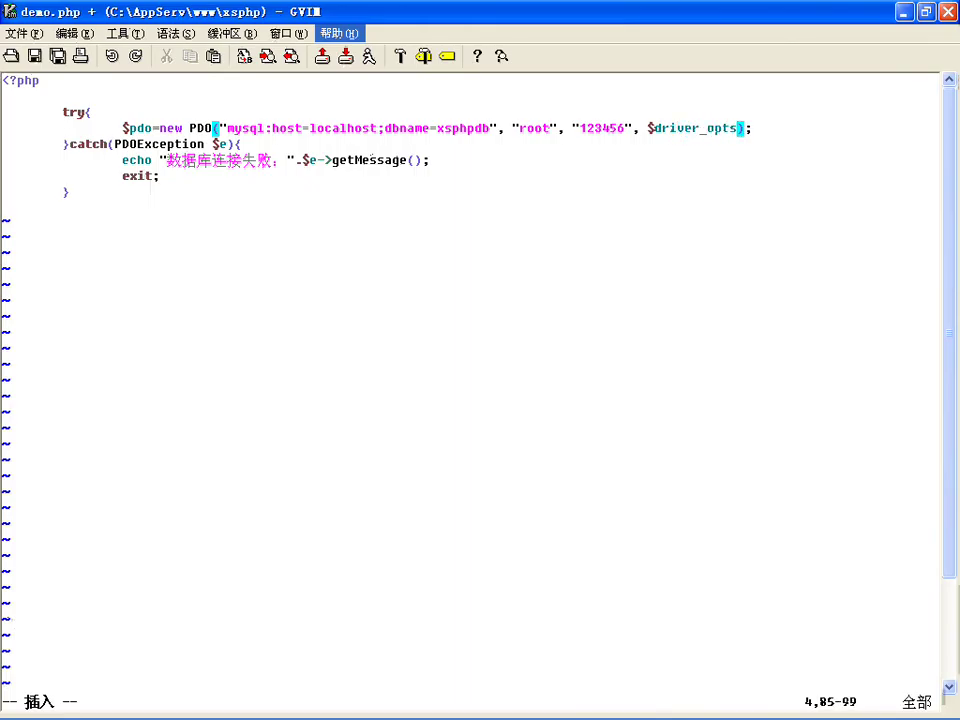
{"action": "key", "text": "ctrl+s"}
Declare $dirver_opts=array(); on a new indented line under try{ and save
{"action": "left_click", "coordinate": [229, 109]}
{"action": "key", "text": "Return"}
{"action": "key", "text": "Tab"}
{"action": "key", "text": "Up"}
{"action": "key", "text": "Home"}
{"action": "key", "text": "Tab"}
{"action": "key", "text": "Down"}
{"action": "key", "text": "Tab"}
{"action": "type", "text": "$dirver_opts;"}
{"action": "key", "text": "ctrl+s"}
{"action": "key", "text": "Left"}
{"action": "type", "text": "=a"}
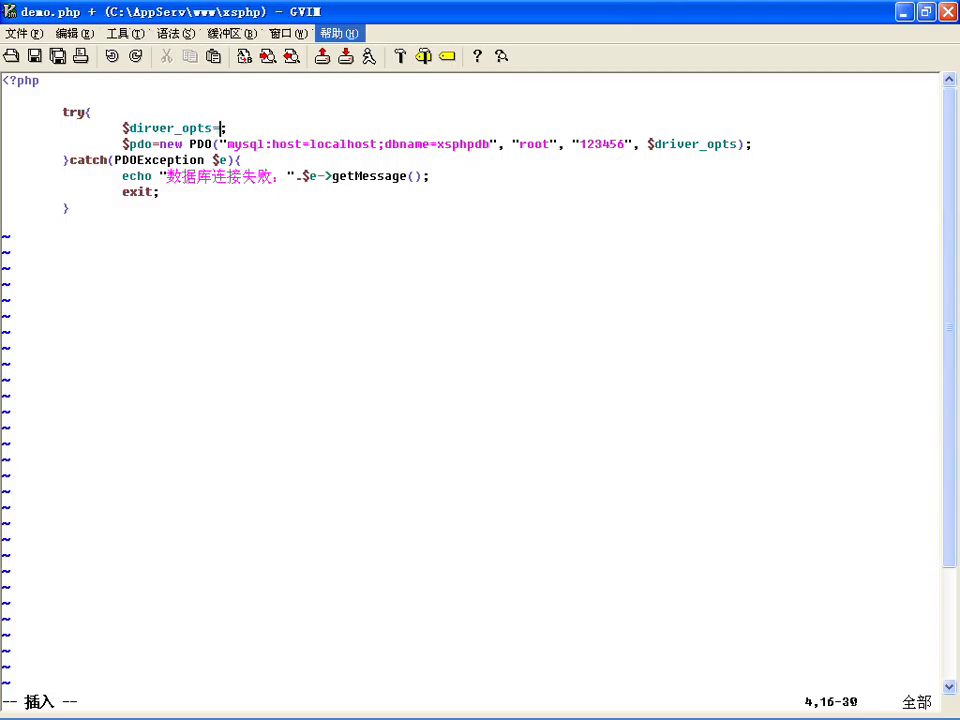
{"action": "type", "text": "rray()"}
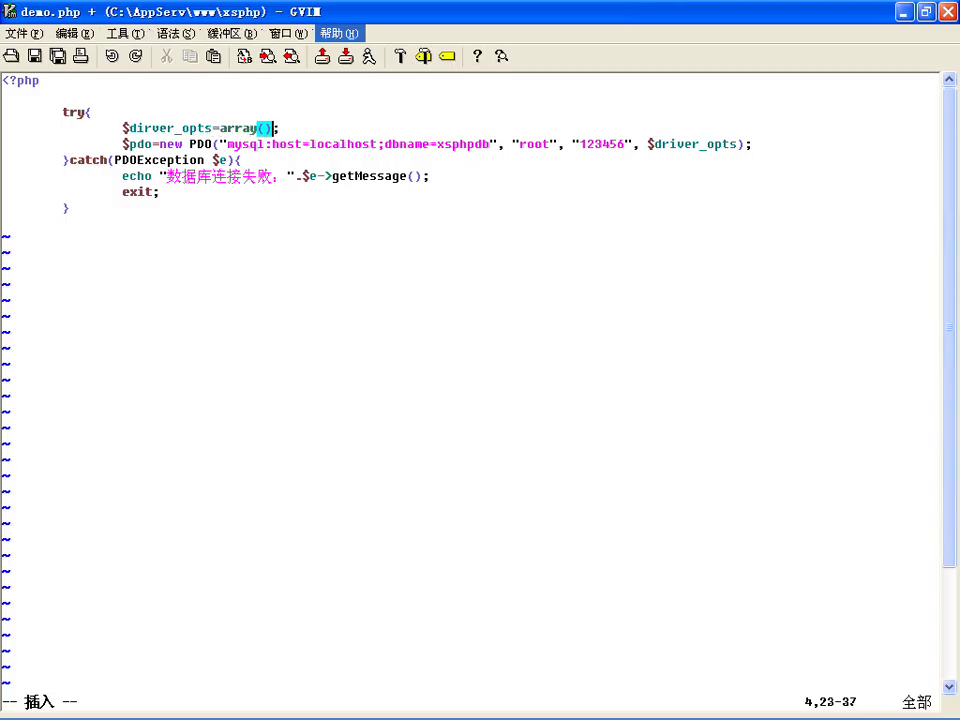
{"action": "key", "text": "ctrl+s"}
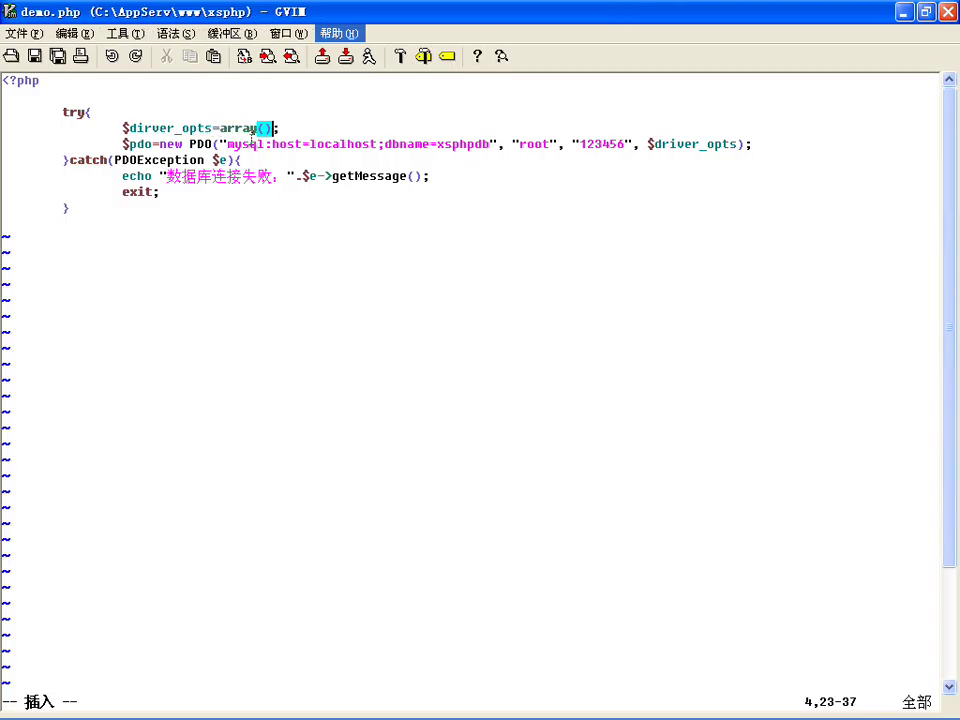
Highlight the misspelled $dirver_opts name, then go back to the PHP manual
{"action": "left_click", "coordinate": [246, 128]}
{"action": "left_click_drag", "start_coordinate": [118, 128], "coordinate": [328, 122]}
{"action": "left_click", "coordinate": [355, 400]}
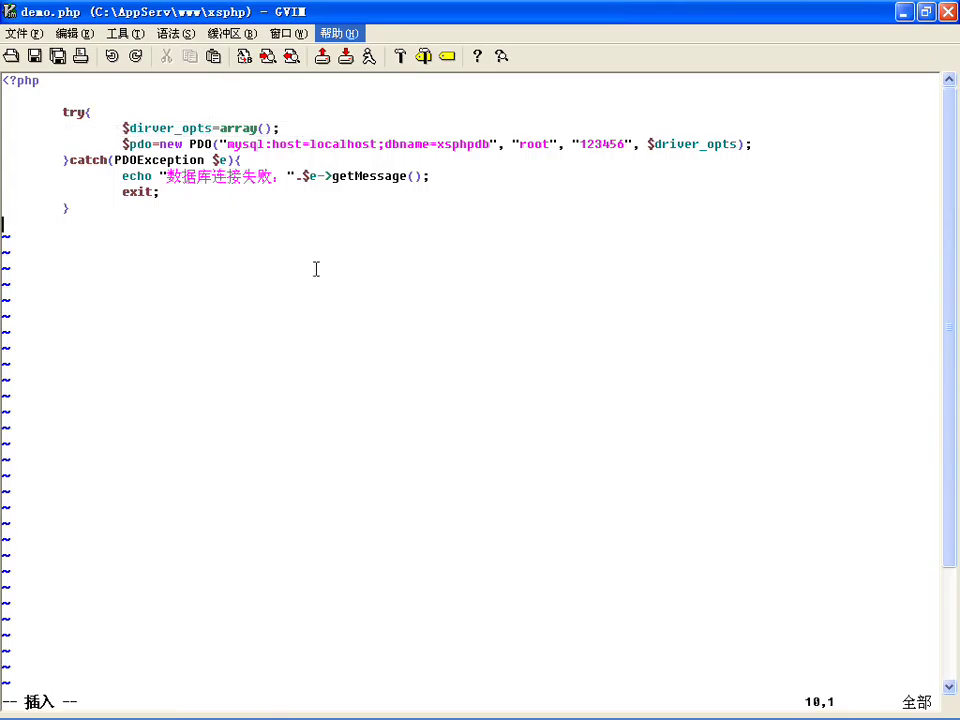
{"action": "left_click", "coordinate": [409, 710]}
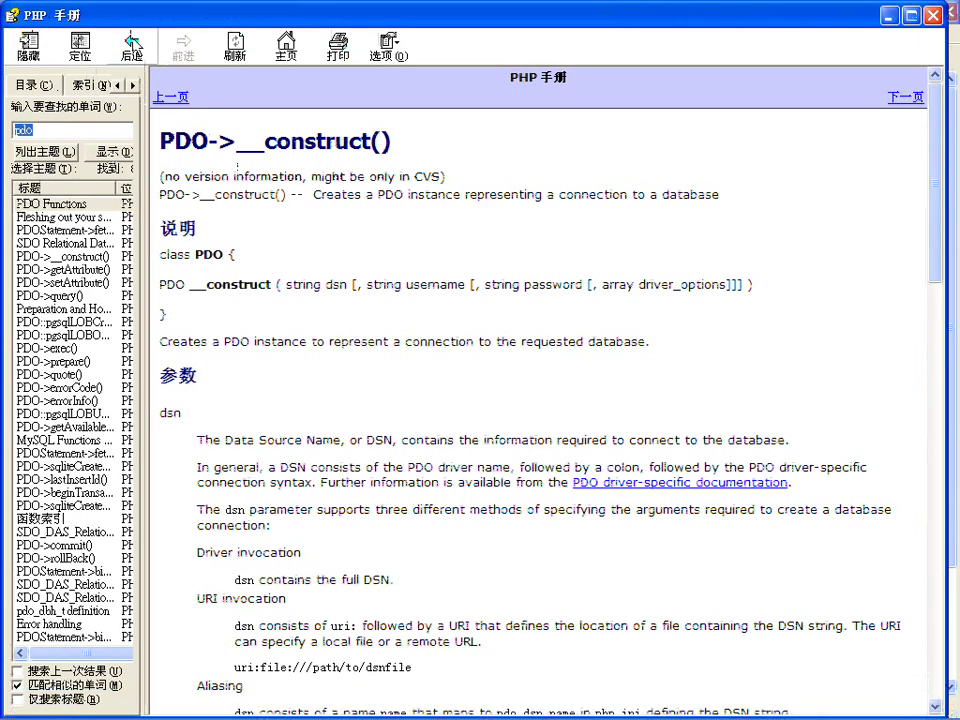
Go back to the PDO overview and open PDO->getAttribute(), highlighting its PDO::ATTR_* constants list
{"action": "left_click", "coordinate": [133, 44]}
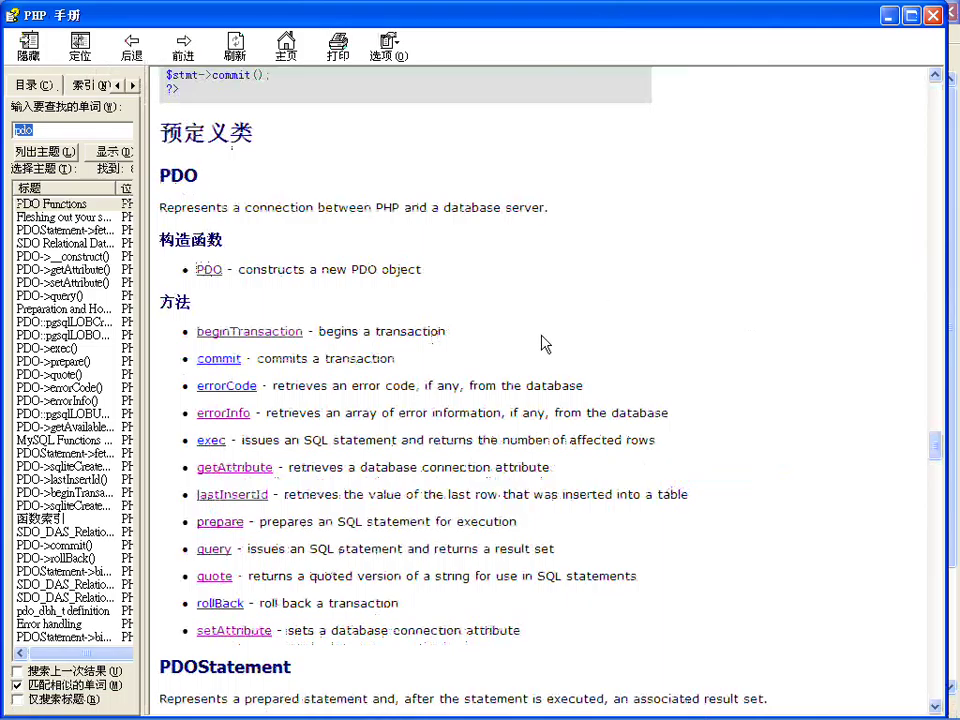
{"action": "left_click", "coordinate": [250, 468]}
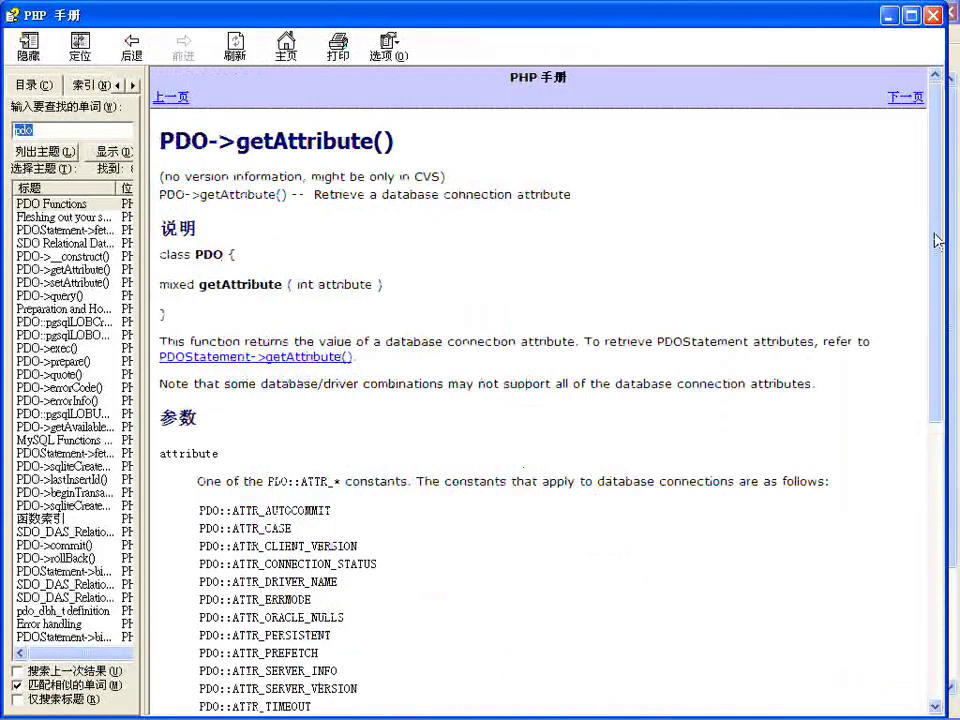
{"action": "scroll", "coordinate": [303, 345], "scroll_direction": "down", "scroll_amount": 3}
{"action": "left_click_drag", "start_coordinate": [191, 392], "coordinate": [399, 617]}
{"action": "left_click", "coordinate": [316, 445]}
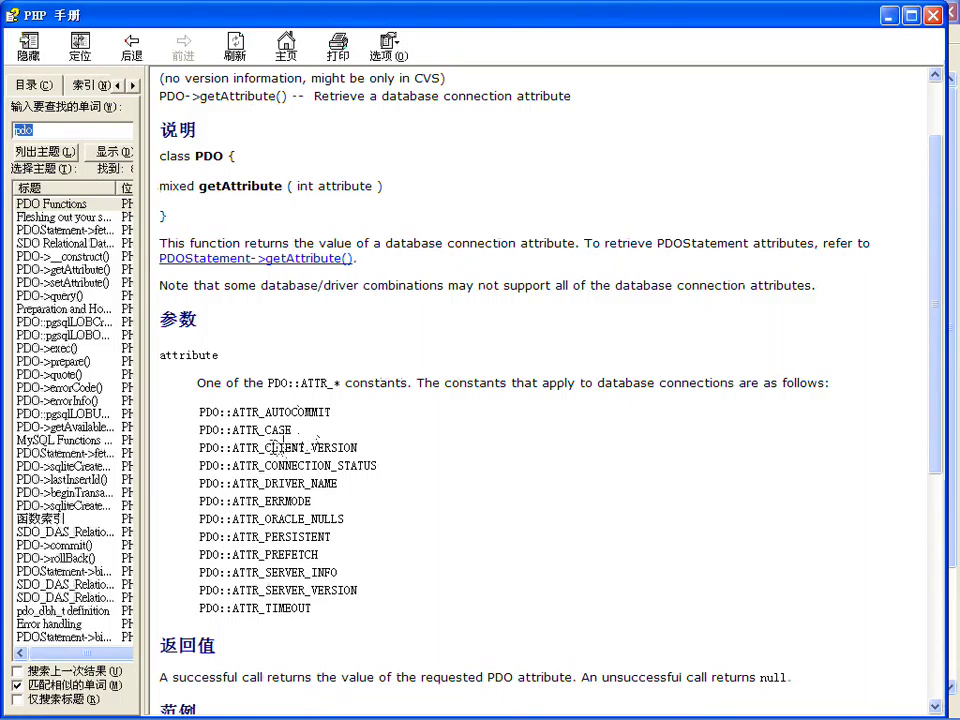
{"action": "left_click_drag", "start_coordinate": [265, 448], "coordinate": [364, 448]}
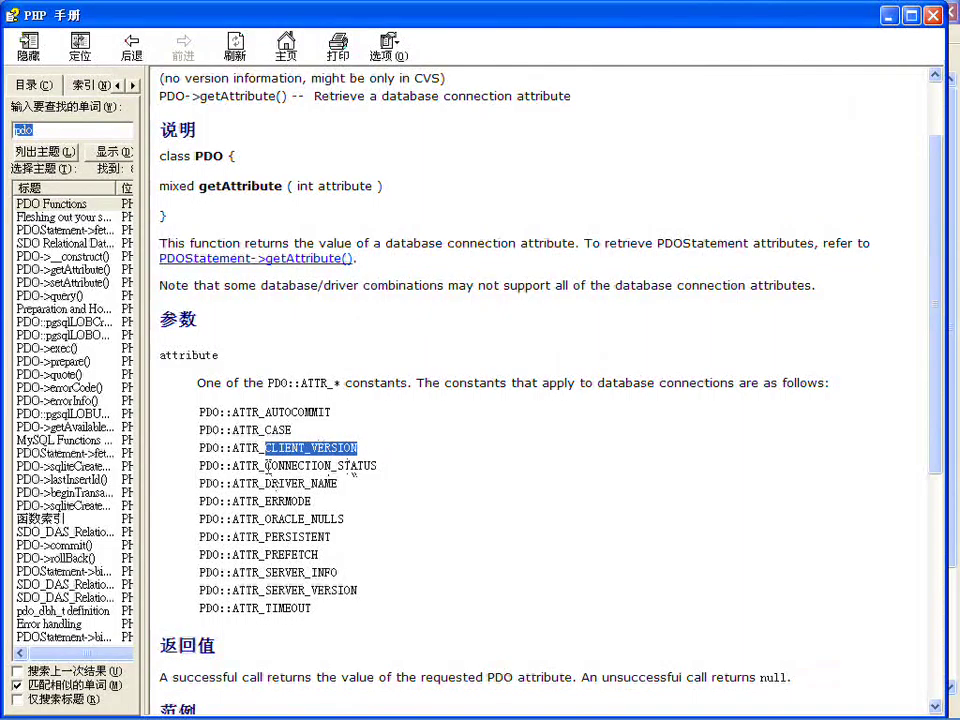
{"action": "left_click_drag", "start_coordinate": [266, 465], "coordinate": [376, 467]}
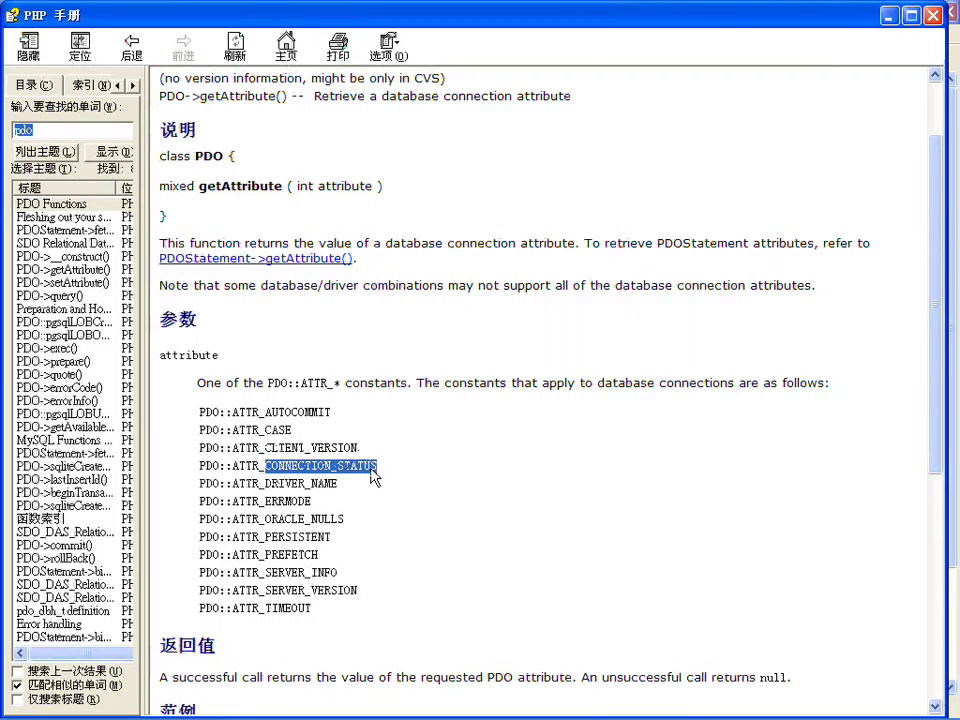
{"action": "left_click_drag", "start_coordinate": [260, 483], "coordinate": [338, 484]}
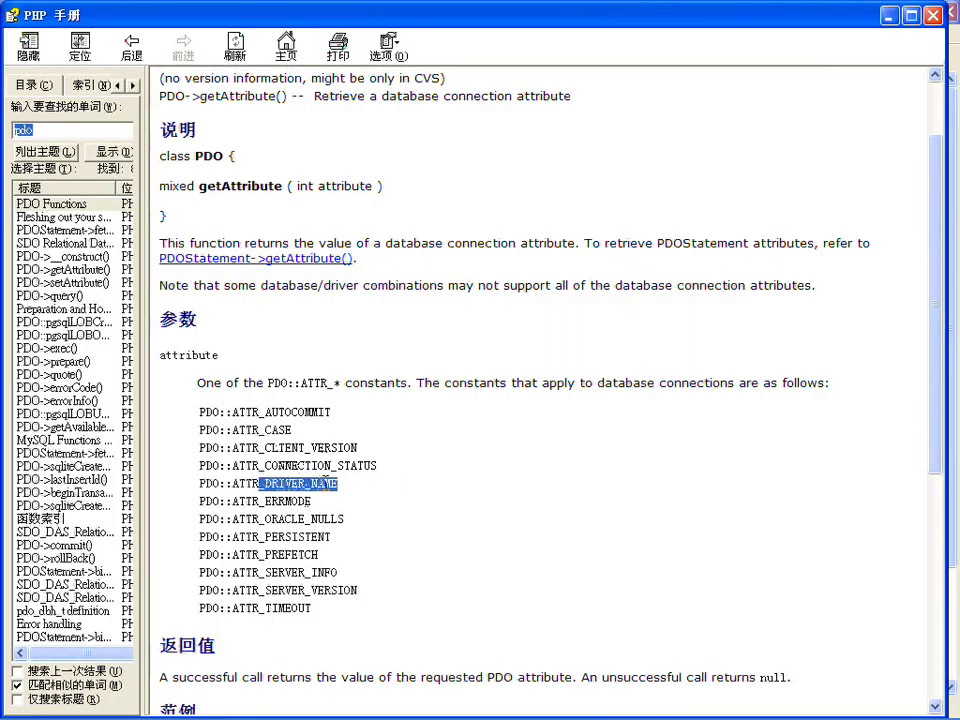
{"action": "left_click_drag", "start_coordinate": [264, 501], "coordinate": [318, 501]}
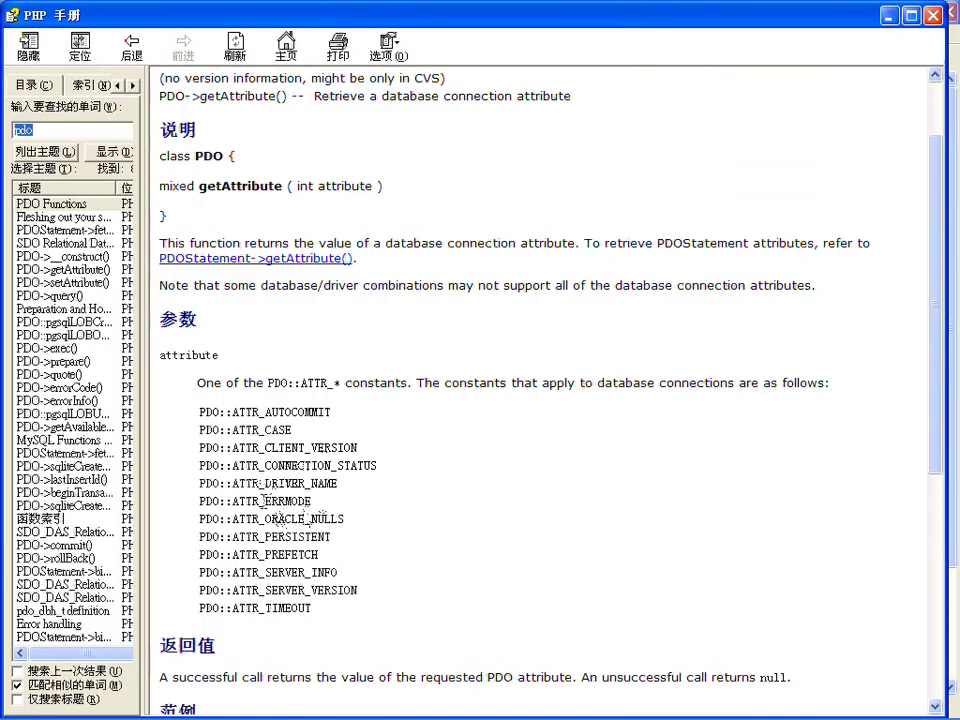
{"action": "left_click", "coordinate": [332, 516]}
{"action": "left_click_drag", "start_coordinate": [265, 519], "coordinate": [344, 519]}
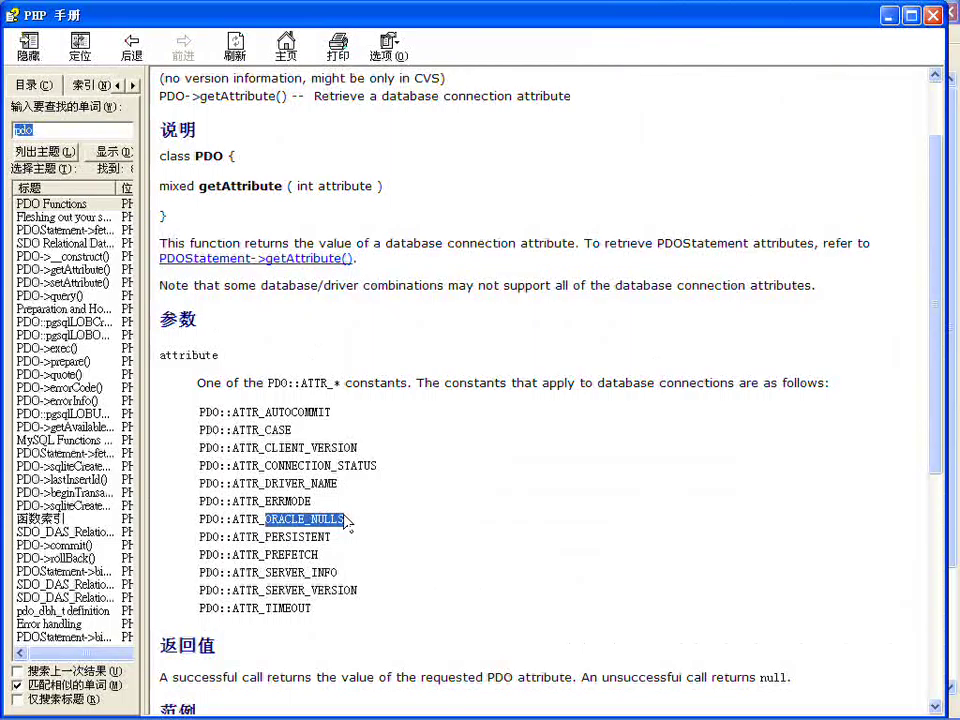
{"action": "left_click", "coordinate": [335, 519]}
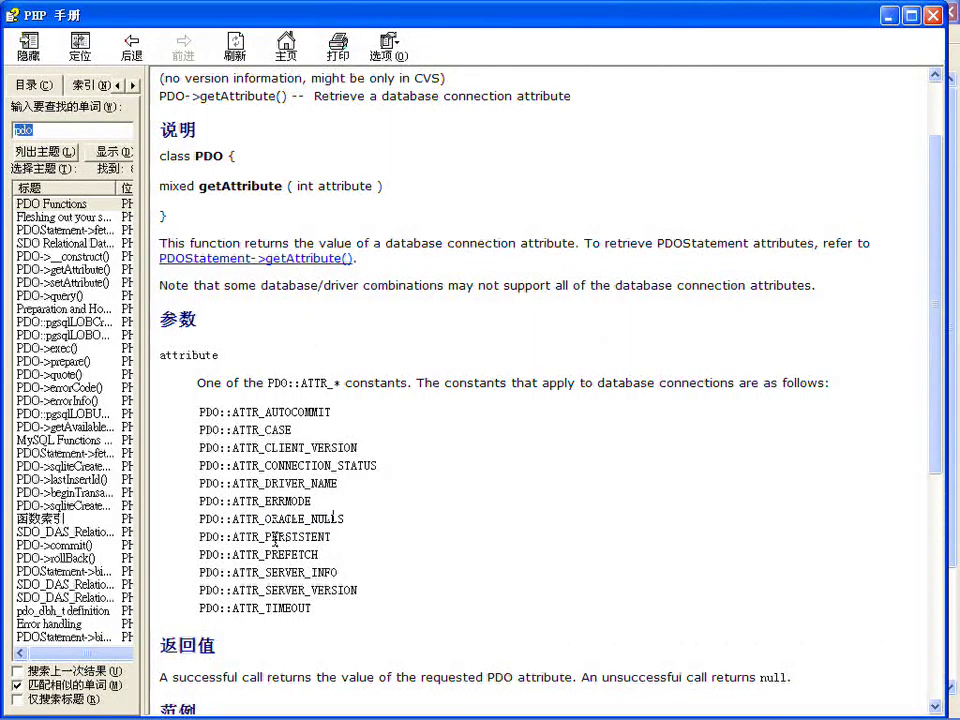
{"action": "mouse_move", "coordinate": [277, 537]}
{"action": "left_mouse_down"}
{"action": "mouse_move", "coordinate": [329, 532]}
{"action": "mouse_move", "coordinate": [267, 533]}
{"action": "left_mouse_up"}
{"action": "mouse_move", "coordinate": [266, 572]}
{"action": "left_mouse_down"}
{"action": "mouse_move", "coordinate": [336, 572]}
{"action": "mouse_move", "coordinate": [338, 585]}
{"action": "left_mouse_up"}
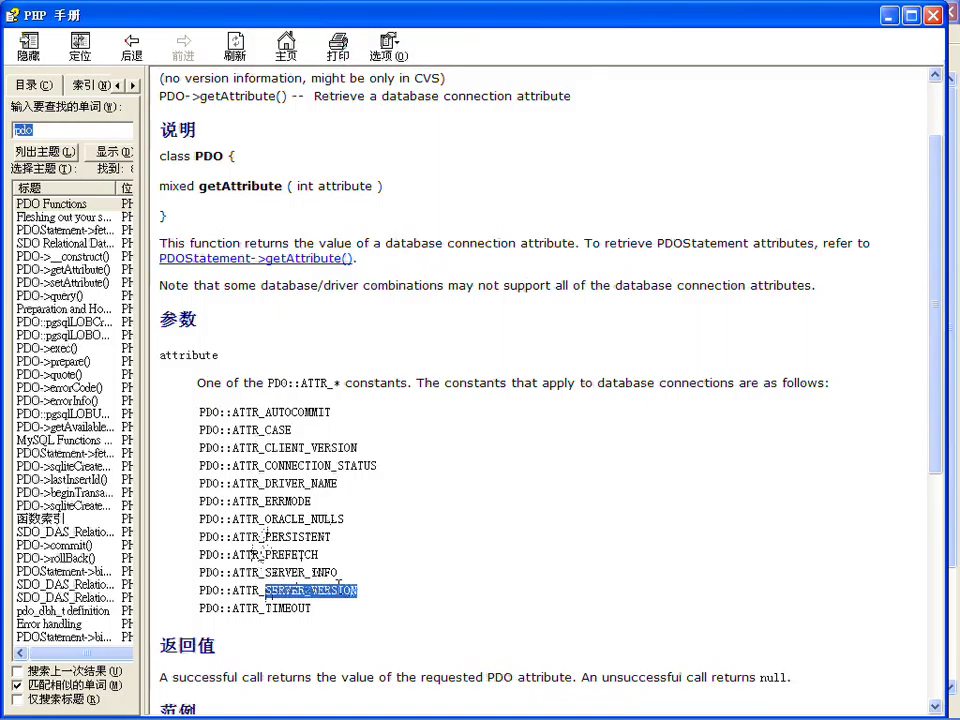
{"action": "left_click", "coordinate": [261, 603]}
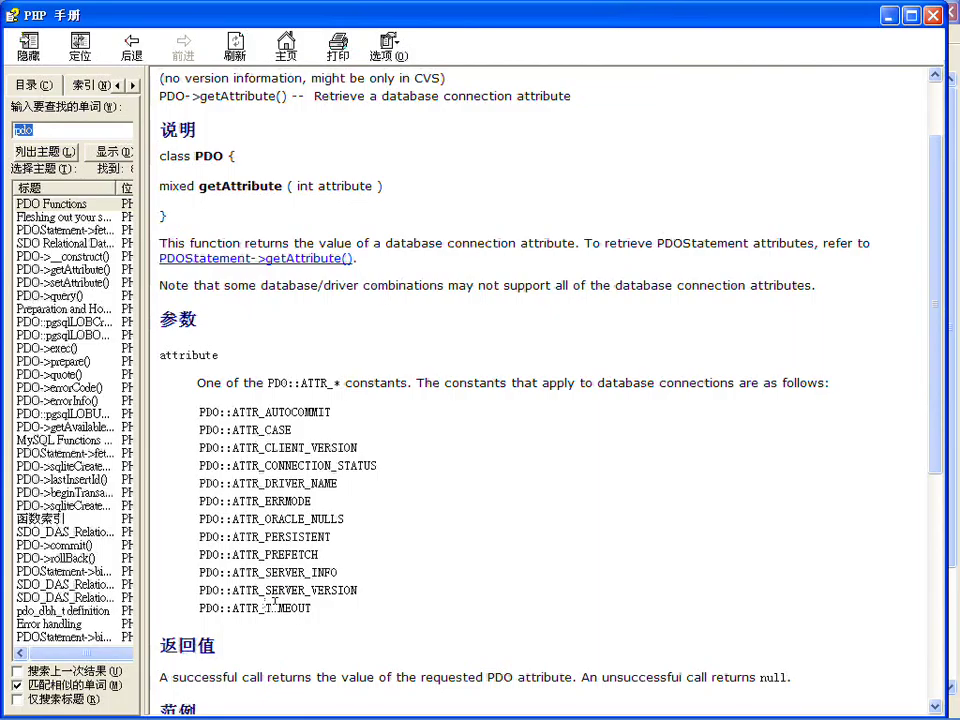
{"action": "double_click", "coordinate": [274, 603]}
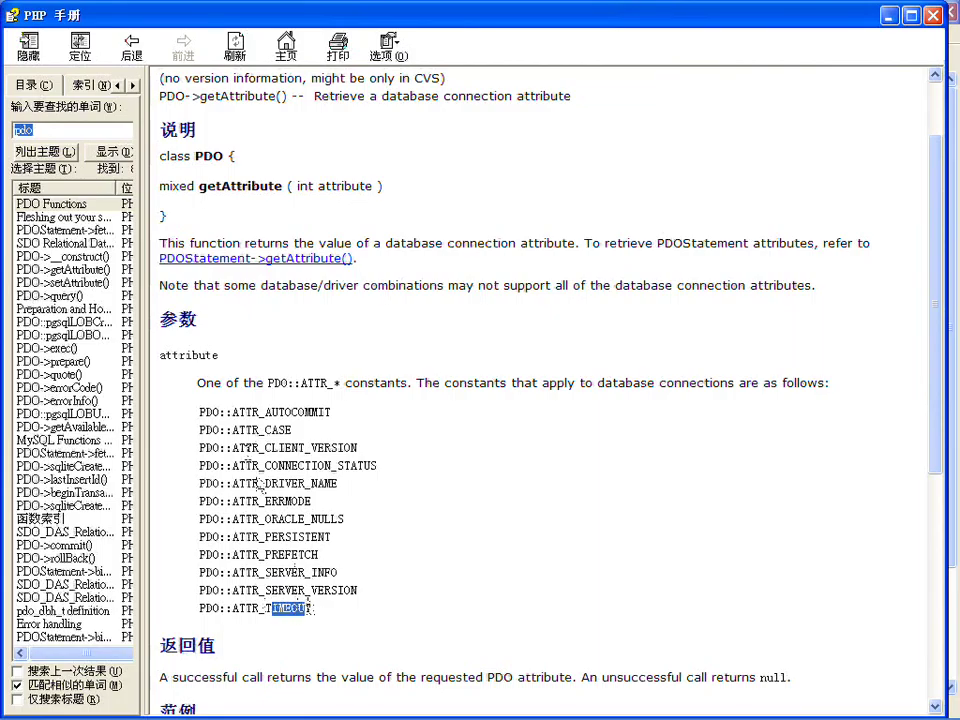
{"action": "mouse_move", "coordinate": [196, 410]}
{"action": "left_mouse_down"}
{"action": "mouse_move", "coordinate": [345, 578]}
{"action": "mouse_move", "coordinate": [381, 638]}
{"action": "left_mouse_up"}
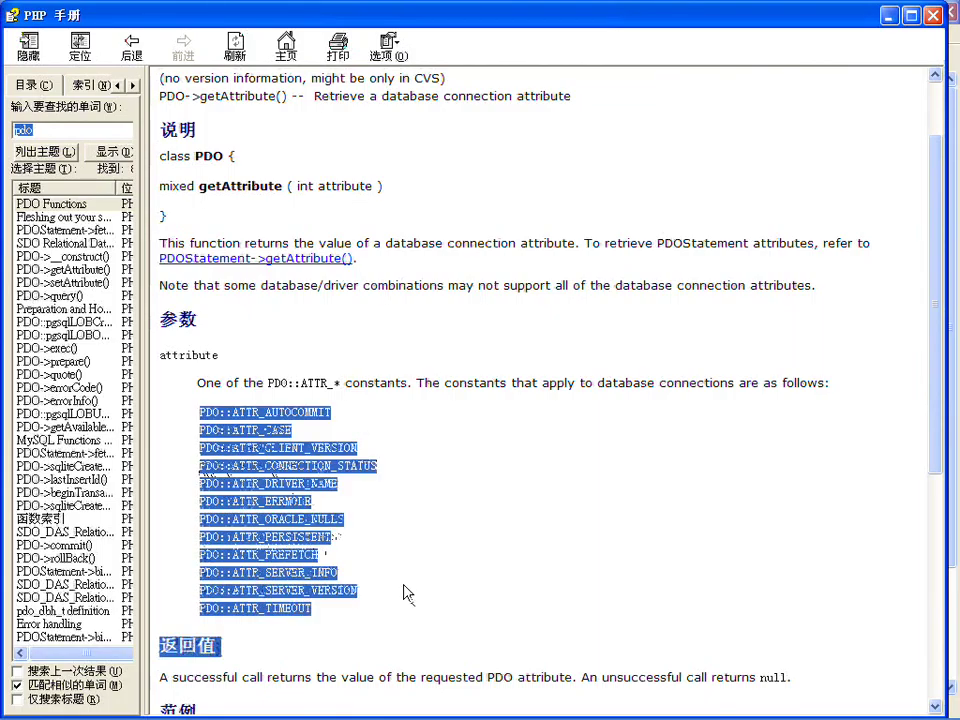
{"action": "left_click", "coordinate": [355, 562]}
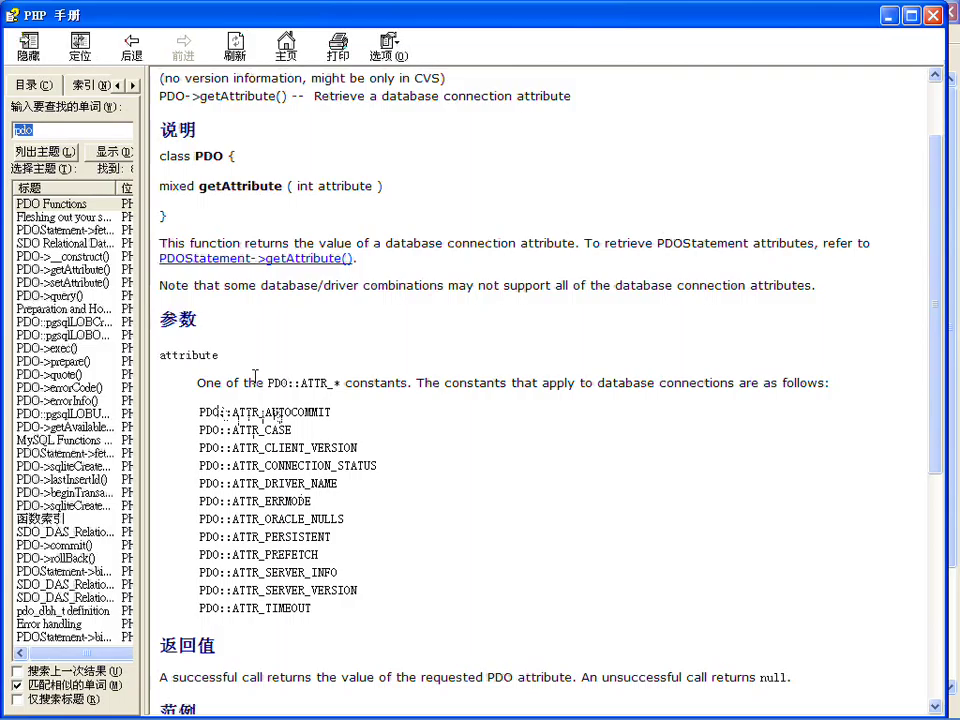
Read the timeout and error-handling descriptions, then go back through history to PDF_translate
{"action": "left_click", "coordinate": [145, 50]}
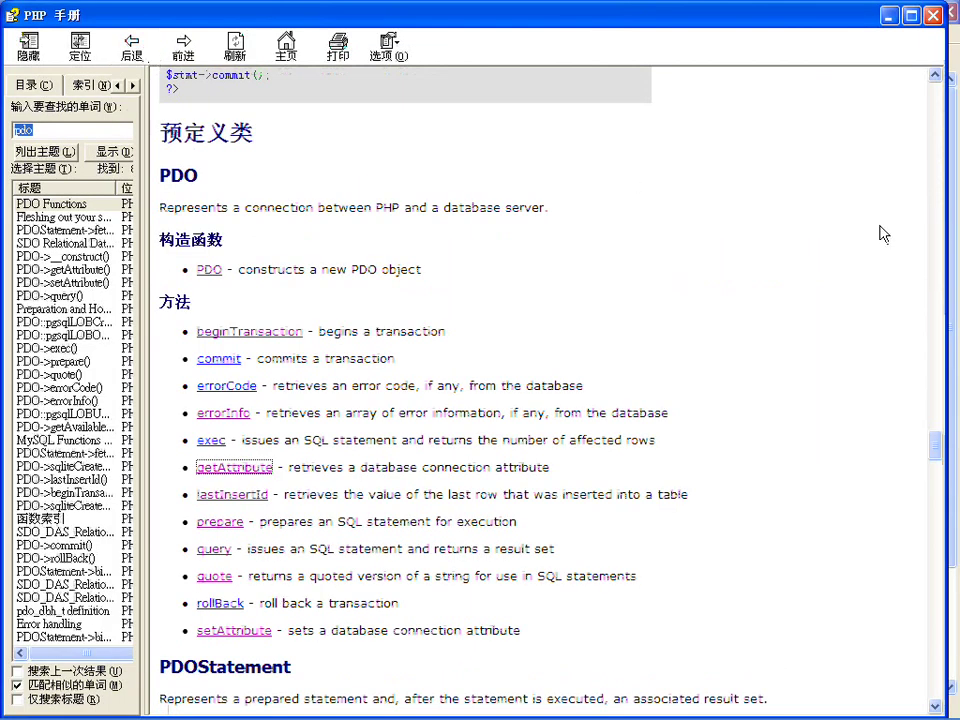
{"action": "left_click_drag", "start_coordinate": [936, 448], "coordinate": [934, 563]}
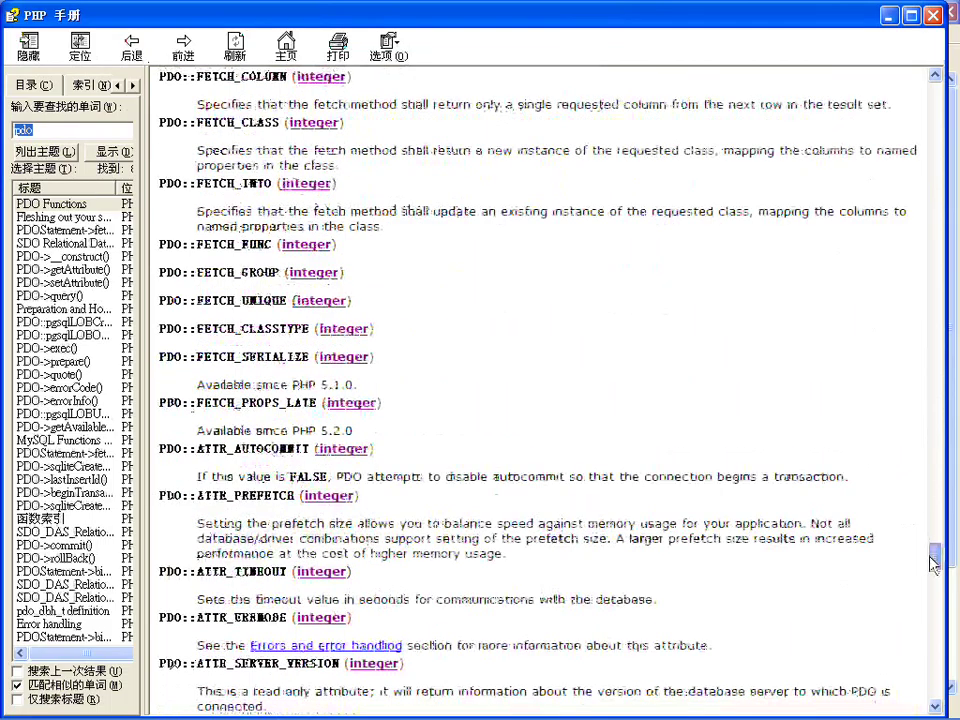
{"action": "left_click_drag", "start_coordinate": [255, 437], "coordinate": [381, 437]}
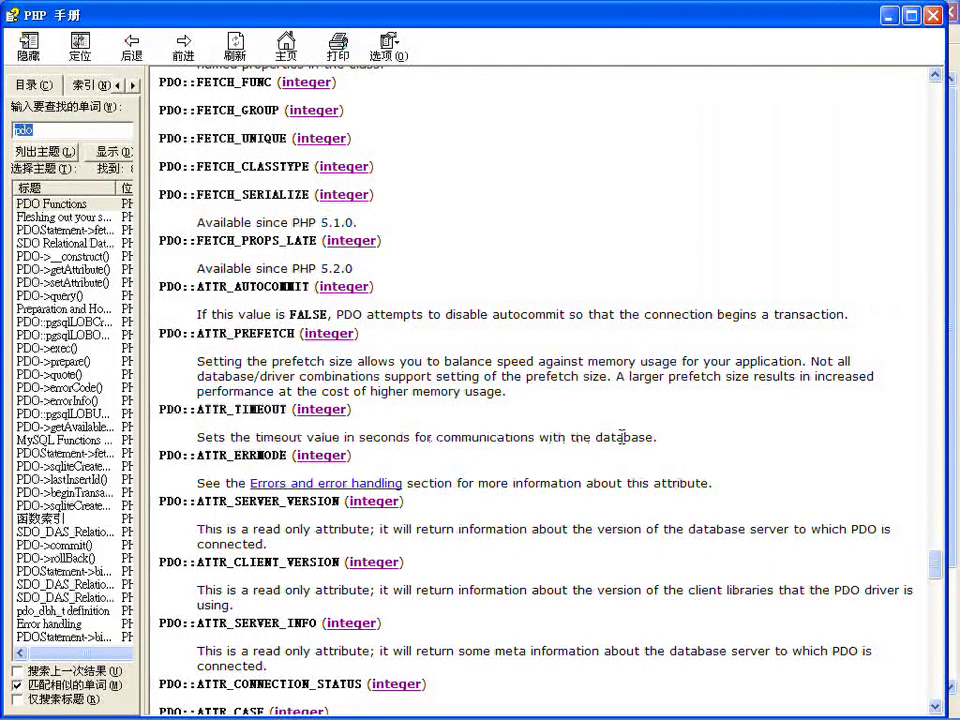
{"action": "left_click_drag", "start_coordinate": [655, 437], "coordinate": [197, 437]}
{"action": "left_click", "coordinate": [489, 439]}
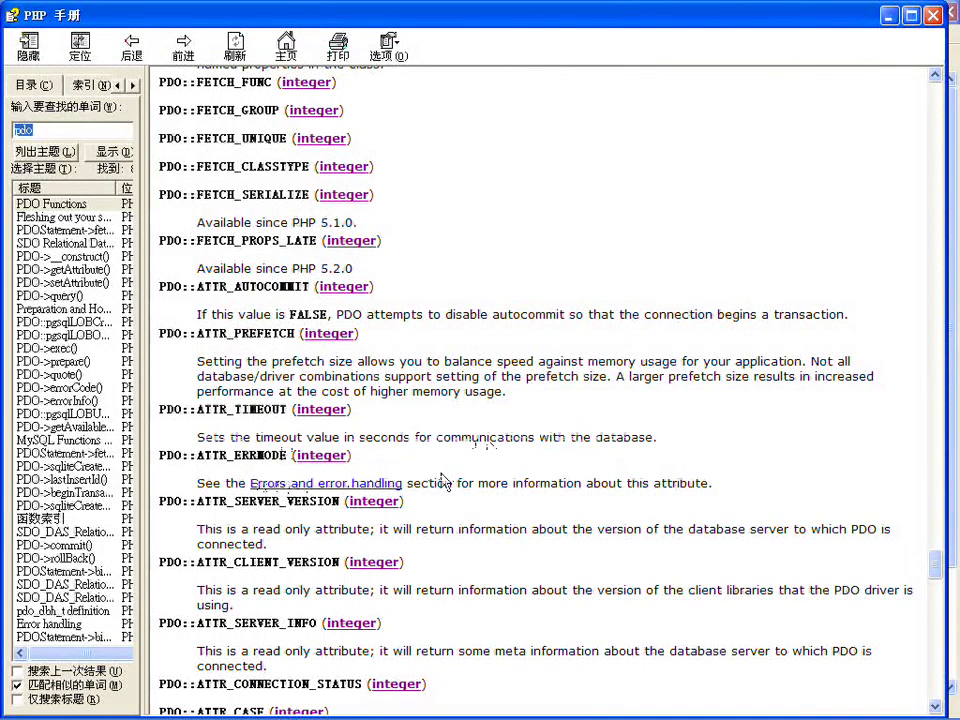
{"action": "left_click_drag", "start_coordinate": [453, 483], "coordinate": [585, 483]}
{"action": "left_click", "coordinate": [489, 576]}
{"action": "left_click", "coordinate": [131, 47]}
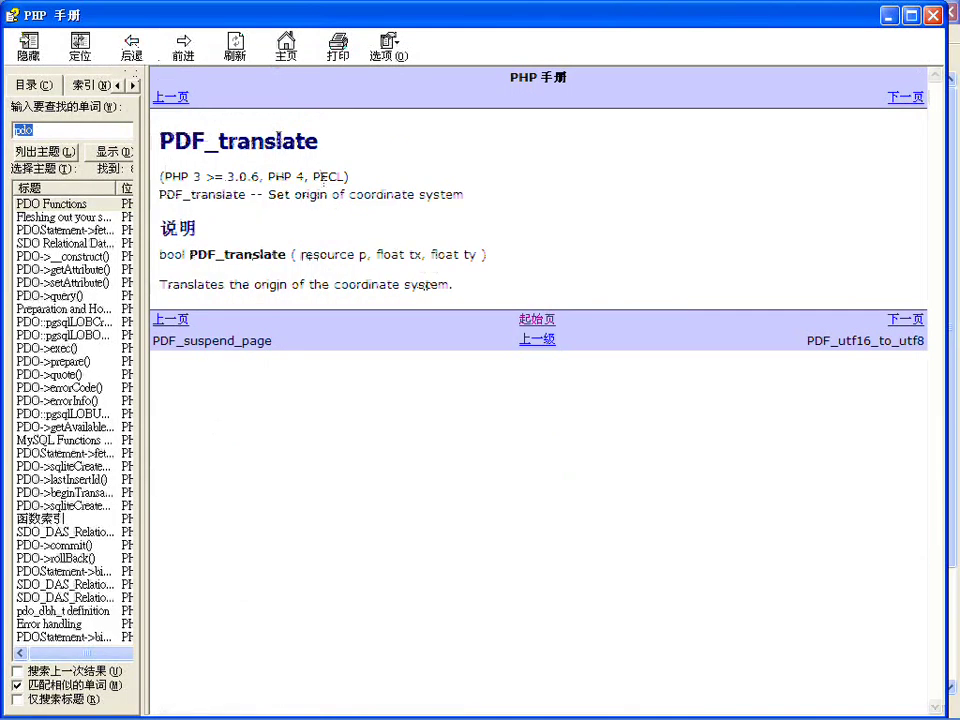
{"action": "left_click", "coordinate": [141, 50]}
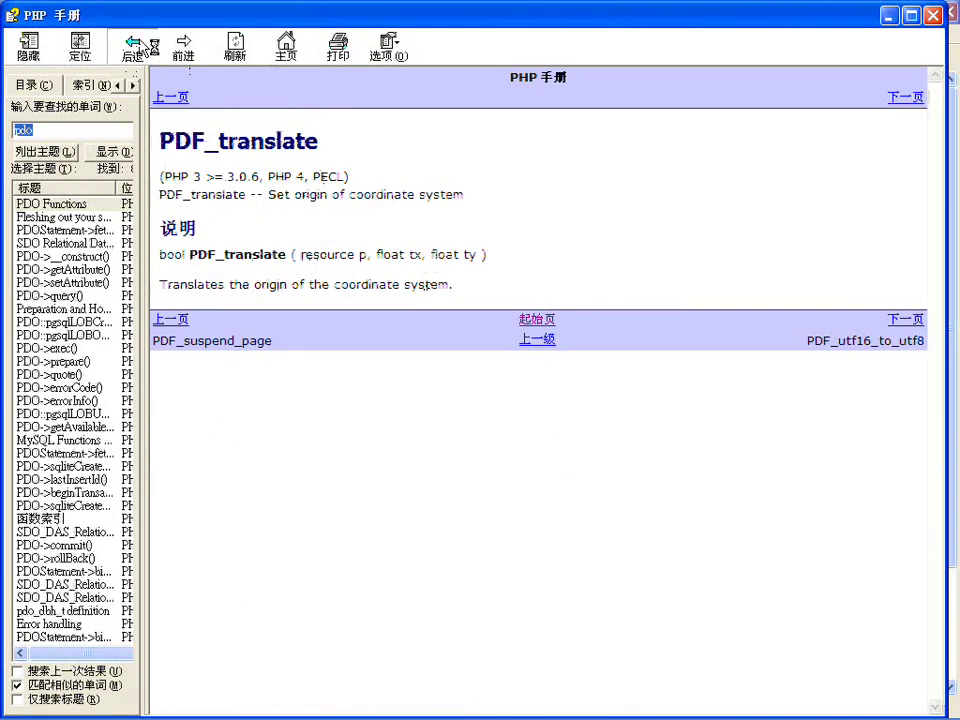
Insert a new Tab-indented line below the catch block in demo.php and save
{"action": "left_click", "coordinate": [680, 712]}
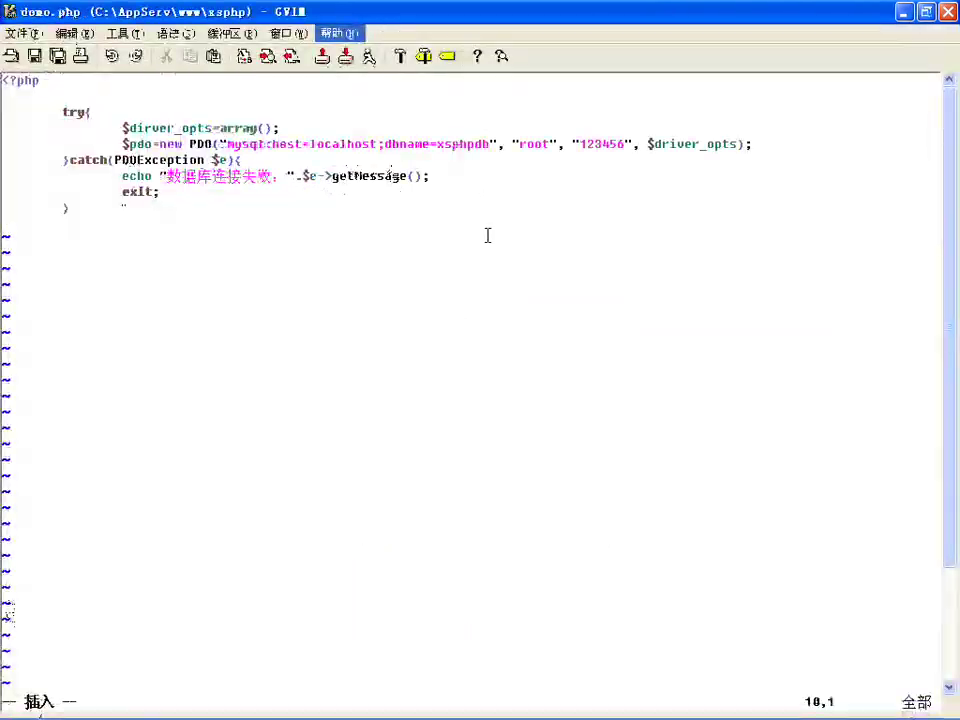
{"action": "left_click", "coordinate": [115, 224]}
{"action": "key", "text": "Return"}
{"action": "key", "text": "Return"}
{"action": "key", "text": "Tab"}
{"action": "key", "text": "ctrl+s"}
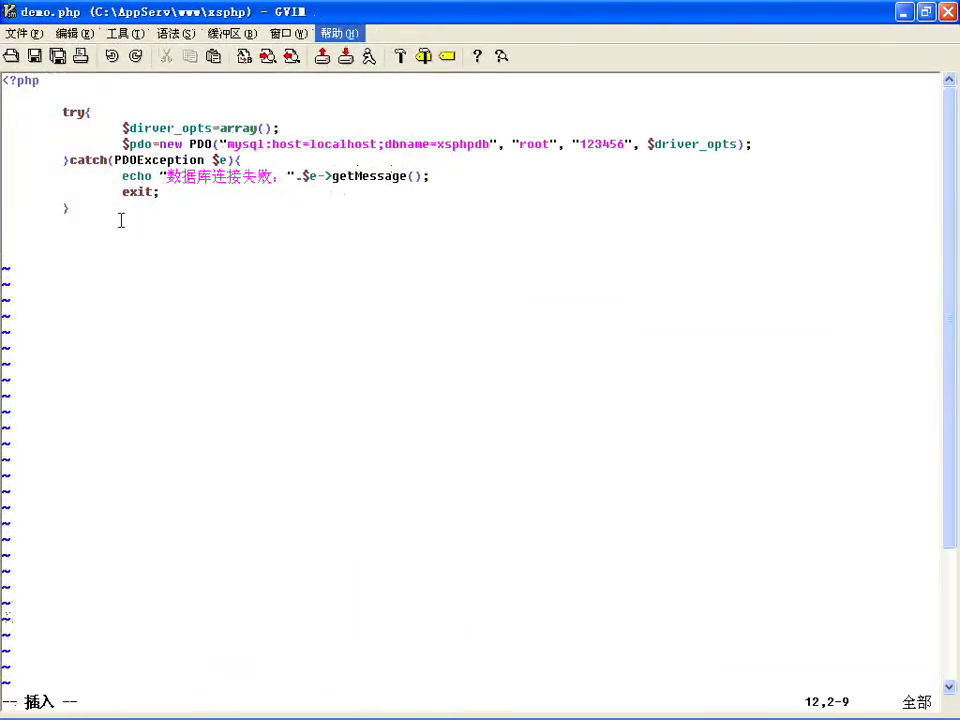
{"action": "mouse_move", "coordinate": [422, 710]}
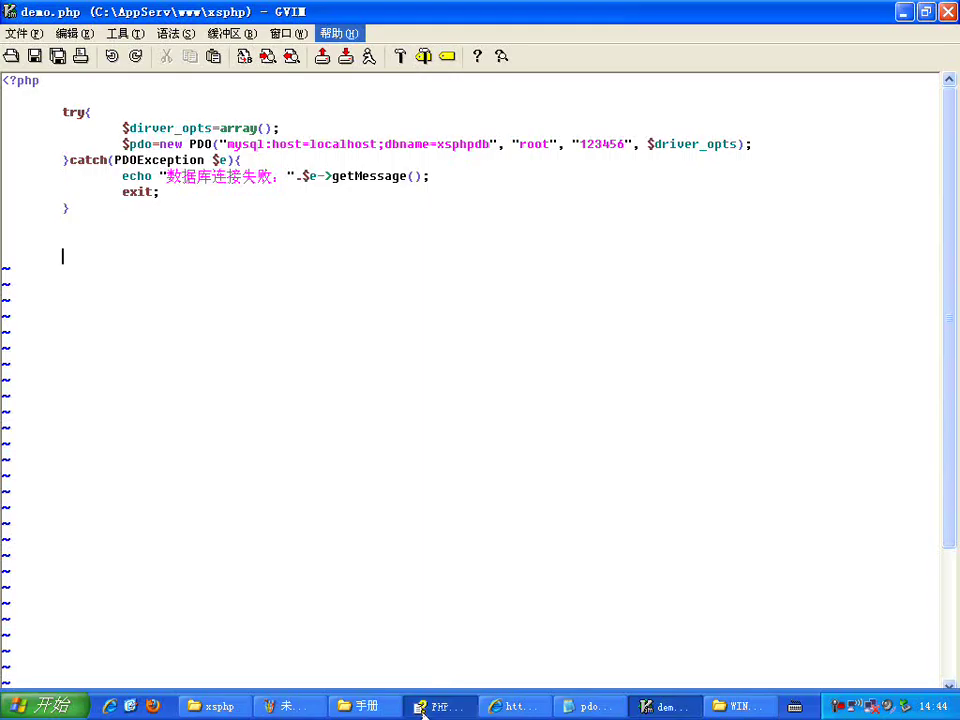
Go forward in the manual history to the PDO->getAttribute() page and review its last attribute constants
{"action": "left_click", "coordinate": [423, 712]}
{"action": "left_click_drag", "start_coordinate": [926, 302], "coordinate": [926, 110]}
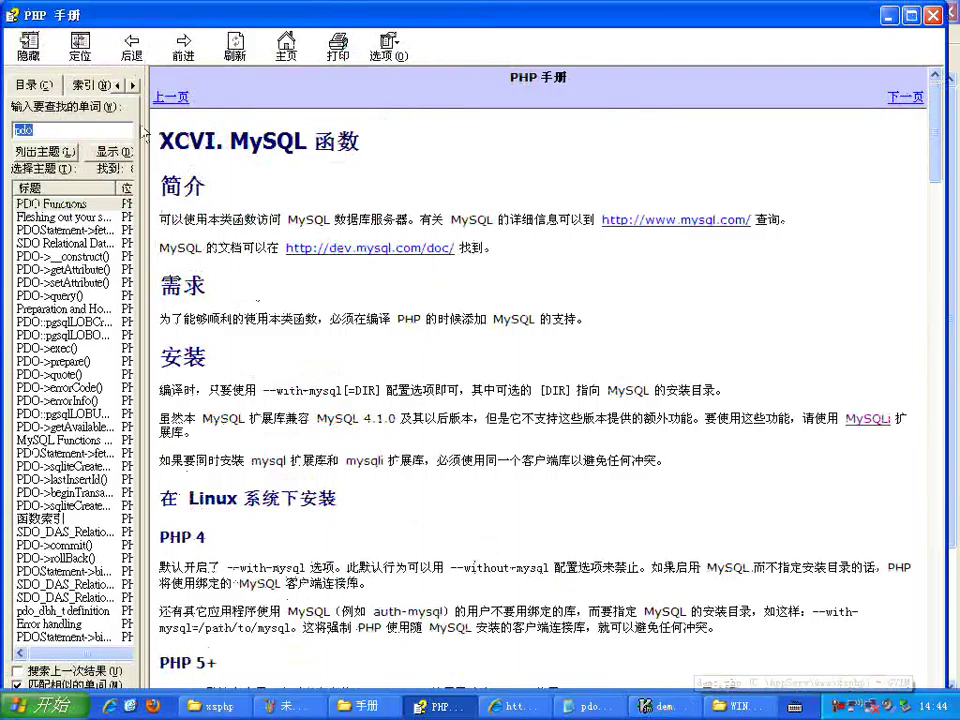
{"action": "left_click", "coordinate": [186, 45]}
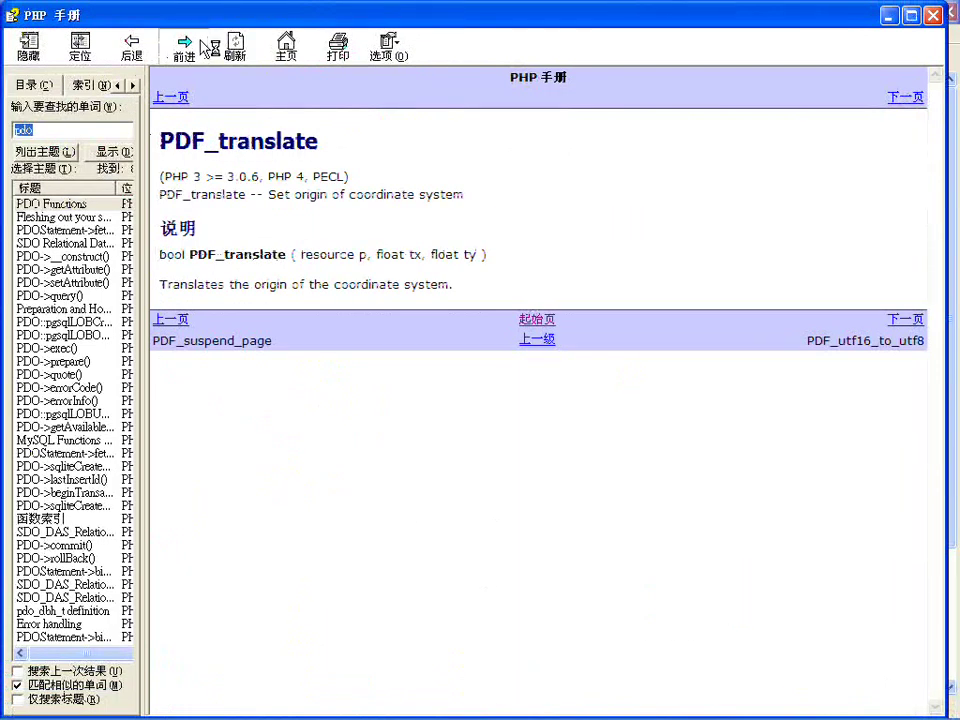
{"action": "left_click", "coordinate": [201, 44]}
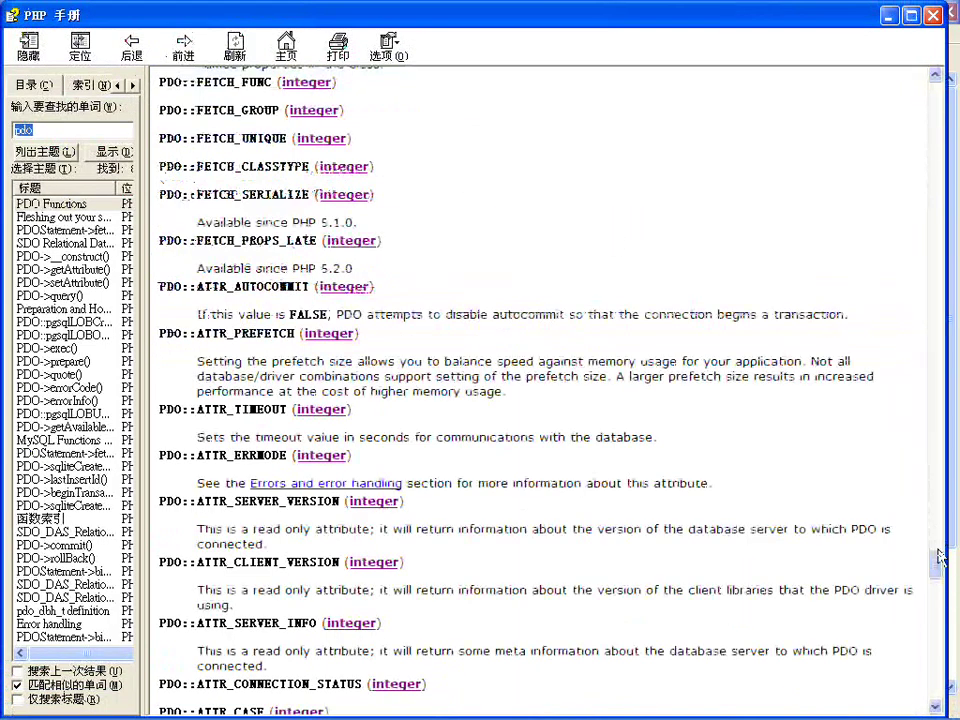
{"action": "left_click_drag", "start_coordinate": [940, 562], "coordinate": [943, 463]}
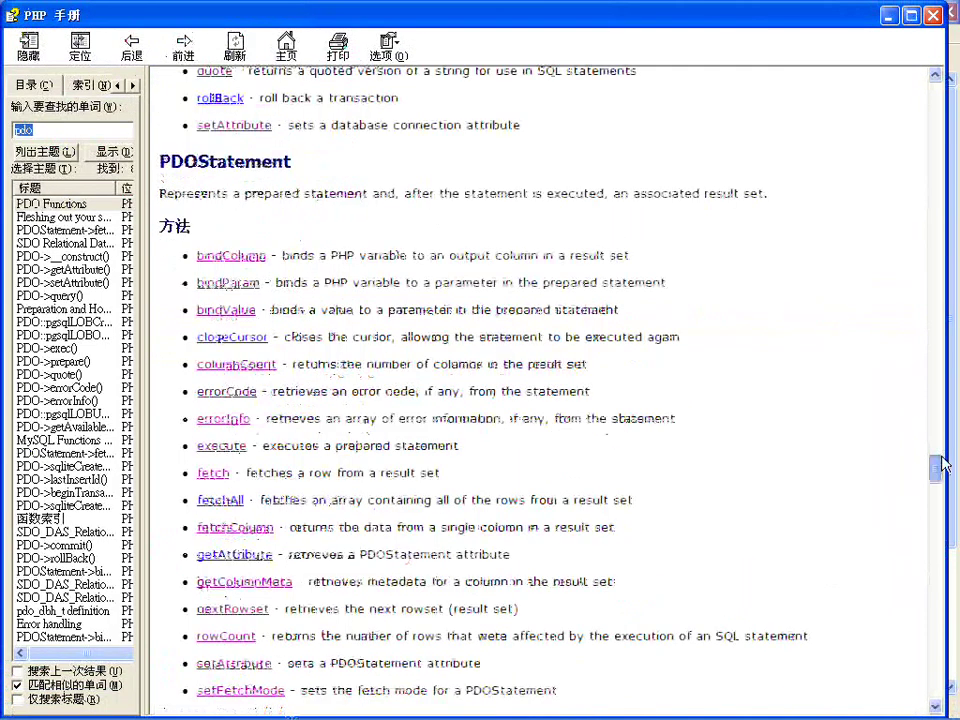
{"action": "scroll", "coordinate": [943, 463], "scroll_direction": "down", "scroll_amount": 1}
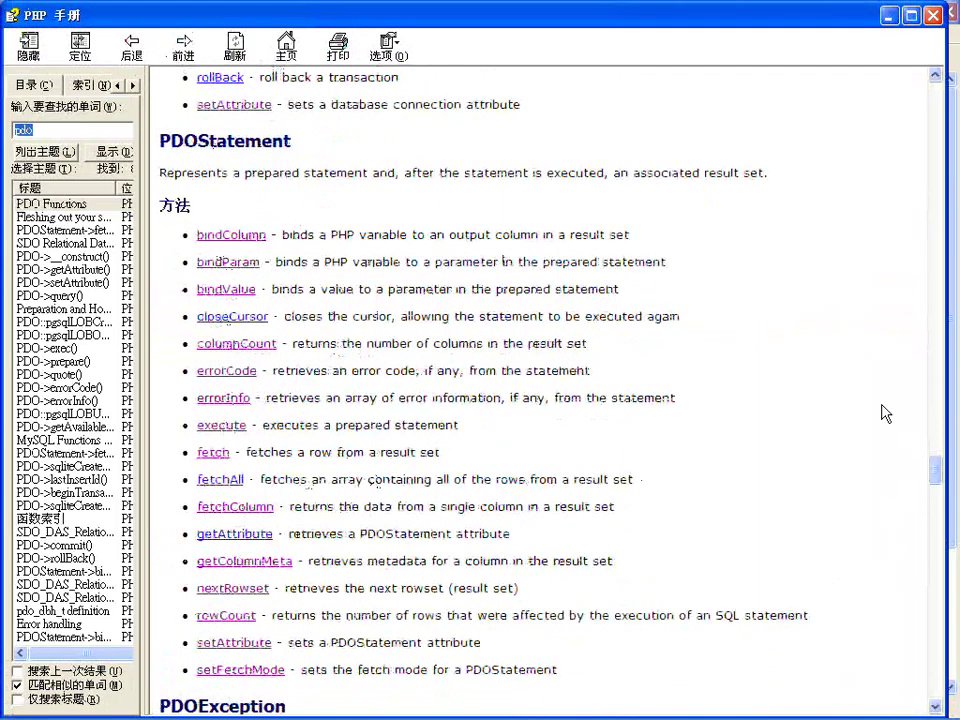
{"action": "mouse_move", "coordinate": [939, 471]}
{"action": "left_mouse_down"}
{"action": "mouse_move", "coordinate": [940, 443]}
{"action": "mouse_move", "coordinate": [955, 452]}
{"action": "left_mouse_up"}
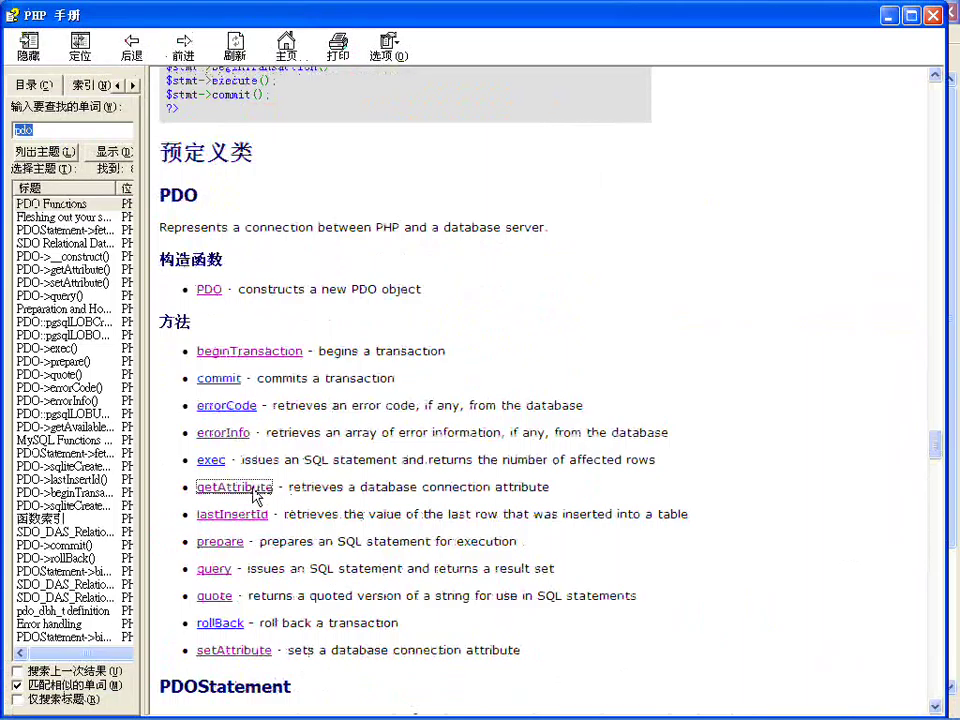
{"action": "left_click", "coordinate": [257, 492]}
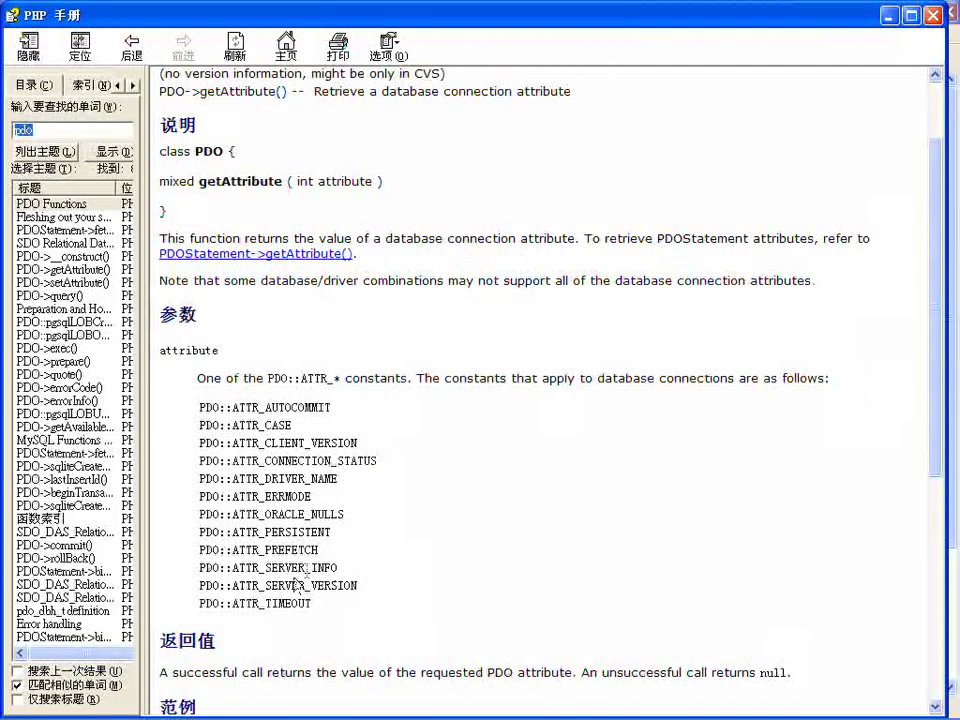
{"action": "left_click_drag", "start_coordinate": [390, 603], "coordinate": [222, 567]}
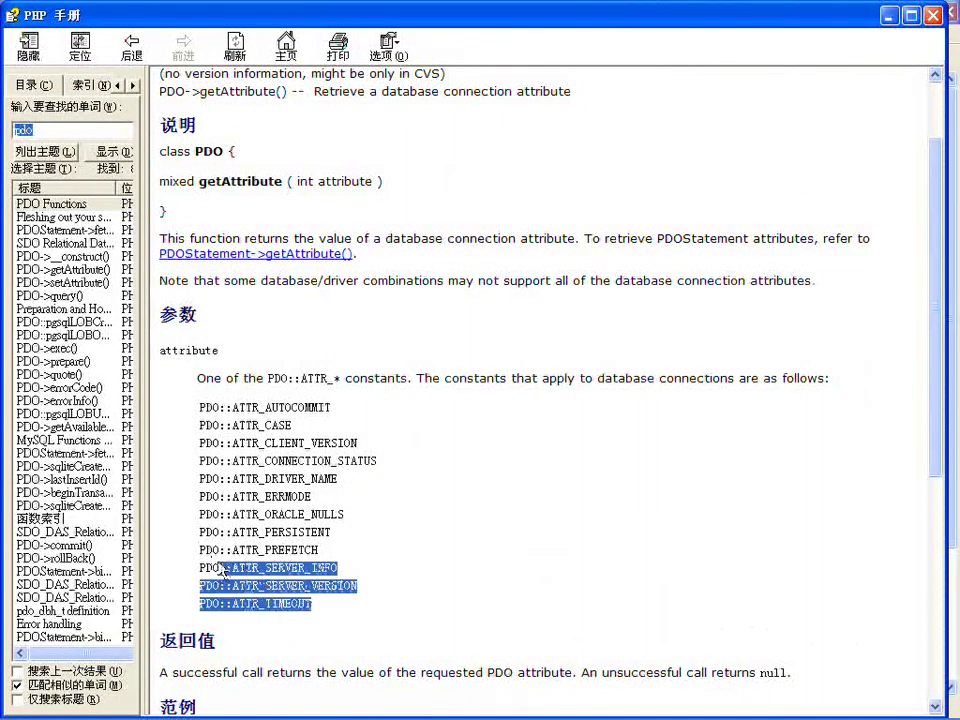
{"action": "left_click", "coordinate": [277, 566]}
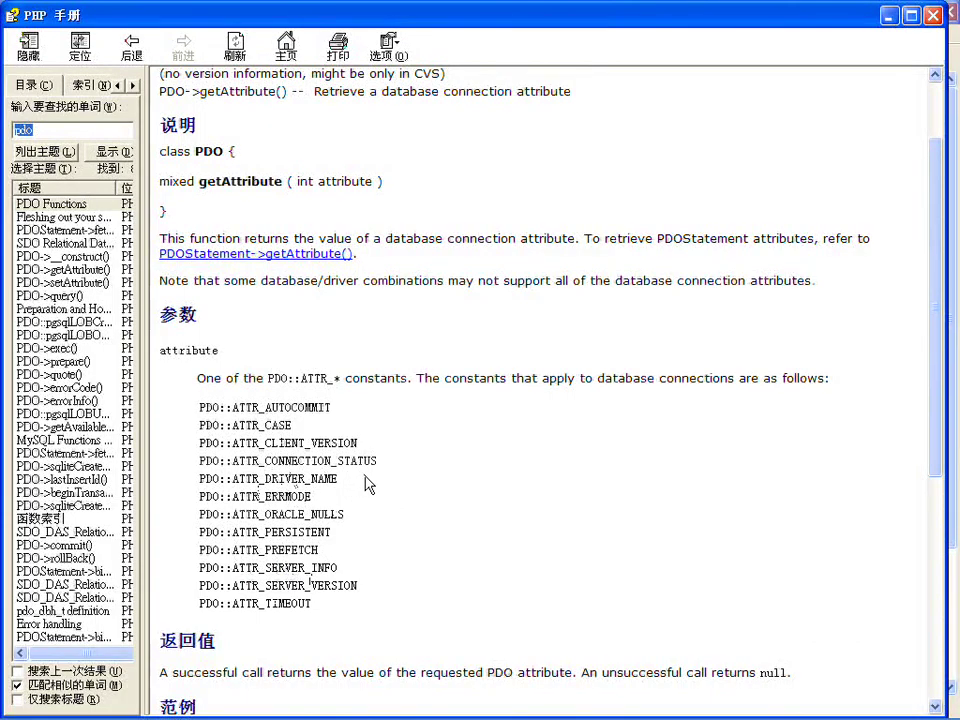
{"action": "left_click", "coordinate": [660, 706]}
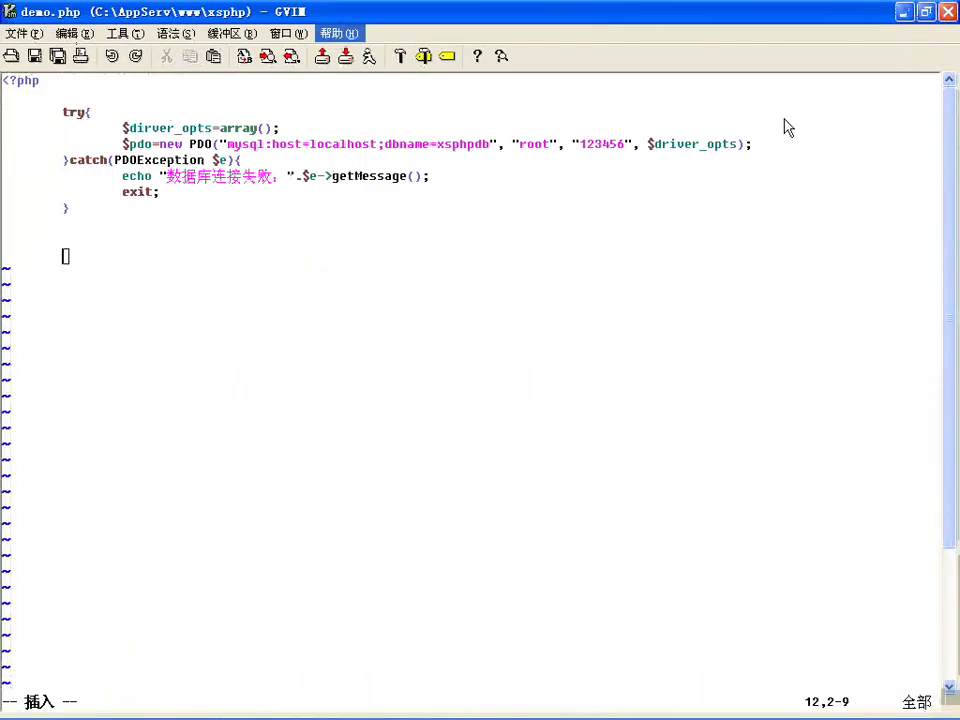
{"action": "key", "text": "alt+Tab"}
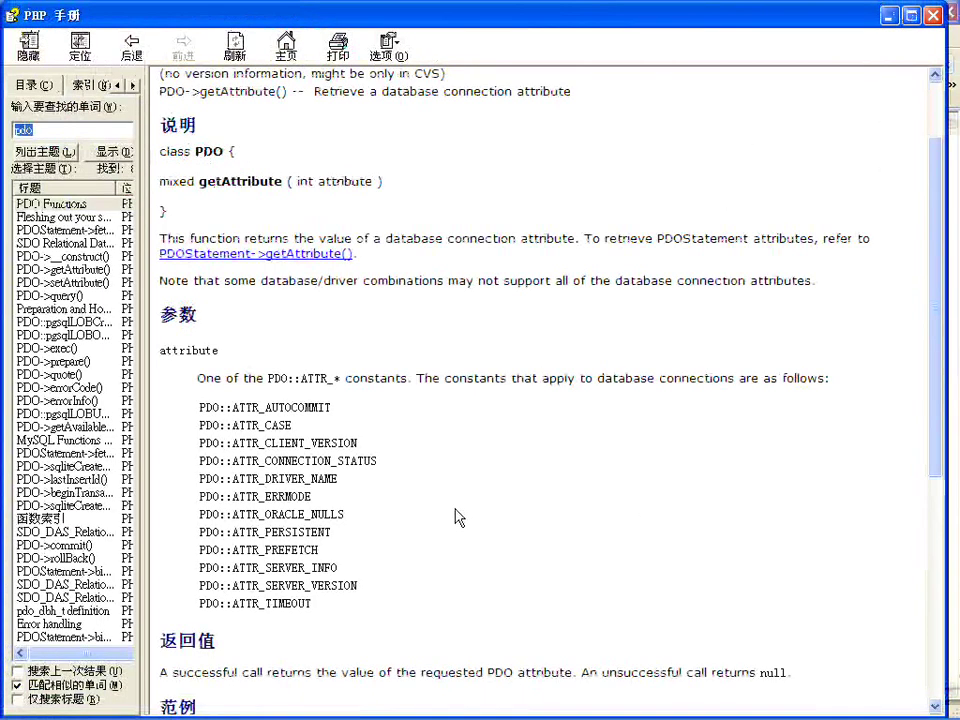
Review the PDO::ATTR_* list, then return to the PDO overview's methods section
{"action": "left_click_drag", "start_coordinate": [199, 406], "coordinate": [395, 615]}
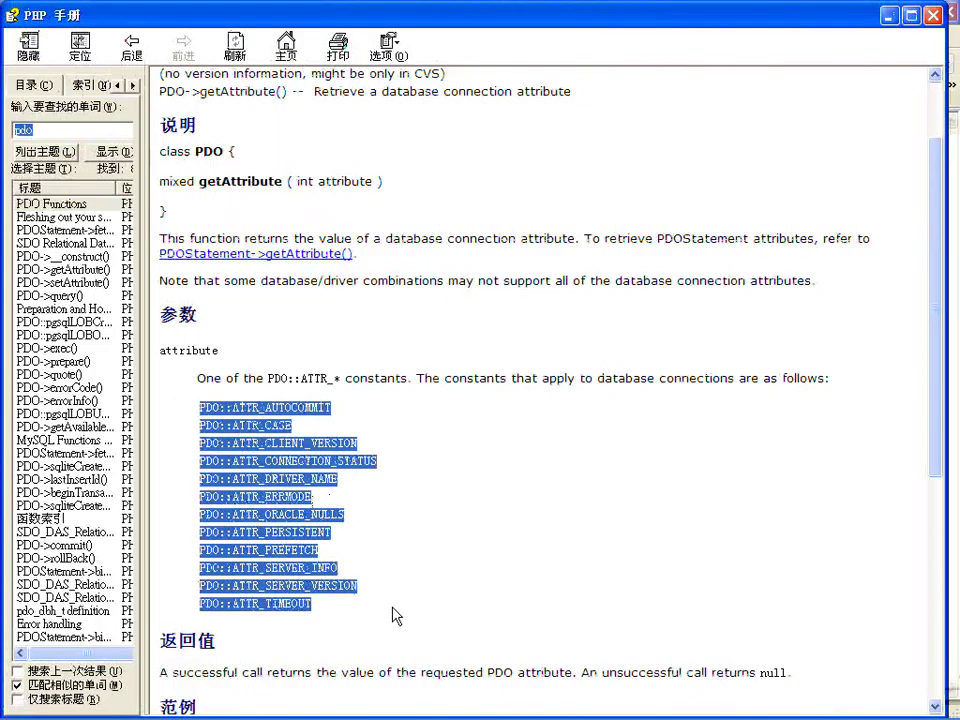
{"action": "left_click", "coordinate": [444, 611]}
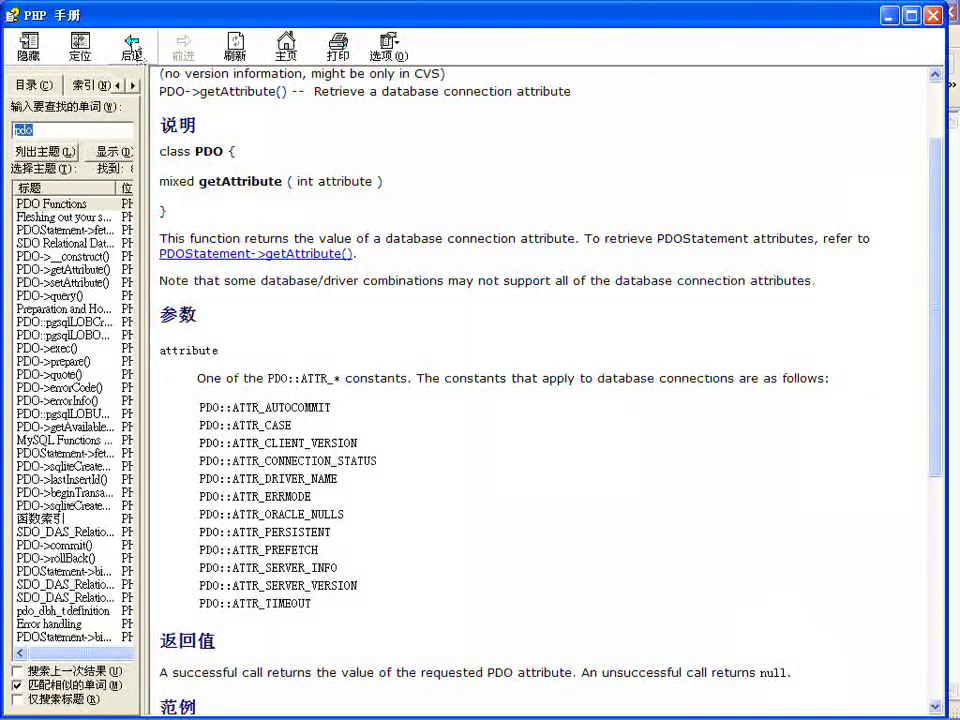
{"action": "left_click", "coordinate": [137, 50]}
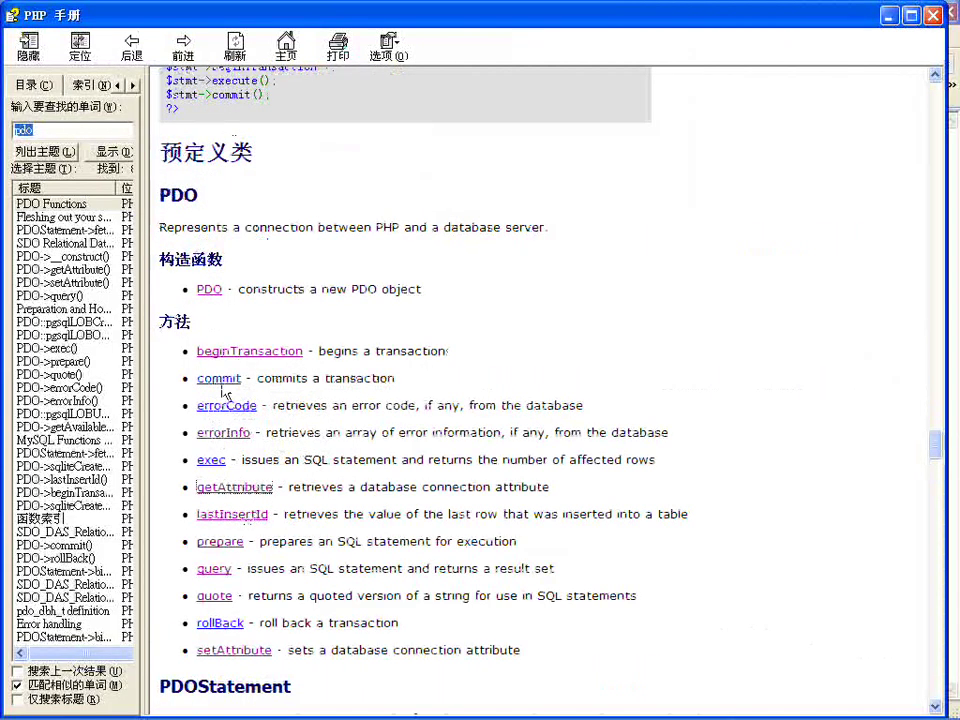
{"action": "left_click_drag", "start_coordinate": [165, 75], "coordinate": [602, 630]}
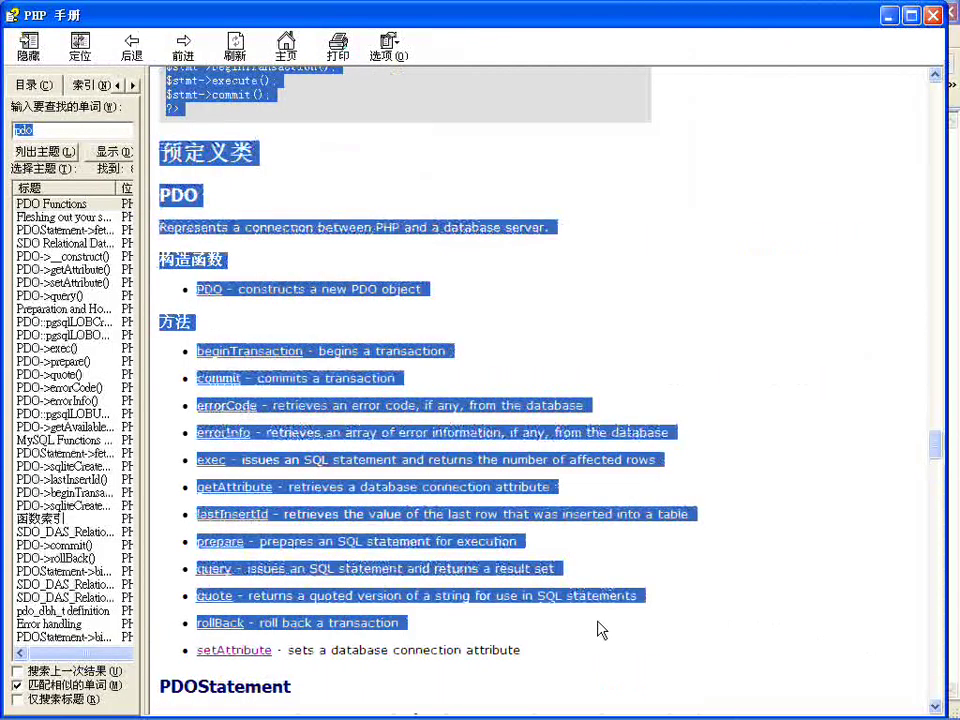
{"action": "left_click", "coordinate": [602, 630]}
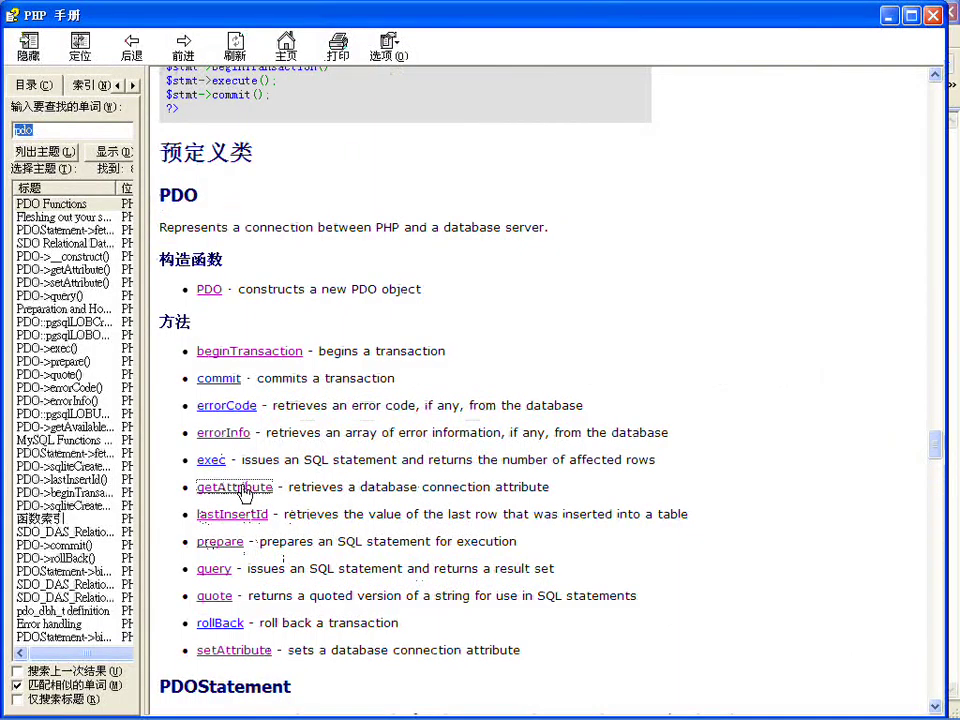
Reopen PDO->getAttribute(), re-read its attribute constants list, and switch back to demo.php
{"action": "left_click", "coordinate": [243, 492]}
{"action": "left_click_drag", "start_coordinate": [941, 267], "coordinate": [934, 326]}
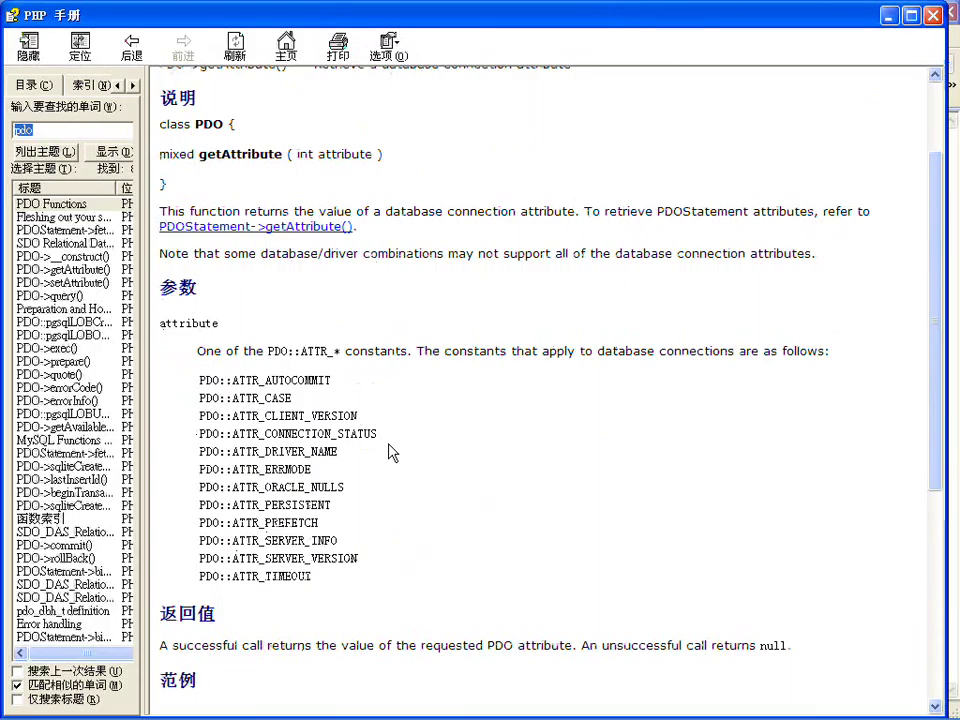
{"action": "left_click_drag", "start_coordinate": [200, 380], "coordinate": [396, 568]}
{"action": "left_click", "coordinate": [420, 579]}
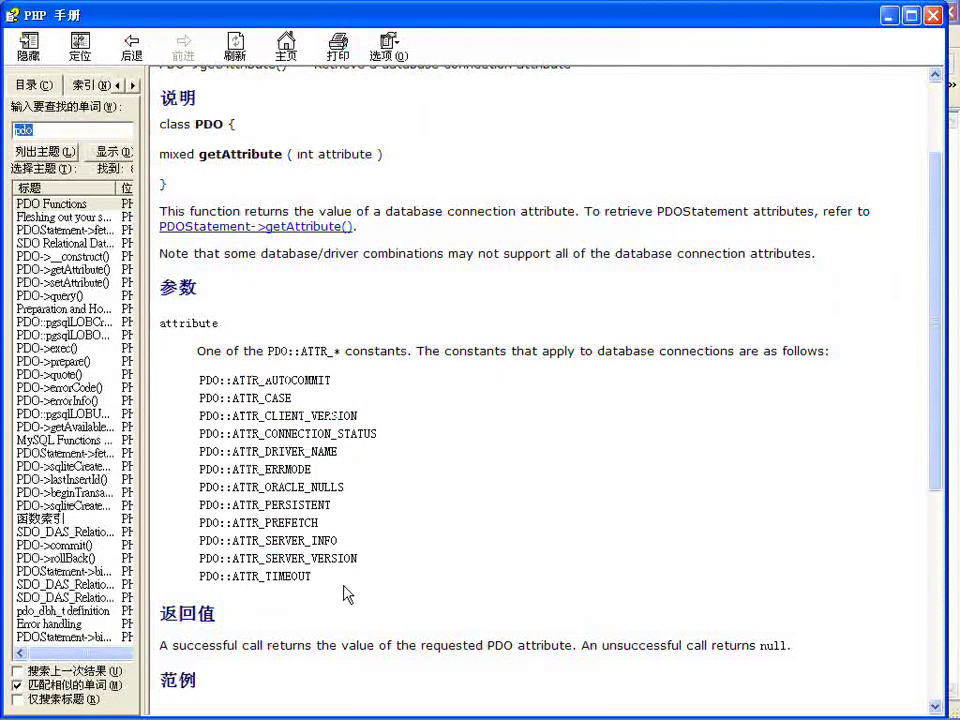
{"action": "left_click_drag", "start_coordinate": [335, 594], "coordinate": [196, 380]}
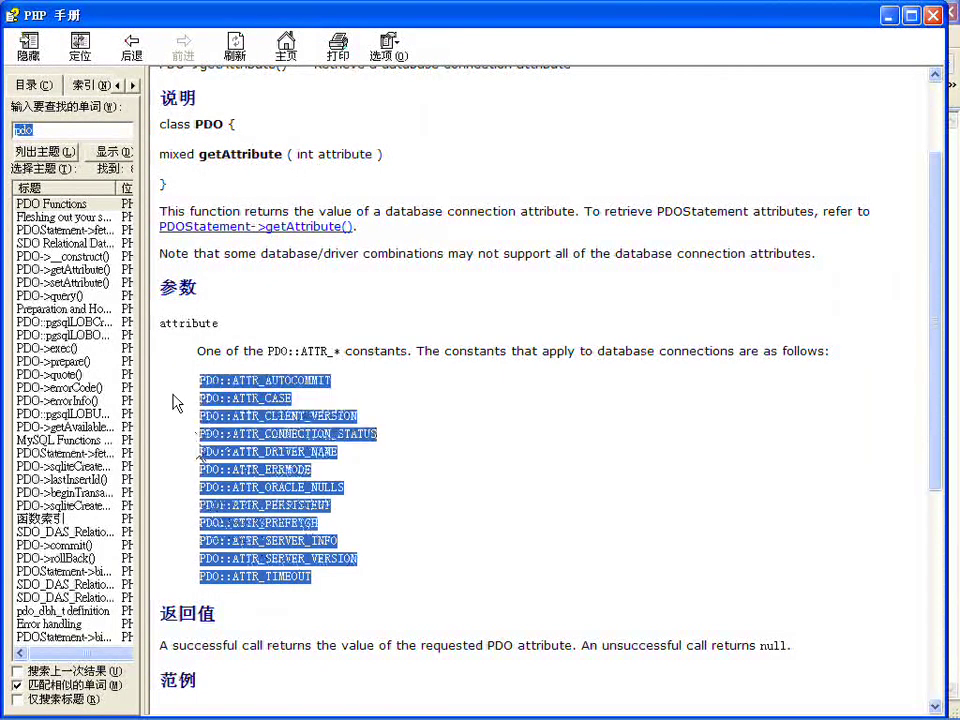
{"action": "left_click", "coordinate": [505, 455]}
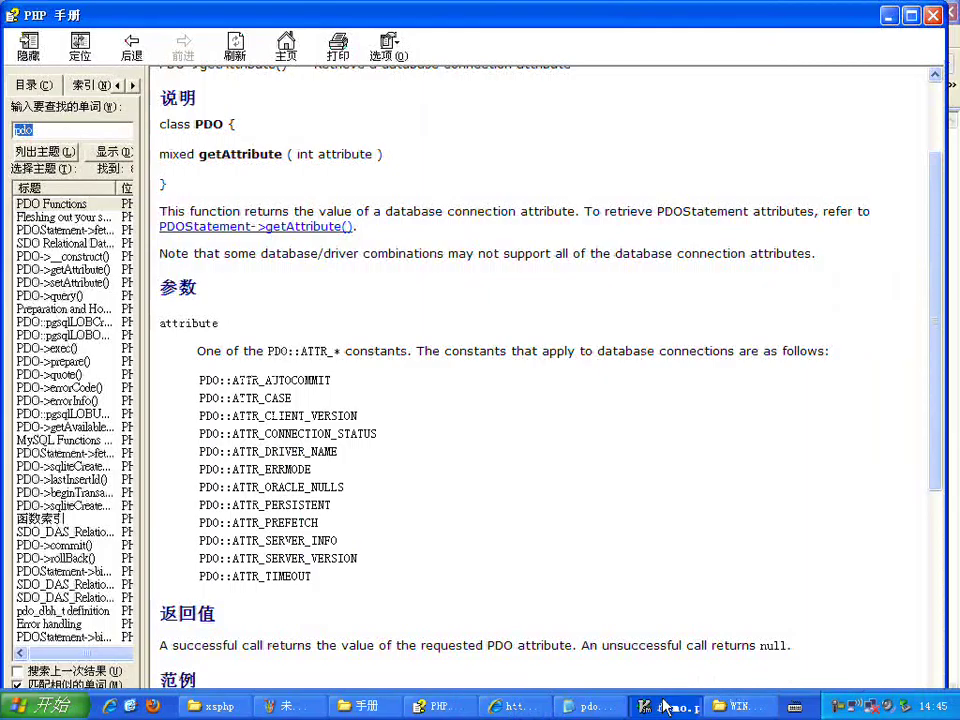
{"action": "key", "text": "alt+Tab"}
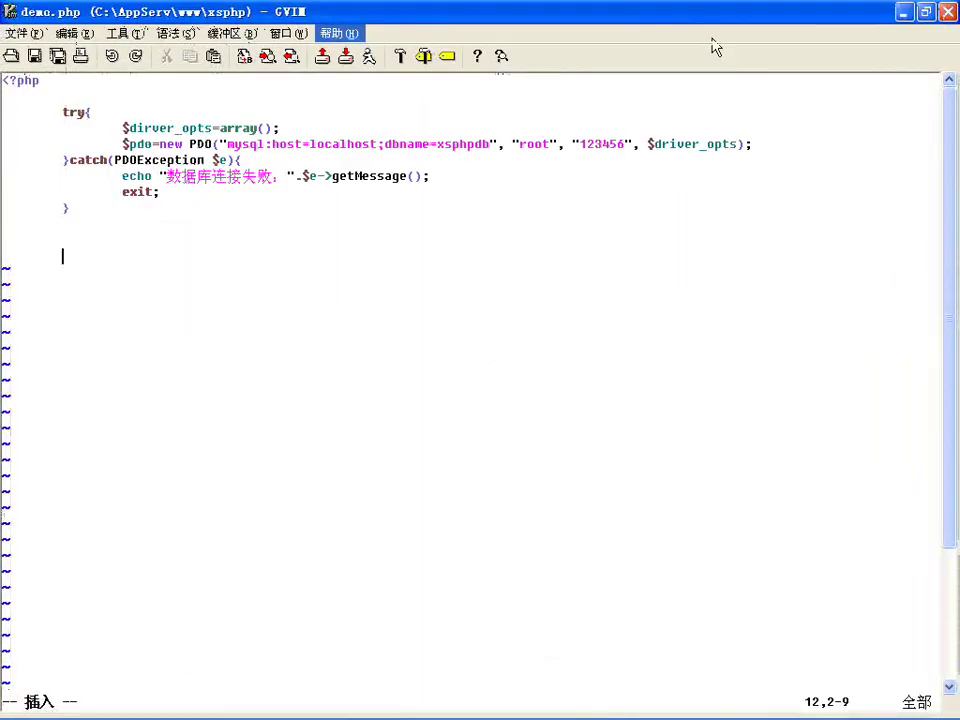
Place GVIM beside the manual, end the echo $pdo->getAttribute() line with '<br>', and save
{"action": "double_click", "coordinate": [715, 12]}
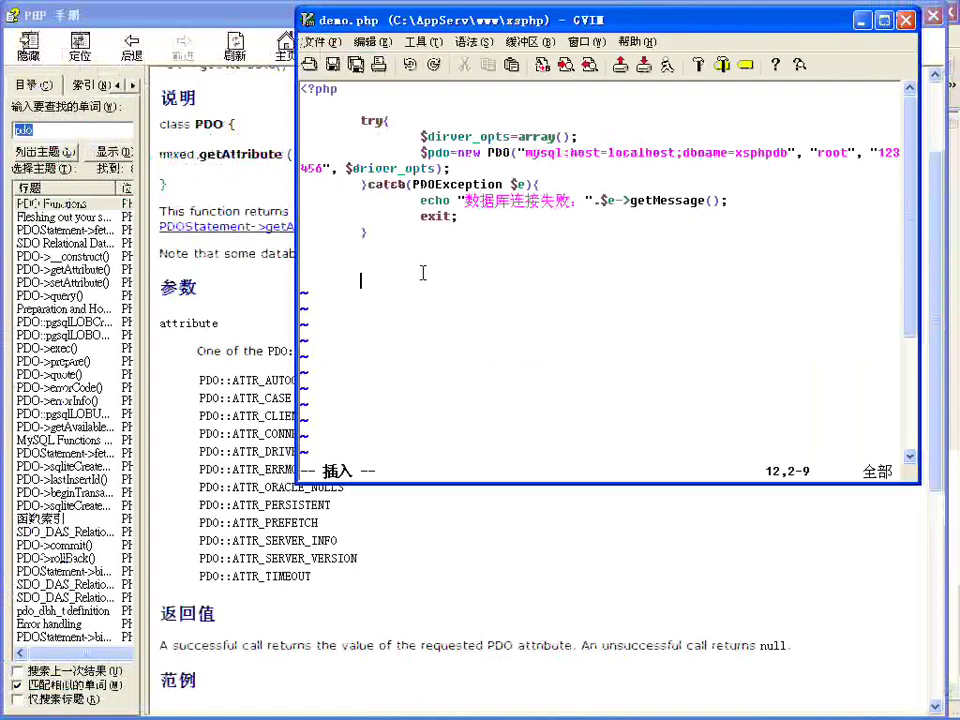
{"action": "mouse_move", "coordinate": [607, 10]}
{"action": "left_mouse_down"}
{"action": "mouse_move", "coordinate": [607, 20]}
{"action": "mouse_move", "coordinate": [727, 10]}
{"action": "left_mouse_up"}
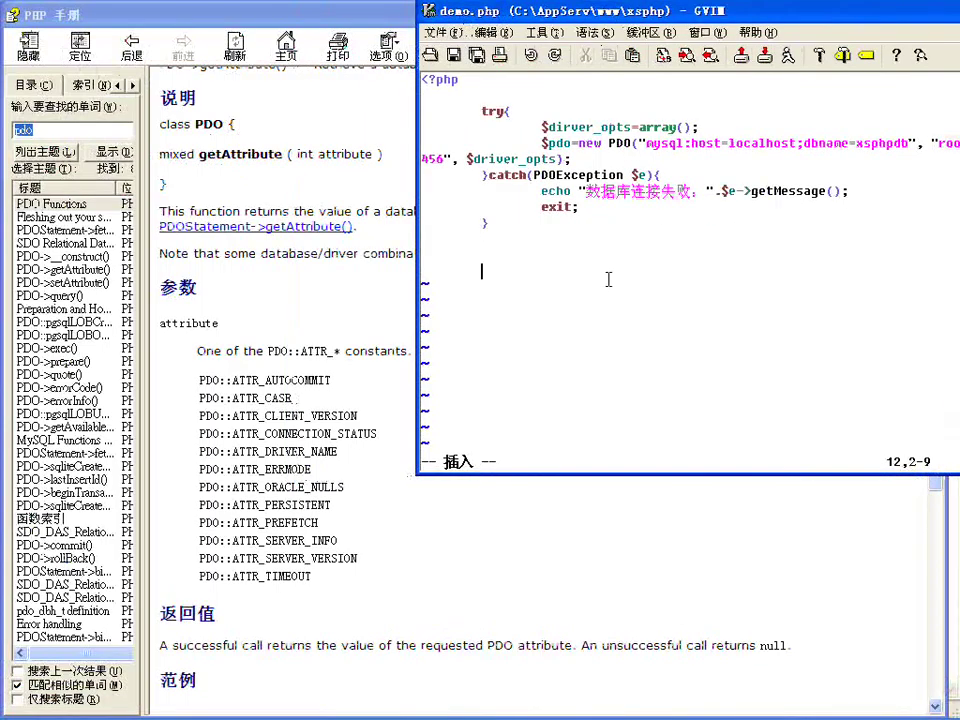
{"action": "type", "text": "echo $pdo"}
{"action": "key", "text": "BackSpace"}
{"action": "key", "text": "BackSpace"}
{"action": "key", "text": "BackSpace"}
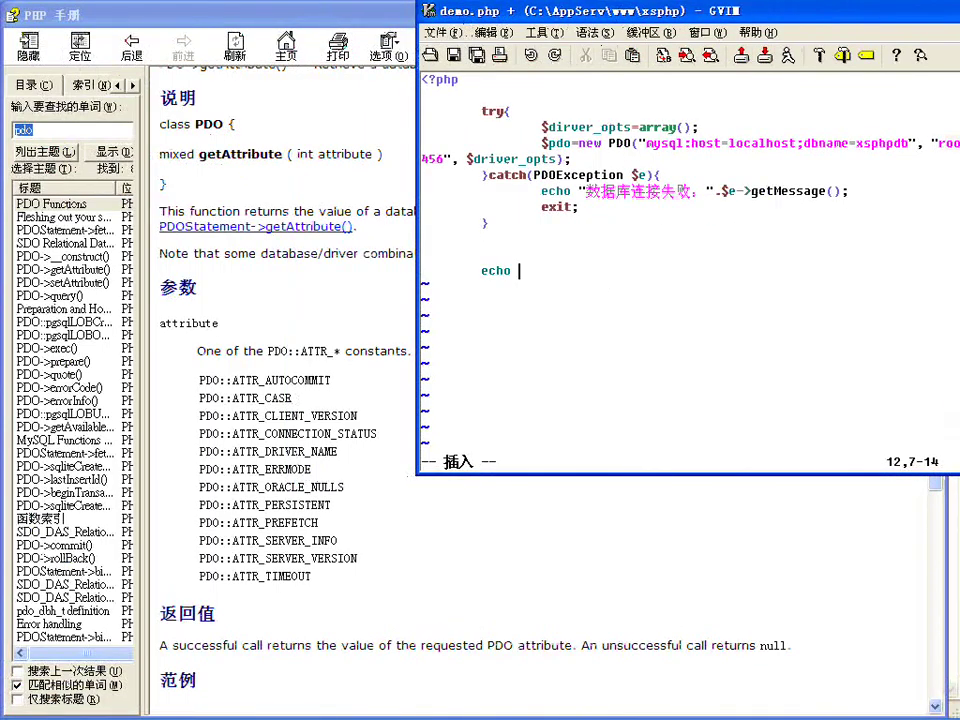
{"action": "type", "text": "$pdo->"}
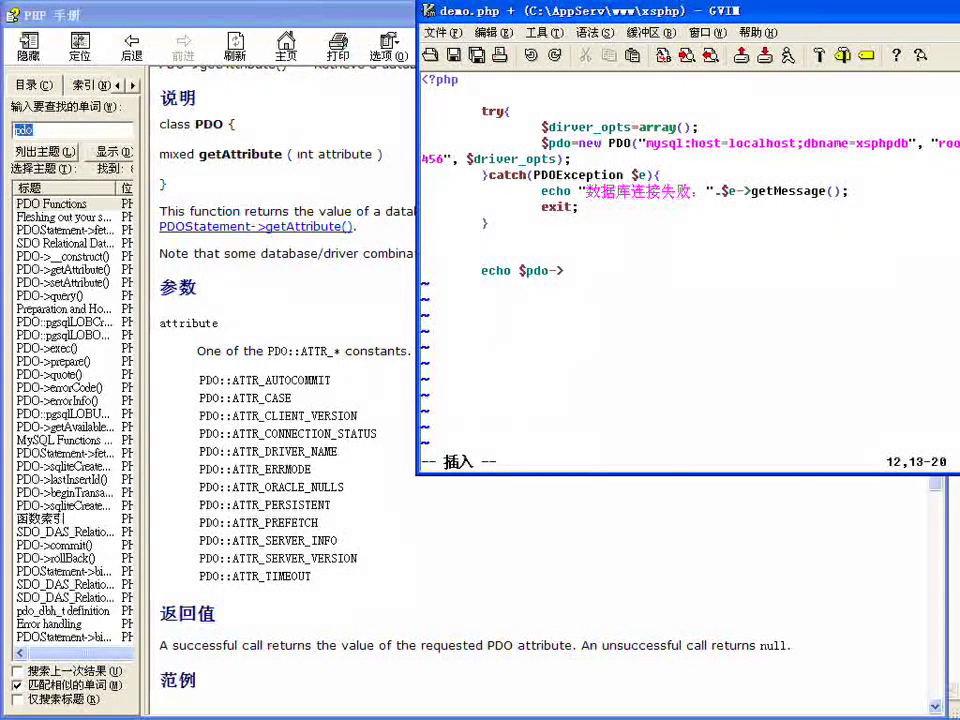
{"action": "type", "text": "getAttribute();"}
{"action": "key", "text": "Left"}
{"action": "key", "text": "Left"}
{"action": "key", "text": "Right"}
{"action": "type", "text": ".\"\""}
{"action": "key", "text": "Left"}
{"action": "type", "text": "<br"}
{"action": "key", "text": "ctrl+s"}
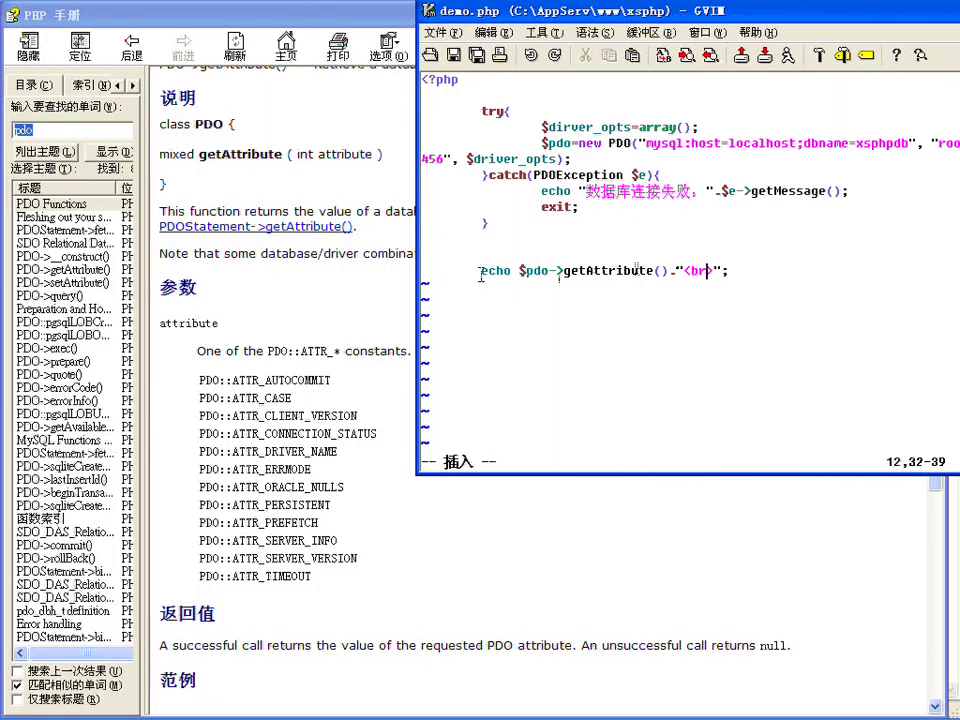
{"action": "type", "text": ">"}
Duplicate the echo line with yy and 3p so four identical copies follow the try/catch
{"action": "left_click_drag", "start_coordinate": [475, 272], "coordinate": [799, 291]}
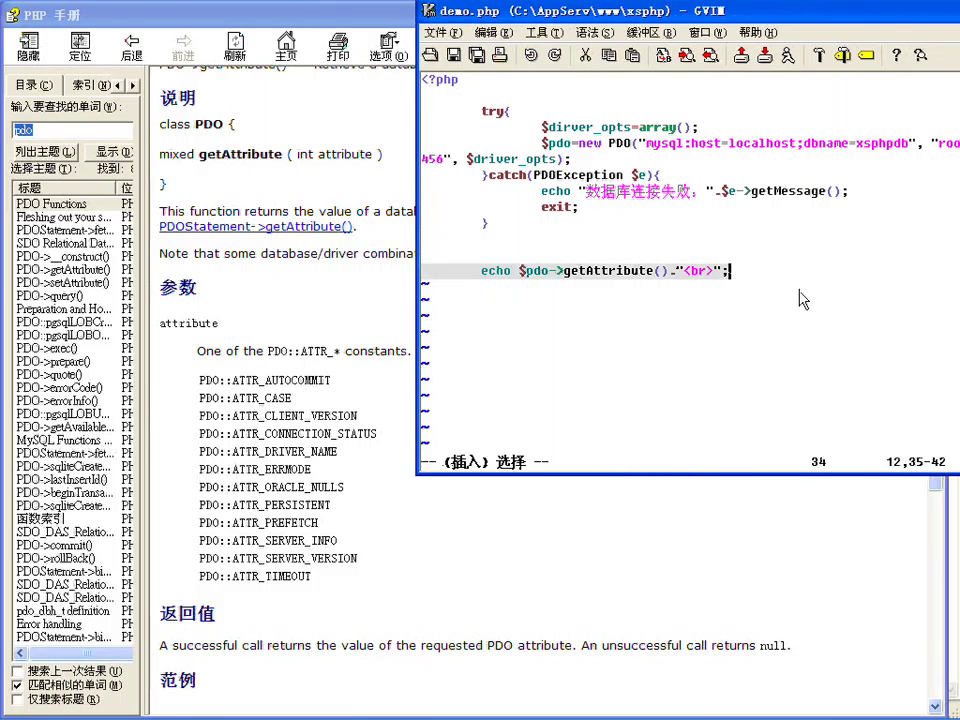
{"action": "left_click", "coordinate": [716, 283]}
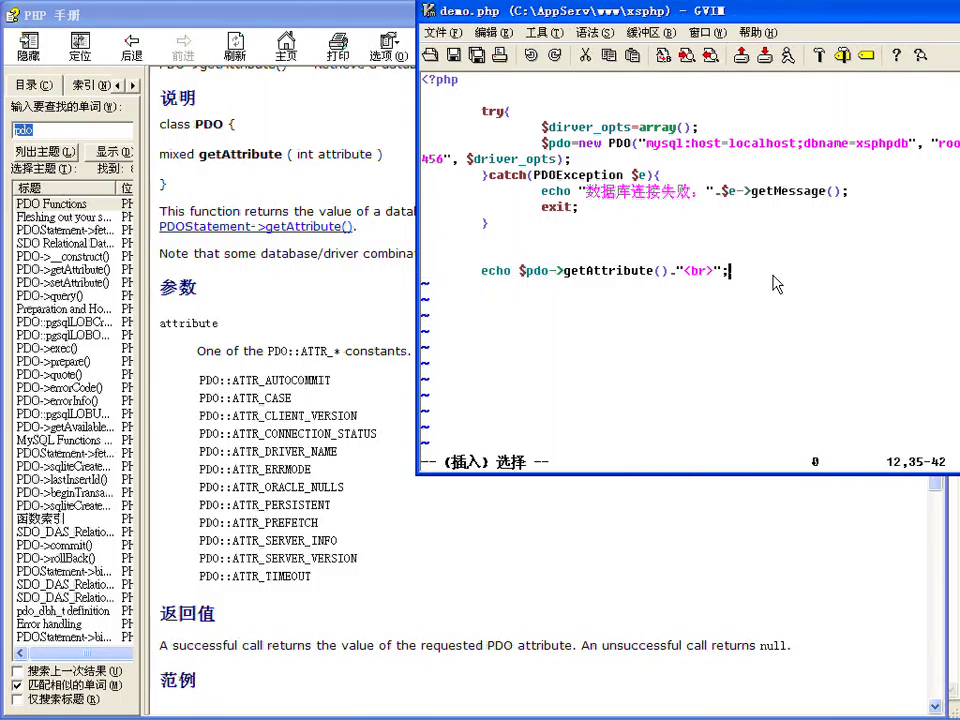
{"action": "left_click", "coordinate": [661, 271]}
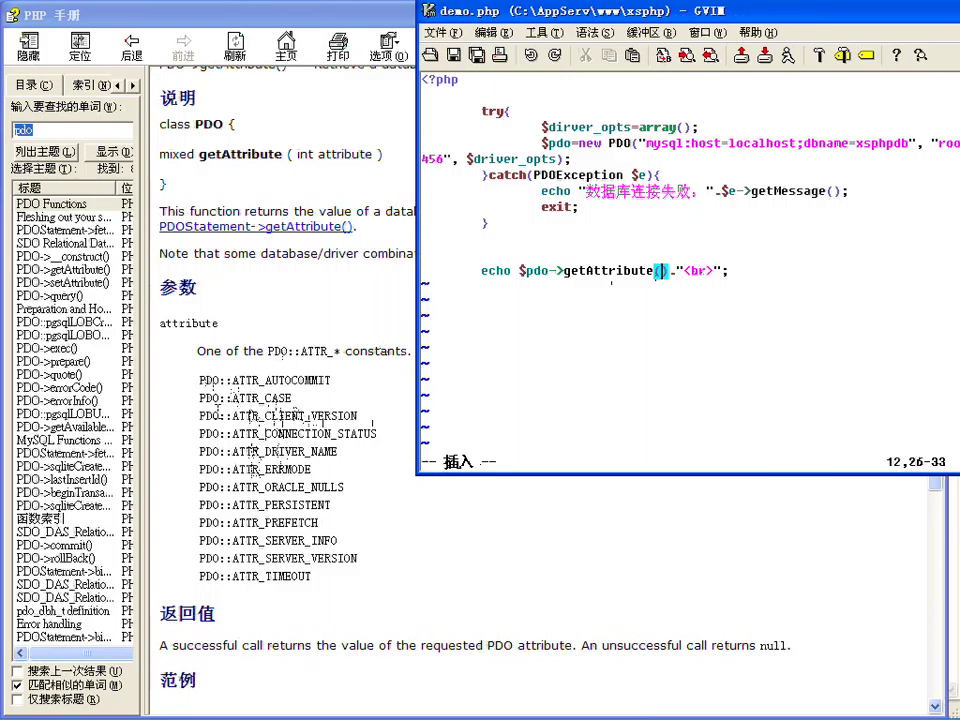
{"action": "key", "text": "Escape"}
{"action": "key", "text": "y"}
{"action": "key", "text": "y"}
{"action": "key", "text": "p"}
{"action": "key", "text": "p"}
{"action": "key", "text": "p"}
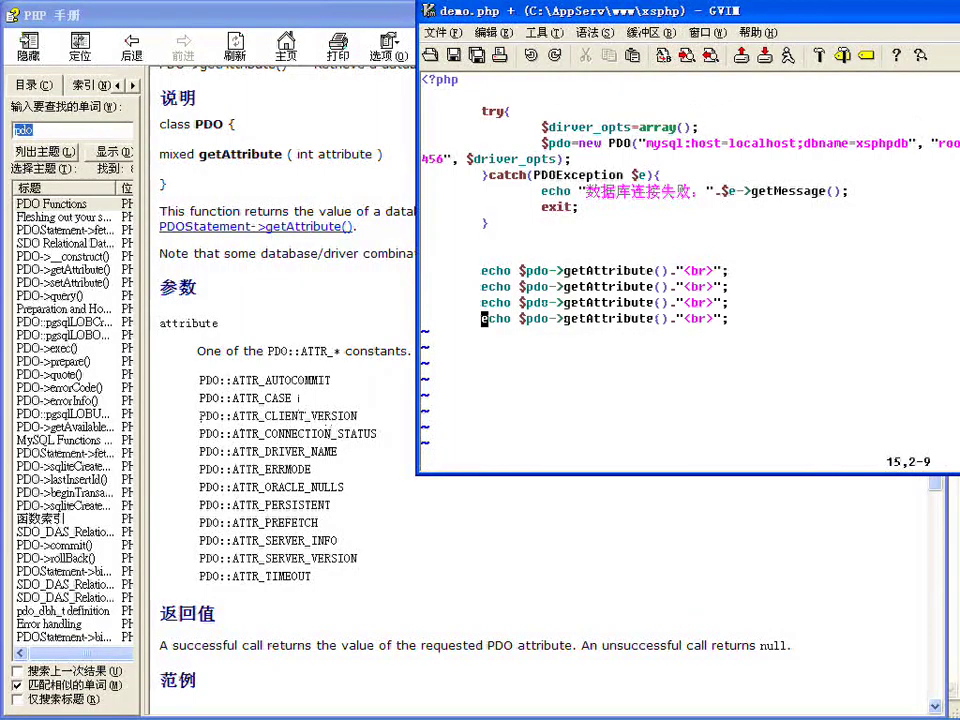
{"action": "left_click", "coordinate": [198, 427]}
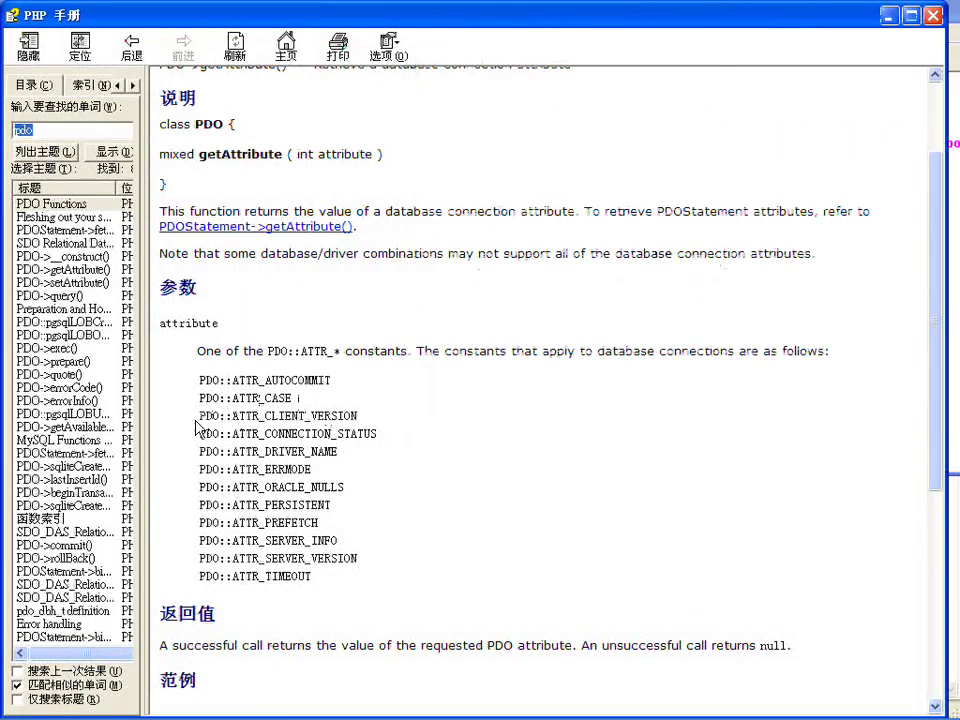
Copy PDO::ATTR_CLIENT_VERSION from the manual into the first getAttribute() call
{"action": "left_click_drag", "start_coordinate": [199, 380], "coordinate": [253, 416]}
{"action": "left_click_drag", "start_coordinate": [358, 416], "coordinate": [211, 424]}
{"action": "key", "text": "ctrl+c"}
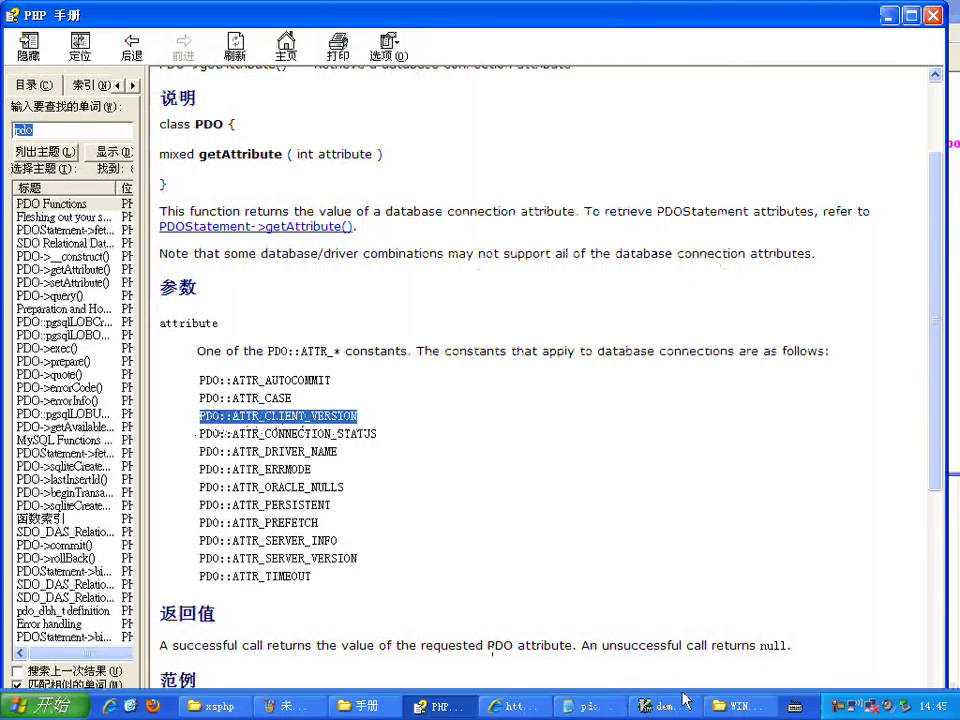
{"action": "left_click", "coordinate": [637, 703]}
{"action": "left_click", "coordinate": [665, 270]}
{"action": "key", "text": "a"}
{"action": "key", "text": "Left"}
{"action": "key", "text": "ctrl+v"}
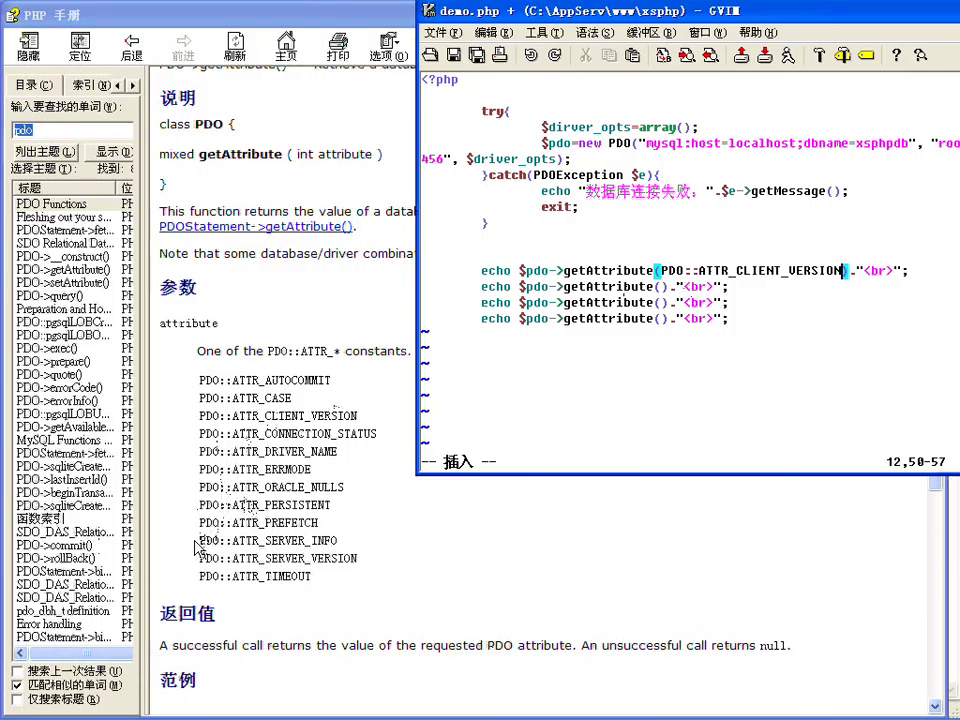
Paste PDO::ATTR_SERVER_INFO and PDO::ATTR_SERVER_VERSION into the second and third getAttribute() calls
{"action": "mouse_move", "coordinate": [198, 548]}
{"action": "left_mouse_down"}
{"action": "mouse_move", "coordinate": [349, 545]}
{"action": "mouse_move", "coordinate": [210, 545]}
{"action": "left_mouse_up"}
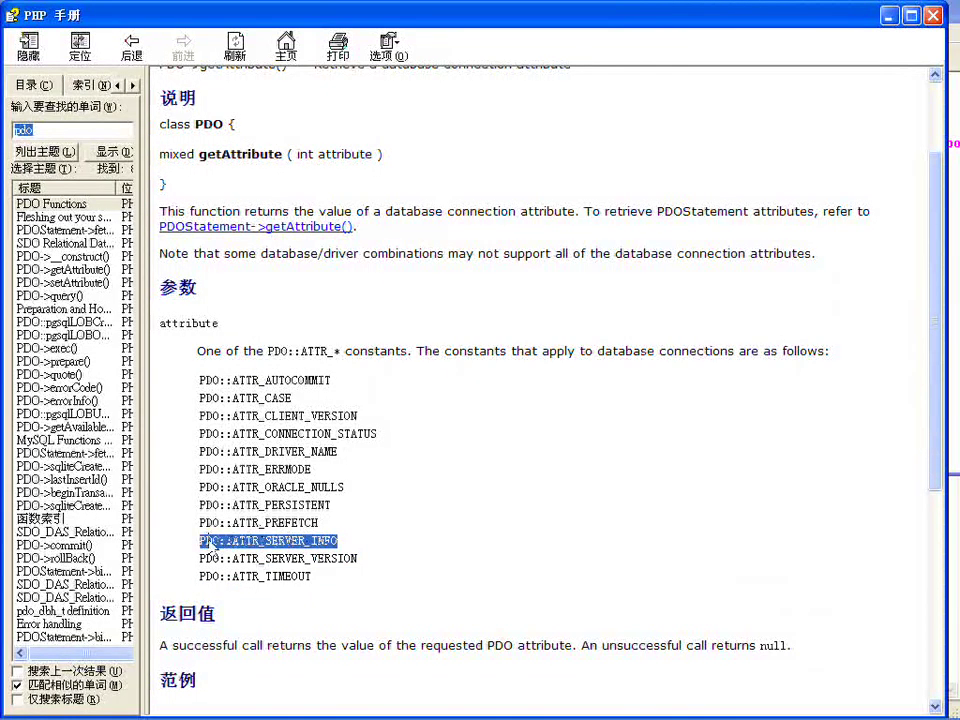
{"action": "left_click", "coordinate": [662, 703]}
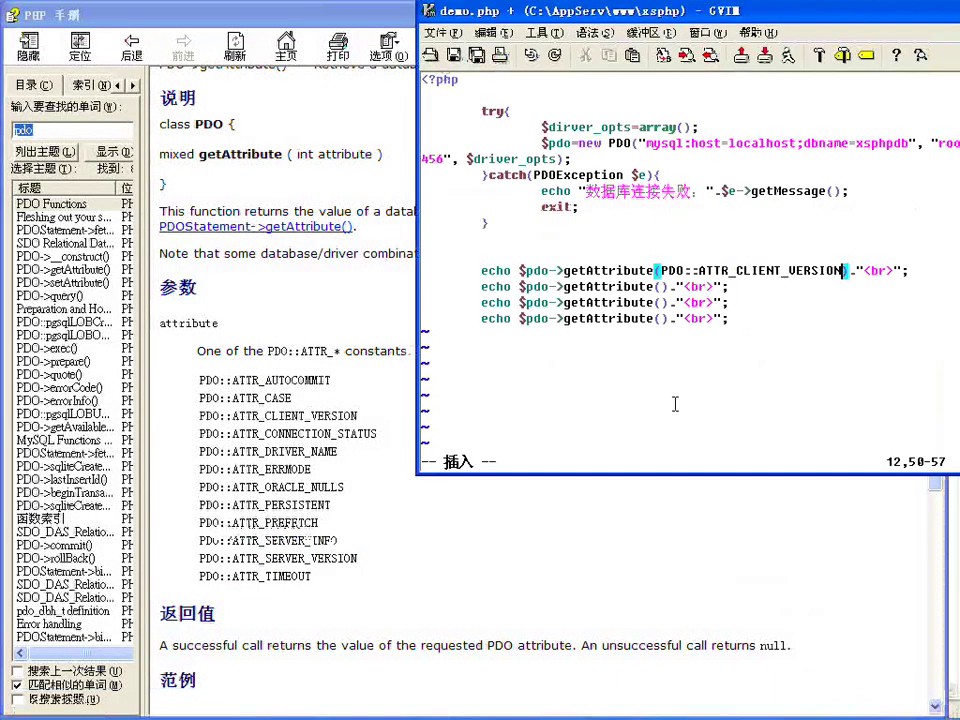
{"action": "left_click", "coordinate": [661, 286]}
{"action": "type", "text": "PDO::ATTR_SERVER_INFO"}
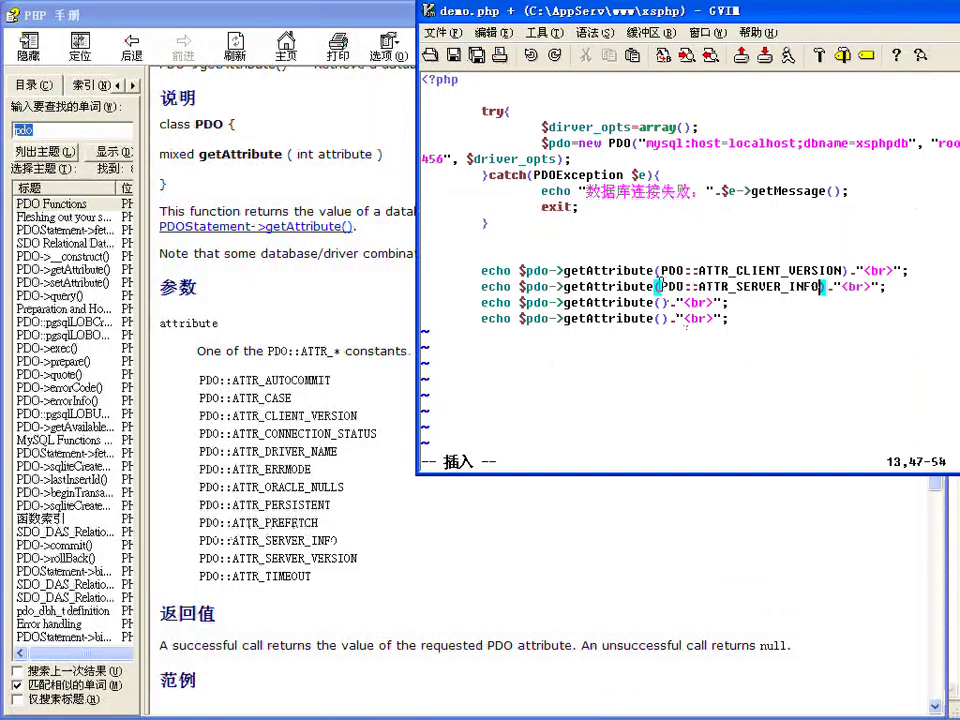
{"action": "left_click_drag", "start_coordinate": [200, 558], "coordinate": [372, 559]}
{"action": "key", "text": "ctrl+c"}
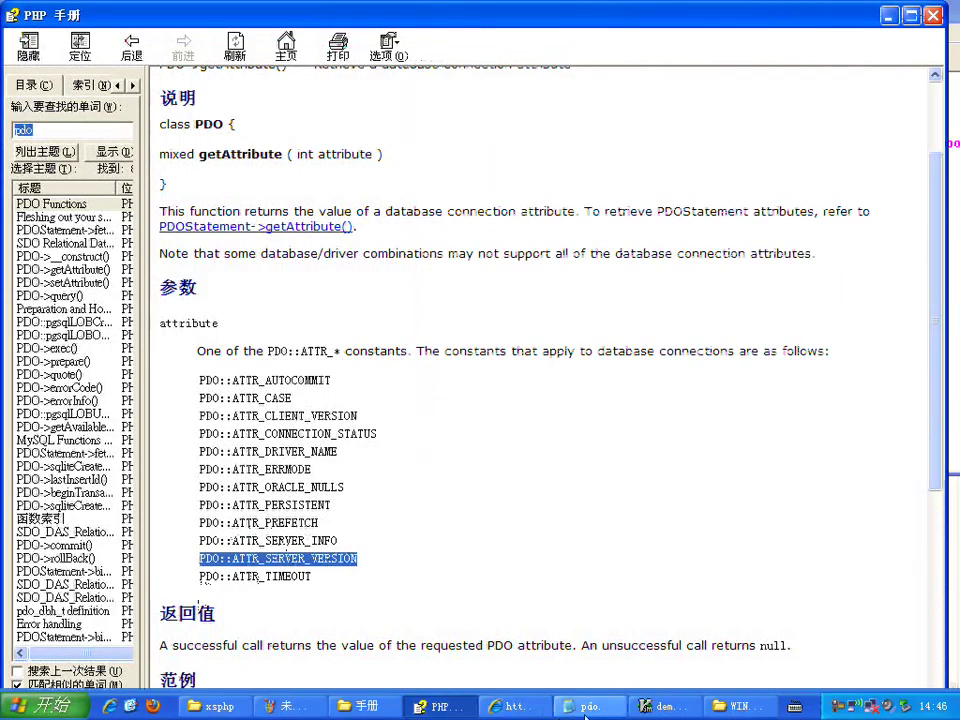
{"action": "left_click", "coordinate": [662, 703]}
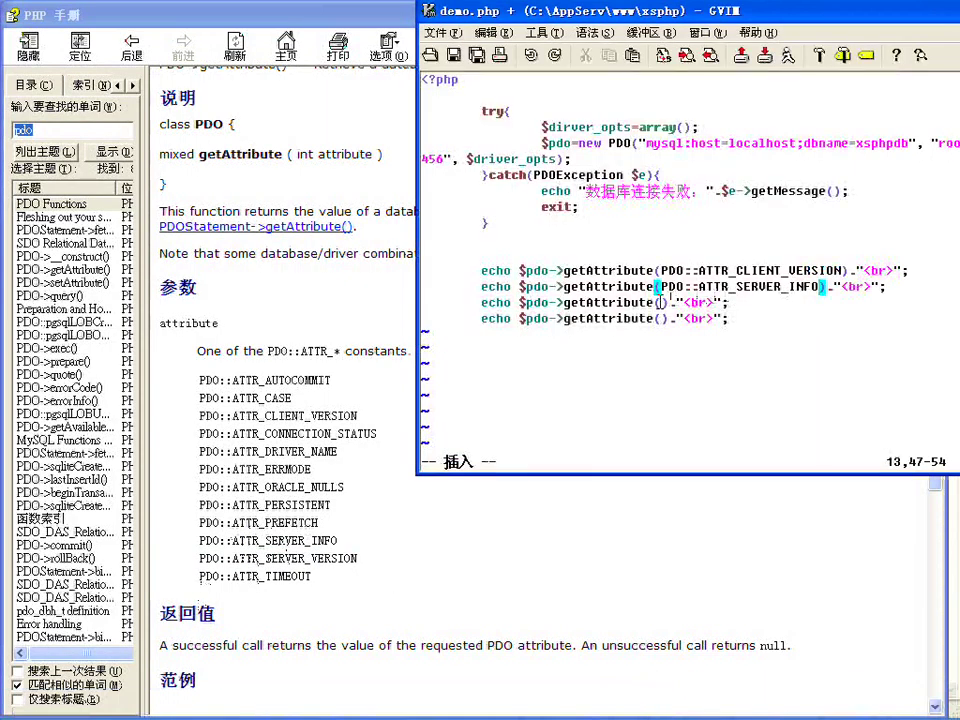
{"action": "left_click", "coordinate": [661, 303]}
{"action": "key", "text": "ctrl+v"}
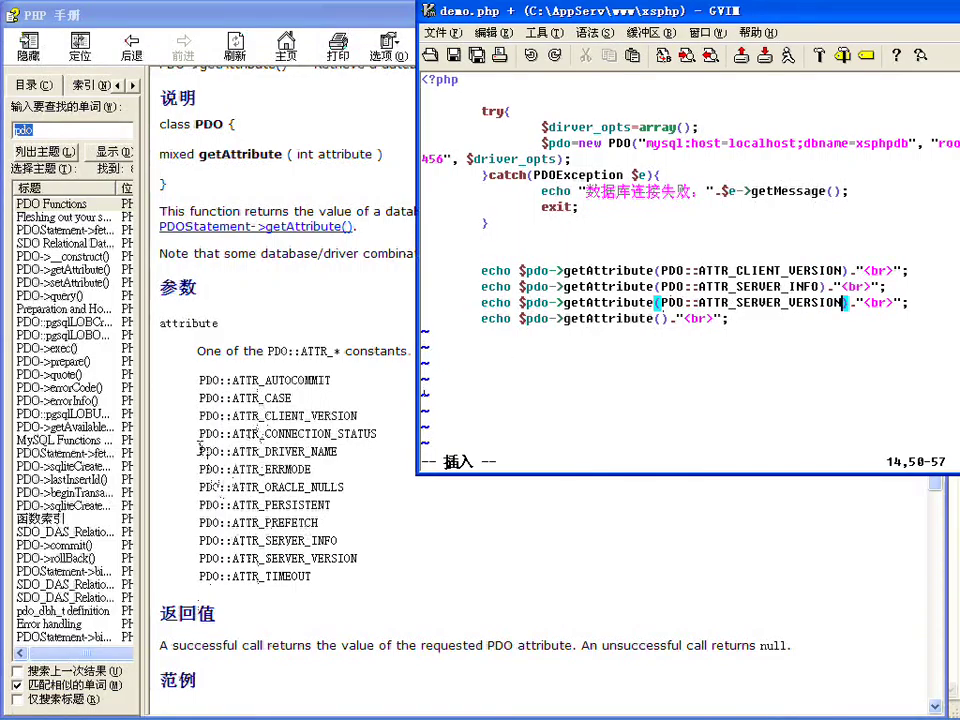
Replace the fourth getAttribute() argument with PDO::ATTR_DRIVER_NAME copied from the manual
{"action": "left_click", "coordinate": [204, 451]}
{"action": "left_click_drag", "start_coordinate": [200, 451], "coordinate": [338, 452]}
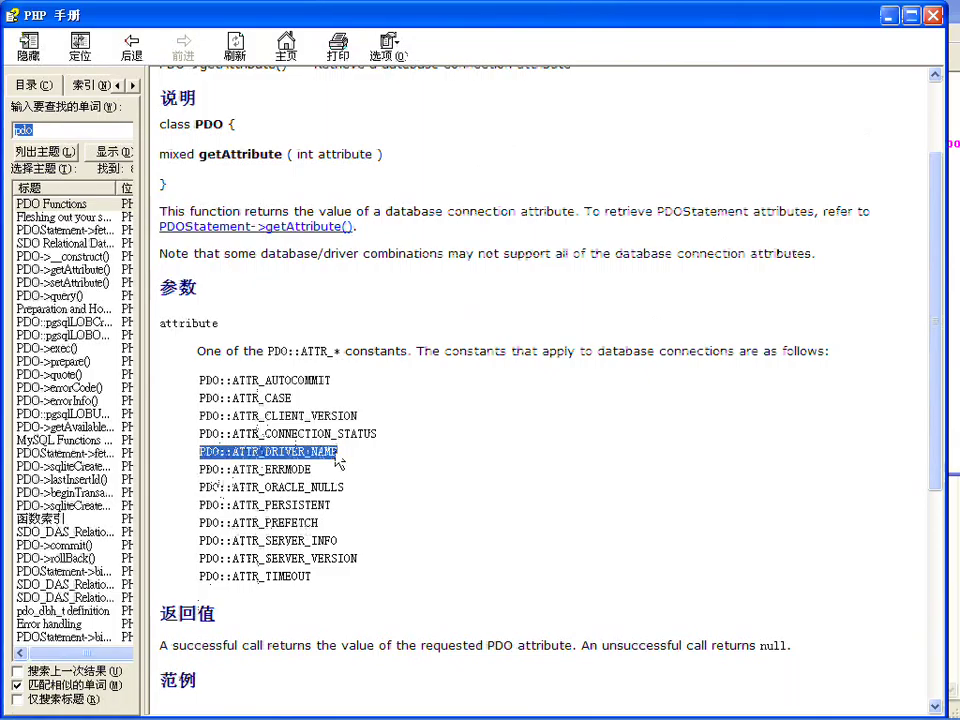
{"action": "key", "text": "ctrl+c"}
{"action": "key", "text": "alt+Tab"}
{"action": "left_click_drag", "start_coordinate": [660, 318], "coordinate": [822, 318]}
{"action": "key", "text": "Delete"}
{"action": "key", "text": "ctrl+v"}
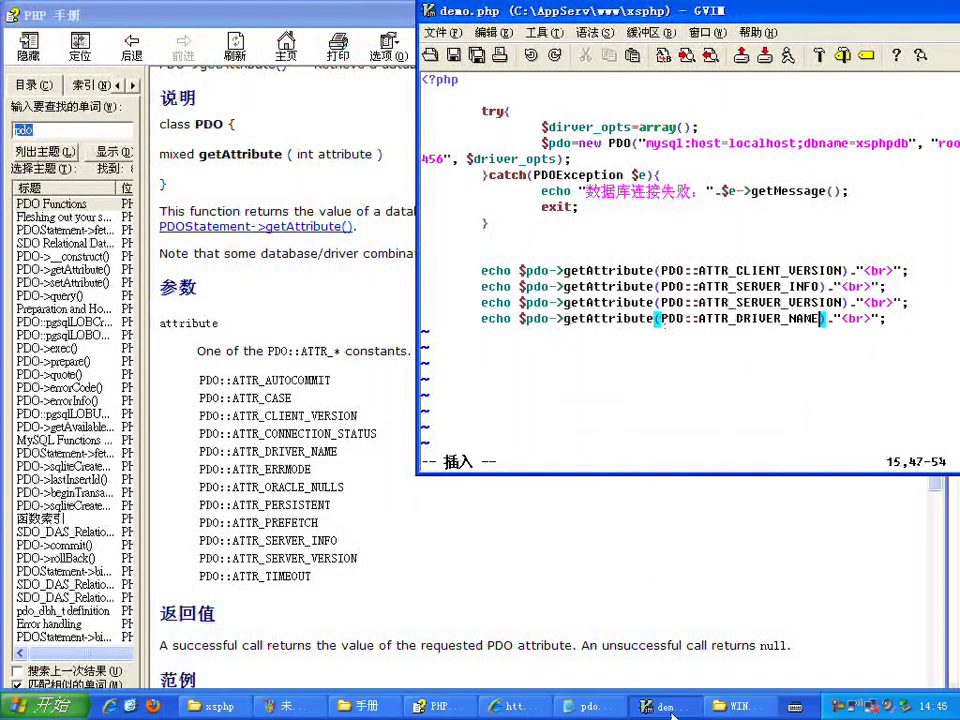
Reload demo.php in IE and check client 5.0.51a, server info, server 5.0.51b-community-nt-log, driver mysql
{"action": "left_click", "coordinate": [530, 708]}
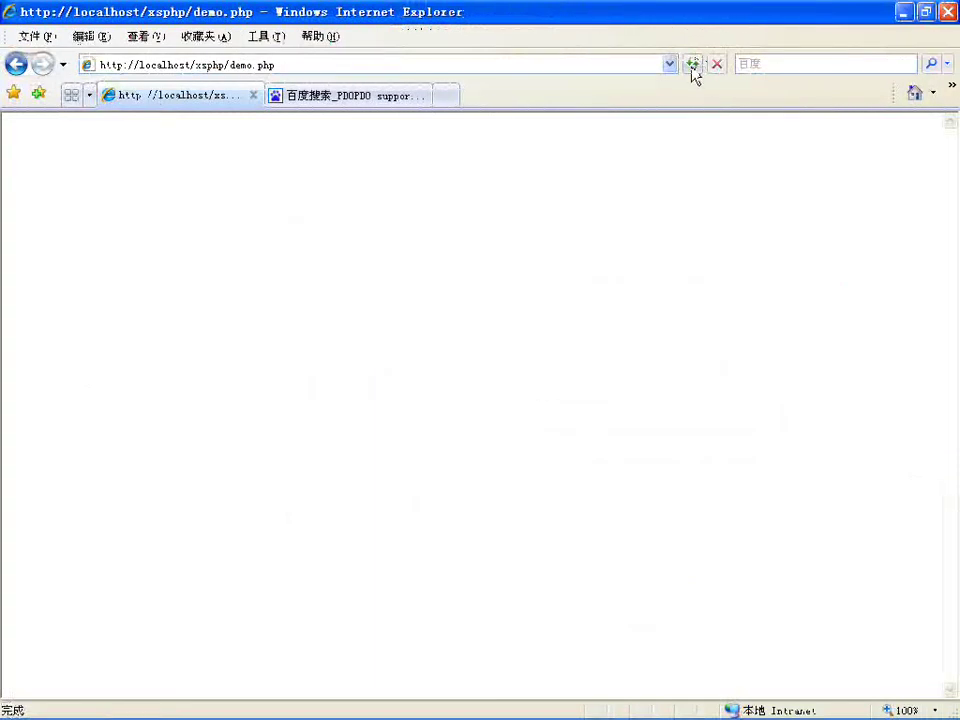
{"action": "left_click", "coordinate": [692, 66]}
{"action": "left_click_drag", "start_coordinate": [17, 136], "coordinate": [57, 136]}
{"action": "left_click", "coordinate": [61, 169]}
{"action": "left_click_drag", "start_coordinate": [10, 190], "coordinate": [46, 190]}
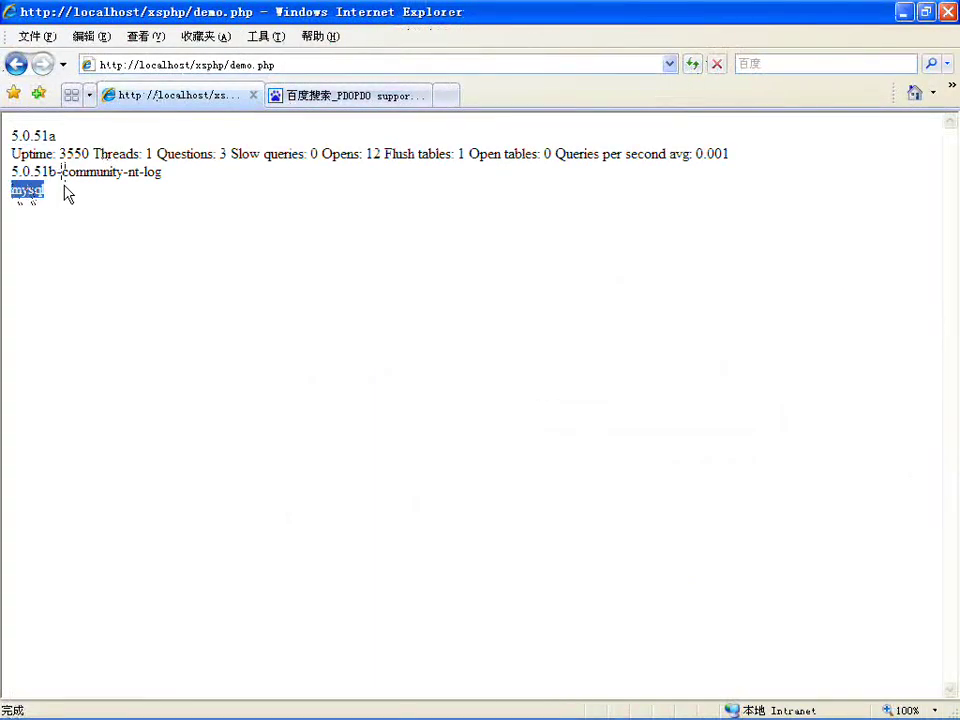
{"action": "left_click_drag", "start_coordinate": [162, 172], "coordinate": [11, 172]}
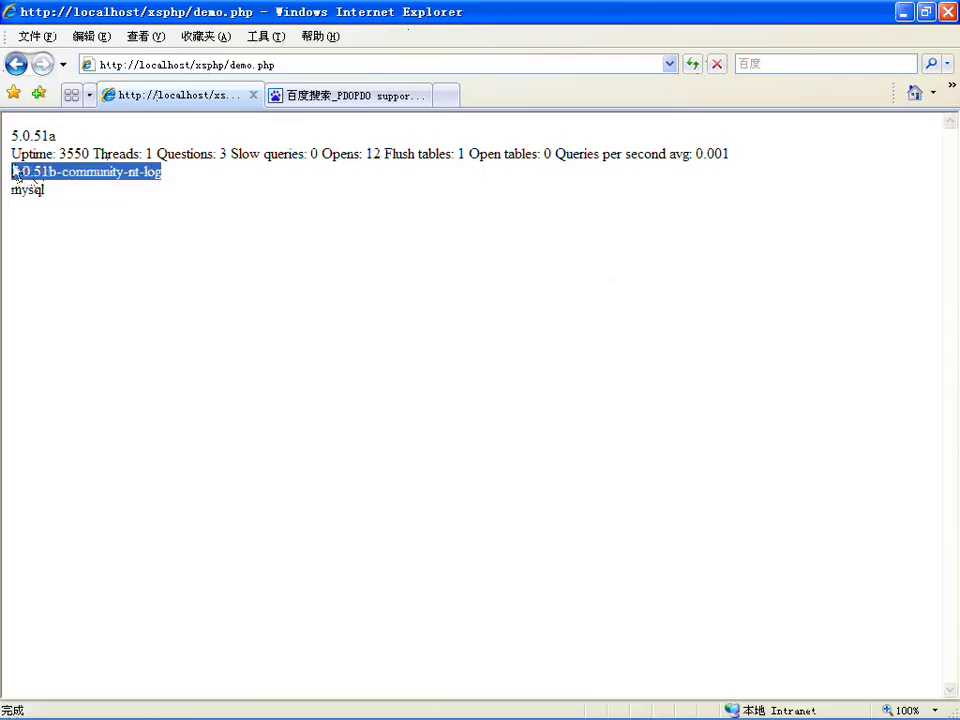
{"action": "left_click", "coordinate": [11, 172]}
{"action": "double_click", "coordinate": [115, 154]}
{"action": "mouse_move", "coordinate": [115, 154]}
{"action": "left_mouse_down"}
{"action": "mouse_move", "coordinate": [296, 150]}
{"action": "mouse_move", "coordinate": [491, 167]}
{"action": "left_mouse_up"}
{"action": "left_click", "coordinate": [631, 252]}
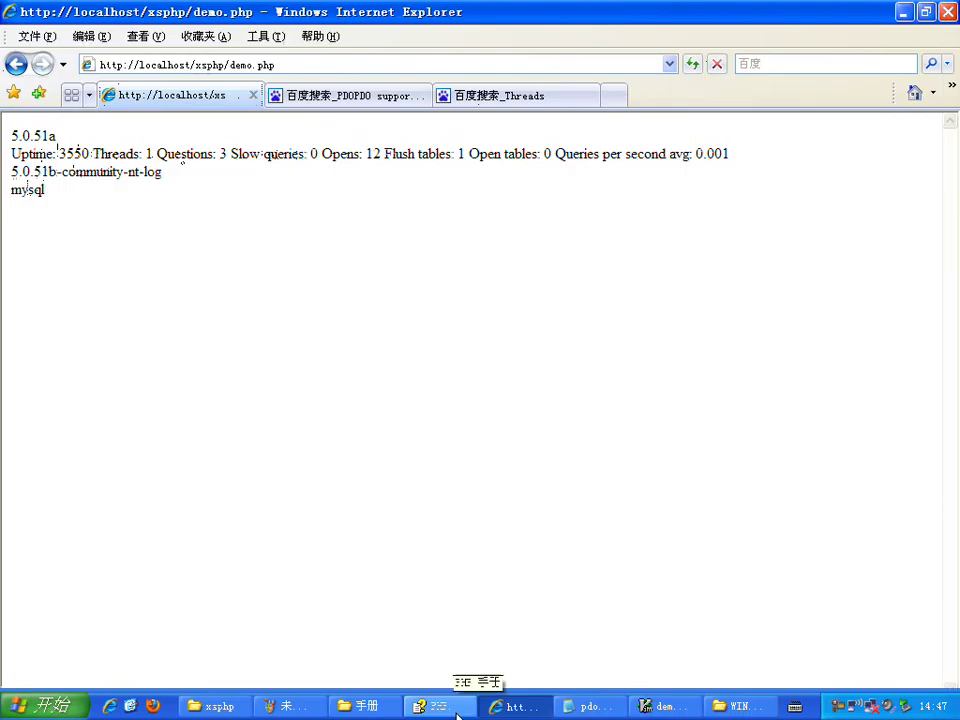
{"action": "left_click", "coordinate": [662, 706]}
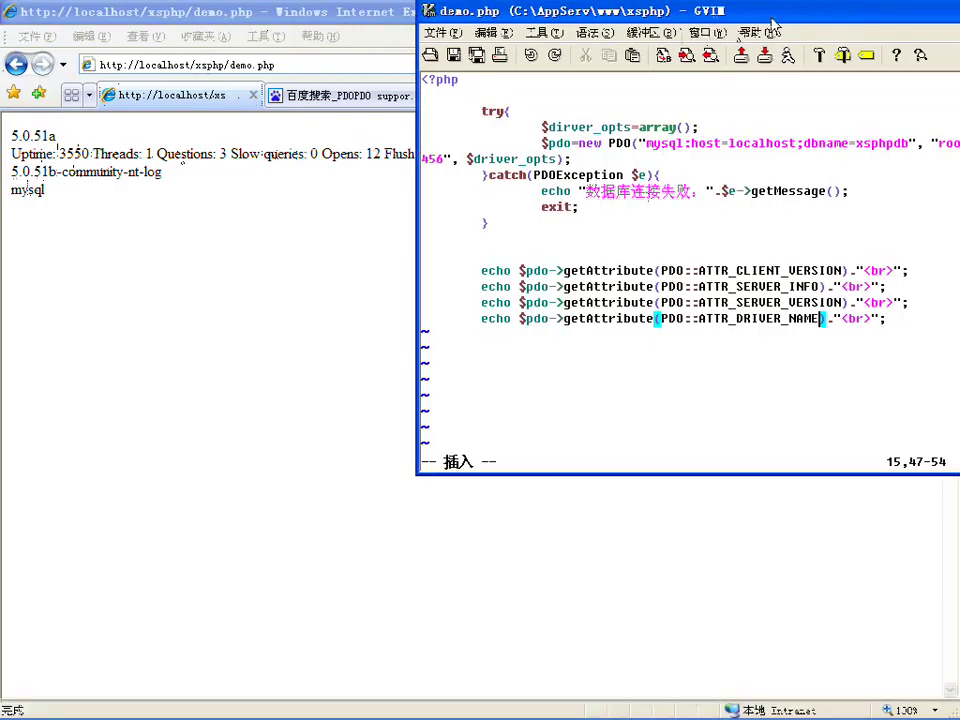
Maximize the GVIM window and look over the four getAttribute echo lines
{"action": "left_click_drag", "start_coordinate": [750, 12], "coordinate": [416, 55]}
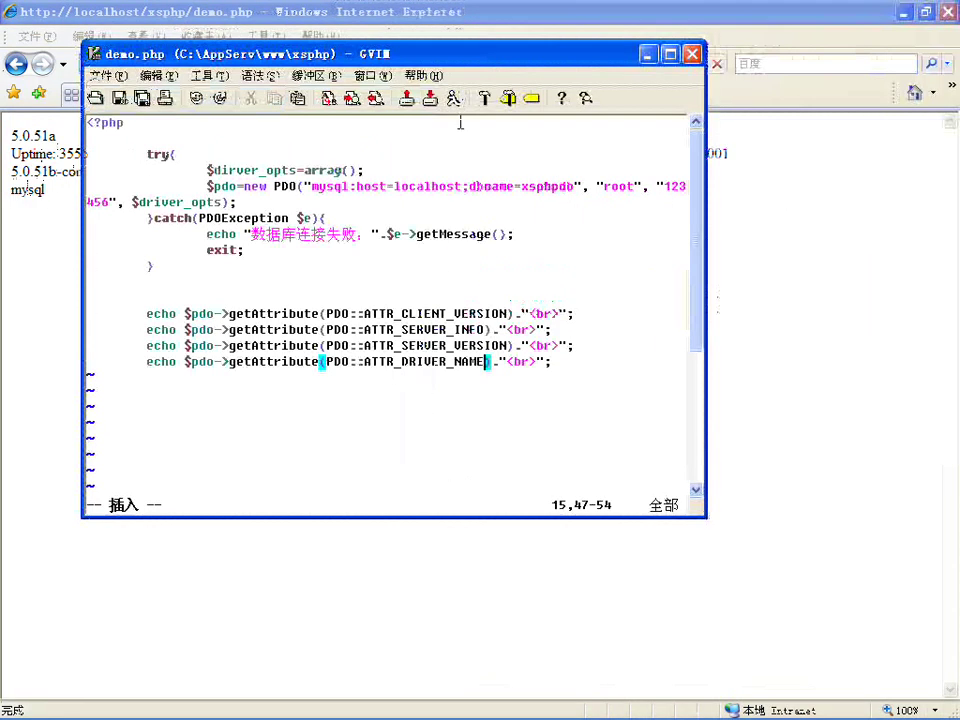
{"action": "key", "text": "Up"}
{"action": "key", "text": "Up"}
{"action": "key", "text": "Up"}
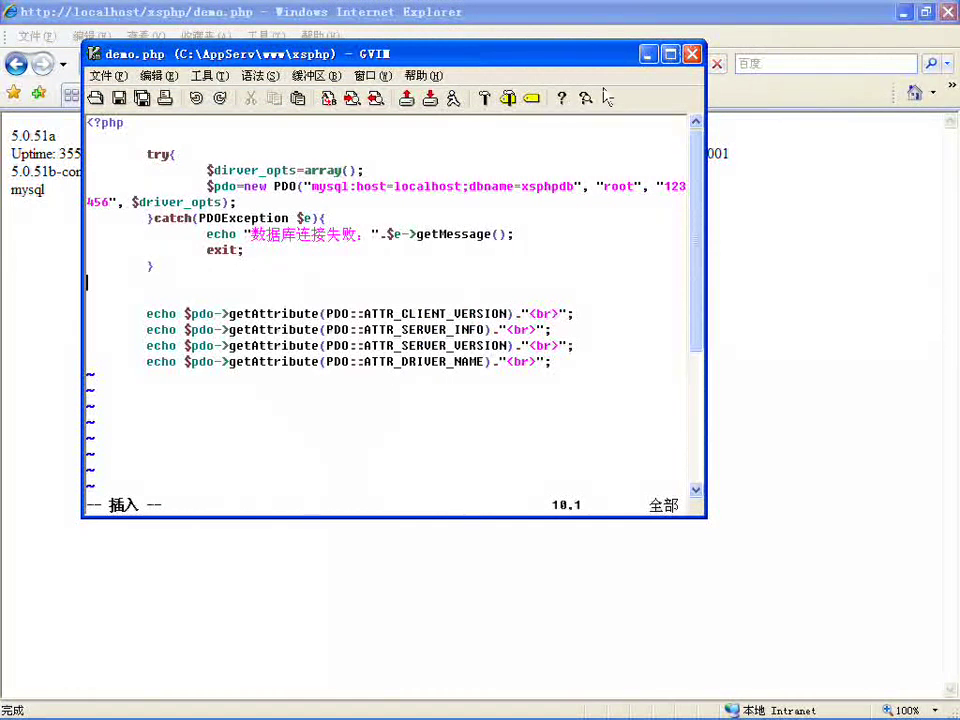
{"action": "key", "text": "alt+space"}
{"action": "key", "text": "x"}
{"action": "left_click", "coordinate": [707, 145]}
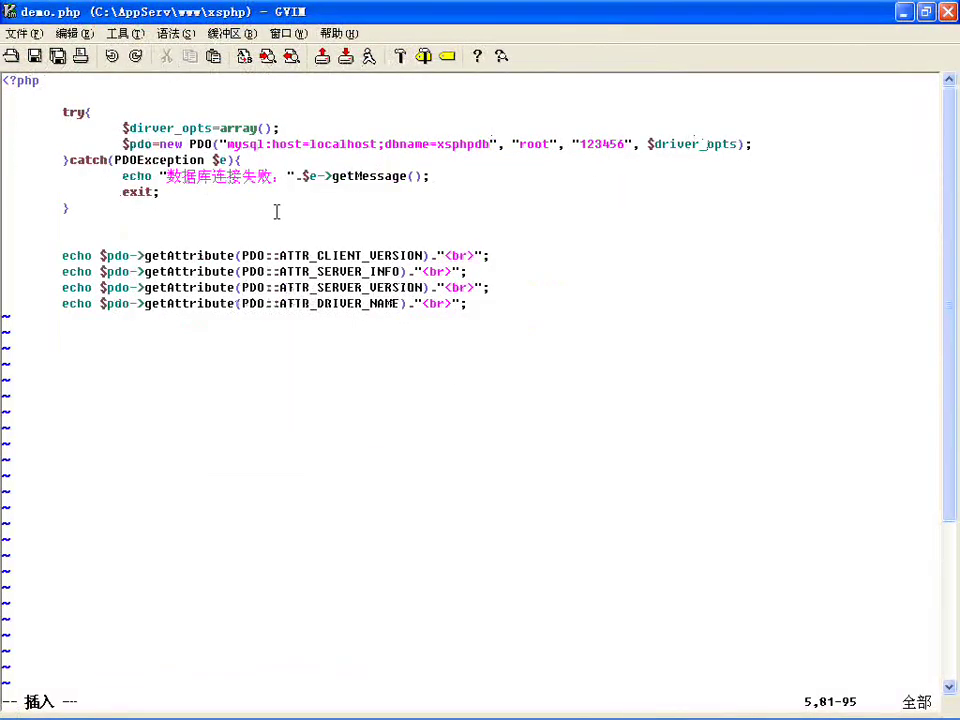
{"action": "left_click_drag", "start_coordinate": [250, 242], "coordinate": [535, 326]}
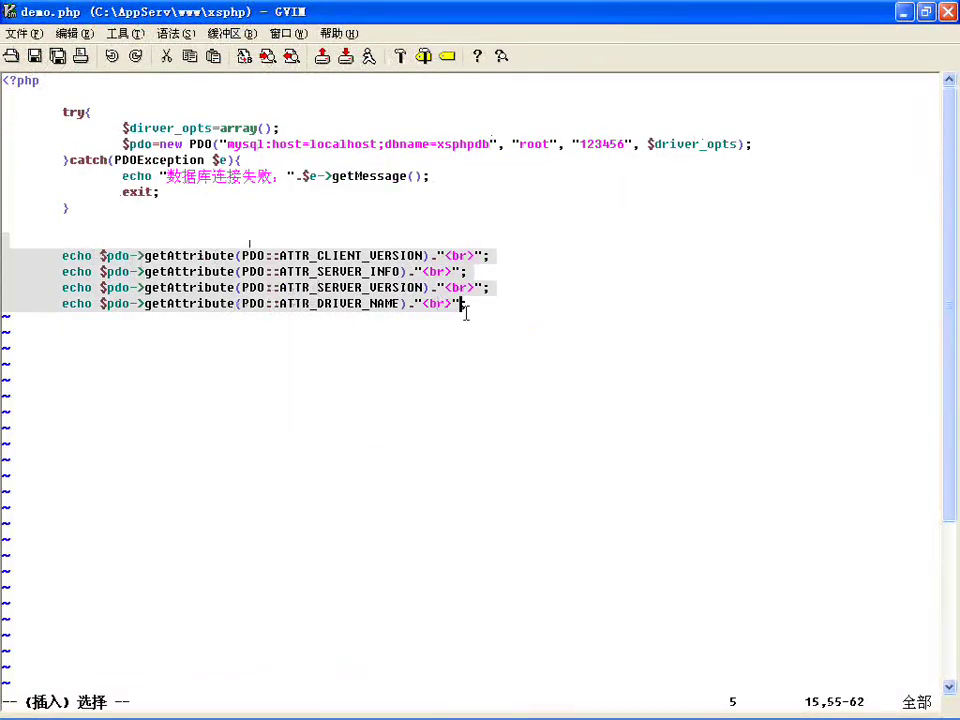
{"action": "key", "text": "Escape"}
{"action": "left_click", "coordinate": [332, 287]}
{"action": "left_click", "coordinate": [325, 255]}
{"action": "left_click", "coordinate": [348, 303]}
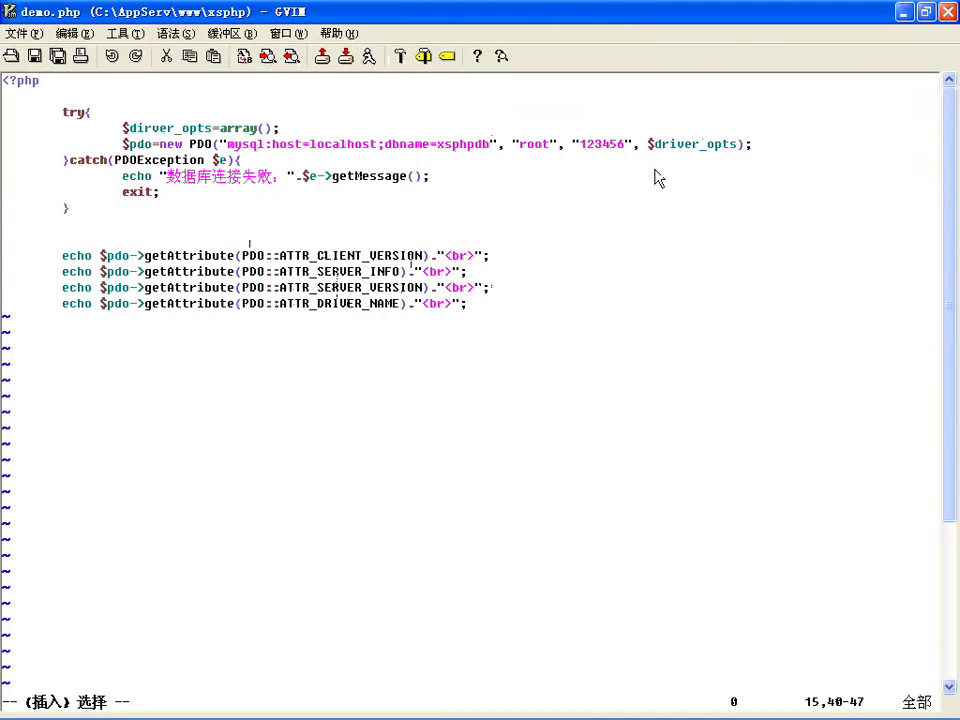
{"action": "mouse_move", "coordinate": [662, 706]}
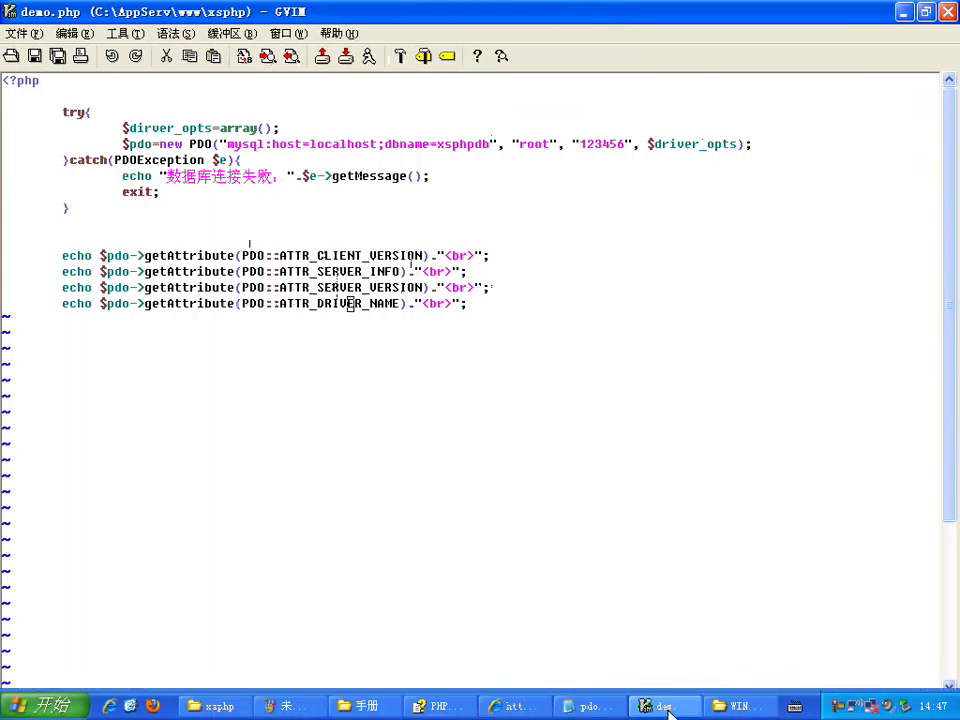
Copy PDO::ATTR_AUTOCOMMIT from the manual onto the empty line above the echo lines
{"action": "left_click", "coordinate": [514, 706]}
{"action": "left_click", "coordinate": [438, 706]}
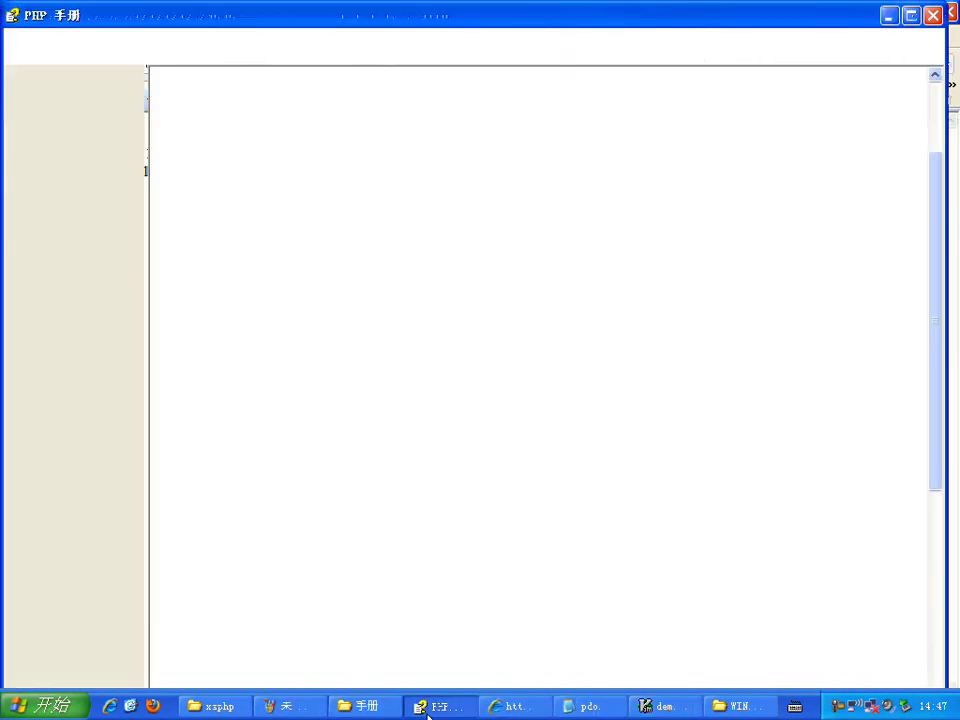
{"action": "left_click", "coordinate": [396, 413]}
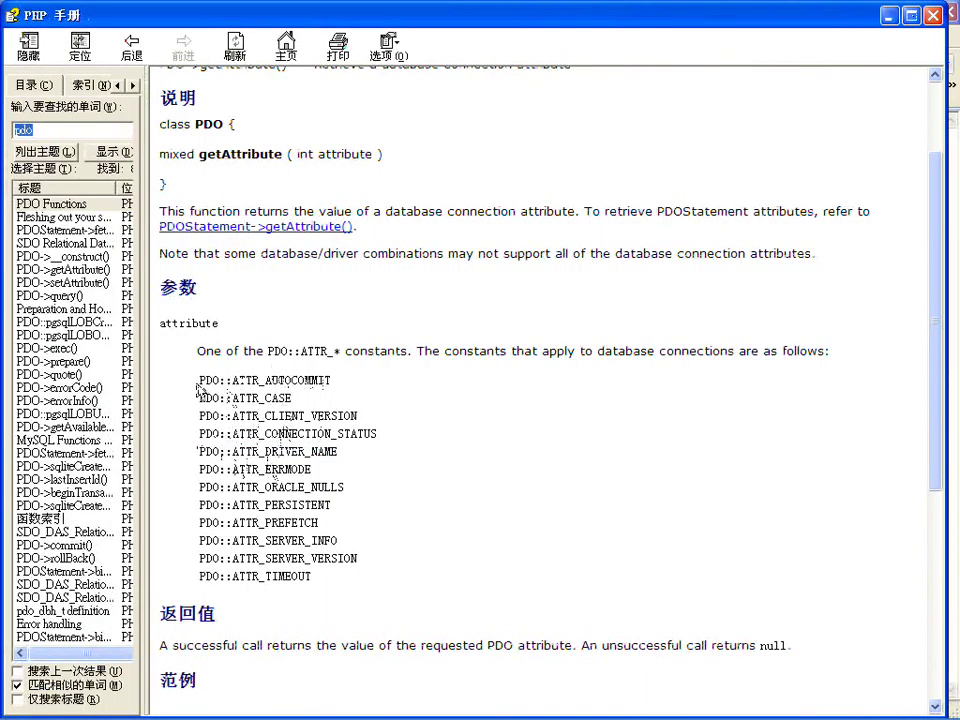
{"action": "left_click_drag", "start_coordinate": [200, 380], "coordinate": [331, 380]}
{"action": "left_click", "coordinate": [664, 706]}
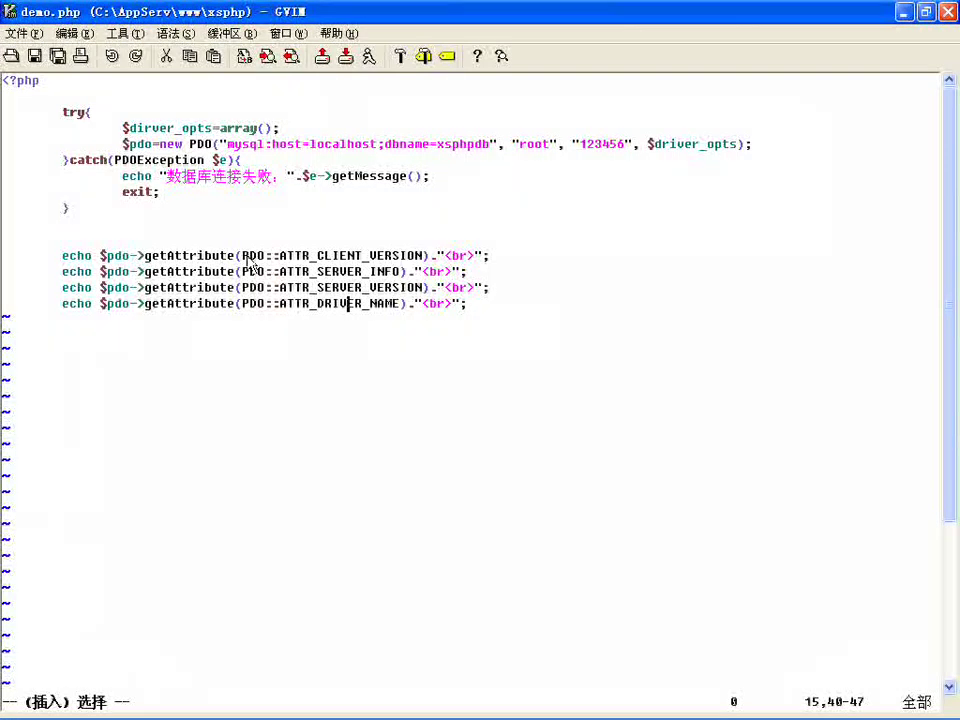
{"action": "left_click", "coordinate": [244, 255]}
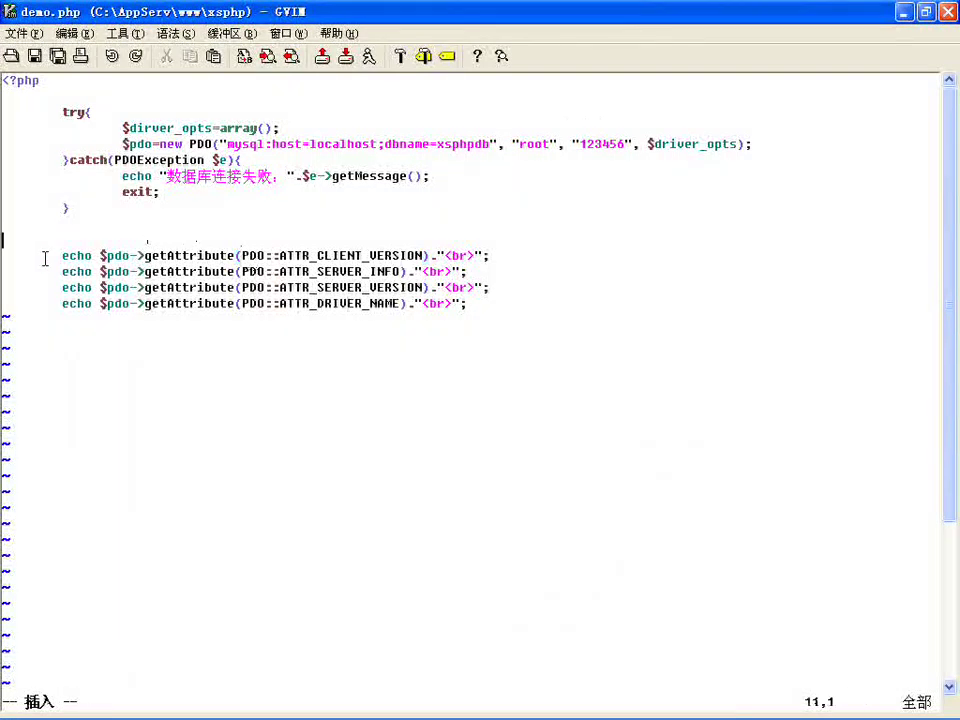
{"action": "left_click_drag", "start_coordinate": [5, 256], "coordinate": [523, 262]}
{"action": "left_click", "coordinate": [364, 238]}
{"action": "key", "text": "ctrl+v"}
Duplicate the client-version echo line, swap its argument for PDO::ATTR_AUTOCOMMIT, and save demo.php
{"action": "mouse_move", "coordinate": [51, 259]}
{"action": "left_mouse_down"}
{"action": "mouse_move", "coordinate": [536, 266]}
{"action": "mouse_move", "coordinate": [3, 256]}
{"action": "left_mouse_up"}
{"action": "left_click", "coordinate": [522, 255]}
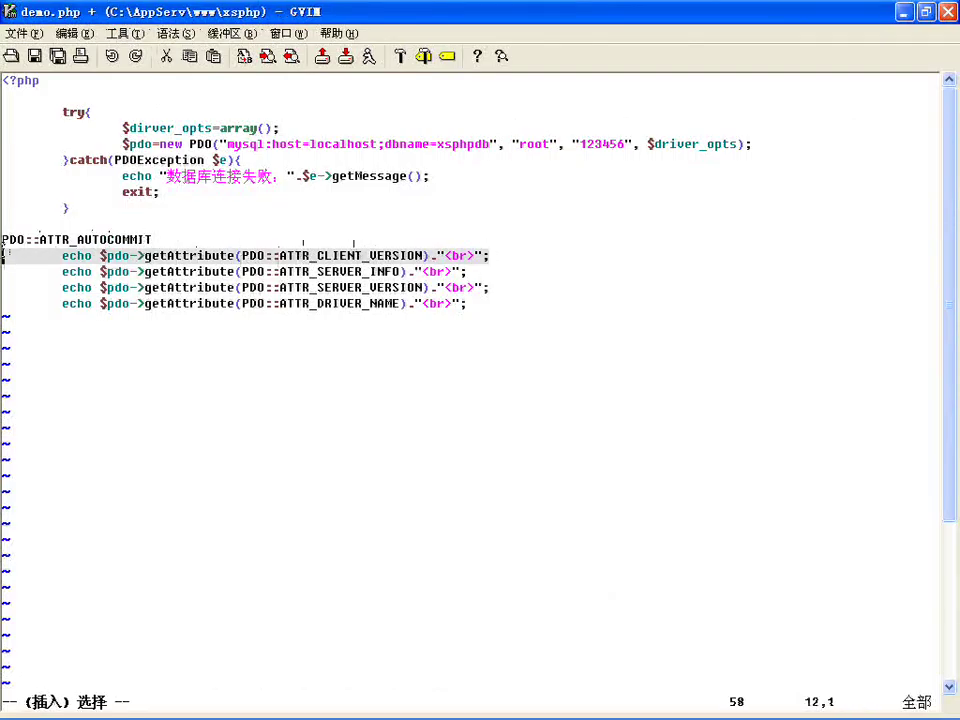
{"action": "key", "text": "ctrl+c"}
{"action": "left_click", "coordinate": [210, 240]}
{"action": "key", "text": "Return"}
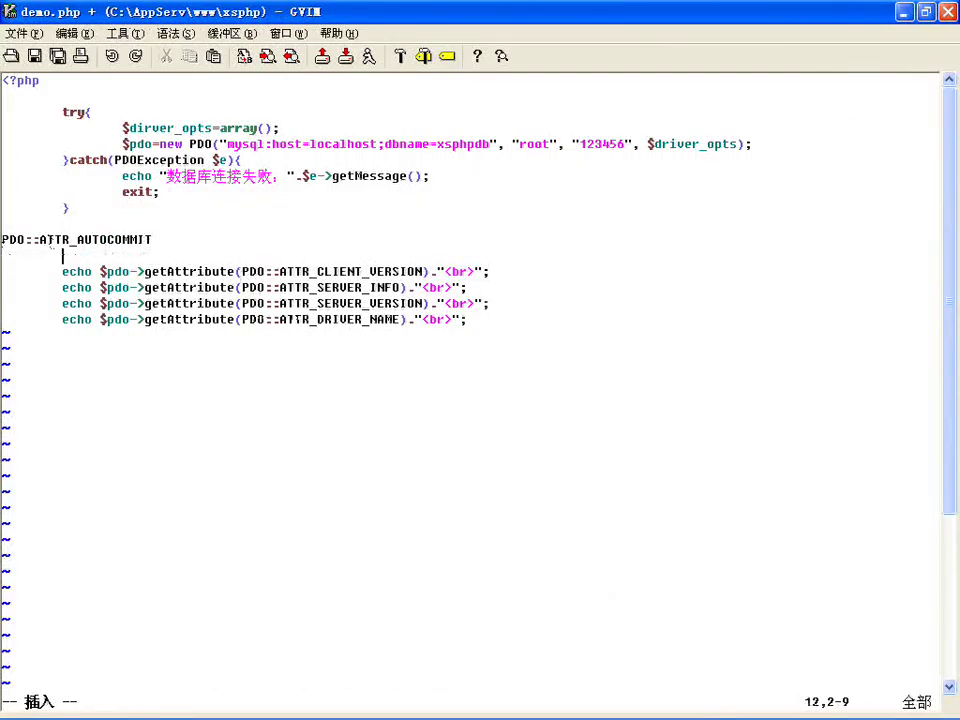
{"action": "key", "text": "ctrl+v"}
{"action": "left_click_drag", "start_coordinate": [154, 240], "coordinate": [3, 240]}
{"action": "key", "text": "ctrl+x"}
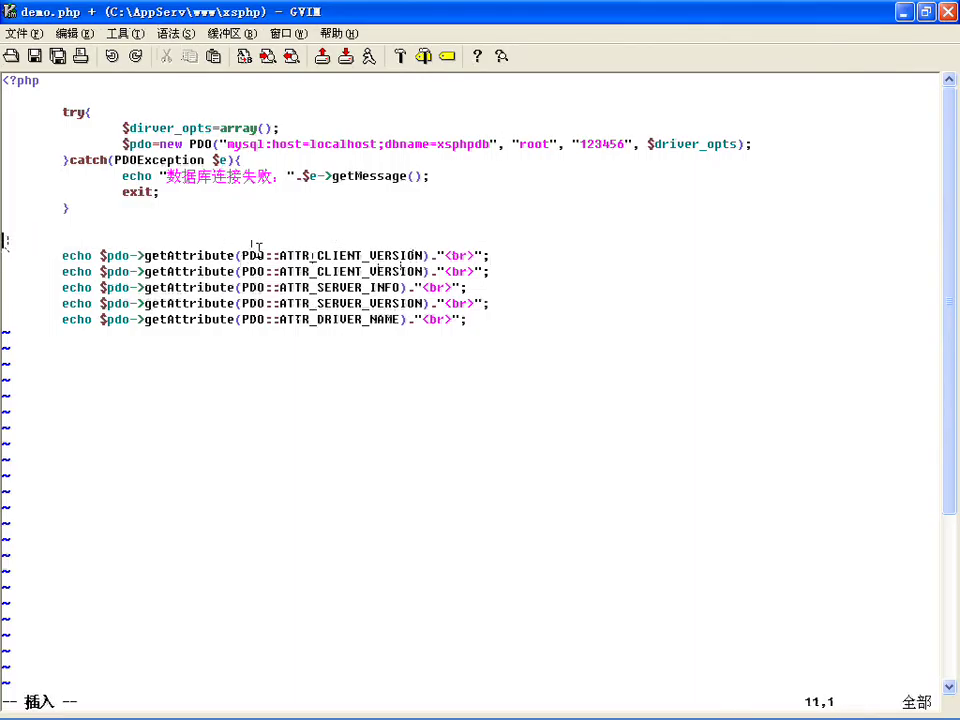
{"action": "left_click_drag", "start_coordinate": [238, 255], "coordinate": [428, 256]}
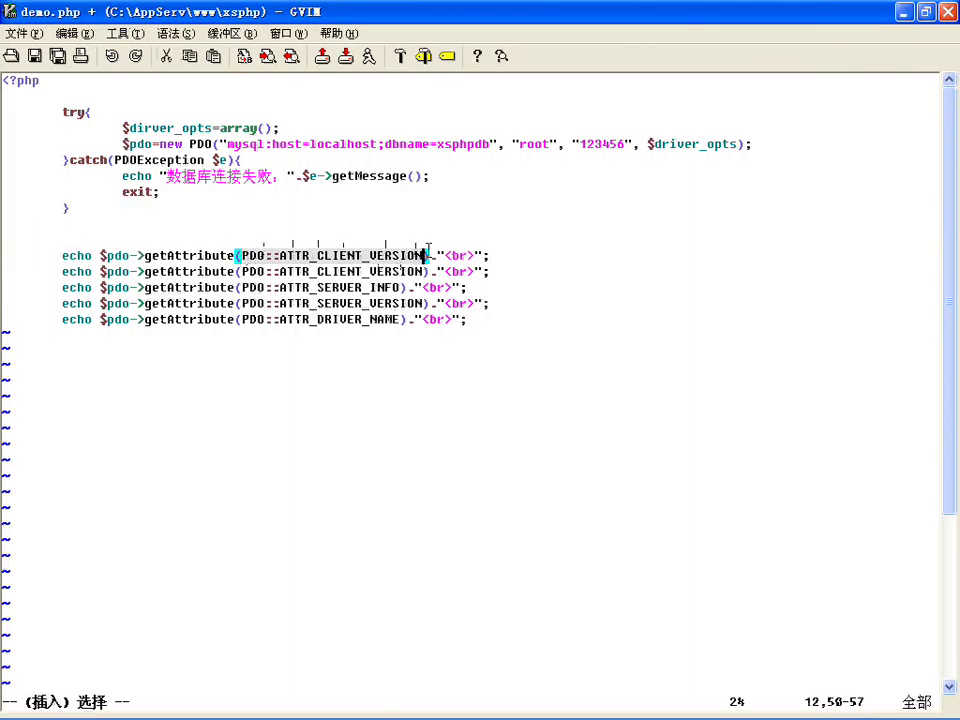
{"action": "key", "text": "ctrl+v"}
{"action": "key", "text": "ctrl+s"}
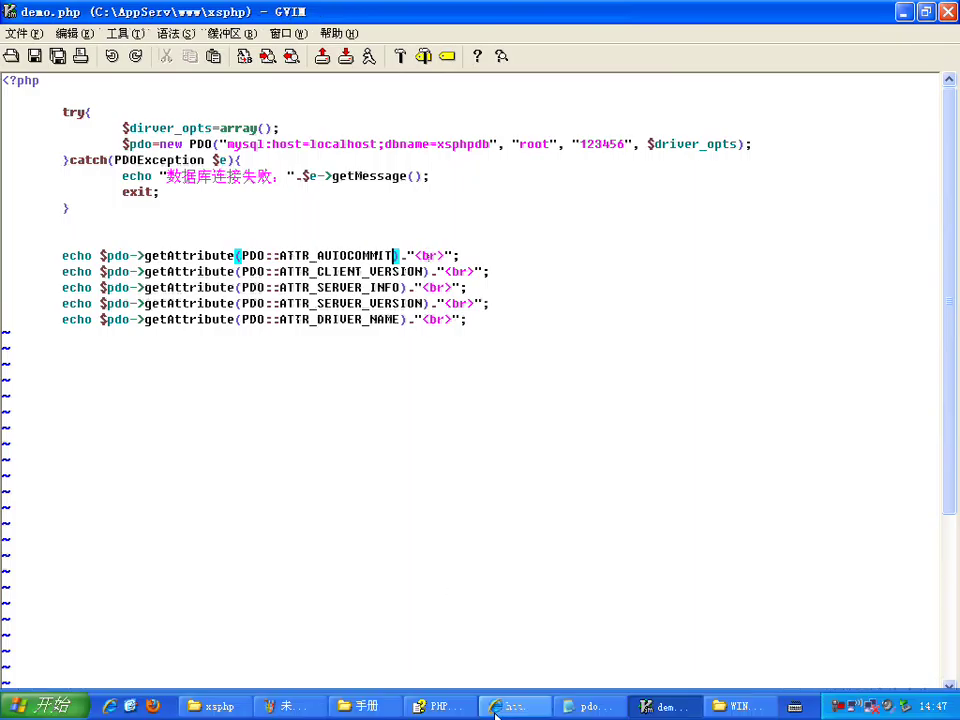
Reload demo.php in IE, confirm the first line prints autocommit 1, and return to GVIM
{"action": "left_click", "coordinate": [497, 710]}
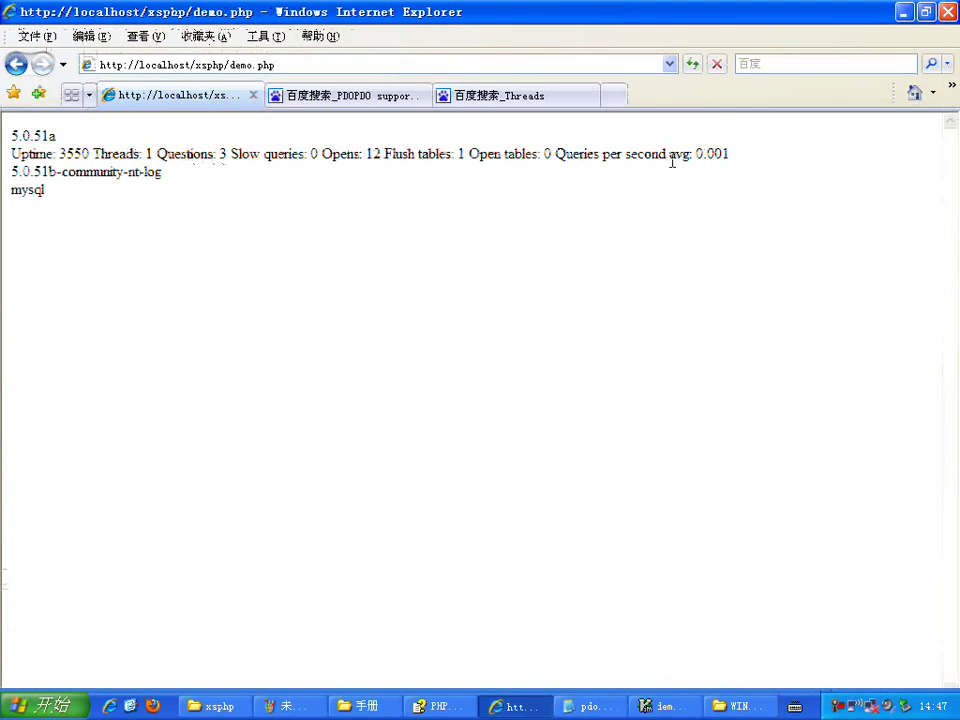
{"action": "left_click", "coordinate": [698, 64]}
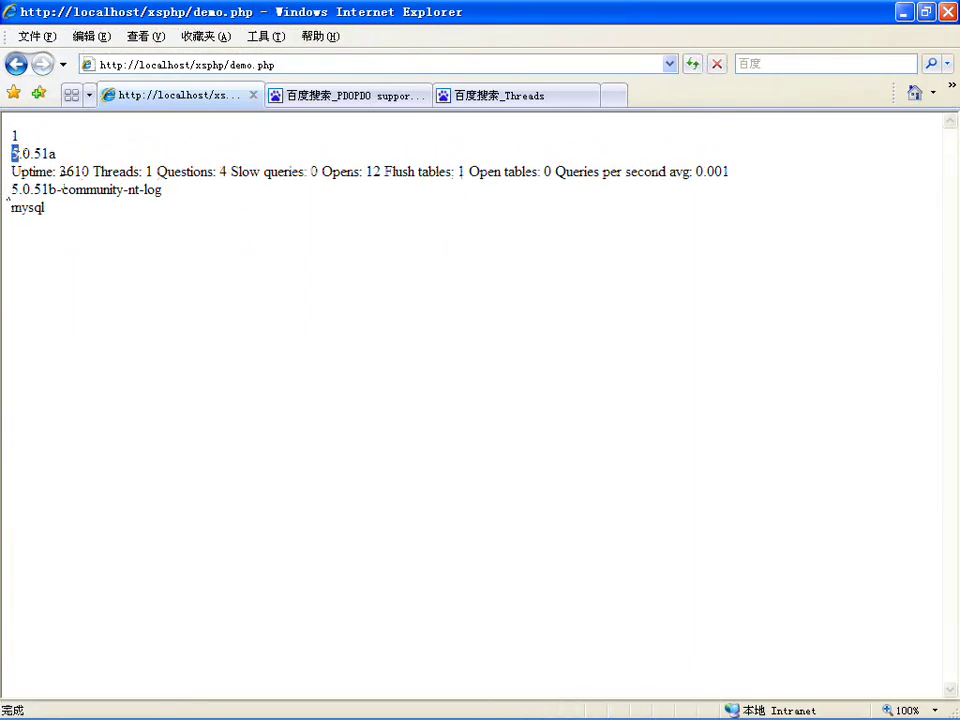
{"action": "left_click", "coordinate": [47, 207]}
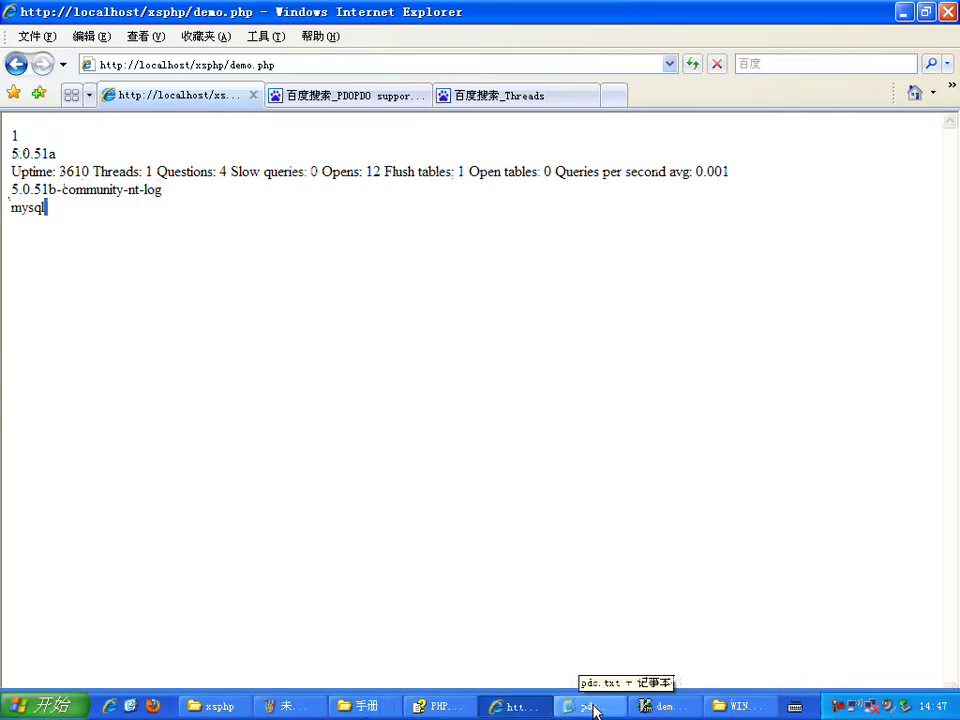
{"action": "left_click", "coordinate": [660, 706]}
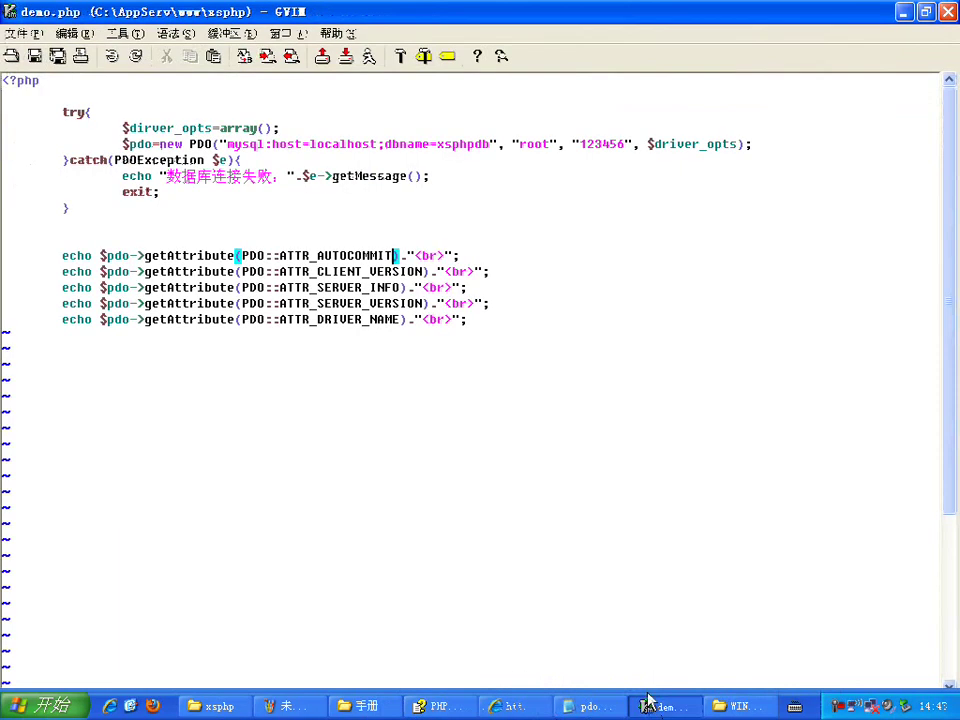
Add PDO::ATTR_AUTOCOMMIT=>0 to the driver options array and save demo.php
{"action": "left_click", "coordinate": [267, 124]}
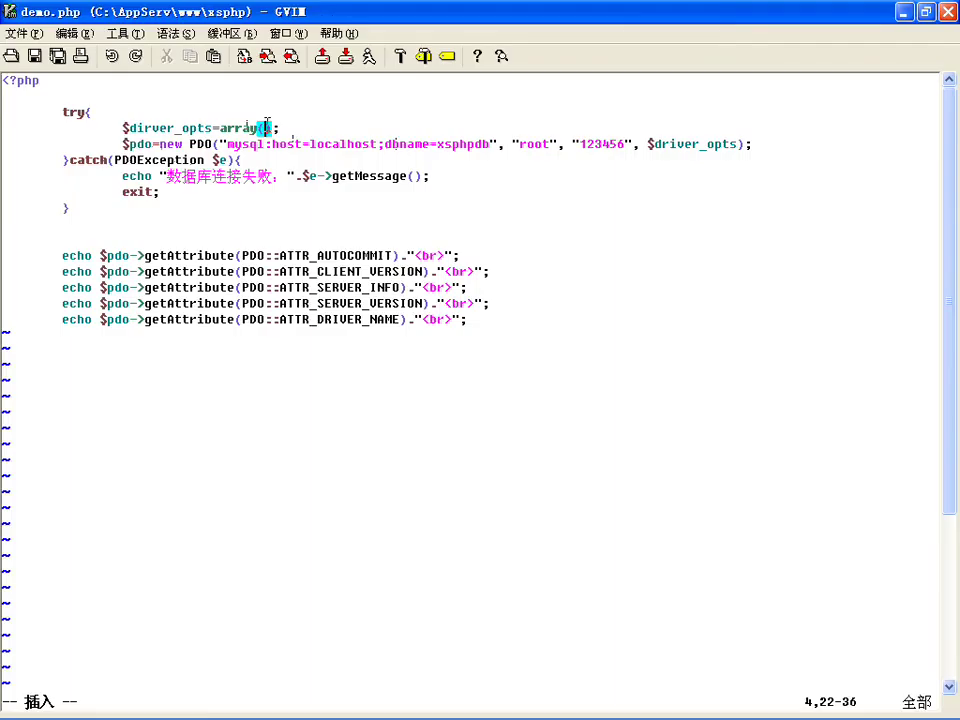
{"action": "type", "text": "PDO::ATTR_AUTOCOMMIT=>0"}
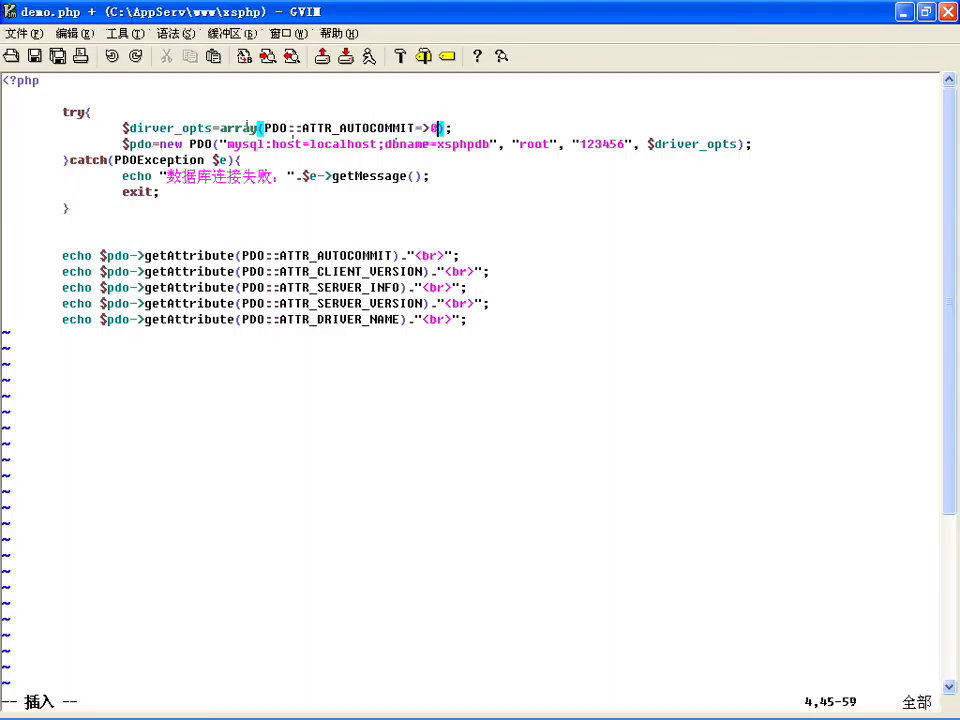
{"action": "key", "text": "ctrl+s"}
{"action": "left_click", "coordinate": [318, 128]}
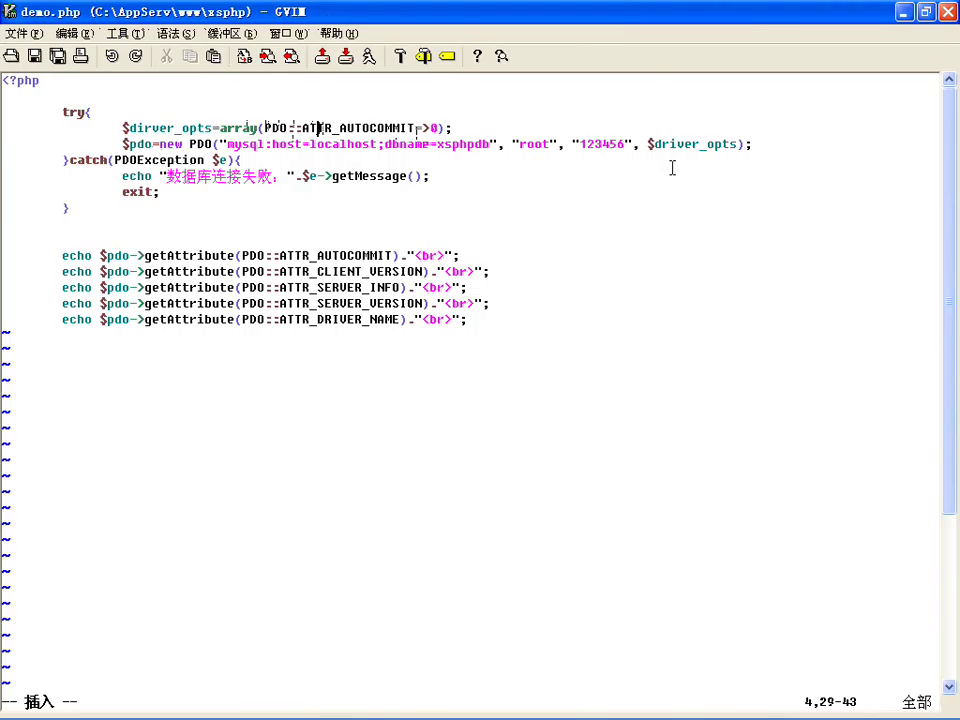
{"action": "key", "text": "End"}
{"action": "key", "text": "Tab"}
Reload demo.php in Internet Explorer to check the autocommit output
{"action": "left_click", "coordinate": [326, 254]}
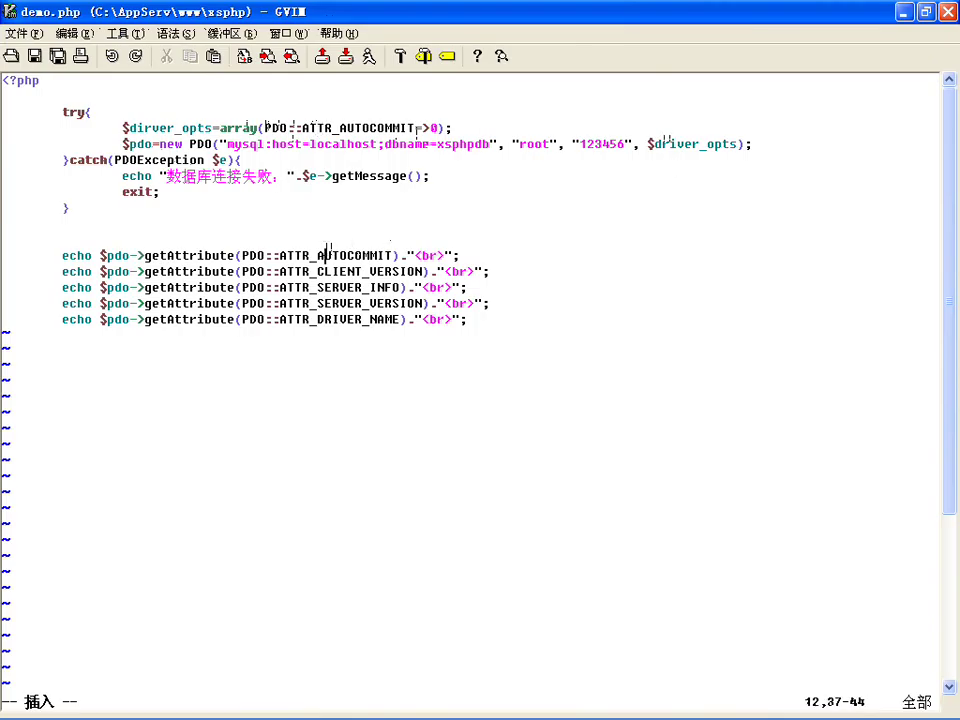
{"action": "left_click", "coordinate": [514, 708]}
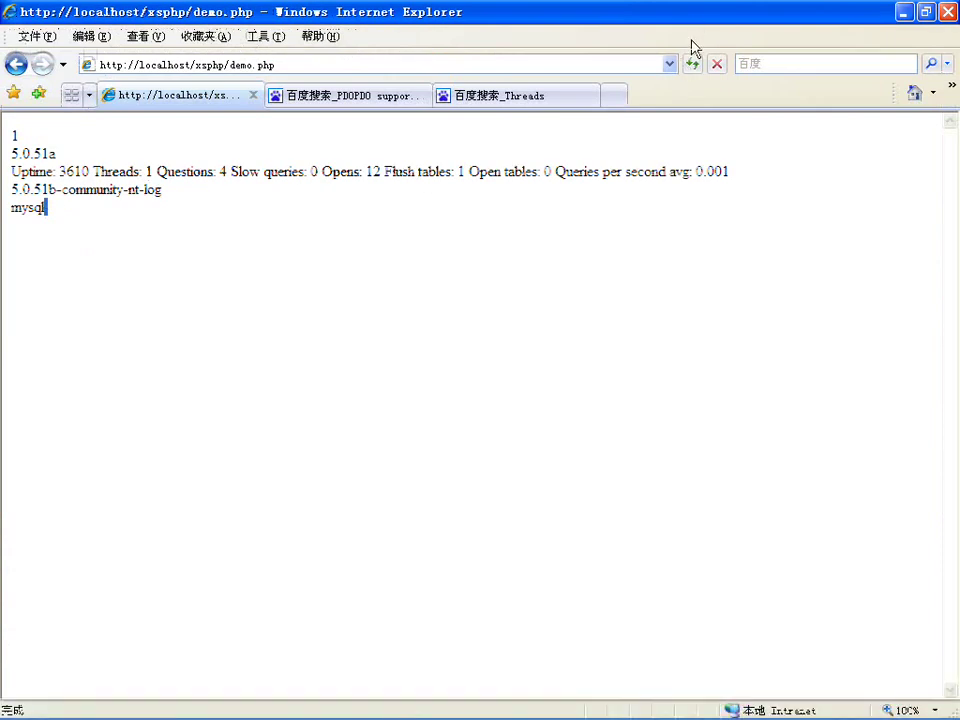
{"action": "left_click", "coordinate": [693, 64]}
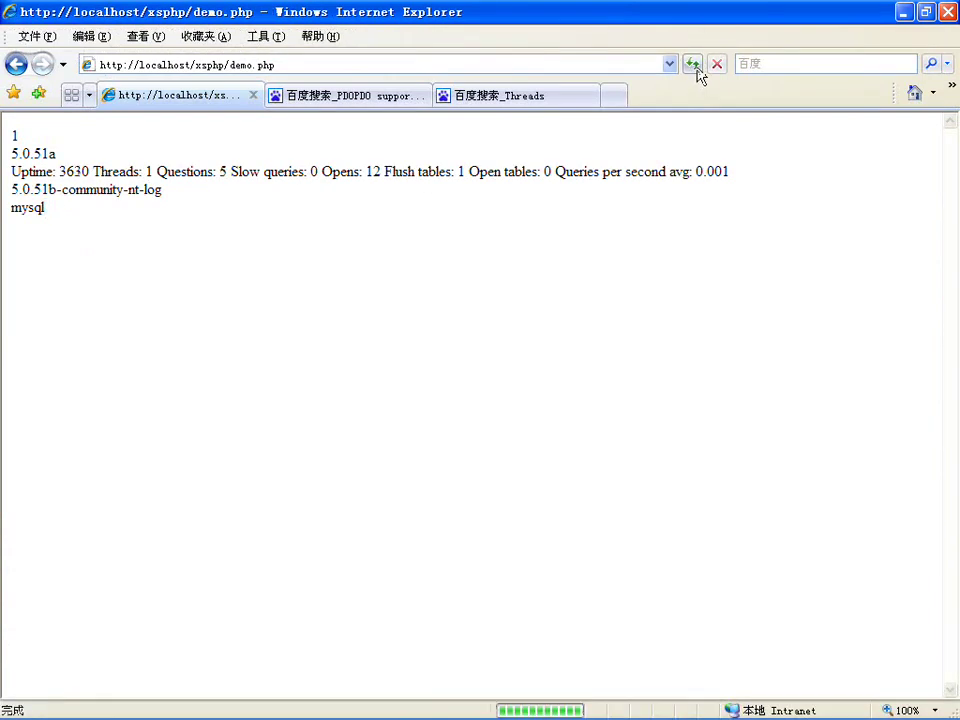
{"action": "left_click", "coordinate": [337, 63]}
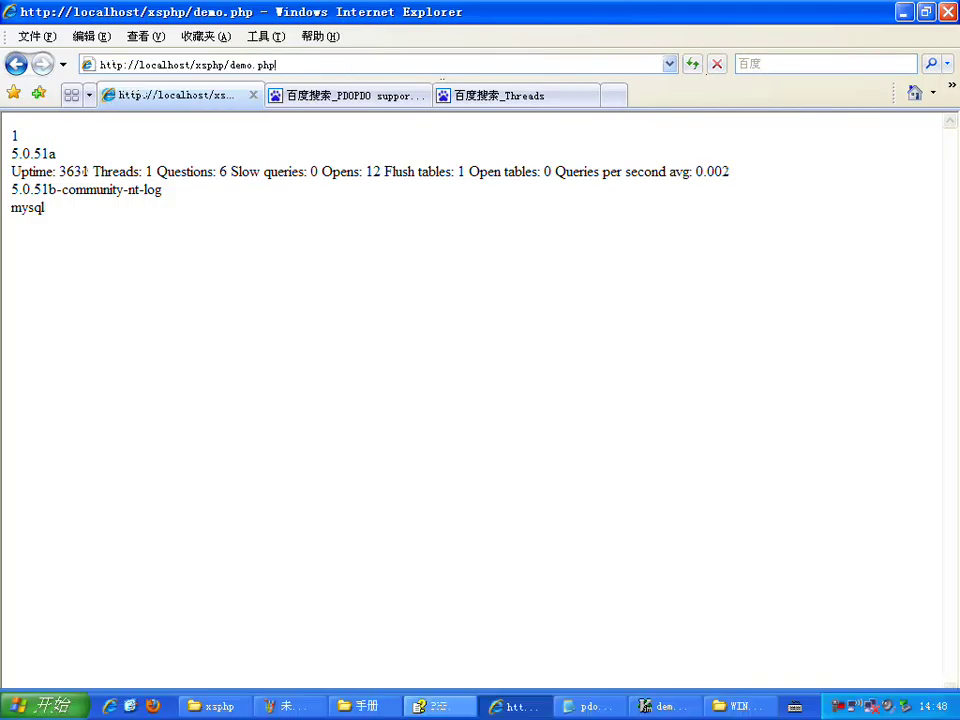
{"action": "left_click", "coordinate": [660, 706]}
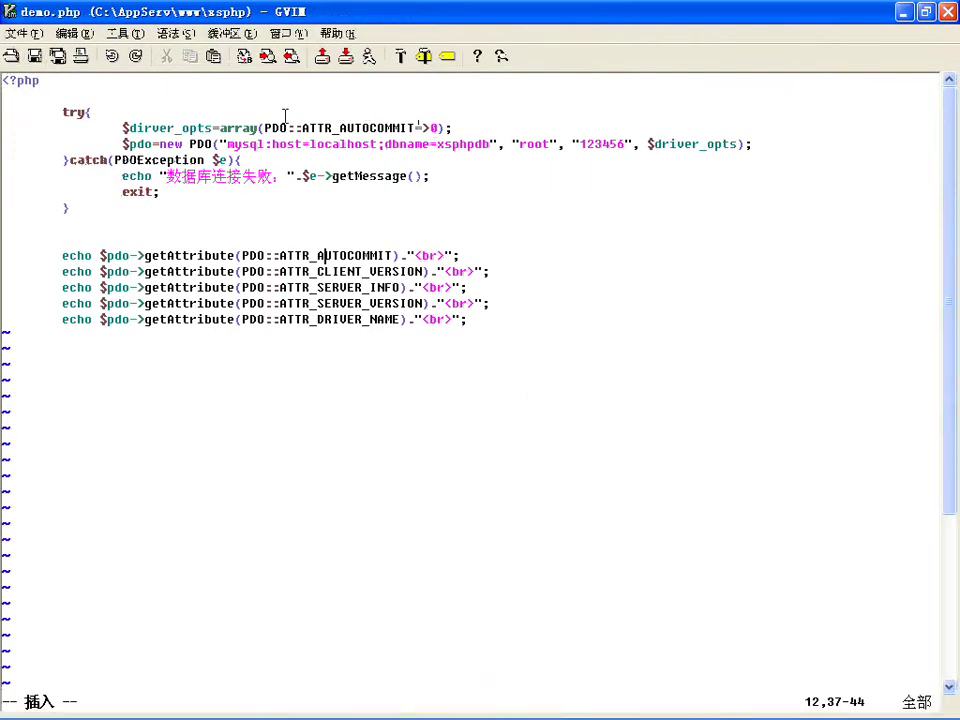
Correct the misspelled $dirver_opts variable to $driver_opts
{"action": "left_click", "coordinate": [435, 127]}
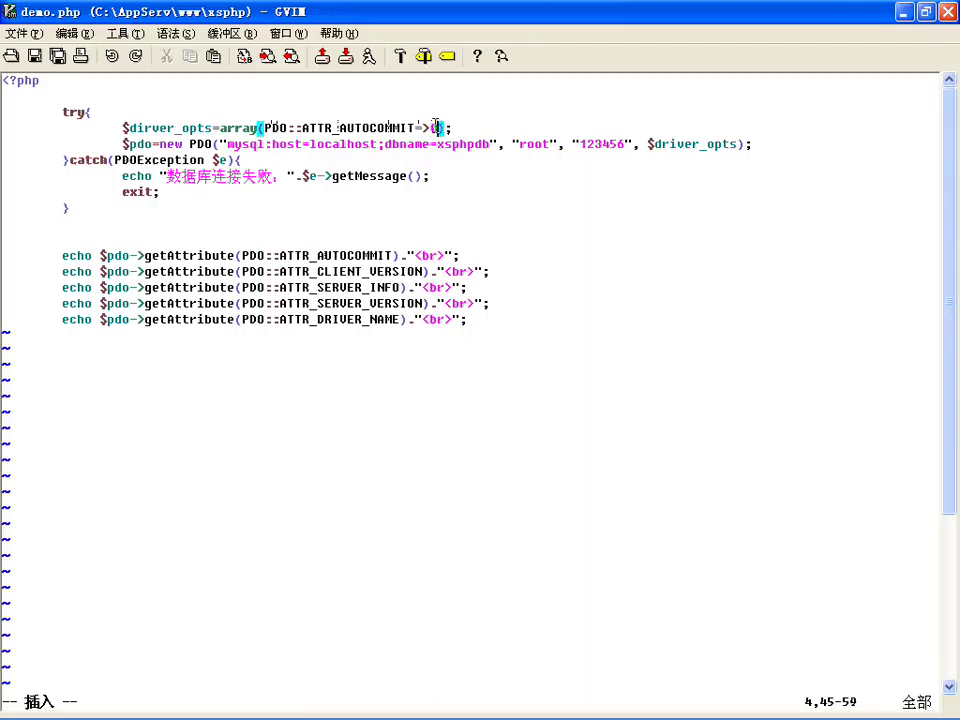
{"action": "left_click", "coordinate": [273, 127]}
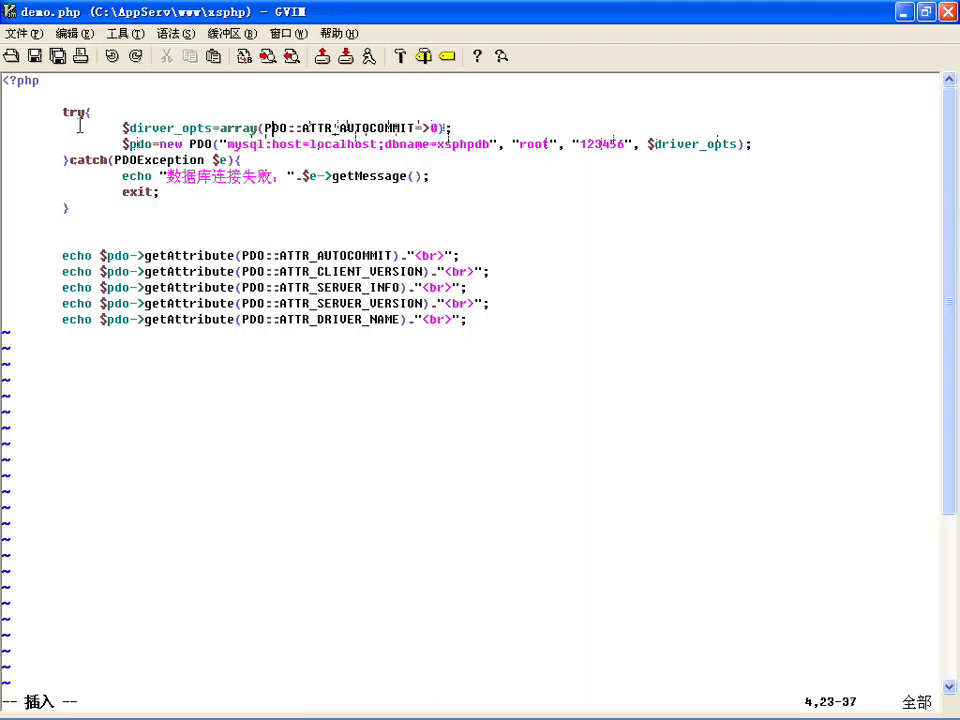
{"action": "left_click", "coordinate": [148, 127]}
{"action": "key", "text": "BackSpace"}
{"action": "type", "text": "ri"}
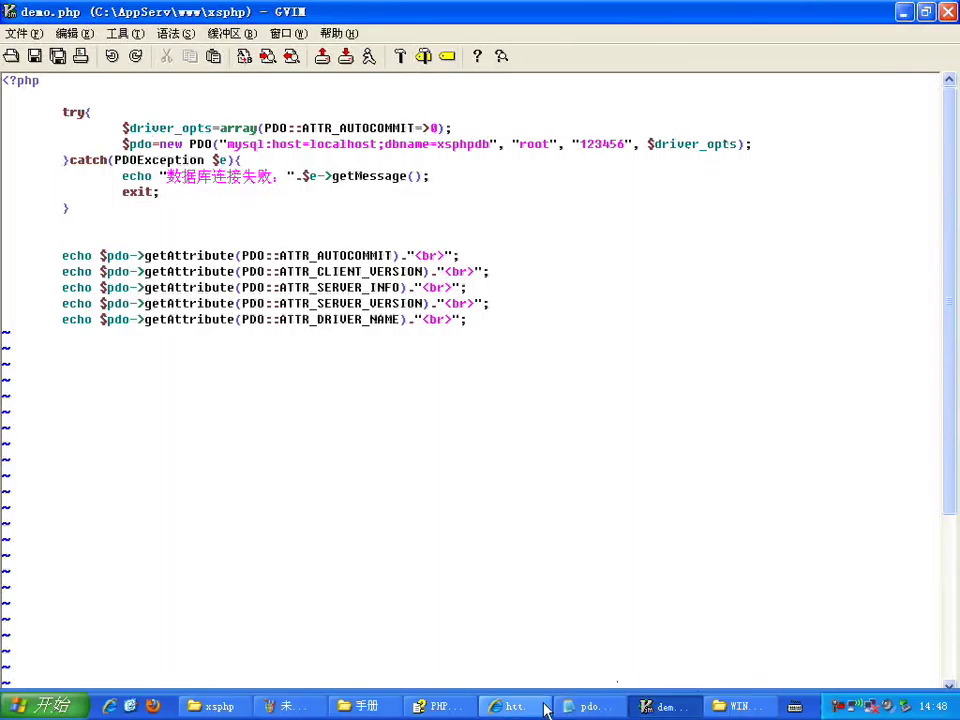
Reload the page and confirm it now prints autocommit 0
{"action": "left_click", "coordinate": [531, 707]}
{"action": "left_click", "coordinate": [694, 66]}
{"action": "left_click_drag", "start_coordinate": [22, 136], "coordinate": [8, 148]}
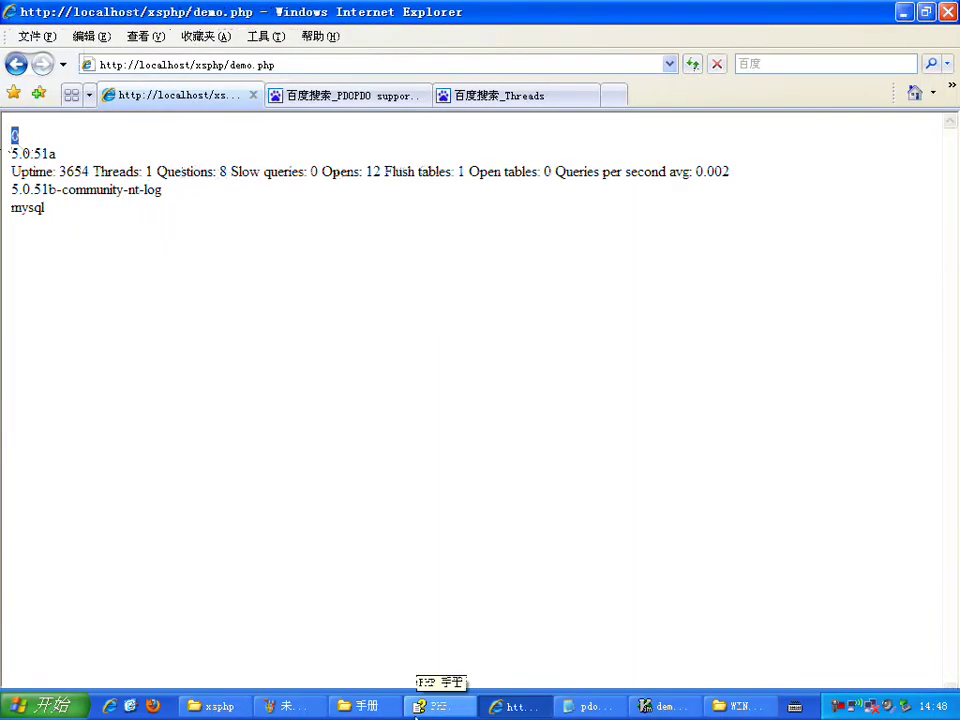
{"action": "left_click", "coordinate": [415, 708]}
Copy PDO::ATTR_PERSISTENT from the manual's constants list and paste it onto empty line 11
{"action": "left_click", "coordinate": [417, 466]}
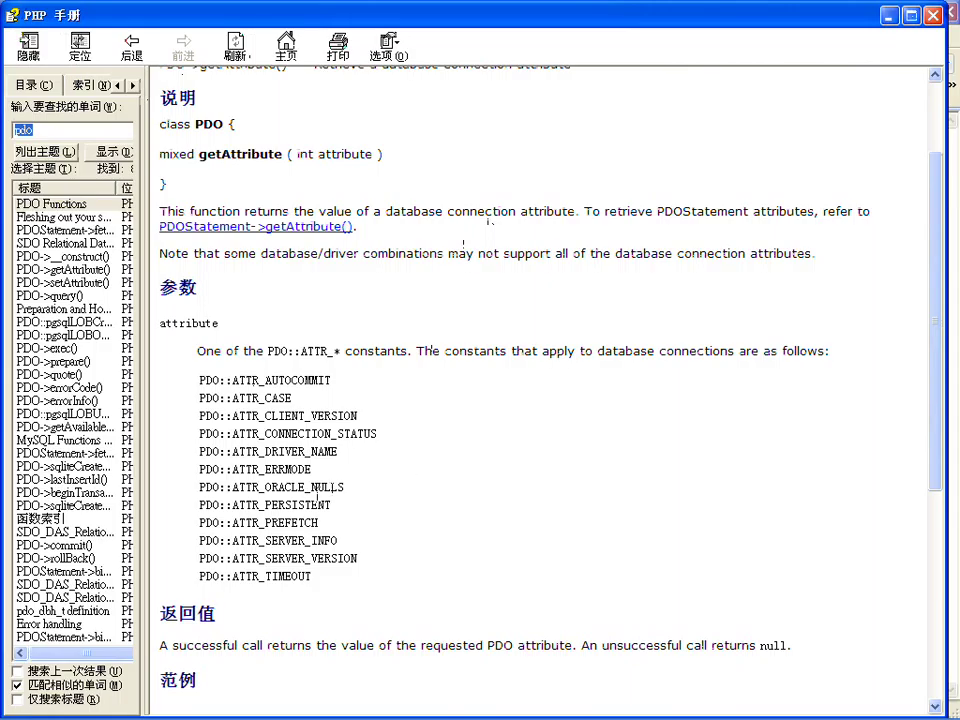
{"action": "left_click_drag", "start_coordinate": [202, 507], "coordinate": [325, 503]}
{"action": "key", "text": "ctrl+c"}
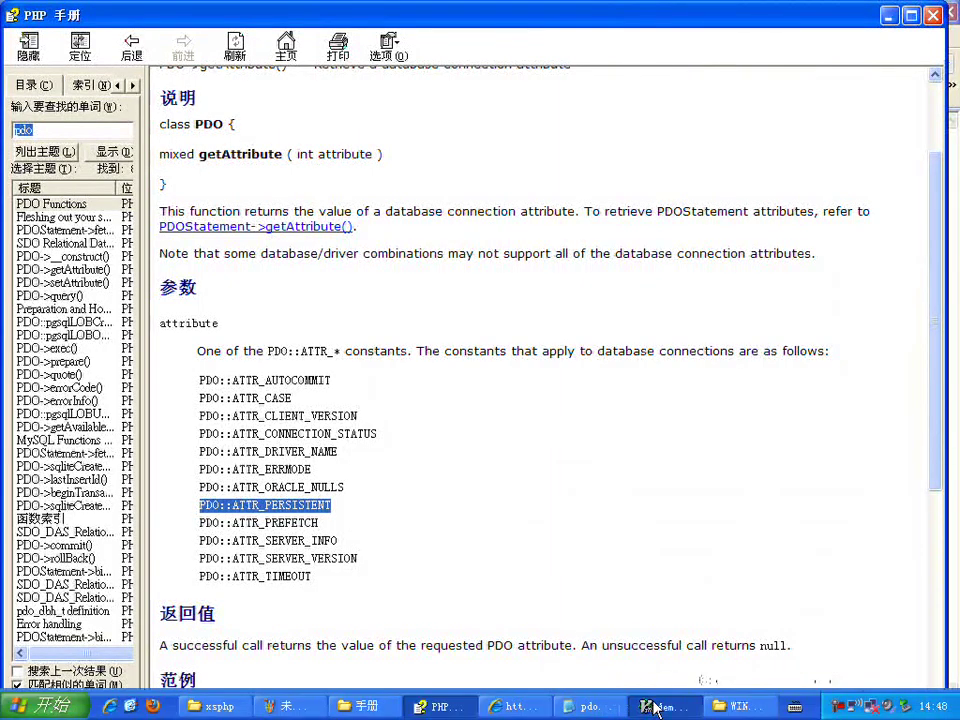
{"action": "left_click", "coordinate": [640, 697]}
{"action": "key", "text": "i"}
{"action": "left_click", "coordinate": [36, 244]}
{"action": "key", "text": "ctrl+v"}
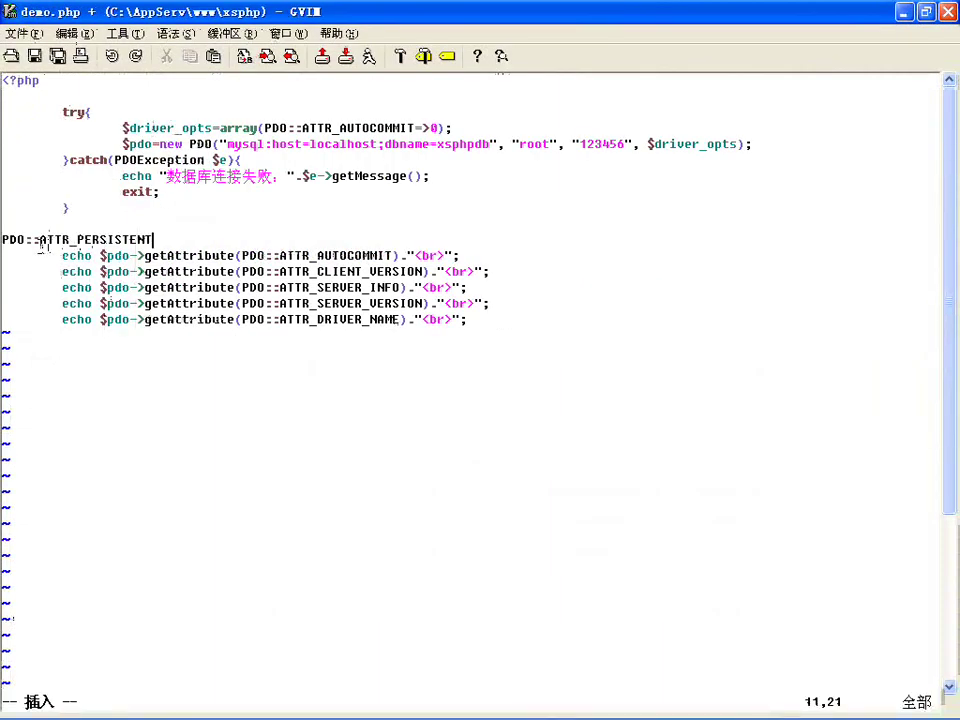
Duplicate the autocommit echo line in demo.php
{"action": "left_click_drag", "start_coordinate": [30, 250], "coordinate": [487, 254]}
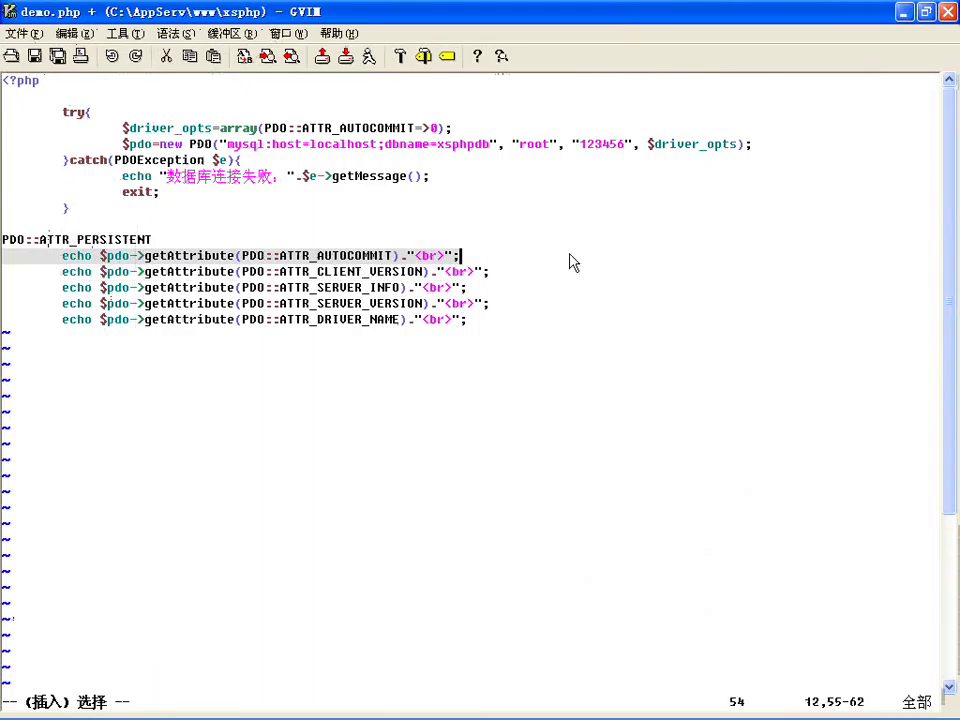
{"action": "key", "text": "ctrl+c"}
{"action": "key", "text": "Return"}
{"action": "key", "text": "Up"}
{"action": "key", "text": "ctrl+v"}
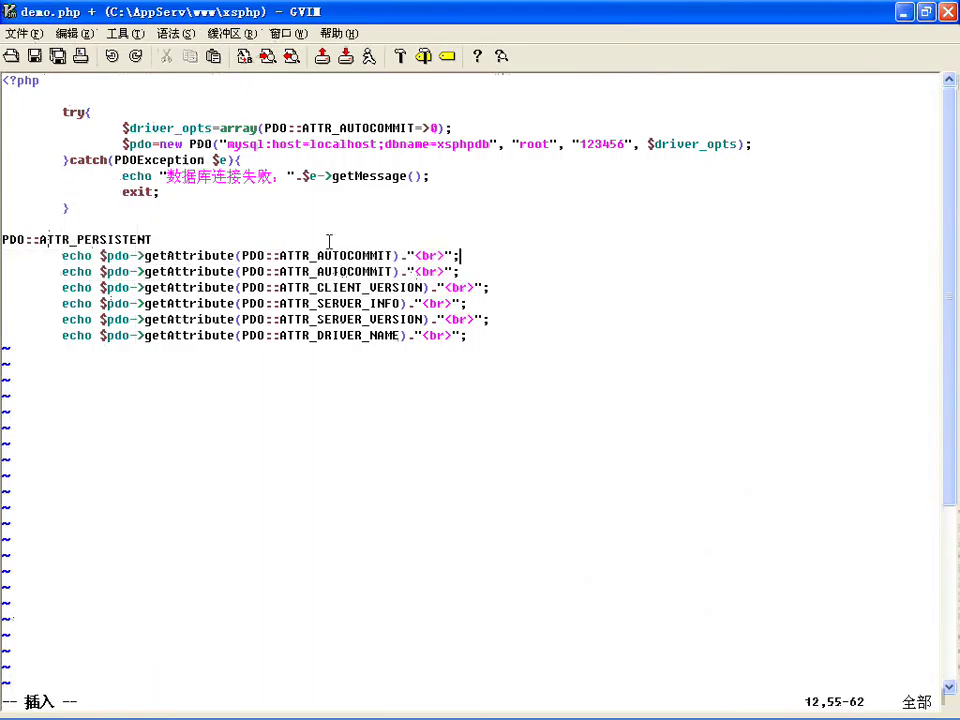
Swap PDO::ATTR_PERSISTENT into the duplicated echo line, save, and reload the page
{"action": "left_click_drag", "start_coordinate": [150, 240], "coordinate": [2, 240]}
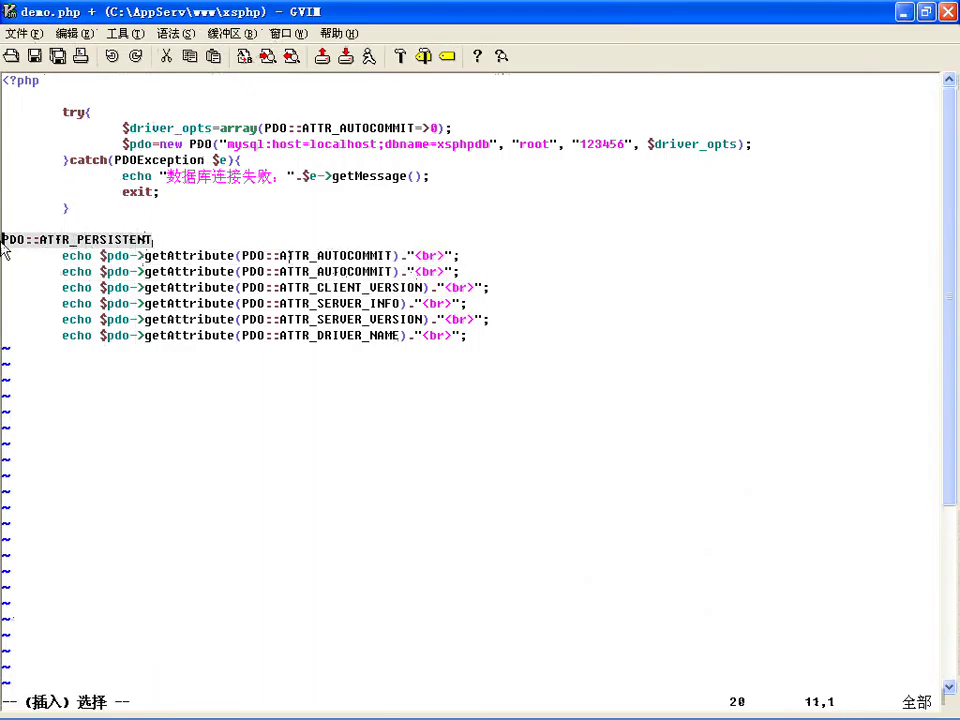
{"action": "key", "text": "Delete"}
{"action": "left_click_drag", "start_coordinate": [238, 255], "coordinate": [396, 255]}
{"action": "key", "text": "ctrl+v"}
{"action": "key", "text": "ctrl+s"}
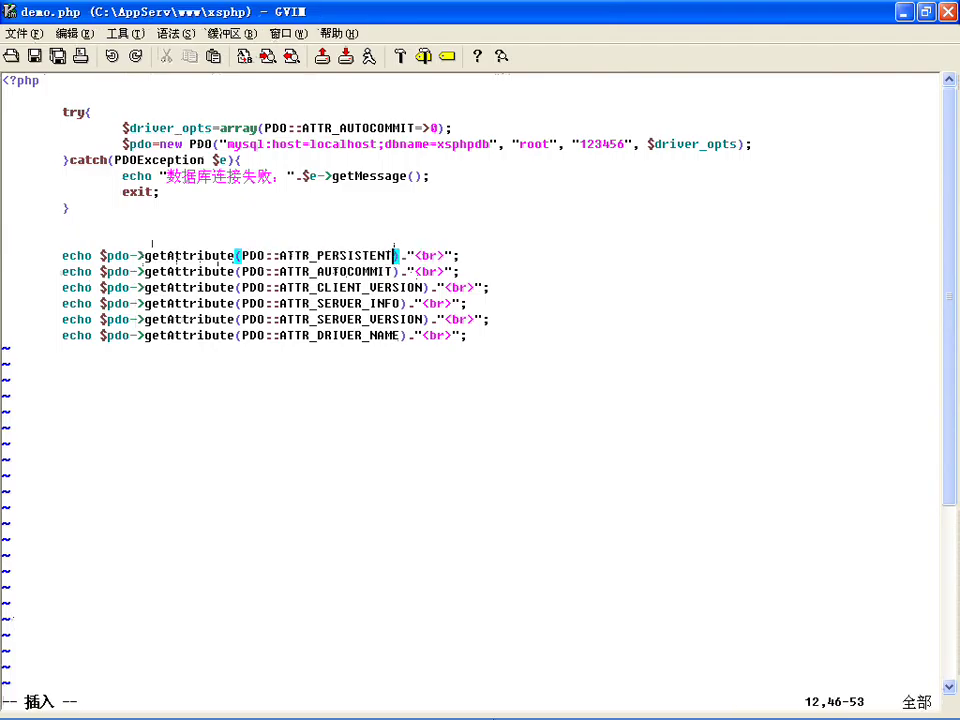
{"action": "left_click", "coordinate": [560, 705]}
{"action": "left_click", "coordinate": [692, 64]}
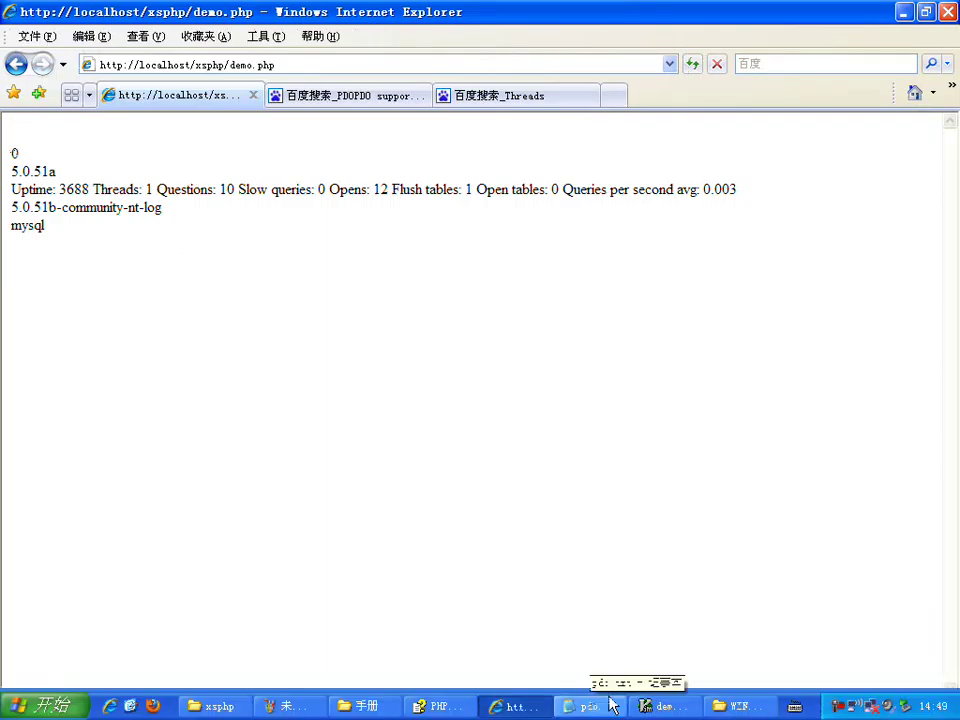
{"action": "left_click", "coordinate": [652, 705]}
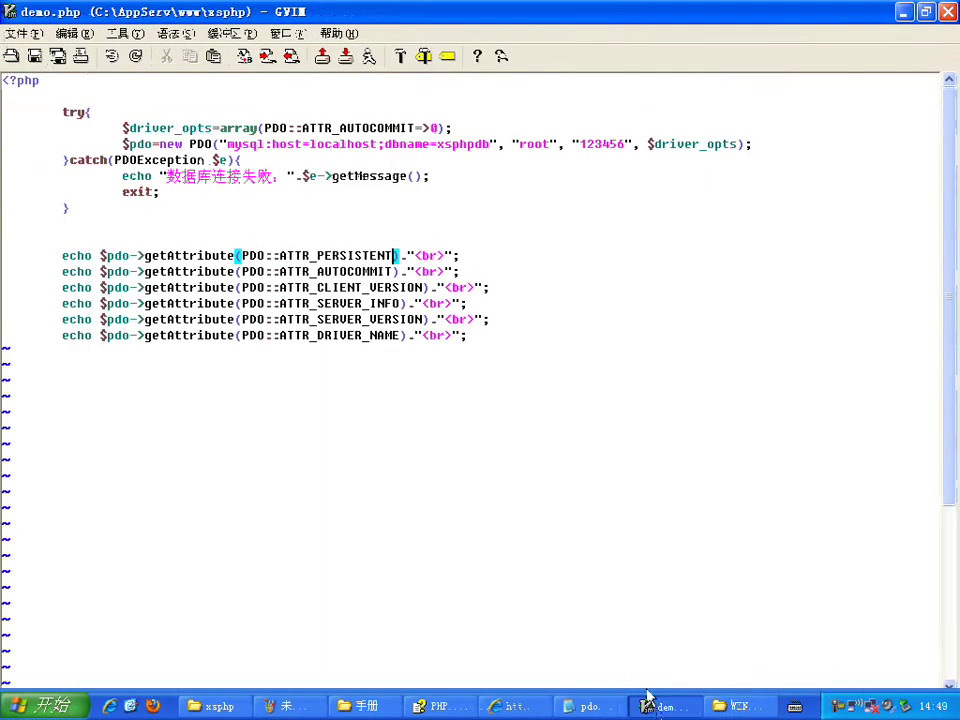
Add PDO::ATTR_PERSISTENT=>true to the driver options array, save, and reload
{"action": "left_click", "coordinate": [440, 127]}
{"action": "type", "text": ", "}
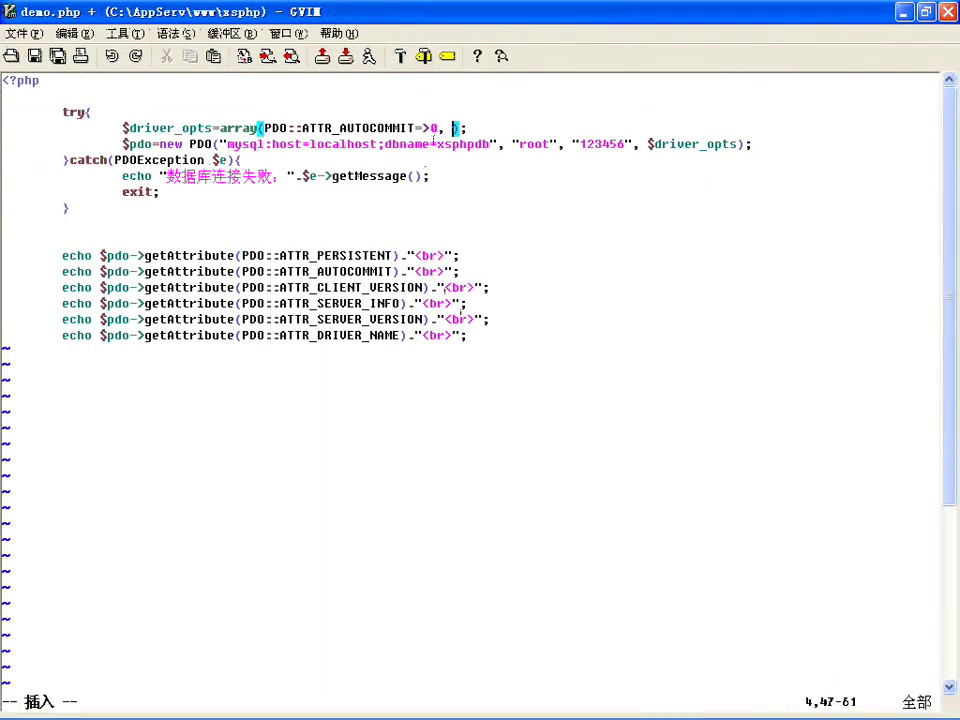
{"action": "type", "text": "PDO::ATTR_PERSISTENT"}
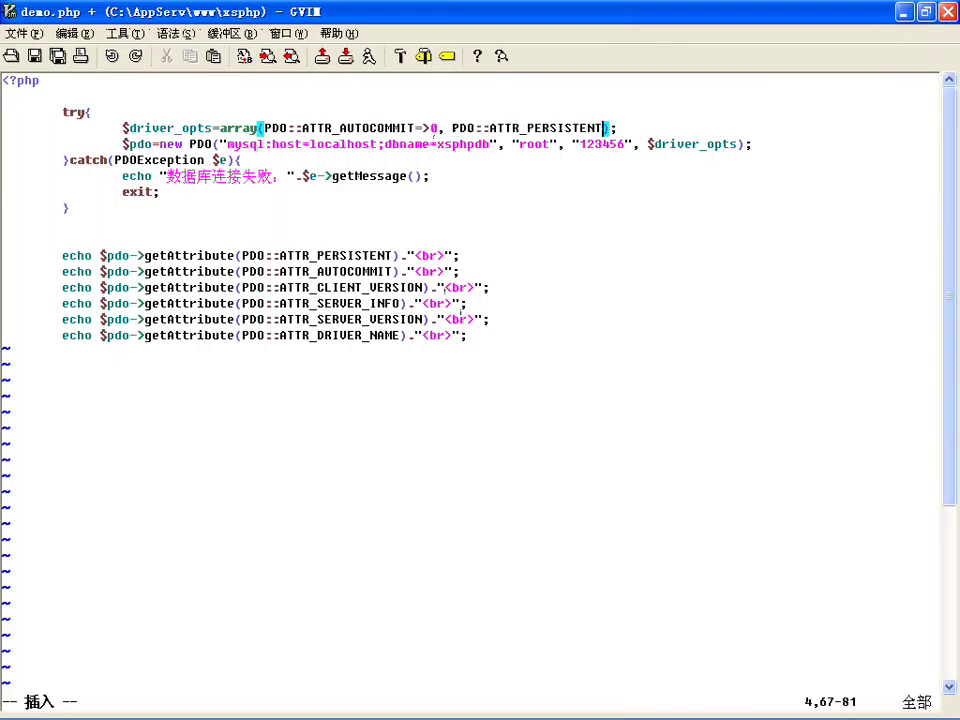
{"action": "type", "text": "=\"\""}
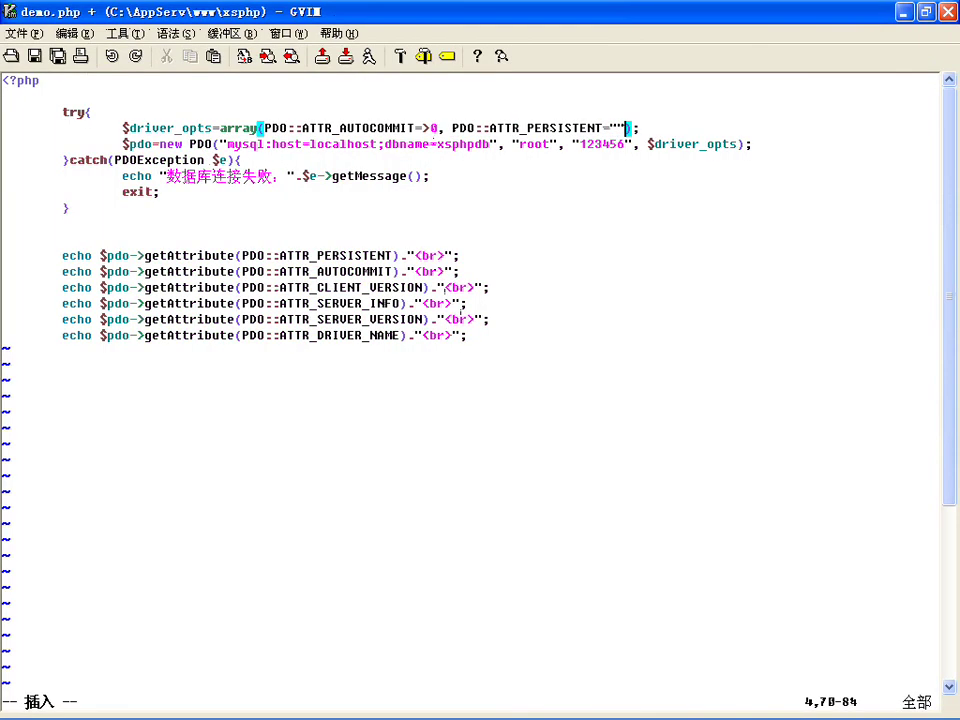
{"action": "key", "text": "BackSpace"}
{"action": "key", "text": "BackSpace"}
{"action": "type", "text": "true"}
{"action": "key", "text": "ctrl+s"}
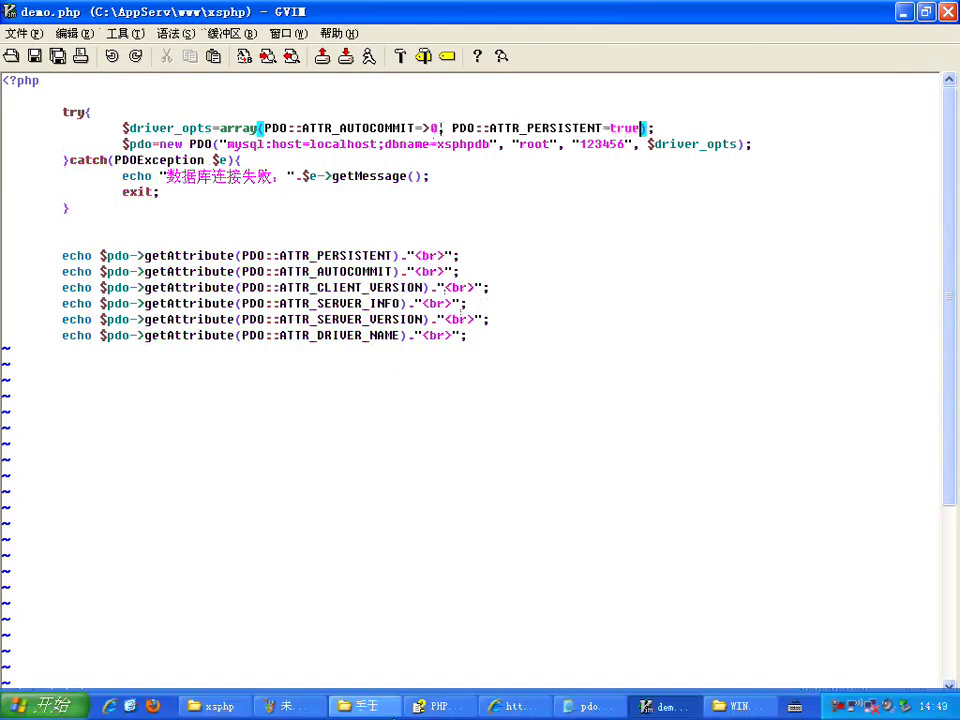
{"action": "key", "text": "alt+Tab"}
{"action": "left_click", "coordinate": [692, 66]}
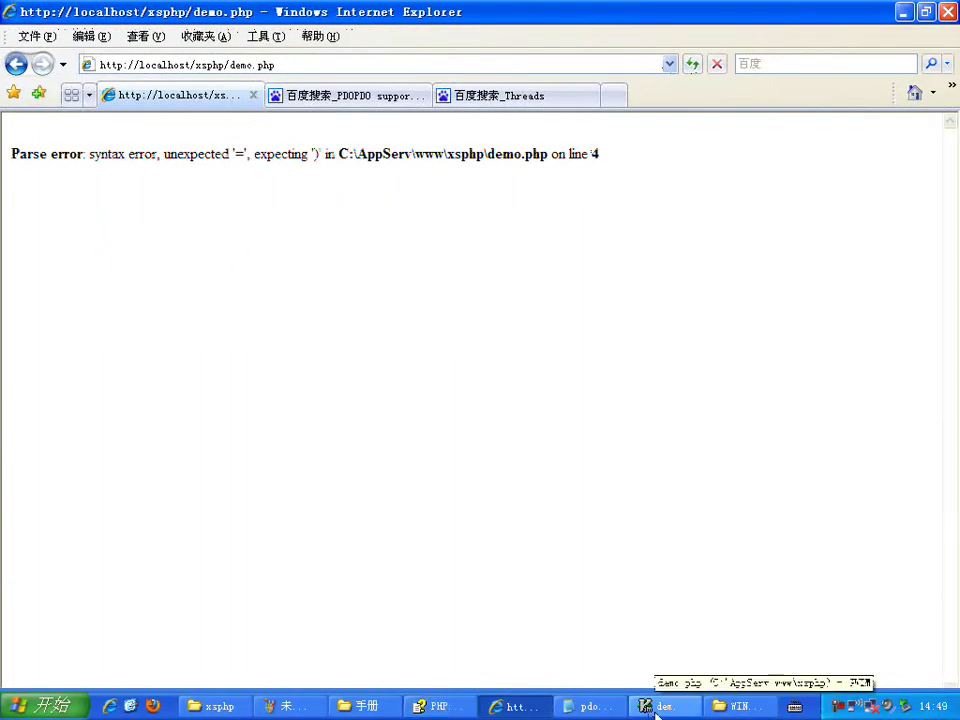
Fix the missing '>' before true and reload to show persistent 1 above autocommit 0
{"action": "left_click", "coordinate": [662, 706]}
{"action": "left_click", "coordinate": [609, 130]}
{"action": "type", "text": ">"}
{"action": "mouse_move", "coordinate": [452, 128]}
{"action": "left_mouse_down"}
{"action": "mouse_move", "coordinate": [490, 144]}
{"action": "mouse_move", "coordinate": [88, 112]}
{"action": "left_mouse_up"}
{"action": "left_click", "coordinate": [490, 319]}
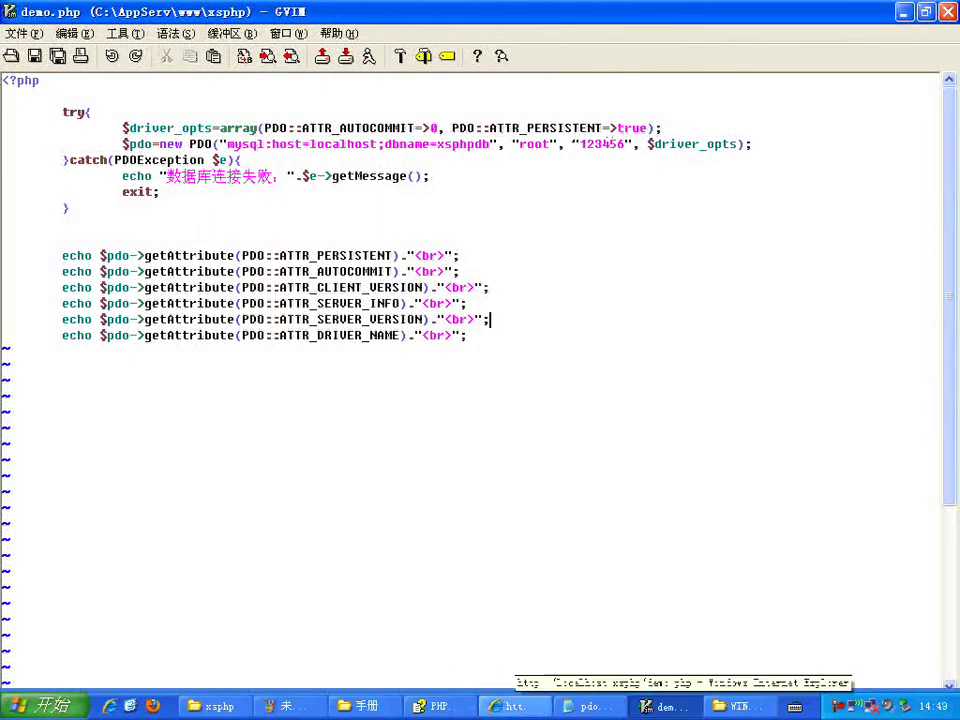
{"action": "left_click", "coordinate": [493, 708]}
{"action": "left_click", "coordinate": [695, 76]}
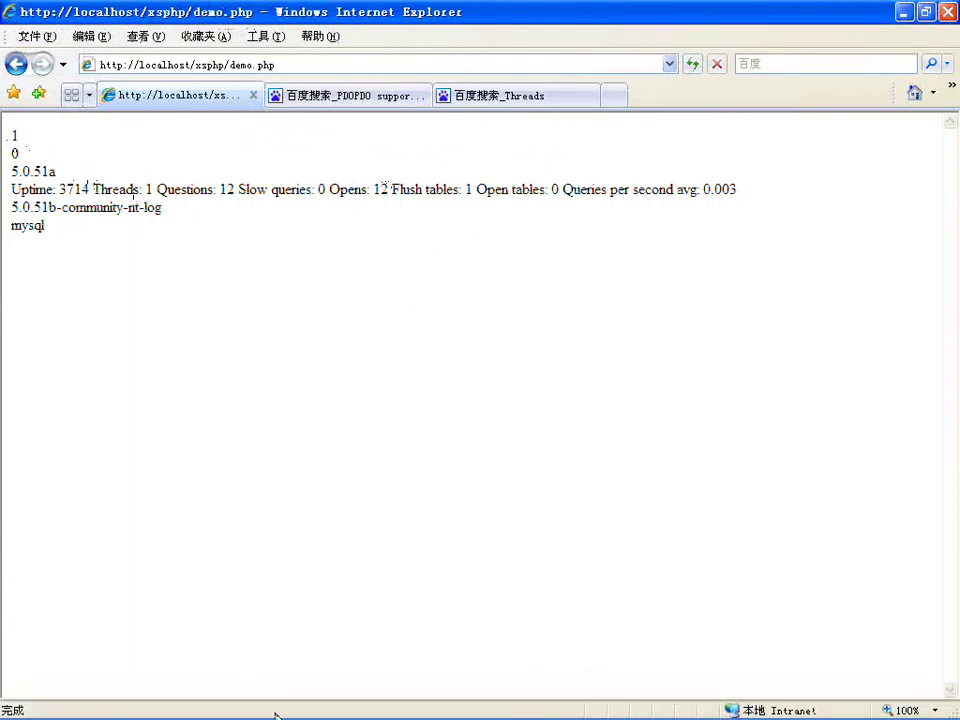
Comment out the $driver_opts line with //
{"action": "mouse_move", "coordinate": [276, 714]}
{"action": "left_click", "coordinate": [648, 707]}
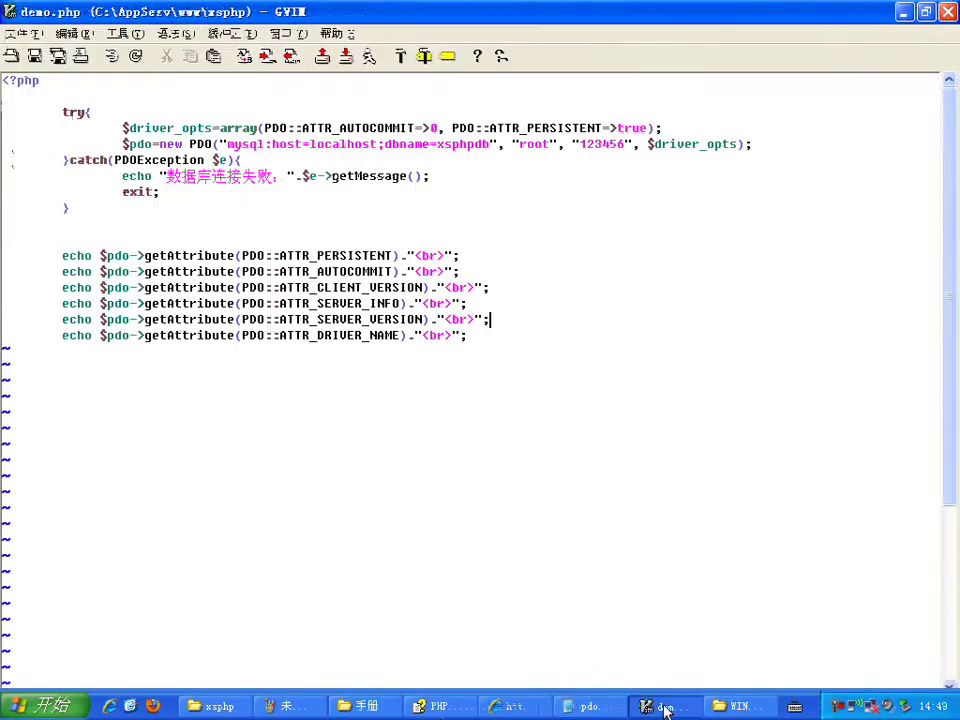
{"action": "left_click", "coordinate": [493, 360]}
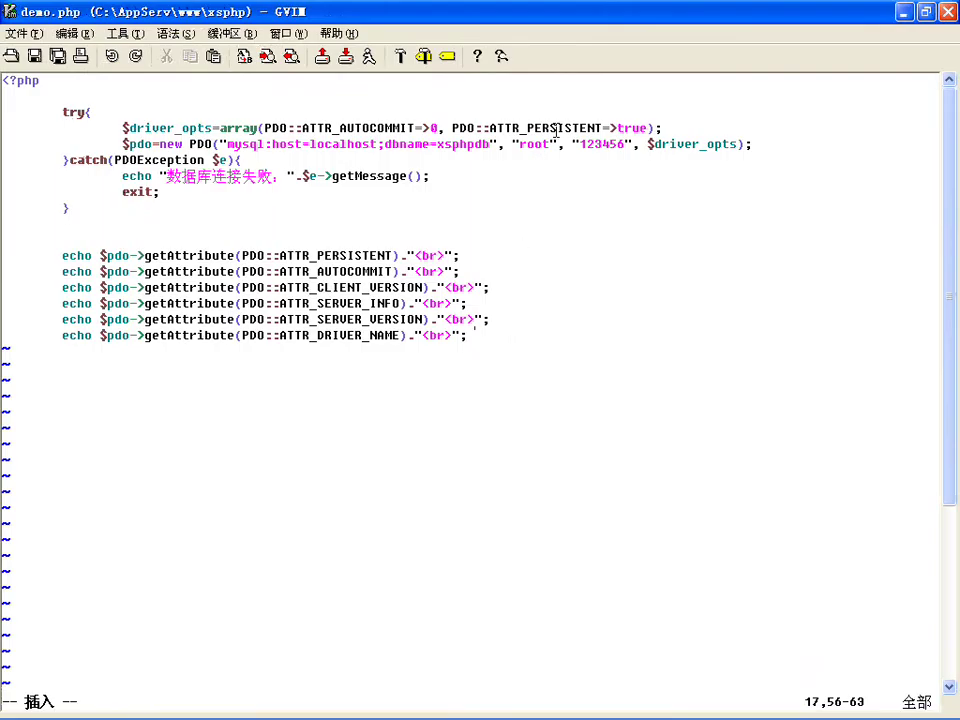
{"action": "left_click_drag", "start_coordinate": [443, 128], "coordinate": [549, 128]}
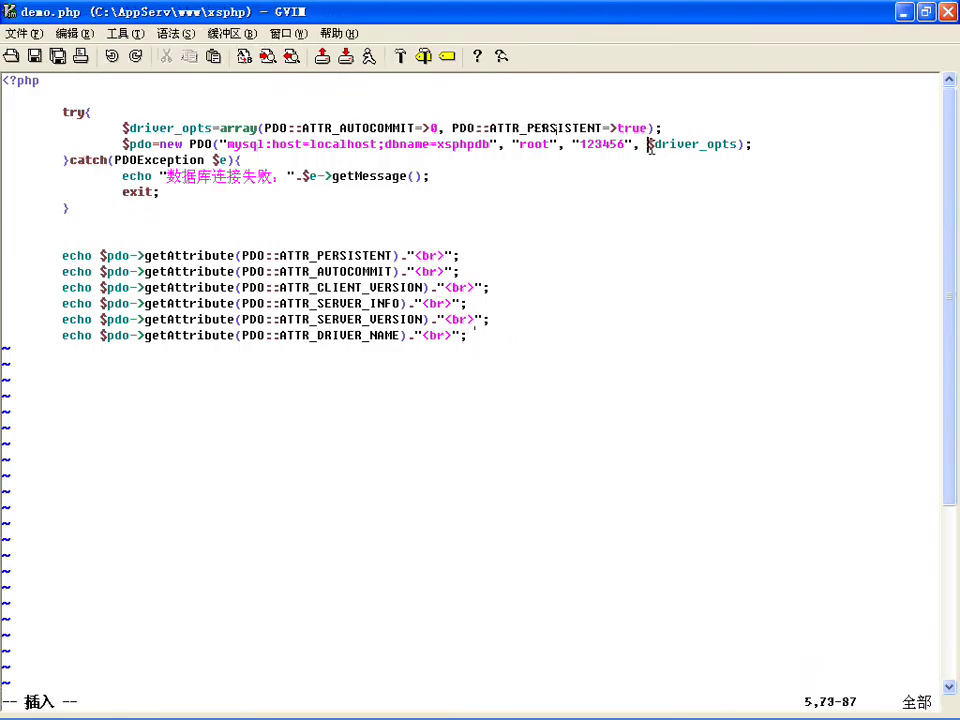
{"action": "left_click_drag", "start_coordinate": [649, 144], "coordinate": [731, 144]}
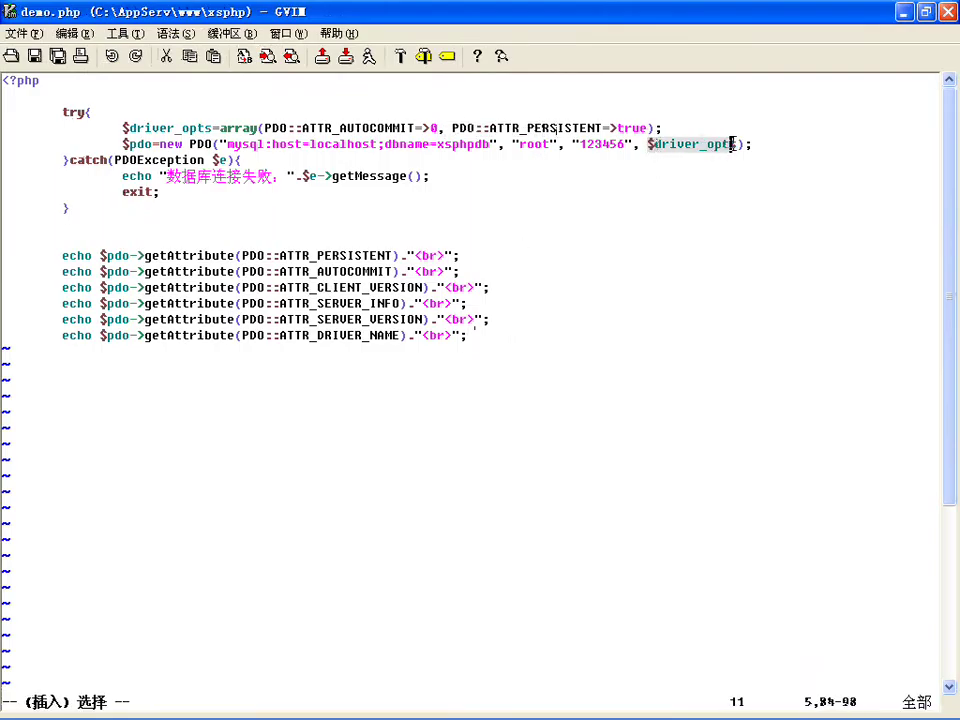
{"action": "left_click", "coordinate": [466, 128]}
{"action": "left_click", "coordinate": [68, 128]}
{"action": "type", "text": "//"}
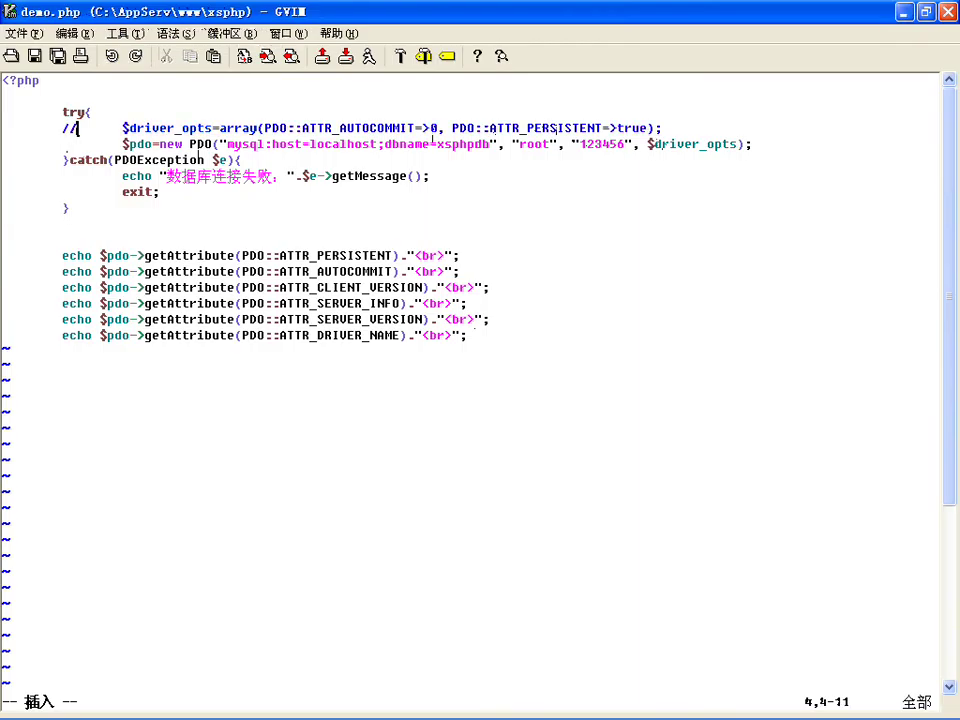
Open blank indented lines below the PDO connection line
{"action": "left_click", "coordinate": [145, 225]}
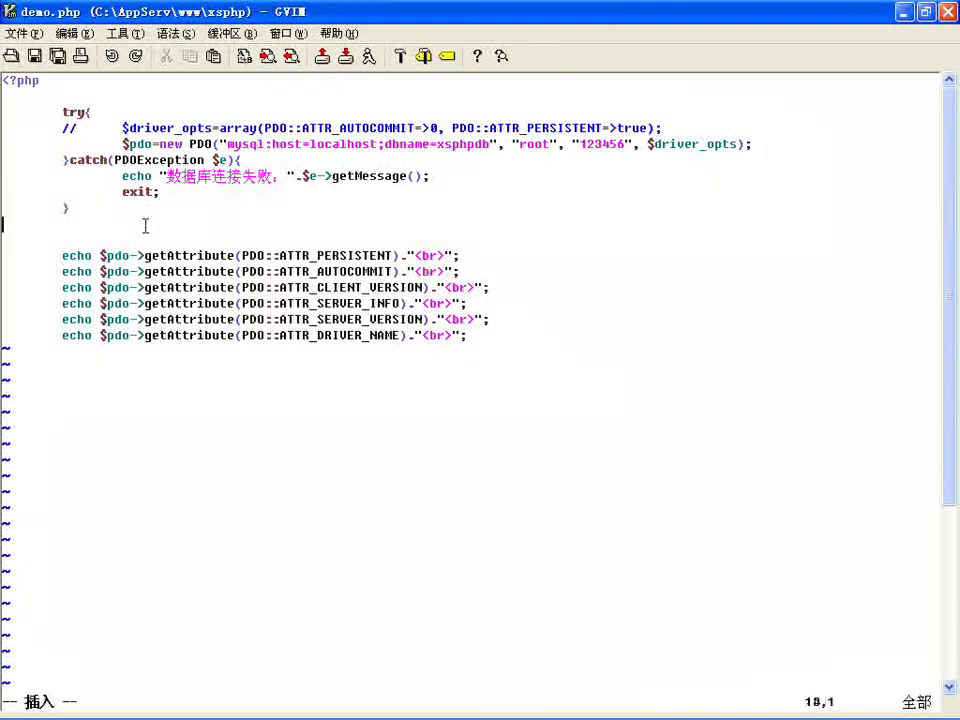
{"action": "left_click", "coordinate": [771, 146]}
{"action": "key", "text": "Return"}
{"action": "key", "text": "Return"}
{"action": "key", "text": "Return"}
{"action": "key", "text": "Up"}
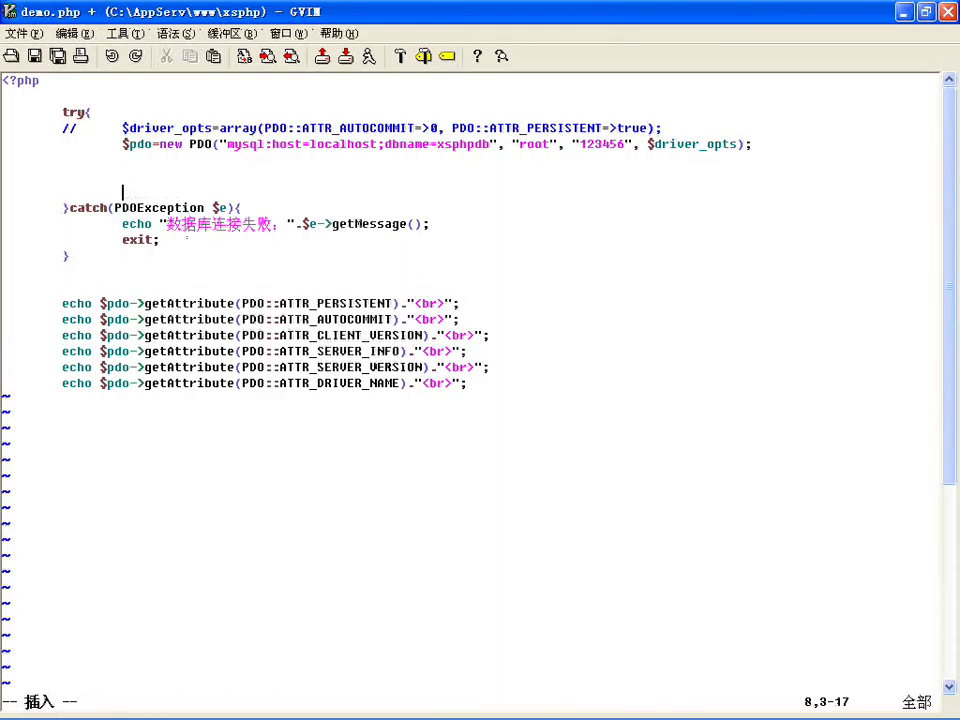
{"action": "key", "text": "Tab"}
{"action": "key", "text": "Tab"}
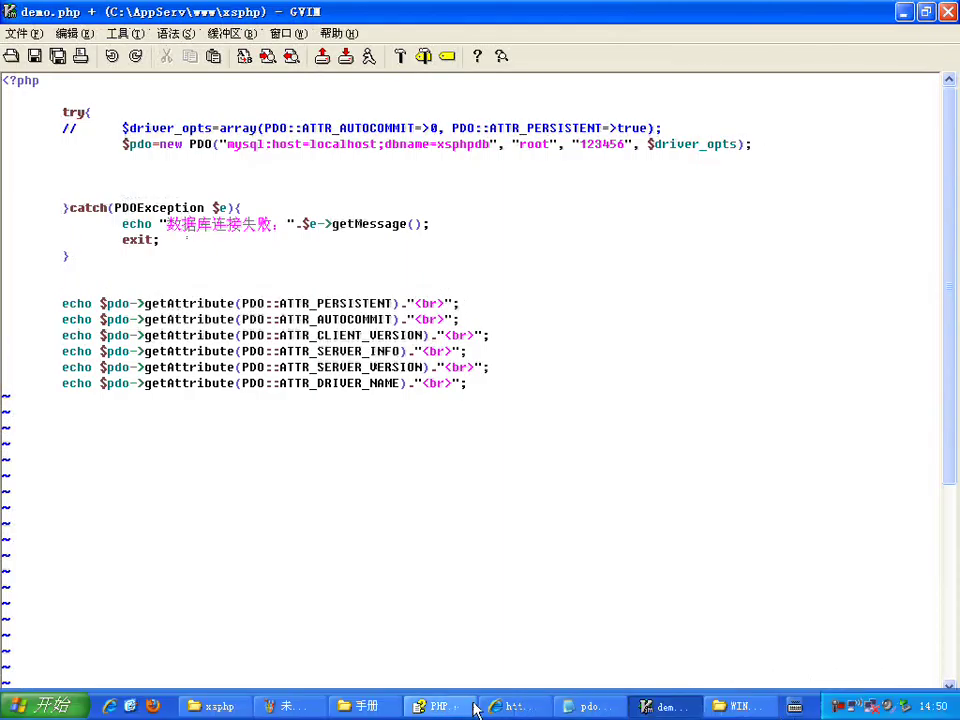
{"action": "left_click", "coordinate": [440, 706]}
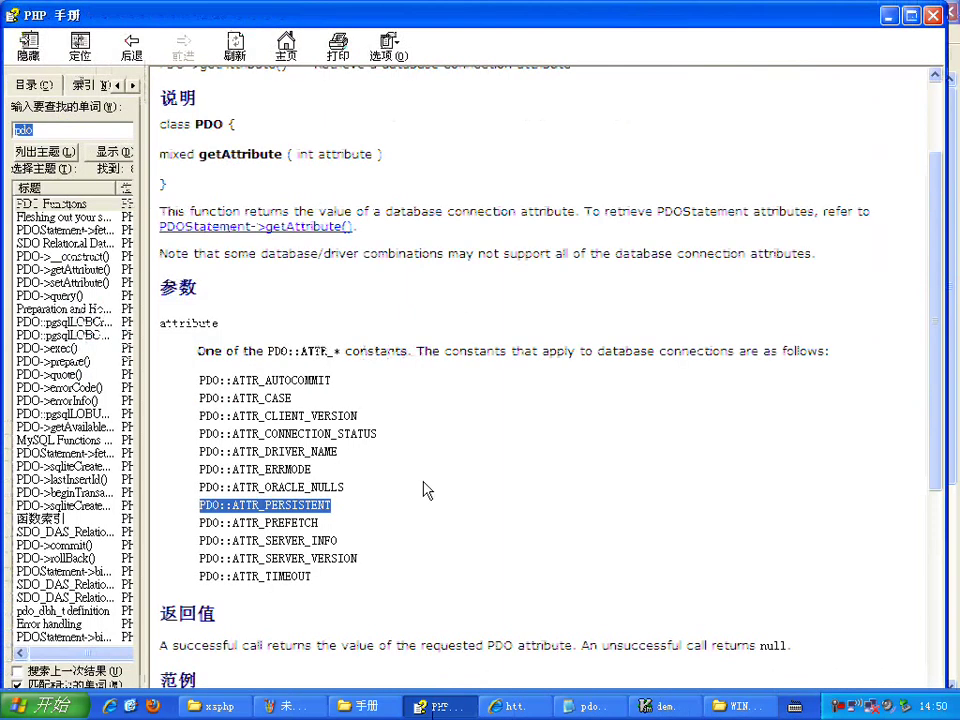
Go back to the PDO class page and open the setAttribute reference to review its attributes
{"action": "left_click", "coordinate": [132, 46]}
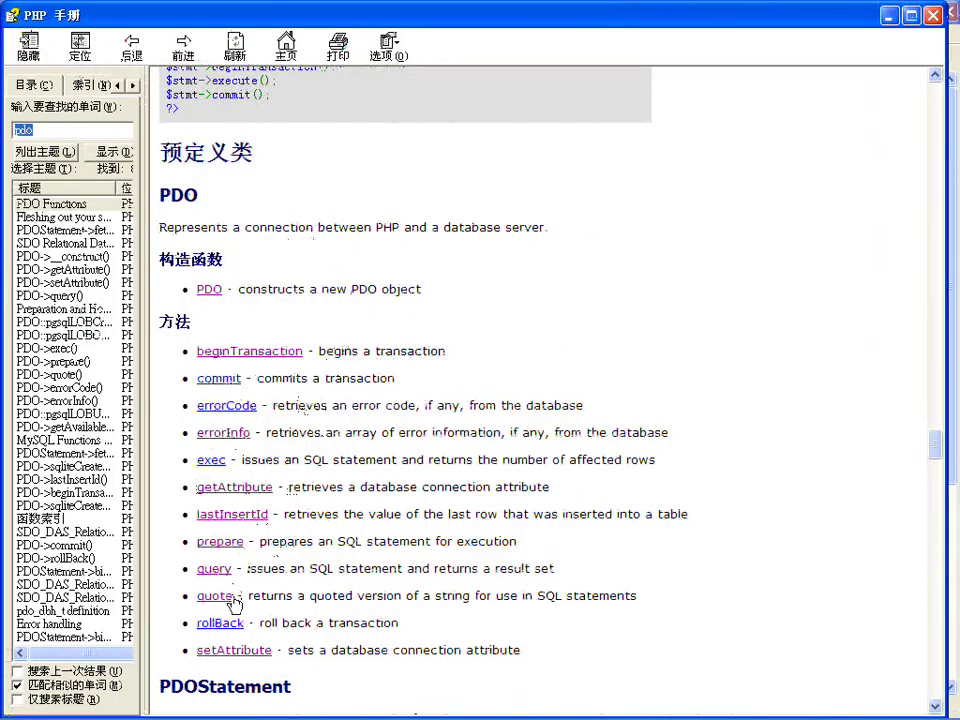
{"action": "left_click", "coordinate": [233, 651]}
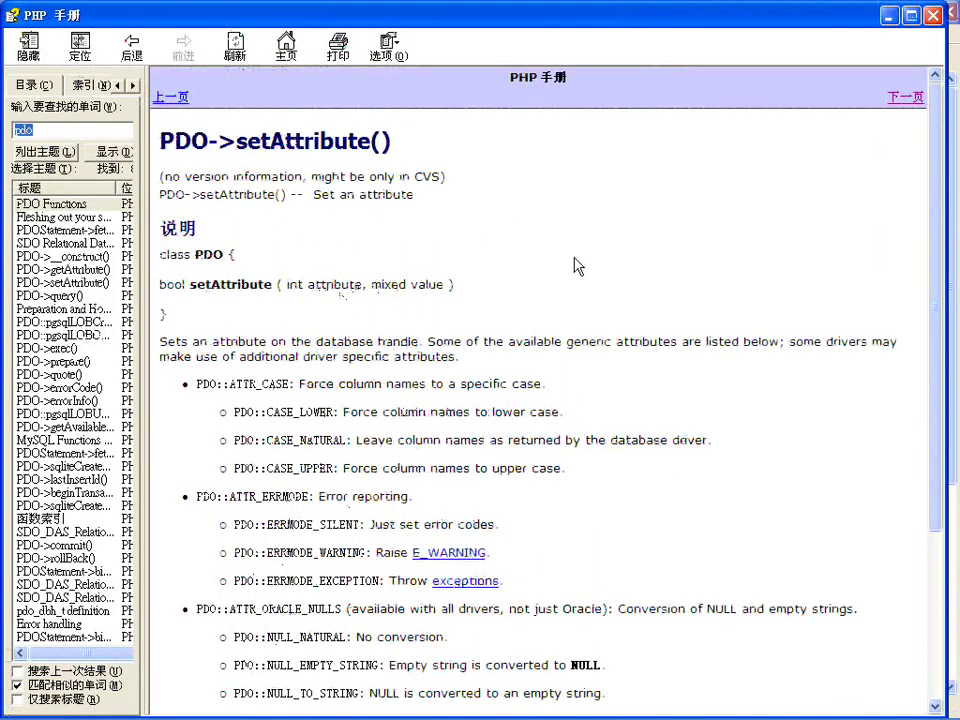
{"action": "left_click_drag", "start_coordinate": [943, 222], "coordinate": [943, 385]}
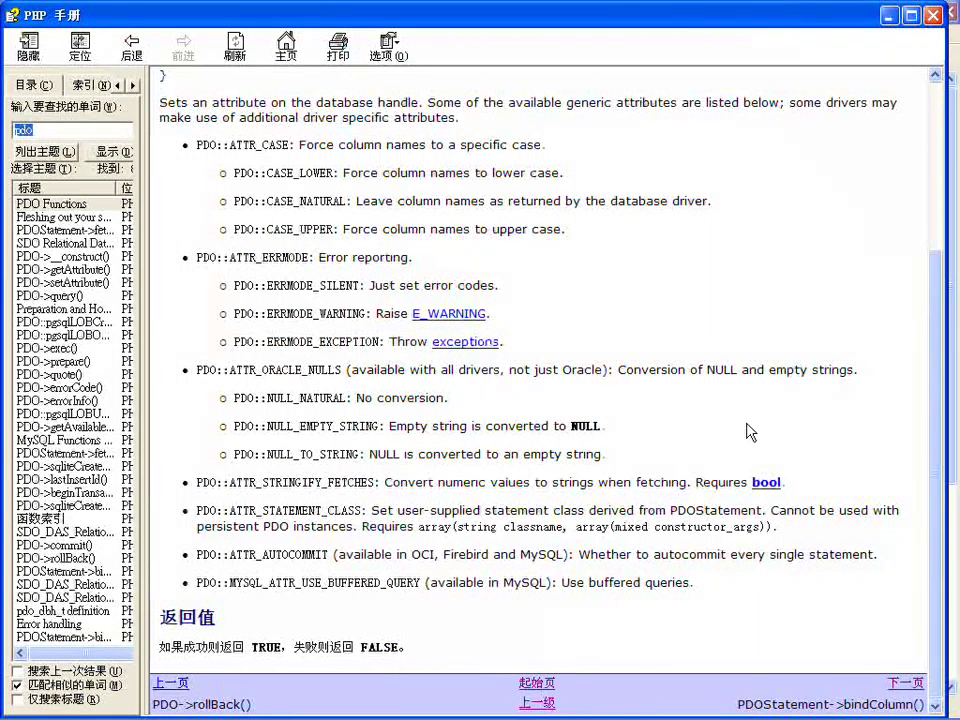
{"action": "left_click_drag", "start_coordinate": [945, 465], "coordinate": [952, 300]}
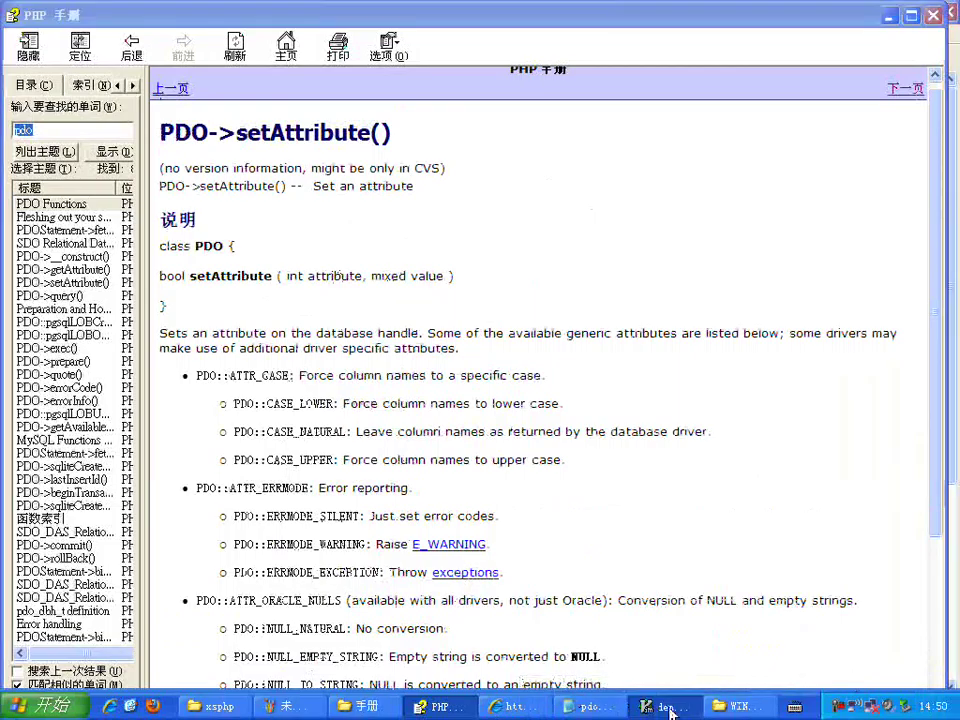
{"action": "left_click", "coordinate": [670, 707]}
{"action": "type", "text": "$pdo-"}
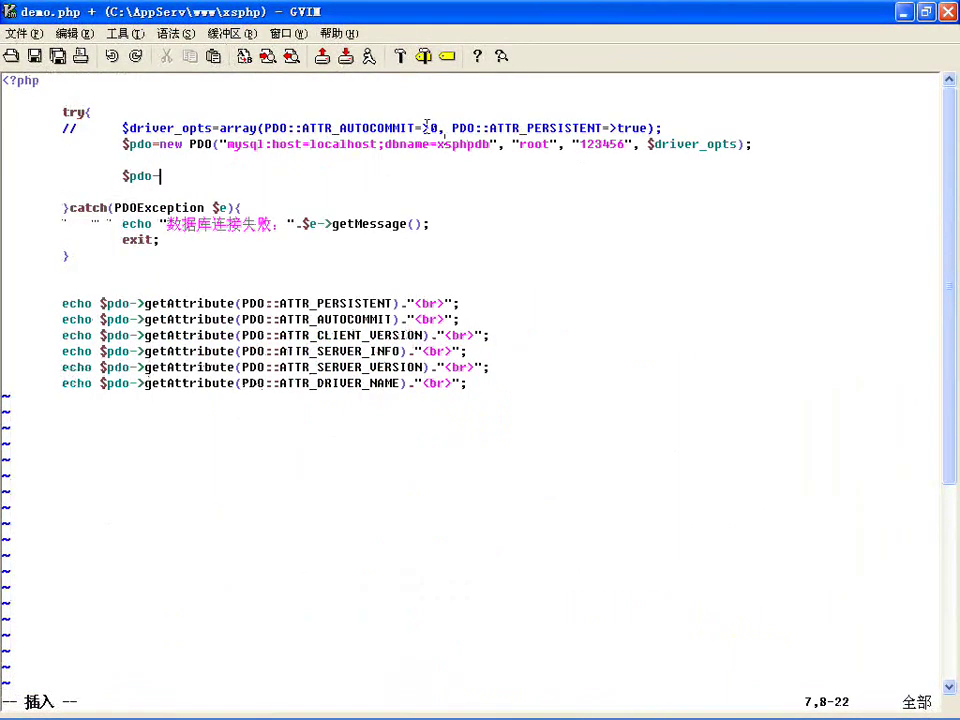
Delete the partial $pdo- statement on line 7, save, and reload the page
{"action": "left_click_drag", "start_coordinate": [211, 178], "coordinate": [122, 176]}
{"action": "key", "text": "BackSpace"}
{"action": "key", "text": "ctrl+s"}
{"action": "left_click", "coordinate": [537, 710]}
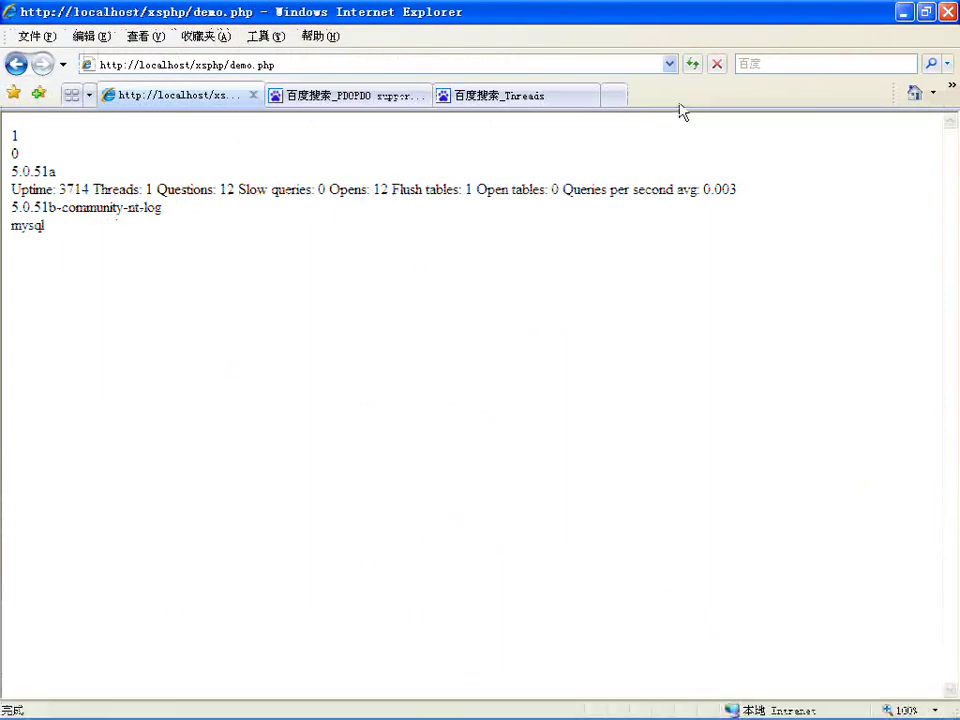
{"action": "left_click", "coordinate": [692, 64]}
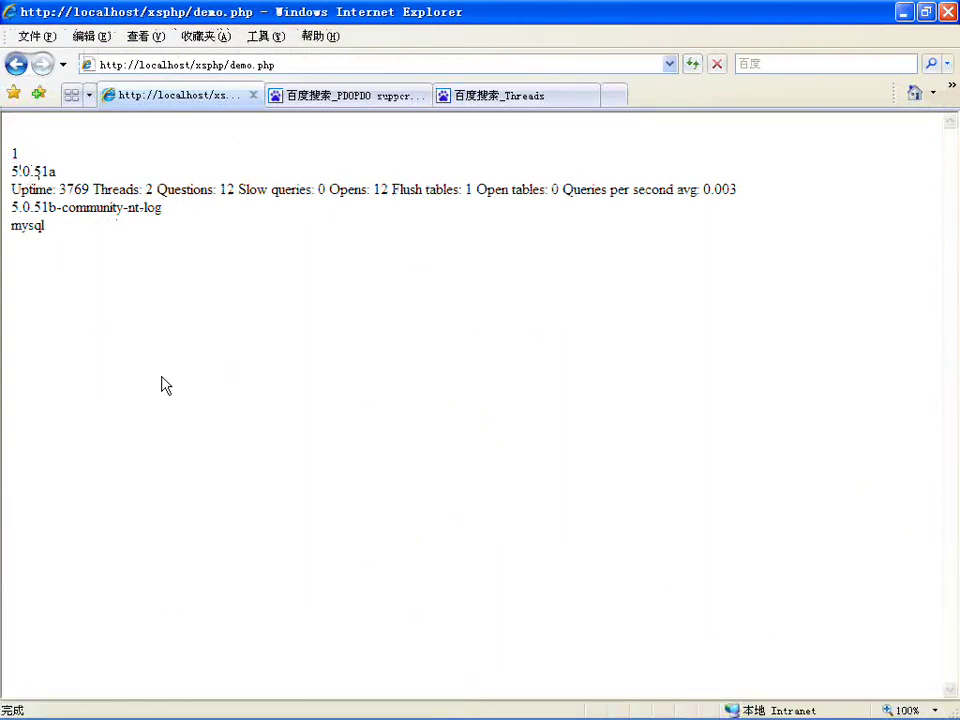
{"action": "left_click", "coordinate": [664, 708]}
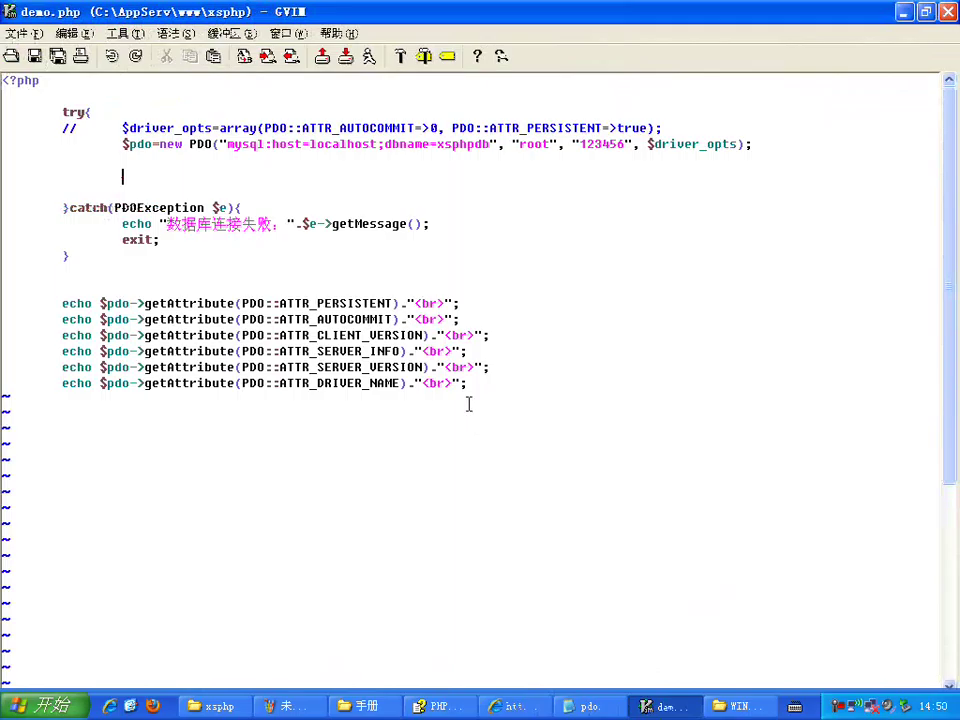
{"action": "type", "text": "$pdo->"}
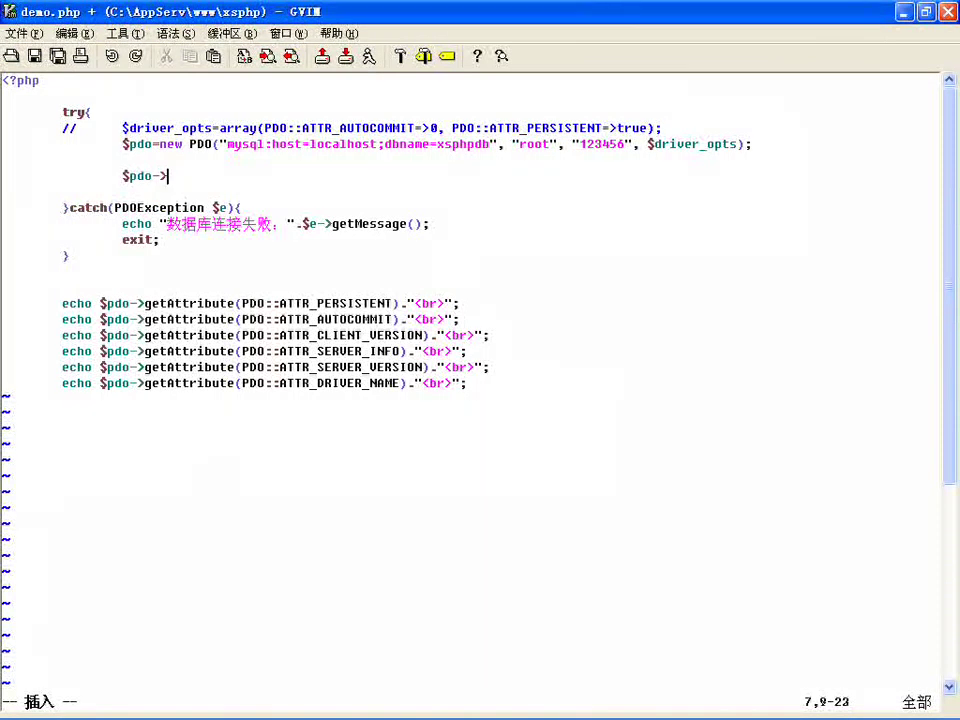
{"action": "type", "text": "setAttribute();"}
Write a setAttribute call with PDO::ATTR_AUTOCOMMIT copied from line 4
{"action": "key", "text": "Left"}
{"action": "key", "text": "Left"}
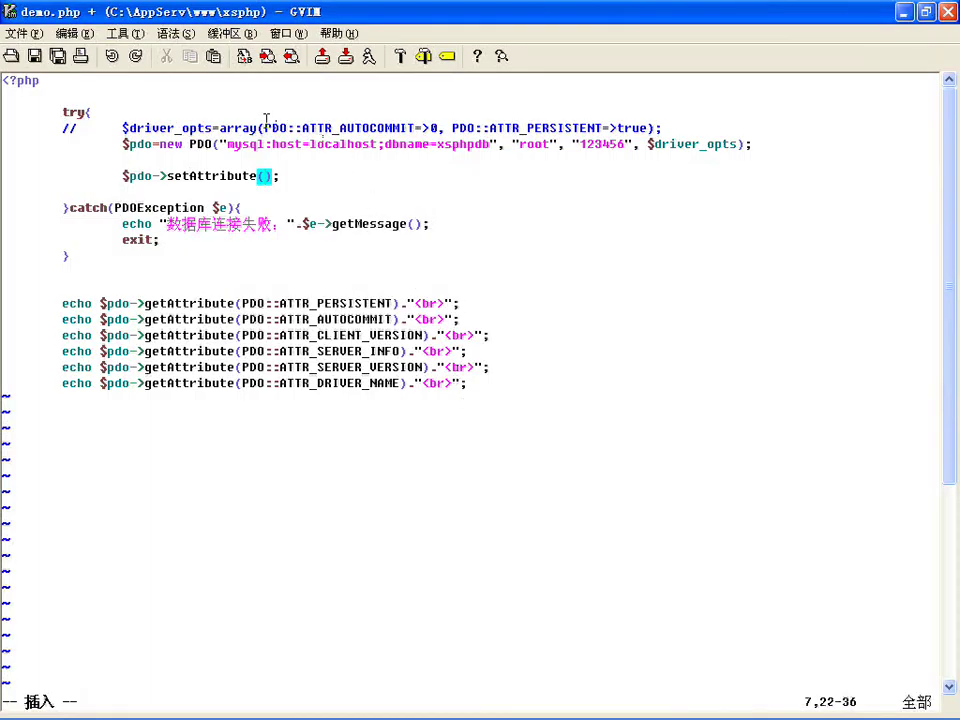
{"action": "left_click_drag", "start_coordinate": [265, 128], "coordinate": [418, 130]}
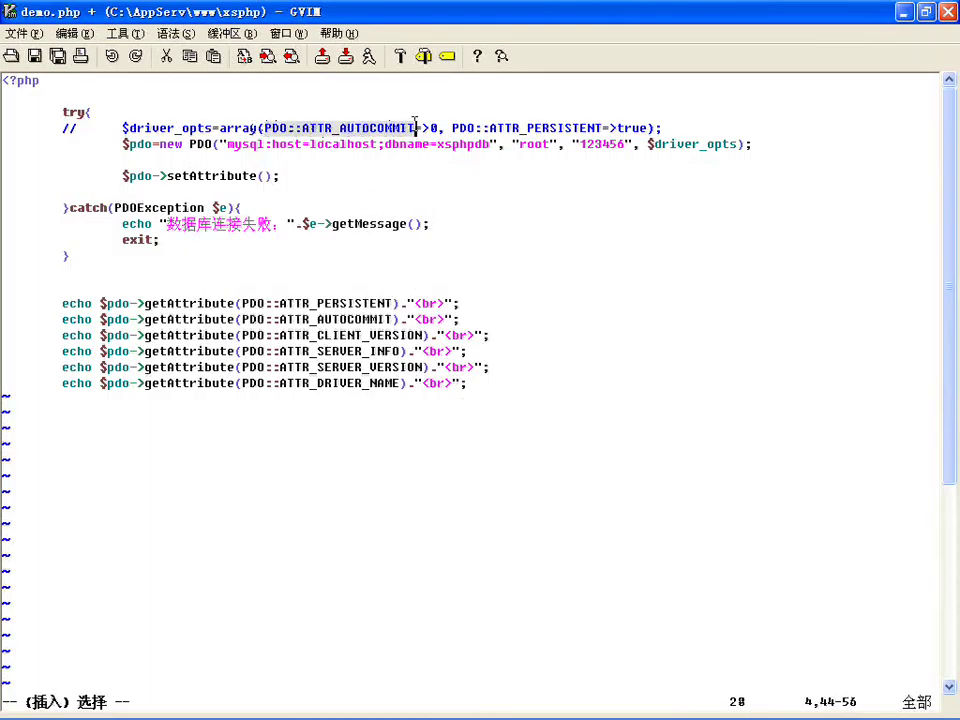
{"action": "key", "text": "ctrl+c"}
{"action": "left_click", "coordinate": [263, 176]}
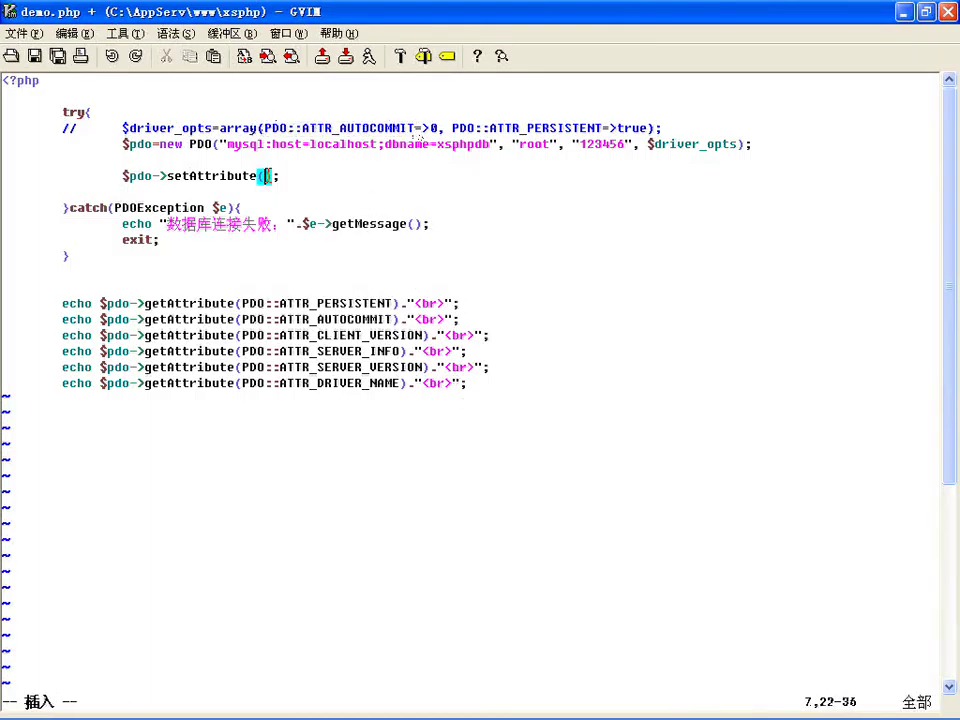
{"action": "key", "text": "ctrl+v"}
{"action": "type", "text": ", 0"}
Duplicate the setAttribute statement onto an indented line 8
{"action": "left_click_drag", "start_coordinate": [486, 174], "coordinate": [124, 178]}
{"action": "key", "text": "ctrl+c"}
{"action": "left_click", "coordinate": [484, 178]}
{"action": "key", "text": "Return"}
{"action": "key", "text": "ctrl+v"}
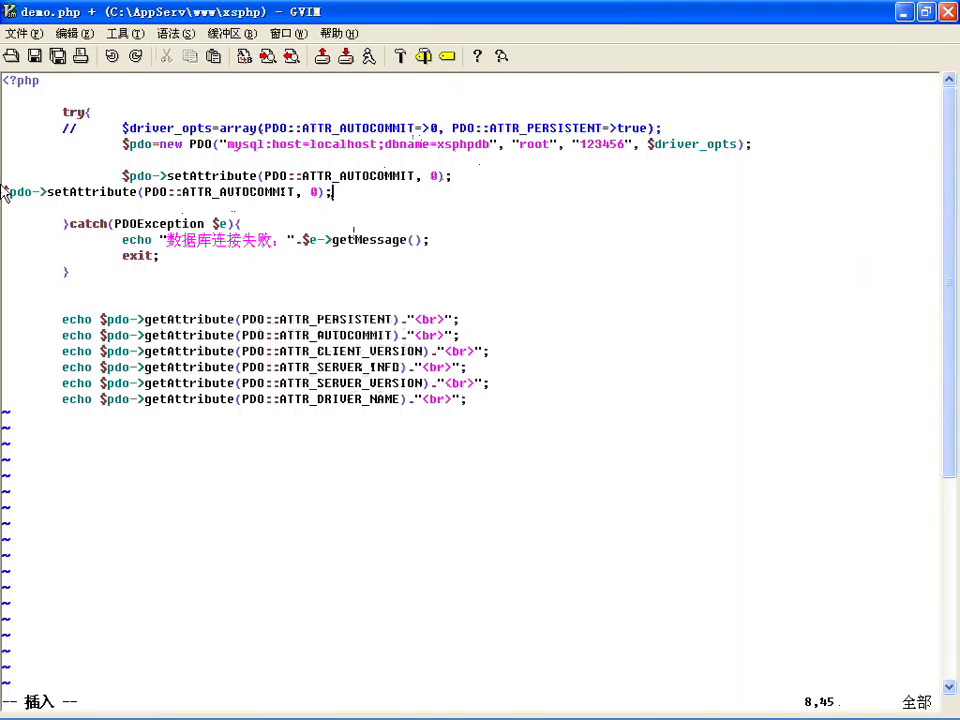
{"action": "left_click", "coordinate": [5, 191]}
{"action": "key", "text": "Tab"}
{"action": "key", "text": "Tab"}
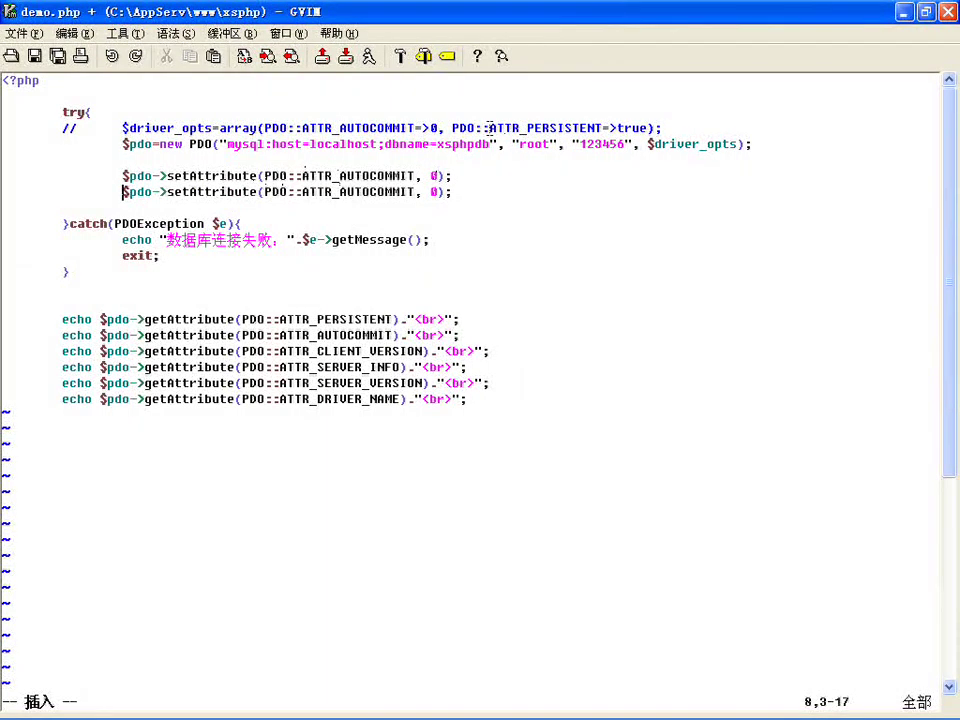
Change the second call to set PDO::ATTR_PERSISTENT to true and save
{"action": "left_click_drag", "start_coordinate": [452, 128], "coordinate": [604, 128]}
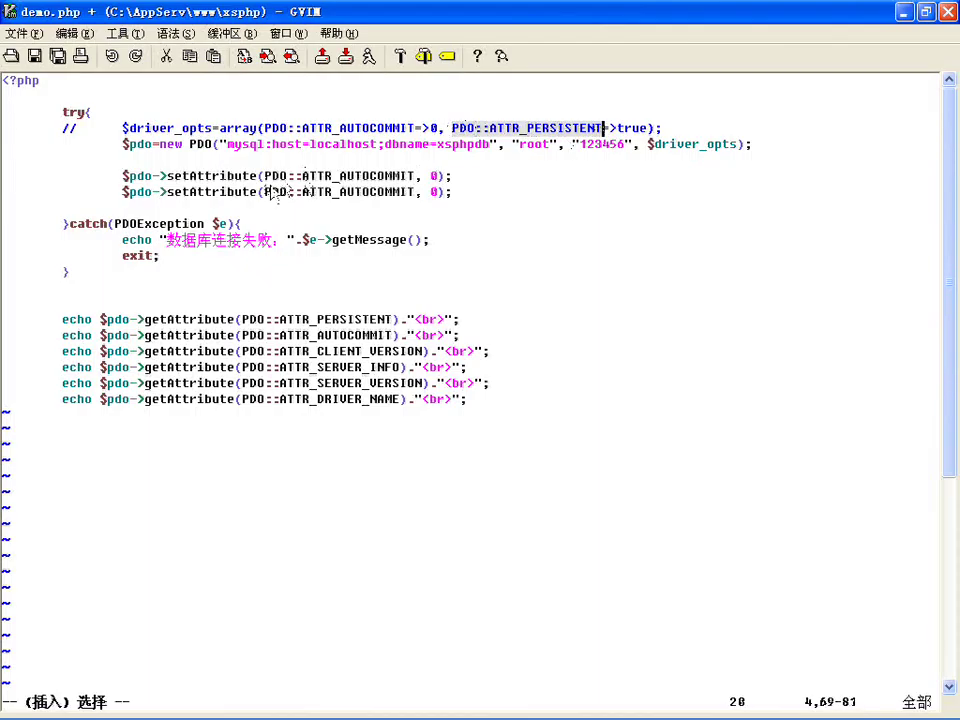
{"action": "left_click_drag", "start_coordinate": [265, 191], "coordinate": [416, 192]}
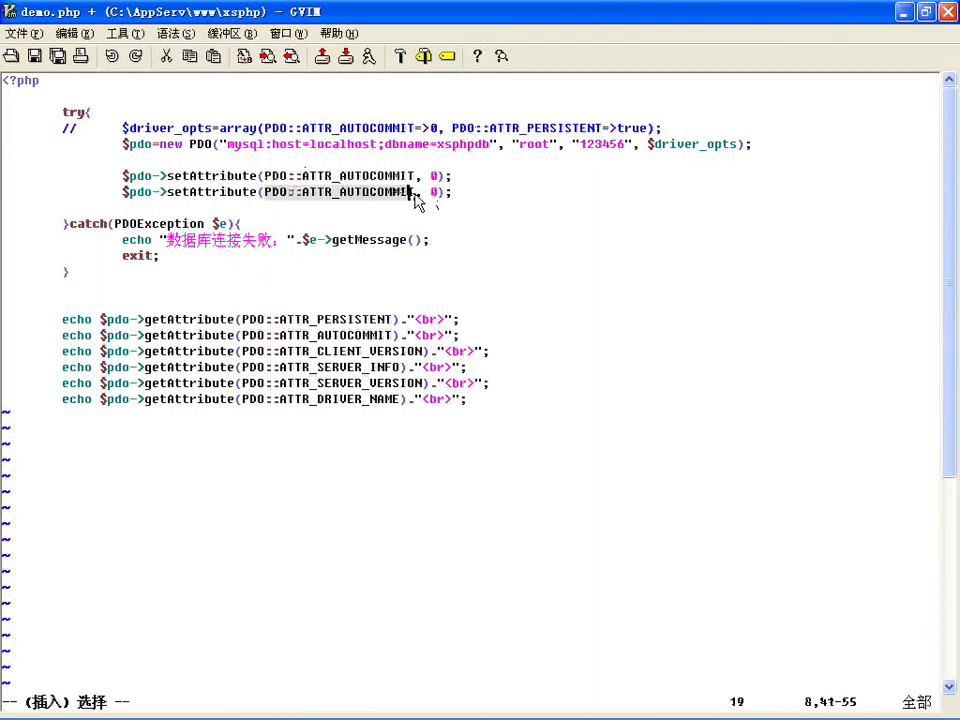
{"action": "key", "text": "ctrl+v"}
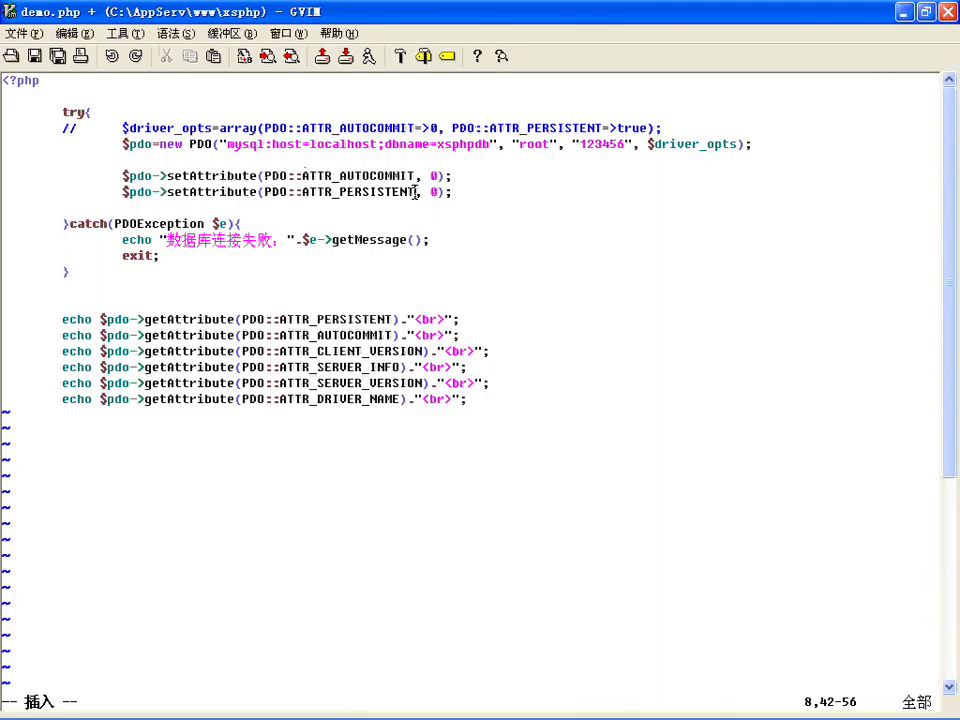
{"action": "left_click", "coordinate": [447, 191]}
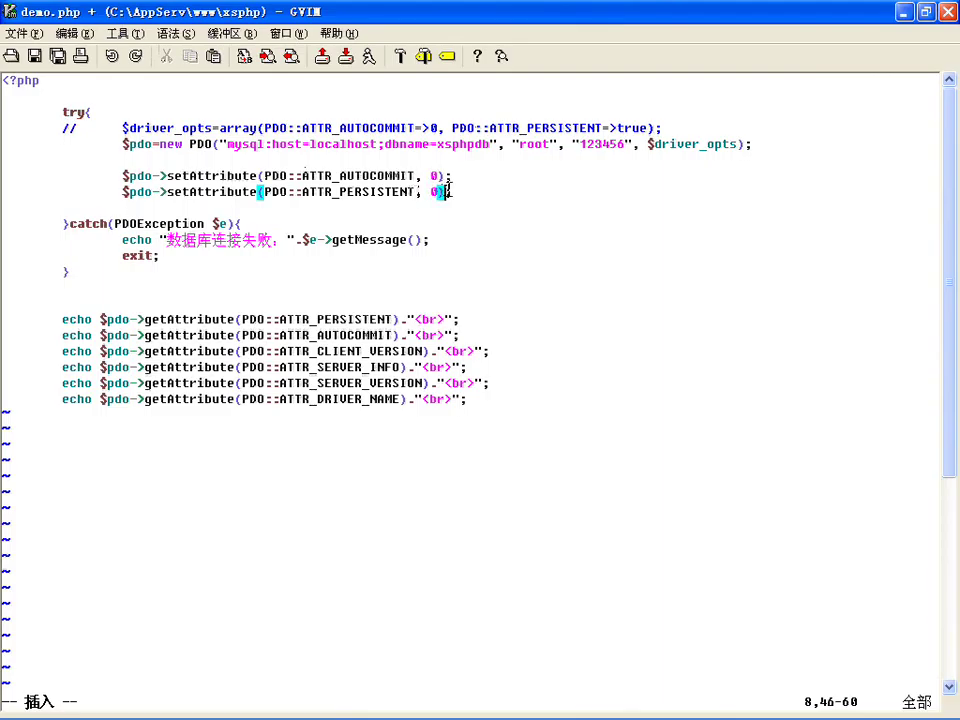
{"action": "key", "text": "Left"}
{"action": "key", "text": "BackSpace"}
{"action": "type", "text": "ture"}
{"action": "key", "text": "BackSpace"}
{"action": "key", "text": "BackSpace"}
{"action": "type", "text": "ue"}
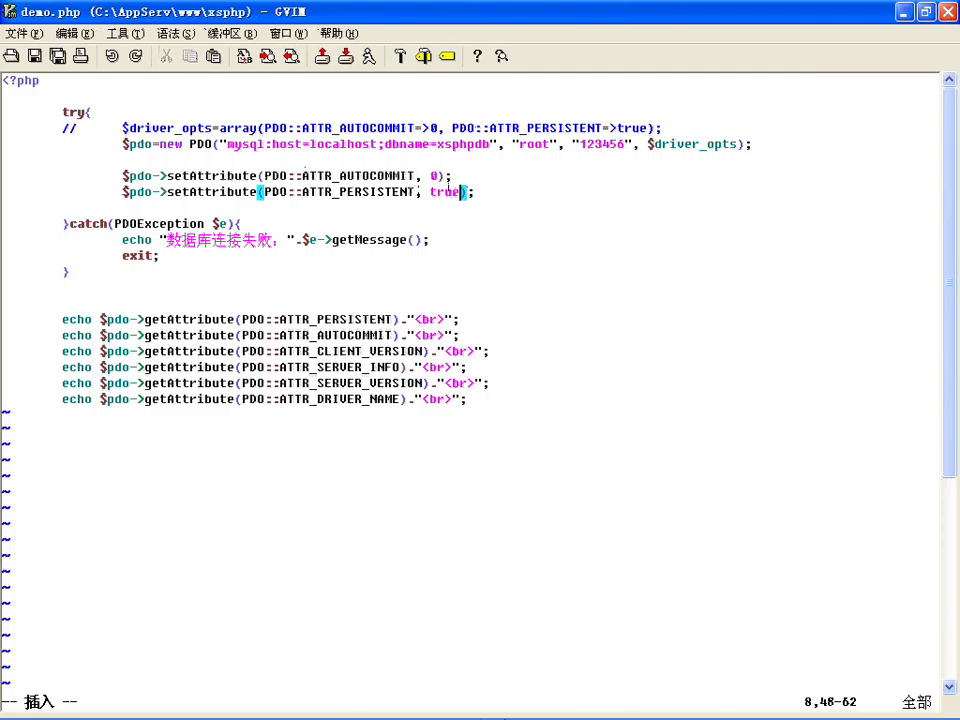
{"action": "key", "text": "ctrl+s"}
Reload demo.php in Internet Explorer and check the printed 0
{"action": "left_click", "coordinate": [520, 703]}
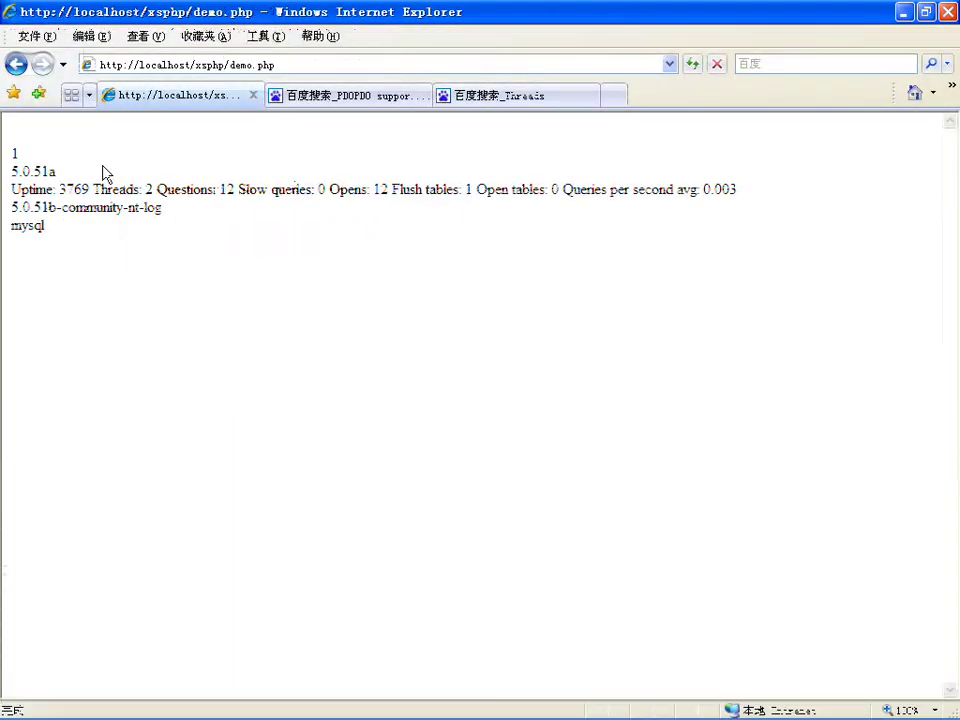
{"action": "left_click", "coordinate": [693, 65]}
{"action": "left_click_drag", "start_coordinate": [8, 150], "coordinate": [34, 146]}
{"action": "left_click", "coordinate": [34, 146]}
{"action": "mouse_move", "coordinate": [668, 714]}
{"action": "left_click", "coordinate": [693, 706]}
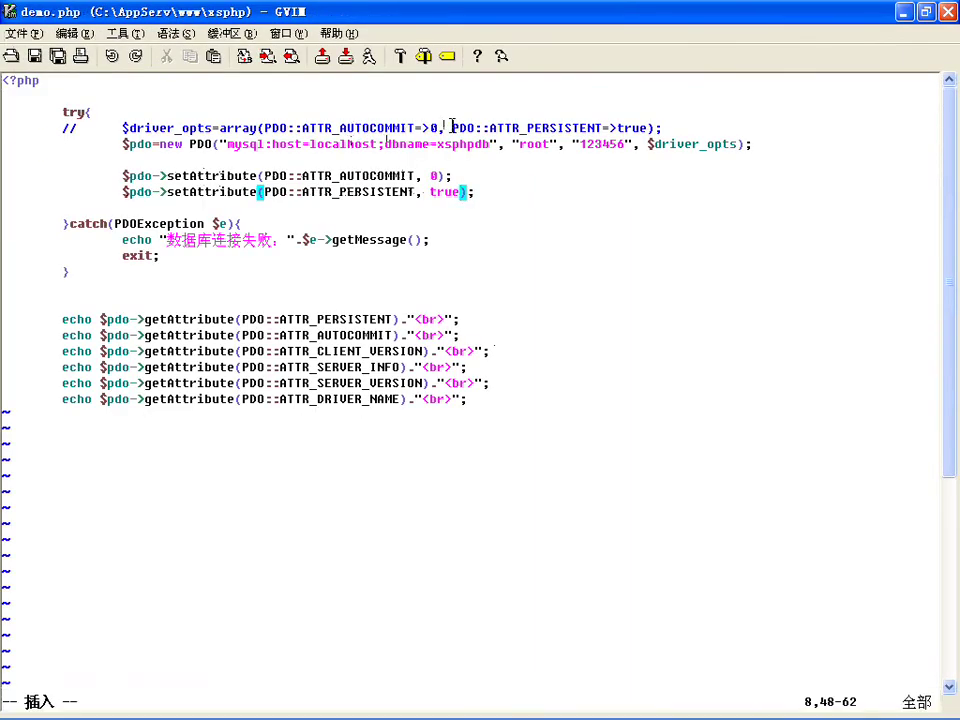
Paste ATTR_PERSISTENT over the second setAttribute constant, save, and reload
{"action": "left_click_drag", "start_coordinate": [452, 128], "coordinate": [604, 128]}
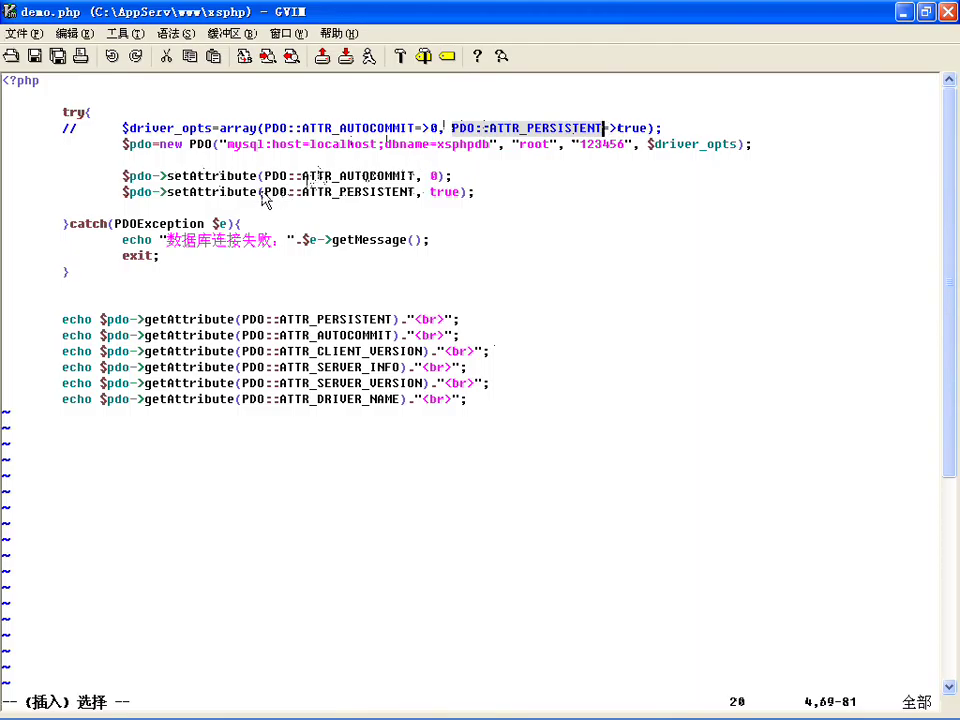
{"action": "left_click_drag", "start_coordinate": [265, 192], "coordinate": [418, 192]}
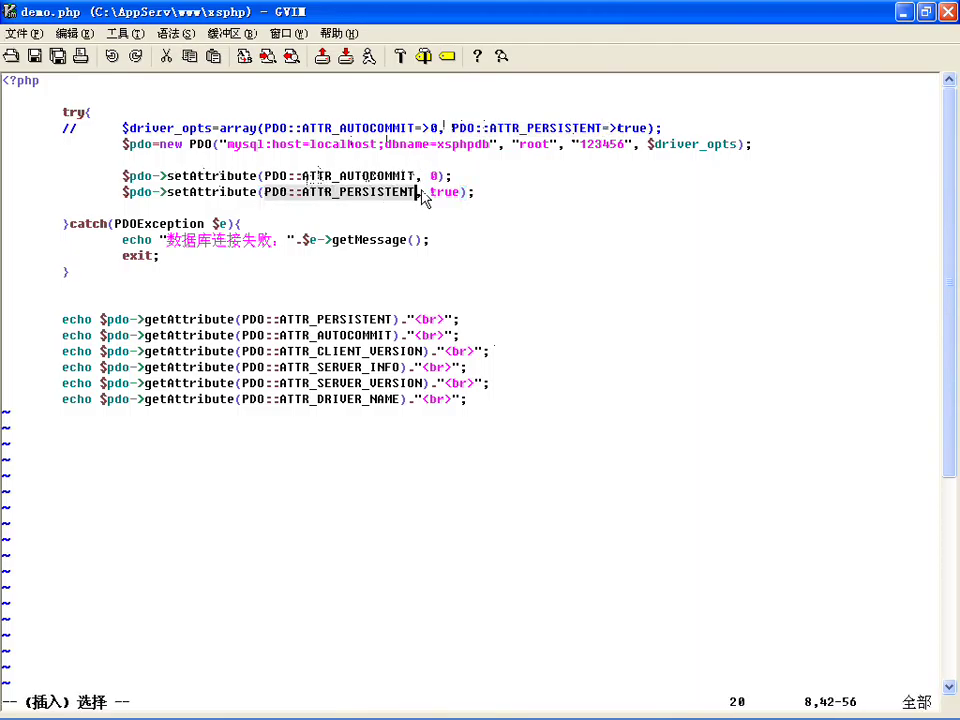
{"action": "key", "text": "ctrl+v"}
{"action": "key", "text": "ctrl+s"}
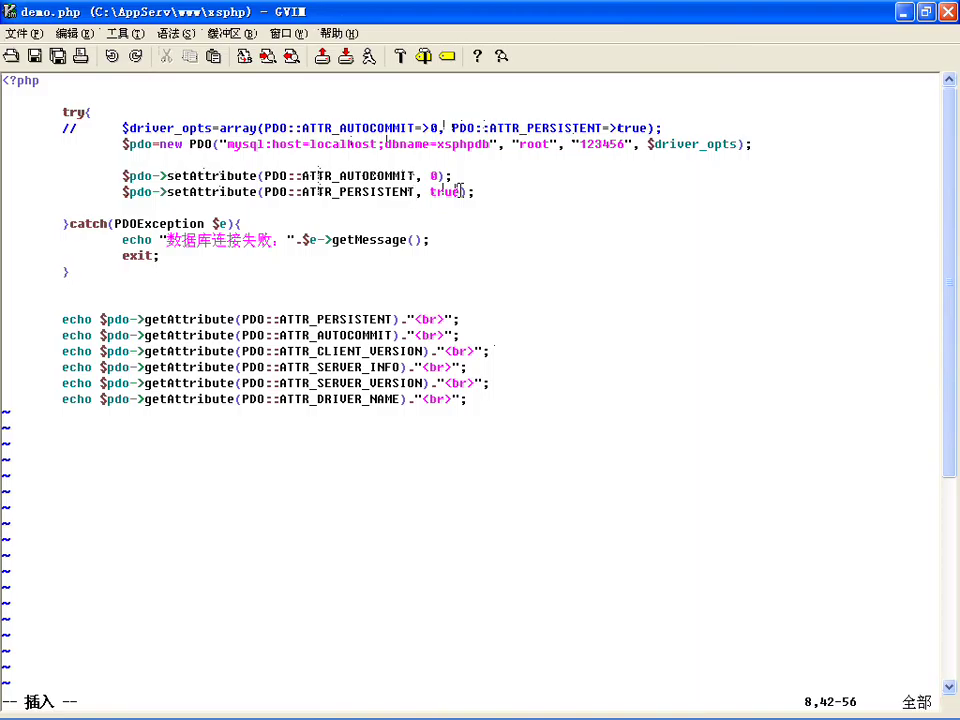
{"action": "left_click", "coordinate": [531, 703]}
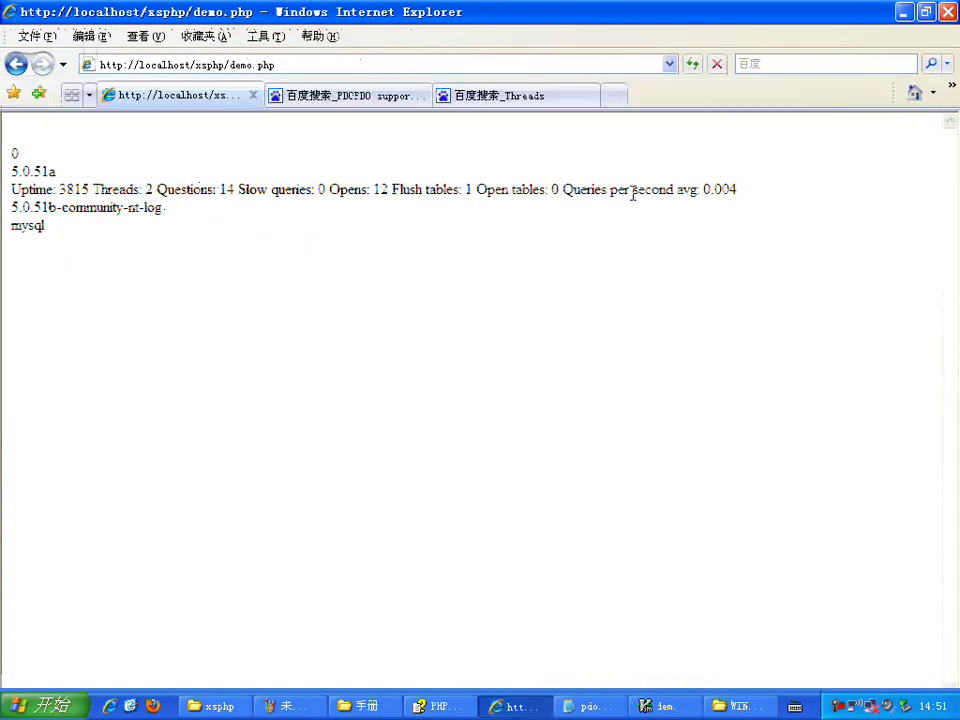
{"action": "left_click", "coordinate": [693, 65]}
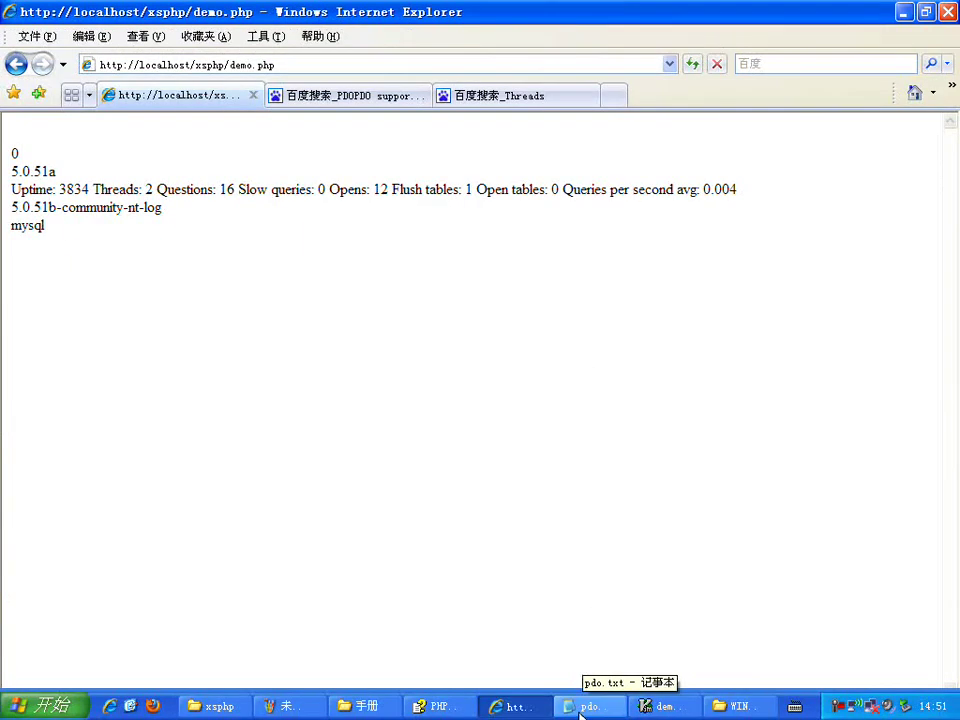
Uncomment the $driver_opts line and reload to see persistent 1 above autocommit 0
{"action": "left_click", "coordinate": [655, 706]}
{"action": "left_click", "coordinate": [97, 124]}
{"action": "key", "text": "BackSpace"}
{"action": "key", "text": "BackSpace"}
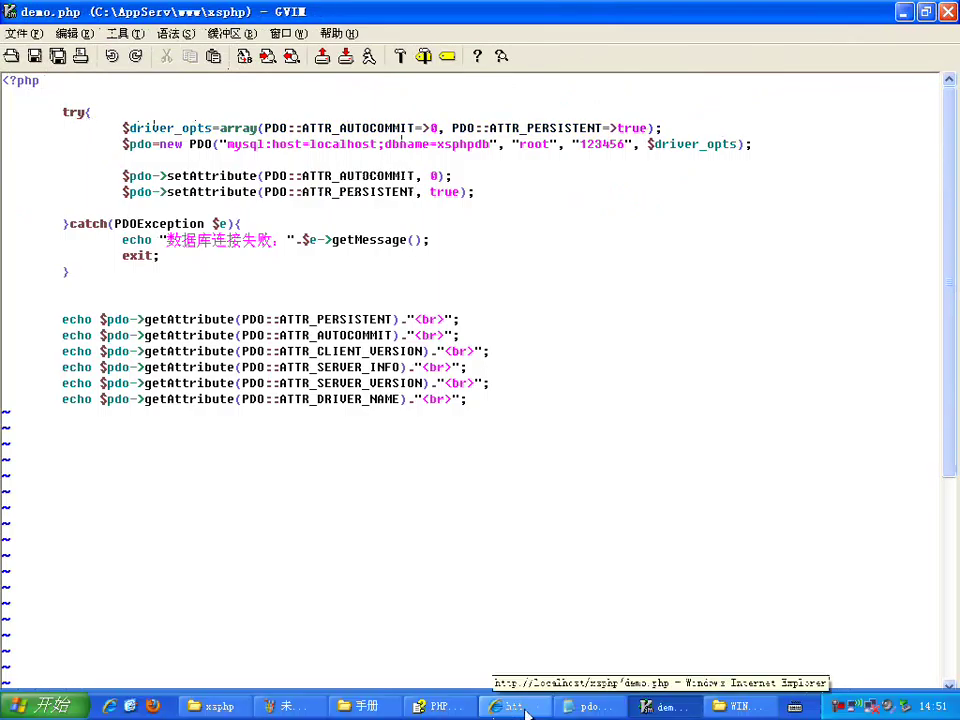
{"action": "left_click", "coordinate": [515, 706]}
{"action": "left_click", "coordinate": [692, 66]}
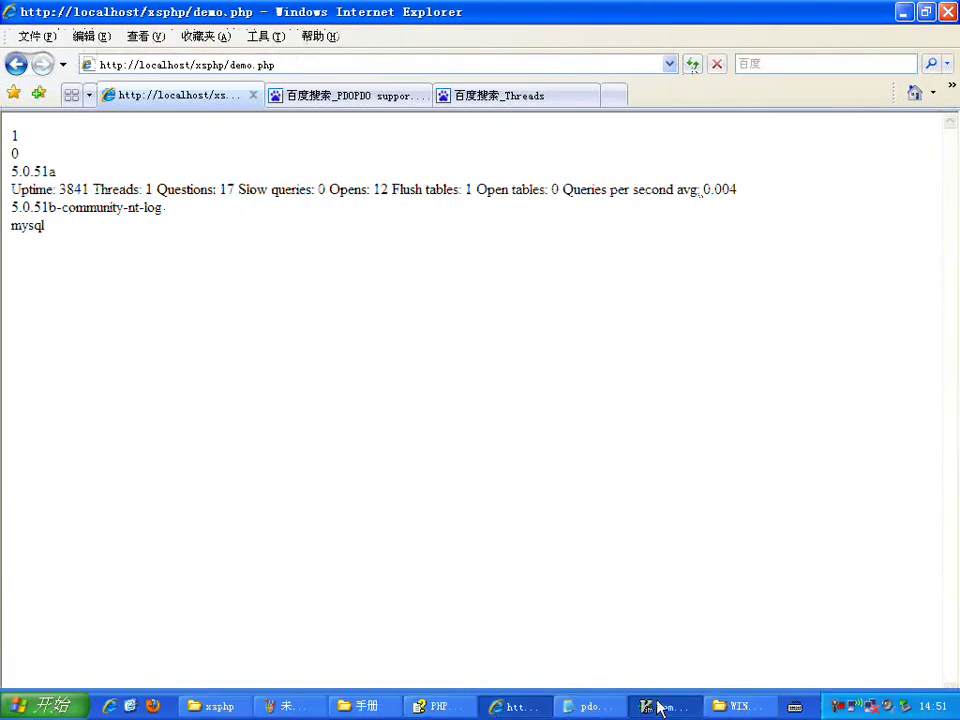
{"action": "left_click", "coordinate": [660, 707]}
{"action": "left_click", "coordinate": [619, 128]}
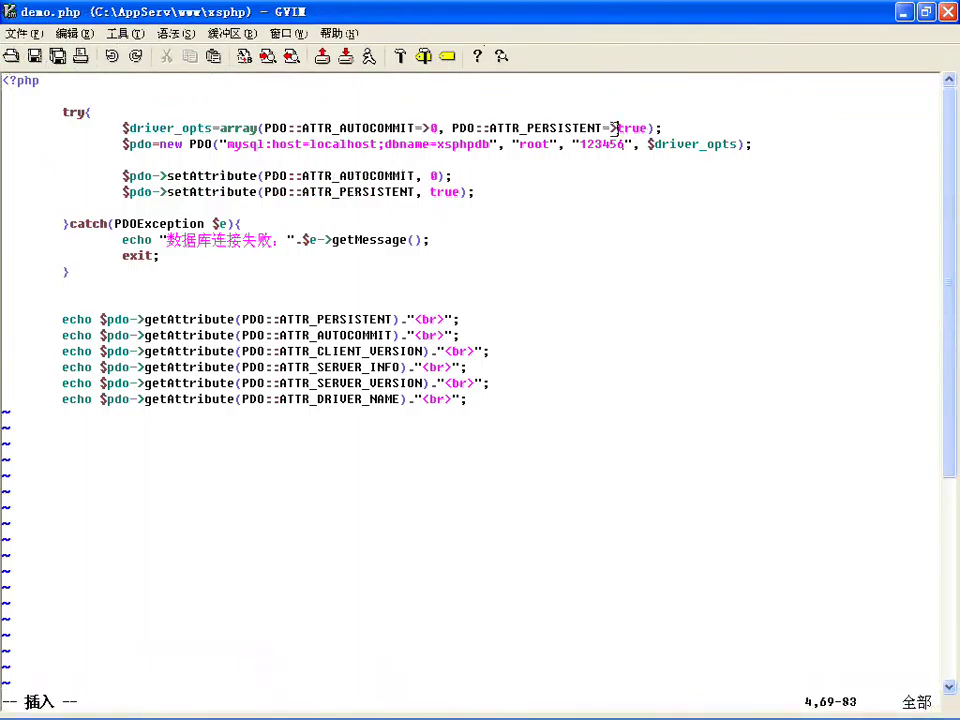
{"action": "key", "text": "Up"}
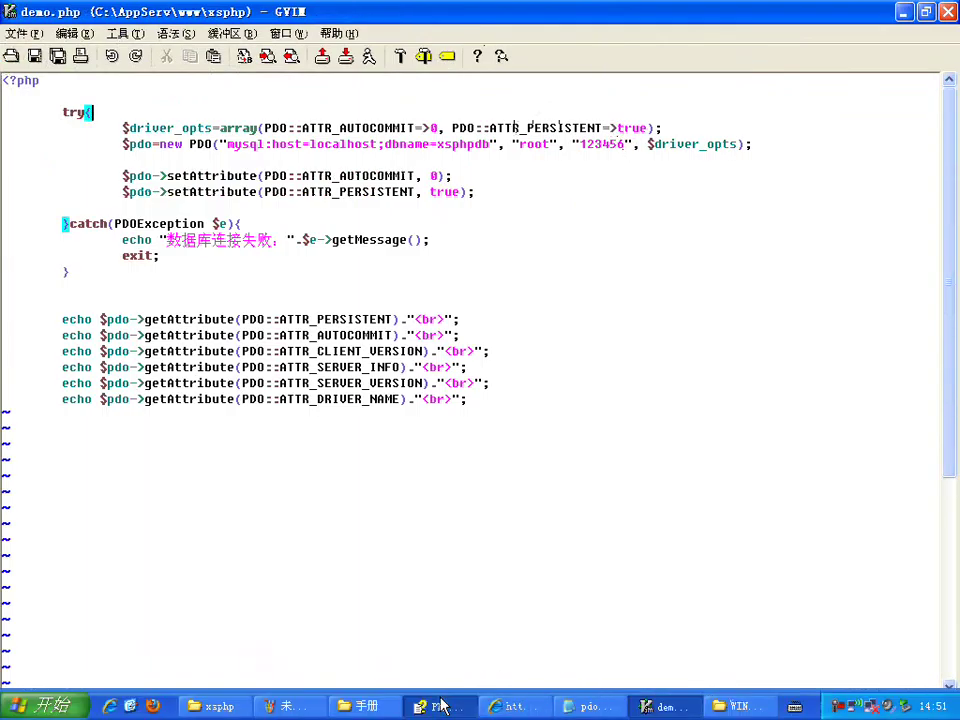
Open the PDO constructor page from the PDO overview and review its driver_options parameter
{"action": "left_click", "coordinate": [443, 706]}
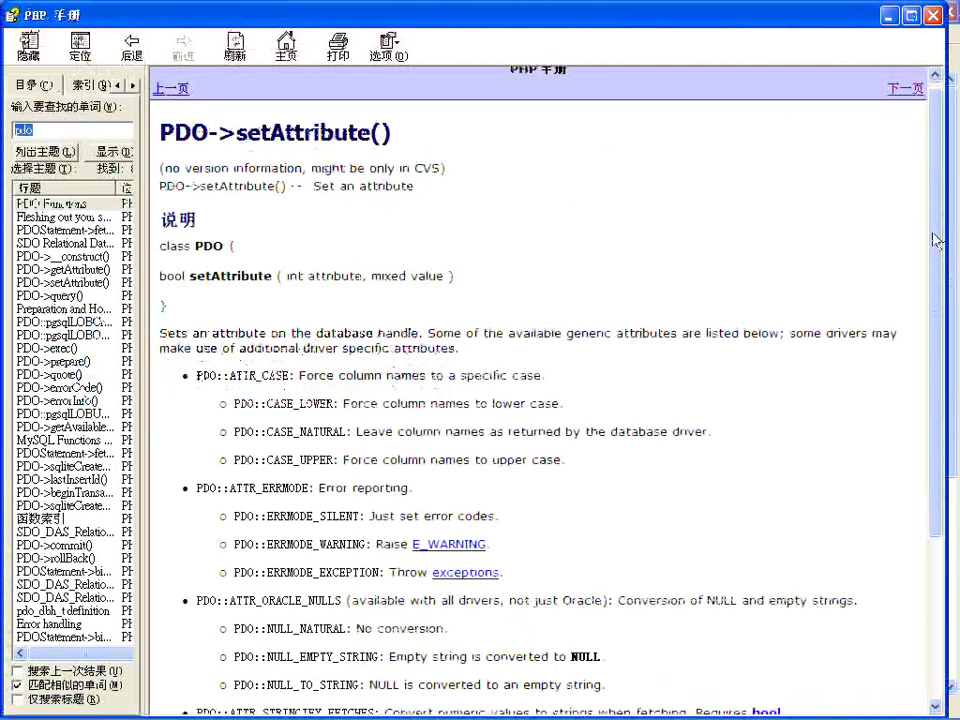
{"action": "scroll", "coordinate": [935, 240], "scroll_direction": "down", "scroll_amount": 4}
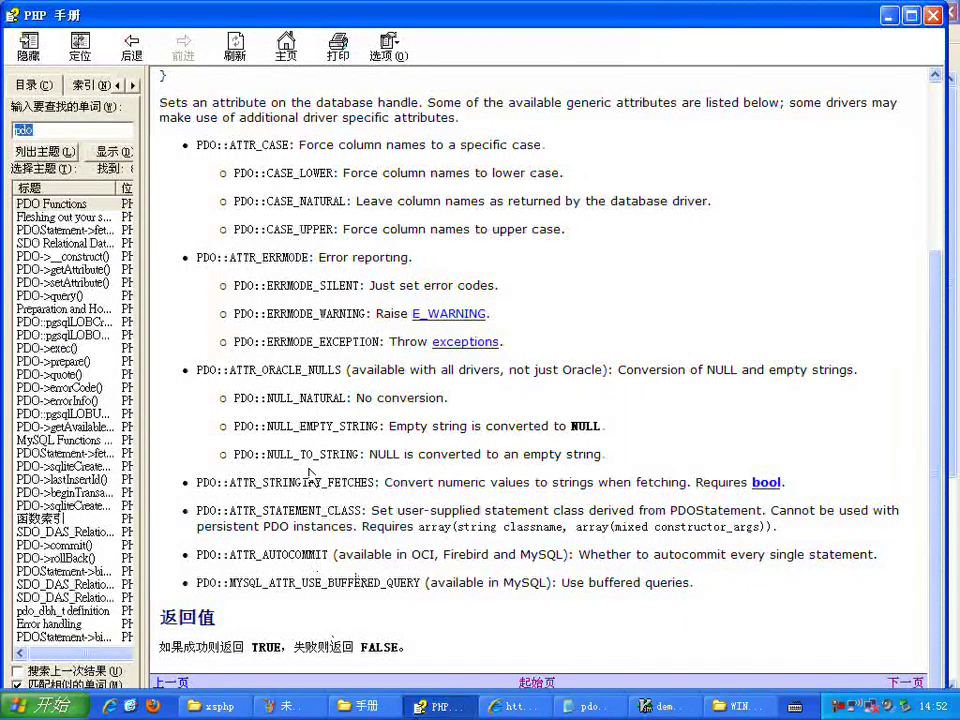
{"action": "left_click", "coordinate": [131, 45]}
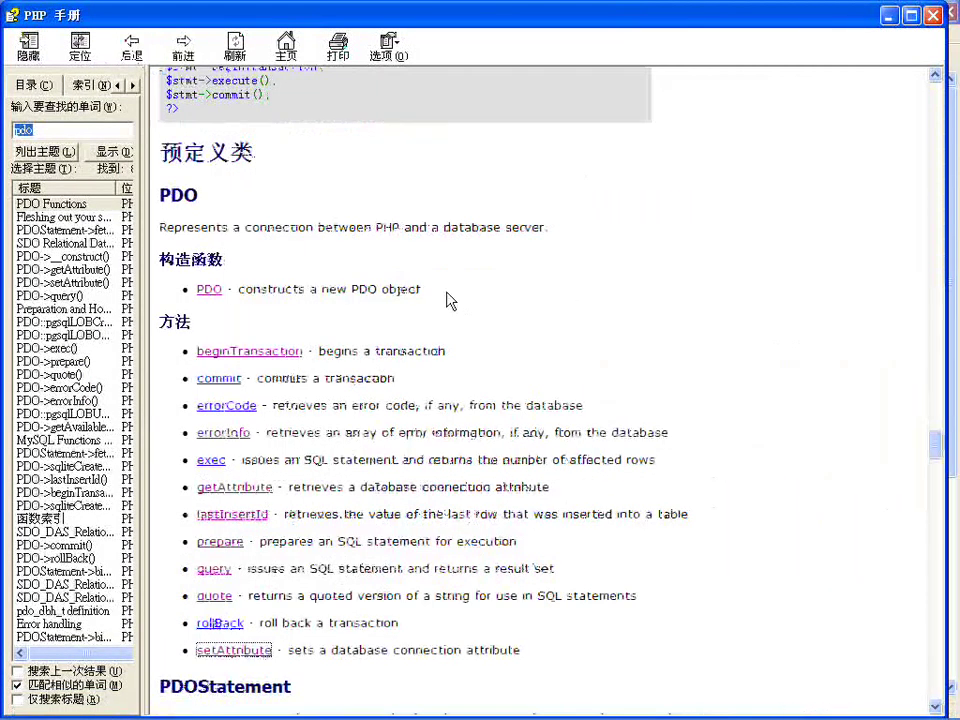
{"action": "left_click", "coordinate": [212, 289]}
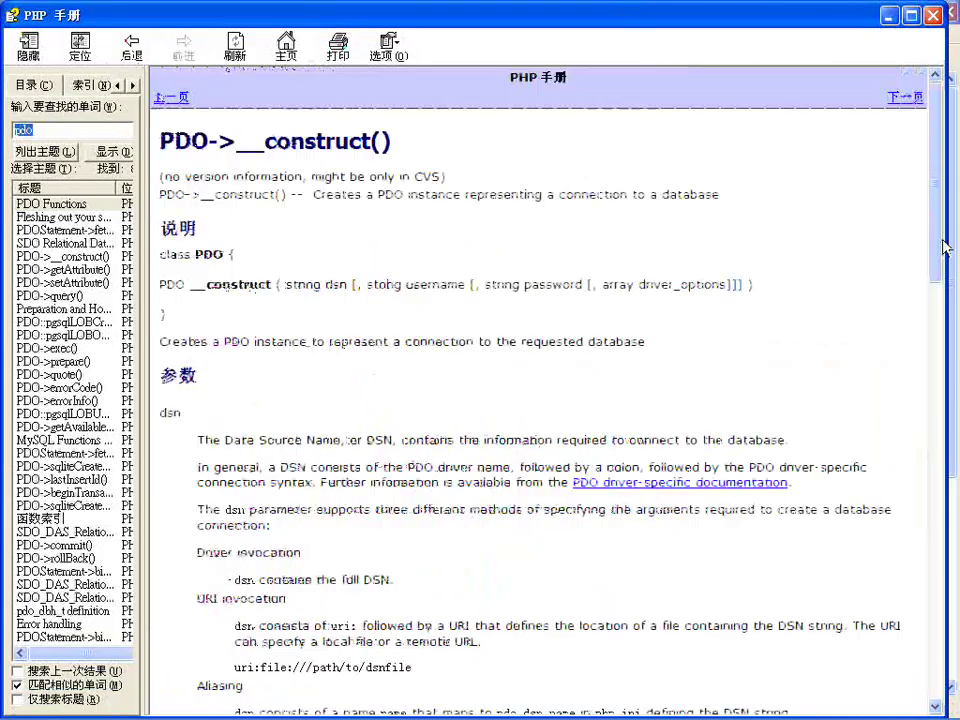
{"action": "mouse_move", "coordinate": [938, 230]}
{"action": "left_mouse_down"}
{"action": "mouse_move", "coordinate": [930, 413]}
{"action": "mouse_move", "coordinate": [957, 622]}
{"action": "mouse_move", "coordinate": [955, 230]}
{"action": "left_mouse_up"}
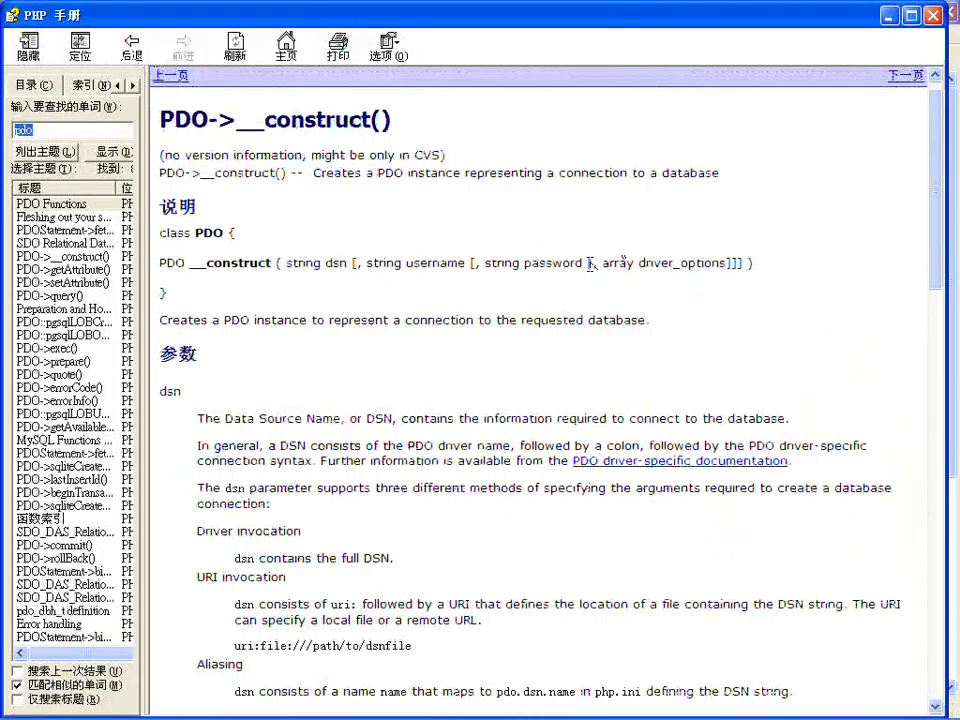
{"action": "mouse_move", "coordinate": [603, 263]}
{"action": "left_mouse_down"}
{"action": "mouse_move", "coordinate": [673, 263]}
{"action": "mouse_move", "coordinate": [857, 360]}
{"action": "left_mouse_up"}
{"action": "left_click", "coordinate": [855, 358]}
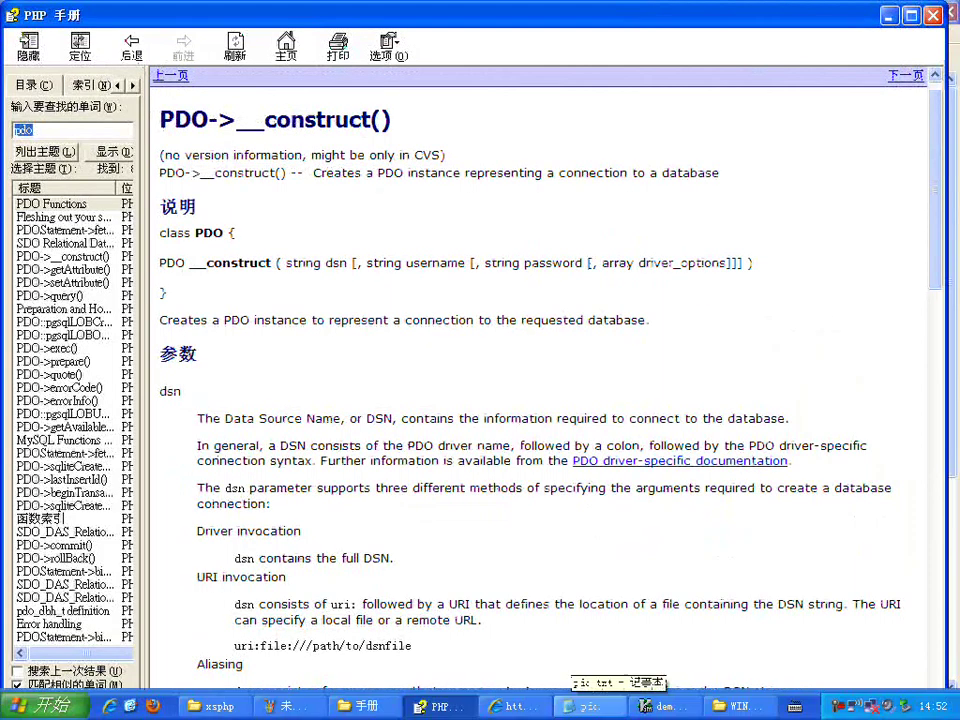
{"action": "left_click", "coordinate": [668, 712]}
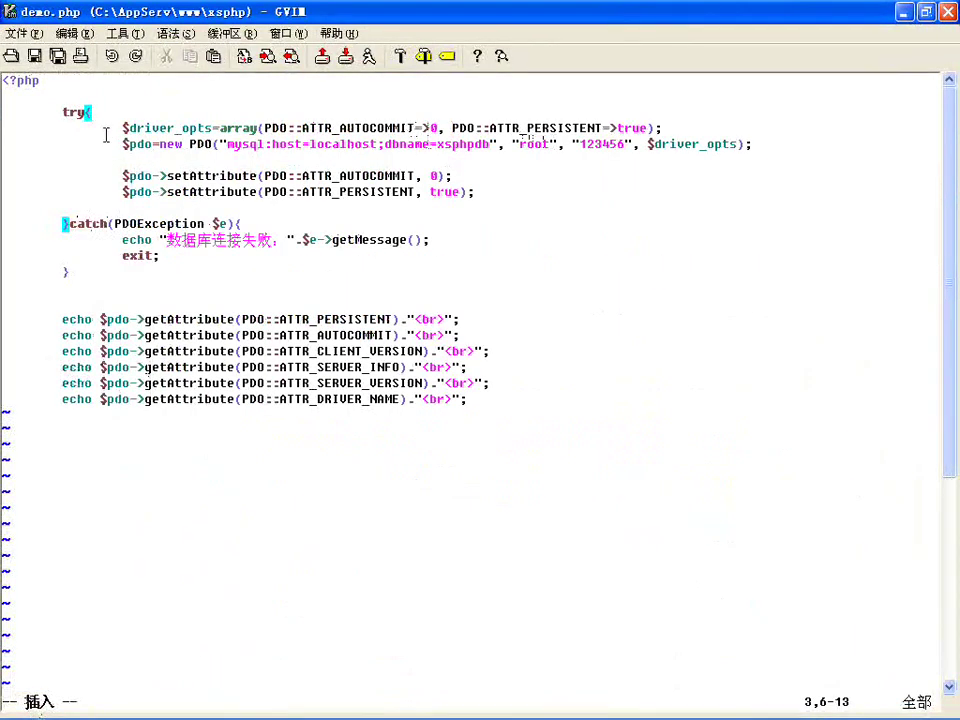
Write copies of demo.php as 1.pdo and 1.php with :w
{"action": "left_click_drag", "start_coordinate": [94, 126], "coordinate": [713, 128]}
{"action": "left_click", "coordinate": [711, 126]}
{"action": "key", "text": "Escape"}
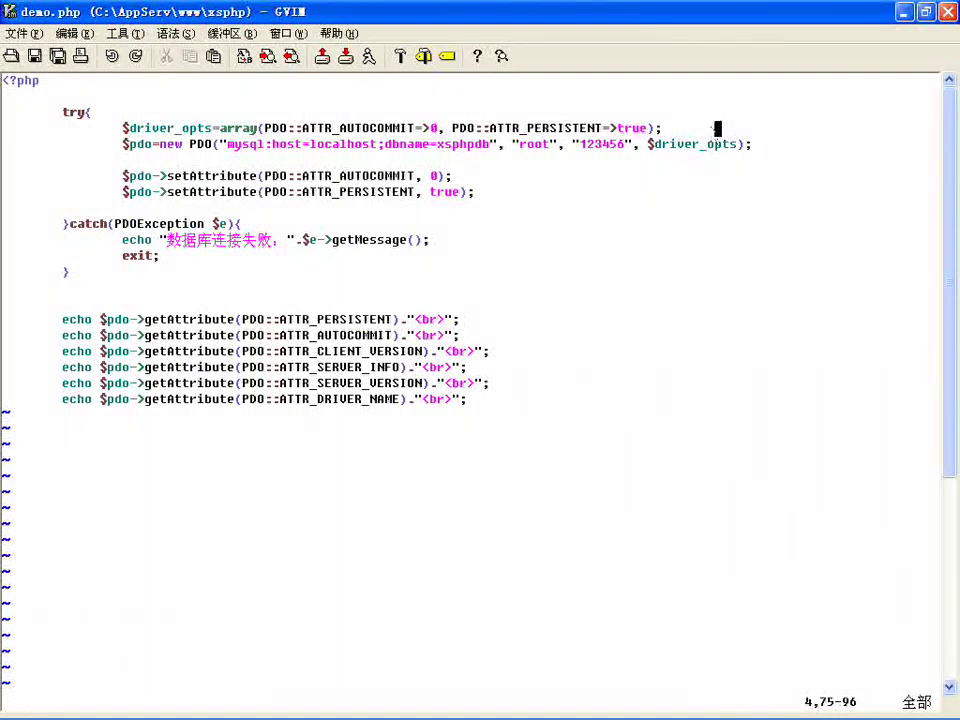
{"action": "type", "text": ":w 1.pdo"}
{"action": "key", "text": "Return"}
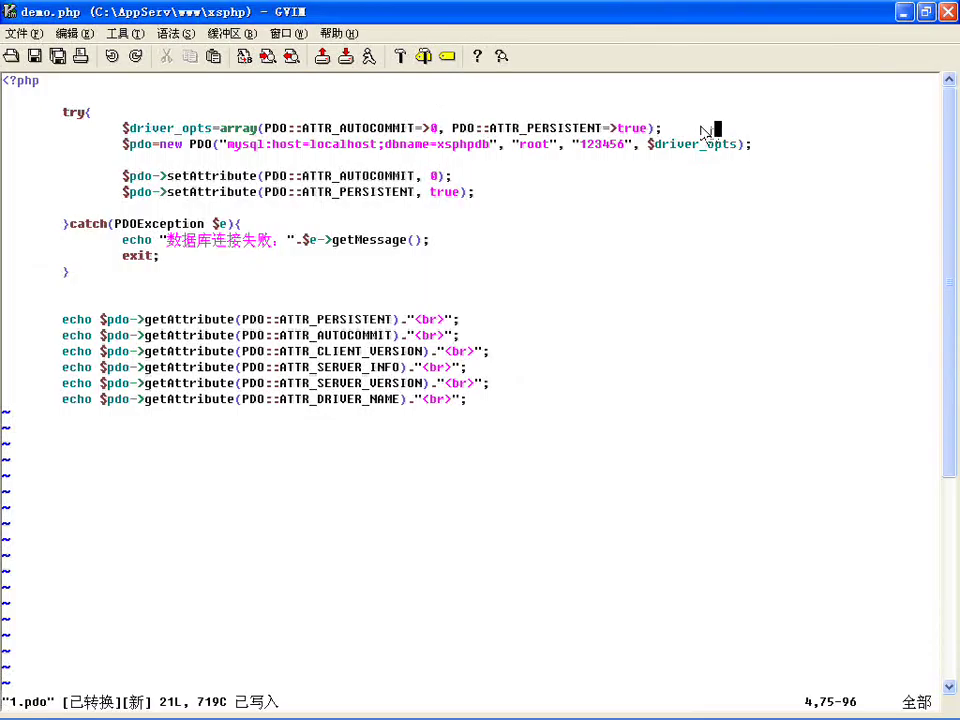
{"action": "type", "text": ":"}
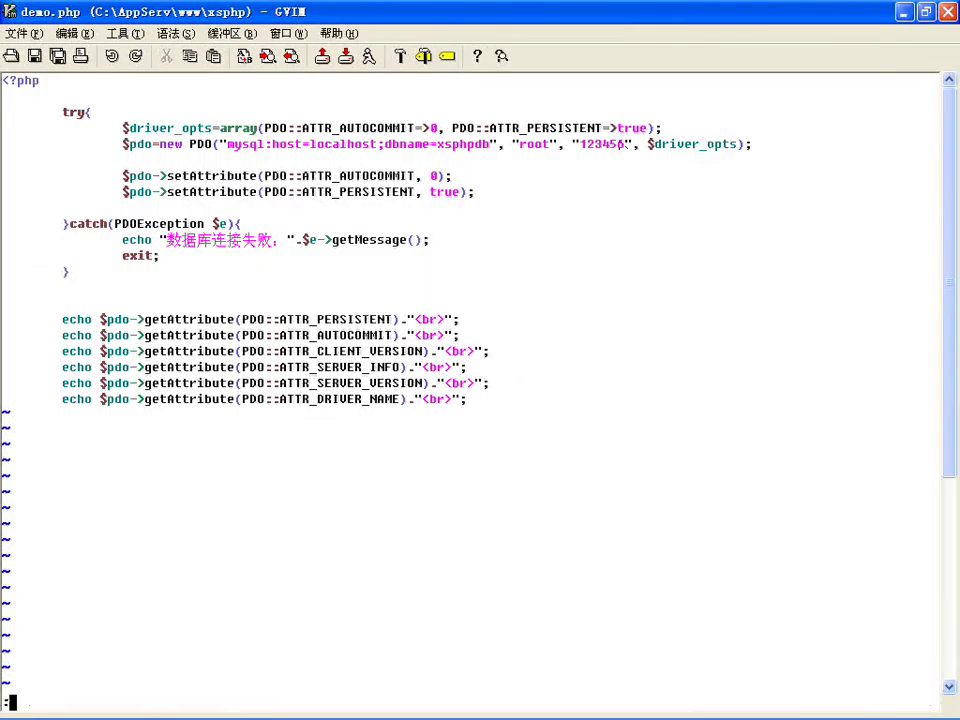
{"action": "type", "text": "w 1.php"}
{"action": "key", "text": "Return"}
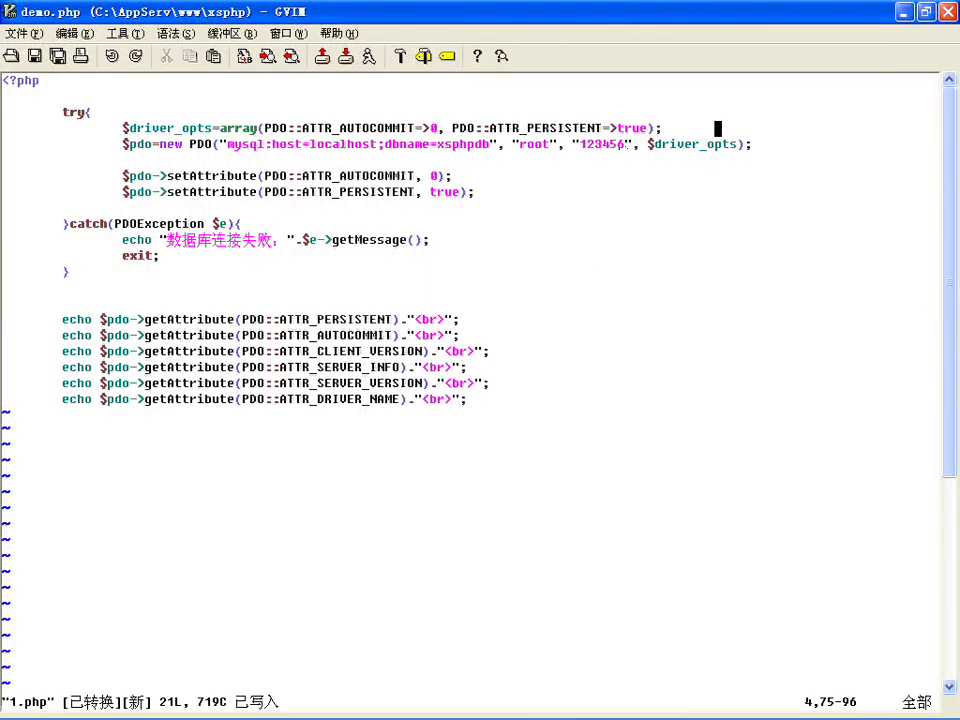
{"action": "left_click", "coordinate": [477, 245]}
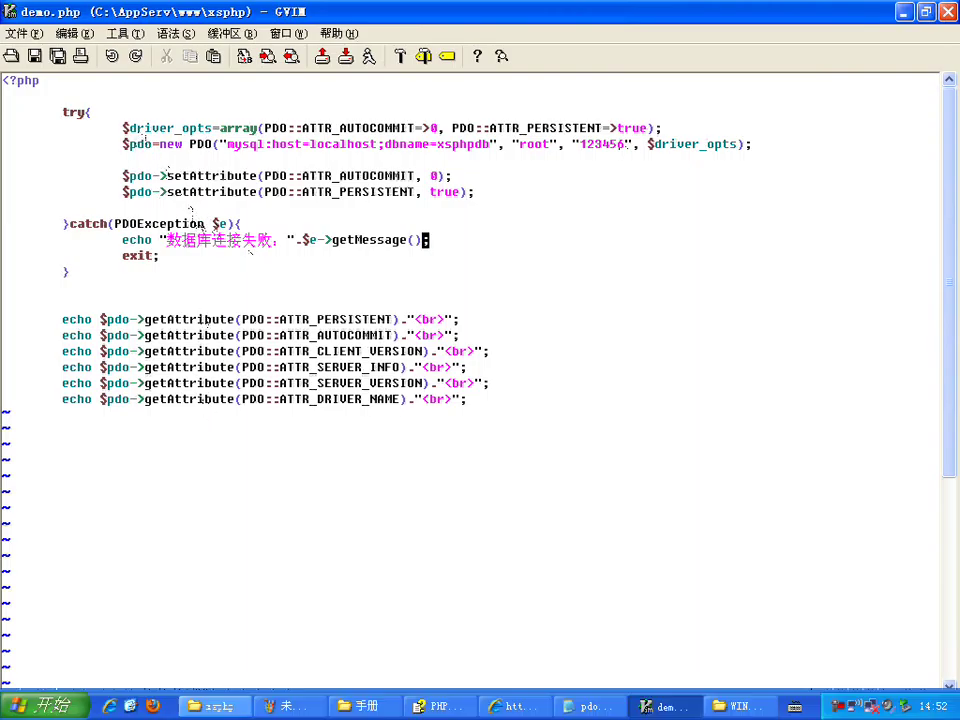
{"action": "left_click", "coordinate": [130, 707]}
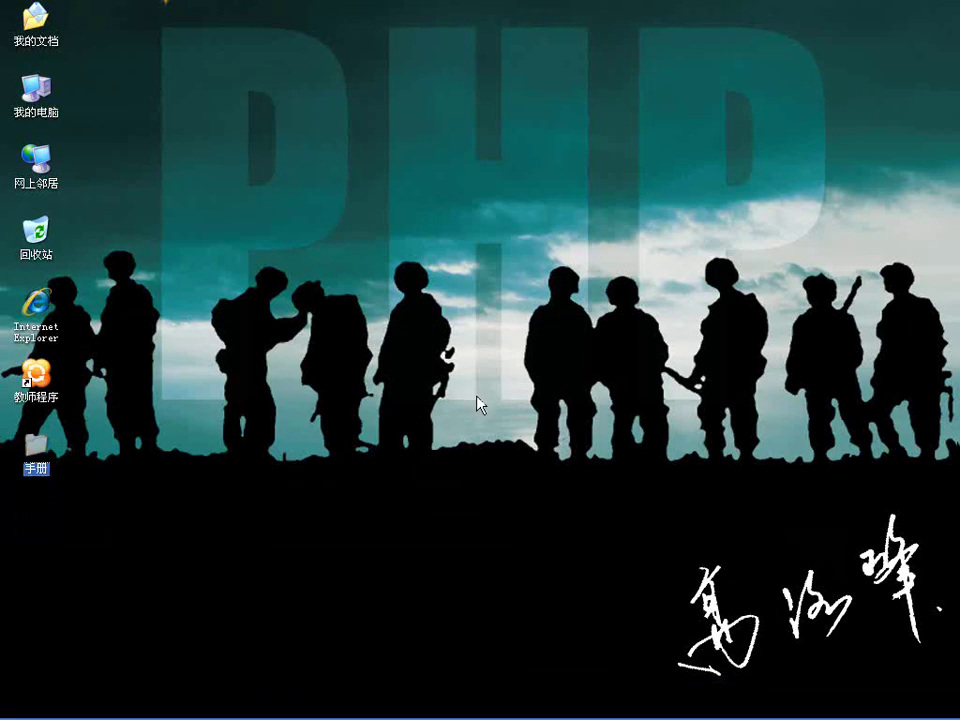